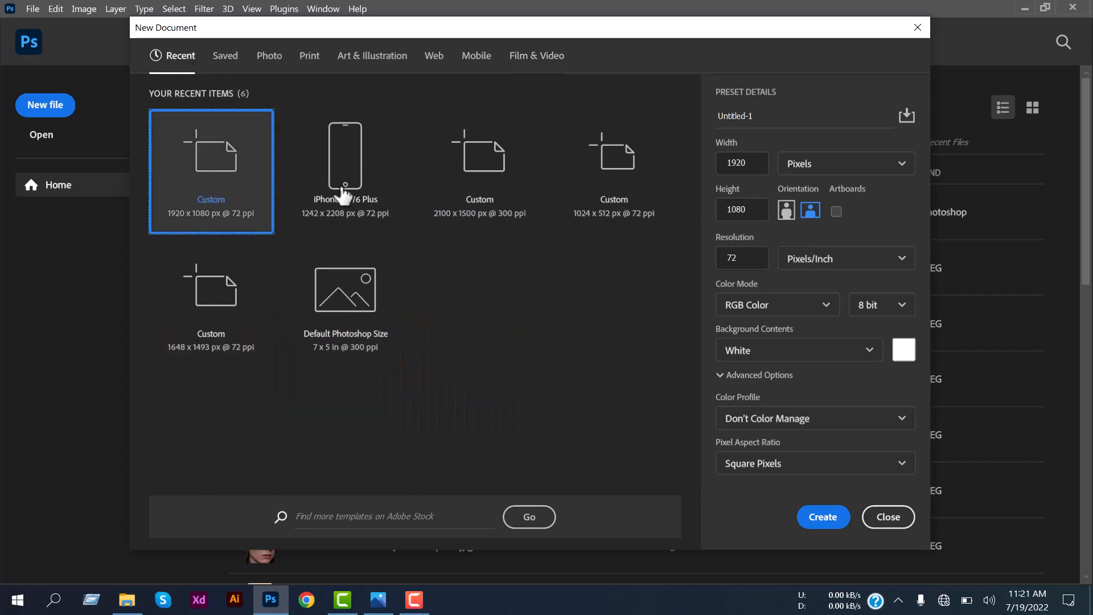
# Create a blank 1920 x 1080 pixel document at 72 pixels/inch in RGB Color with a white background
pyautogui.click(747, 171)
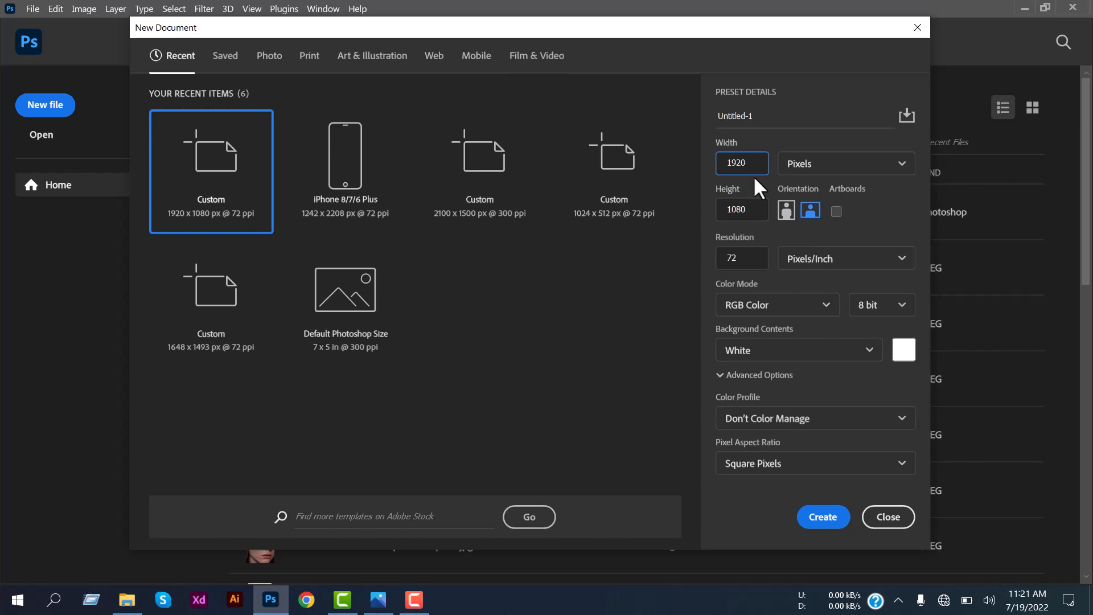
pyautogui.click(820, 165)
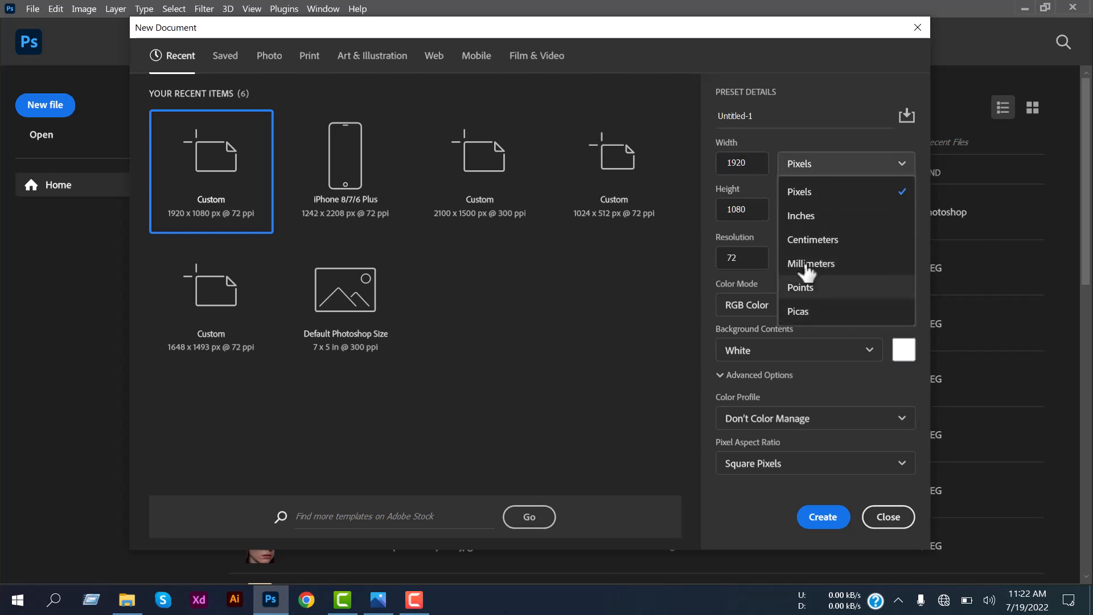
pyautogui.click(795, 159)
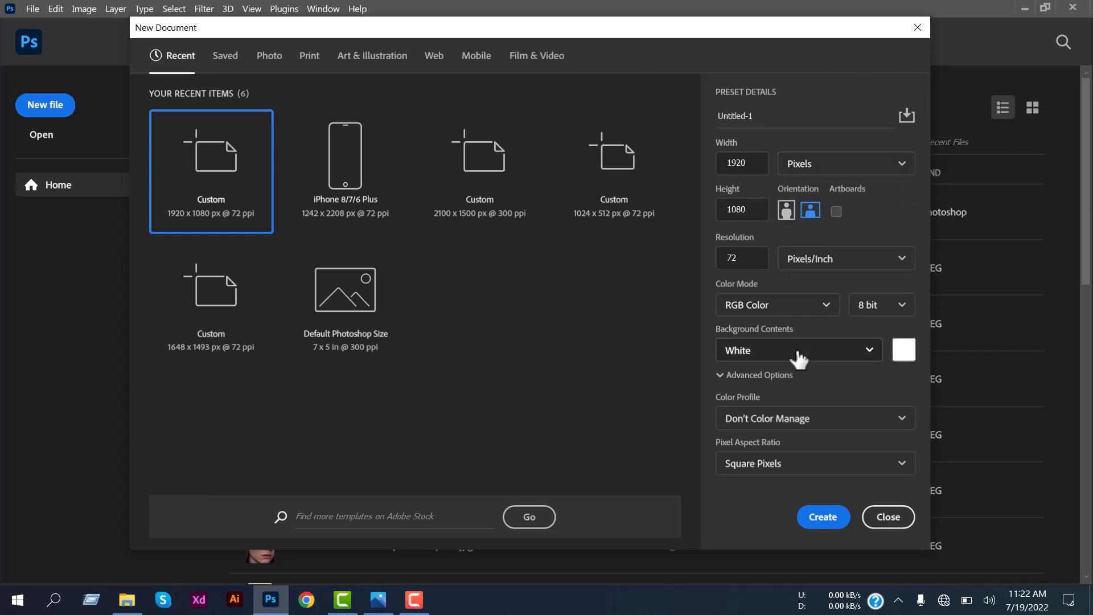
pyautogui.click(823, 517)
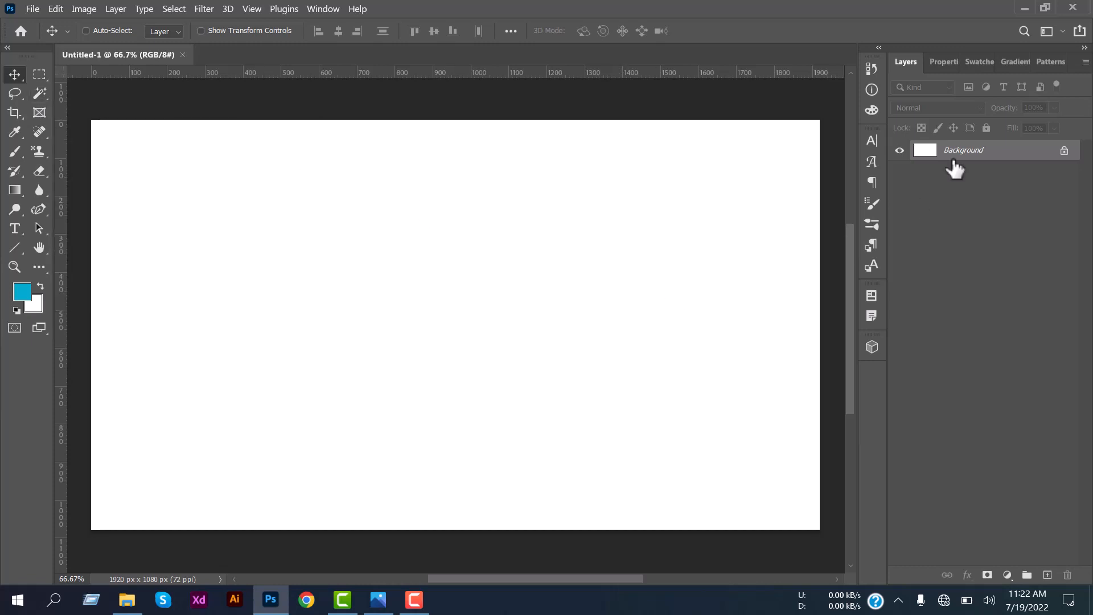
# Look through the properties, swatches, gradients and patterns, return to the layers, and review the available workspace layouts
pyautogui.click(934, 68)
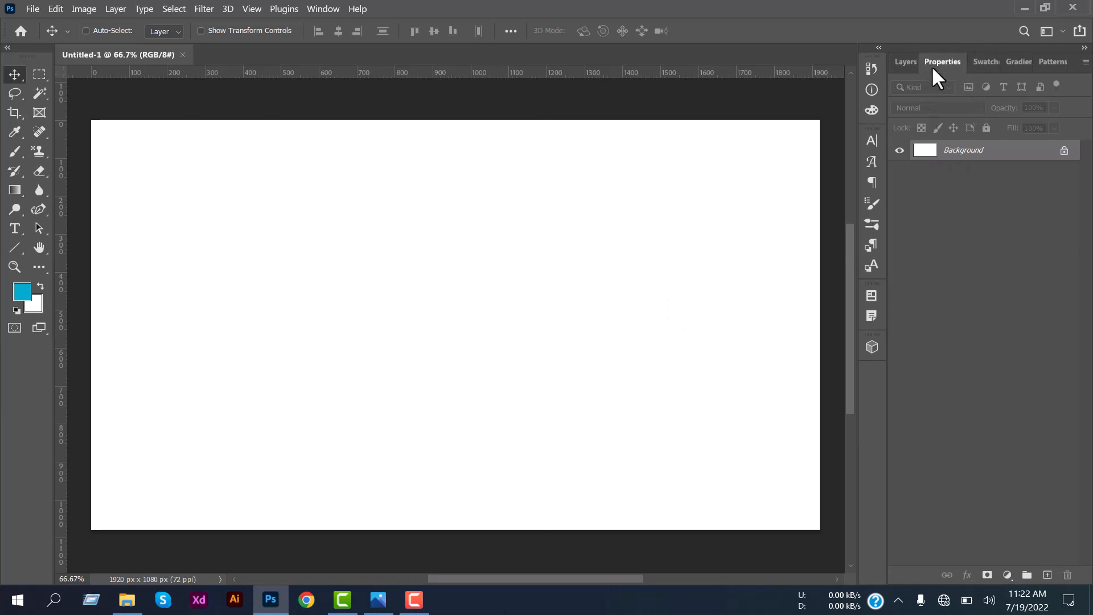
pyautogui.click(980, 66)
pyautogui.click(1009, 64)
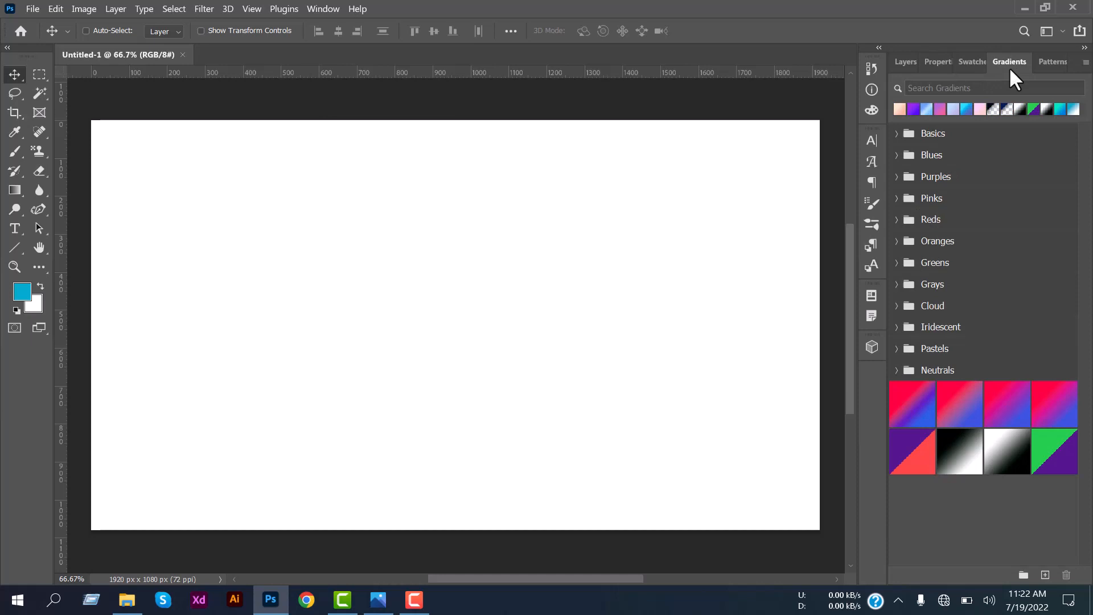
pyautogui.click(1048, 73)
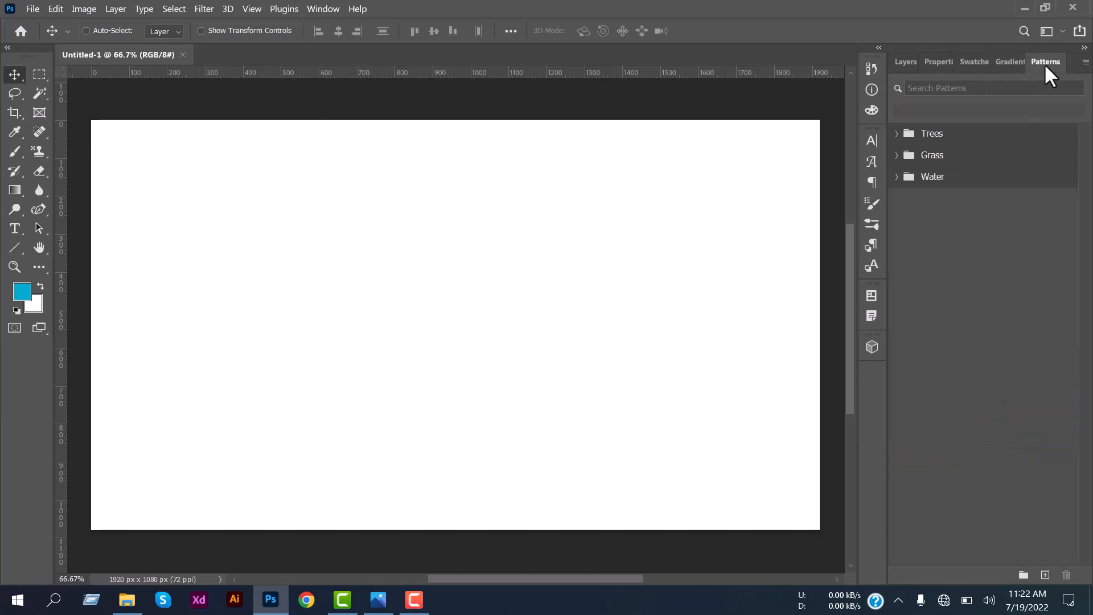
pyautogui.click(906, 63)
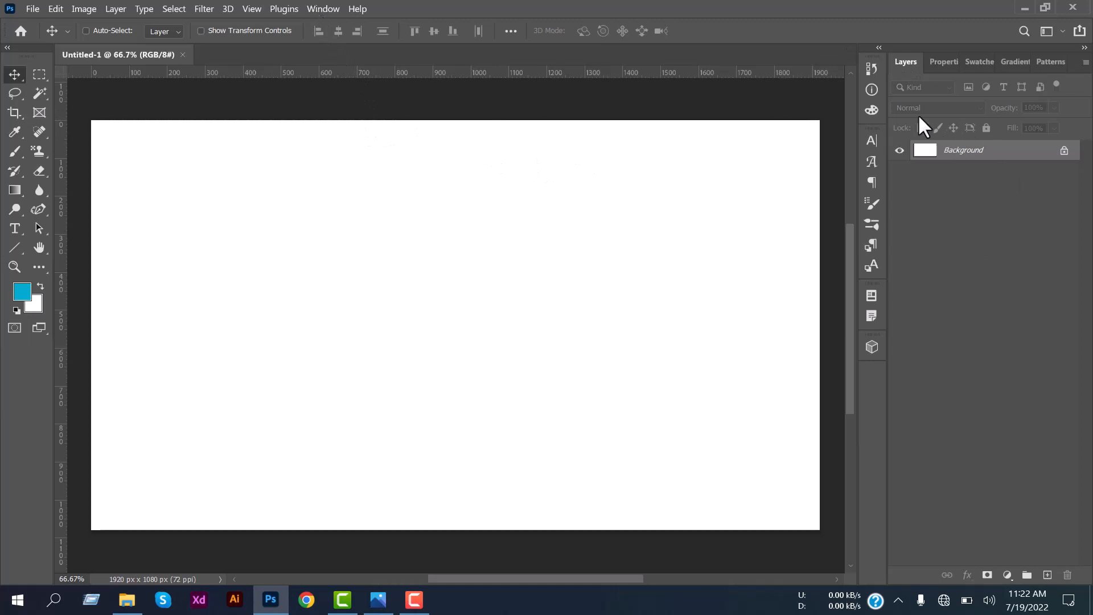
pyautogui.click(329, 8)
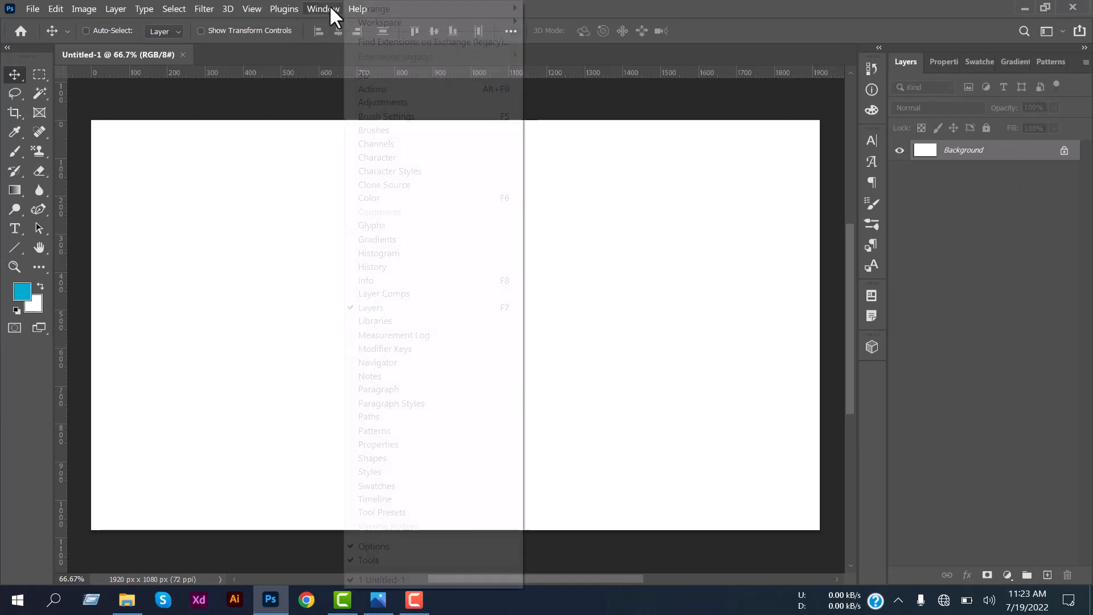
pyautogui.moveTo(493, 27)
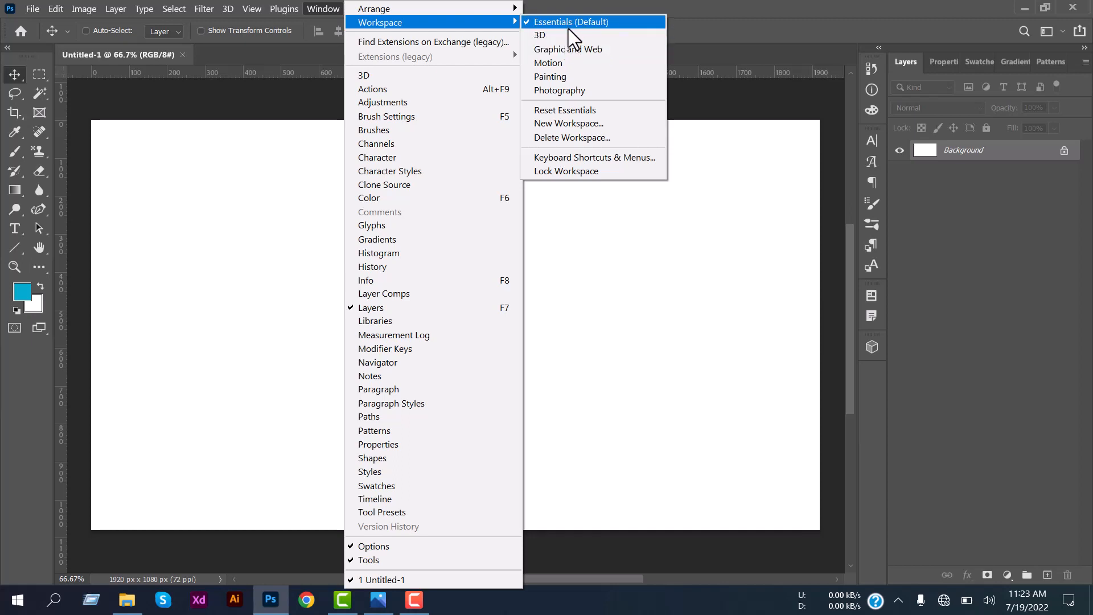
pyautogui.click(9, 79)
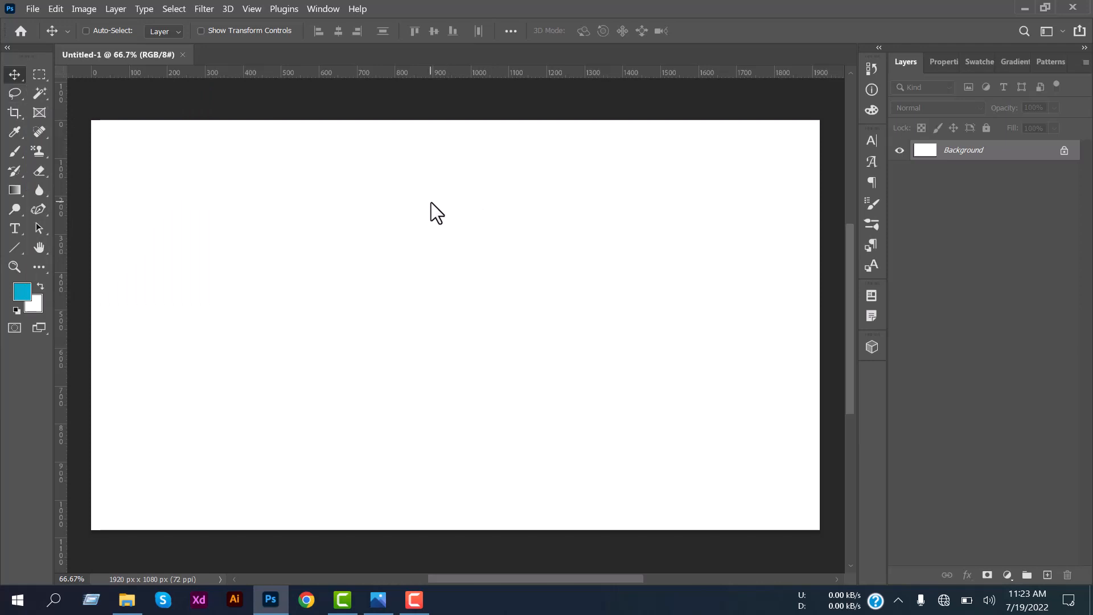
# Open the Video 2 Assets PSD from the Video 2 folder in File Explorer and close the blank document
pyautogui.click(126, 600)
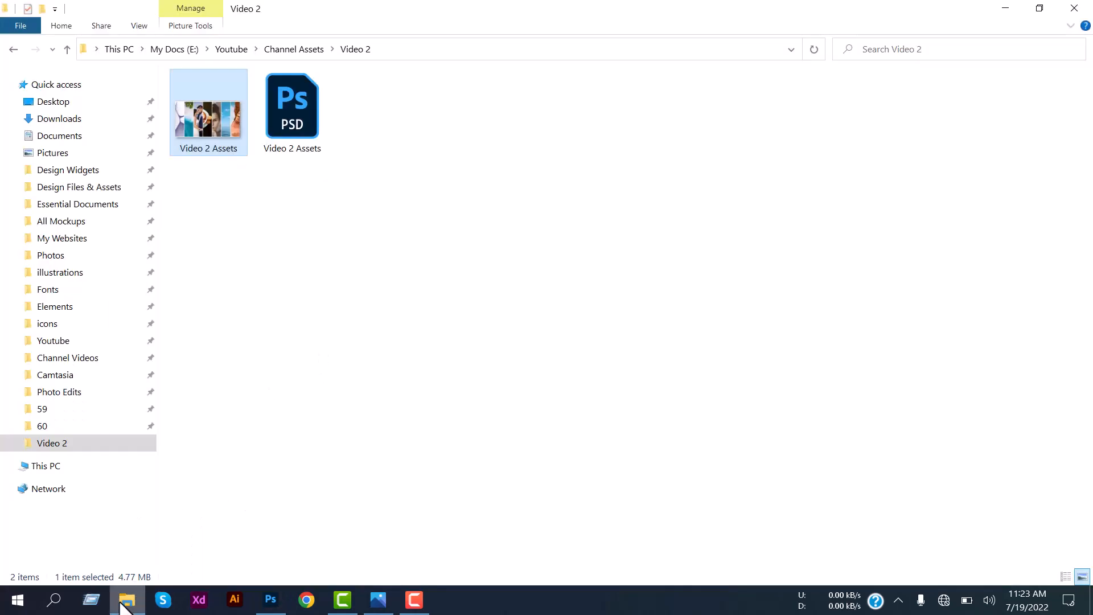
pyautogui.click(281, 146)
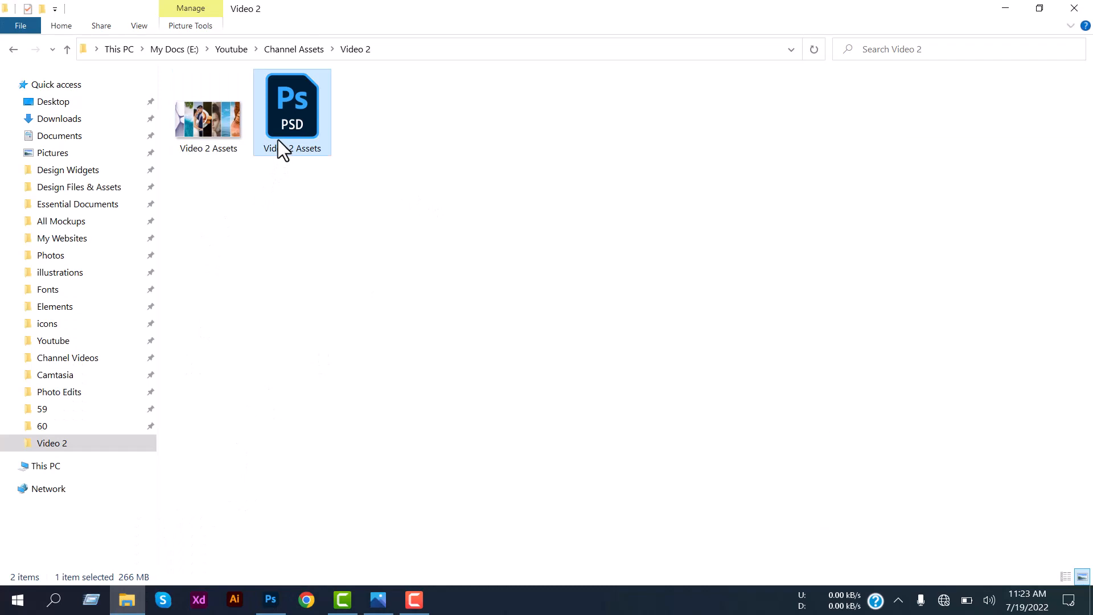
pyautogui.doubleClick(279, 140)
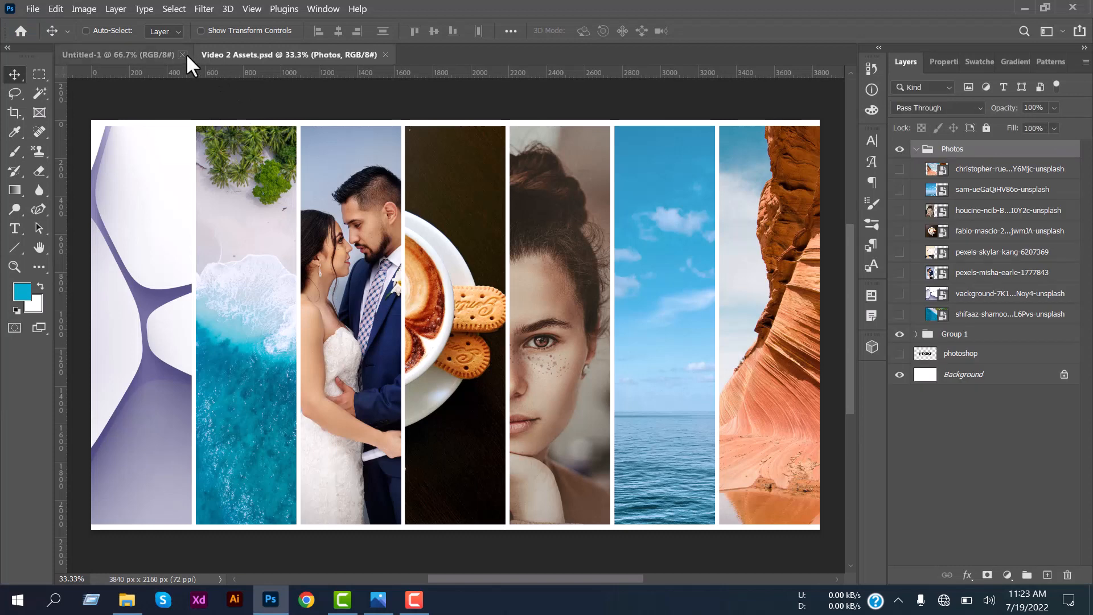
pyautogui.click(183, 54)
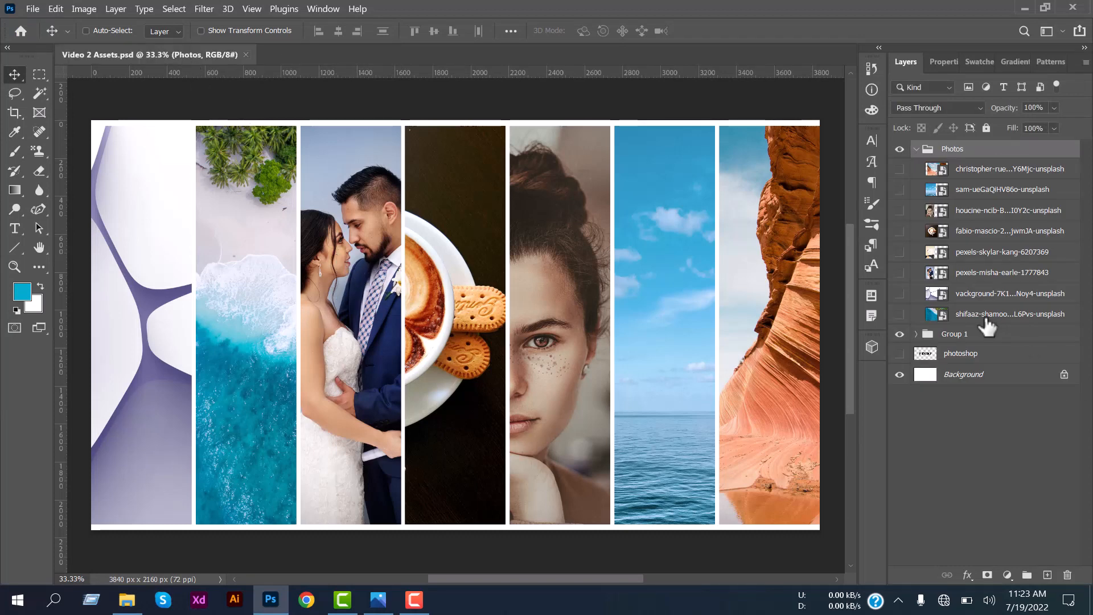
# Open the contents of the beach photo's smart object, try to shift the image with the Move Tool, and undo the move
pyautogui.doubleClick(944, 316)
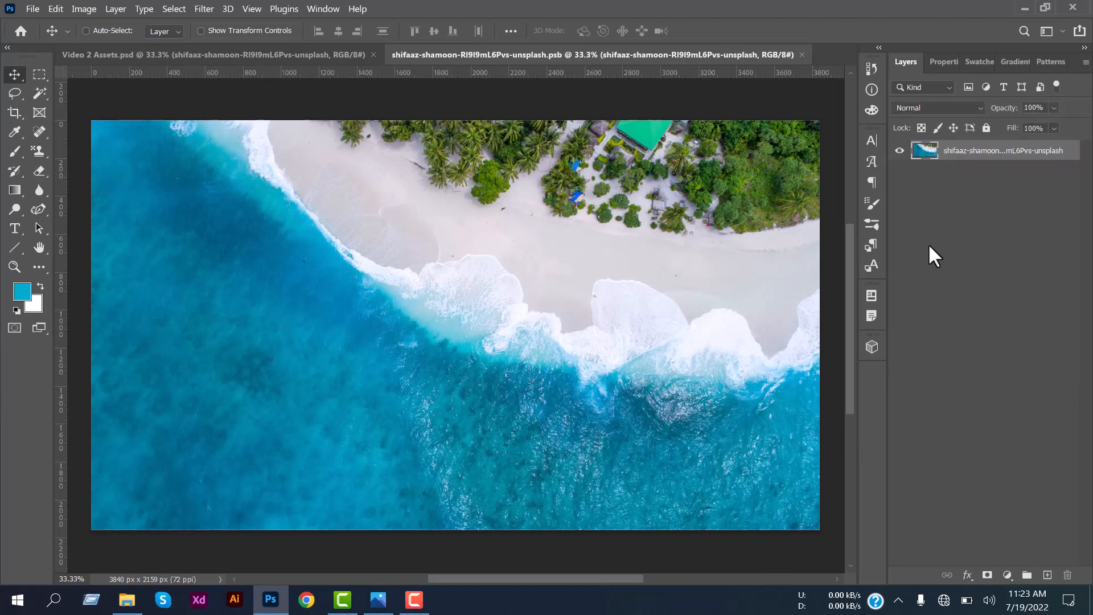
pyautogui.moveTo(391, 252); pyautogui.dragTo(437, 308)
pyautogui.hotkey('ctrl', 'z')
# Draw an artboard of about 4011 x 2620 px around the beach photo with the Artboard Tool
pyautogui.rightClick(12, 74)
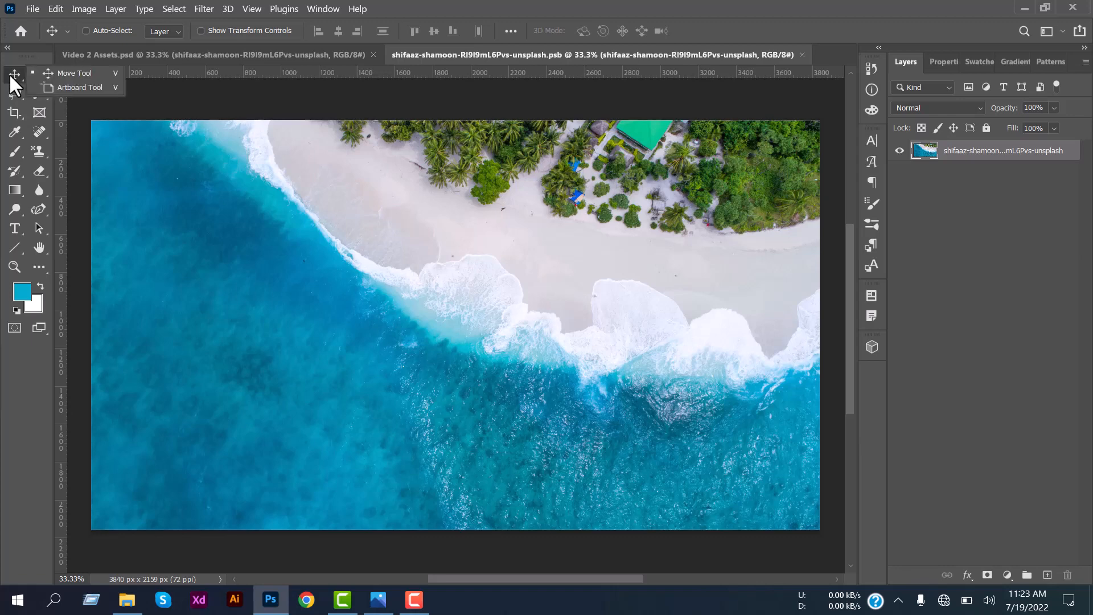
pyautogui.click(74, 83)
pyautogui.scroll(-3, 509, 203)
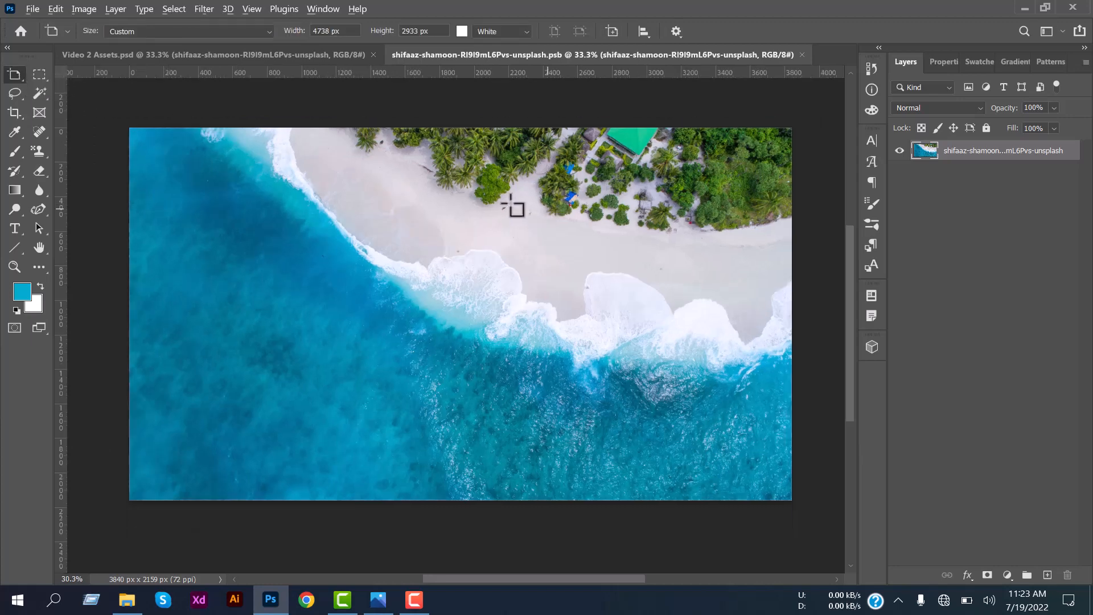
pyautogui.moveTo(229, 116); pyautogui.dragTo(723, 440)
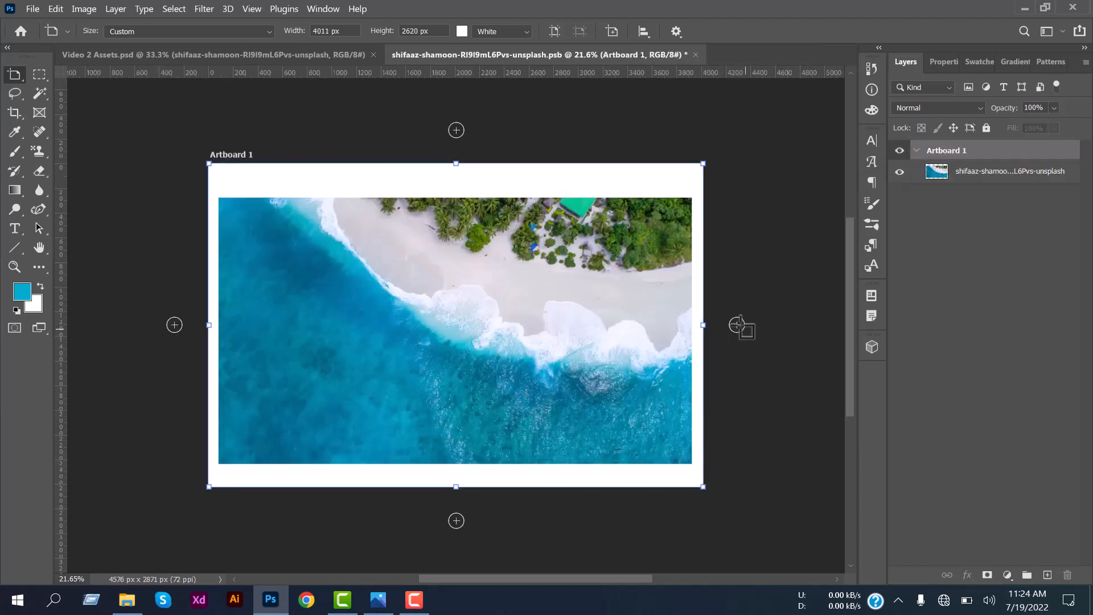
# Add five more artboards of the same size around the first one, and close the beach photo document without saving
pyautogui.click(738, 325)
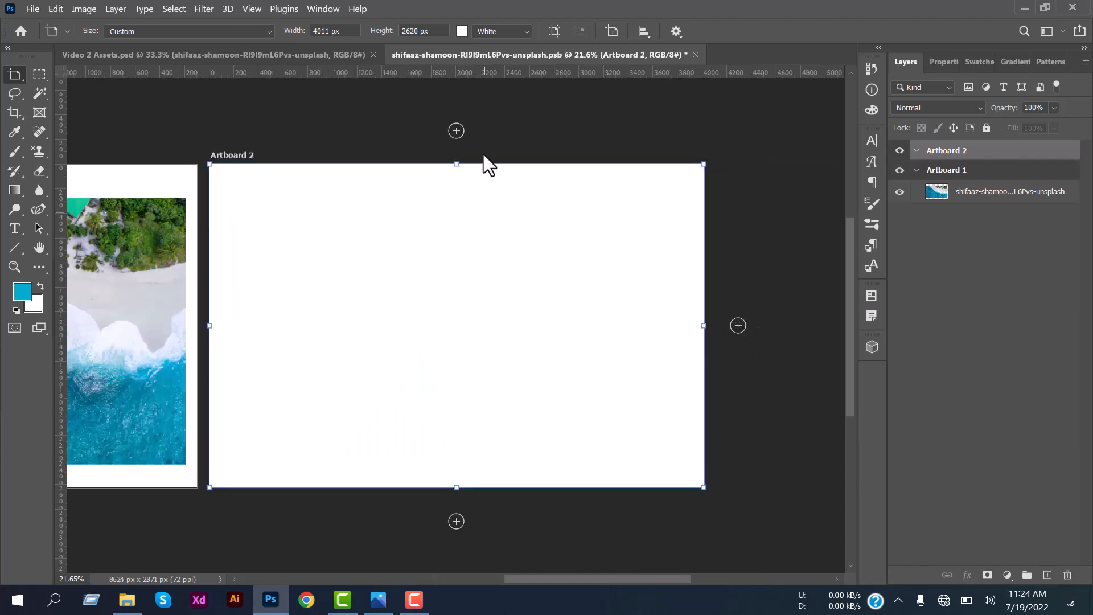
pyautogui.scroll(1, 457, 207)
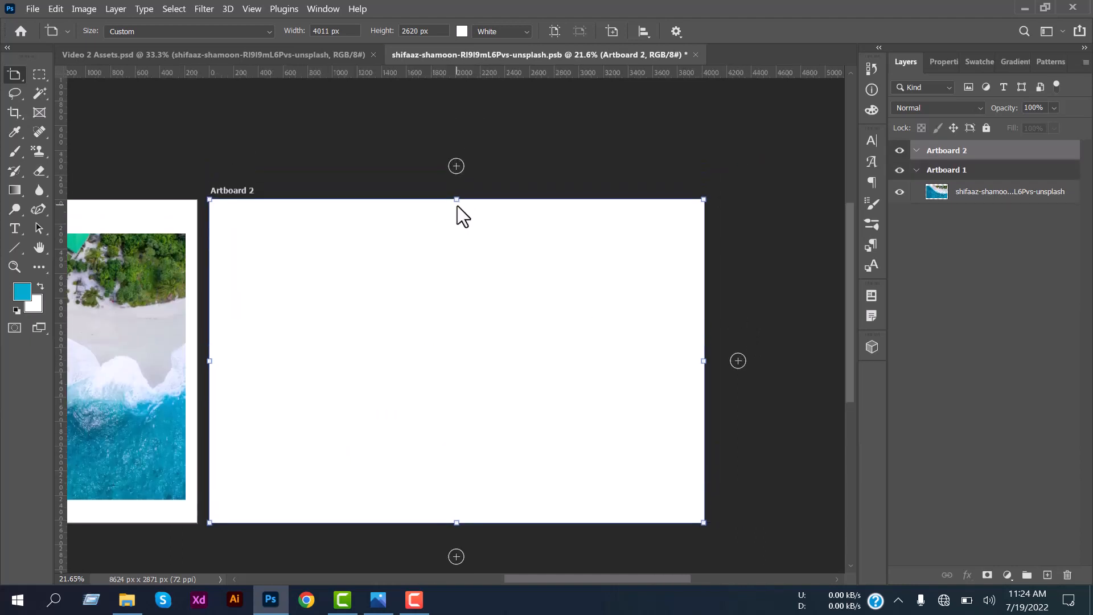
pyautogui.click(457, 165)
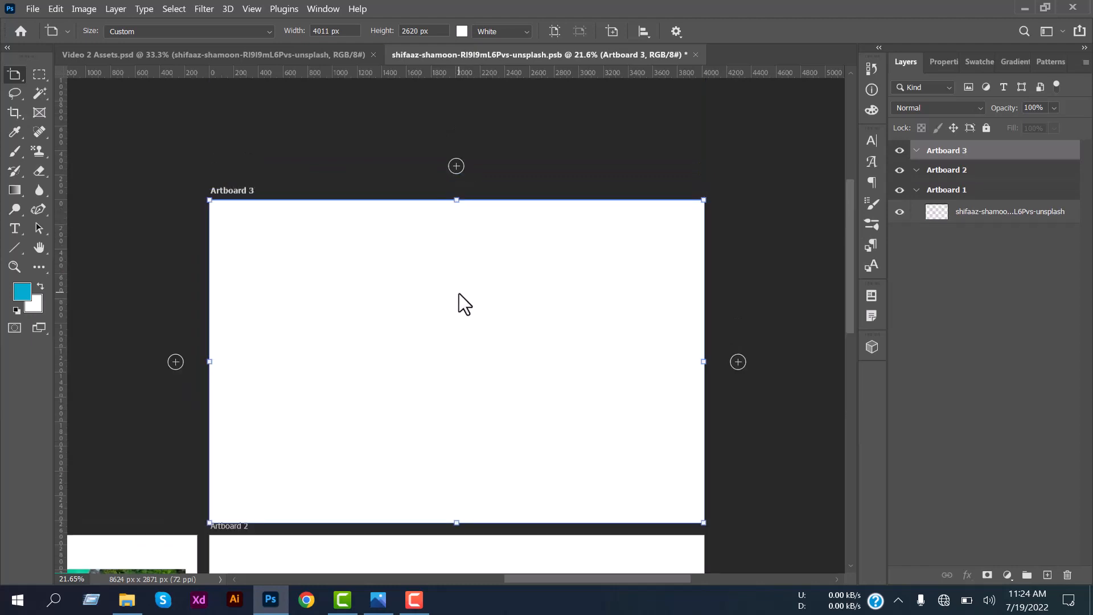
pyautogui.click(175, 374)
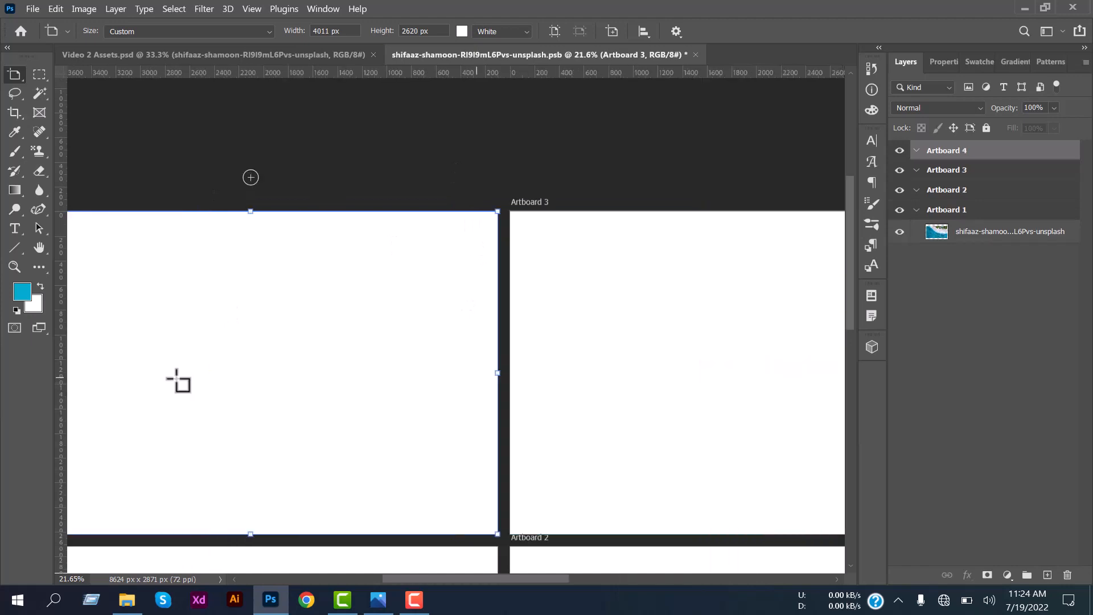
pyautogui.click(175, 374)
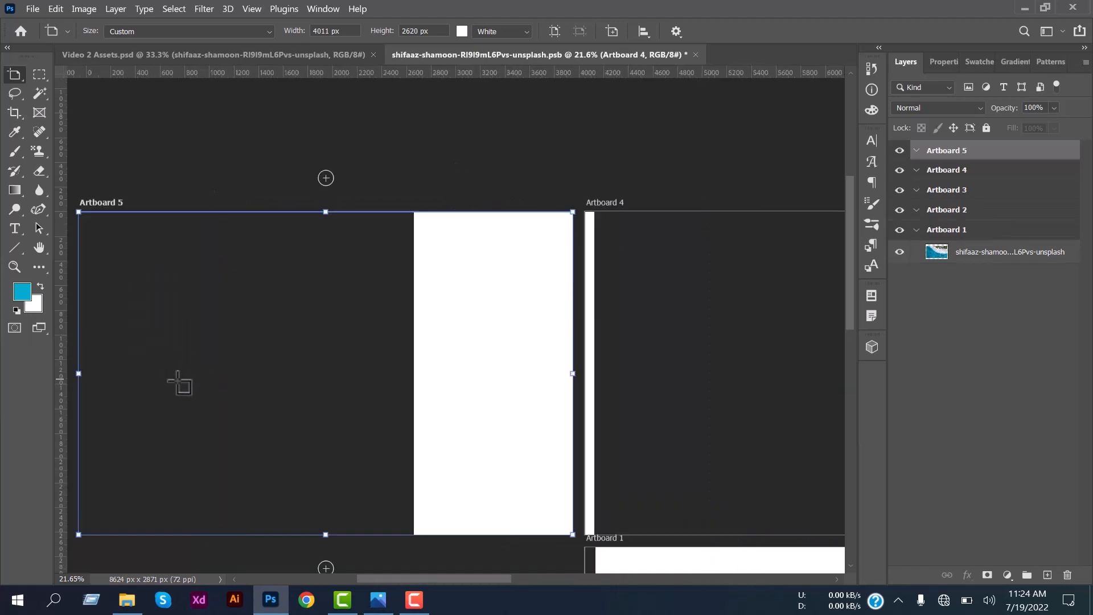
pyautogui.click(457, 481)
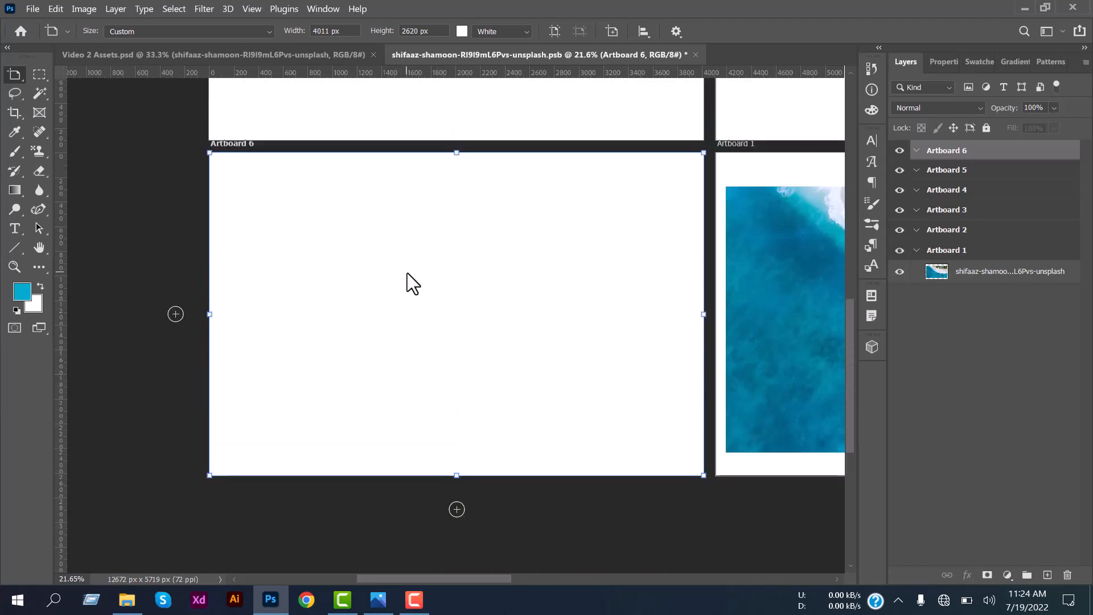
pyautogui.hotkey('ctrl', '-')
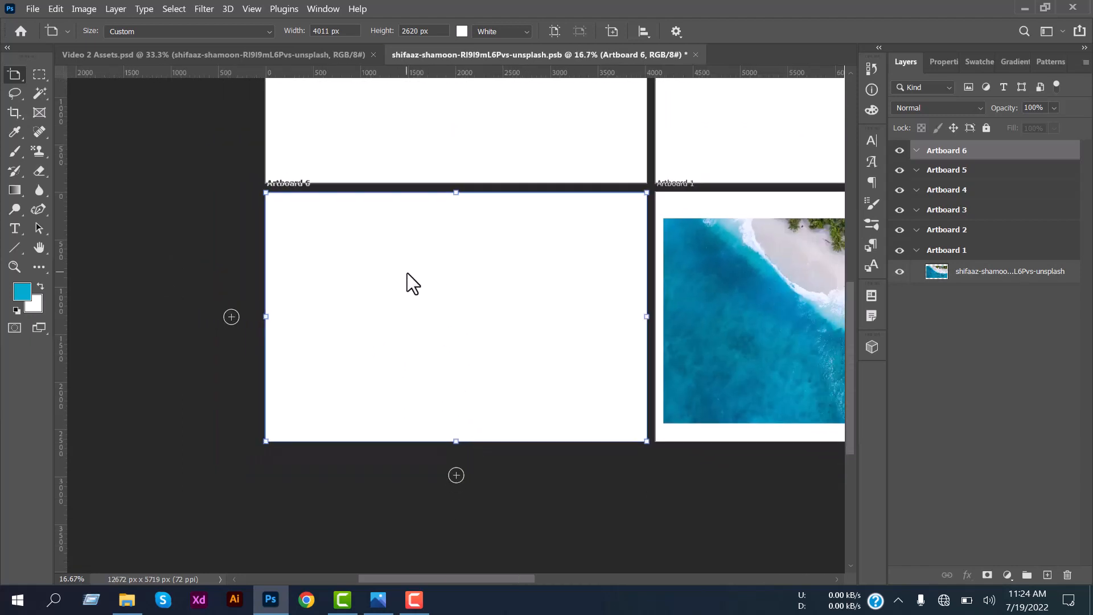
pyautogui.hotkey('ctrl', '-')
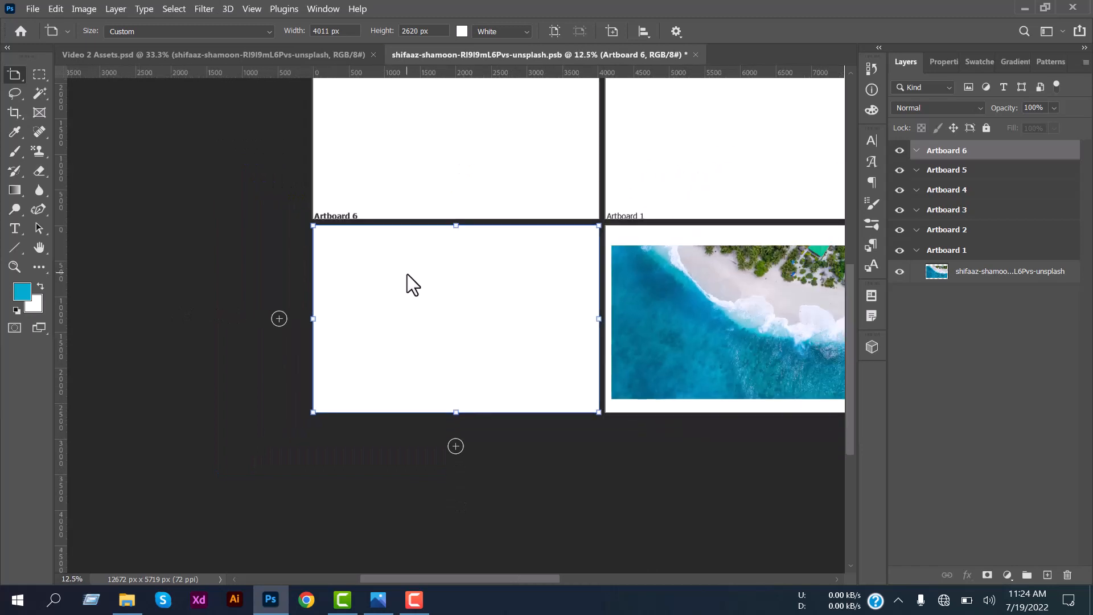
pyautogui.hotkey('ctrl', '0')
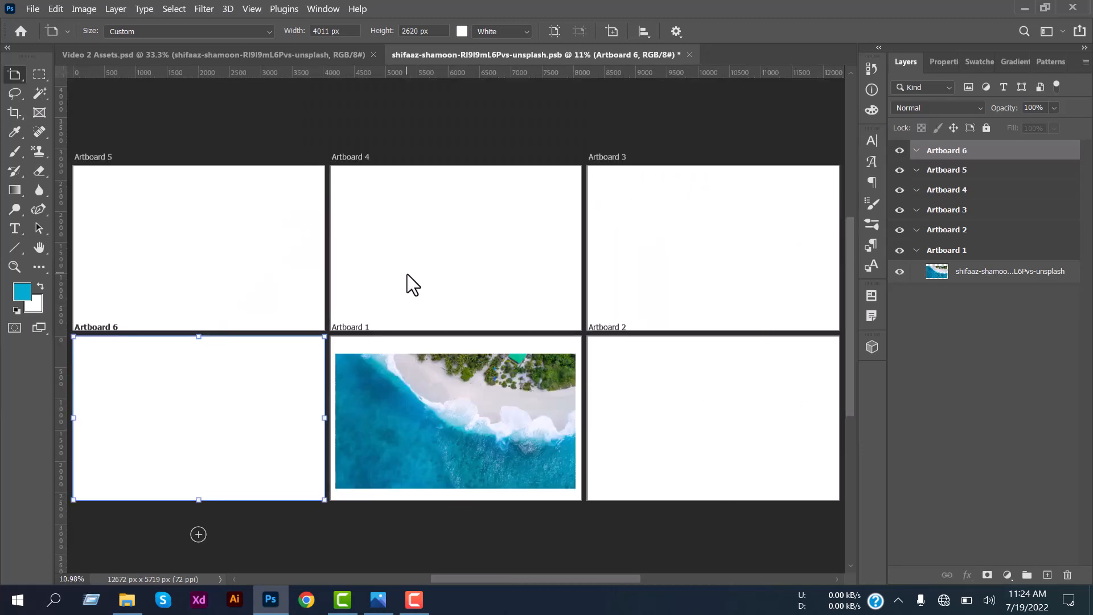
pyautogui.click(689, 55)
pyautogui.click(586, 237)
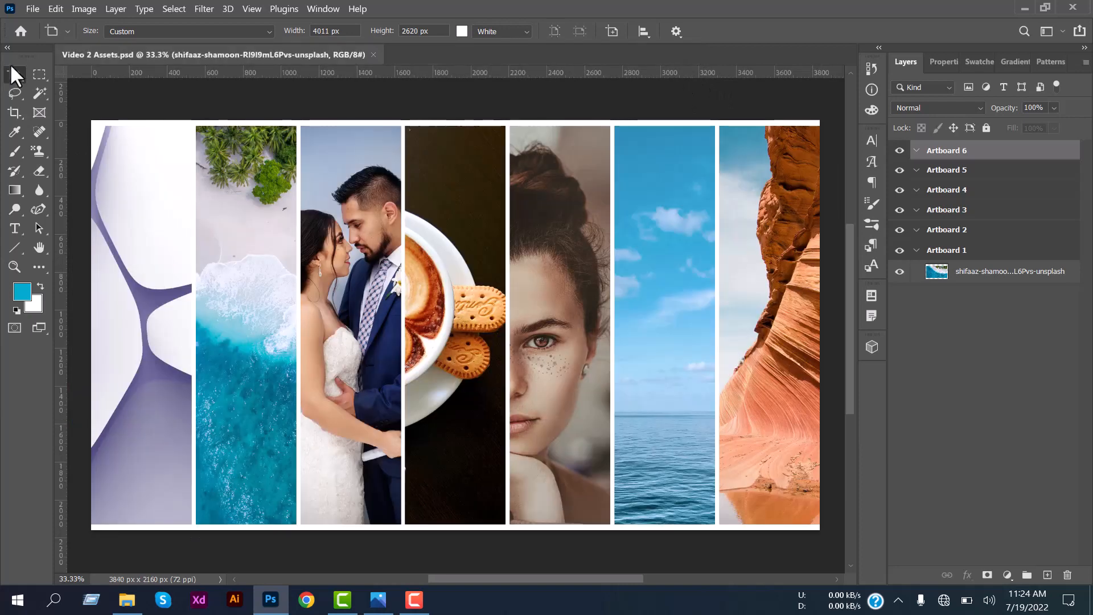
# Restore the Move Tool in place of the Artboard Tool, and make the Rectangular Marquee Tool active
pyautogui.rightClick(21, 74)
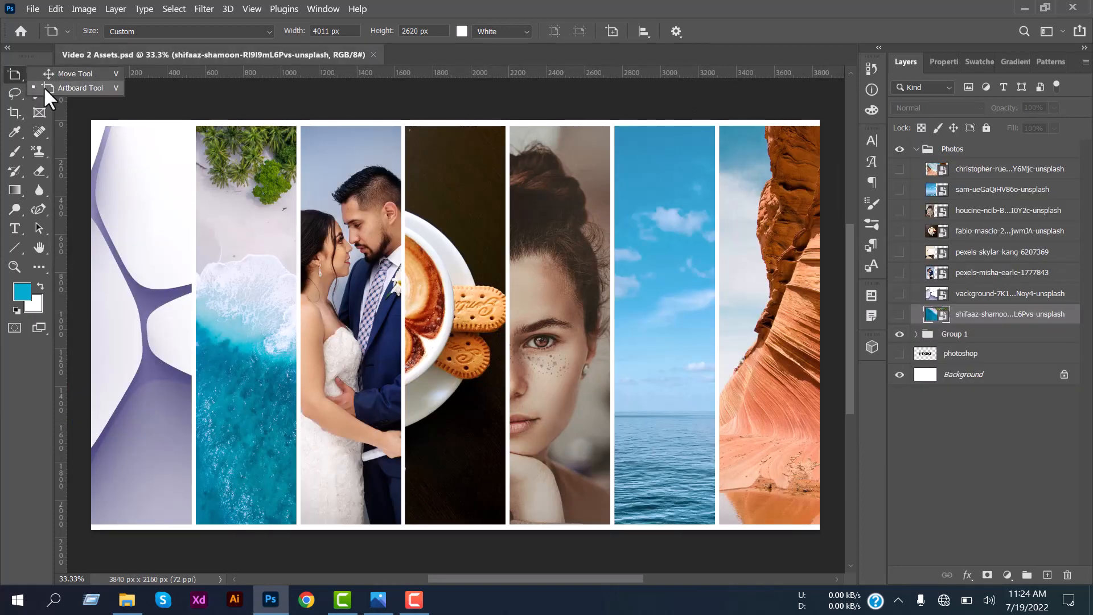
pyautogui.click(45, 79)
pyautogui.click(39, 78)
pyautogui.rightClick(39, 78)
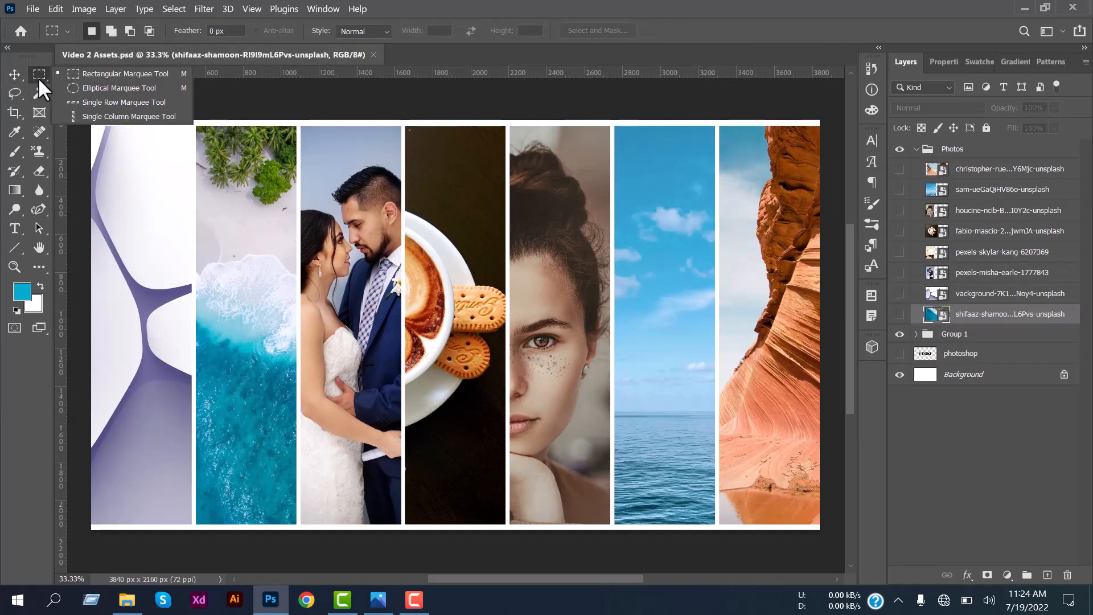
pyautogui.click(38, 78)
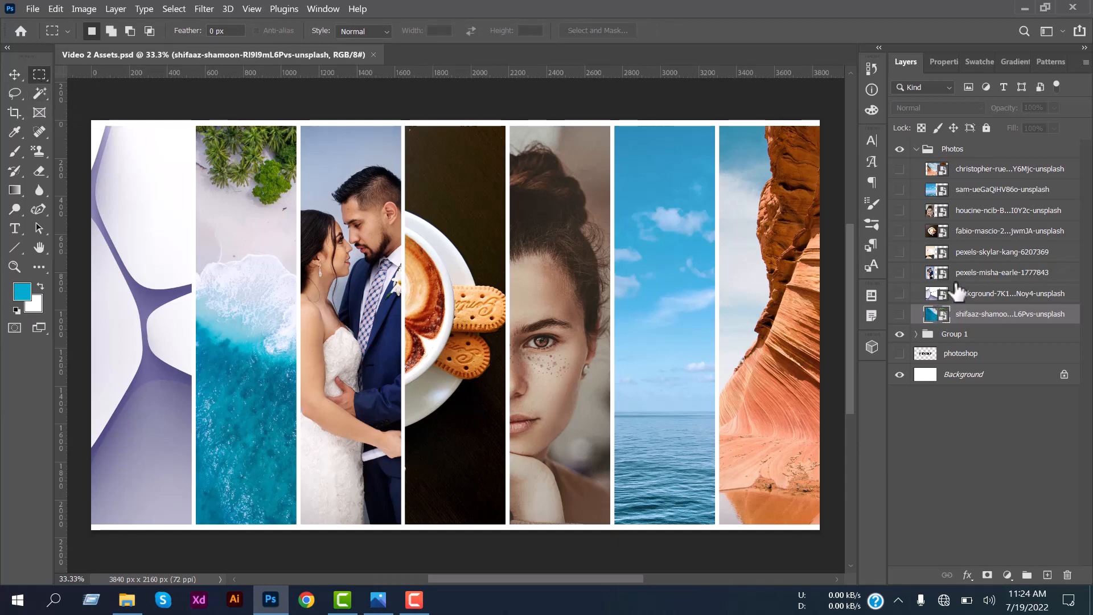
# Open the contents of the canyon photo's smart object, the first layer in the Photos group
pyautogui.click(944, 177)
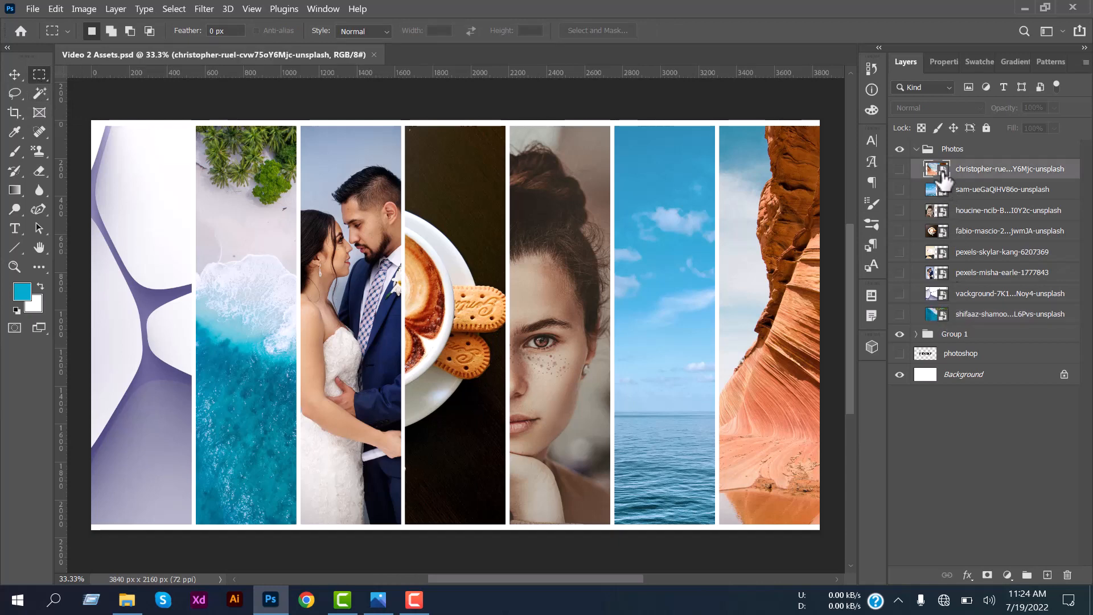
pyautogui.doubleClick(941, 171)
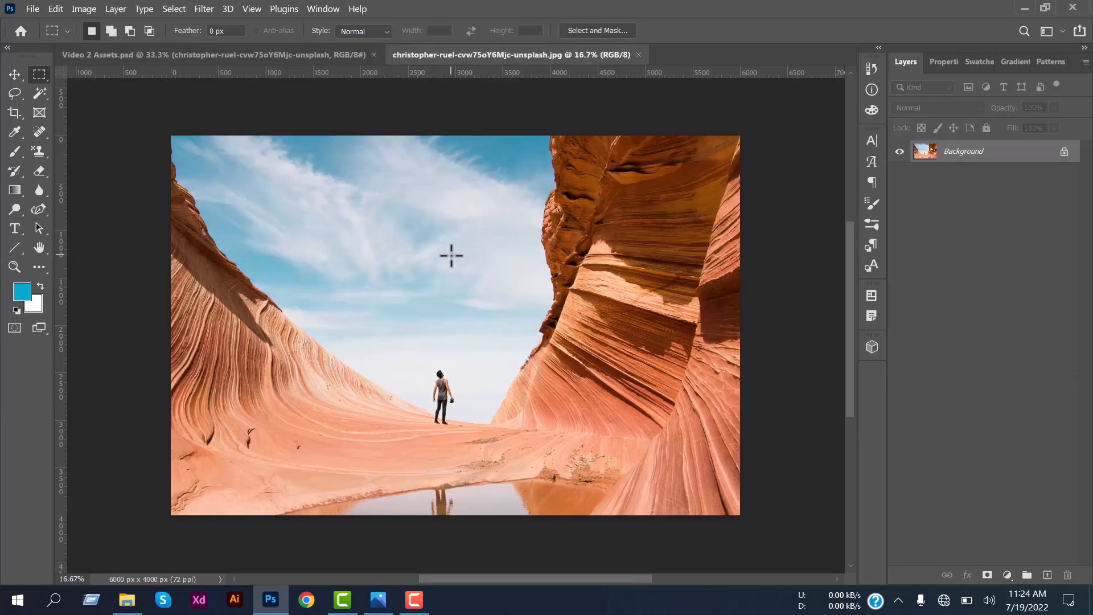
pyautogui.scroll(1, 451, 255)
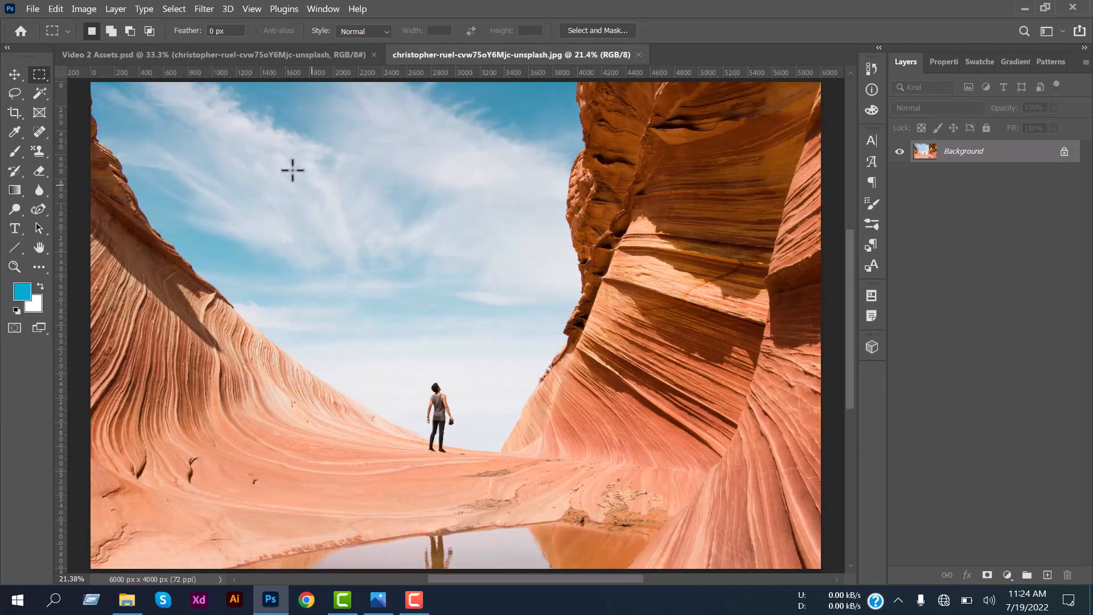
# Draw a rectangular marquee selection across the sky and part of the canyon wall, leaving a margin around the photo
pyautogui.moveTo(192, 134); pyautogui.dragTo(678, 399)
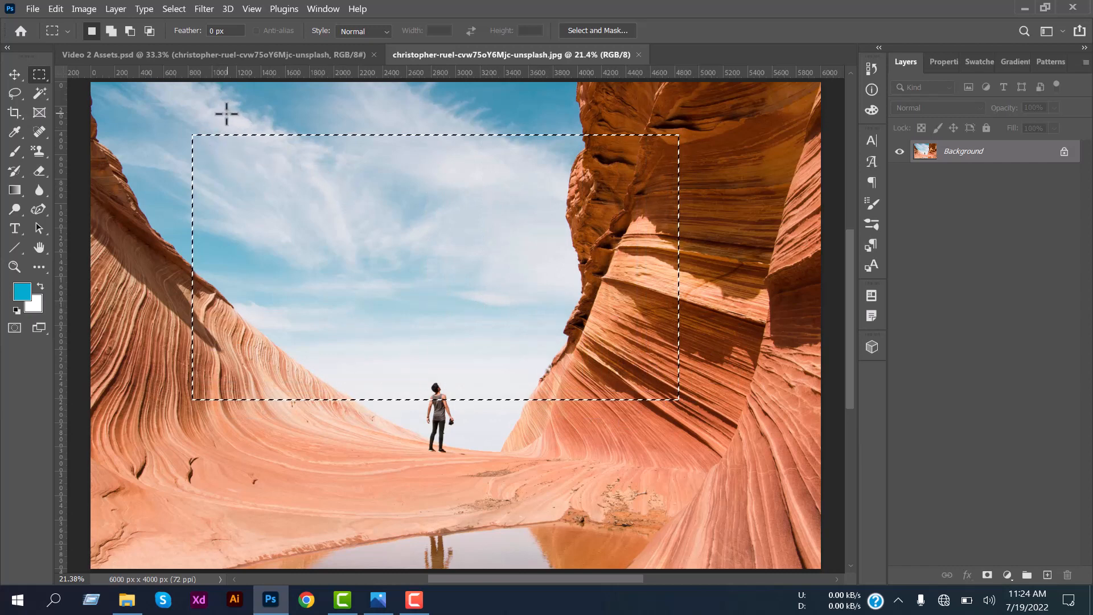
pyautogui.rightClick(415, 194)
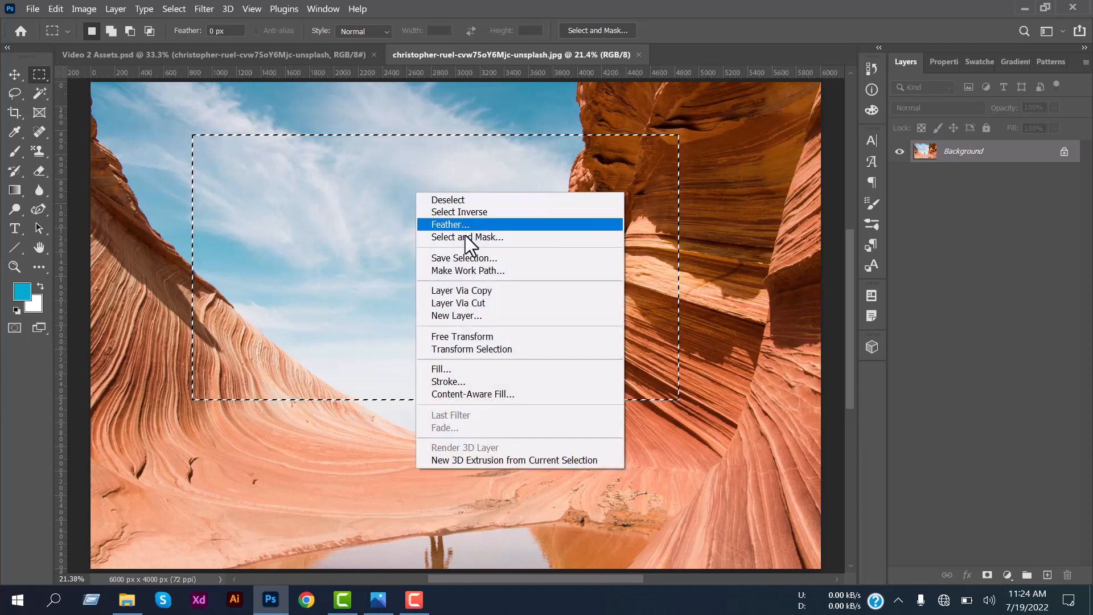
pyautogui.click(462, 371)
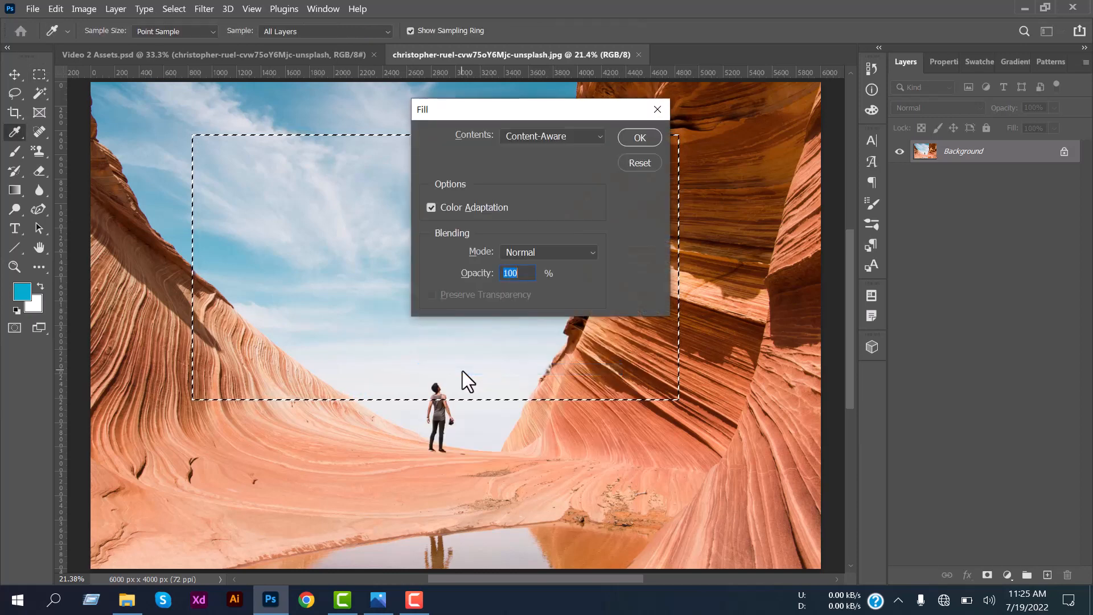
pyautogui.click(642, 164)
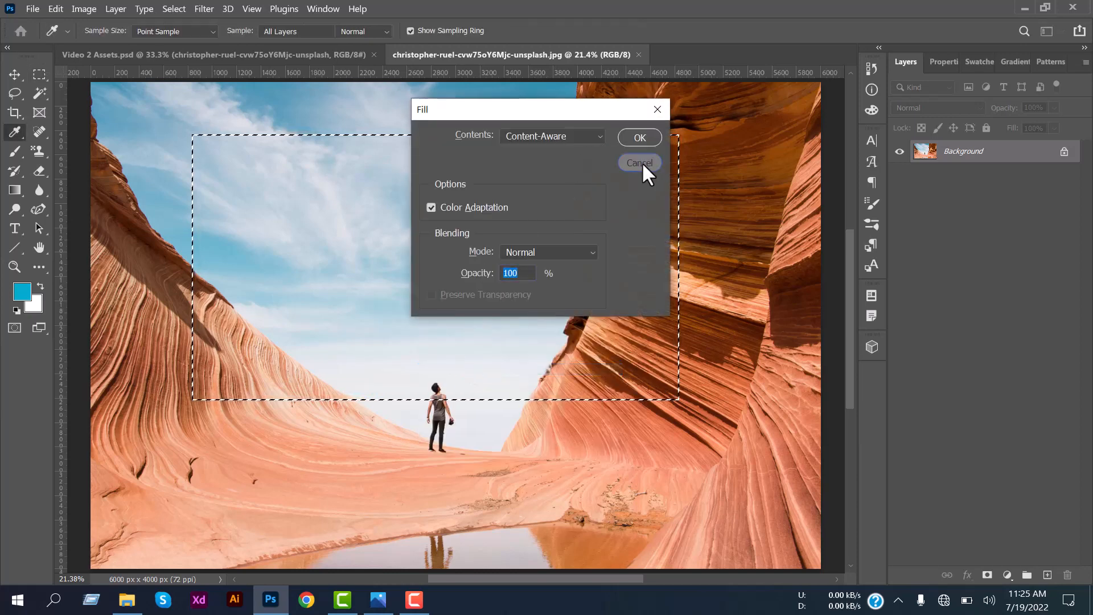
# Fill the rectangular selection with the red colour #df1010 at 100% opacity, and deselect it
pyautogui.rightClick(593, 196)
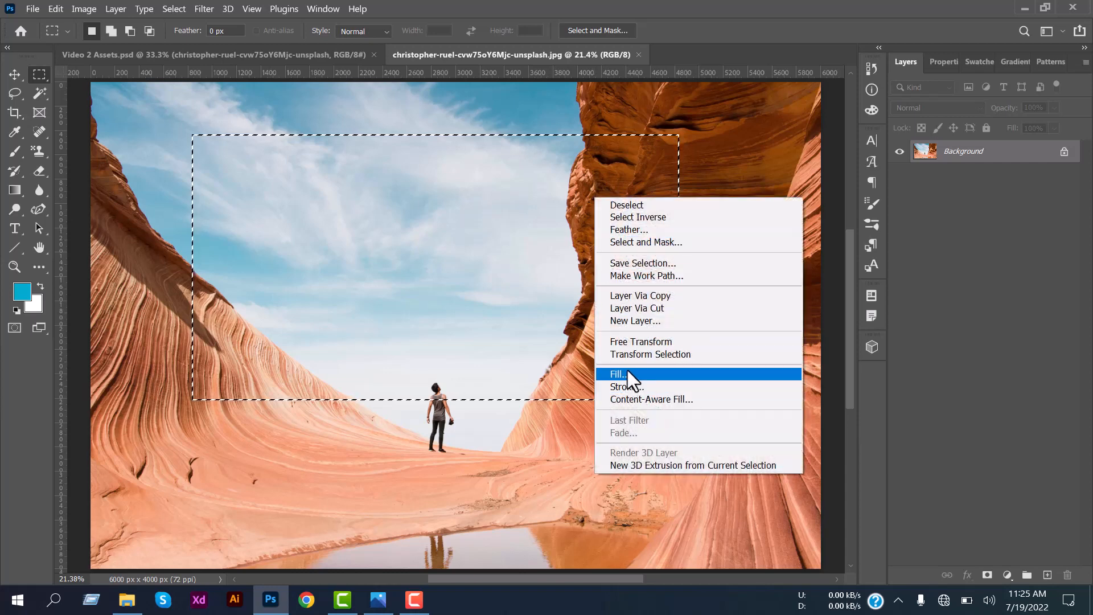
pyautogui.click(628, 370)
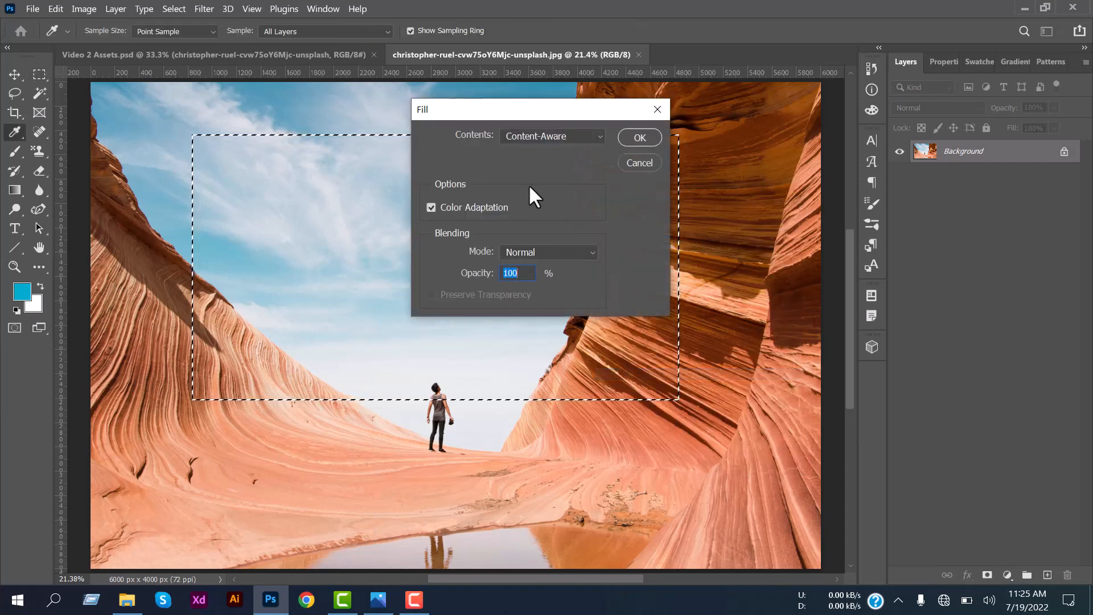
pyautogui.click(563, 138)
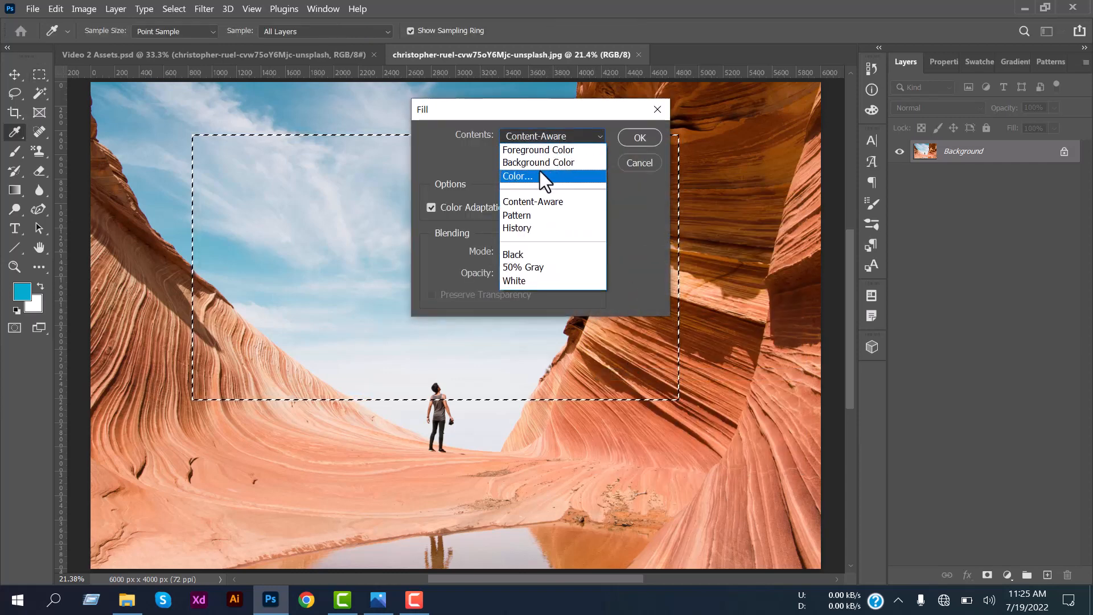
pyautogui.click(540, 176)
pyautogui.moveTo(857, 380); pyautogui.dragTo(865, 350)
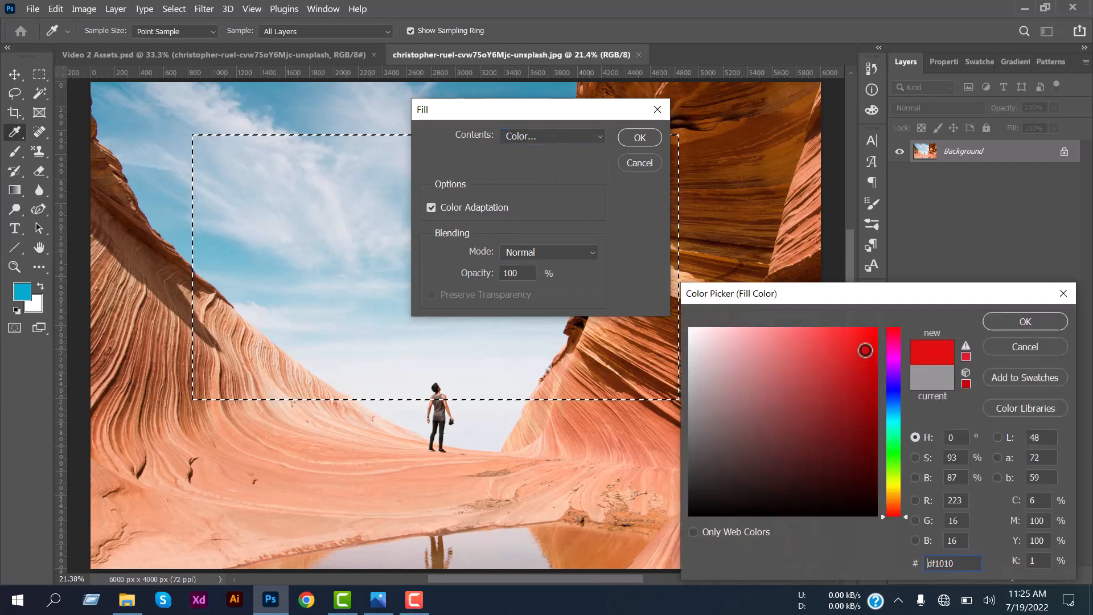
pyautogui.click(1008, 326)
pyautogui.click(630, 141)
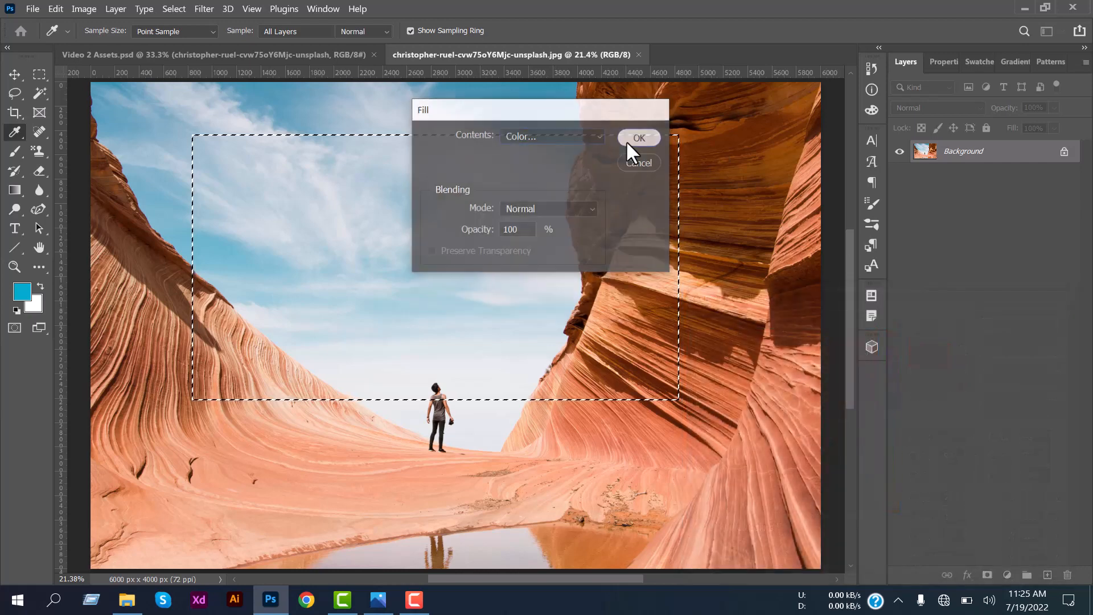
pyautogui.hotkey('ctrl', 'd')
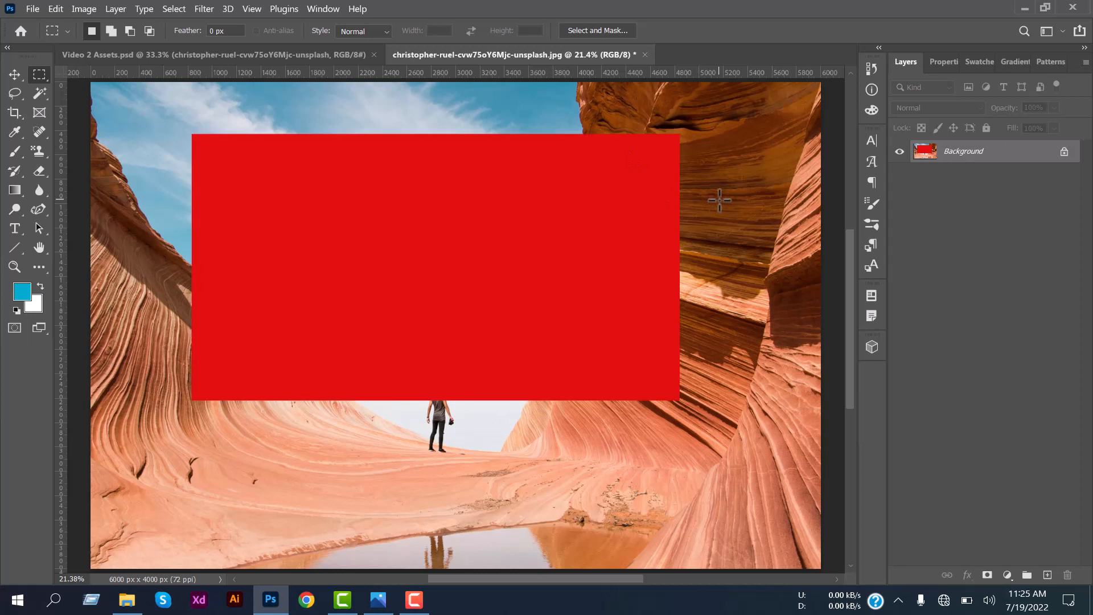
# Undo the deselection and the red fill so the rectangular selection is active on the photo
pyautogui.hotkey('ctrl', 'z')
pyautogui.hotkey('ctrl', 'z')
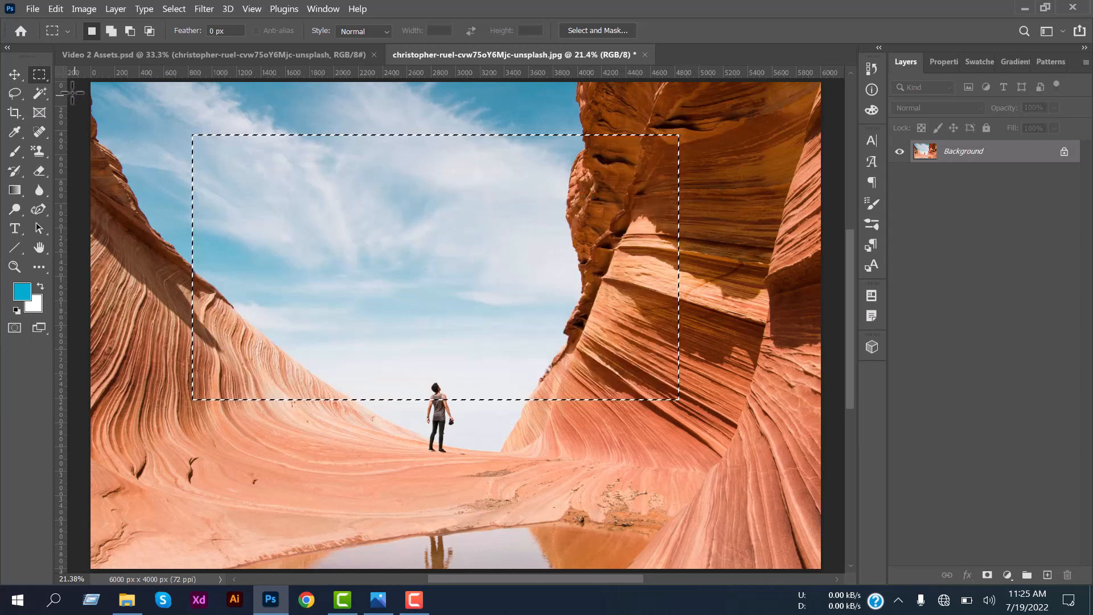
# Try to move the selected part of the Background layer with the Move Tool, and undo the move
pyautogui.click(15, 74)
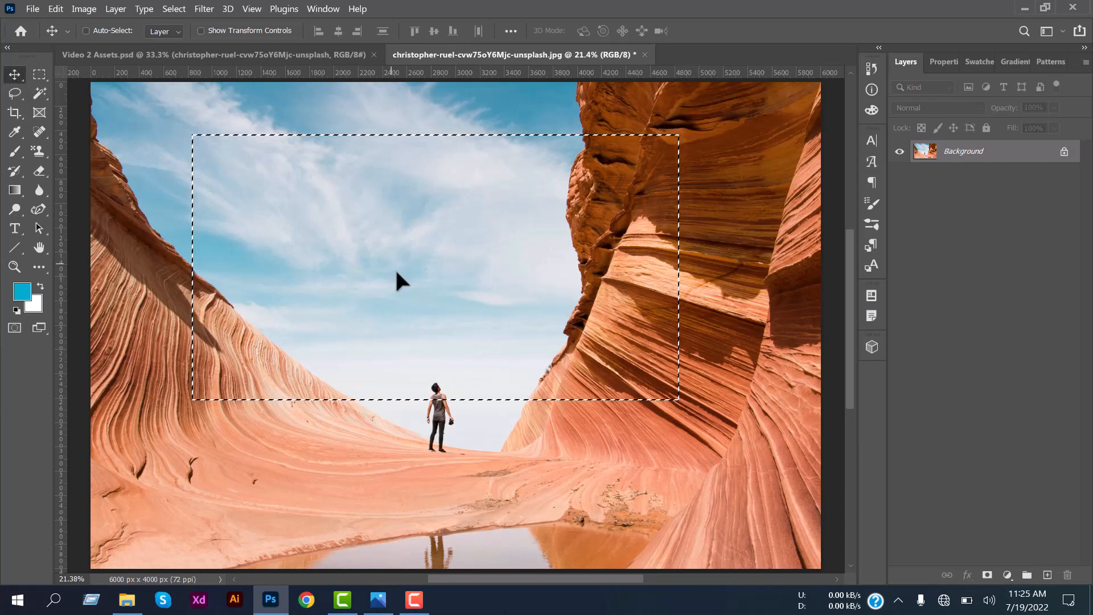
pyautogui.moveTo(396, 273); pyautogui.dragTo(356, 245)
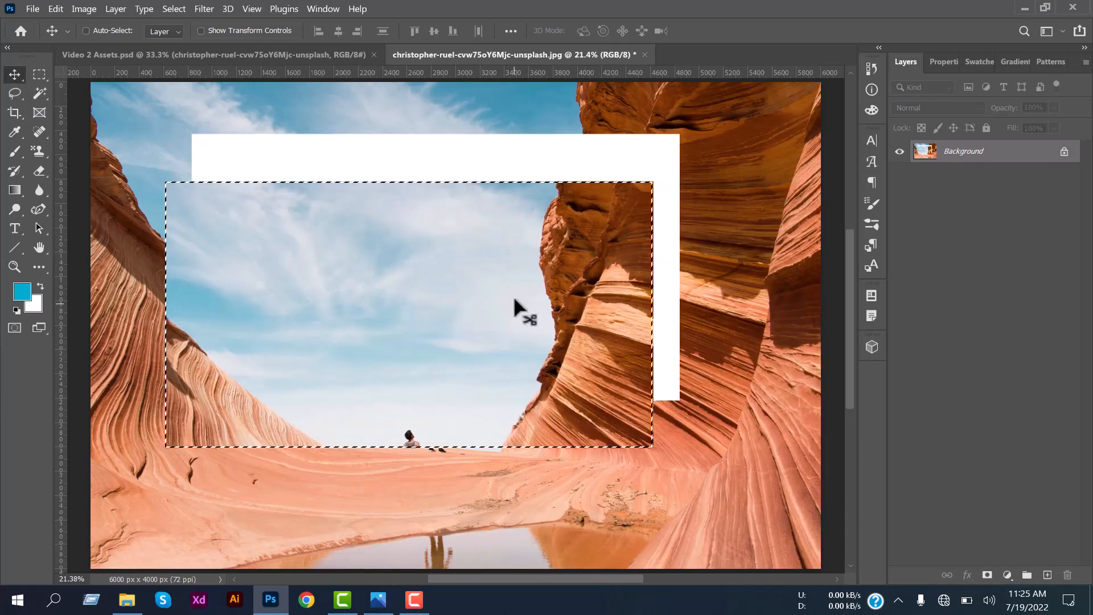
pyautogui.hotkey('ctrl', 'z')
# Copy the selected area to a new layer, and hide the Background layer briefly to check the copy
pyautogui.hotkey('ctrl', 'j')
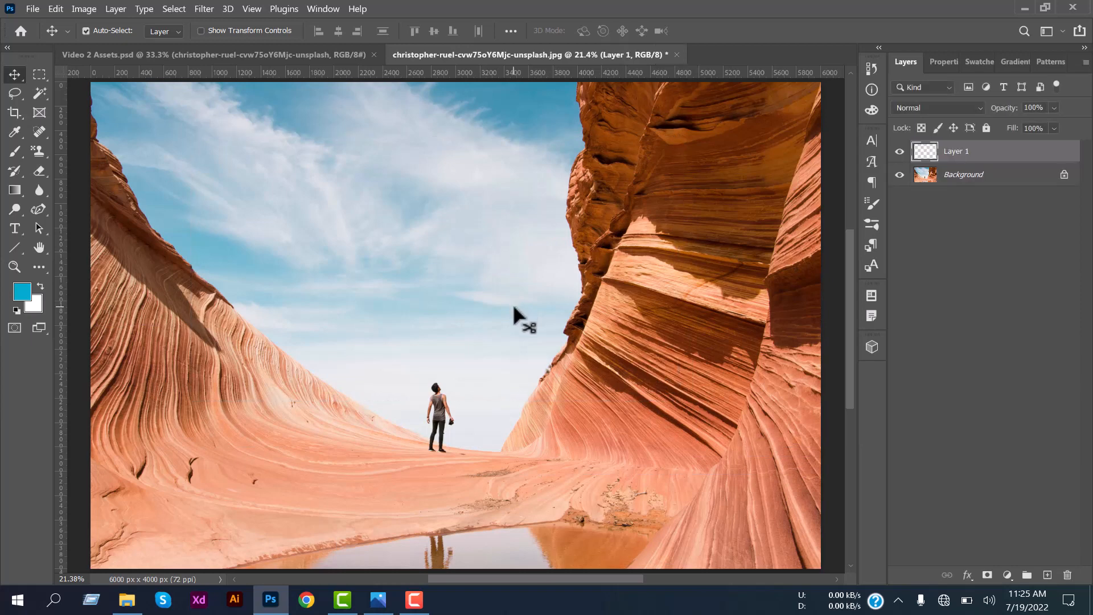
pyautogui.click(899, 174)
pyautogui.hotkey('ctrl', 'z')
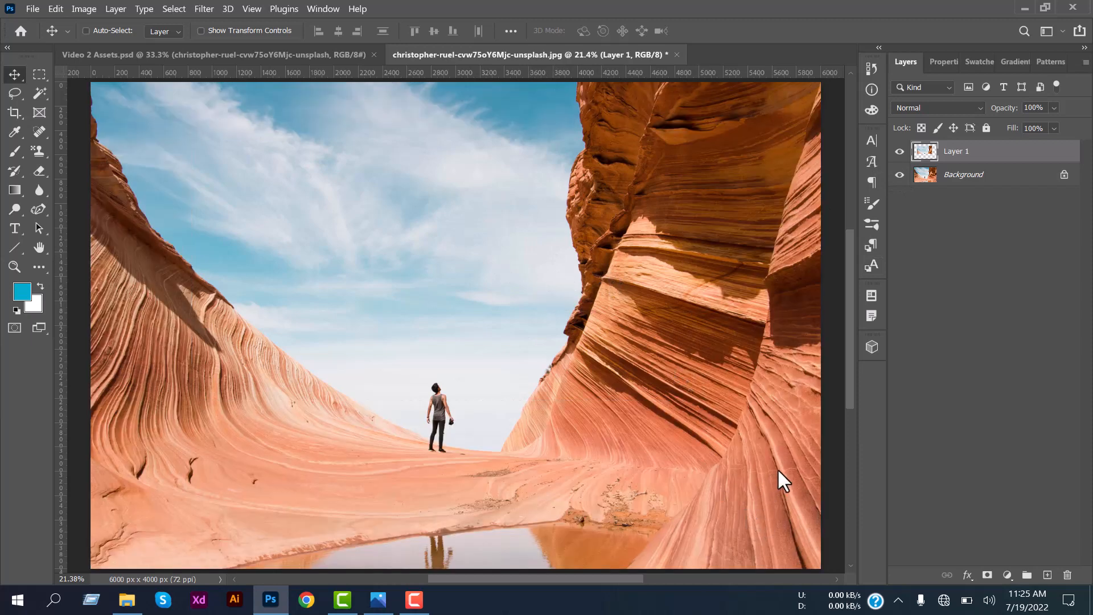
# Draw a new rectangular selection over the sky with the Rectangular Marquee Tool, and clear it
pyautogui.press('m')
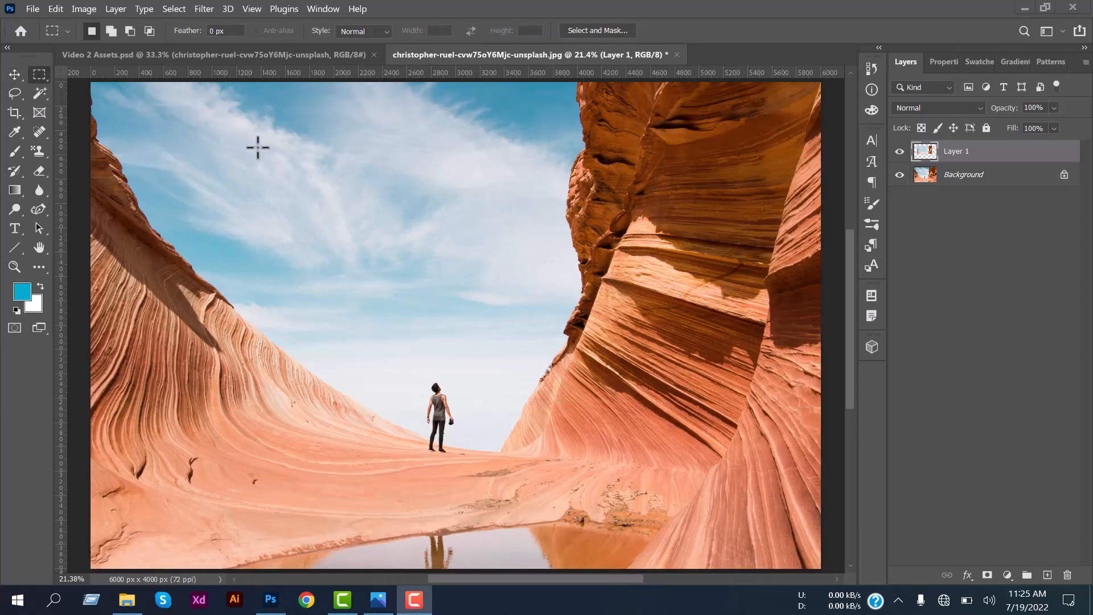
pyautogui.moveTo(241, 136); pyautogui.dragTo(604, 332)
pyautogui.click(604, 331)
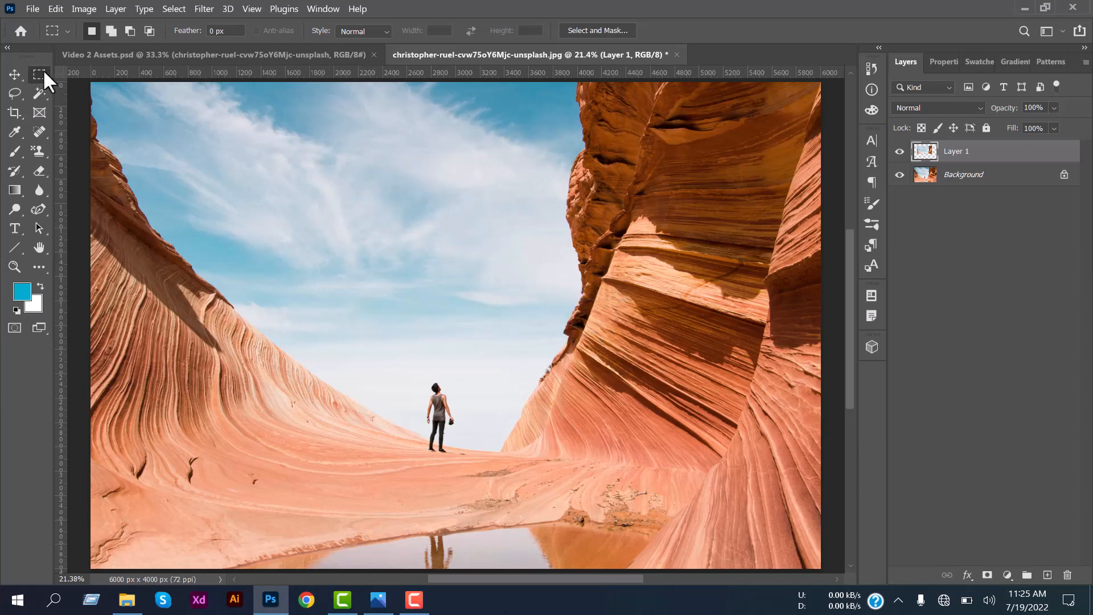
# Select a circular area of sky and rock with the Elliptical Marquee Tool, and try moving its contents on Layer 1 before undoing the move
pyautogui.moveTo(39, 75); pyautogui.dragTo(103, 92)
pyautogui.moveTo(204, 132); pyautogui.dragTo(600, 454)
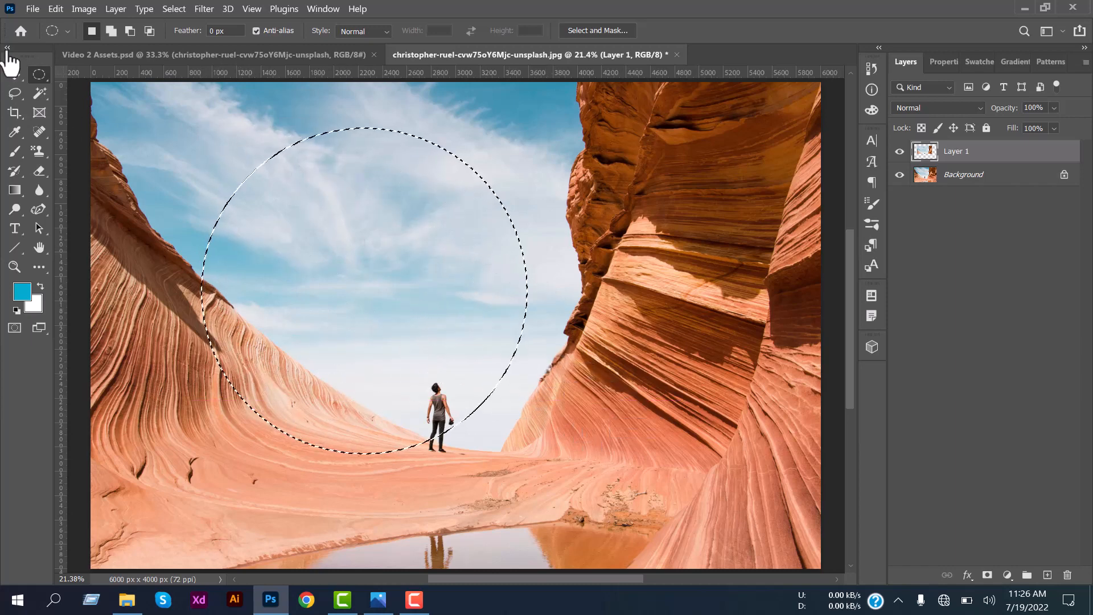
pyautogui.click(14, 74)
pyautogui.moveTo(398, 253); pyautogui.dragTo(568, 263)
pyautogui.hotkey('ctrl', 'z')
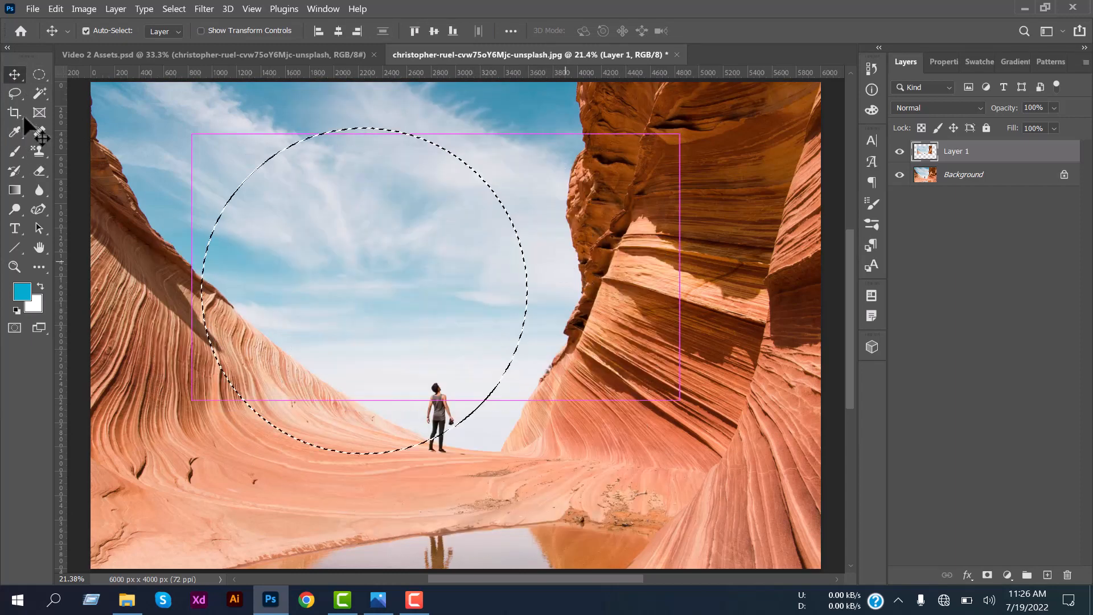
pyautogui.click(39, 74)
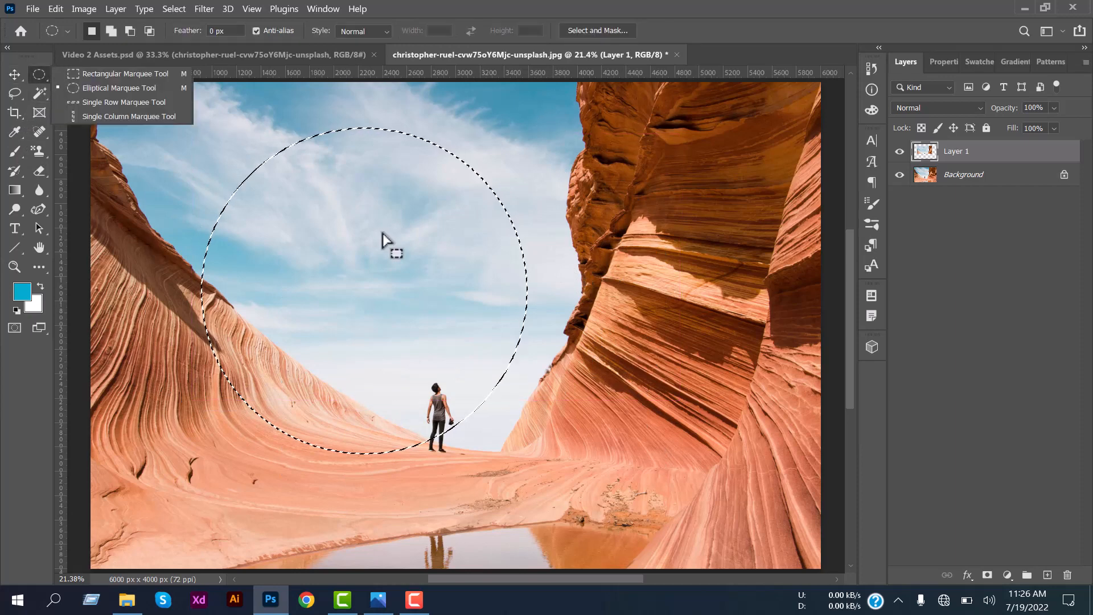
pyautogui.rightClick(382, 265)
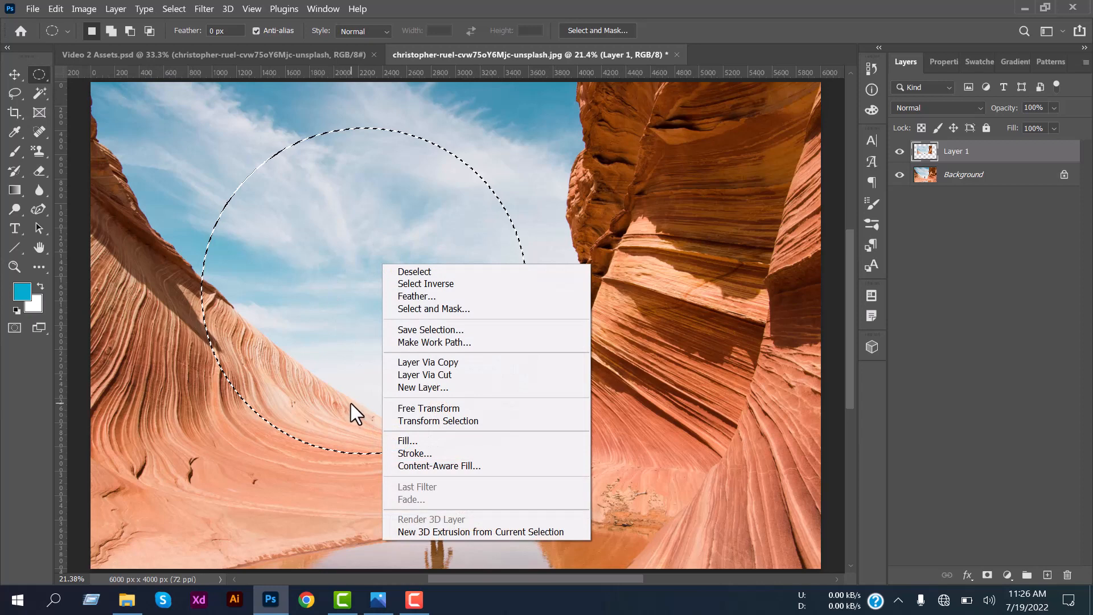
pyautogui.click(242, 228)
# Replace the circular selection with a one-pixel-high row across the sky using the Single Row Marquee Tool
pyautogui.rightClick(42, 73)
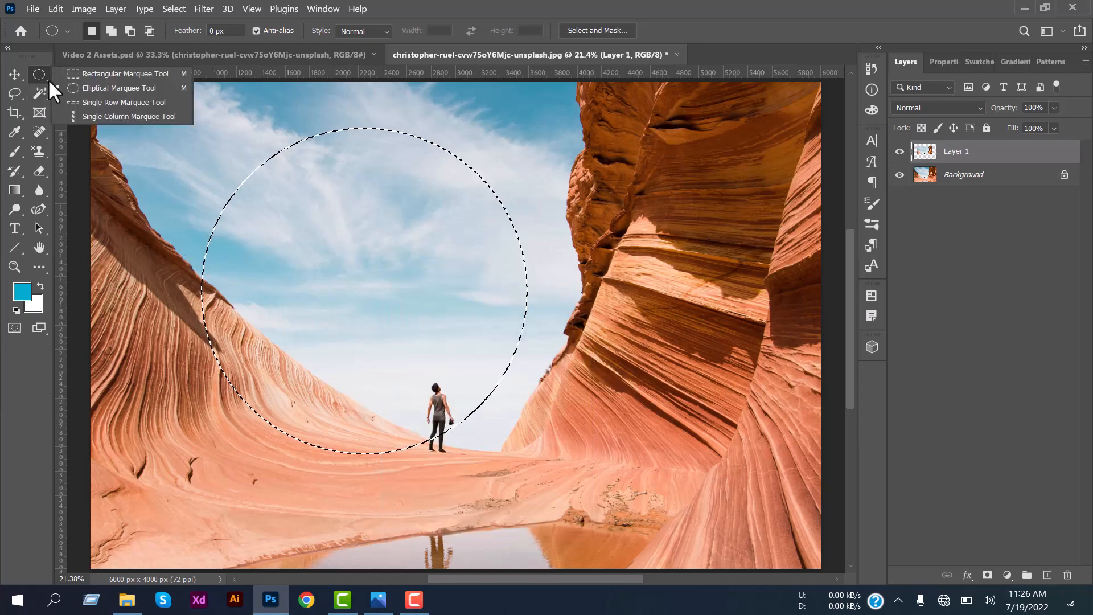
pyautogui.click(95, 101)
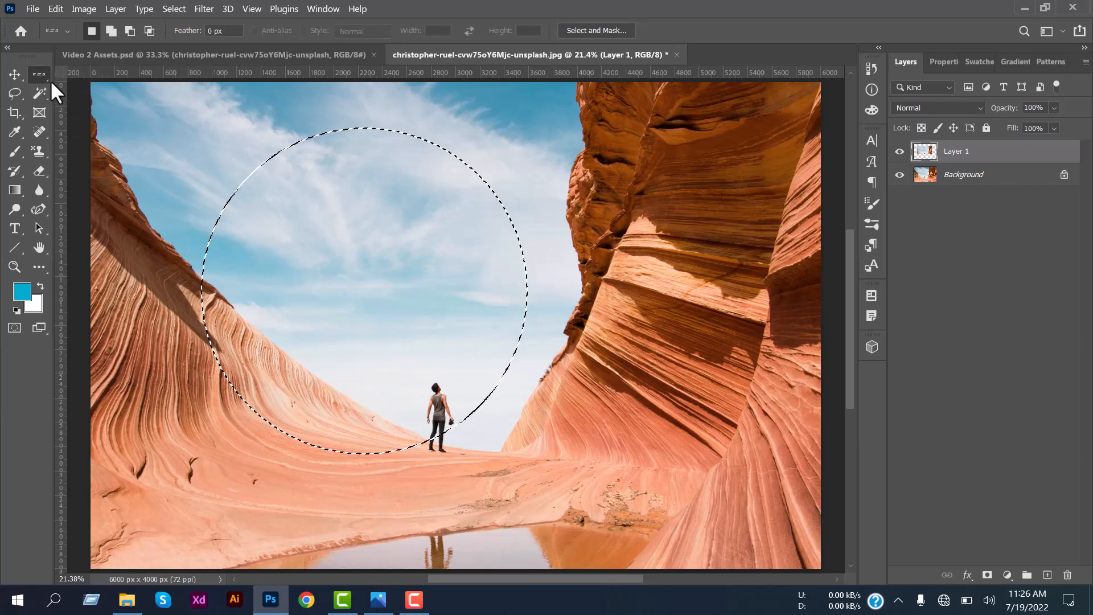
pyautogui.click(246, 213)
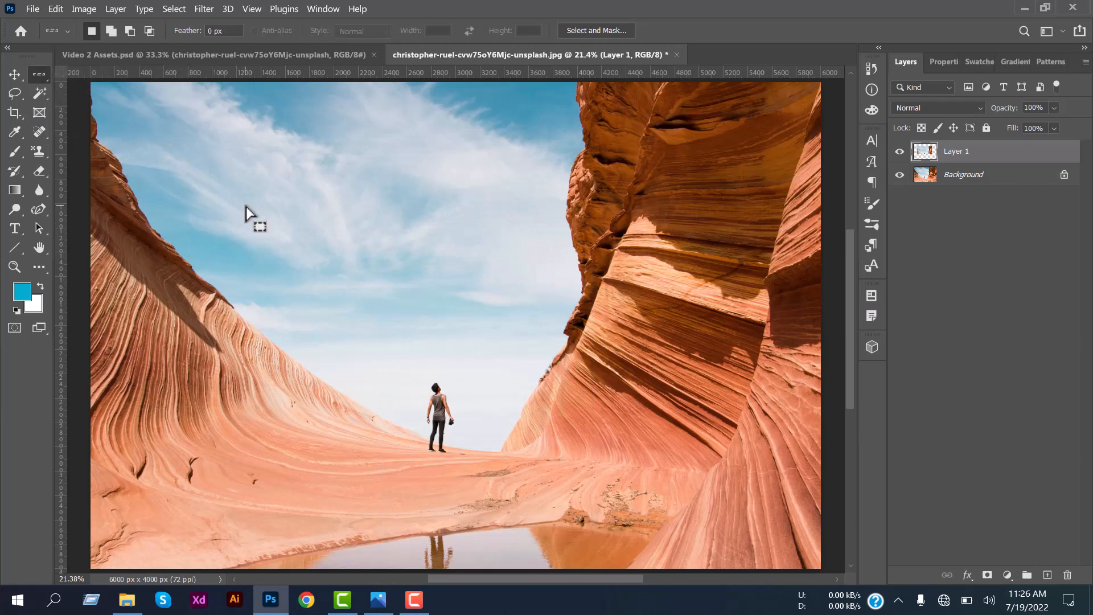
pyautogui.rightClick(42, 74)
pyautogui.click(74, 101)
pyautogui.click(397, 284)
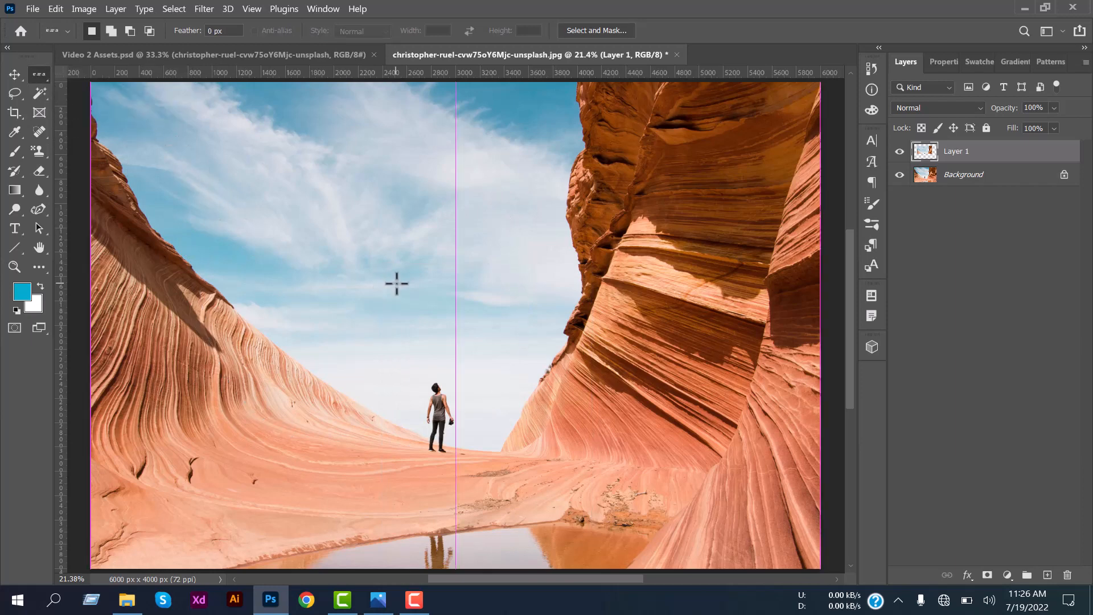
# Examine the single-row selection's height at up to 12800% magnification, and place another row selection slightly lower in the sky
pyautogui.scroll(5, 404, 296)
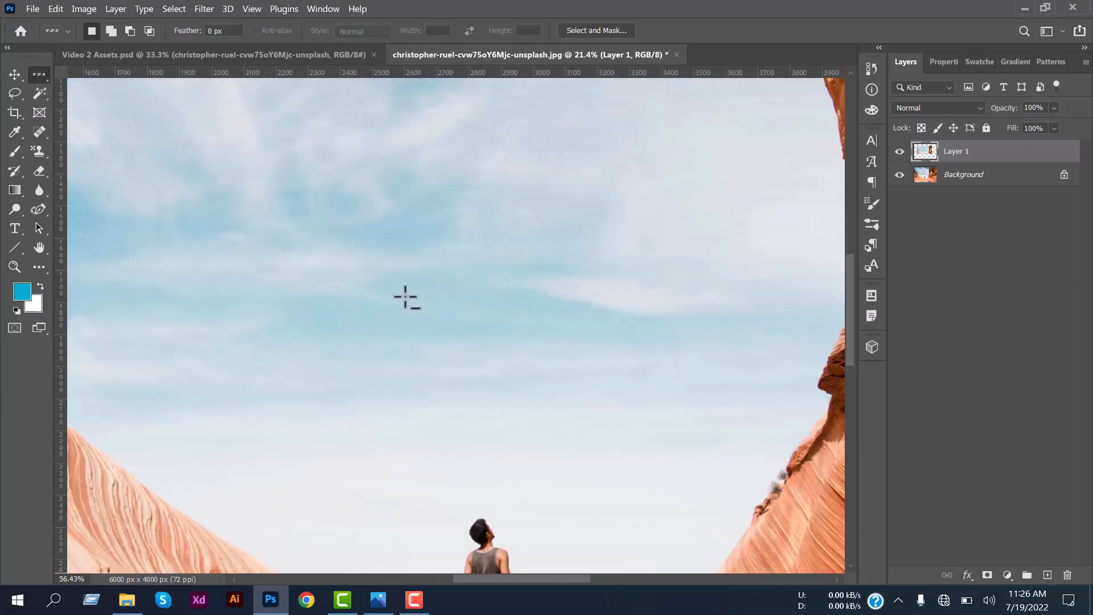
pyautogui.scroll(8, 393, 279)
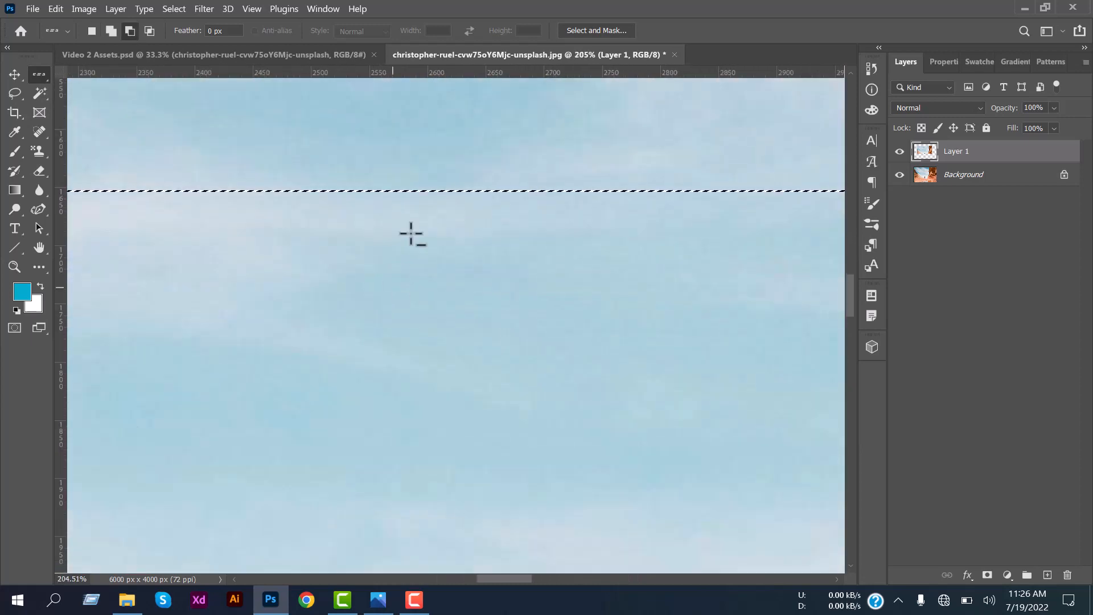
pyautogui.scroll(10, 427, 165)
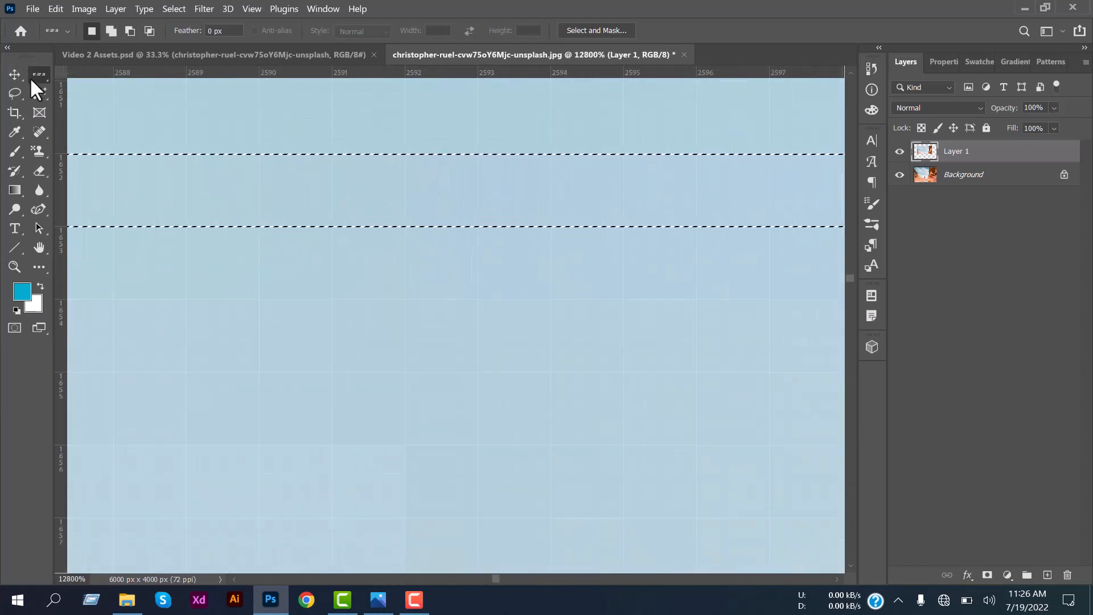
pyautogui.scroll(1, 444, 228)
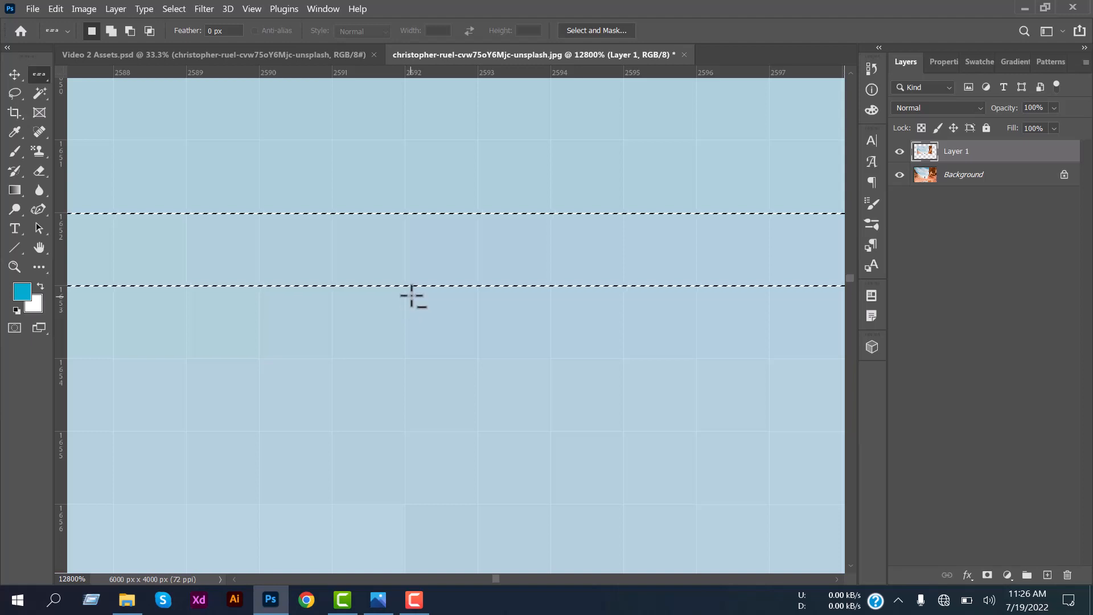
pyautogui.scroll(-3, 413, 279)
pyautogui.scroll(3, 410, 279)
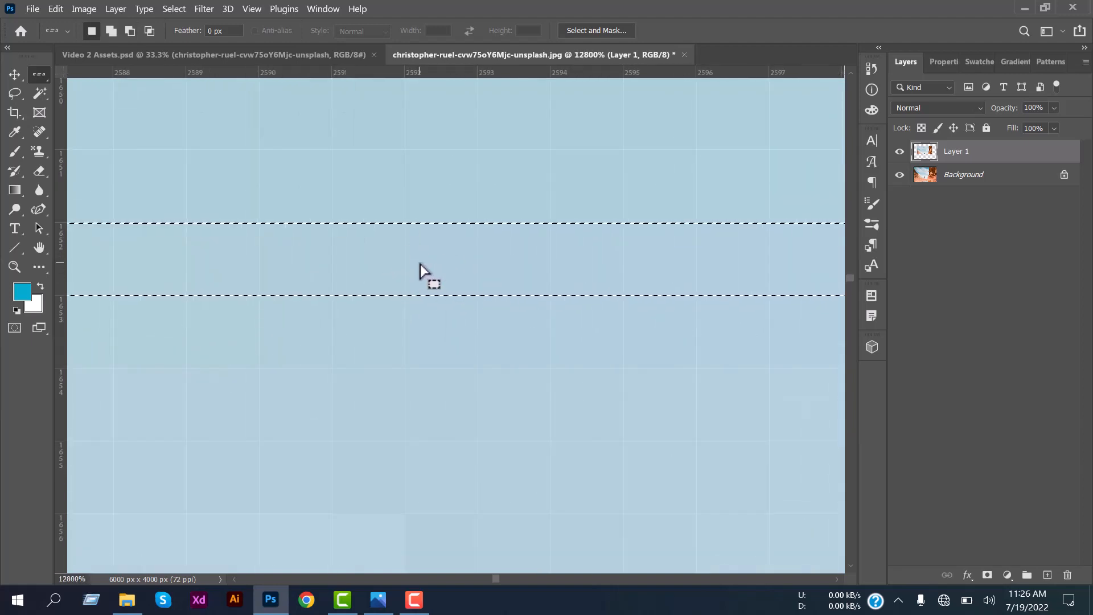
pyautogui.scroll(-10, 420, 271)
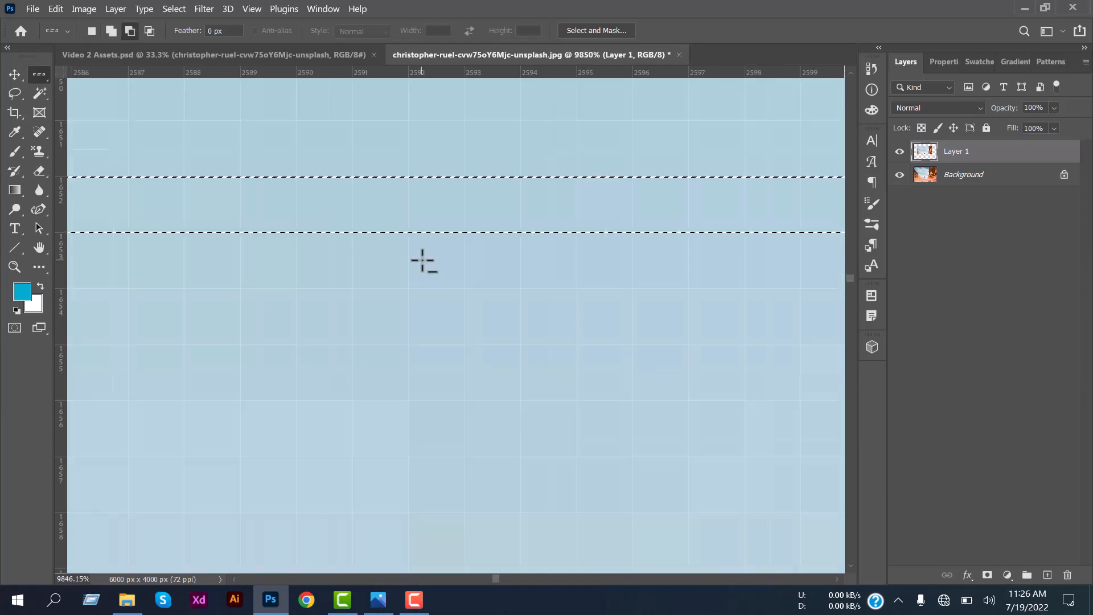
pyautogui.click(419, 320)
# Select a one-pixel-wide column in the sky with the Single Column Marquee Tool, and examine its width at high magnification
pyautogui.rightClick(39, 77)
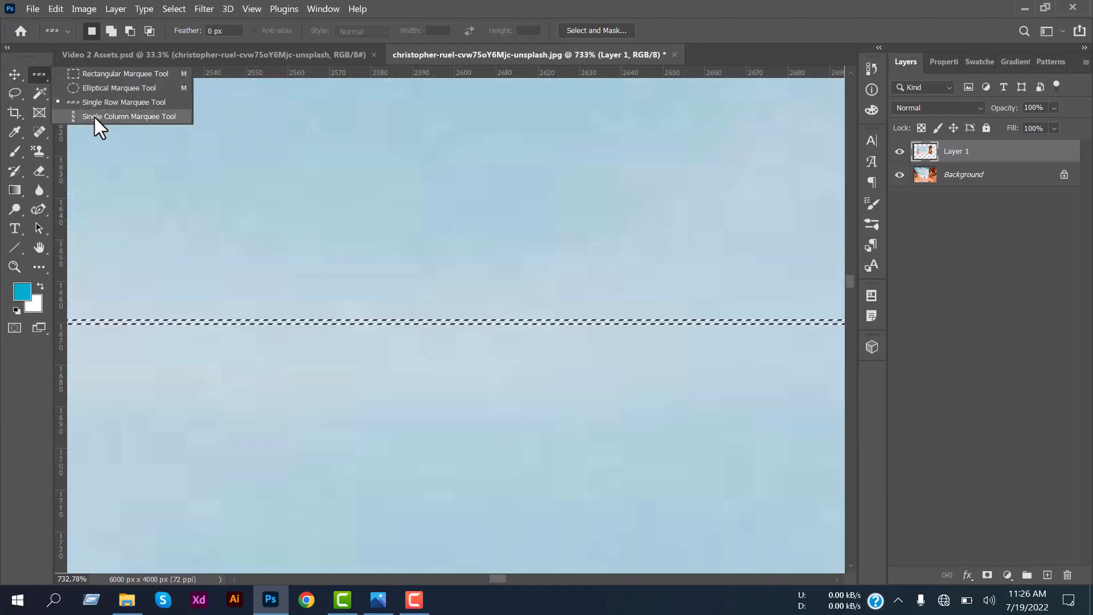
pyautogui.click(95, 117)
pyautogui.click(348, 222)
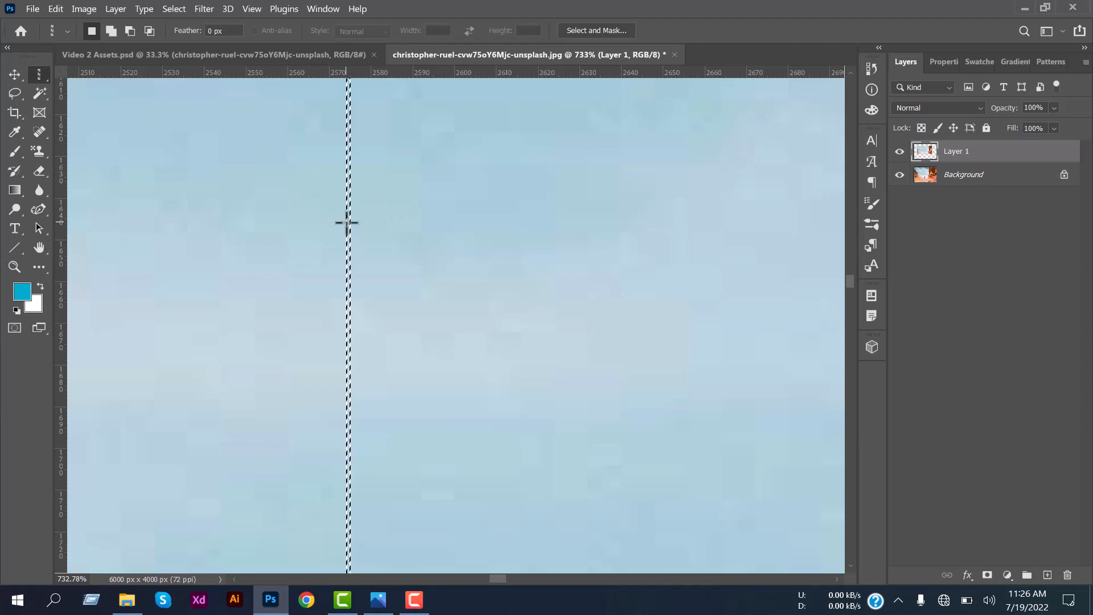
pyautogui.scroll(4, 347, 223)
pyautogui.scroll(3, 349, 224)
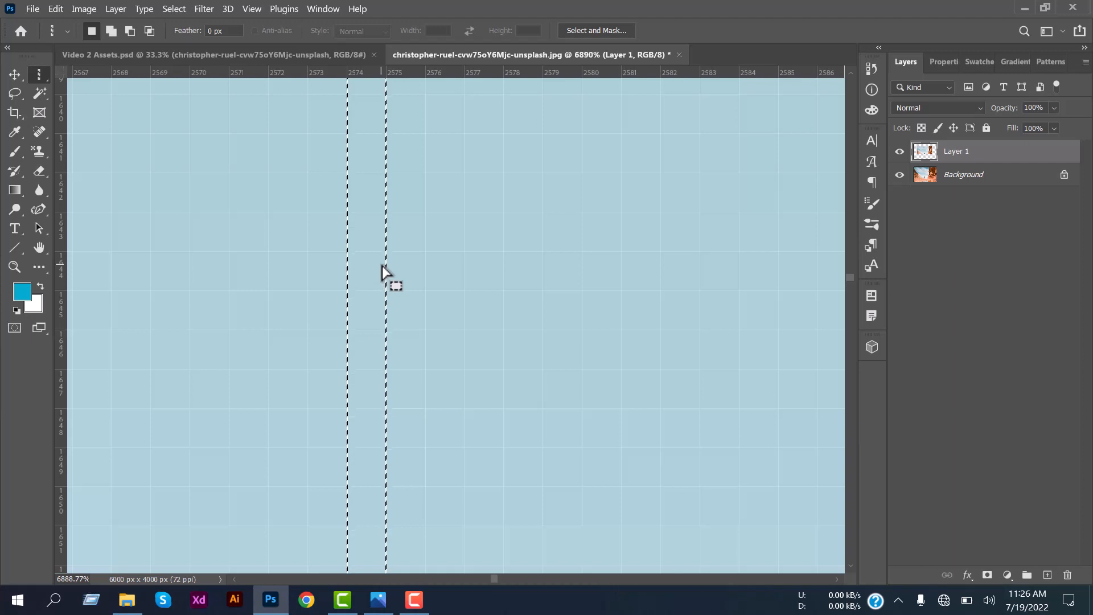
# Fit the whole photo in the window, place a new single-column selection through the sky, and deselect it
pyautogui.hotkey('ctrl', '0')
pyautogui.click(353, 304)
pyautogui.hotkey('ctrl', 'd')
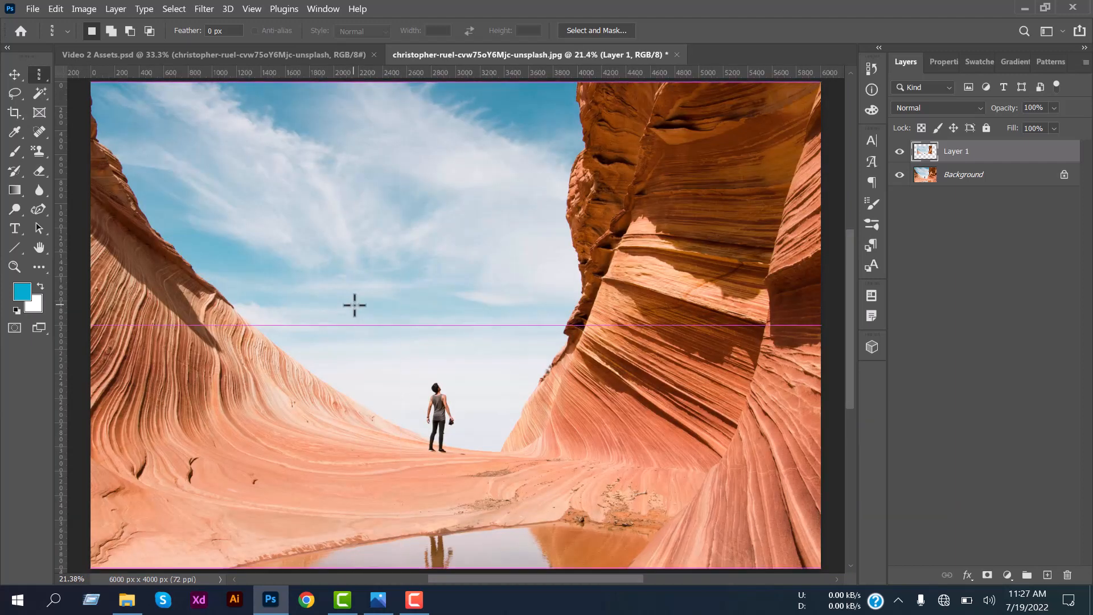
pyautogui.rightClick(41, 73)
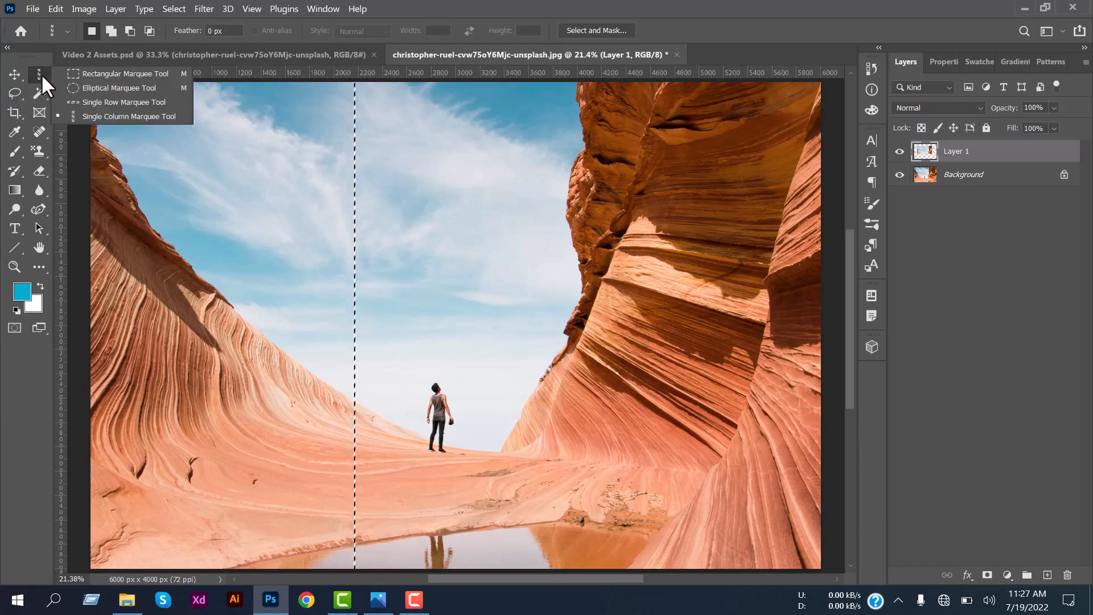
pyautogui.click(119, 74)
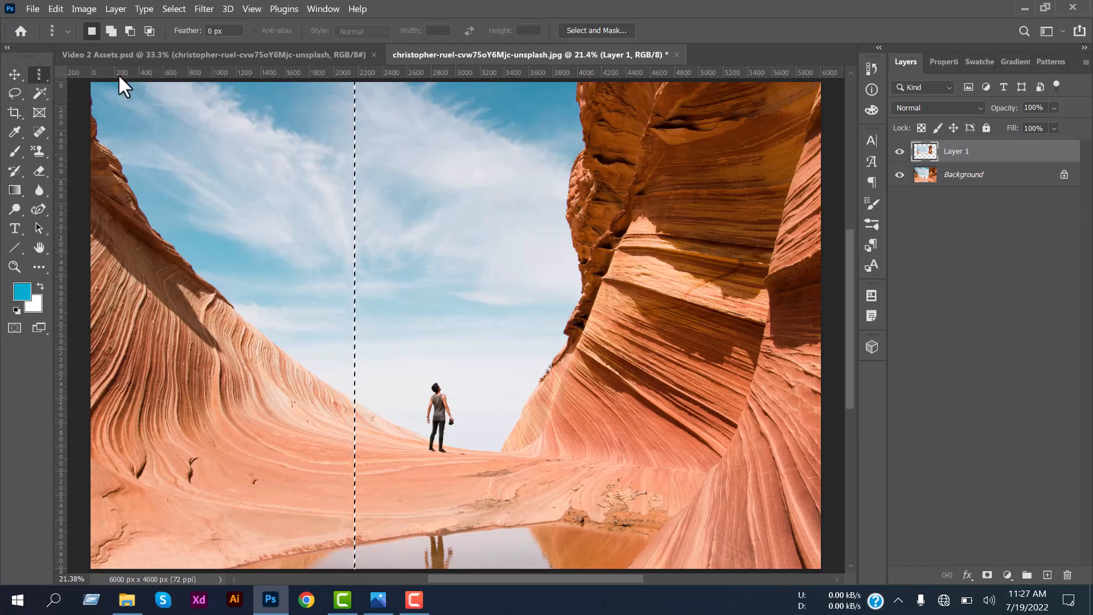
pyautogui.click(143, 114)
# Open the aerial beach photo and draw a freehand Lasso selection around the palm trees and upper part of the sand
pyautogui.click(8, 78)
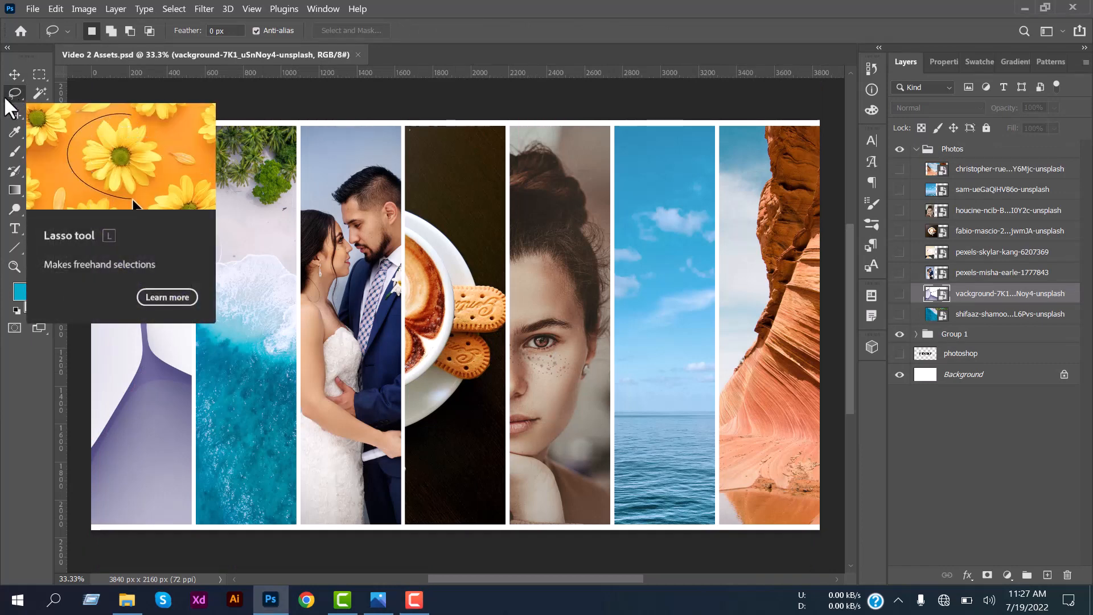
pyautogui.doubleClick(937, 314)
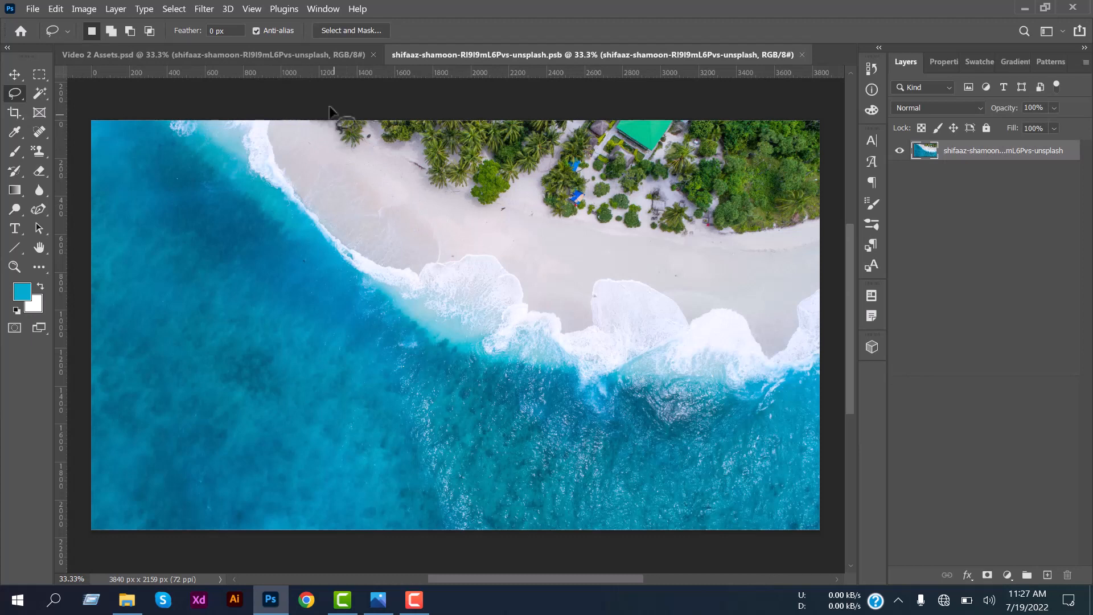
pyautogui.moveTo(323, 126)
pyautogui.mouseDown()
pyautogui.moveTo(381, 226)
pyautogui.moveTo(510, 238)
pyautogui.moveTo(540, 259)
pyautogui.moveTo(615, 253)
pyautogui.moveTo(648, 267)
pyautogui.mouseUp()
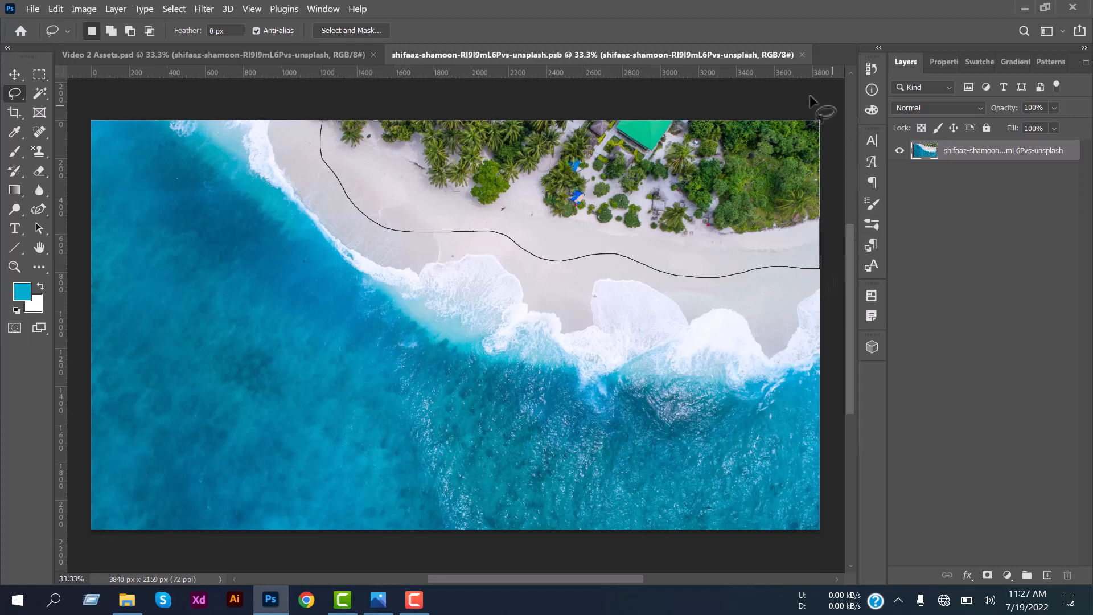
pyautogui.moveTo(812, 101); pyautogui.dragTo(652, 74)
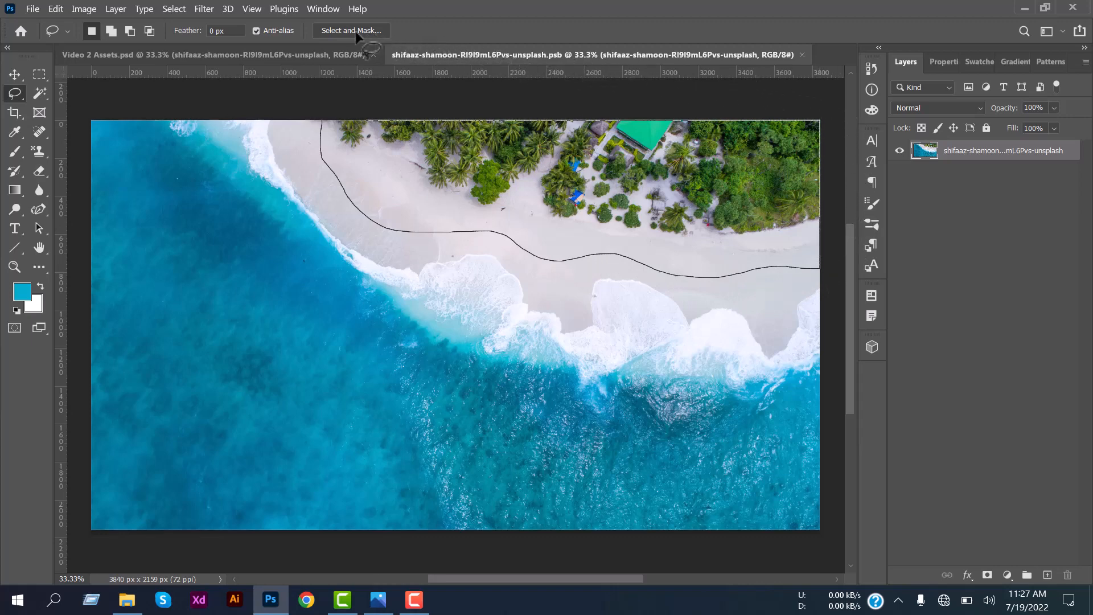
pyautogui.moveTo(309, 32); pyautogui.dragTo(420, 93)
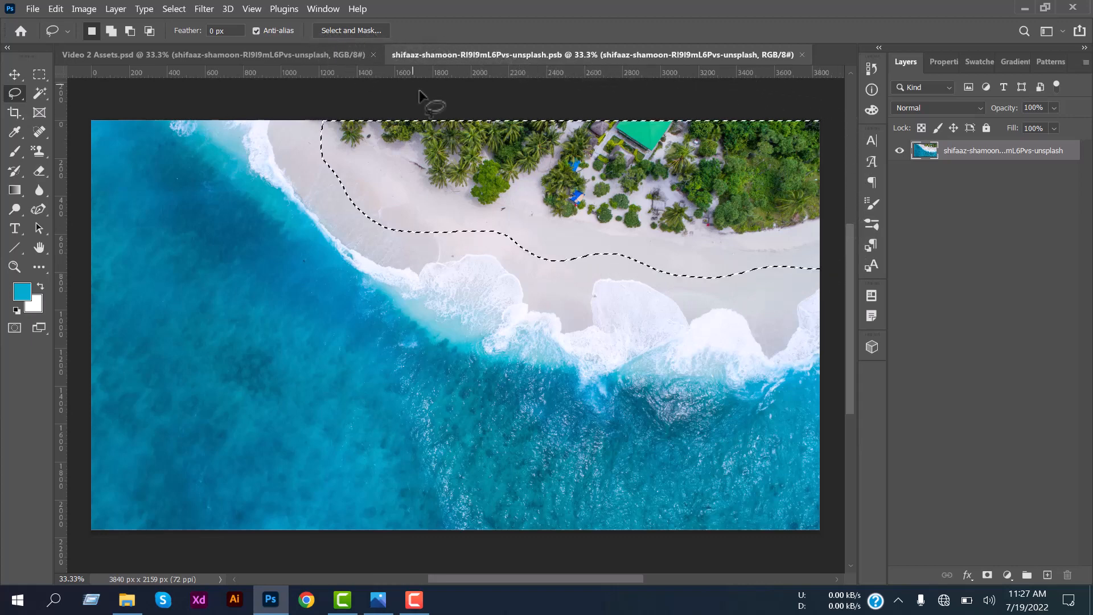
# Try moving the selected palm and sand area down over the water with the Move Tool, and undo the move
pyautogui.click(7, 75)
pyautogui.moveTo(579, 215)
pyautogui.mouseDown()
pyautogui.moveTo(391, 286)
pyautogui.moveTo(464, 286)
pyautogui.mouseUp()
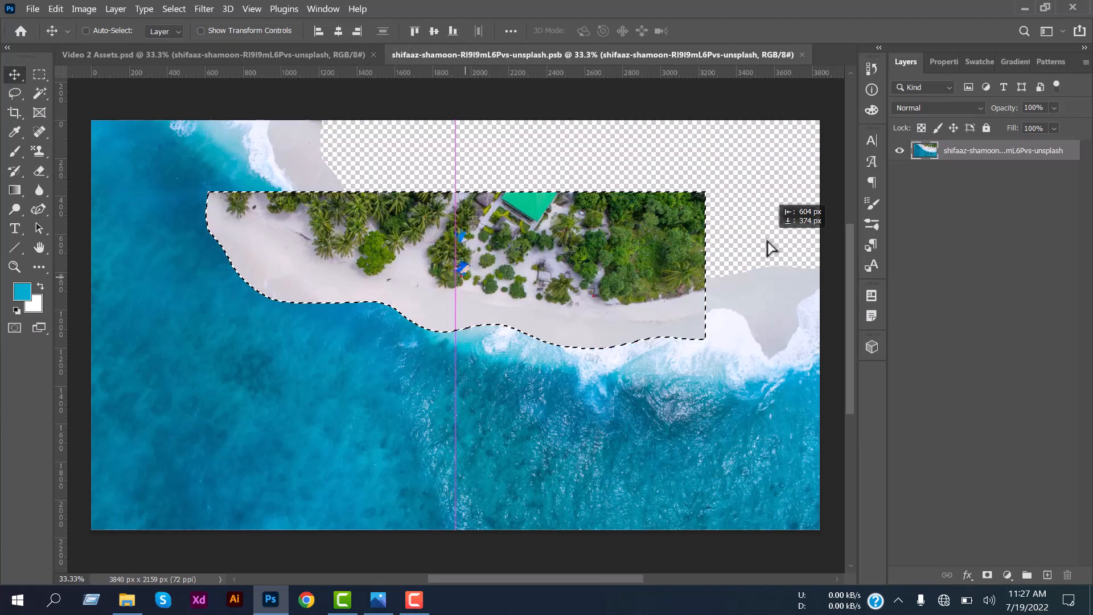
pyautogui.moveTo(770, 248)
pyautogui.mouseDown()
pyautogui.moveTo(464, 378)
pyautogui.moveTo(356, 383)
pyautogui.moveTo(368, 316)
pyautogui.moveTo(382, 323)
pyautogui.mouseUp()
pyautogui.press('ctrl')
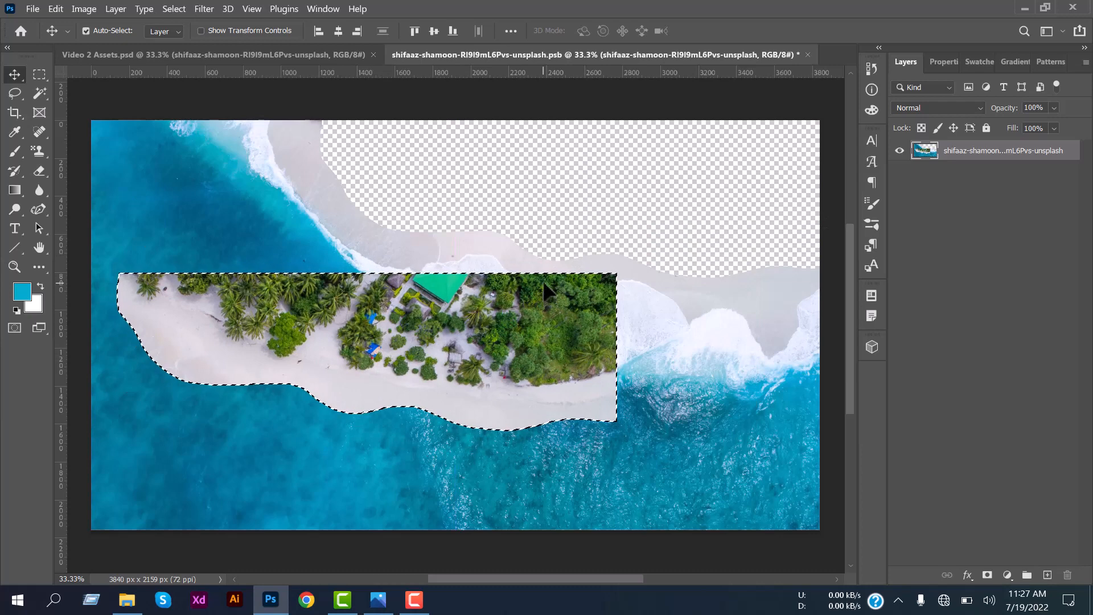
pyautogui.hotkey('ctrl', 'z')
# Clear the freehand selection and draw a triangular selection across the shoreline with the Polygonal Lasso Tool
pyautogui.click(40, 74)
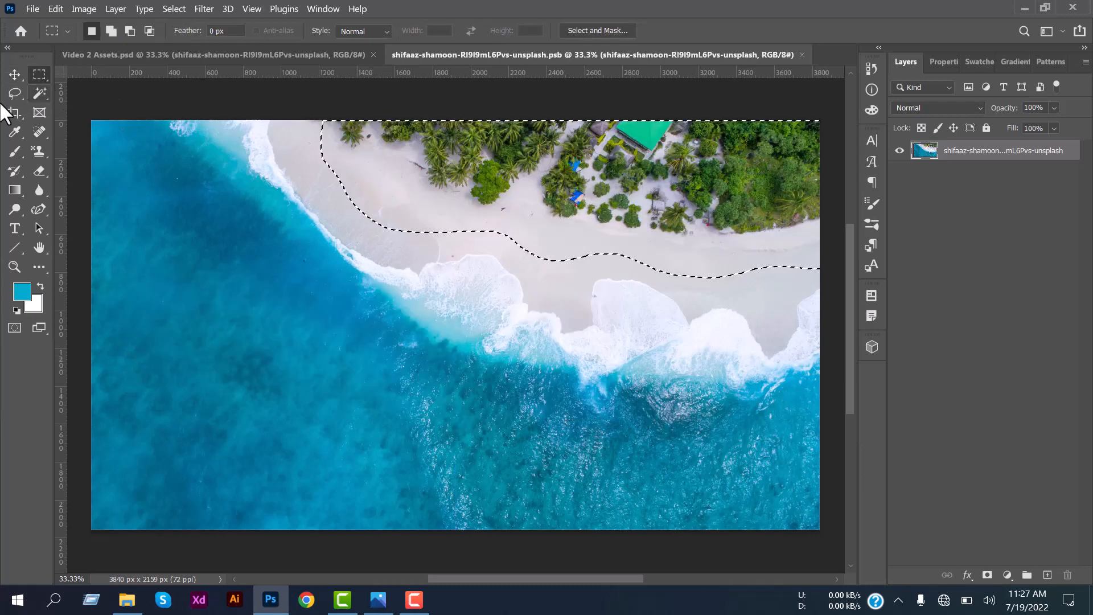
pyautogui.rightClick(12, 94)
pyautogui.click(67, 104)
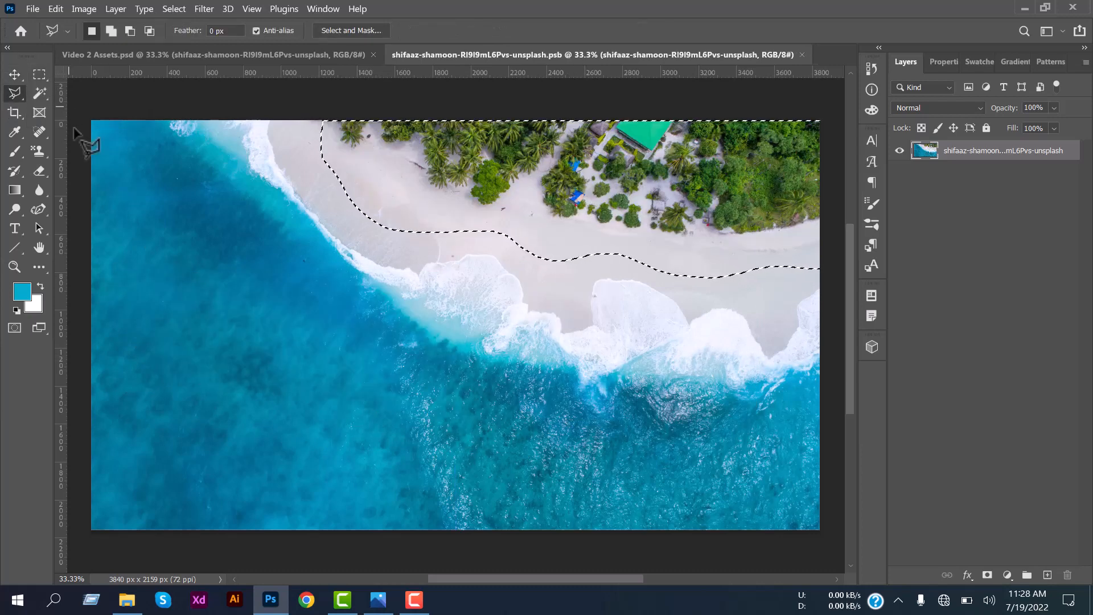
pyautogui.hotkey('ctrl', 'd')
pyautogui.hotkey('ctrl', '+')
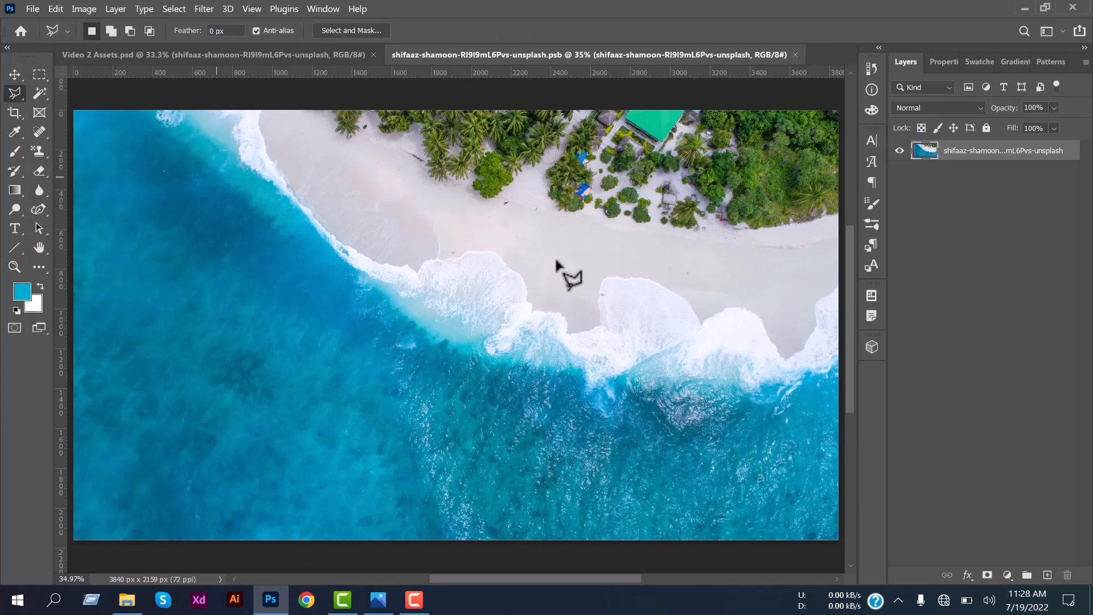
pyautogui.click(361, 182)
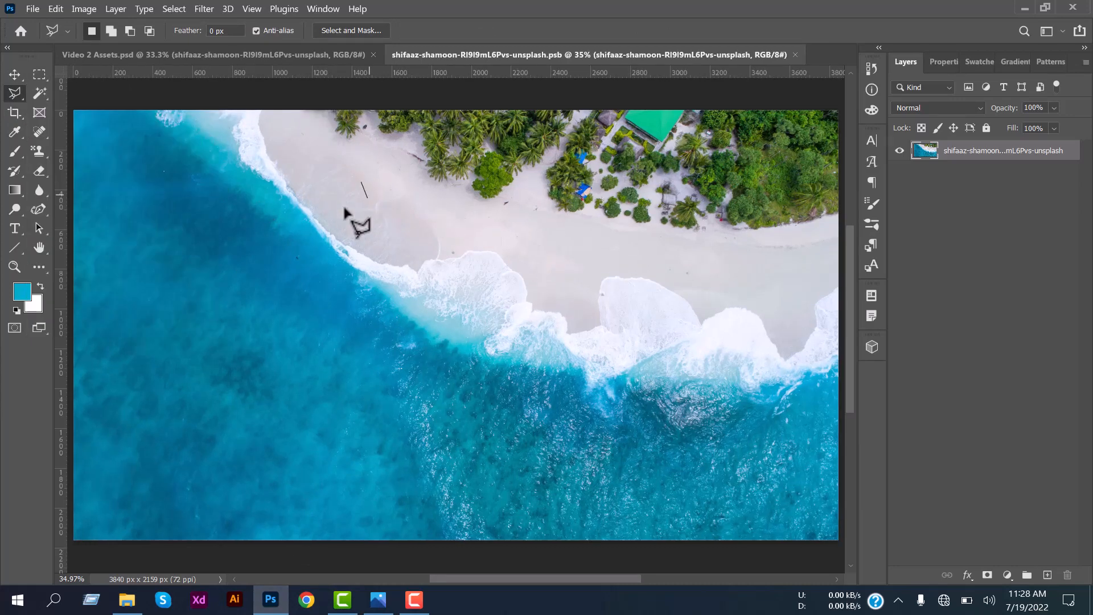
pyautogui.click(232, 341)
pyautogui.click(562, 405)
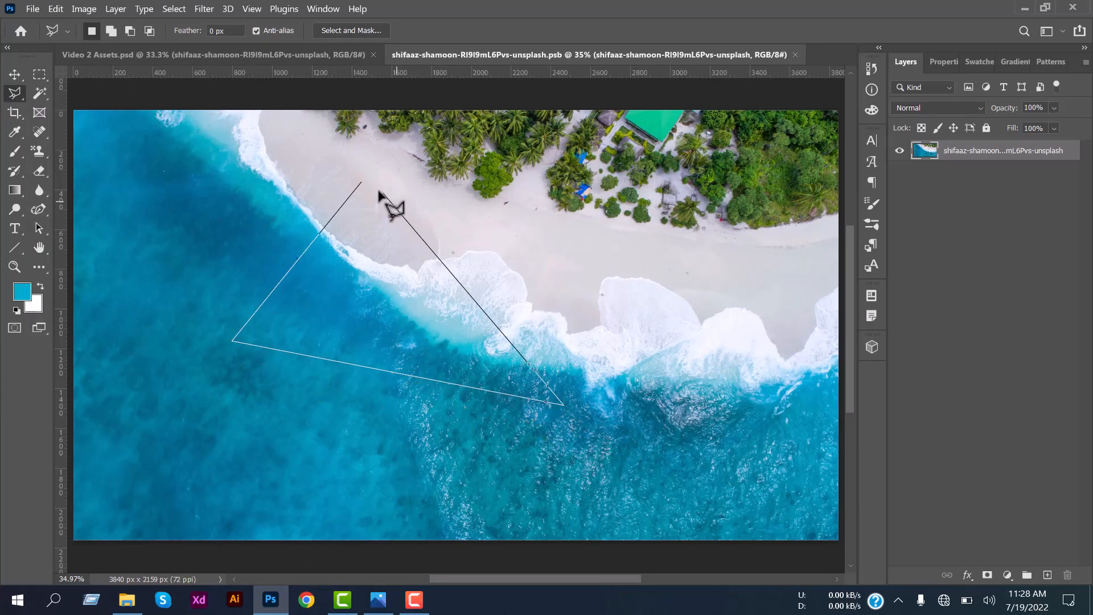
pyautogui.press('Escape')
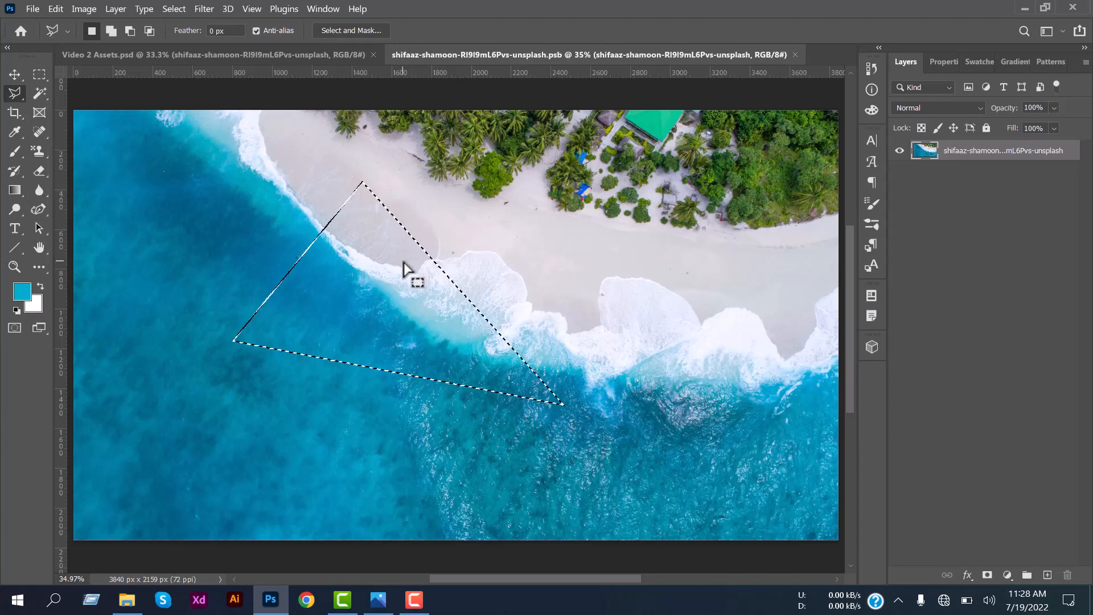
# Close the beach photo and open the purple-and-white pattern photo with the Magnetic Lasso Tool active
pyautogui.hotkey('ctrl', 'w')
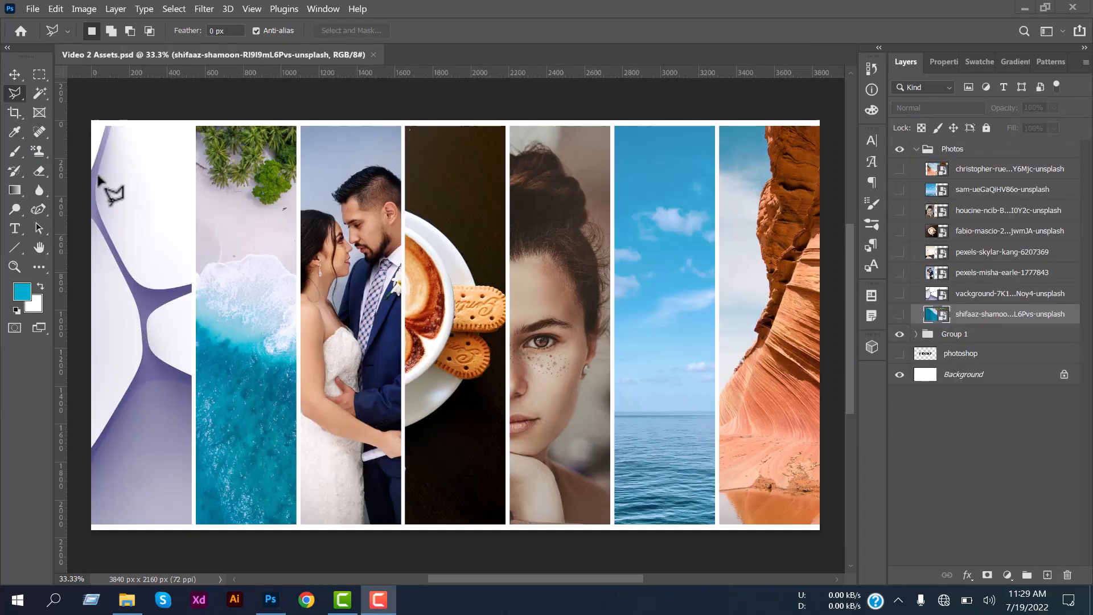
pyautogui.rightClick(13, 93)
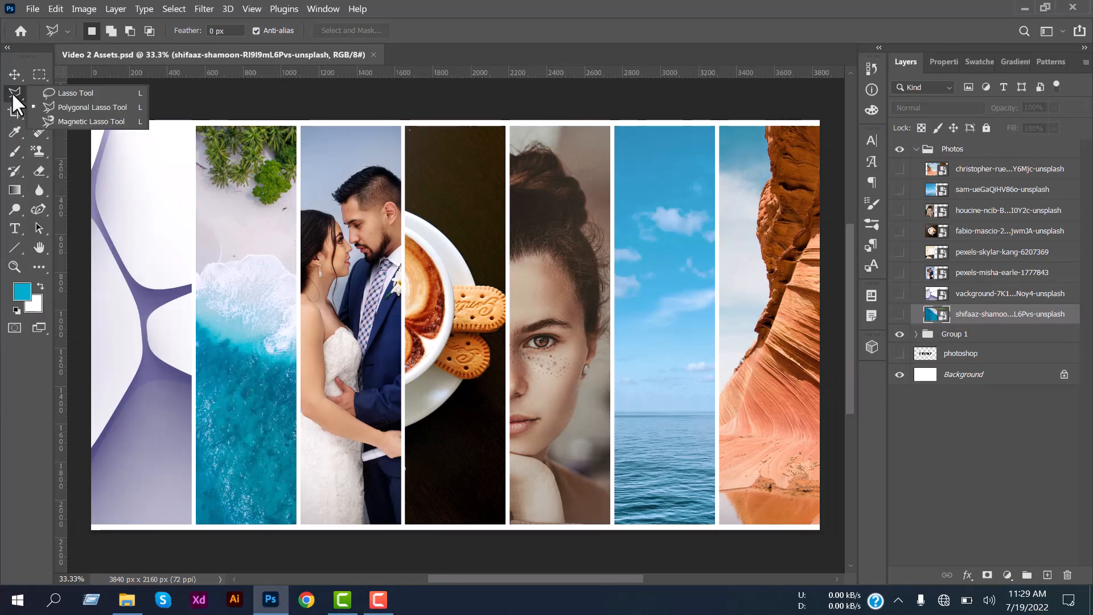
pyautogui.click(69, 118)
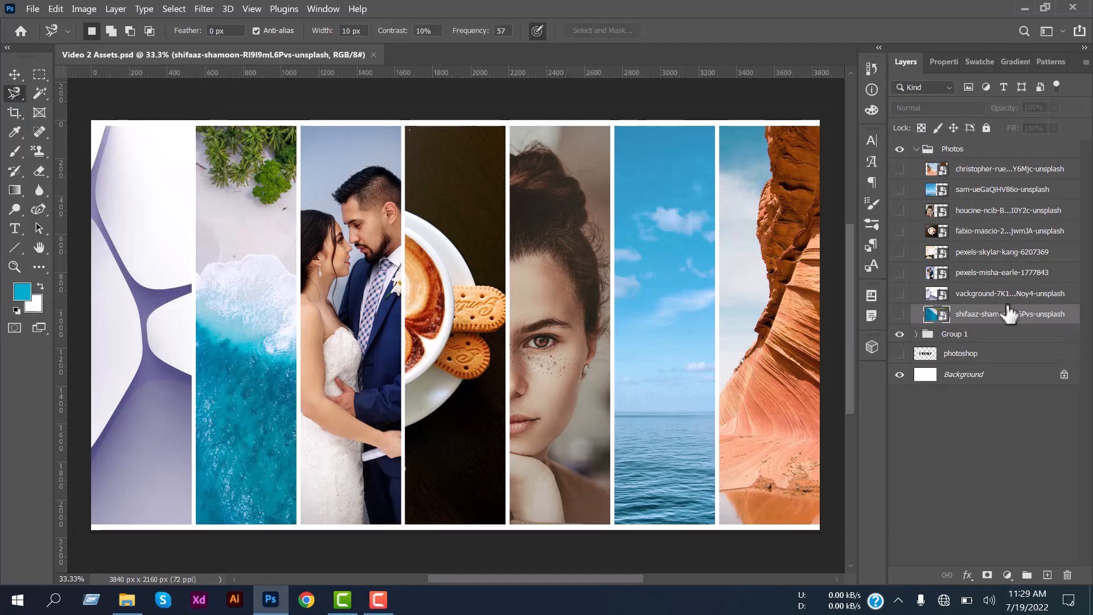
pyautogui.click(945, 302)
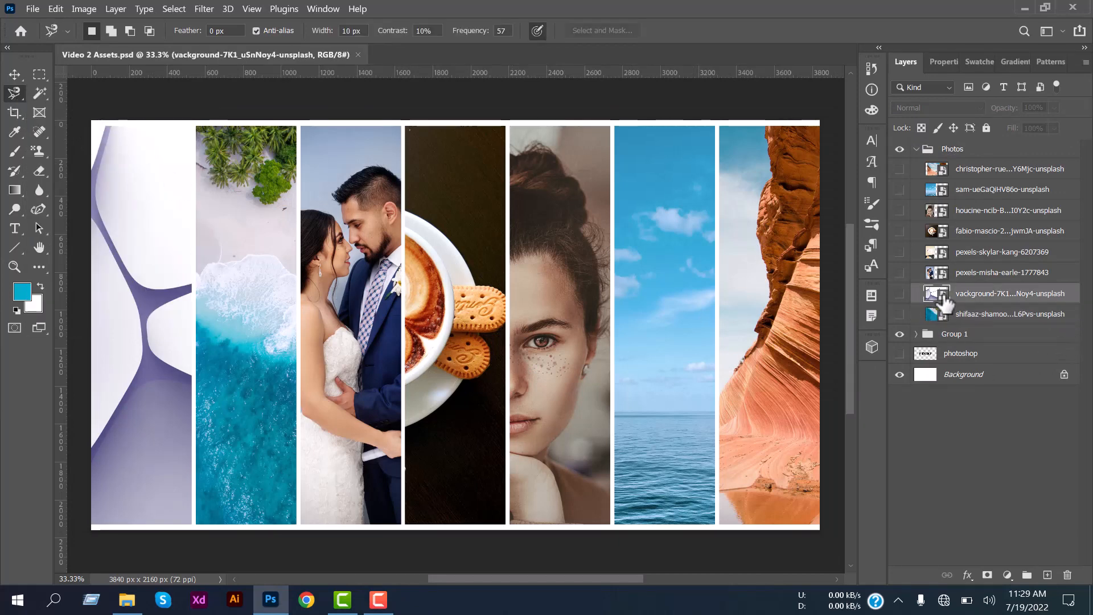
pyautogui.doubleClick(937, 294)
pyautogui.click(19, 89)
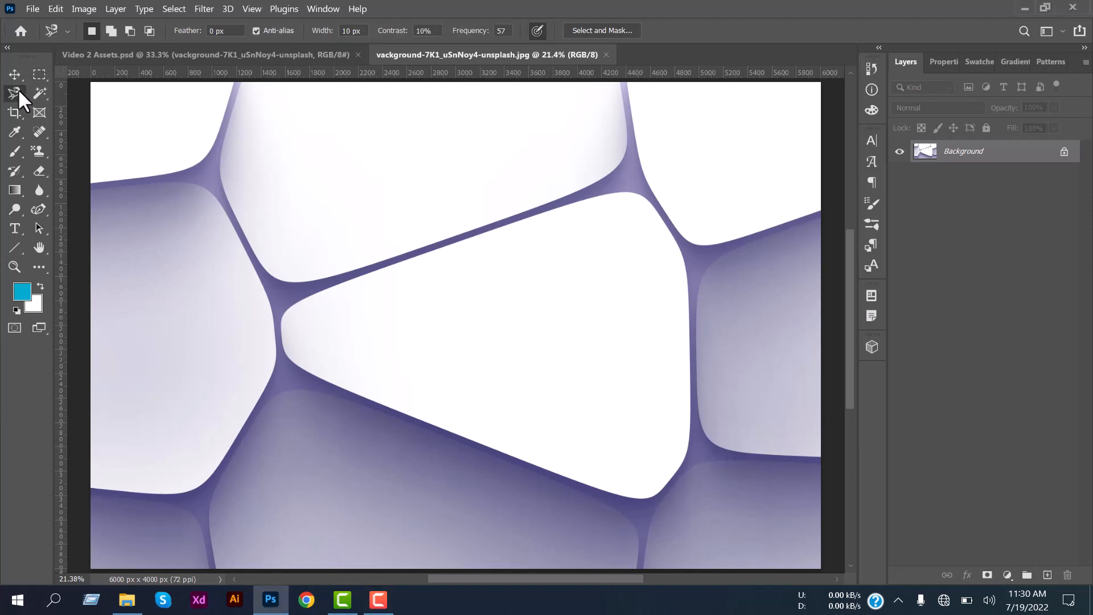
# Trace the edge of the large central white shape with the Magnetic Lasso Tool to select it, and clear the selection
pyautogui.scroll(3, 763, 134)
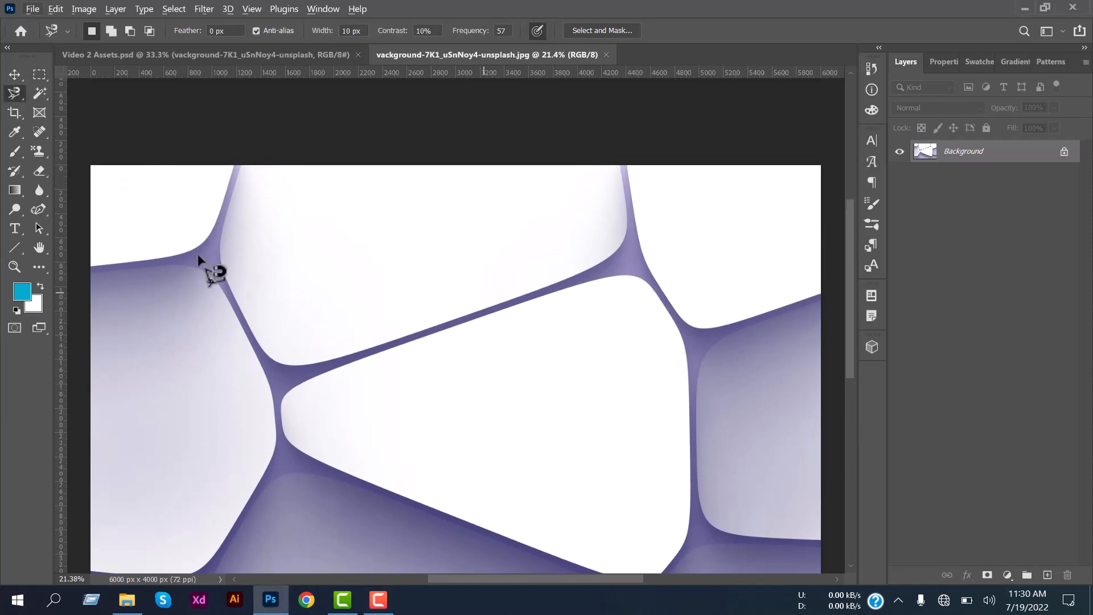
pyautogui.scroll(-3, 455, 336)
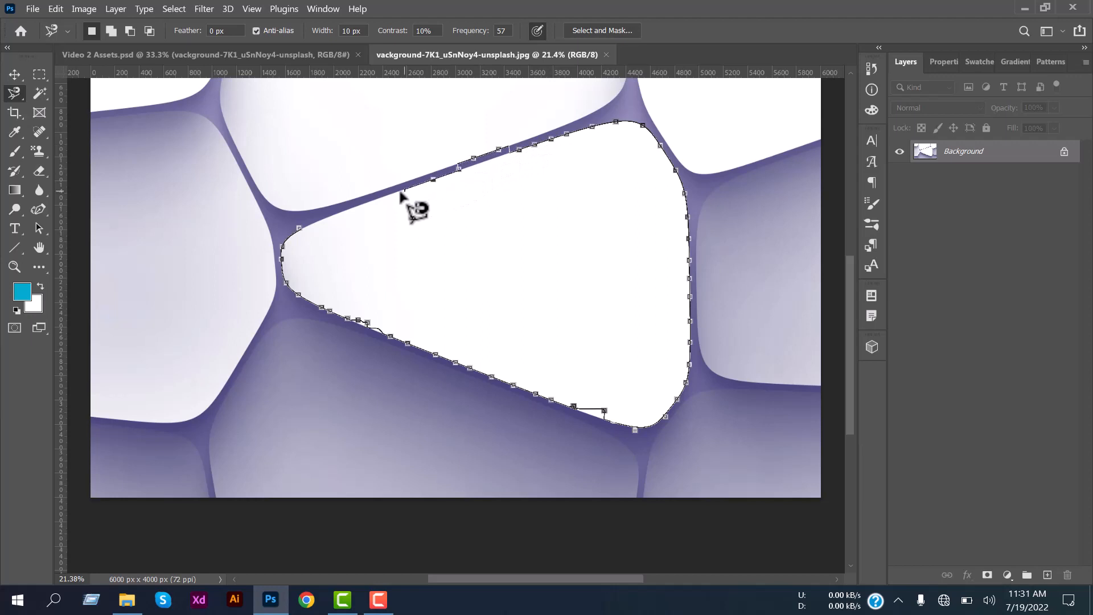
pyautogui.click(298, 230)
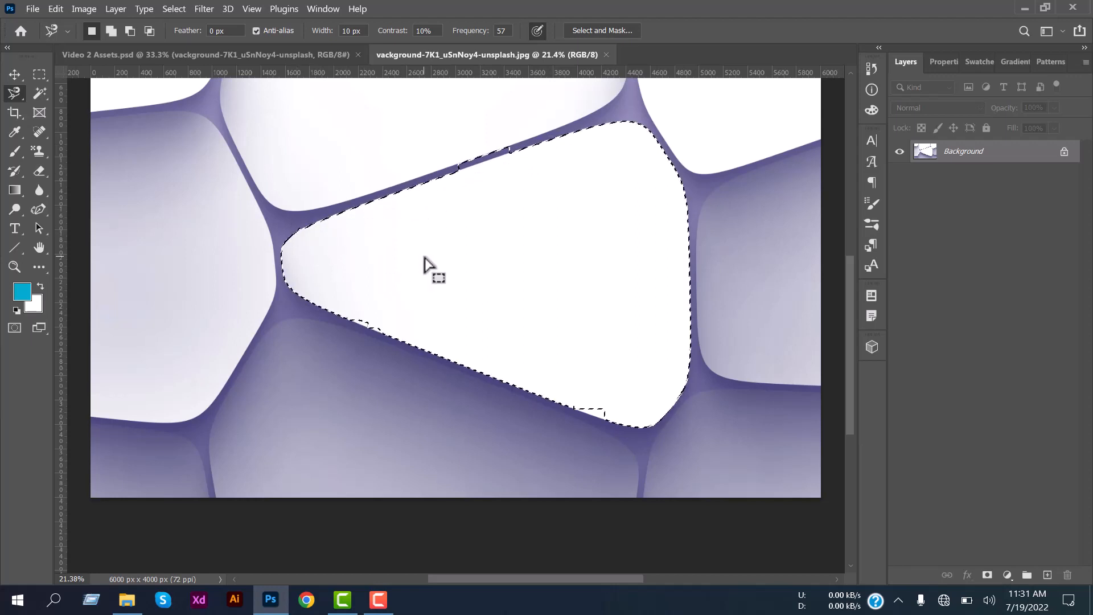
pyautogui.click(36, 78)
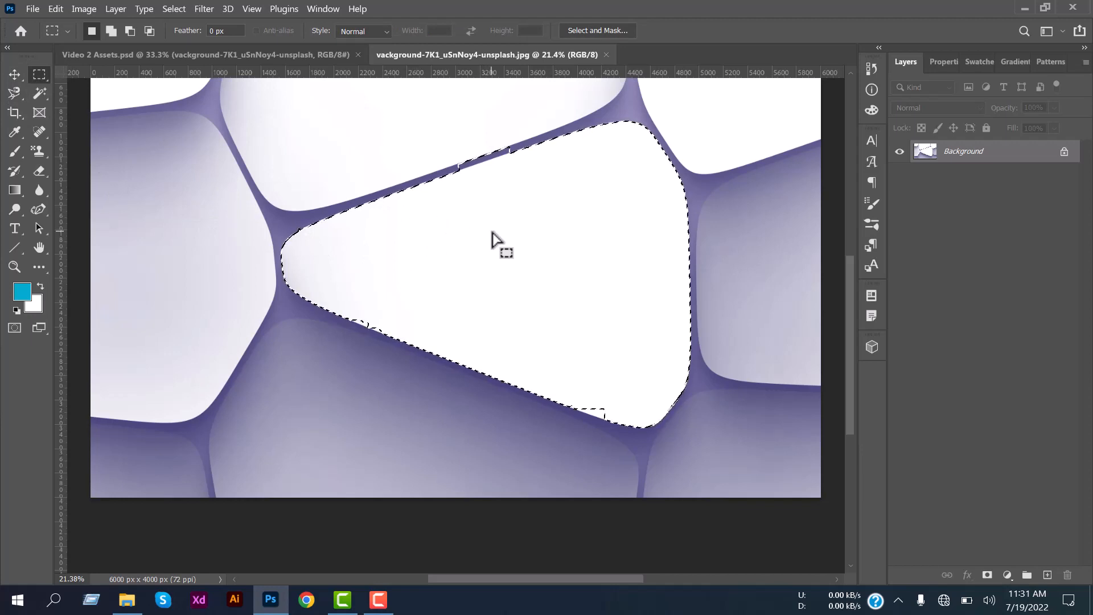
pyautogui.click(299, 189)
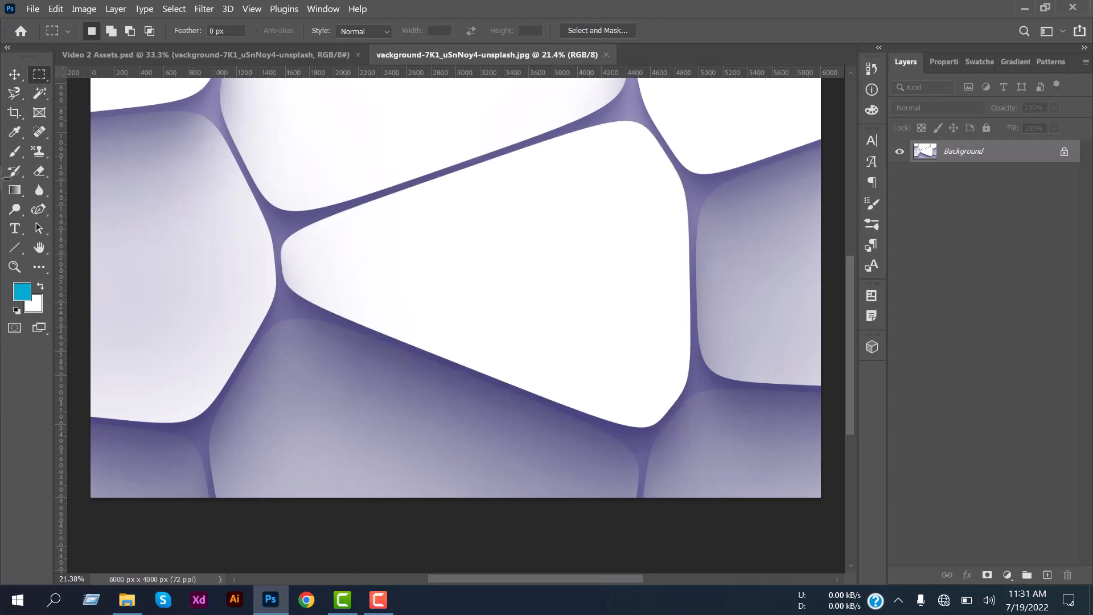
# Activate the Object Selection Tool from the group that also holds the Quick Selection and Magic Wand tools
pyautogui.rightClick(13, 94)
pyautogui.click(15, 93)
pyautogui.rightClick(37, 91)
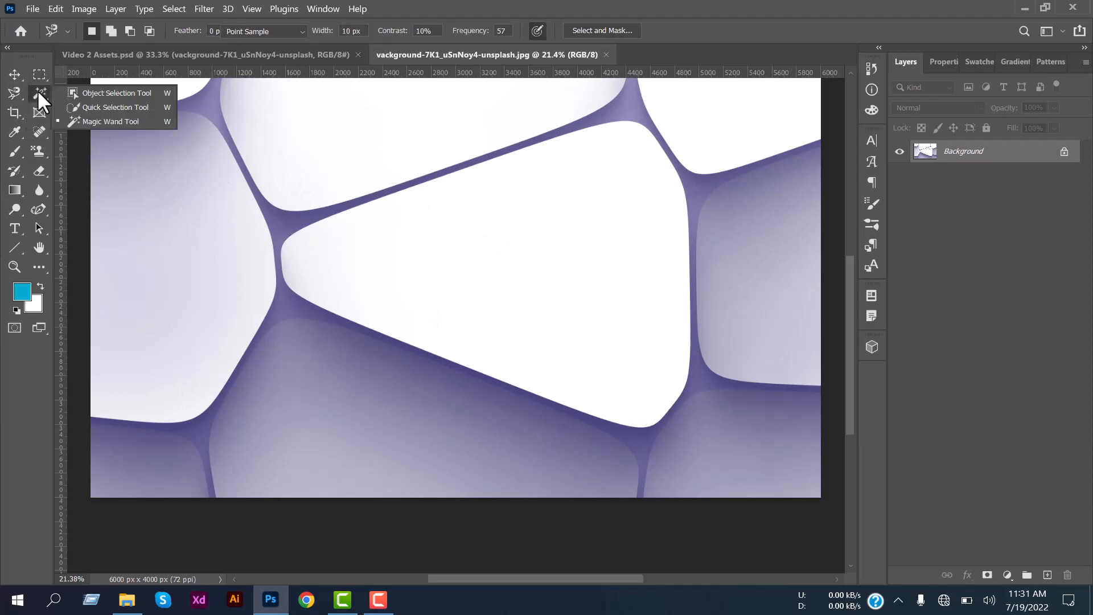
pyautogui.click(32, 86)
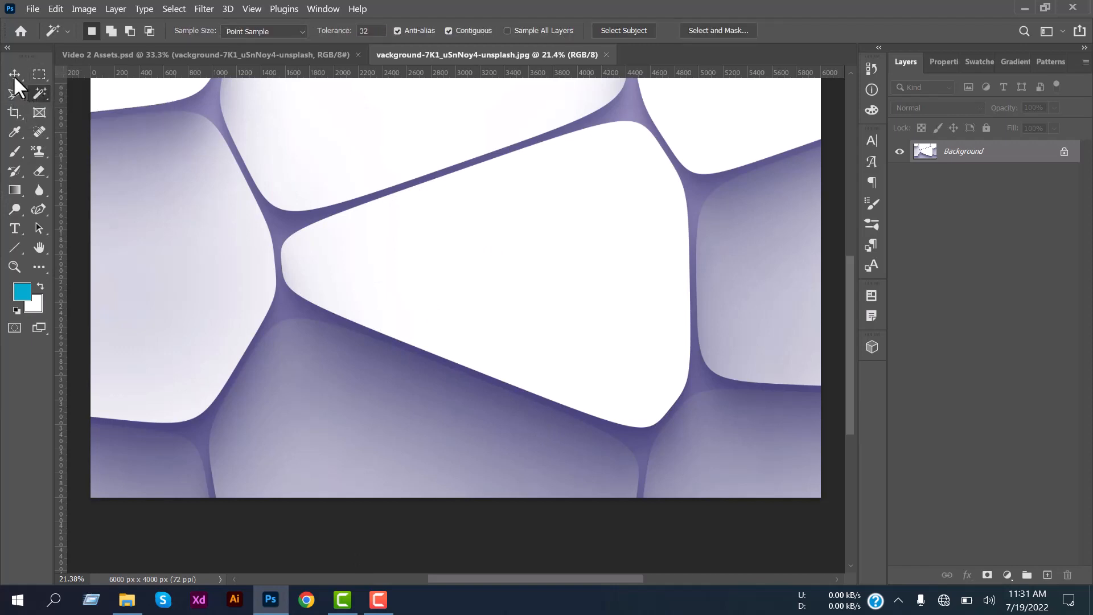
pyautogui.hotkey('shift', 'w')
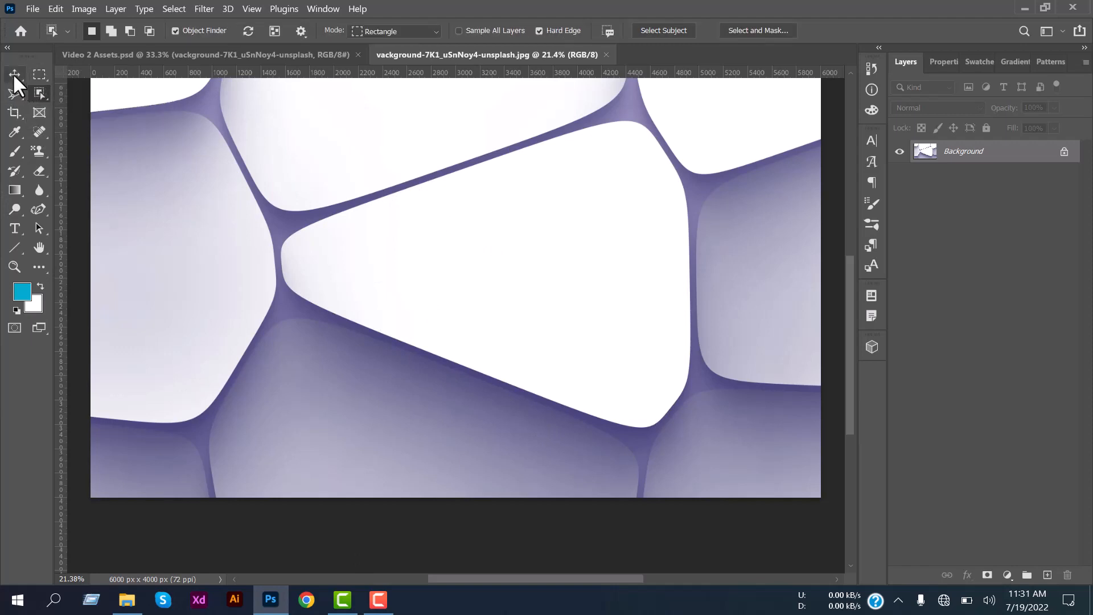
pyautogui.press('v')
# Close the pattern photo and open the wedding couple photo from the Photos group
pyautogui.click(607, 54)
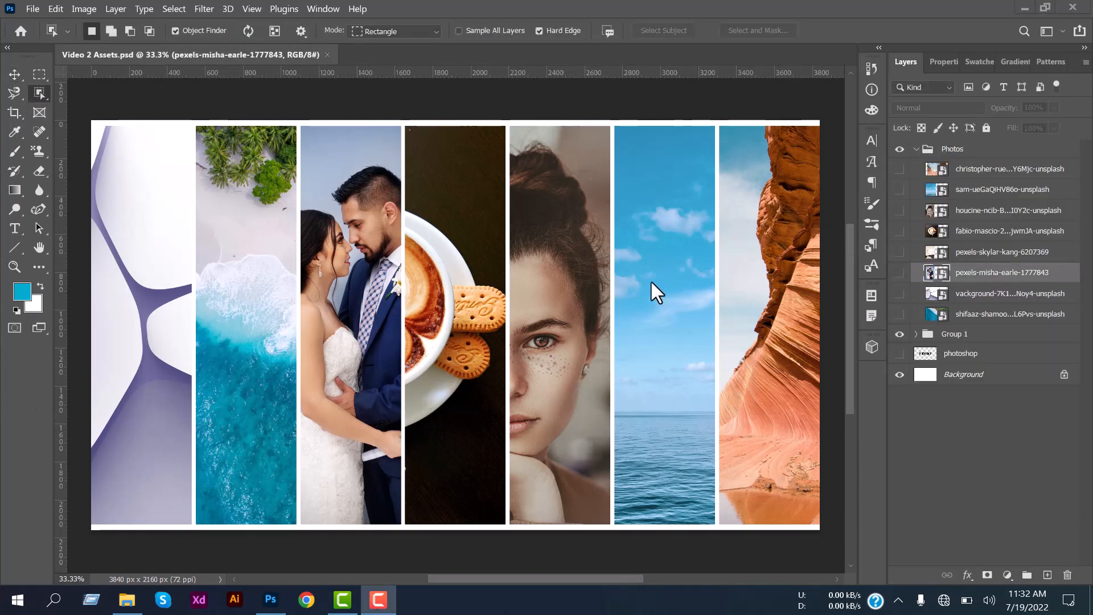
pyautogui.click(943, 279)
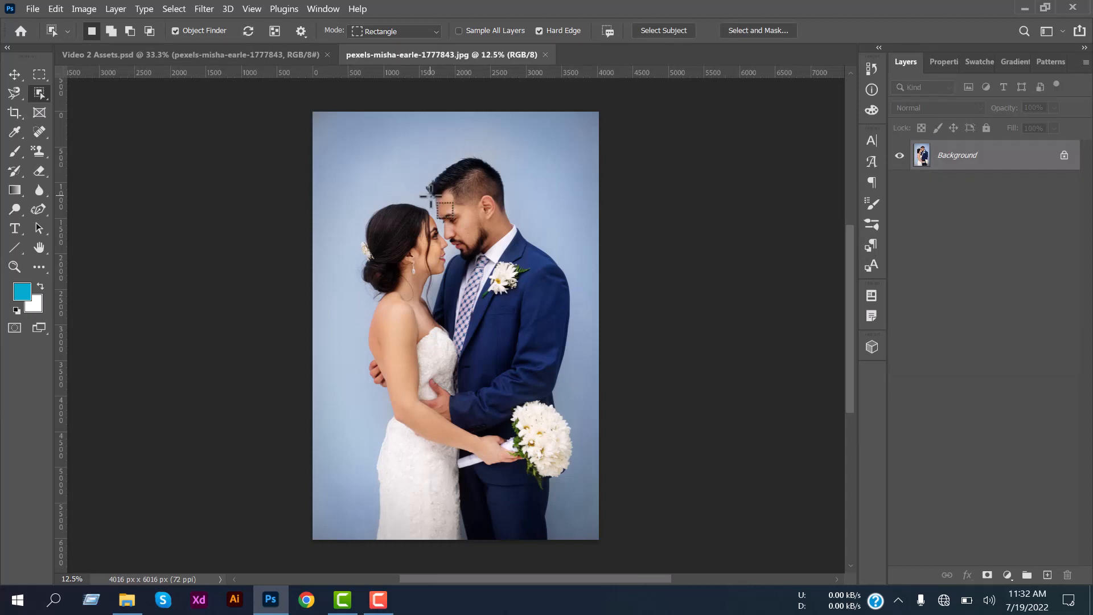
pyautogui.scroll(1, 431, 196)
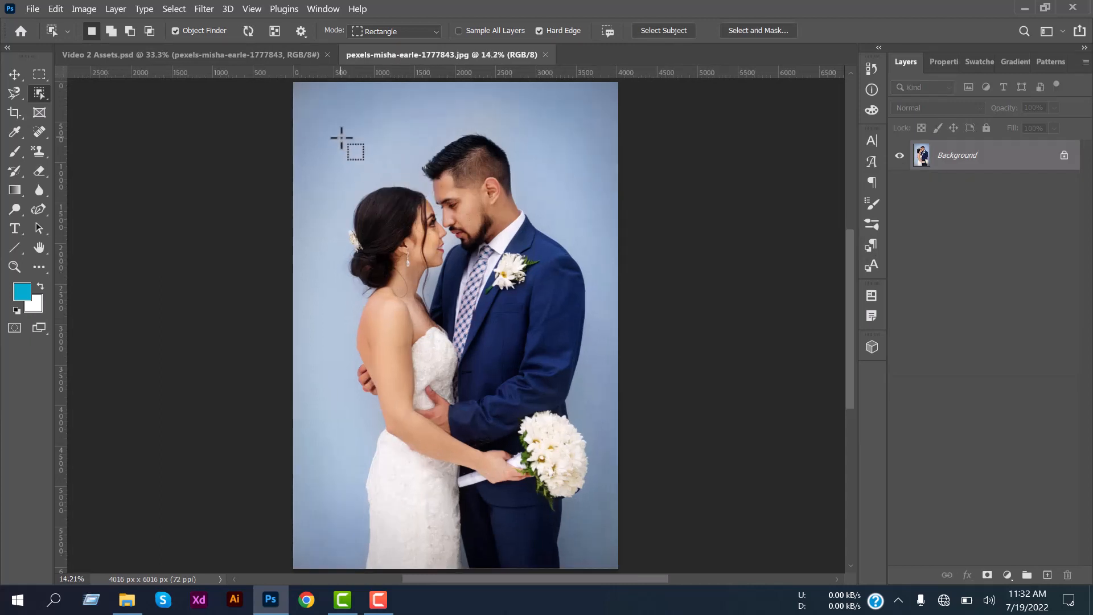
pyautogui.scroll(-1, 343, 139)
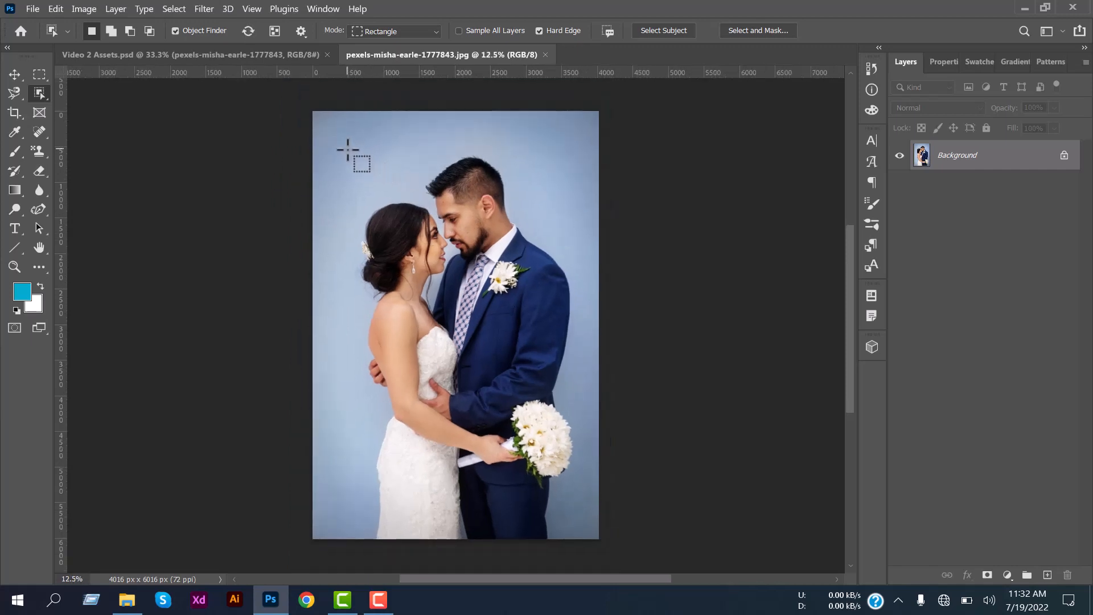
# Select the couple by framing both people with the Object Selection Tool in Rectangle mode, and switch to the Rectangular Marquee Tool
pyautogui.moveTo(343, 138); pyautogui.dragTo(587, 558)
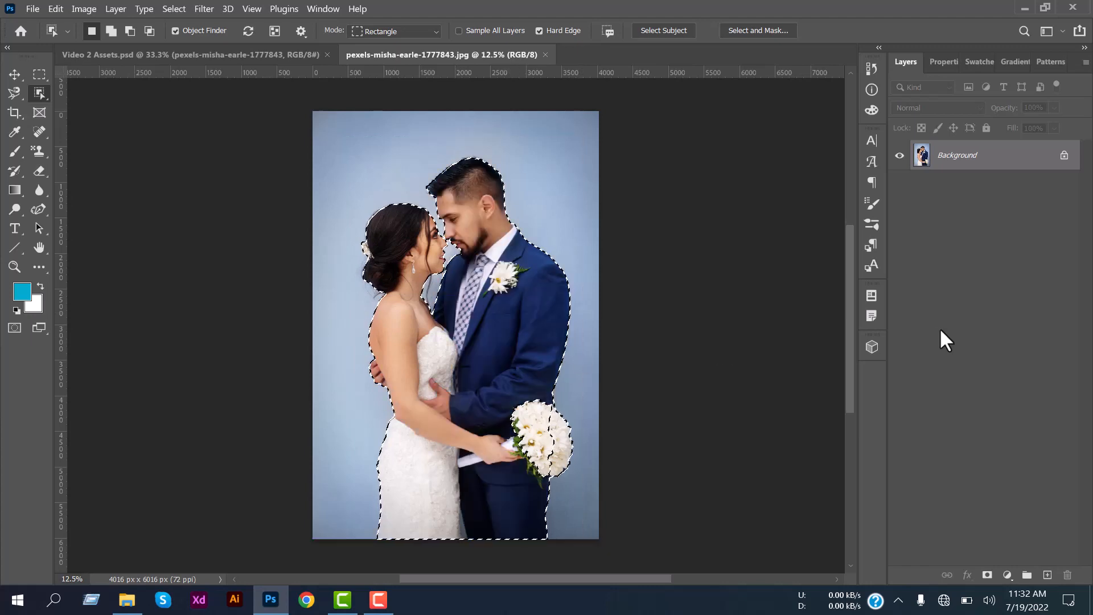
pyautogui.scroll(-1, 706, 369)
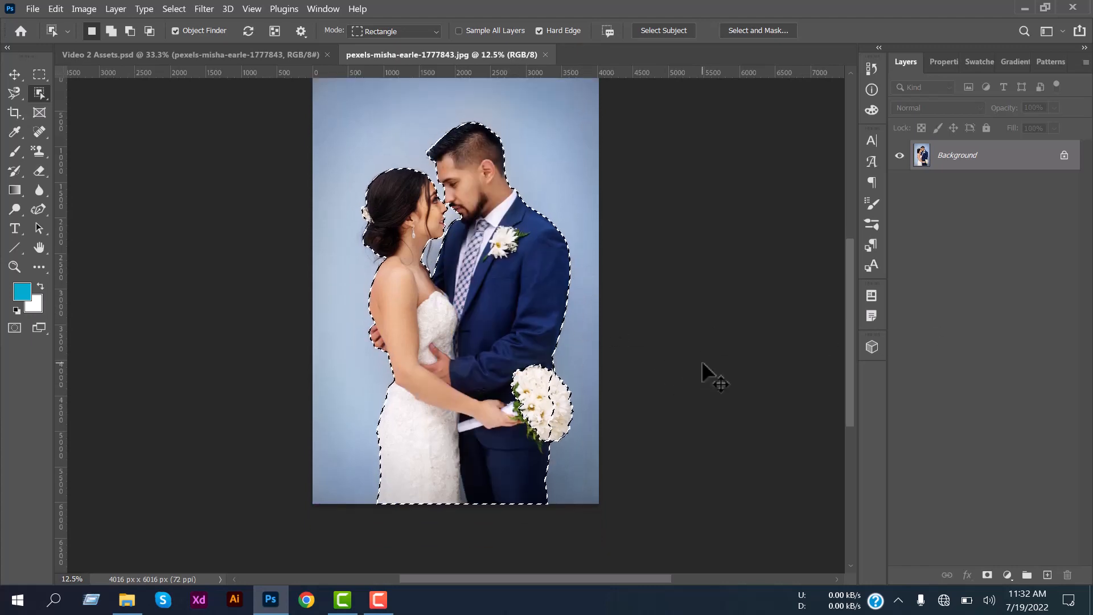
pyautogui.click(39, 74)
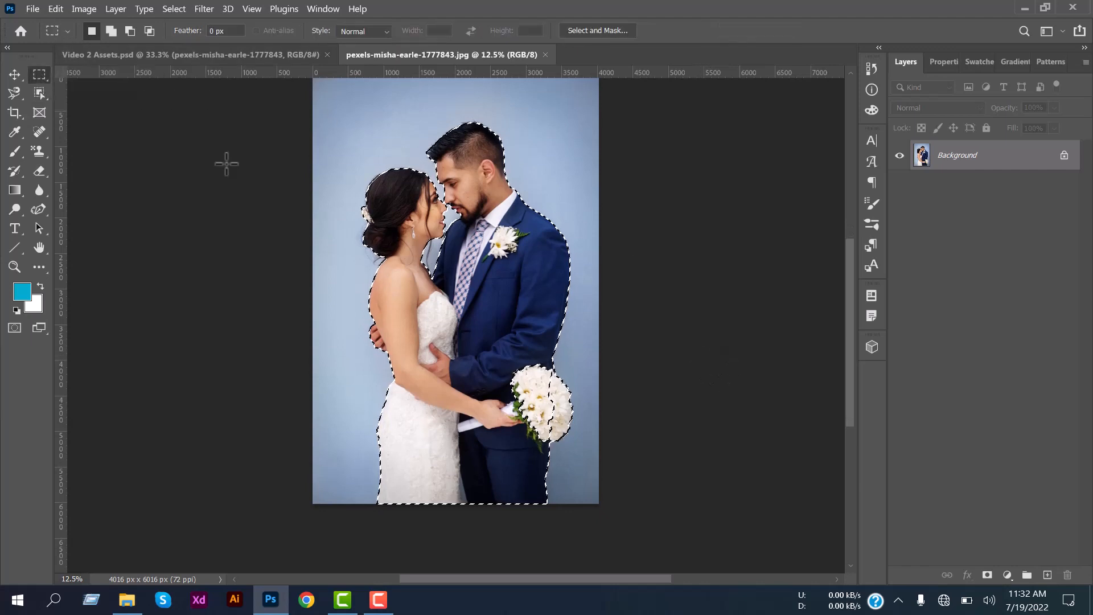
# Clear the couple selection, and select the blue backdrop on both sides of the couple with the Quick Selection Tool
pyautogui.click(227, 164)
pyautogui.click(40, 91)
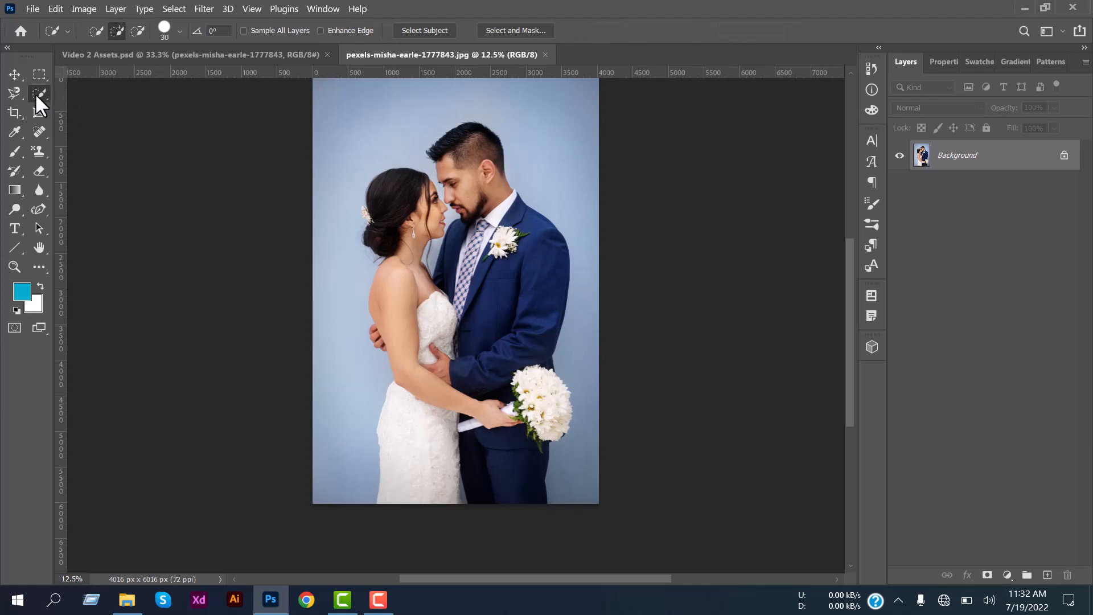
pyautogui.click(36, 94)
pyautogui.click(87, 106)
pyautogui.moveTo(343, 330)
pyautogui.mouseDown()
pyautogui.moveTo(352, 492)
pyautogui.moveTo(354, 395)
pyautogui.mouseUp()
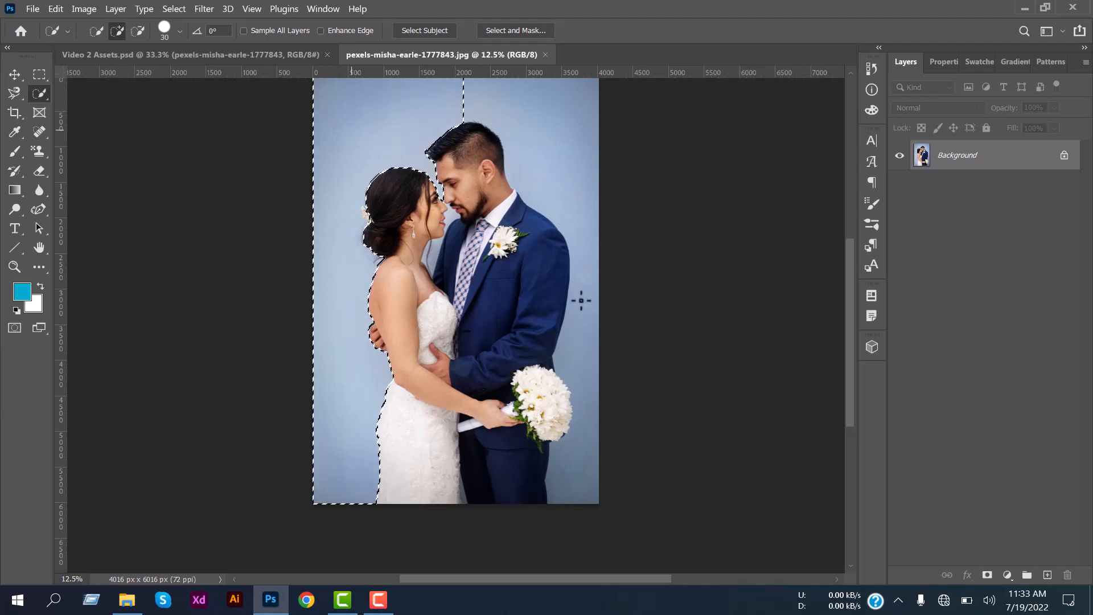
pyautogui.moveTo(587, 399)
pyautogui.mouseDown()
pyautogui.moveTo(583, 414)
pyautogui.moveTo(564, 292)
pyautogui.mouseUp()
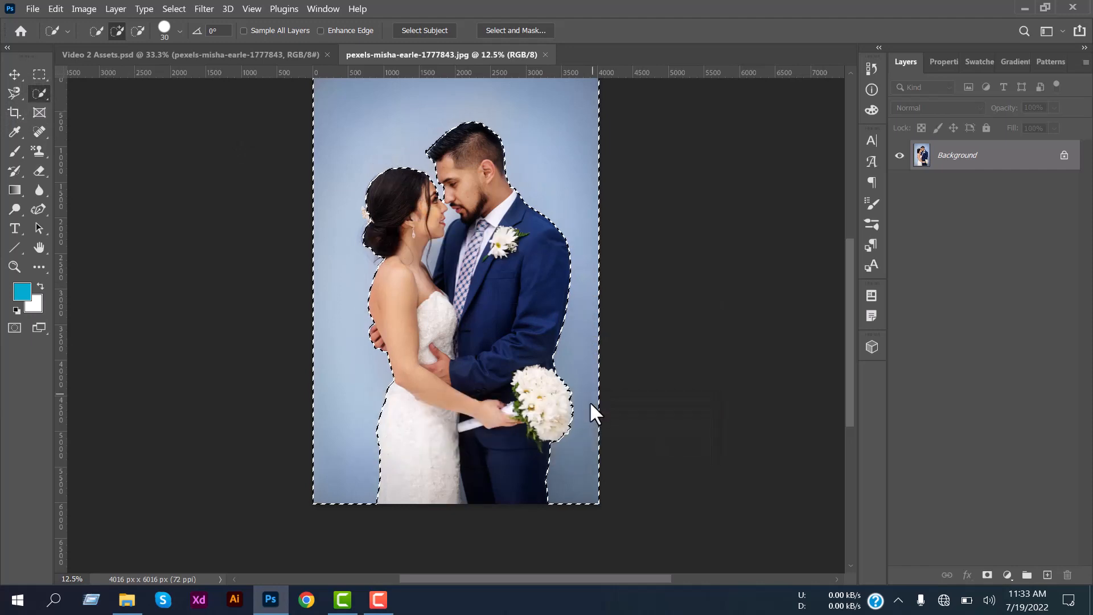
pyautogui.press('F9')
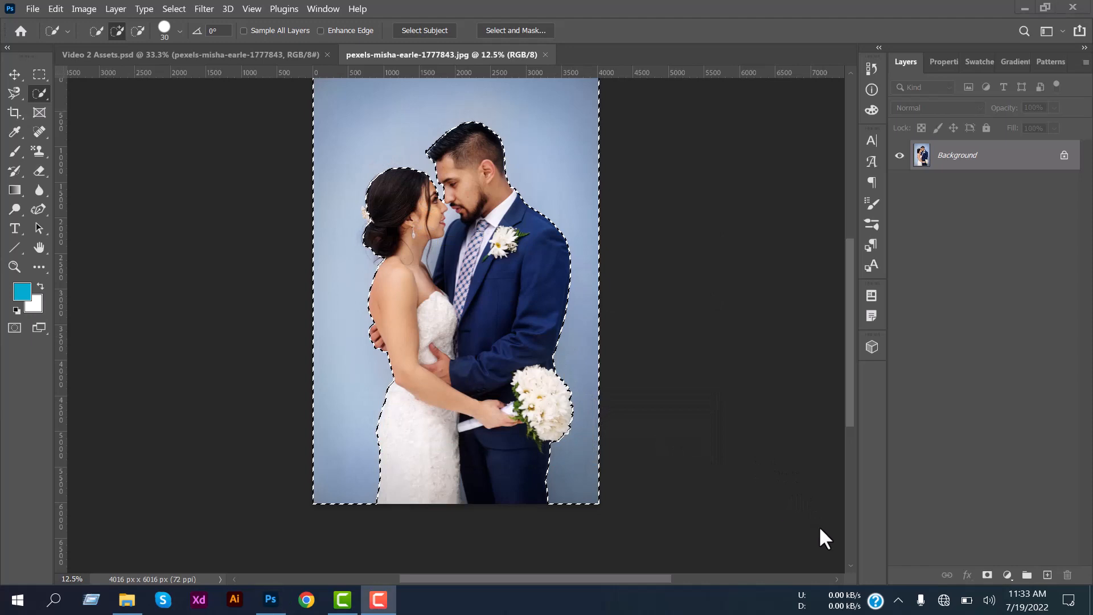
# Clear the backdrop selection and activate the Magic Wand Tool
pyautogui.scroll(1, 490, 295)
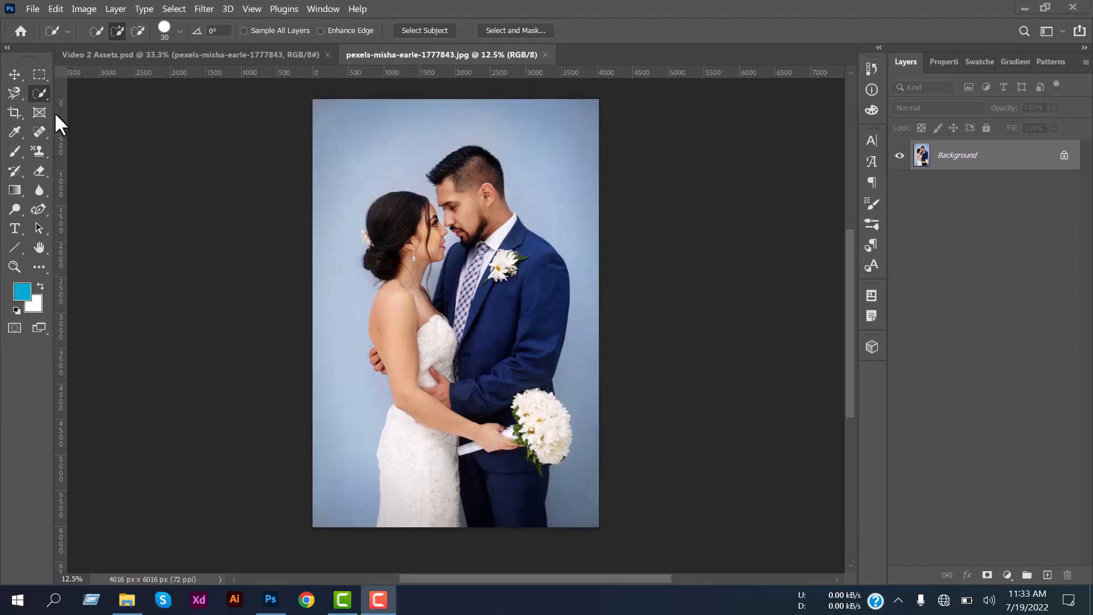
pyautogui.click(41, 94)
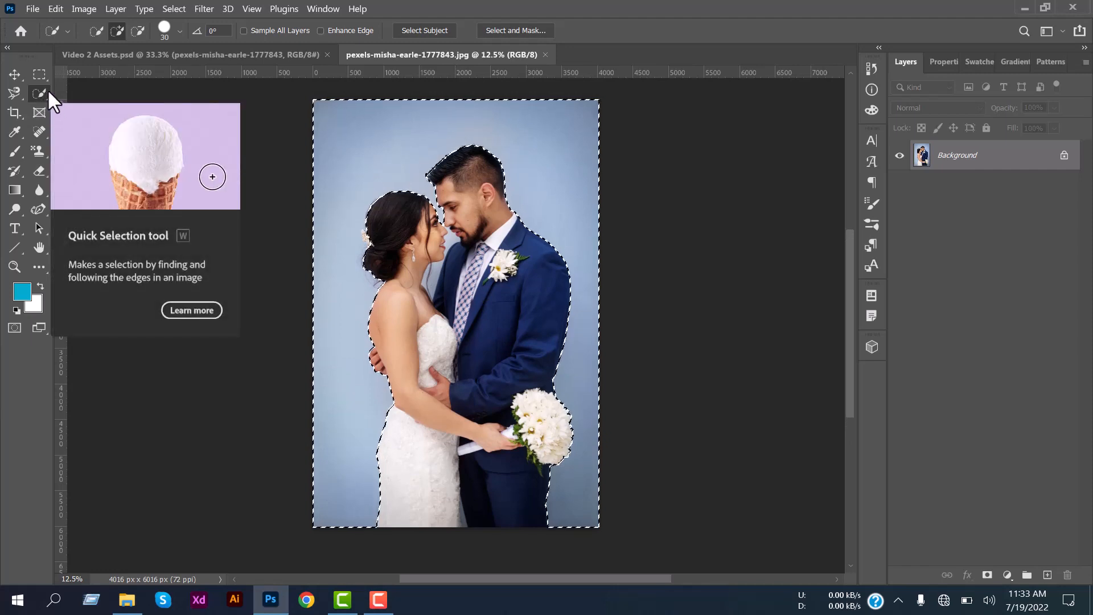
pyautogui.click(43, 69)
pyautogui.hotkey('ctrl', 'd')
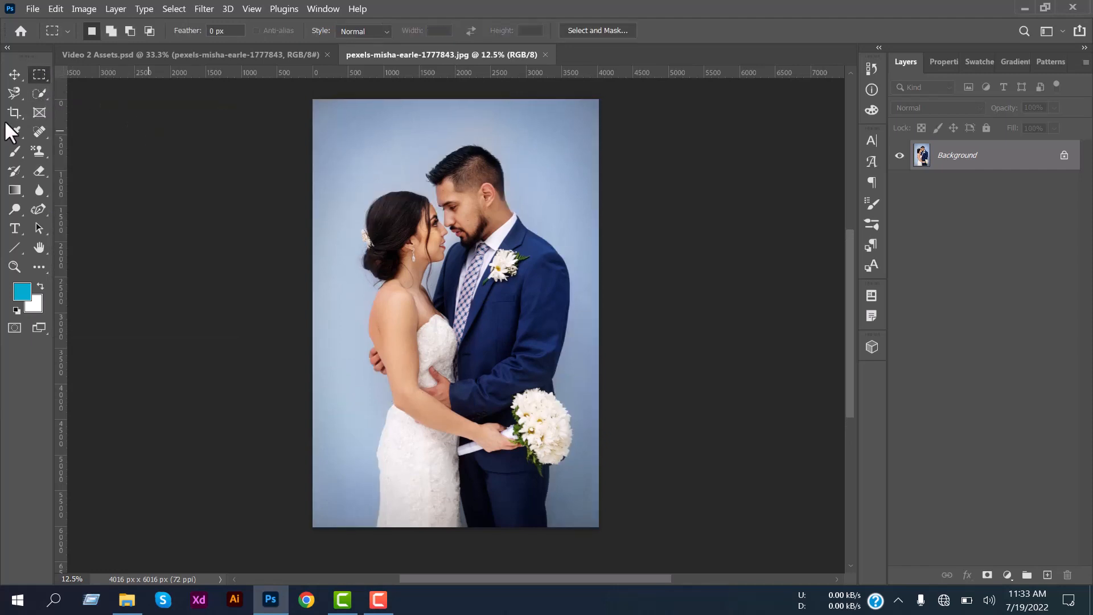
pyautogui.rightClick(35, 94)
pyautogui.click(122, 122)
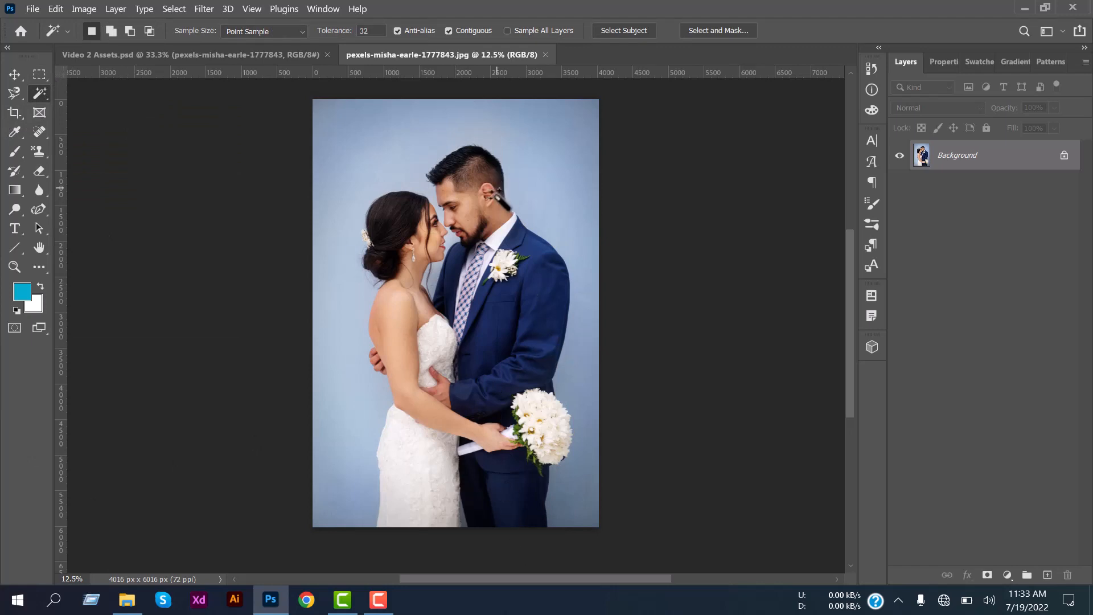
# Select the bride's arm, shoulder and neck plus the groom's hands with the Magic Wand Tool, and clear the selection
pyautogui.scroll(-2, 506, 221)
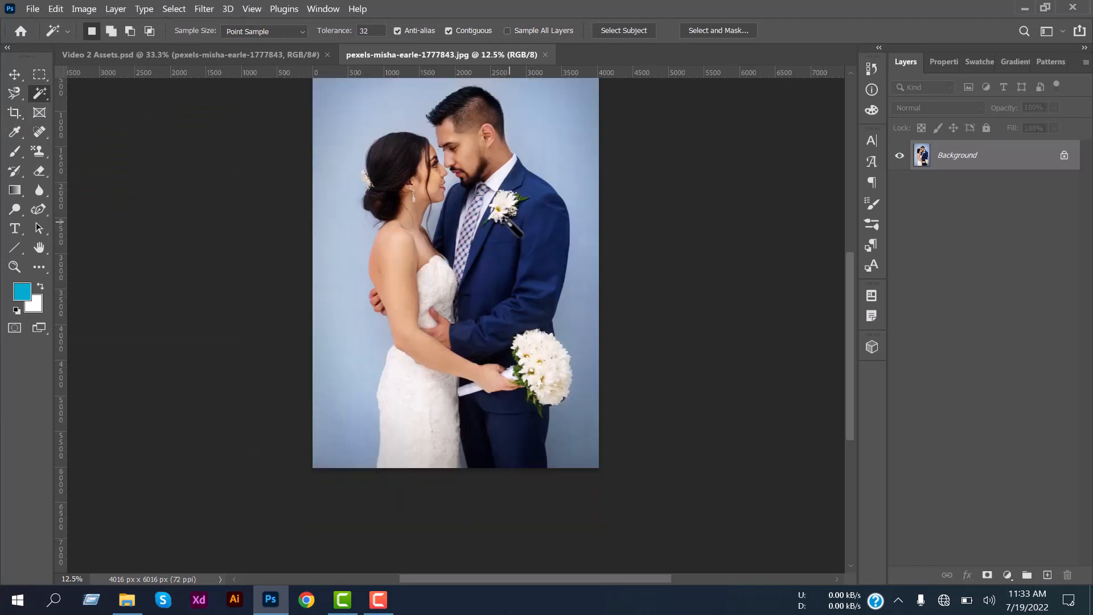
pyautogui.scroll(5, 430, 438)
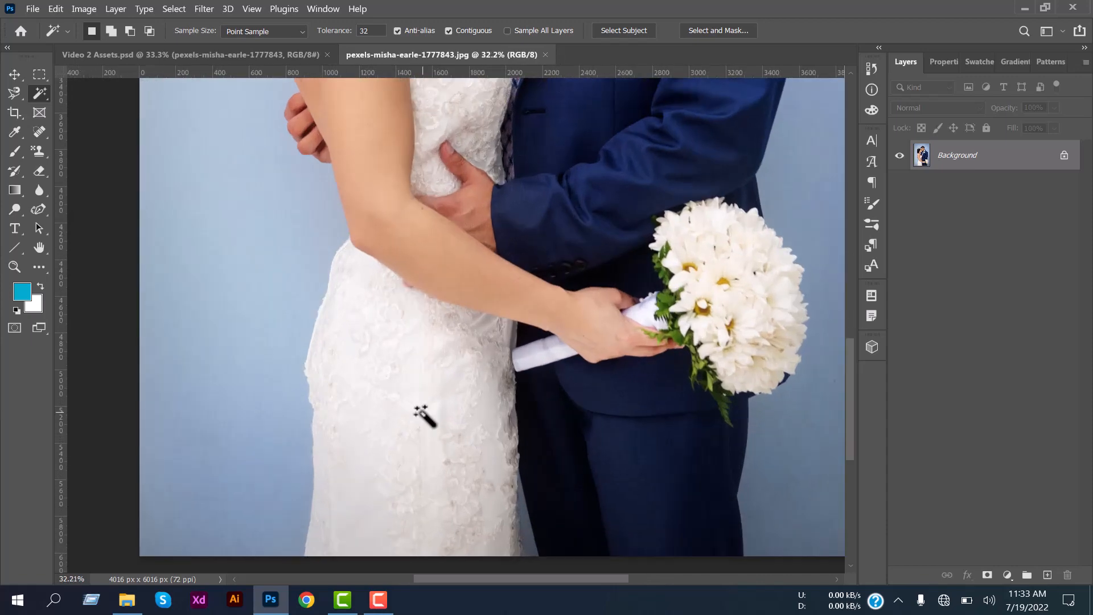
pyautogui.scroll(3, 430, 415)
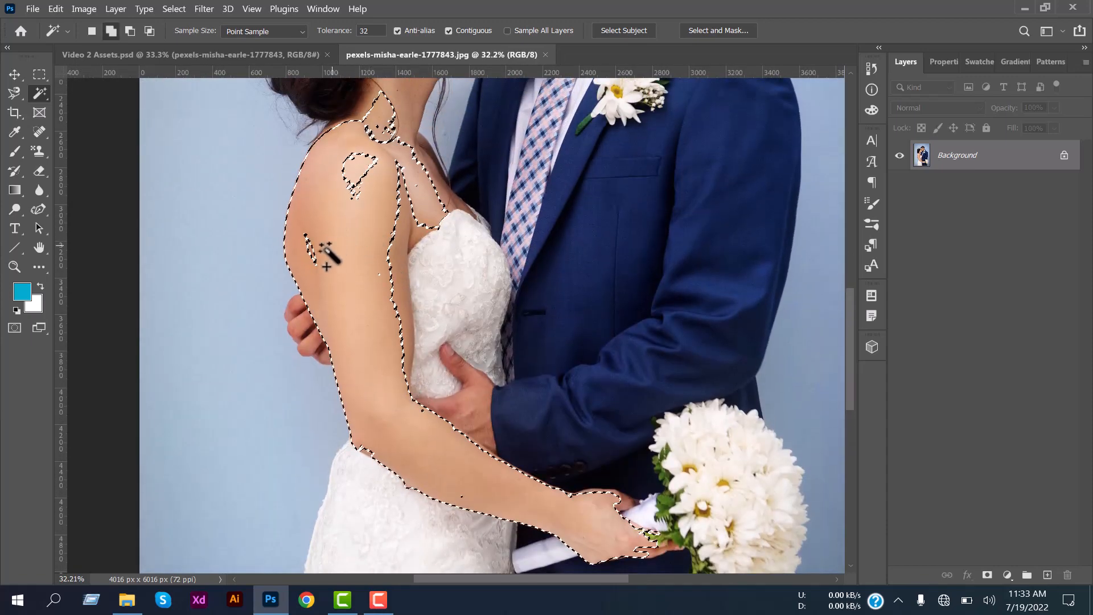
pyautogui.click(357, 171)
pyautogui.click(411, 222)
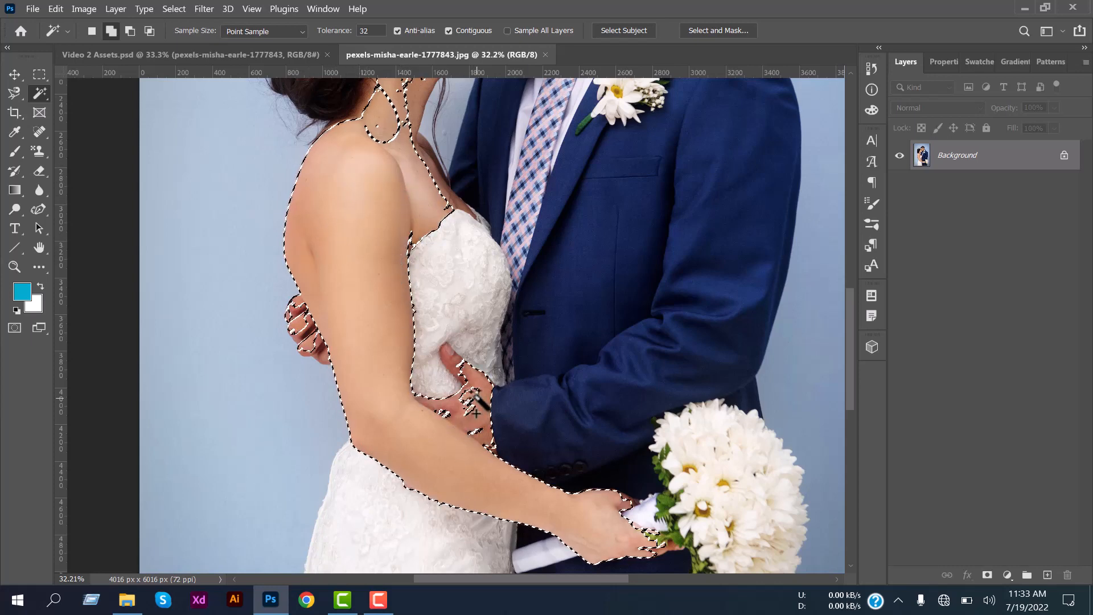
pyautogui.click(437, 413)
pyautogui.click(443, 416)
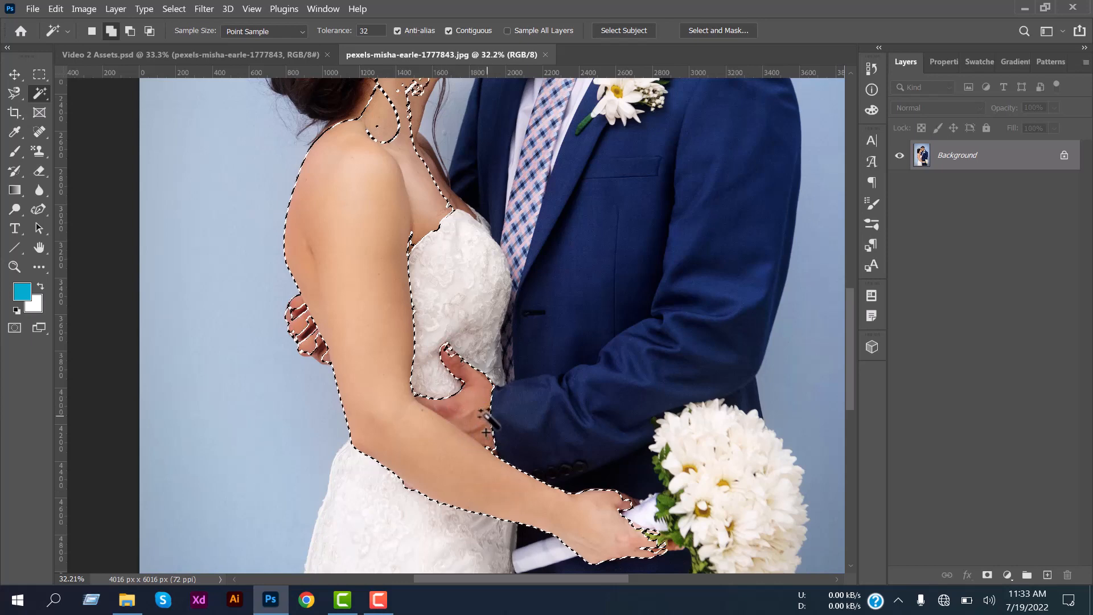
pyautogui.scroll(-3, 484, 424)
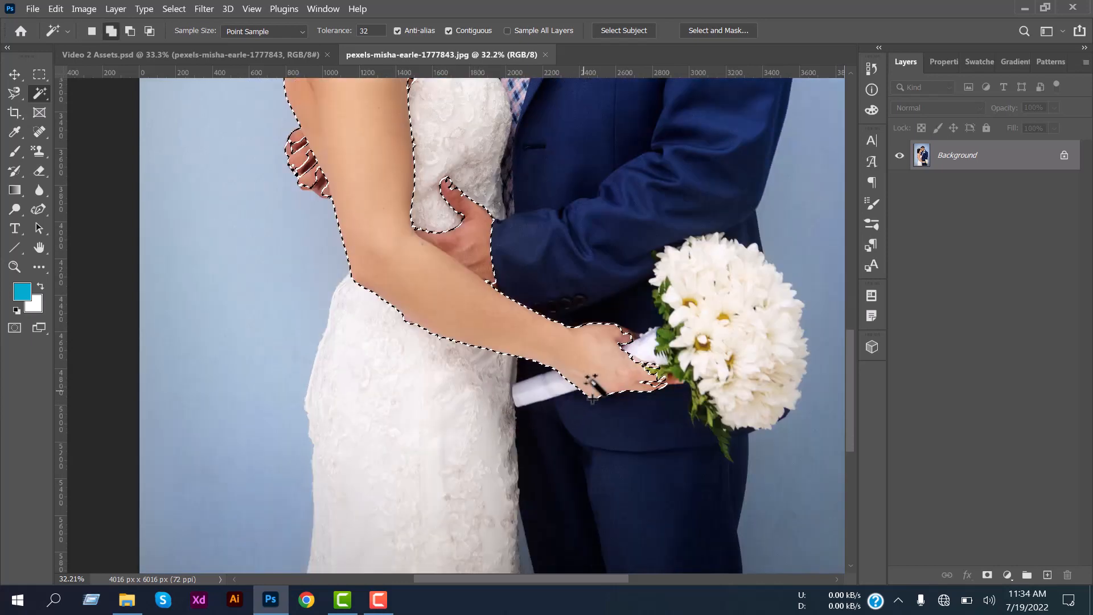
pyautogui.scroll(3, 483, 427)
pyautogui.scroll(4, 386, 347)
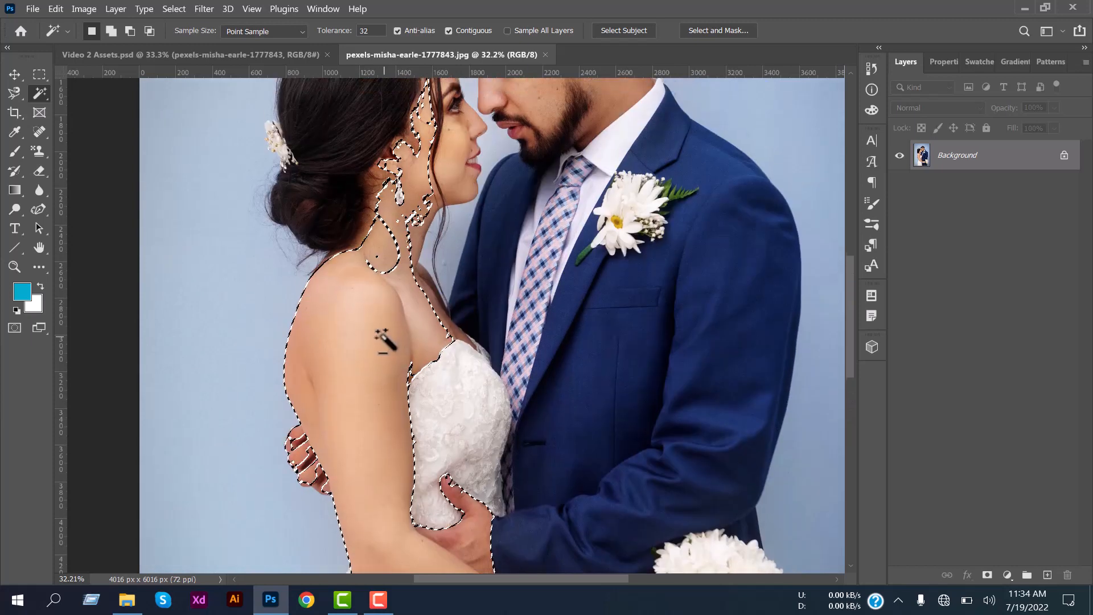
pyautogui.scroll(-6, 385, 340)
pyautogui.hotkey('ctrl', 'd')
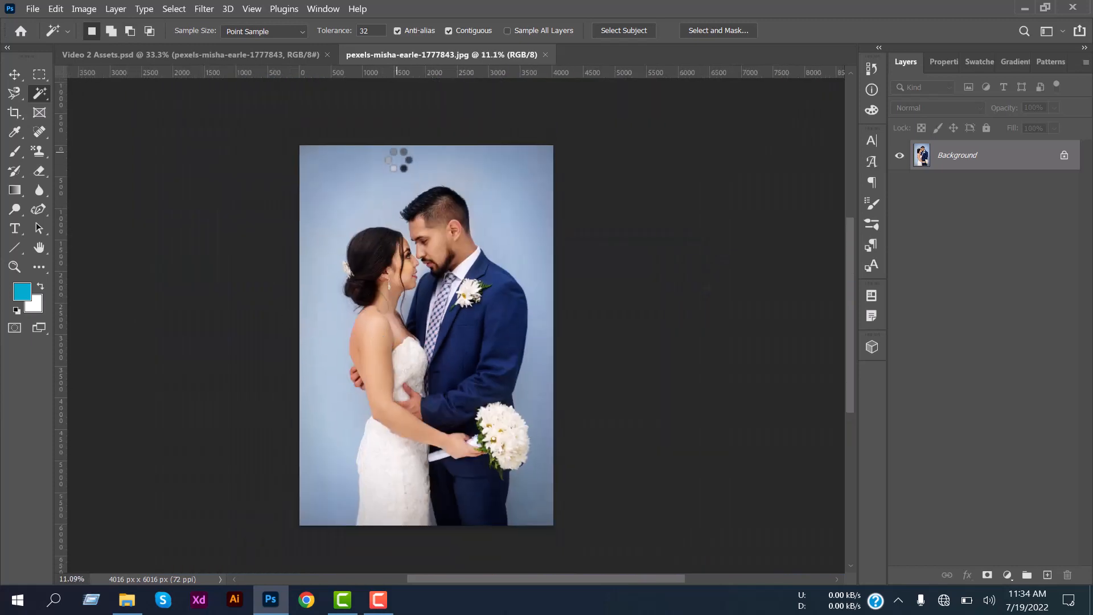
# Select the blue backdrop around the couple with the Magic Wand Tool at tolerance 32, adding the missed side and corner areas
pyautogui.click(399, 160)
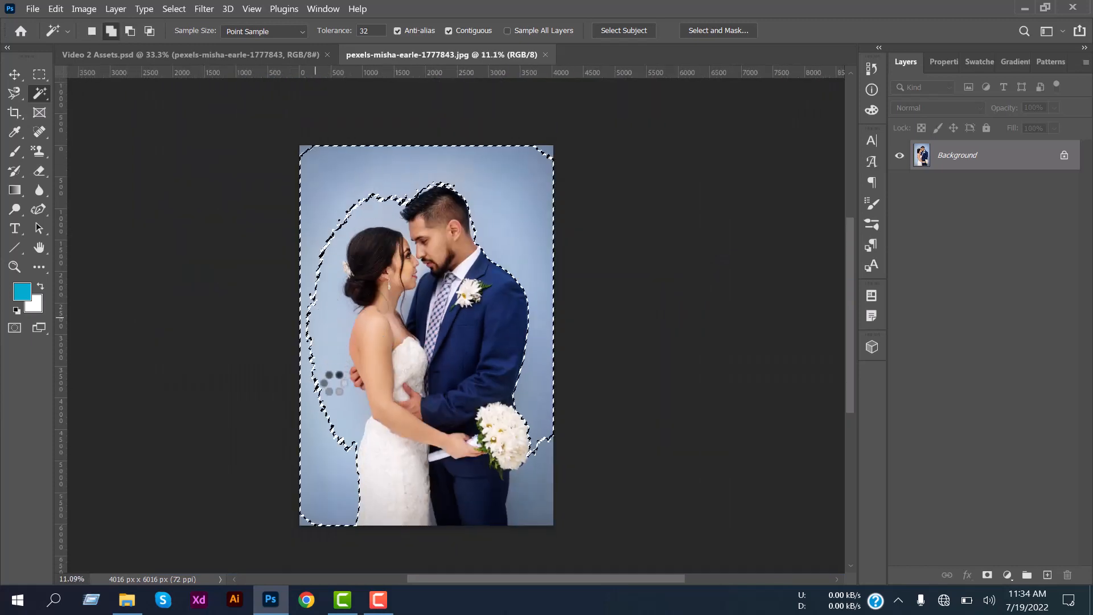
pyautogui.click(528, 484)
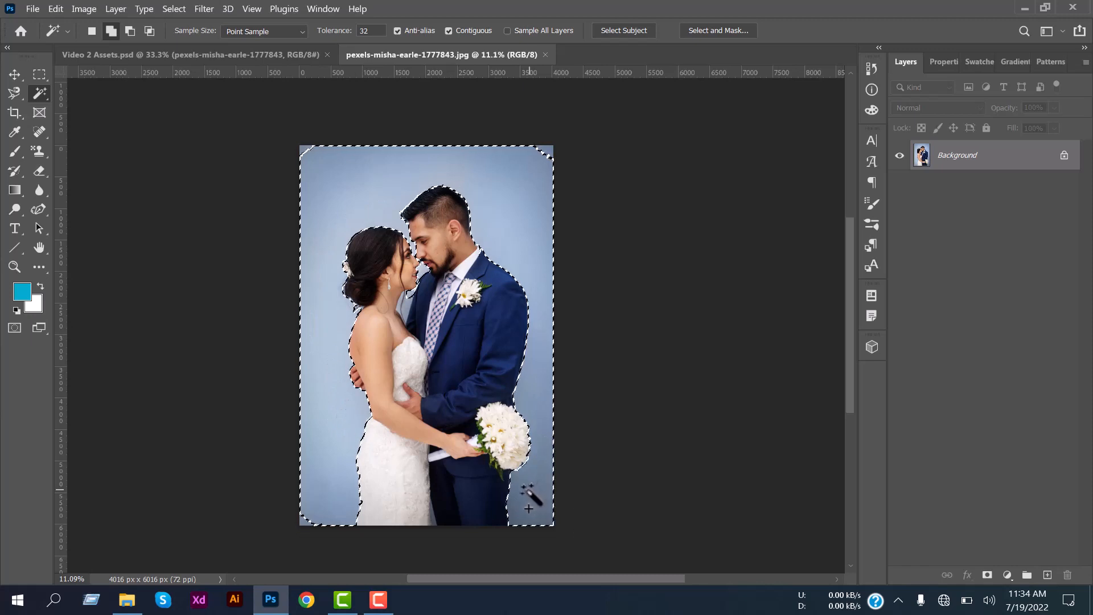
pyautogui.keyDown('shift'); pyautogui.click(540, 150); pyautogui.keyUp('shift')
pyautogui.keyDown('shift'); pyautogui.click(338, 160); pyautogui.keyUp('shift')
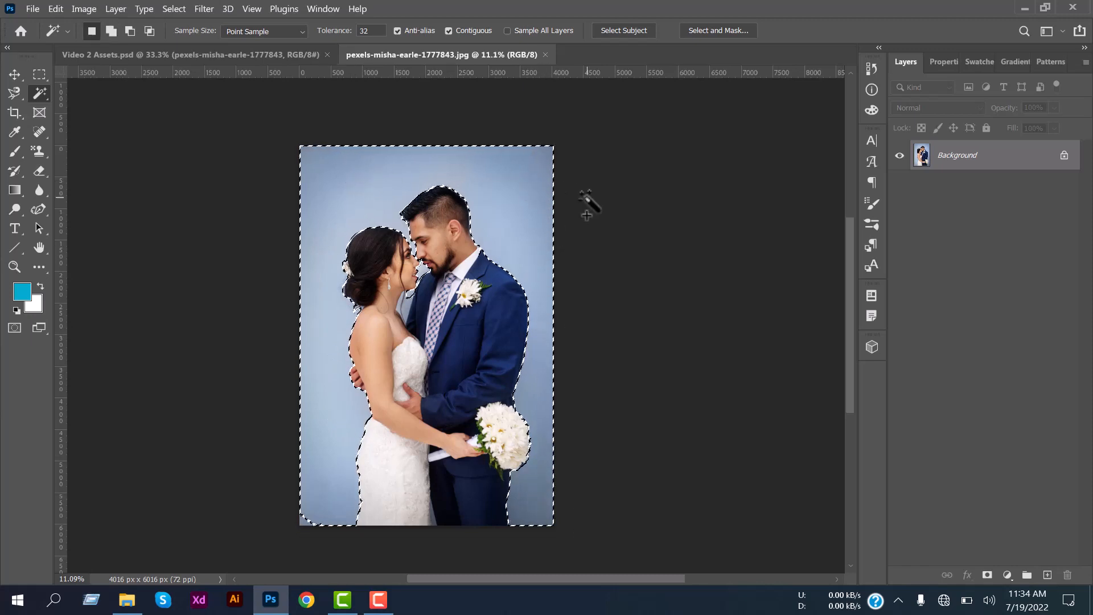
# Add the small backdrop gap between the bride's neck and her loose hair strand to the selection
pyautogui.hotkey('ctrl', '0')
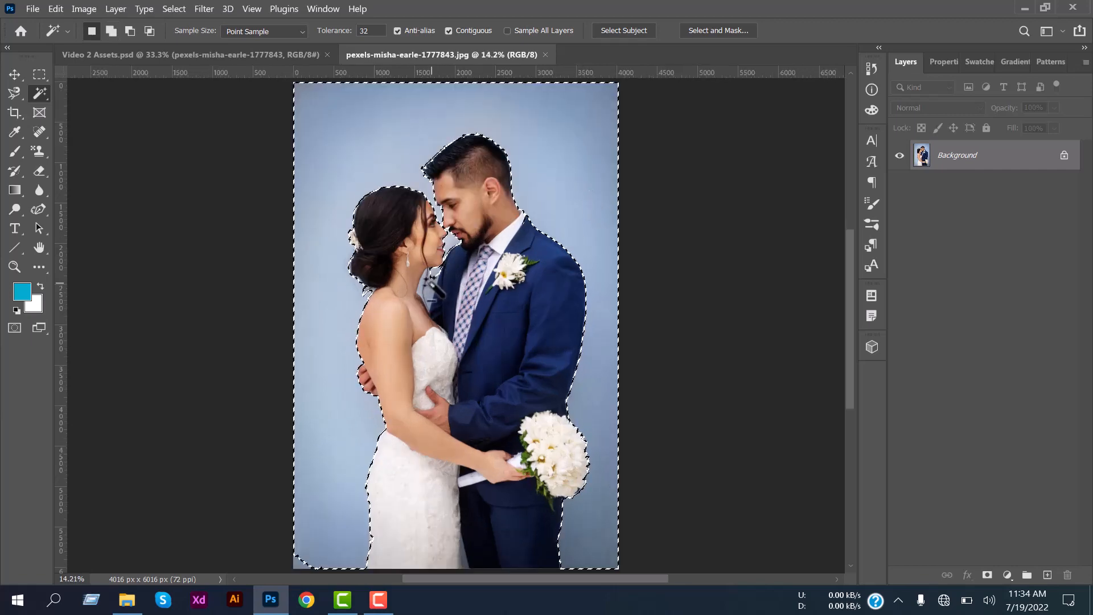
pyautogui.scroll(6, 431, 288)
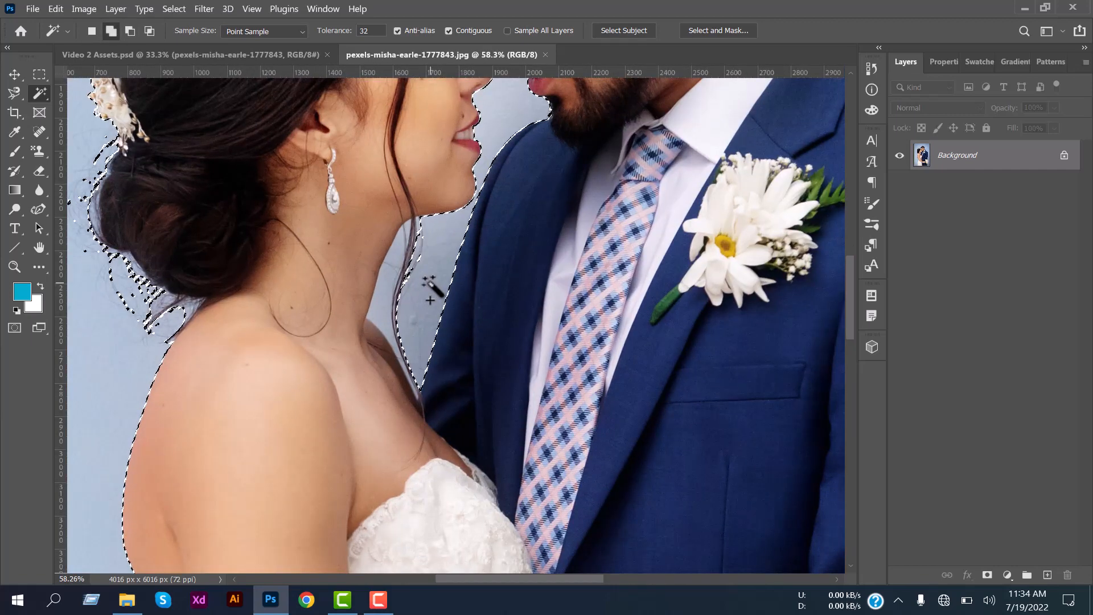
pyautogui.keyDown('shift'); pyautogui.click(398, 286); pyautogui.keyUp('shift')
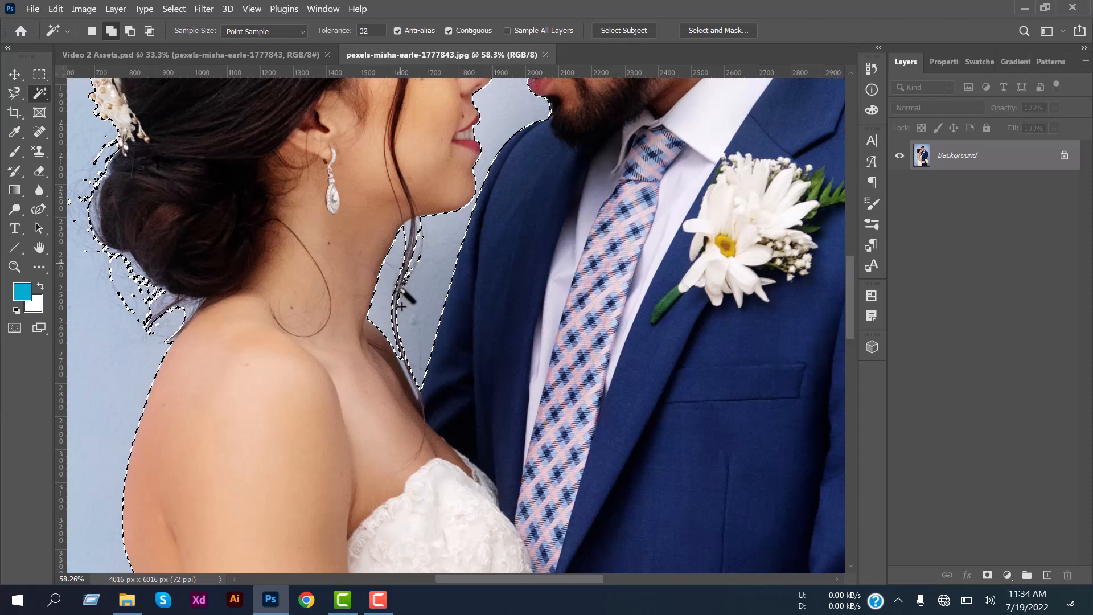
pyautogui.scroll(-8, 433, 307)
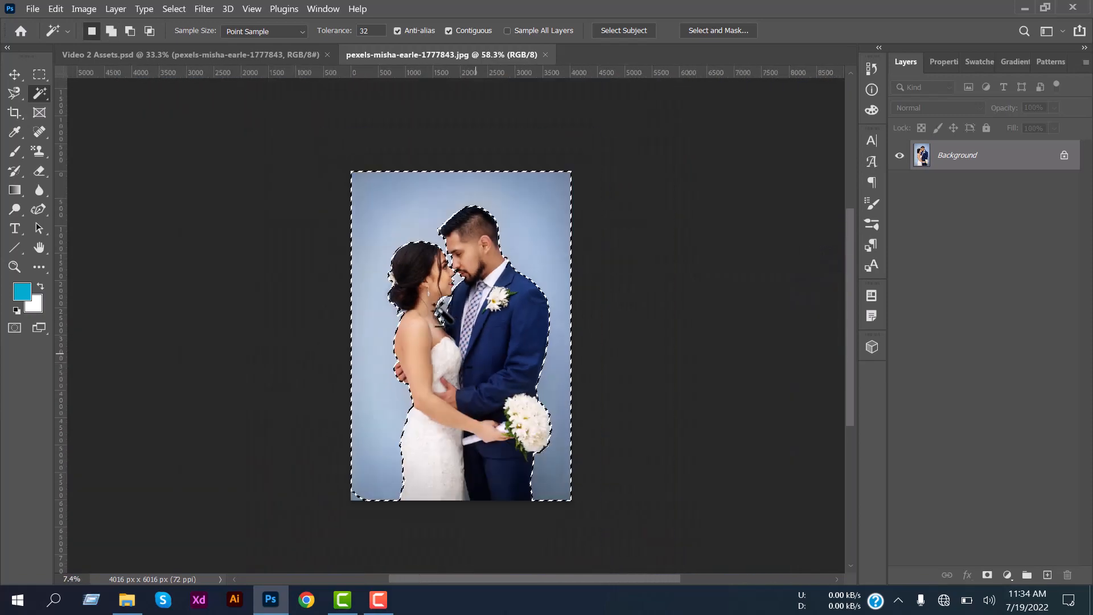
pyautogui.scroll(4, 442, 313)
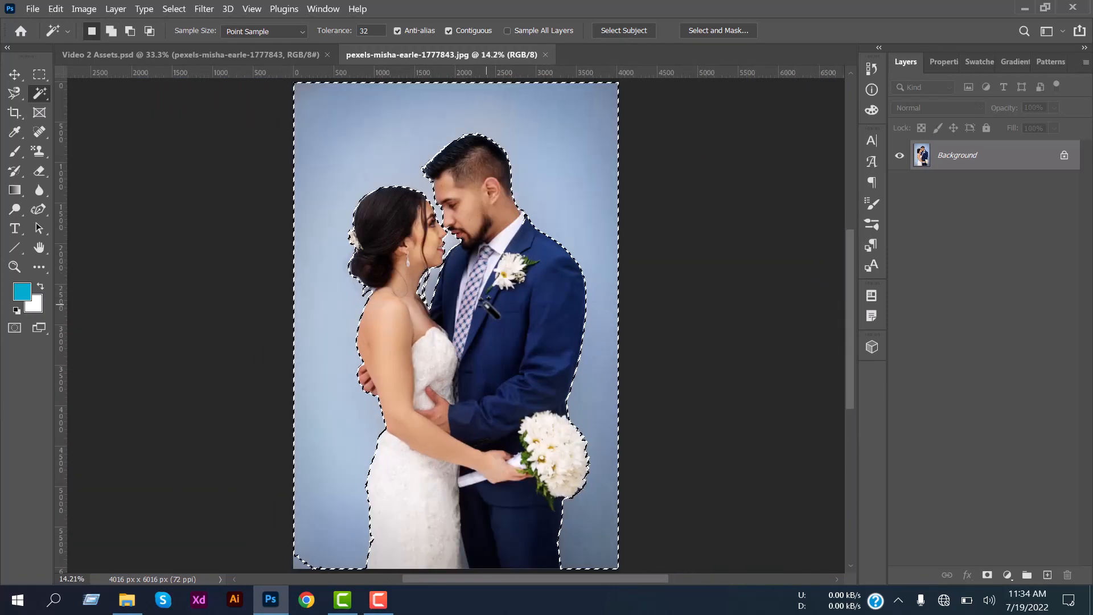
# Invert the selection to copy the couple to a new layer, and check the cutout by hiding and reshowing the Background layer
pyautogui.rightClick(562, 202)
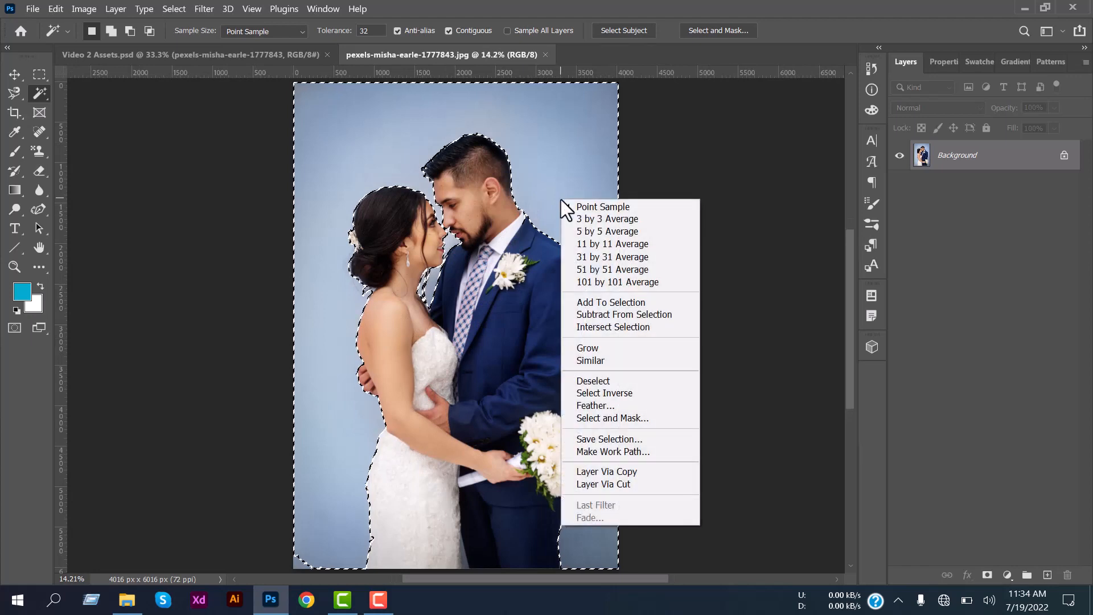
pyautogui.click(618, 393)
pyautogui.click(14, 74)
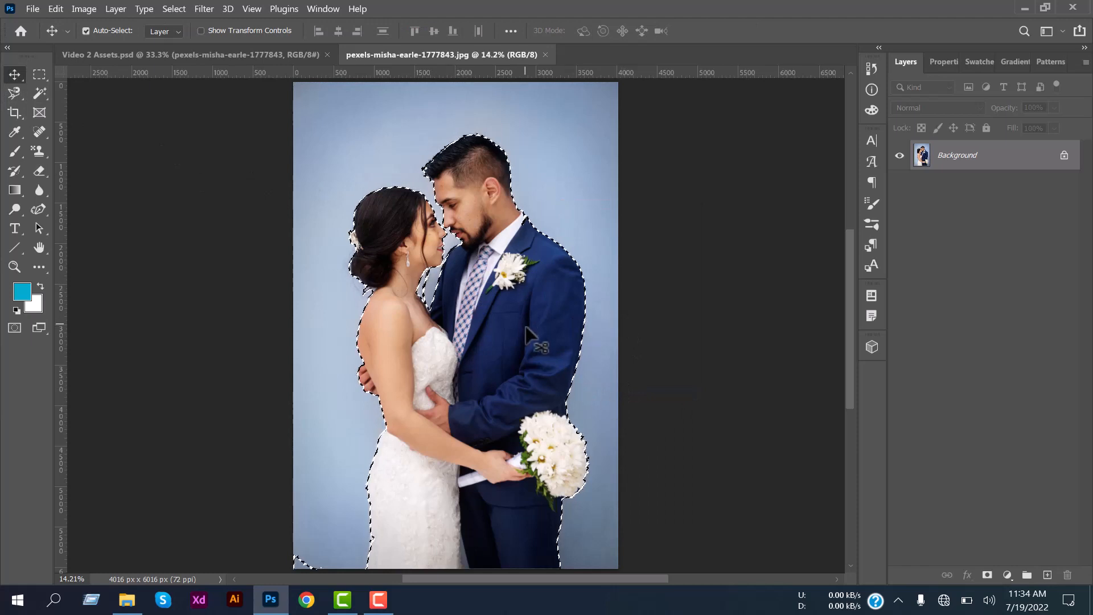
pyautogui.hotkey('ctrl', 'j')
pyautogui.click(899, 186)
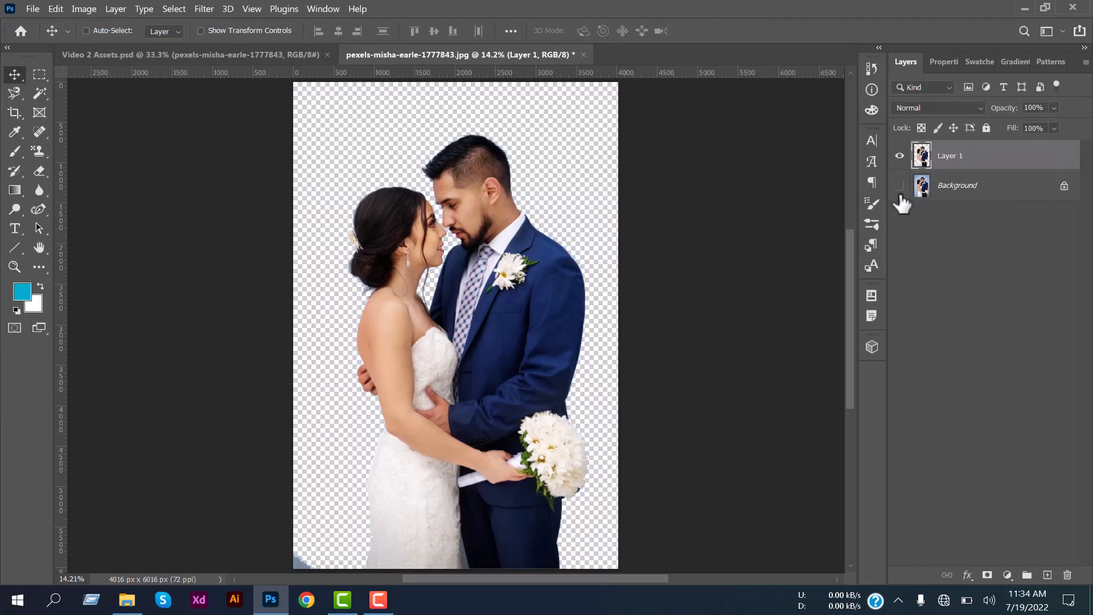
pyautogui.click(900, 188)
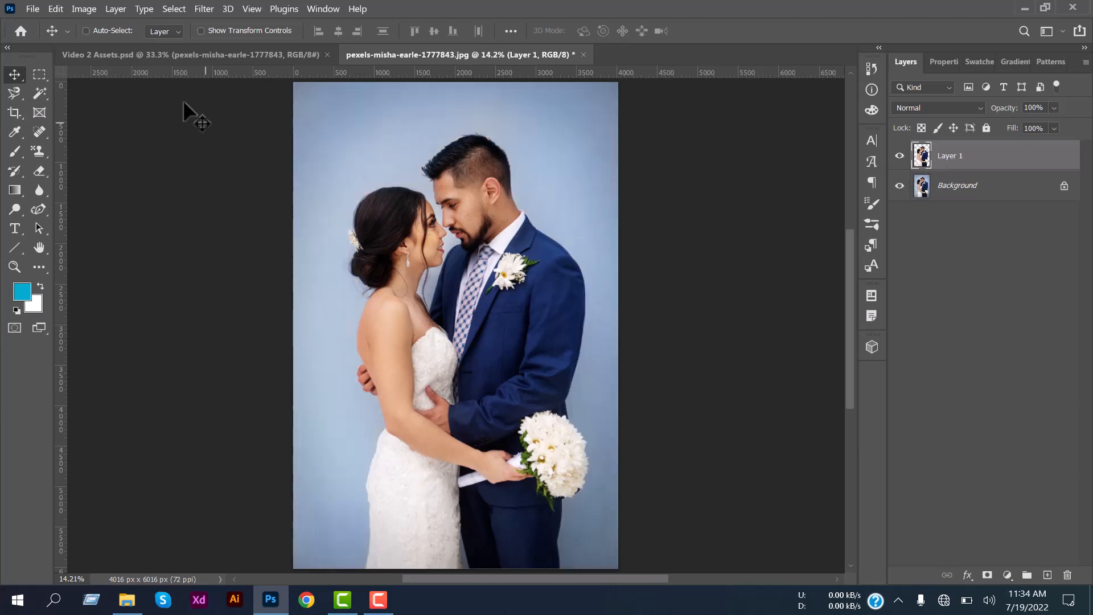
# Review the Object Selection, Quick Selection and Magic Wand tool group, and activate the Crop Tool
pyautogui.moveTo(39, 96); pyautogui.dragTo(110, 121)
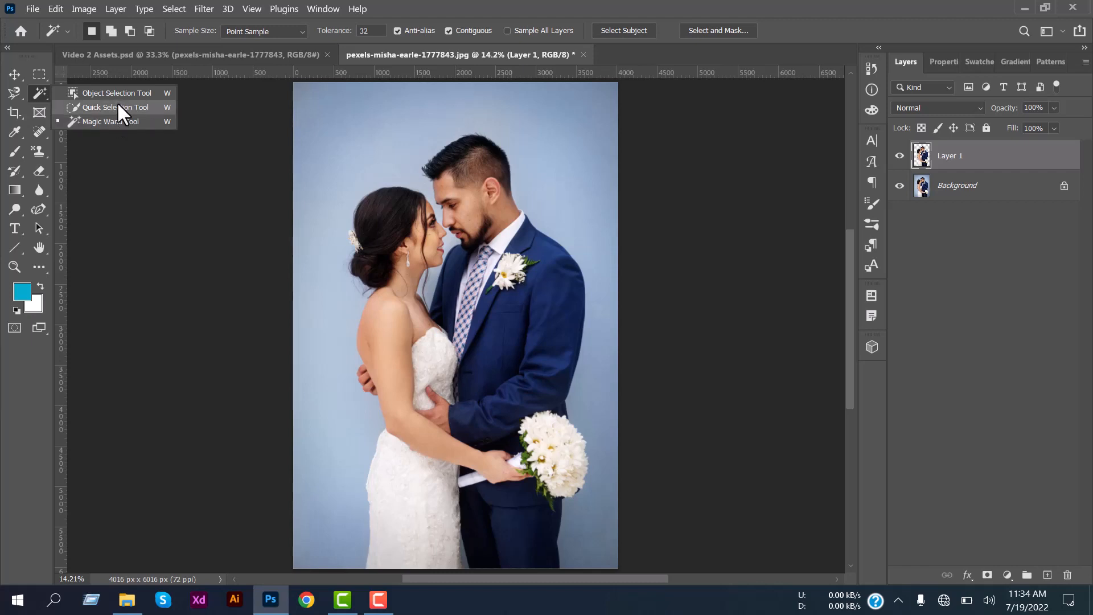
pyautogui.click(10, 74)
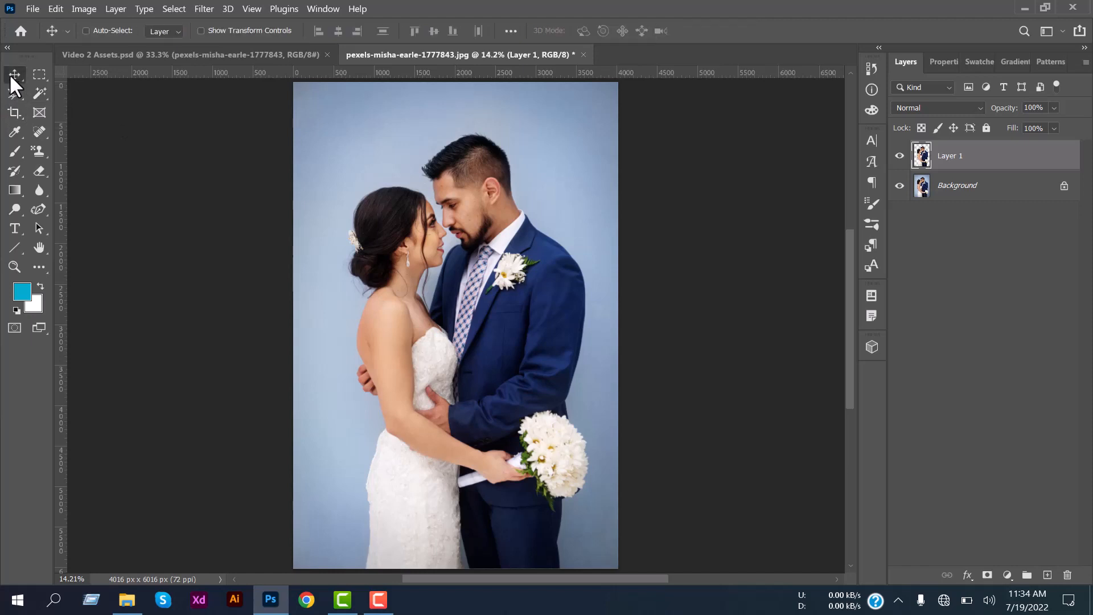
pyautogui.click(19, 115)
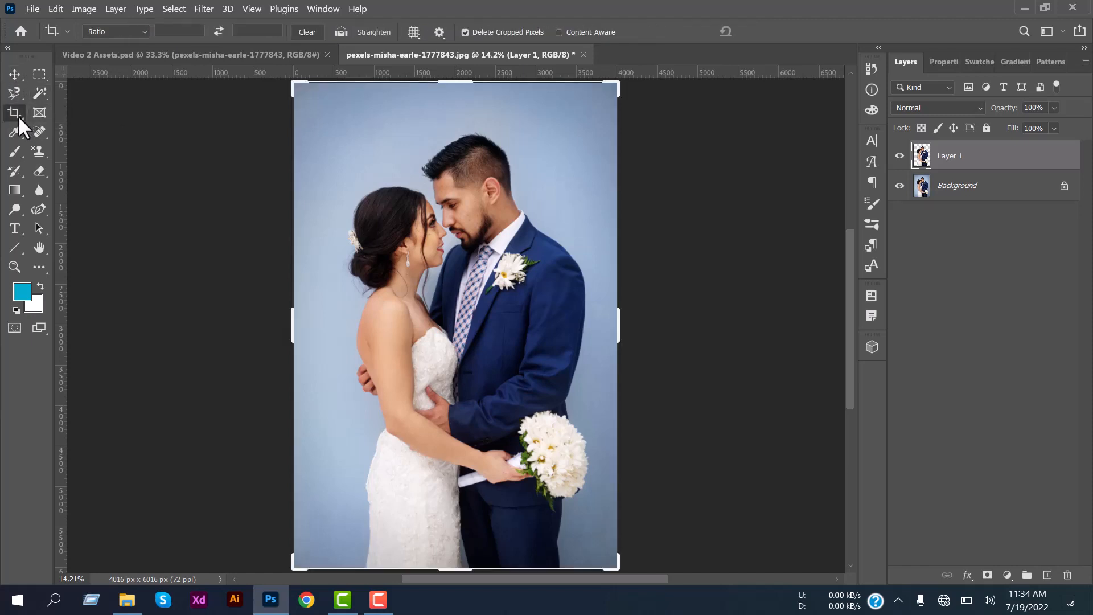
# Close the wedding couple photo without saving, and open the photo of papers on a desk from the Photos group
pyautogui.click(583, 55)
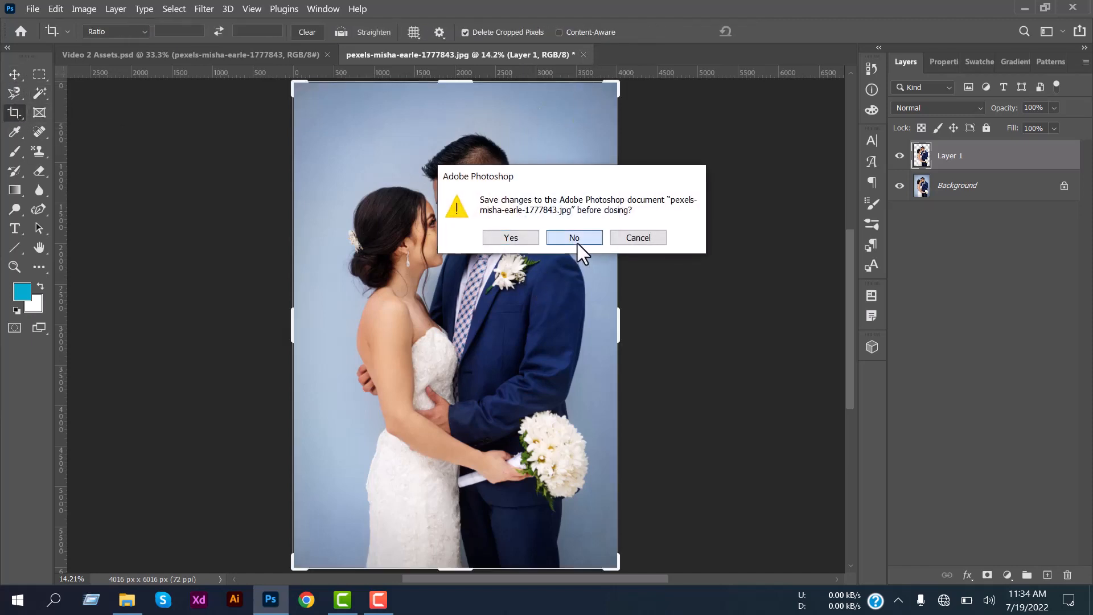
pyautogui.click(574, 239)
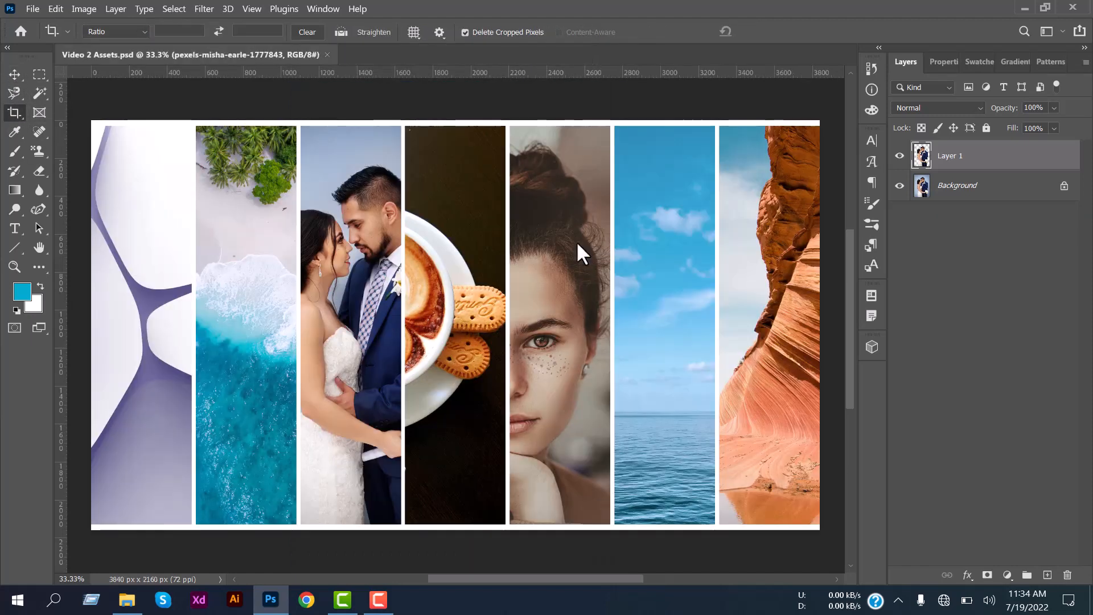
pyautogui.click(13, 74)
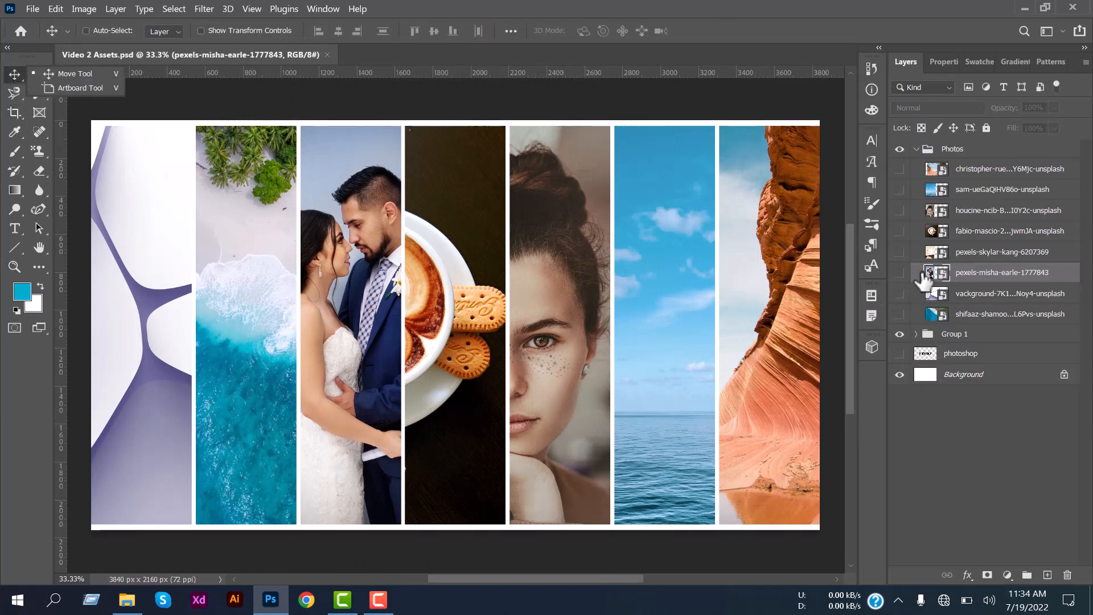
pyautogui.click(948, 258)
pyautogui.doubleClick(940, 253)
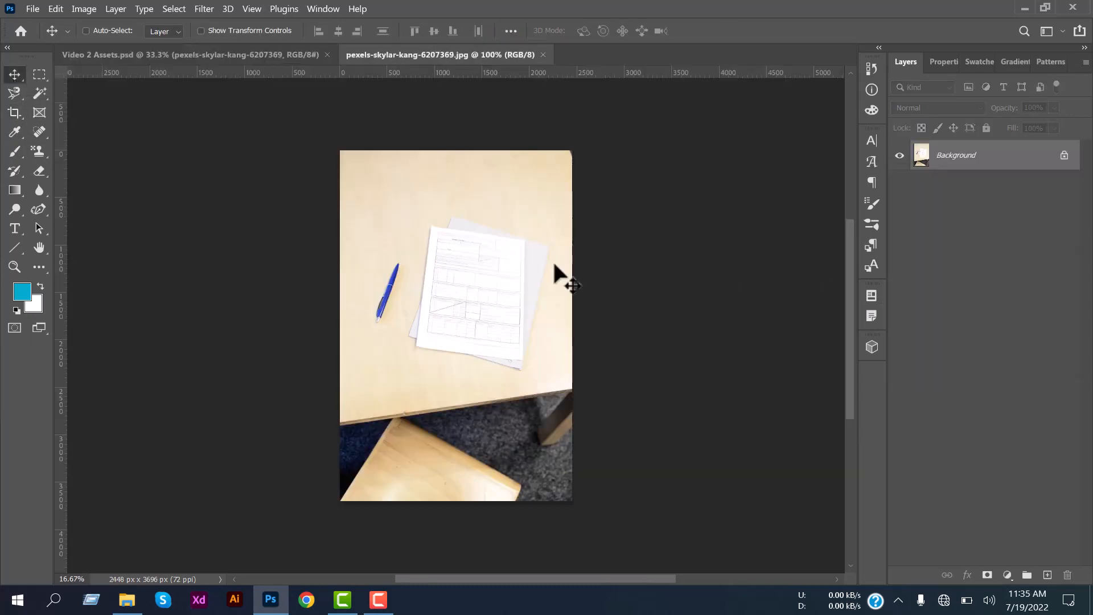
# Crop the desk photo to about 2448 × 1896 px around the pen and papers, removing the chair area and the empty upper desk
pyautogui.click(14, 113)
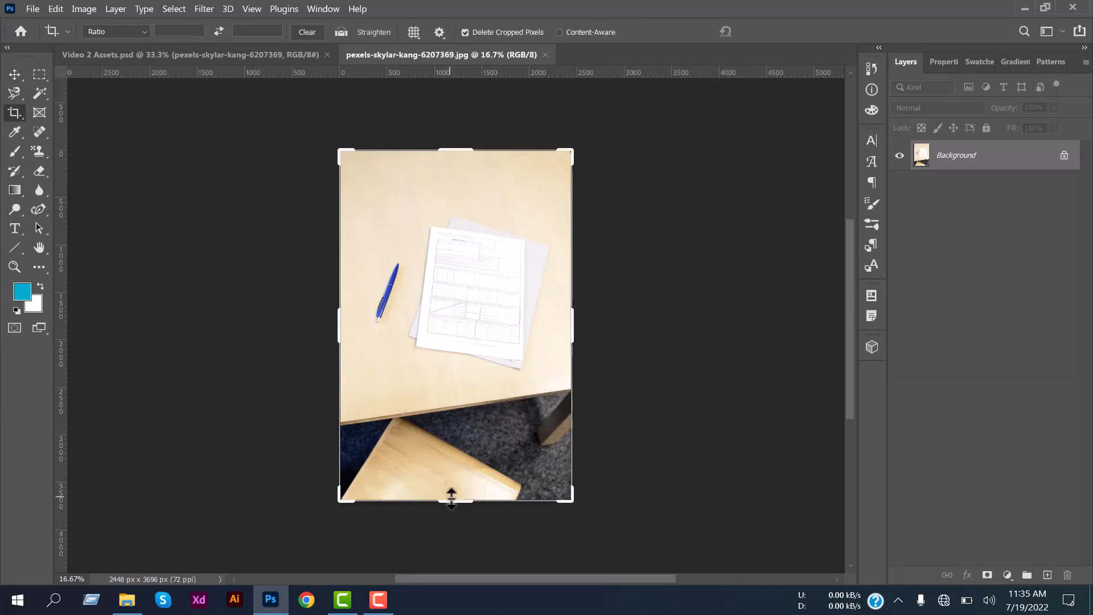
pyautogui.moveTo(450, 499); pyautogui.dragTo(446, 446)
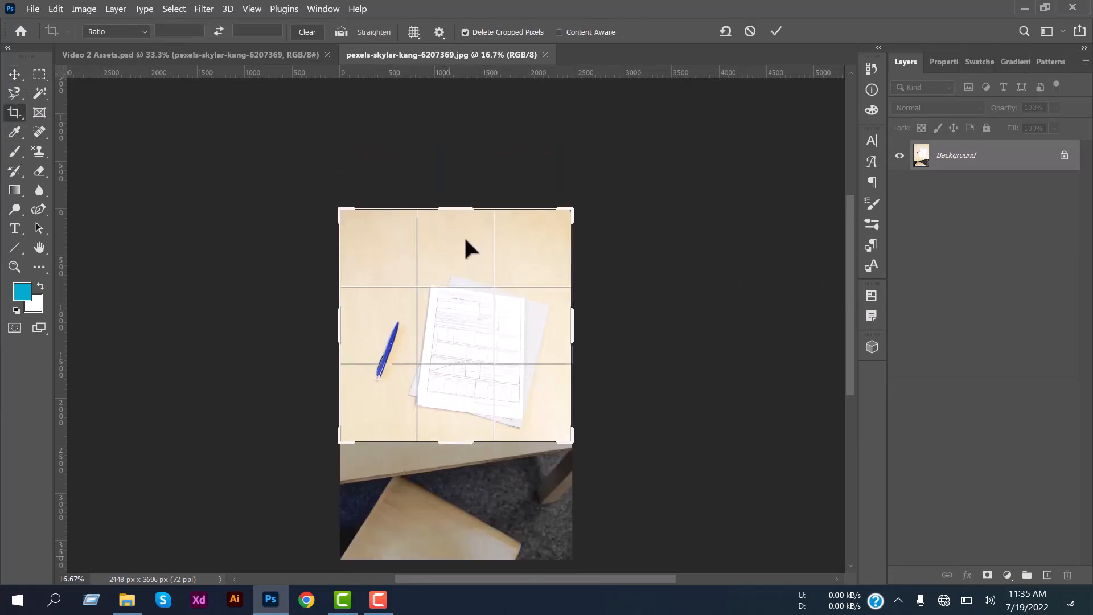
pyautogui.moveTo(458, 209); pyautogui.dragTo(463, 247)
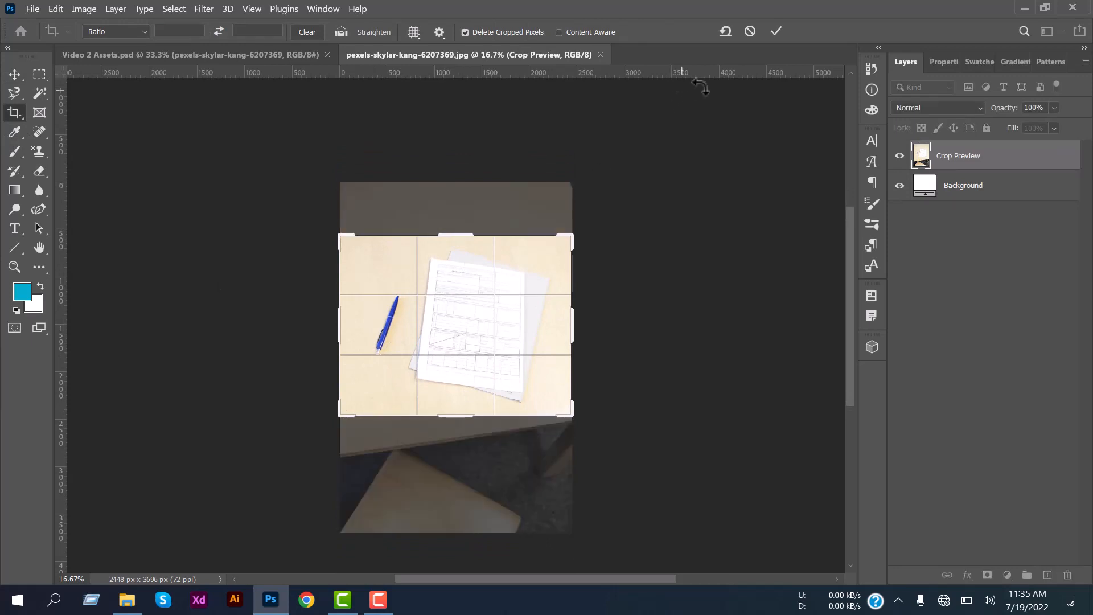
pyautogui.click(776, 31)
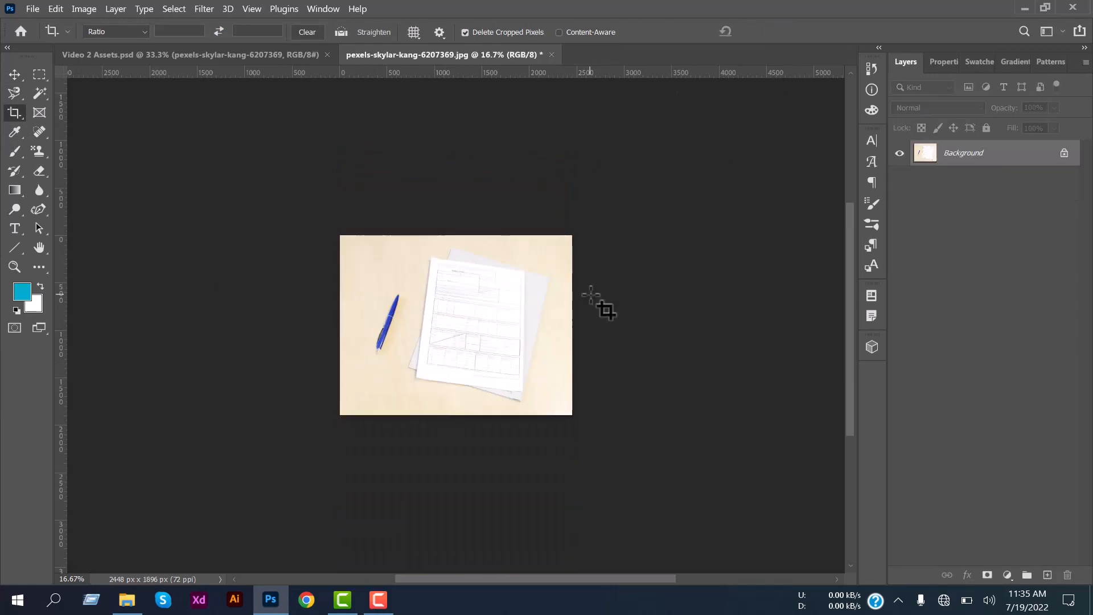
pyautogui.hotkey('ctrl', '0')
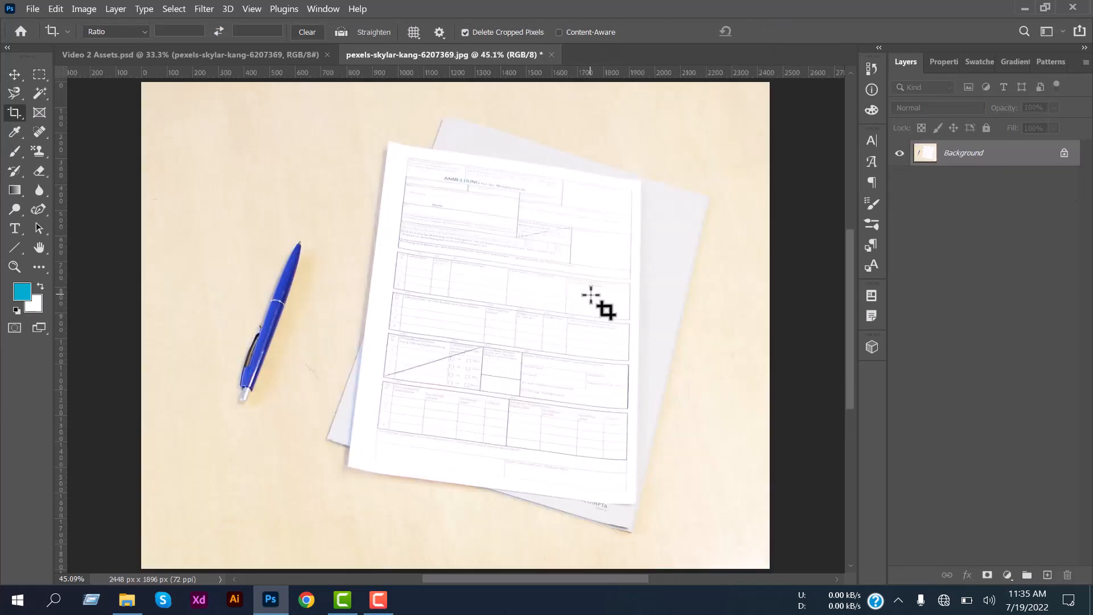
# Use the Perspective Crop Tool to straighten and crop the photo to the four corners of the top paper form
pyautogui.rightClick(19, 113)
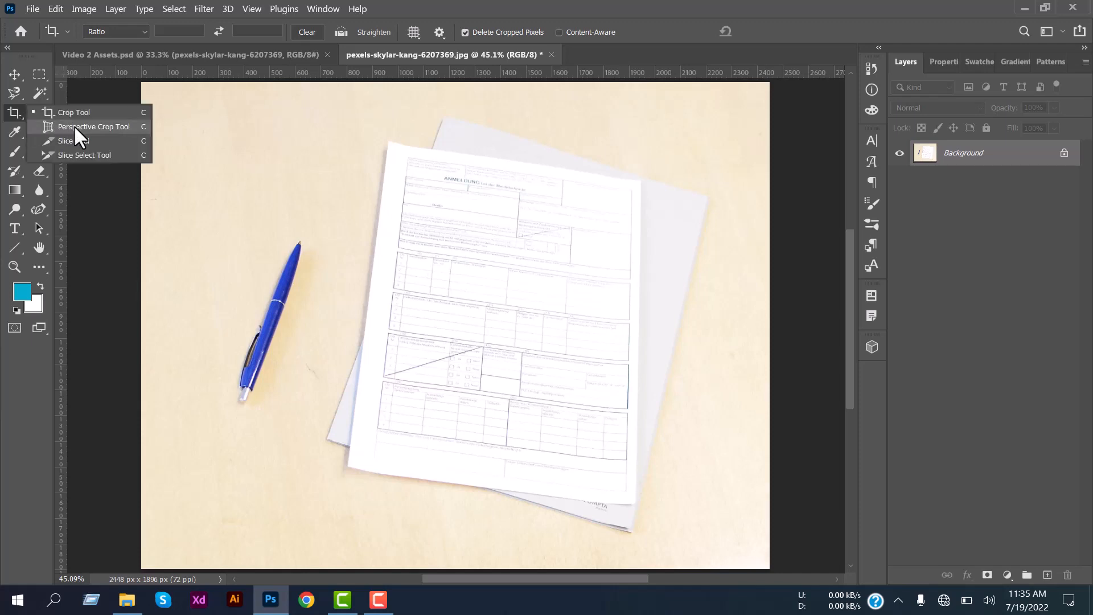
pyautogui.click(98, 125)
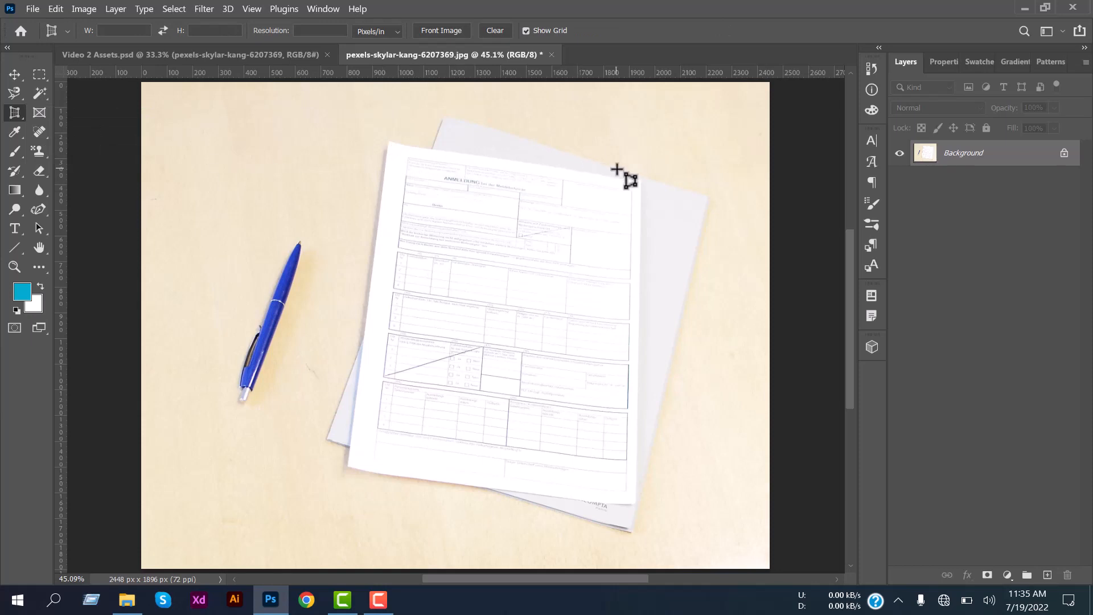
pyautogui.scroll(-1, 620, 174)
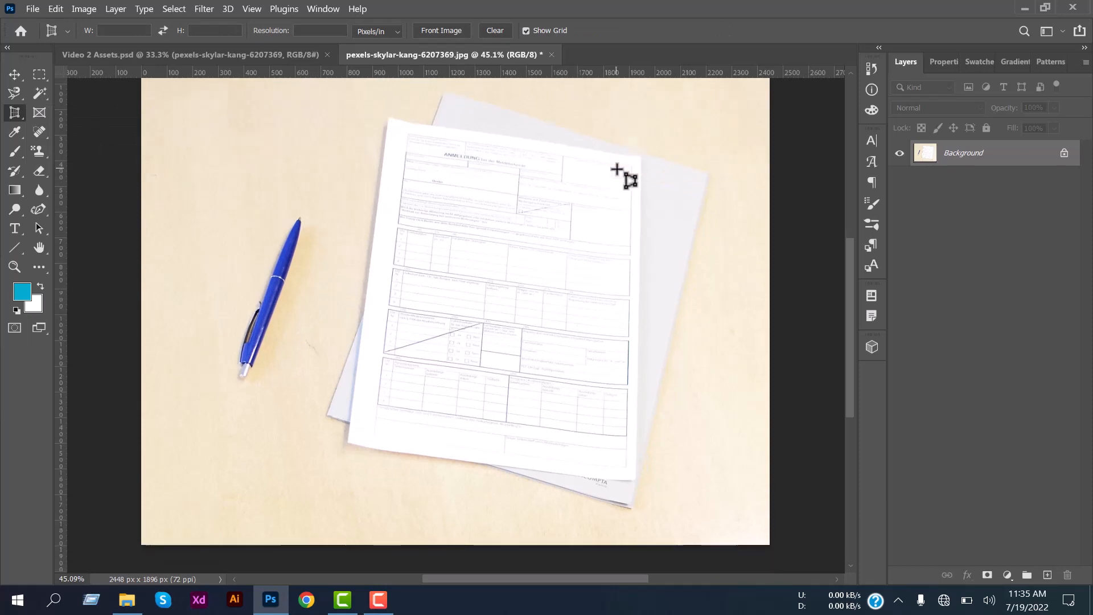
pyautogui.click(388, 115)
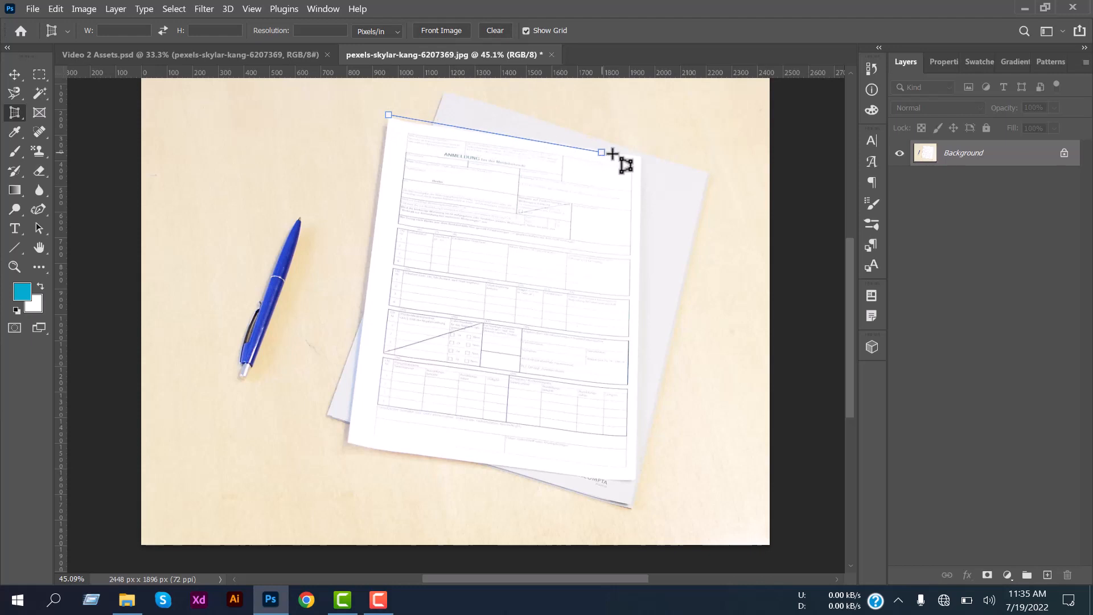
pyautogui.click(641, 159)
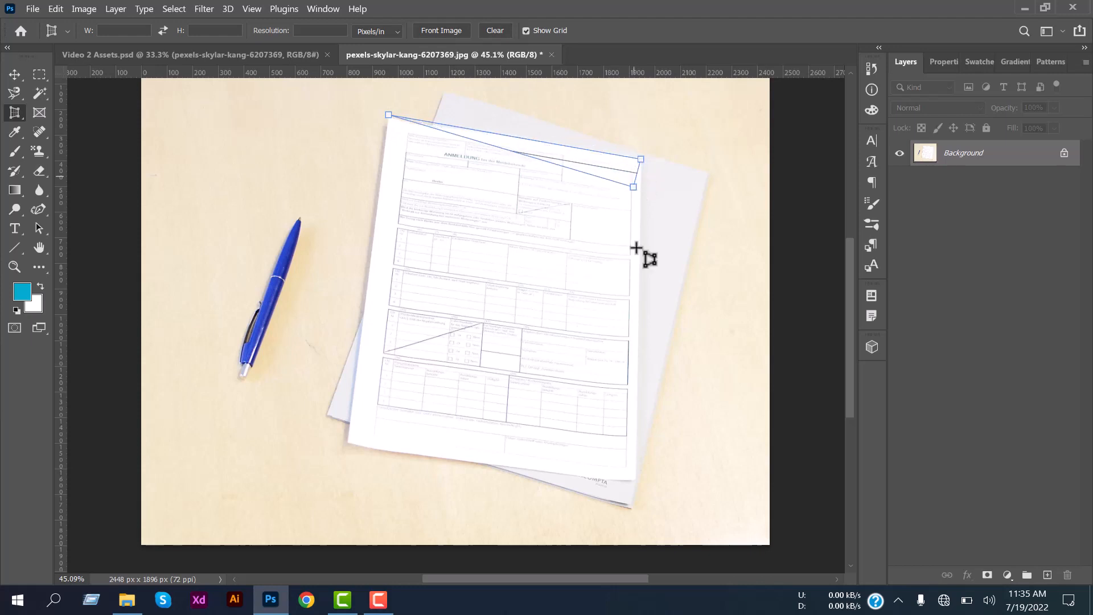
pyautogui.click(636, 480)
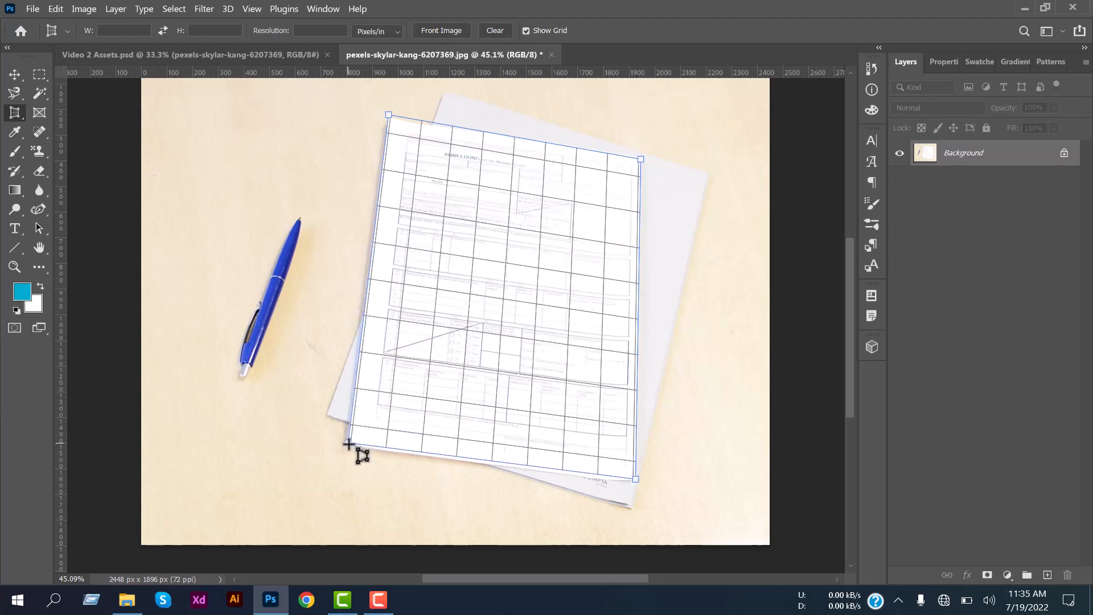
pyautogui.click(347, 442)
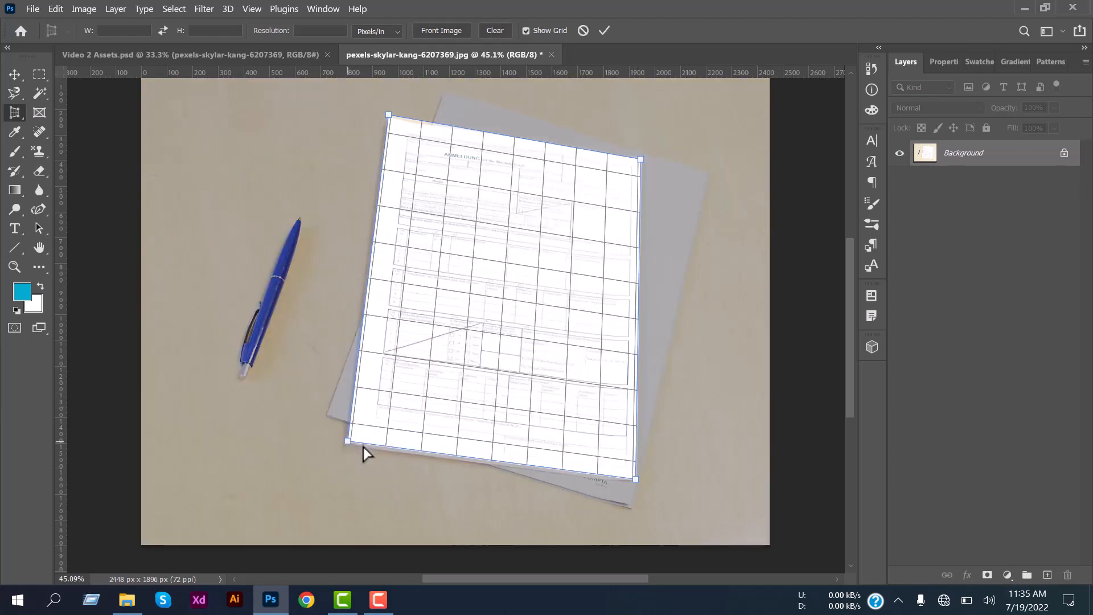
pyautogui.click(605, 31)
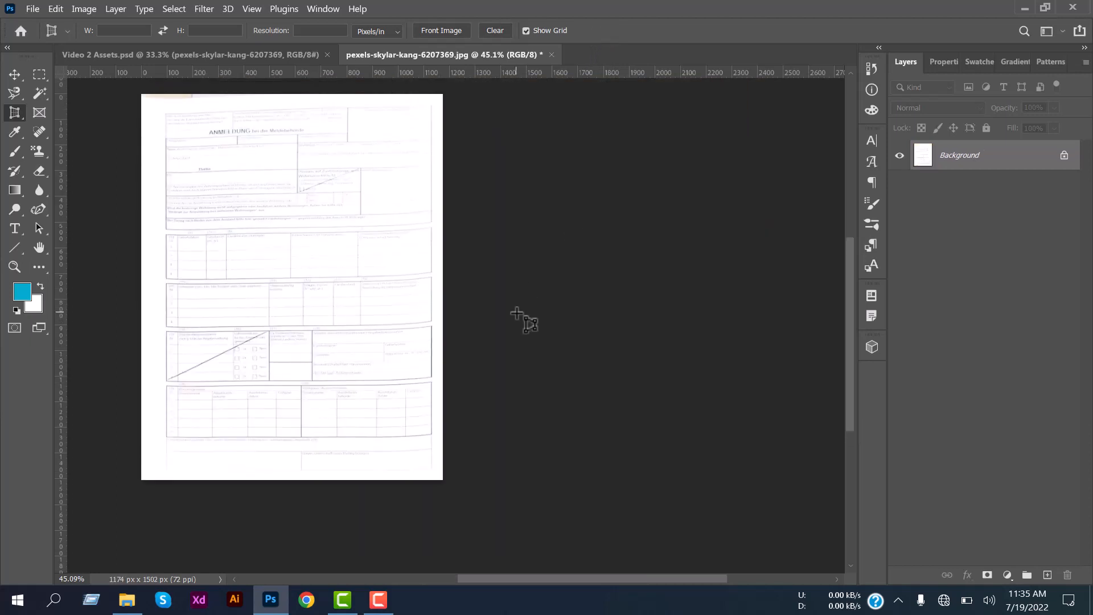
pyautogui.hotkey('ctrl', '0')
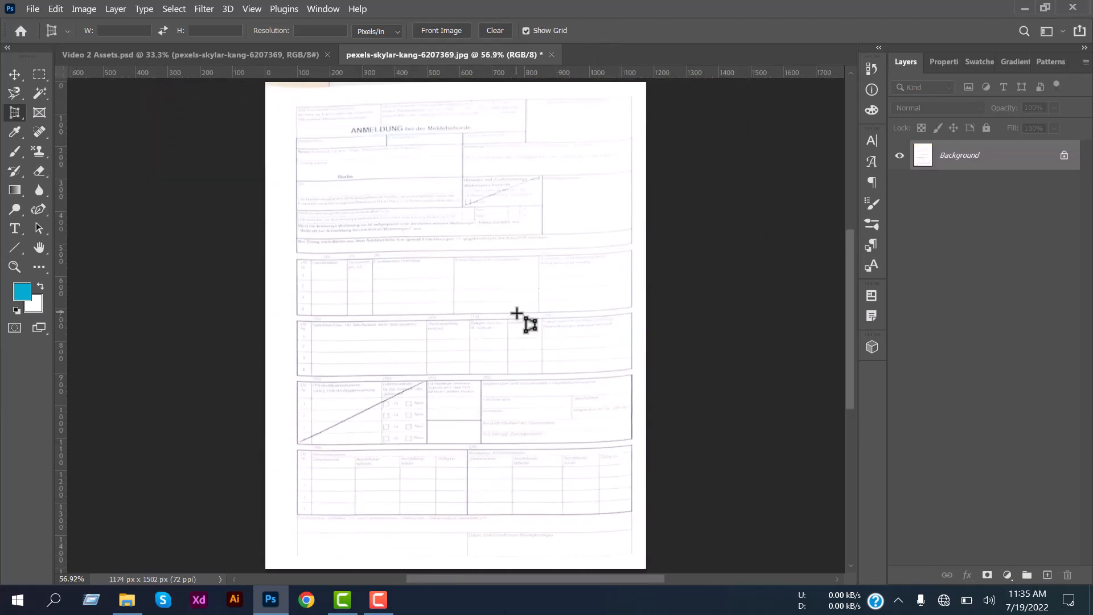
pyautogui.hotkey('ctrl', '-')
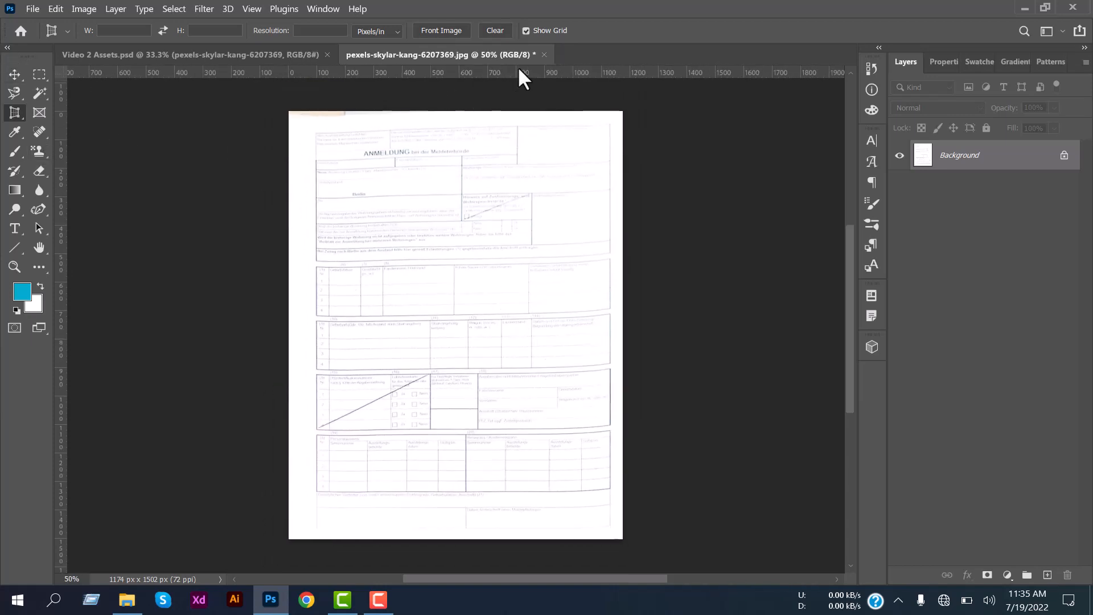
# Draw a slice across the form's upper header section with the Slice Tool, and select it with the Slice Select Tool
pyautogui.click(14, 112)
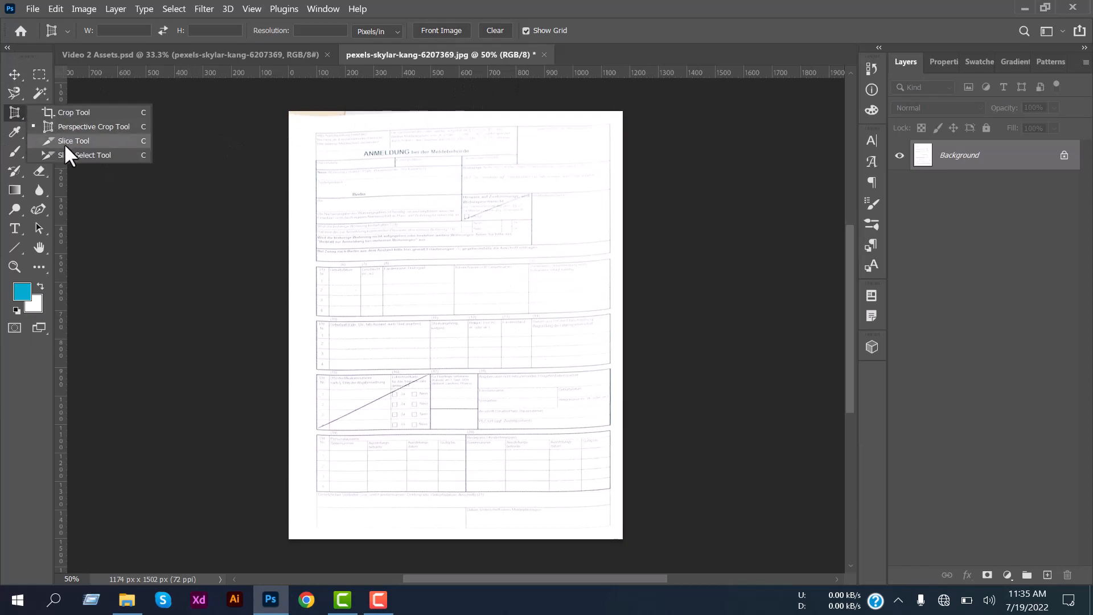
pyautogui.click(64, 141)
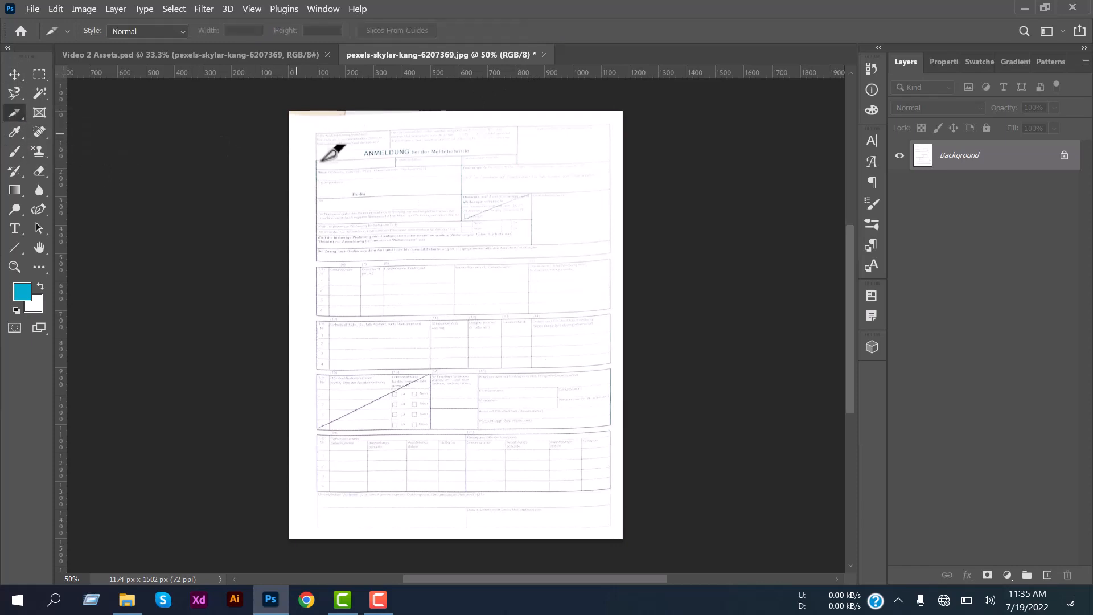
pyautogui.moveTo(296, 134); pyautogui.dragTo(616, 243)
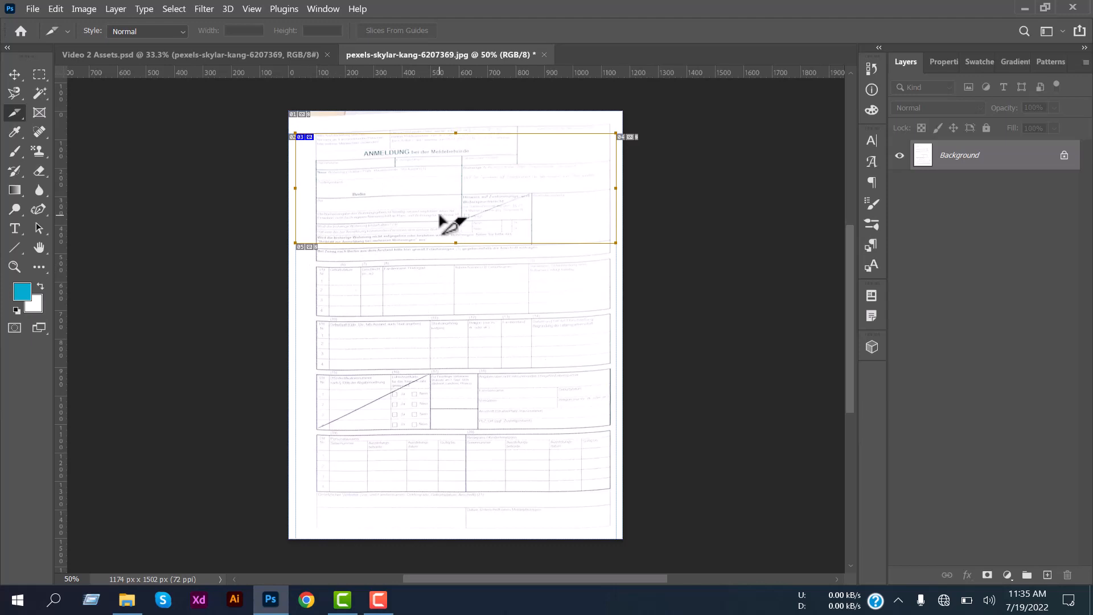
pyautogui.rightClick(13, 115)
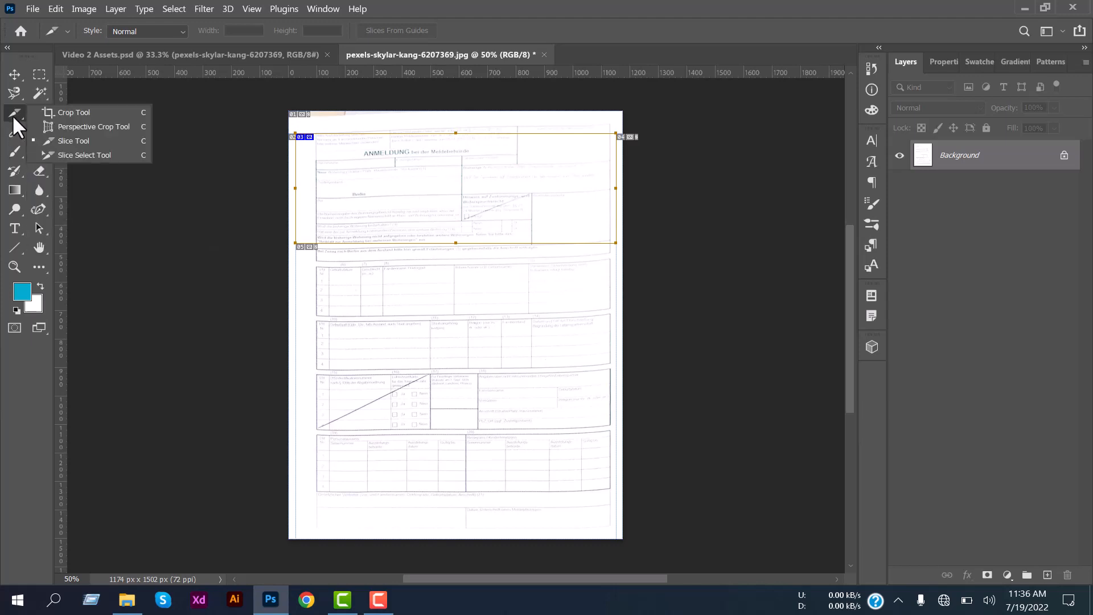
pyautogui.click(94, 155)
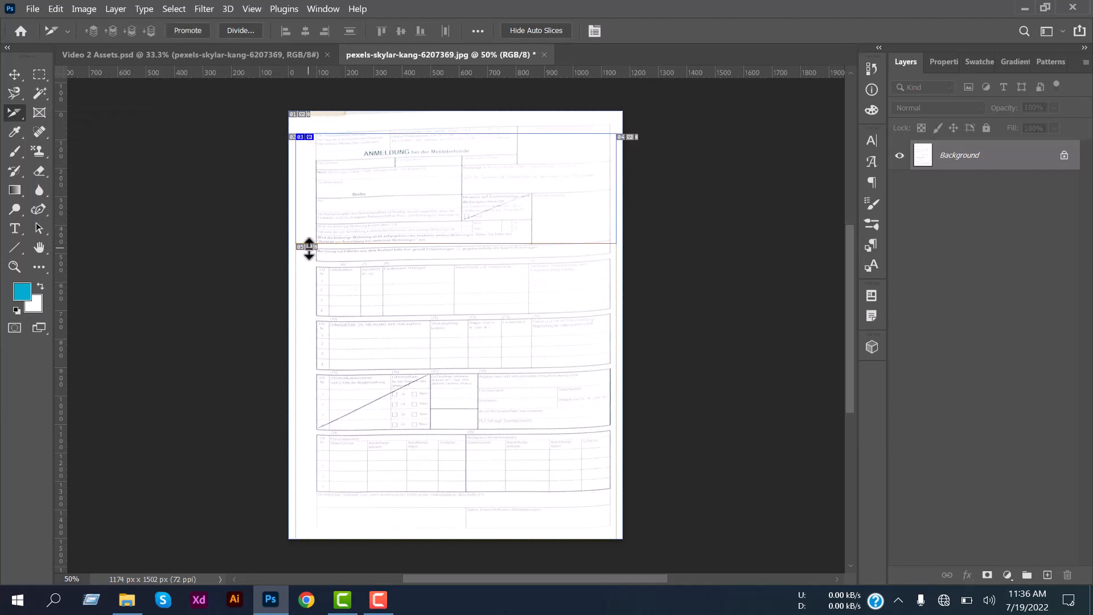
pyautogui.click(298, 137)
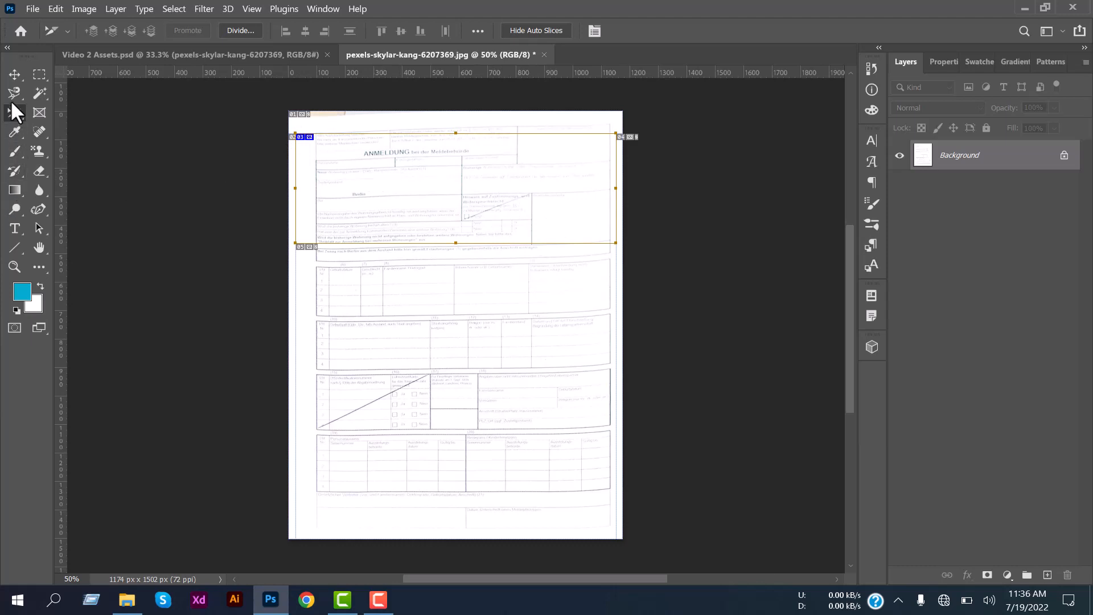
# Close the paper form photo without saving, and open the coffee cup photo from the Photos group, fitted to the window
pyautogui.click(38, 113)
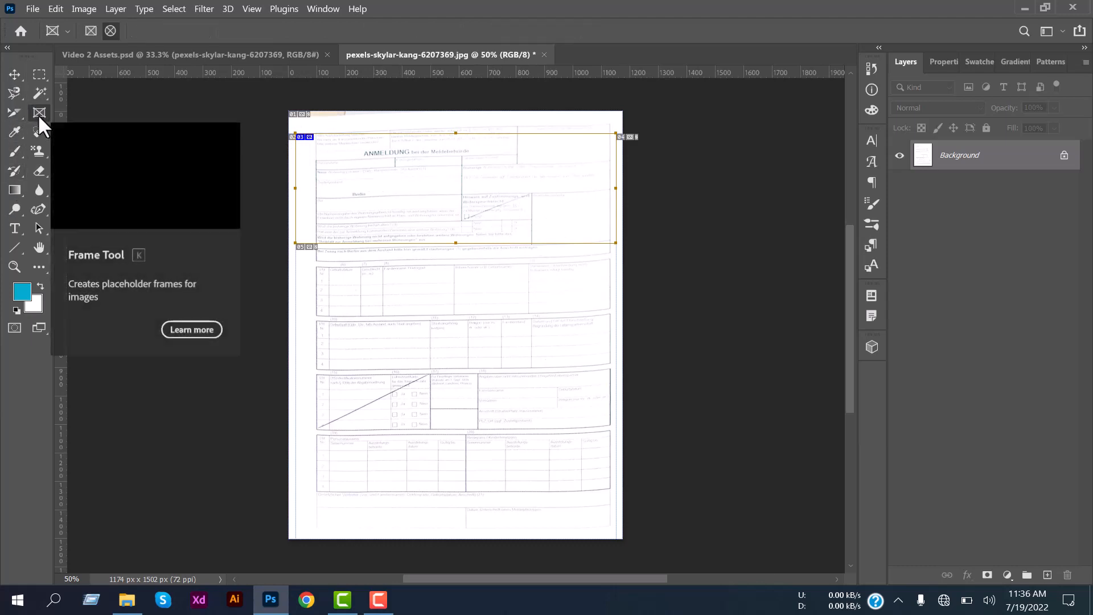
pyautogui.click(15, 74)
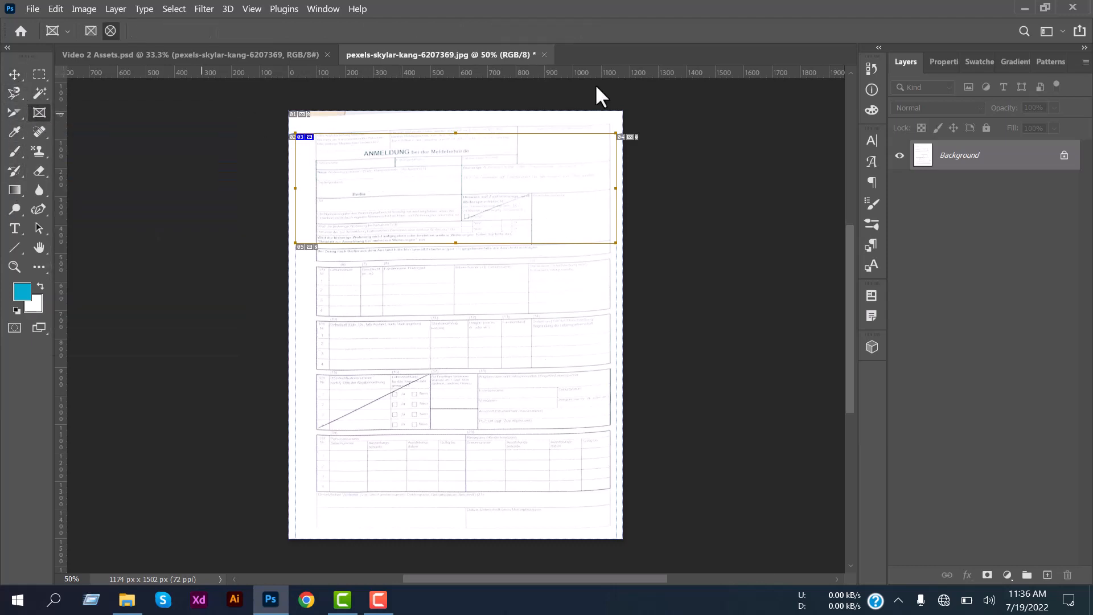
pyautogui.click(544, 54)
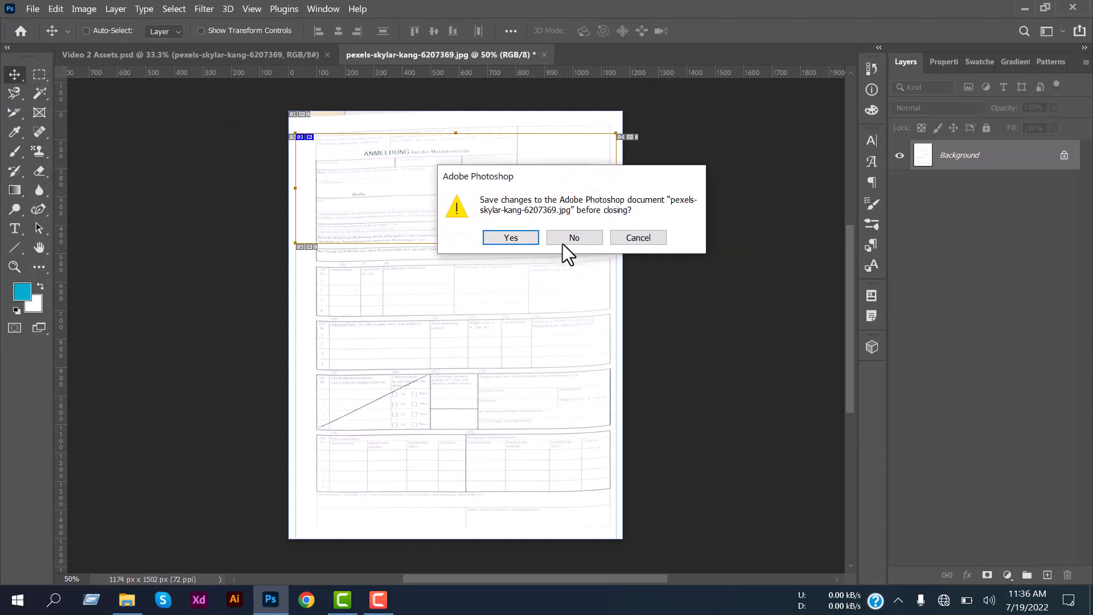
pyautogui.click(563, 243)
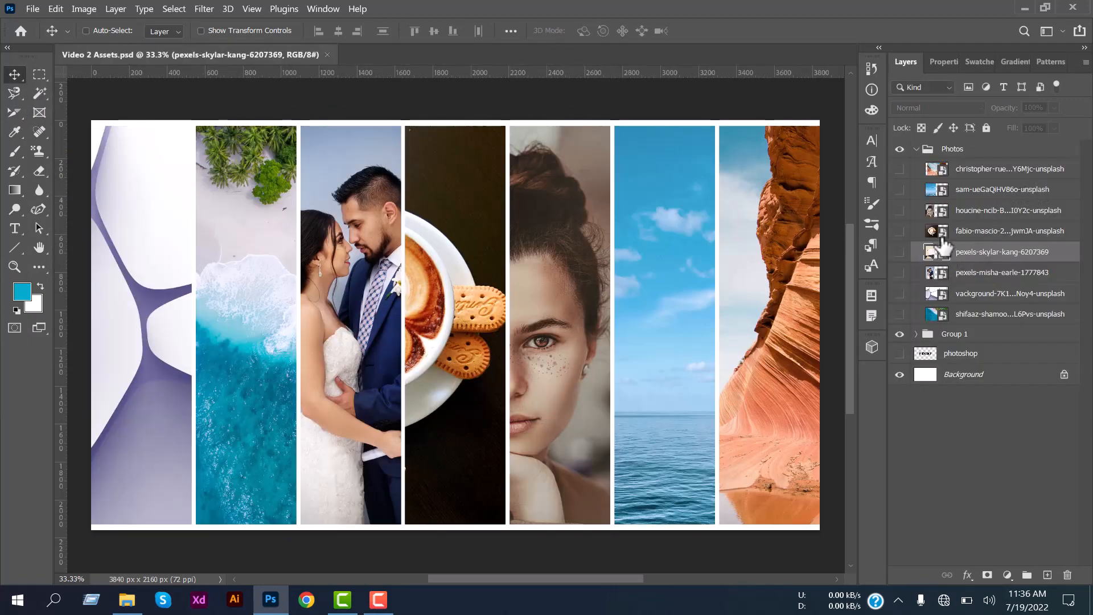
pyautogui.doubleClick(937, 231)
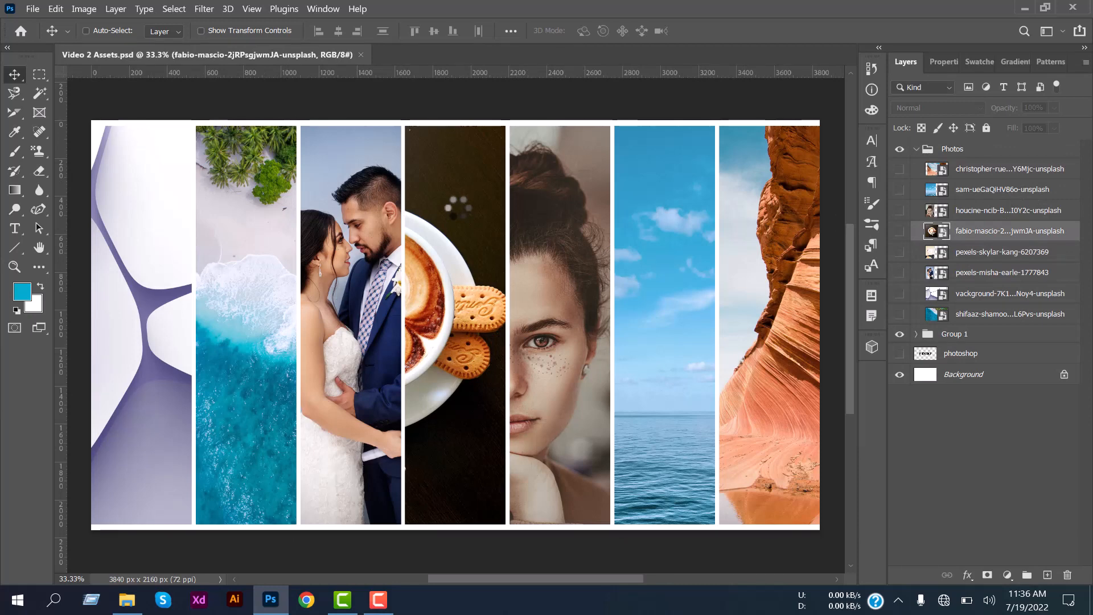
pyautogui.hotkey('ctrl', '0')
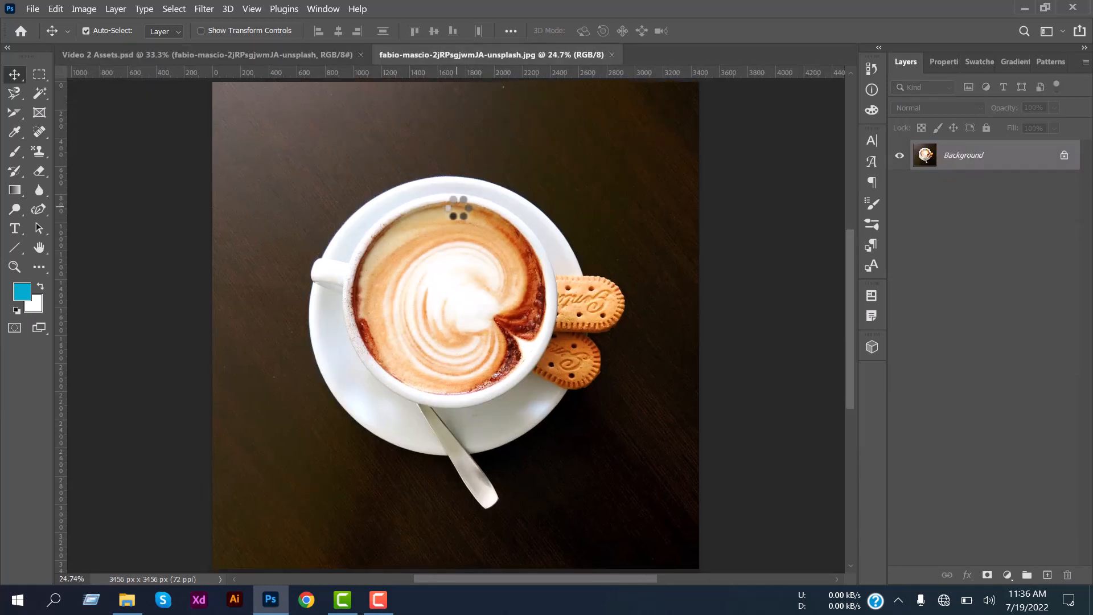
# Draw a circular placeholder frame over the coffee cup with the elliptical Frame Tool
pyautogui.click(39, 111)
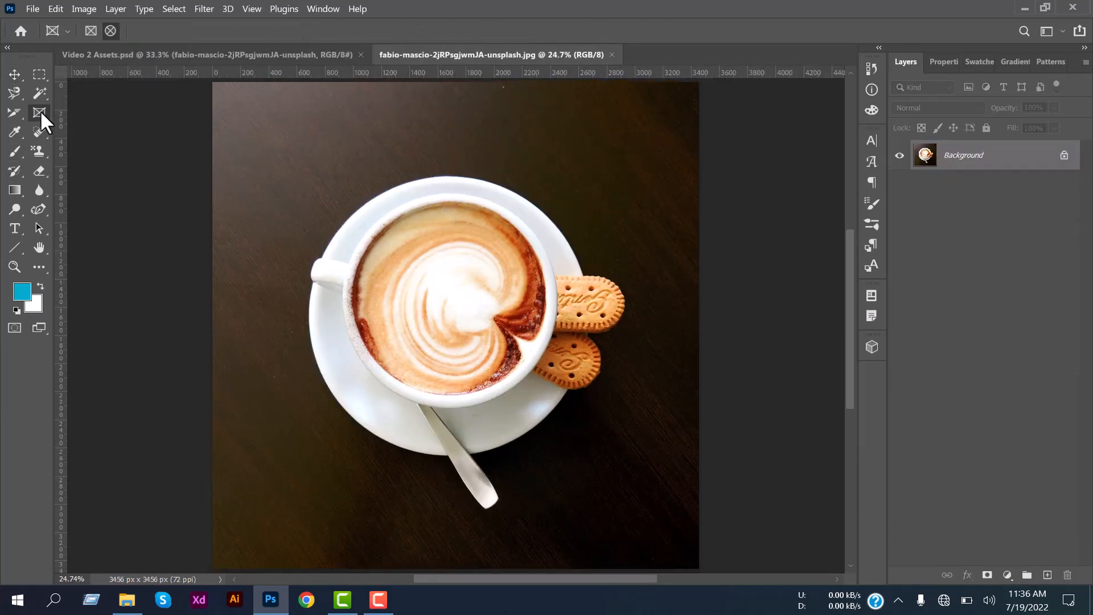
pyautogui.click(90, 32)
pyautogui.scroll(5, 373, 370)
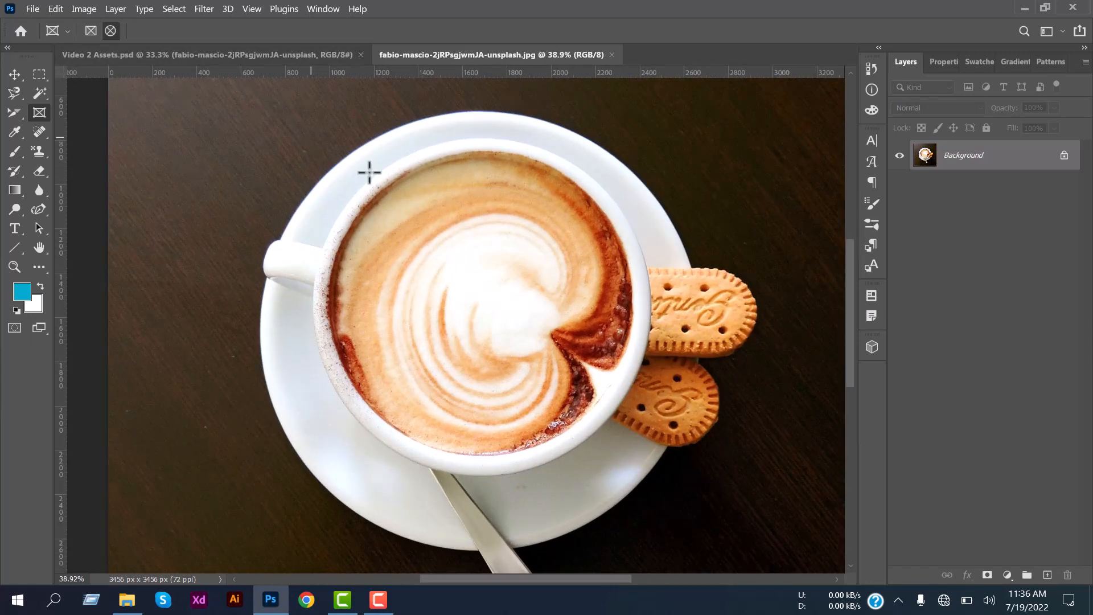
pyautogui.moveTo(310, 139); pyautogui.dragTo(722, 456)
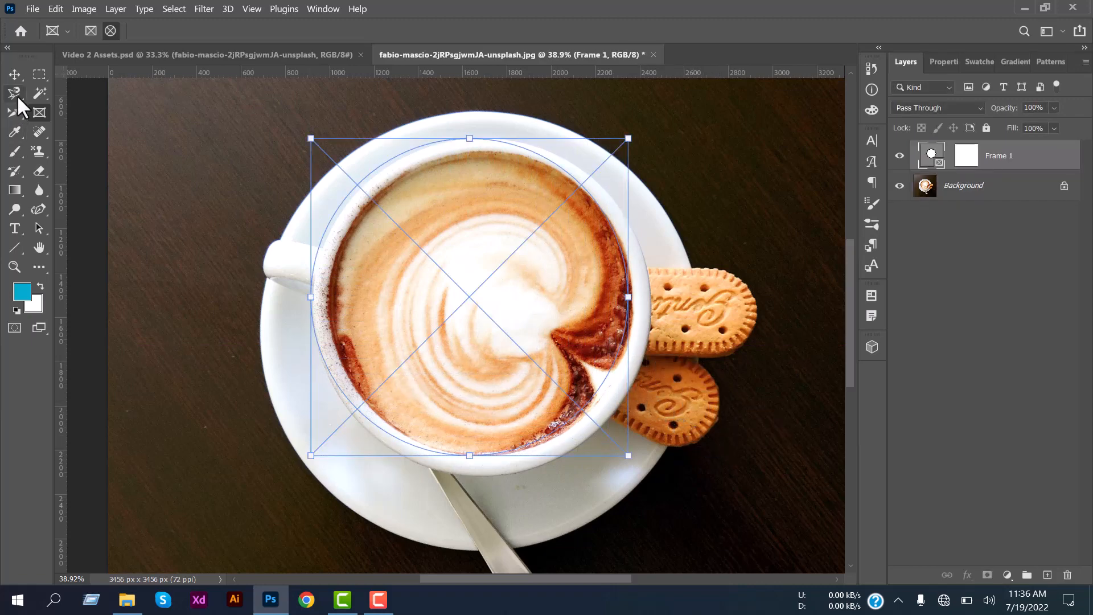
# Move the circular frame and adjust its edges so that it fits the coffee surface inside the cup rim
pyautogui.click(16, 75)
pyautogui.moveTo(469, 298); pyautogui.dragTo(485, 300)
pyautogui.moveTo(495, 144); pyautogui.dragTo(496, 153)
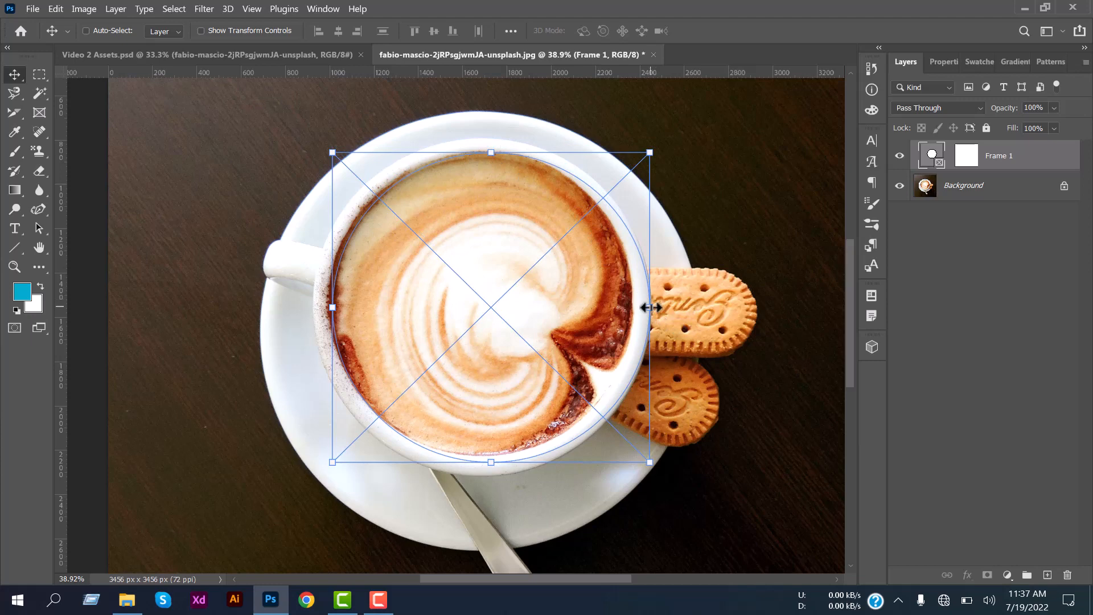
pyautogui.moveTo(650, 307); pyautogui.dragTo(635, 306)
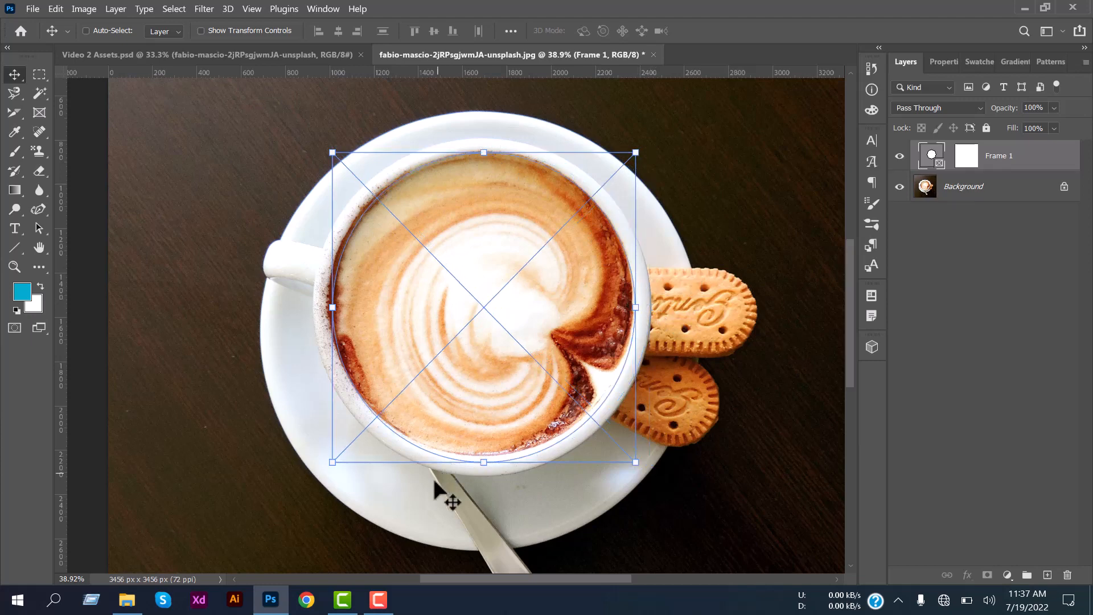
pyautogui.moveTo(483, 463); pyautogui.dragTo(481, 456)
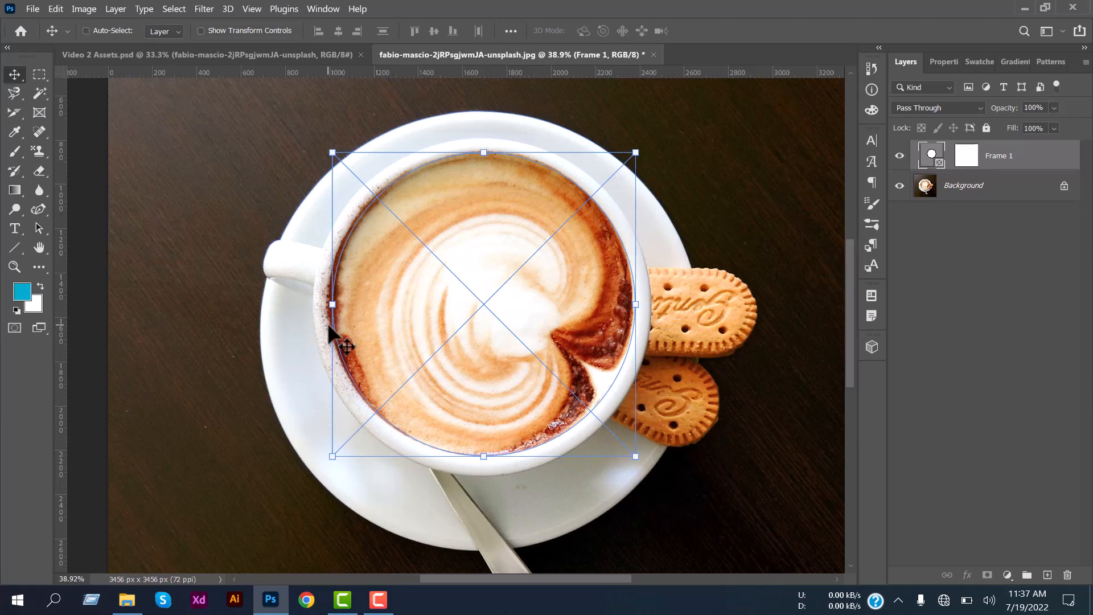
pyautogui.moveTo(329, 330); pyautogui.dragTo(325, 330)
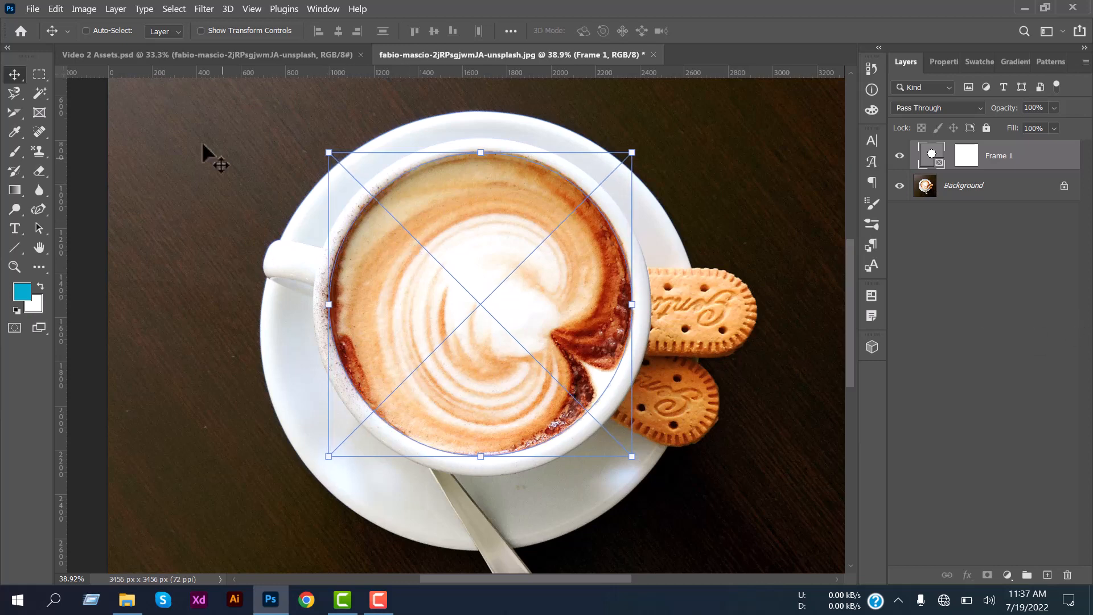
# Place the coffee beans photo patryk-gauza-vs0tzSHVcac-unsplash as an embedded image inside the circular frame, and deselect the frame
pyautogui.click(33, 9)
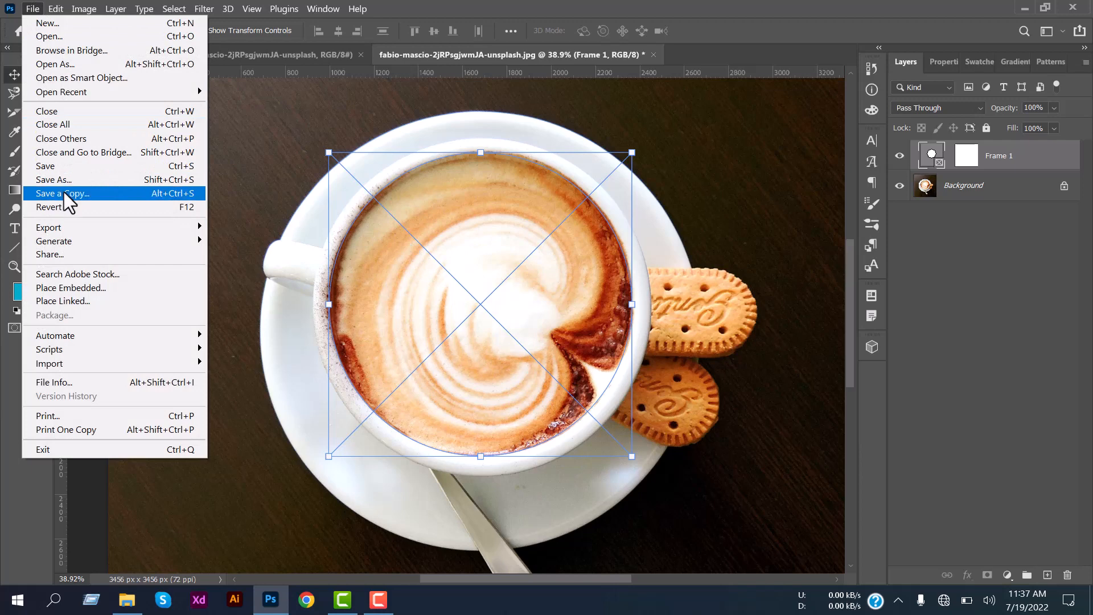
pyautogui.click(83, 289)
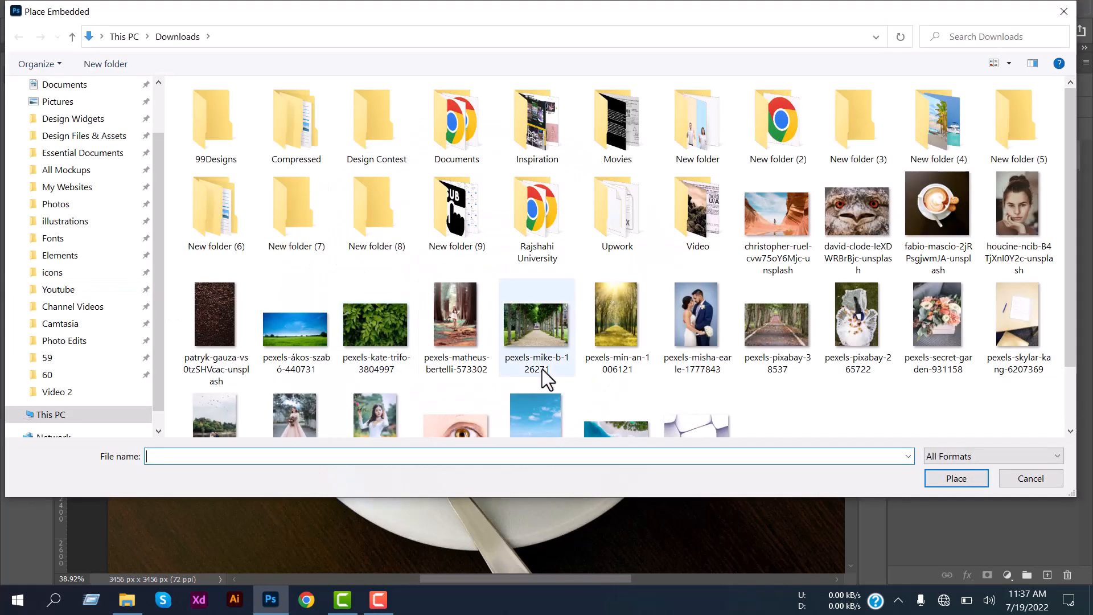
pyautogui.click(238, 339)
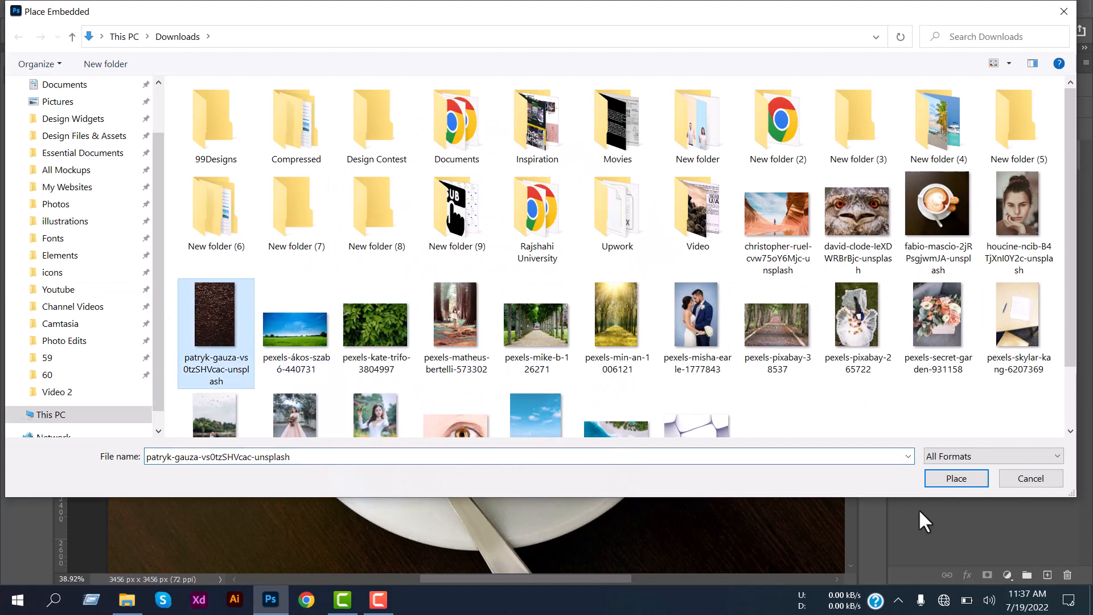
pyautogui.click(948, 479)
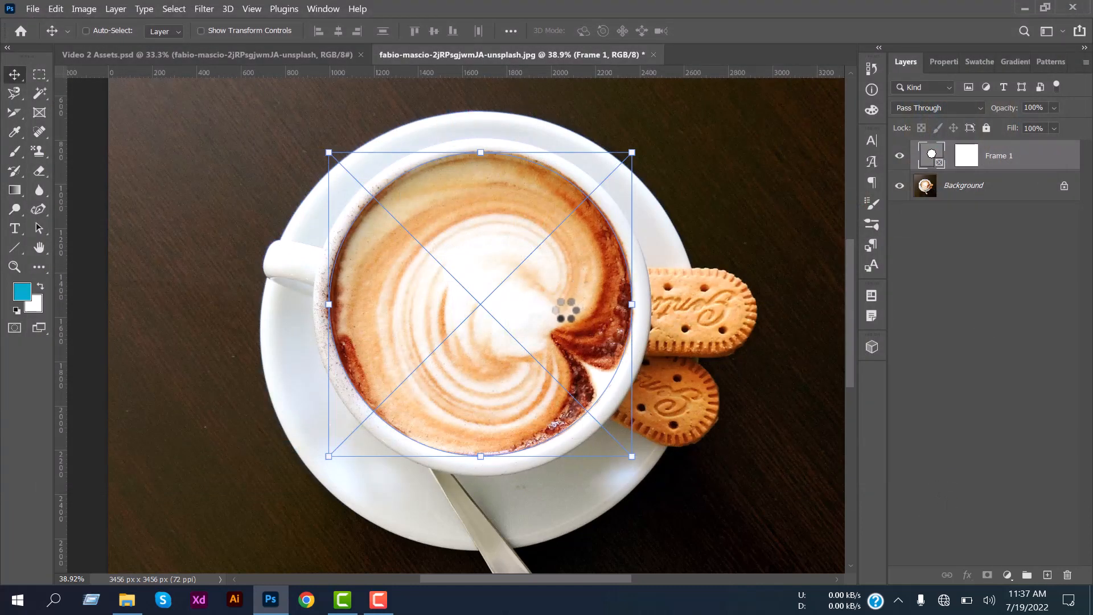
pyautogui.click(998, 336)
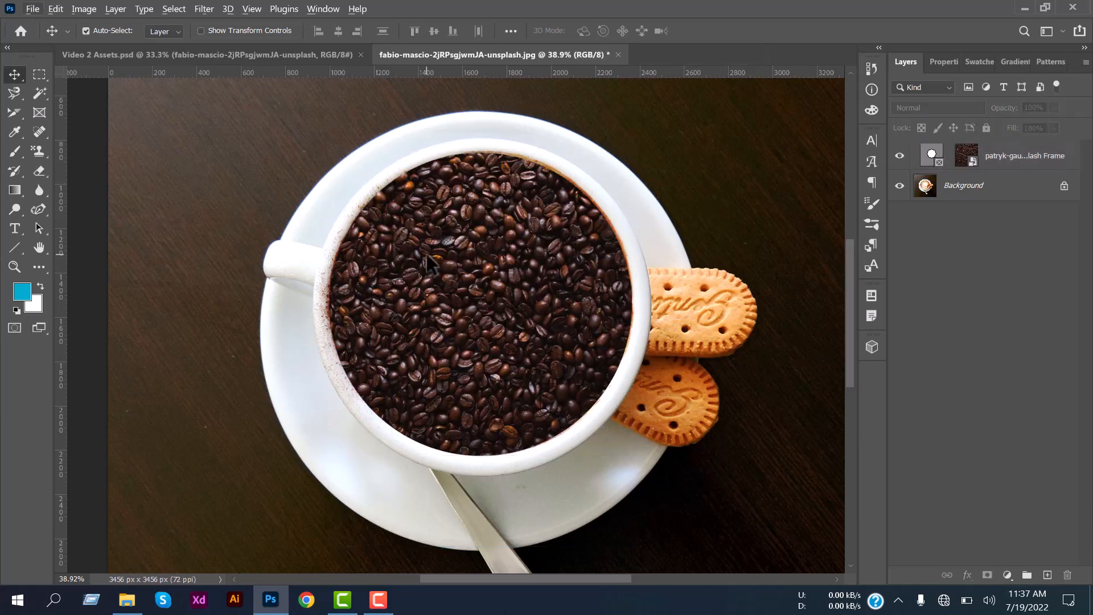
pyautogui.hotkey('ctrl', '0')
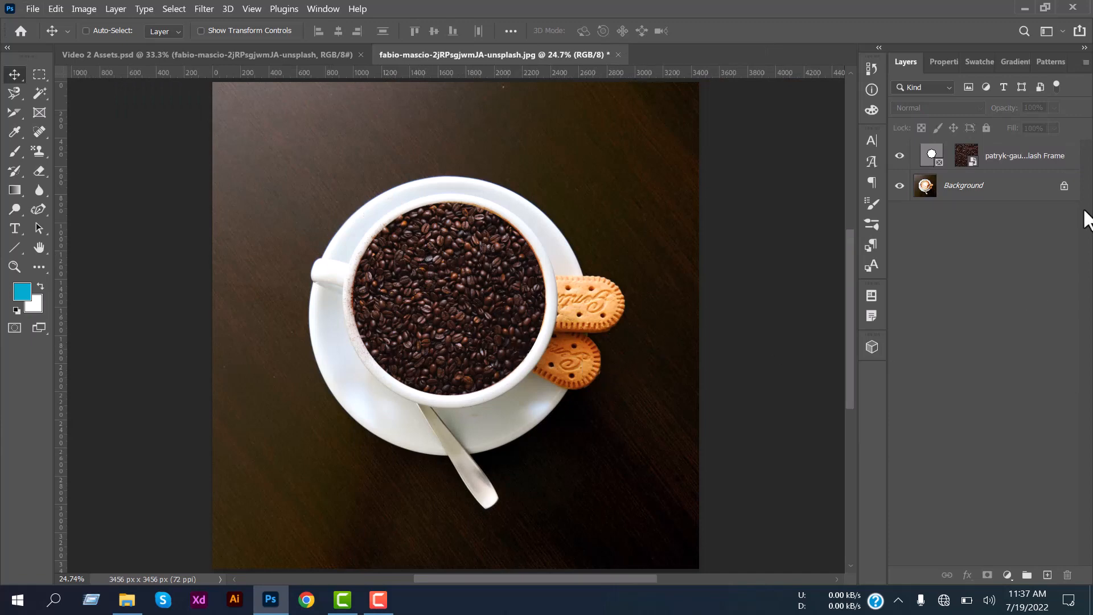
# Extend the coffee bean frame's right and top edges slightly outward so that it meets the cup rim, and deselect it
pyautogui.click(937, 159)
pyautogui.scroll(5, 555, 301)
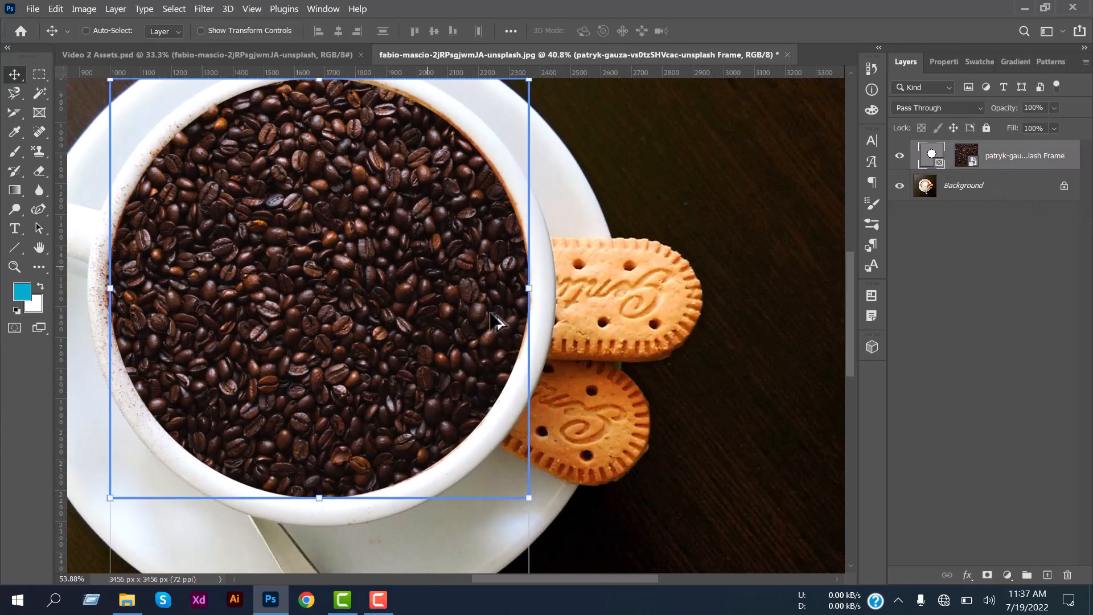
pyautogui.moveTo(535, 290); pyautogui.dragTo(542, 288)
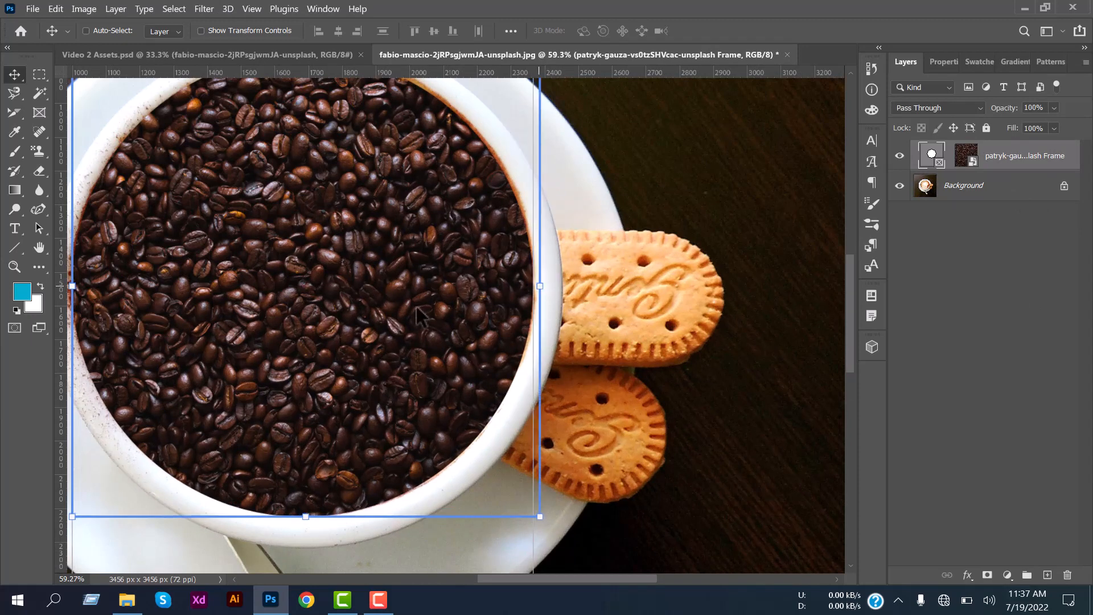
pyautogui.scroll(1, 422, 316)
pyautogui.moveTo(305, 91); pyautogui.dragTo(306, 82)
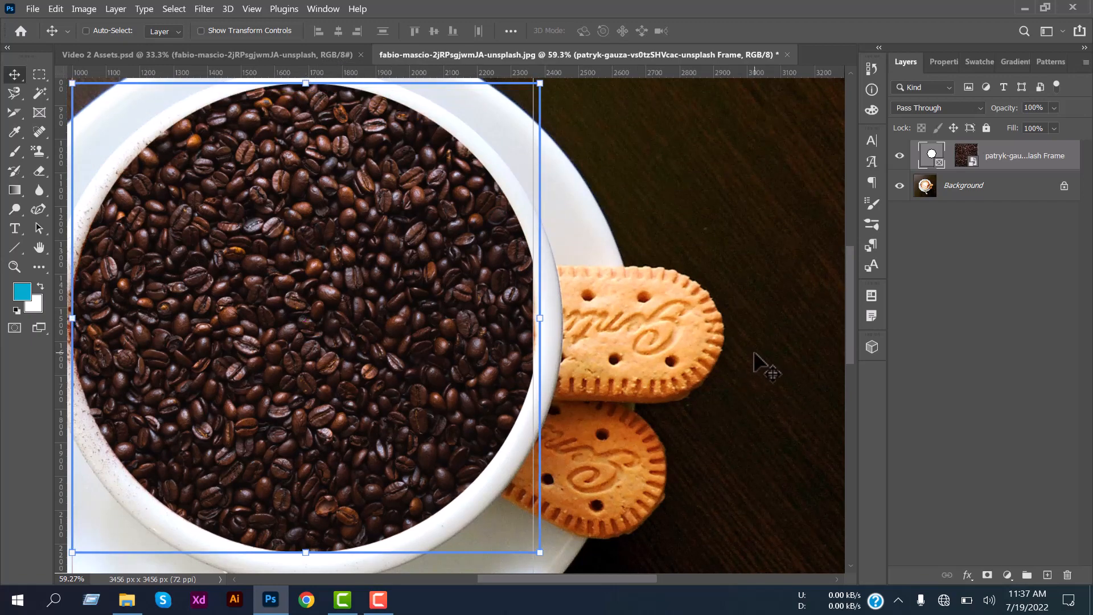
pyautogui.hotkey('ctrl', '0')
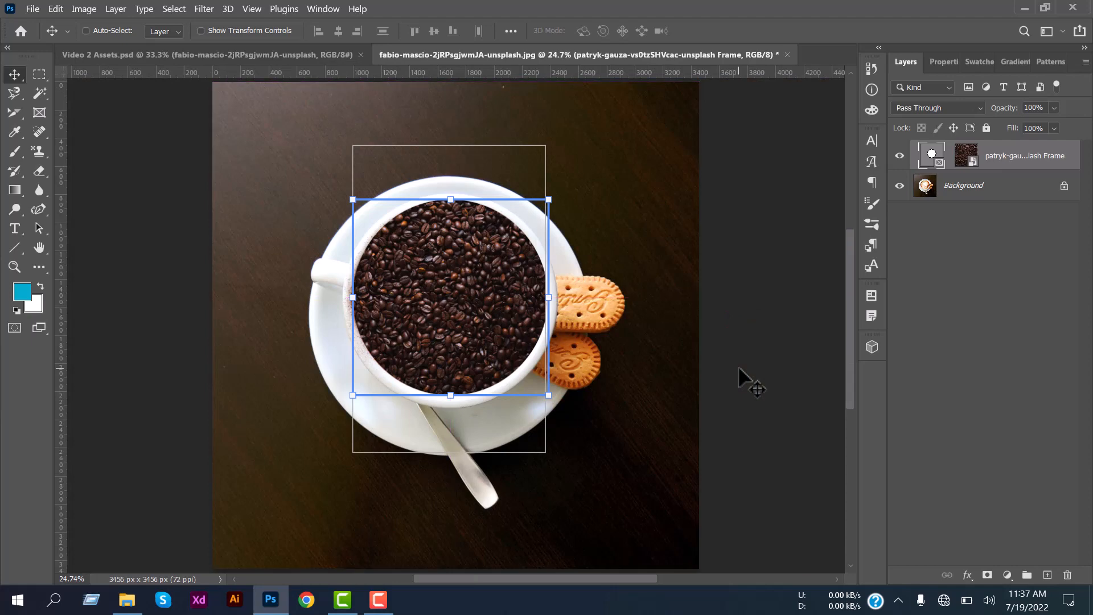
pyautogui.click(949, 323)
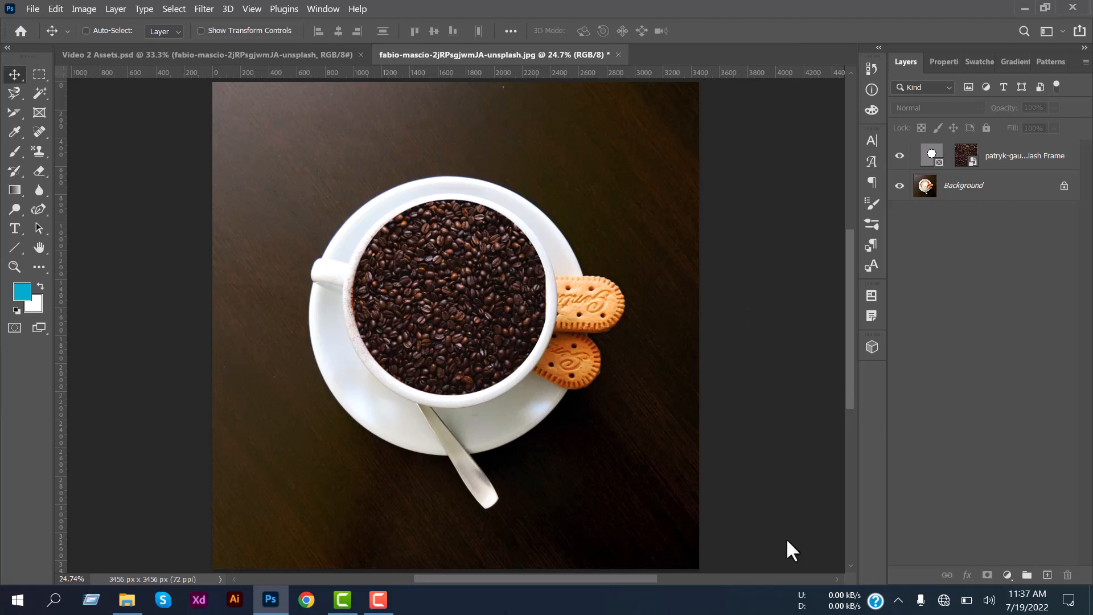
# Switch to the Eyedropper Tool and open the aerial beach photo from the Photos group
pyautogui.press('k')
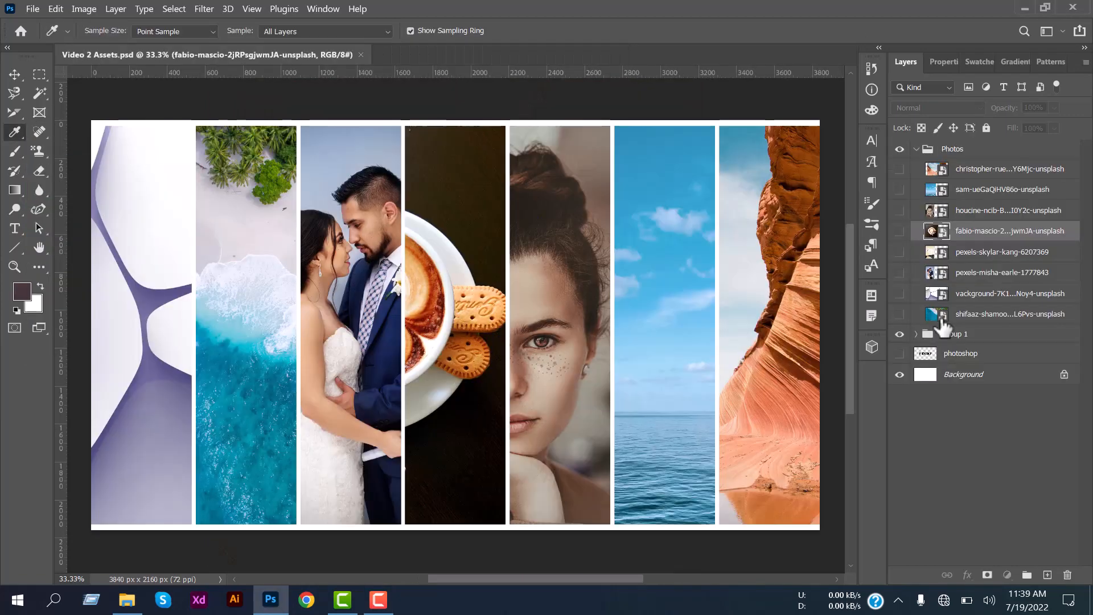
pyautogui.click(940, 318)
pyautogui.doubleClick(939, 314)
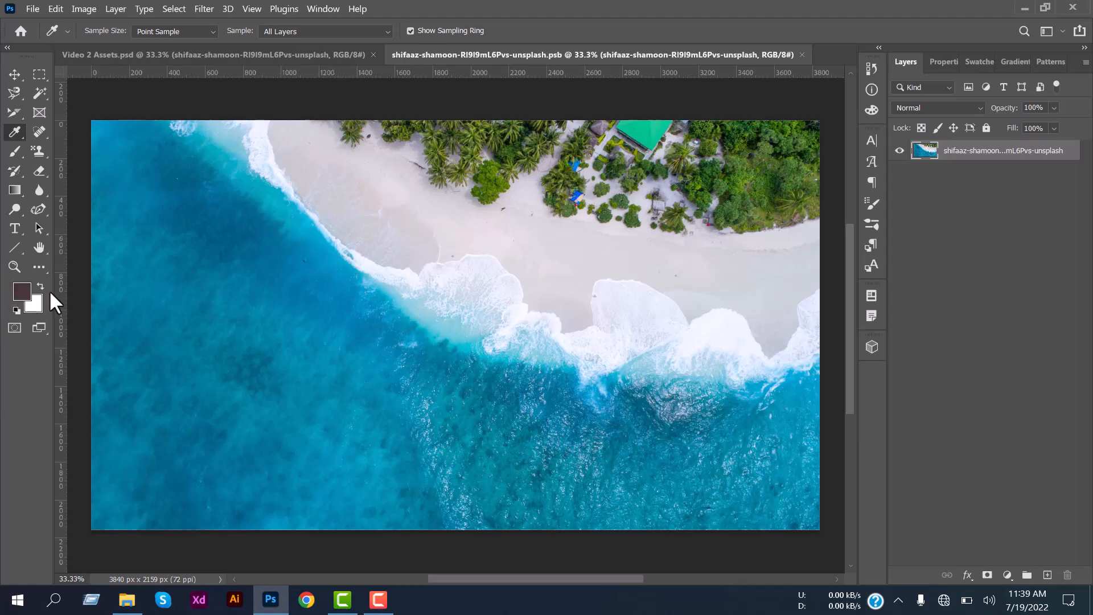
# Sample foreground colours with the Eyedropper Tool from the palms, sea, sand and foam, ending on the green roof
pyautogui.click(491, 188)
pyautogui.click(300, 274)
pyautogui.click(215, 152)
pyautogui.moveTo(208, 146); pyautogui.dragTo(244, 178)
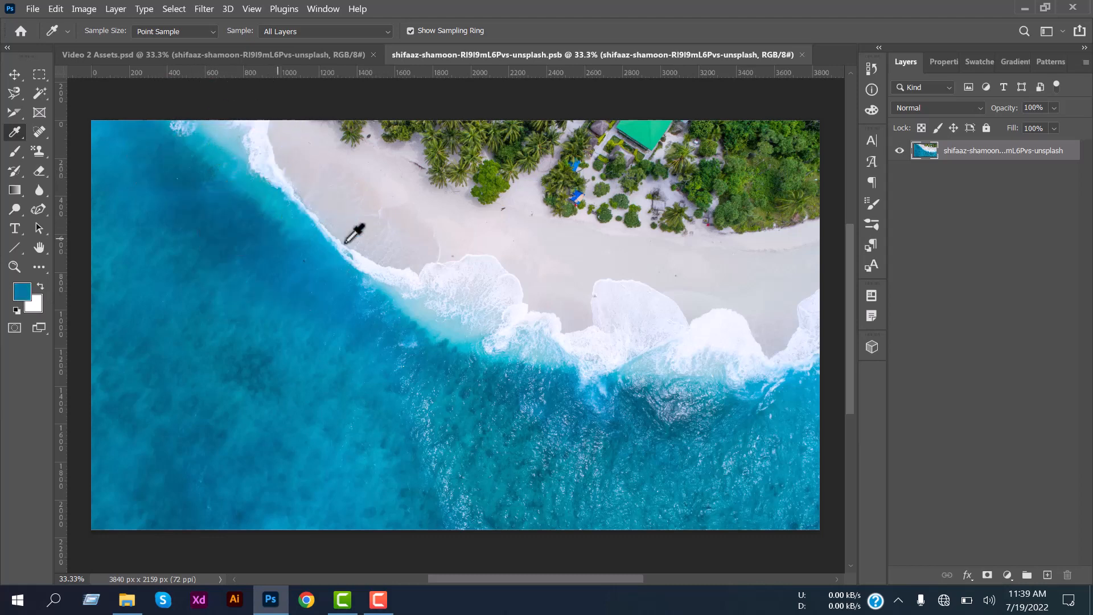
pyautogui.click(530, 245)
pyautogui.click(495, 281)
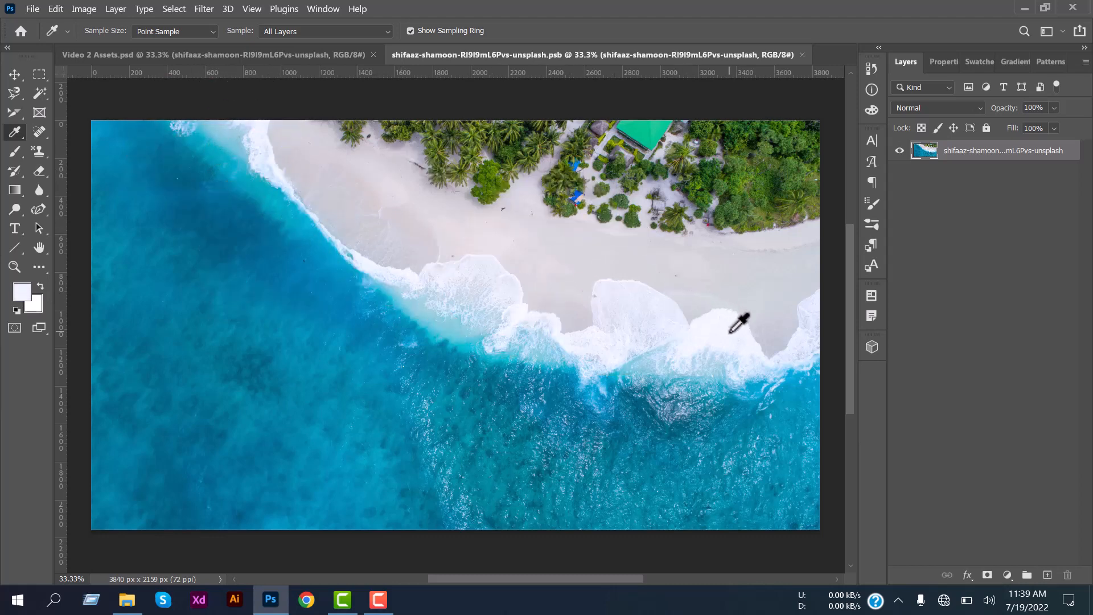
pyautogui.click(155, 300)
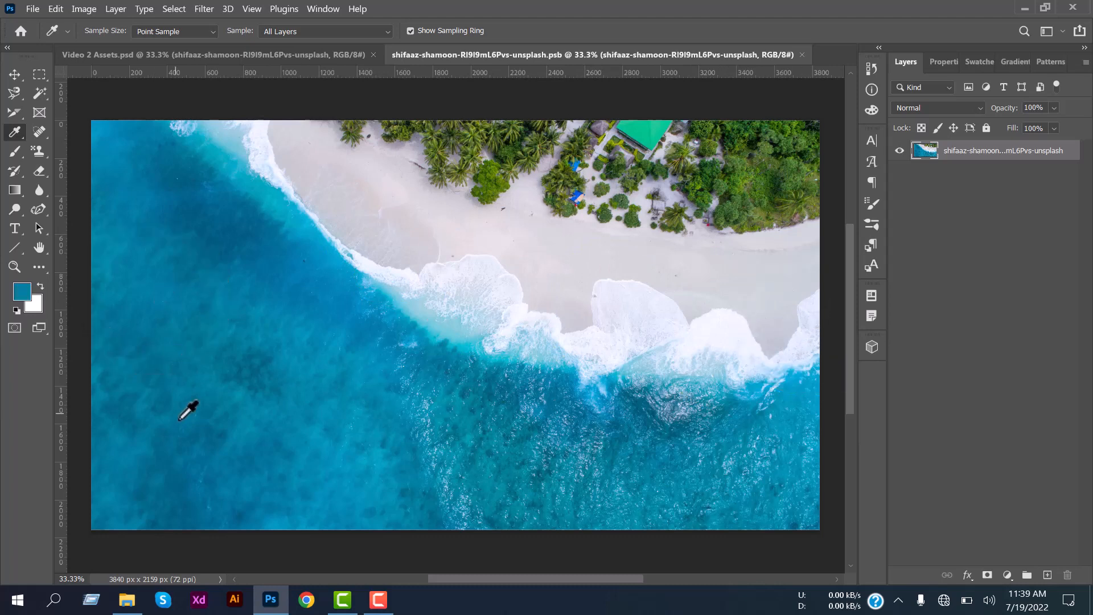
pyautogui.click(180, 425)
pyautogui.click(371, 472)
pyautogui.click(649, 136)
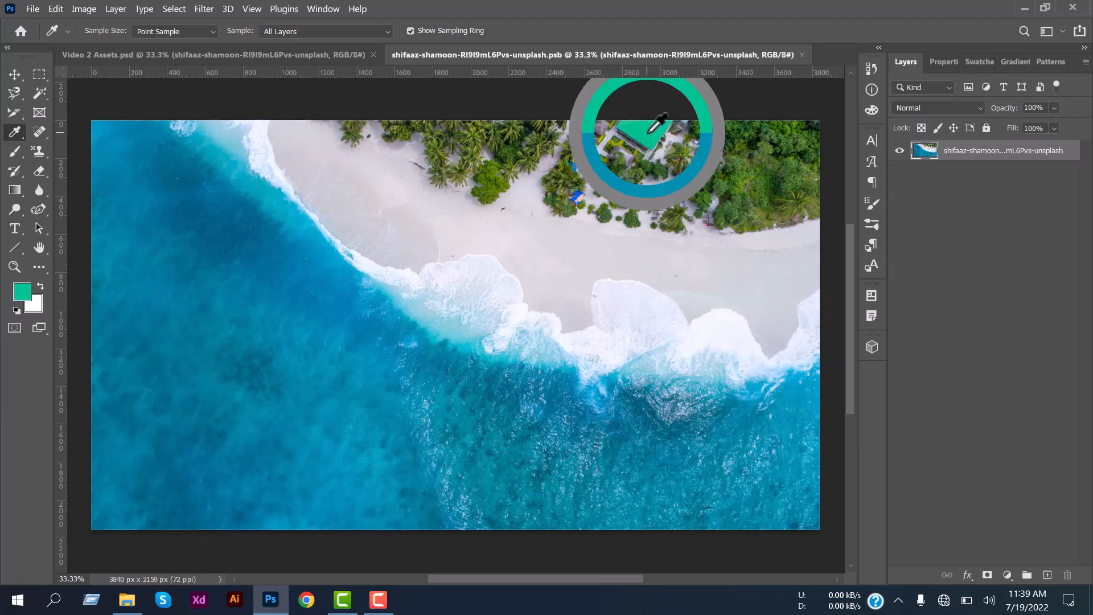
# Place a colour sampler point on the green roof with the Color Sampler Tool, and collapse the Info readout
pyautogui.rightClick(16, 132)
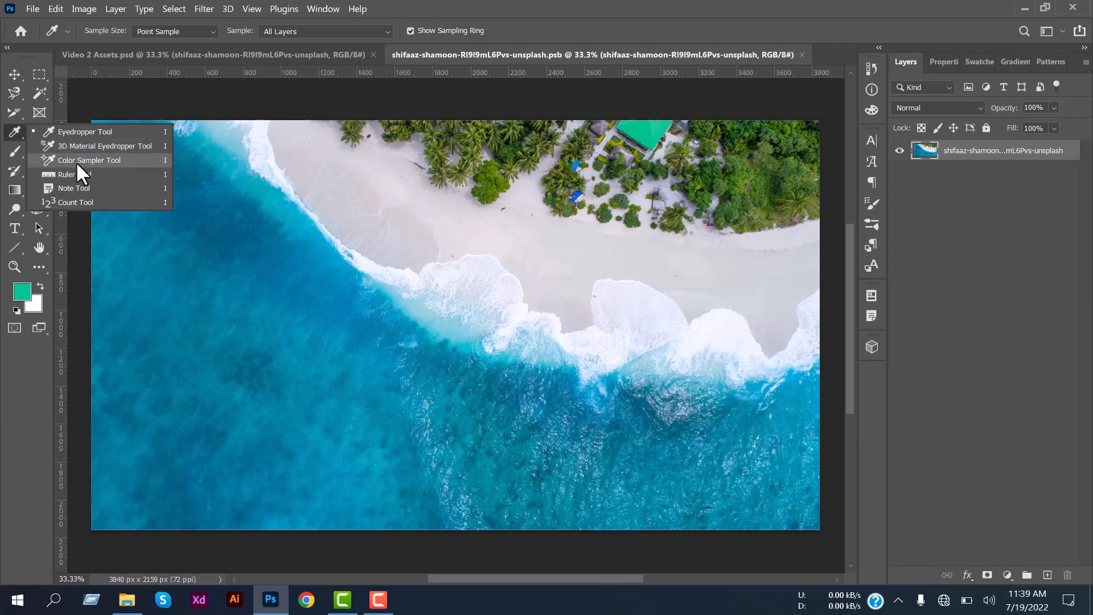
pyautogui.click(76, 159)
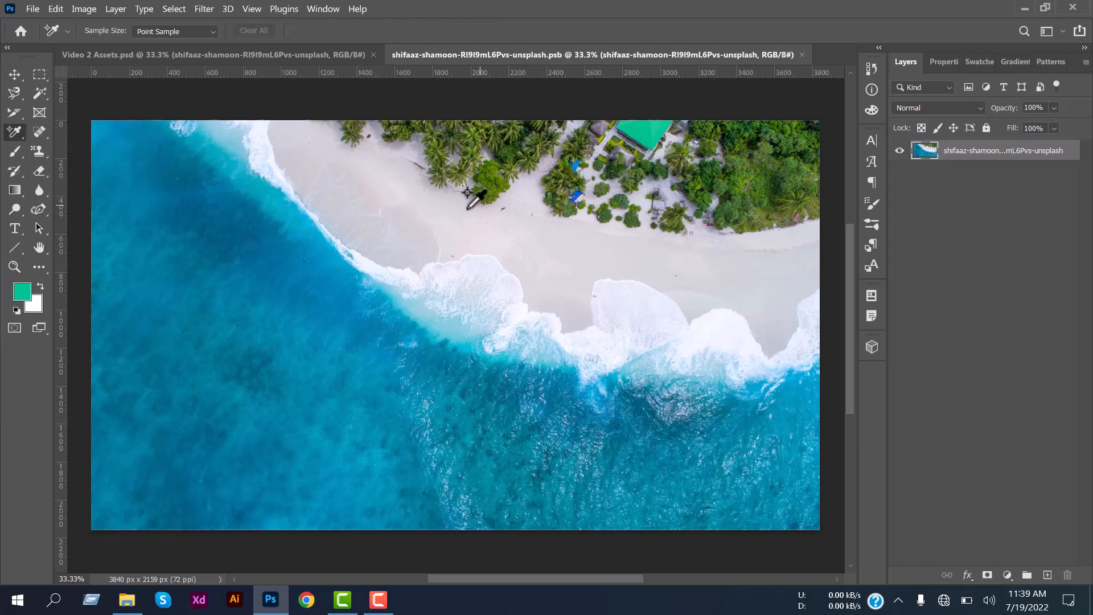
pyautogui.click(644, 139)
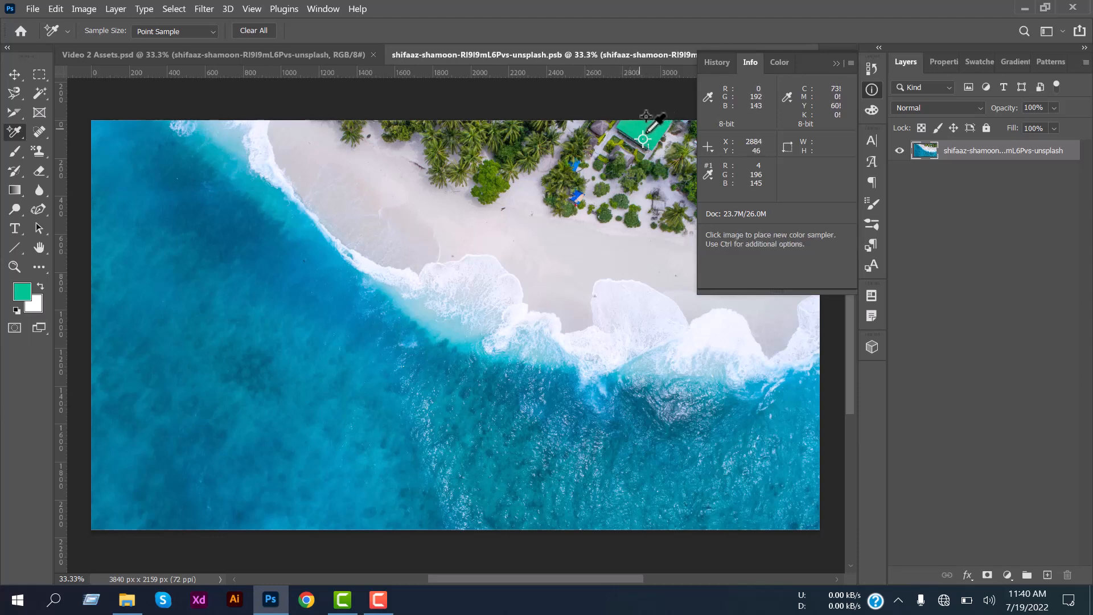
pyautogui.click(871, 88)
# Choose the Ruler Tool and close the beach photo without saving it
pyautogui.rightClick(11, 135)
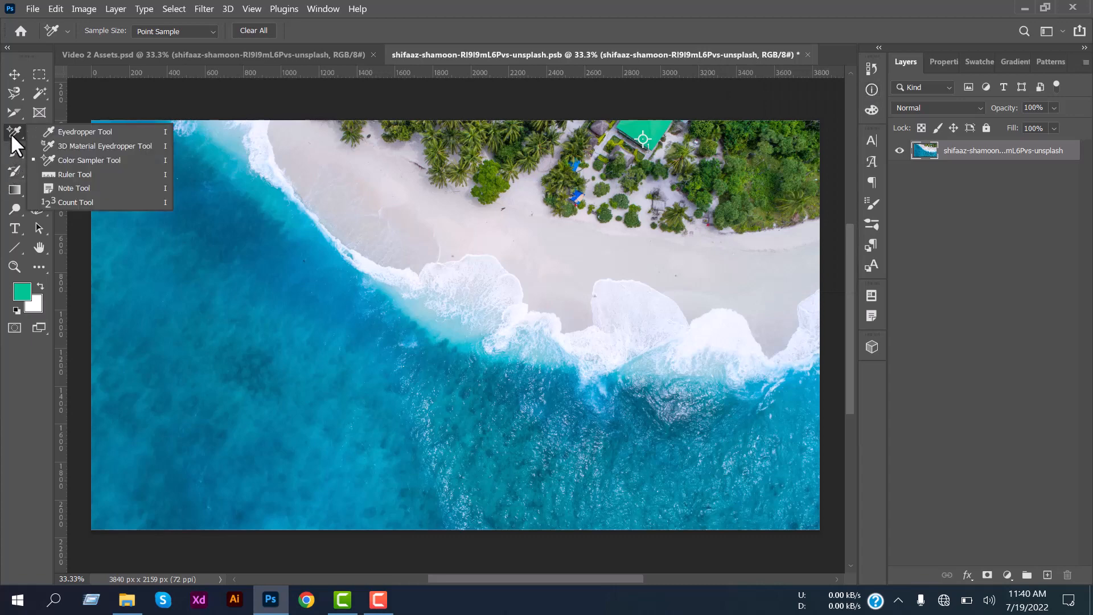
pyautogui.click(64, 172)
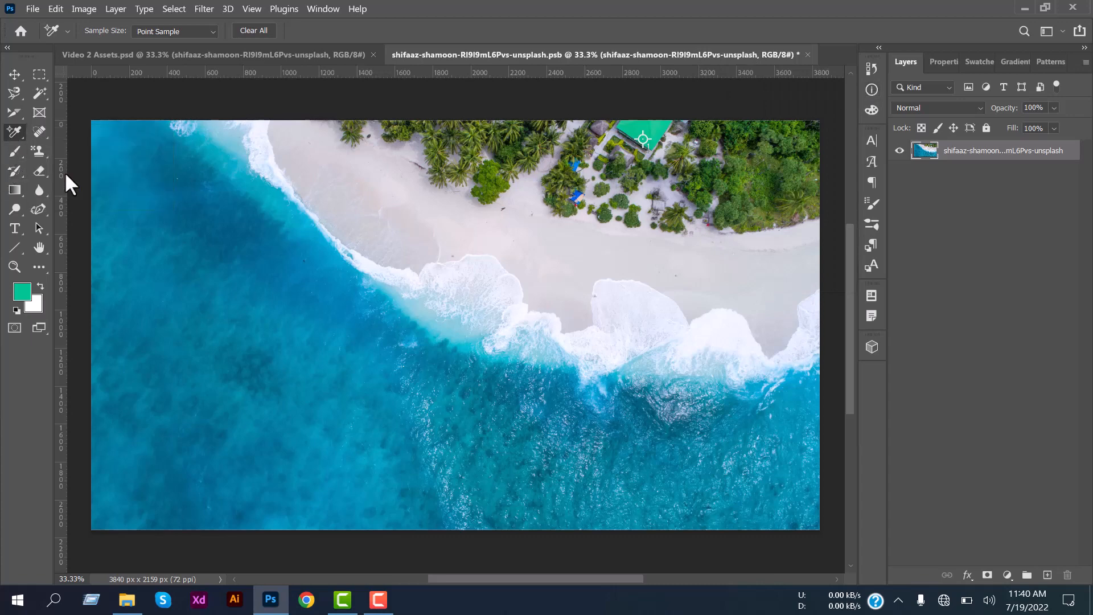
pyautogui.click(807, 55)
pyautogui.click(572, 237)
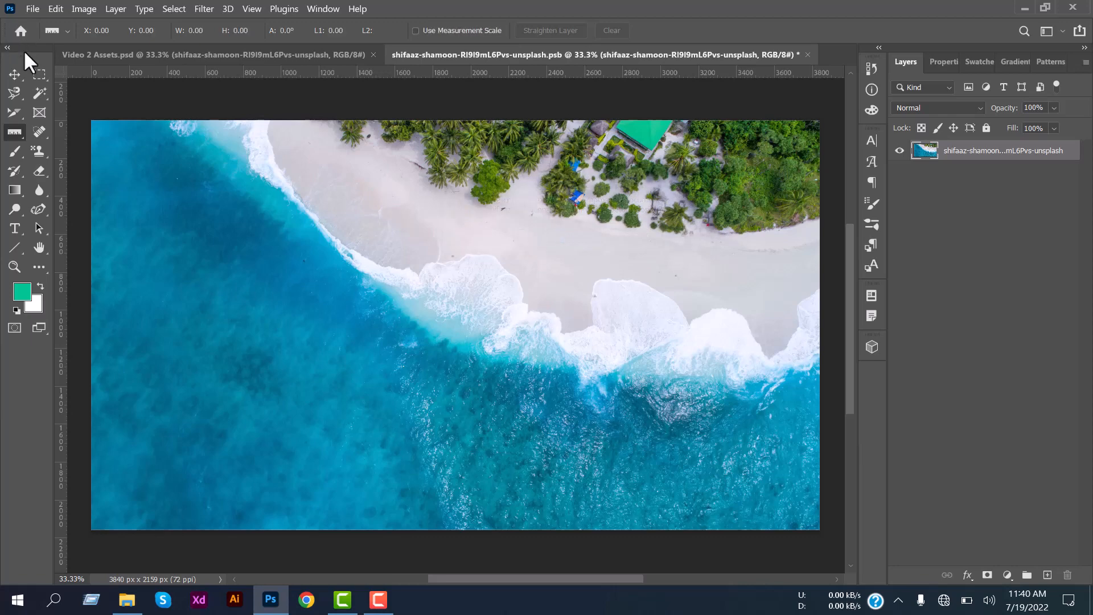
# Select the sea and sky strip with the Move Tool, collapse its layer groups, and open the sea and sky photo from the Photos group
pyautogui.click(14, 74)
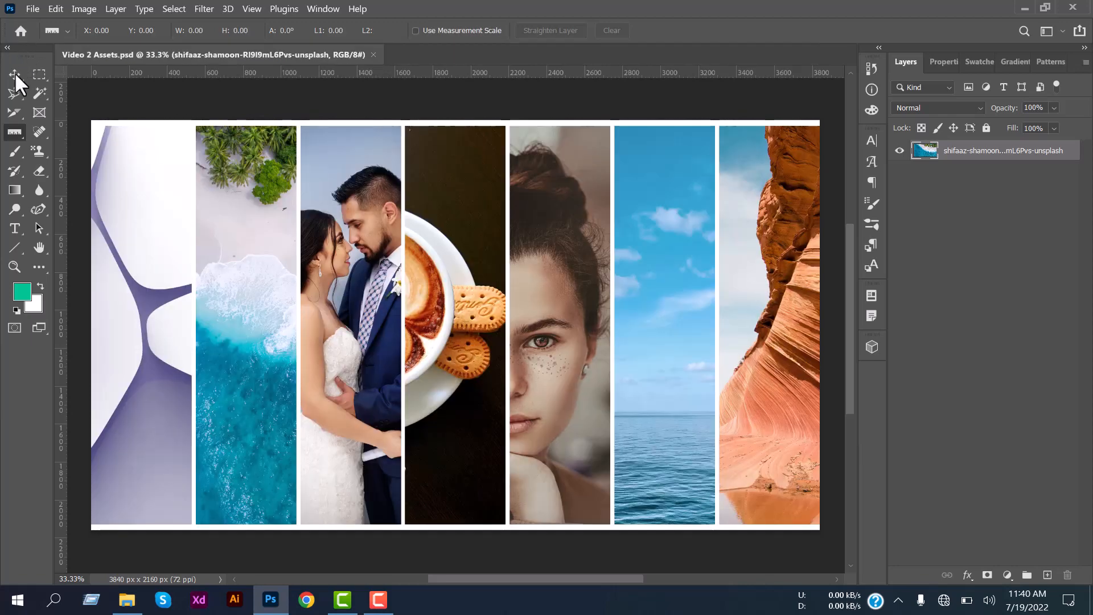
pyautogui.keyDown('ctrl'); pyautogui.click(626, 305); pyautogui.keyUp('ctrl')
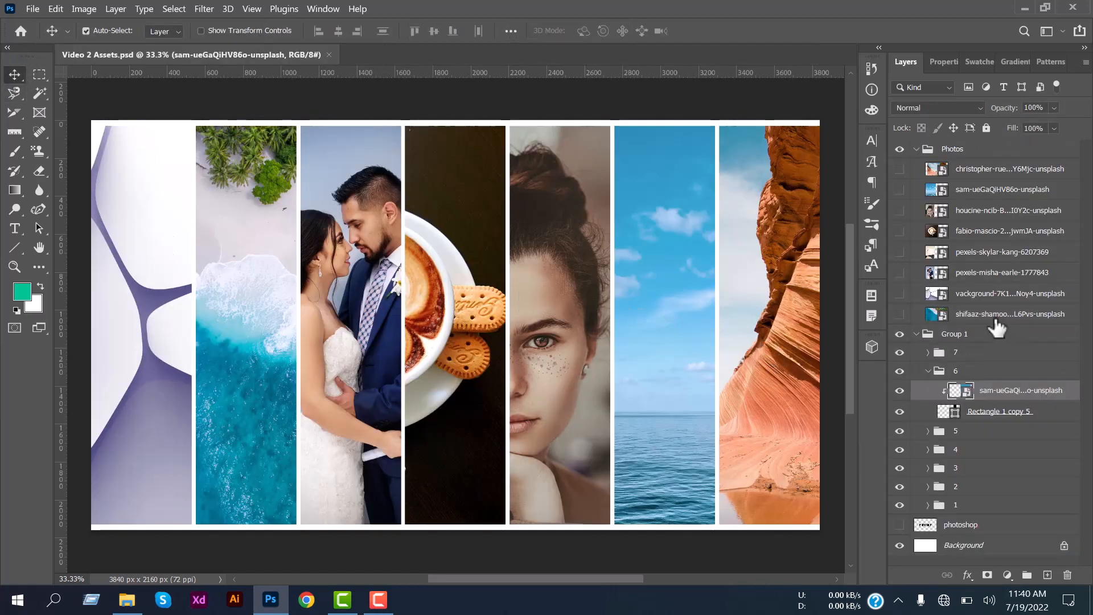
pyautogui.click(928, 371)
pyautogui.click(929, 336)
pyautogui.doubleClick(939, 191)
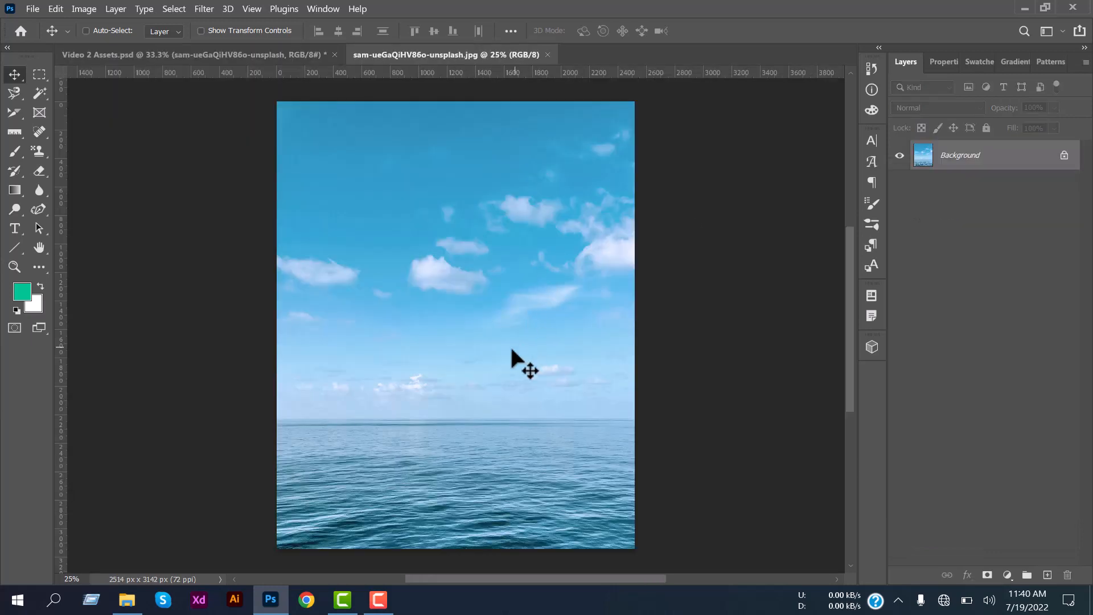
# Unlock the sea photo's background layer and rotate it about 30° counterclockwise so that the horizon is tilted
pyautogui.scroll(-1, 507, 297)
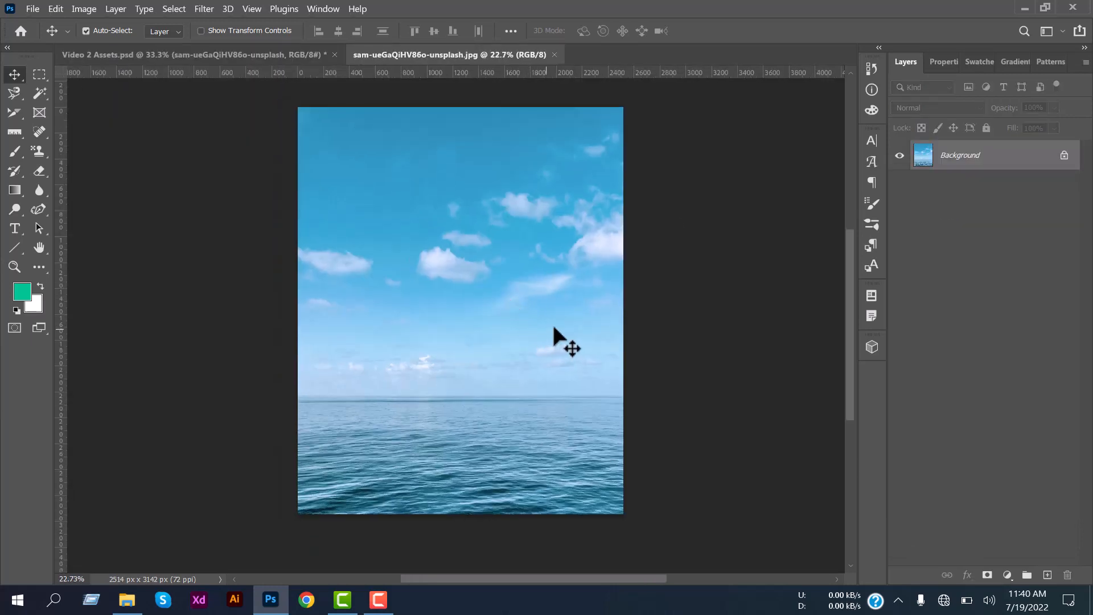
pyautogui.click(1064, 155)
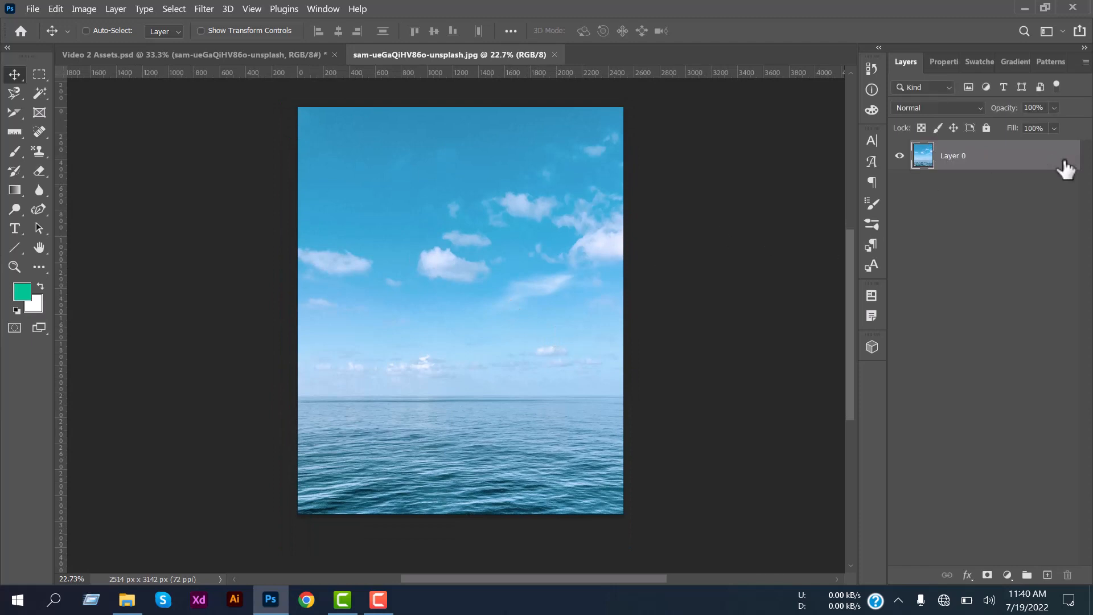
pyautogui.scroll(-1, 473, 350)
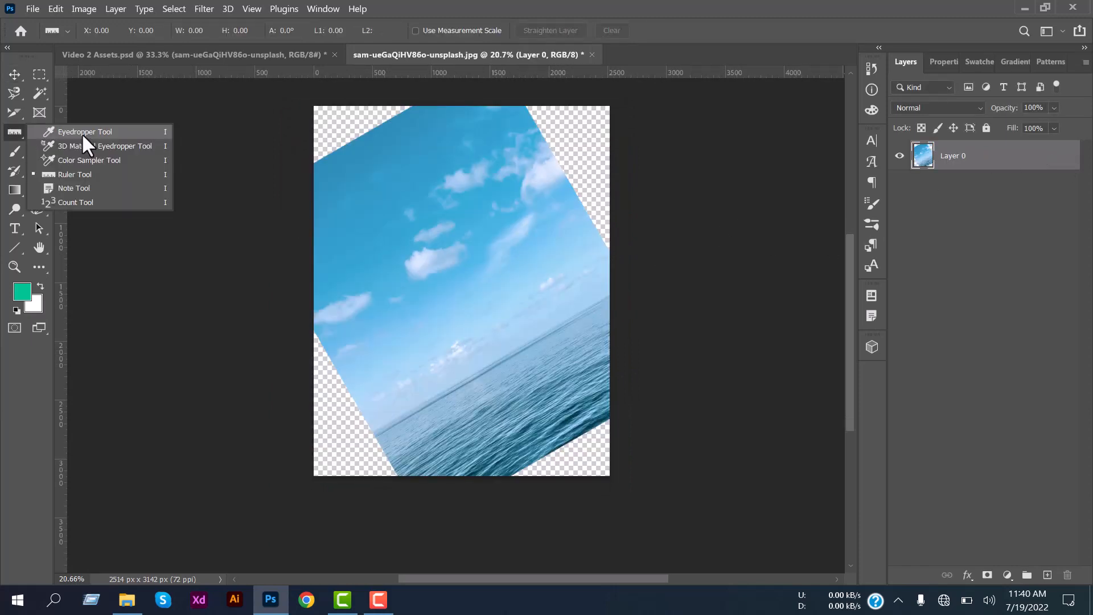
# Draw a ruler line along the tilted horizon with the Ruler Tool, and straighten the layer to it
pyautogui.click(71, 175)
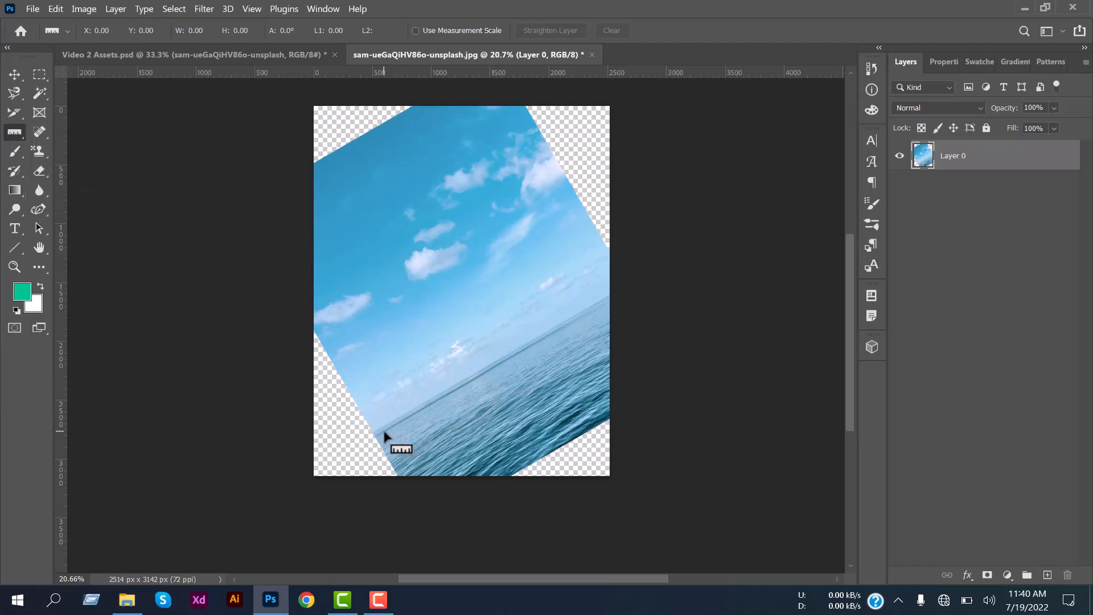
pyautogui.moveTo(384, 431); pyautogui.dragTo(605, 305)
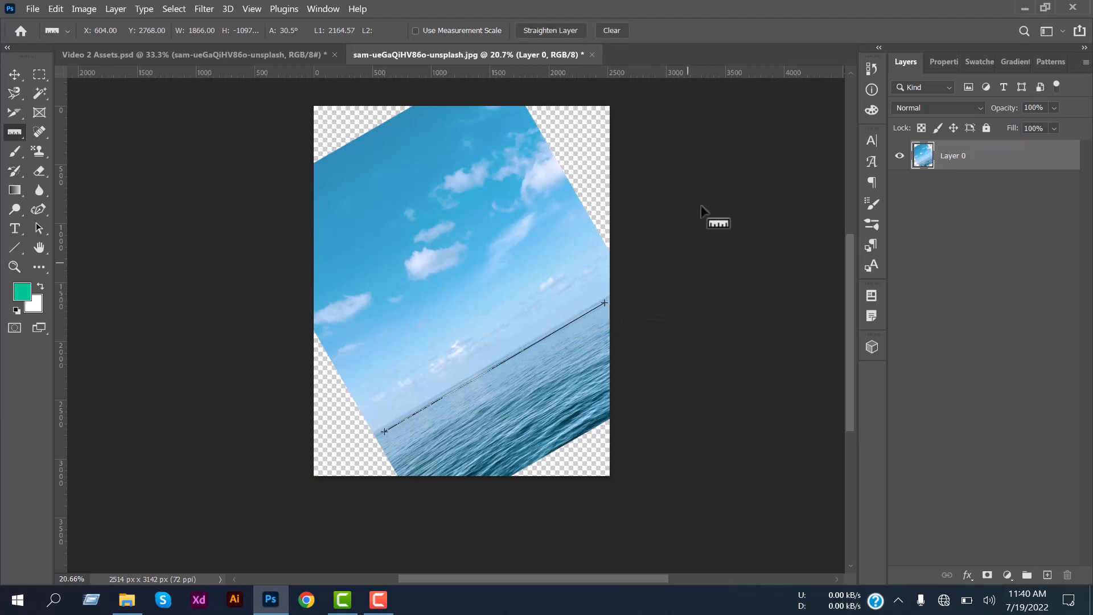
pyautogui.click(550, 31)
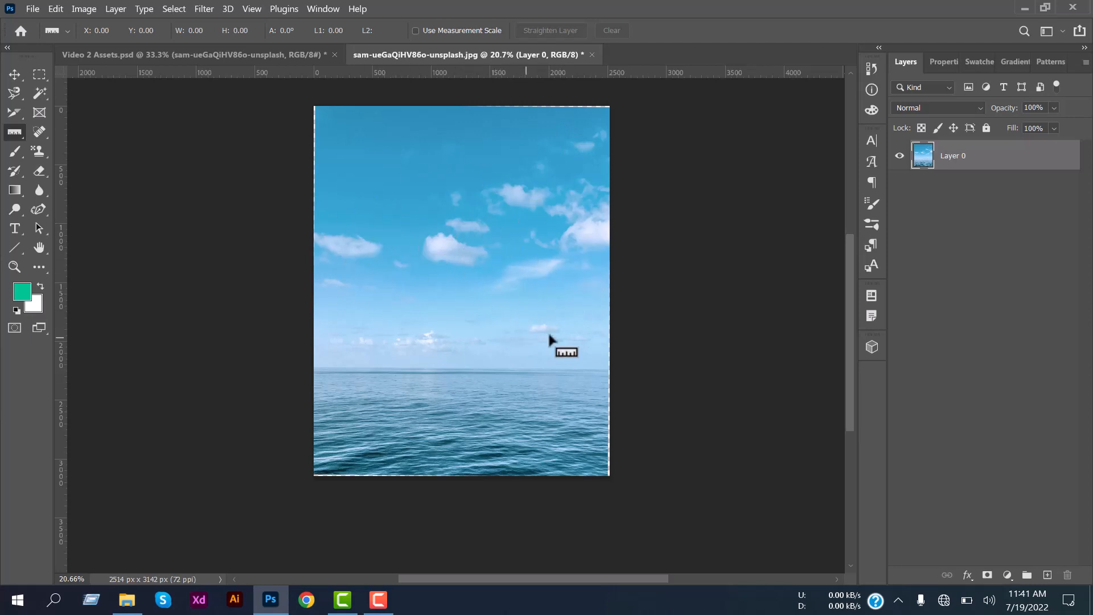
# Place a note in the upper sky of the sea photo with the Note Tool, and collapse the Notes panel
pyautogui.click(13, 133)
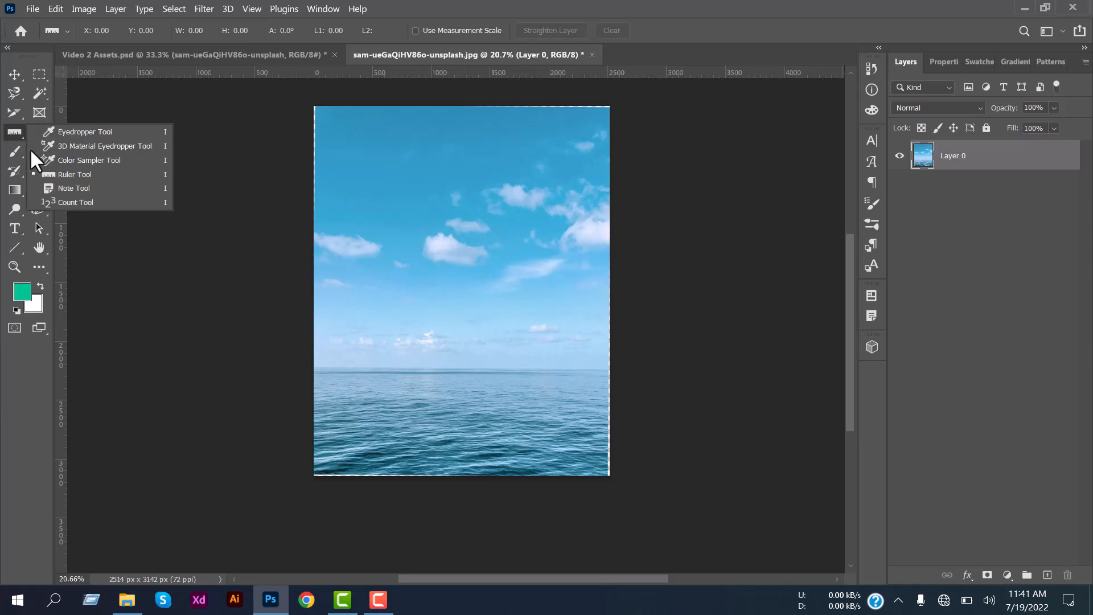
pyautogui.click(89, 189)
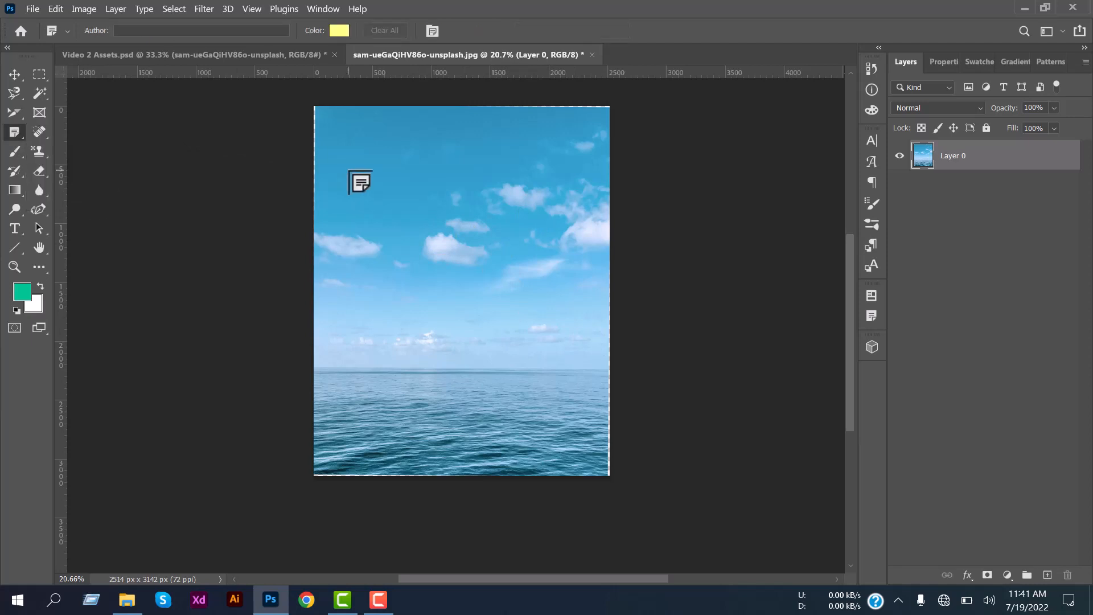
pyautogui.click(364, 179)
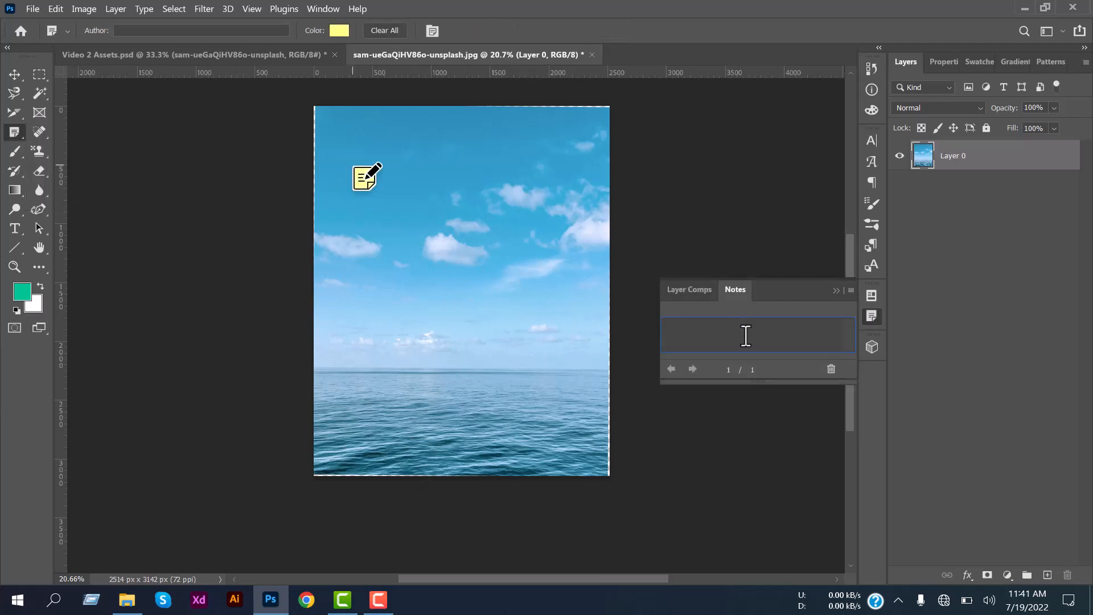
pyautogui.click(871, 316)
# Scatter eight more blank notes across the sky and water, and hide their text panel again
pyautogui.click(362, 308)
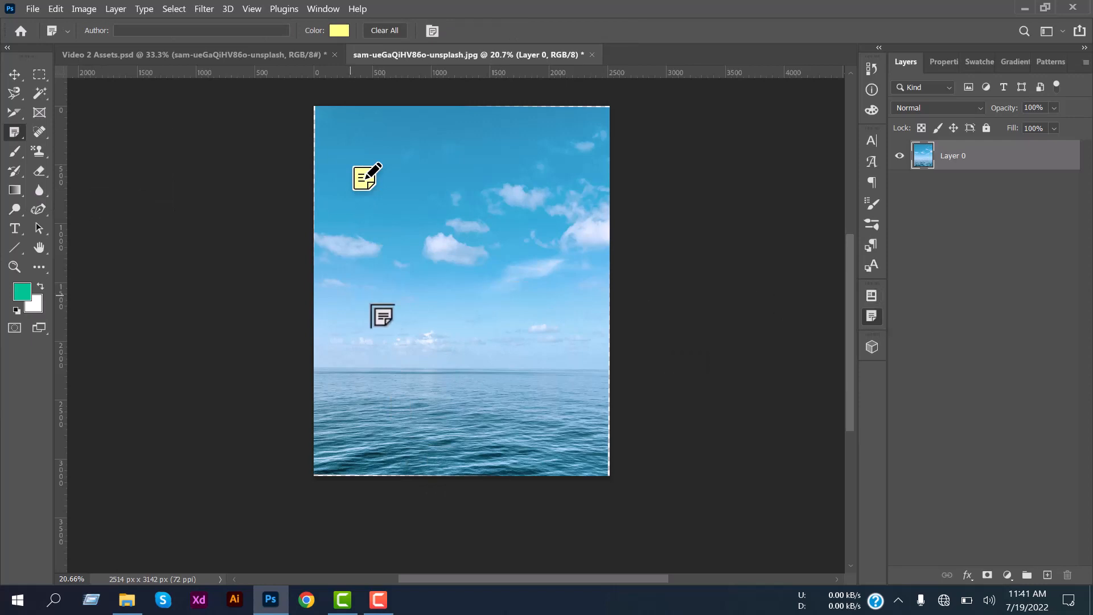
pyautogui.click(473, 182)
pyautogui.click(497, 342)
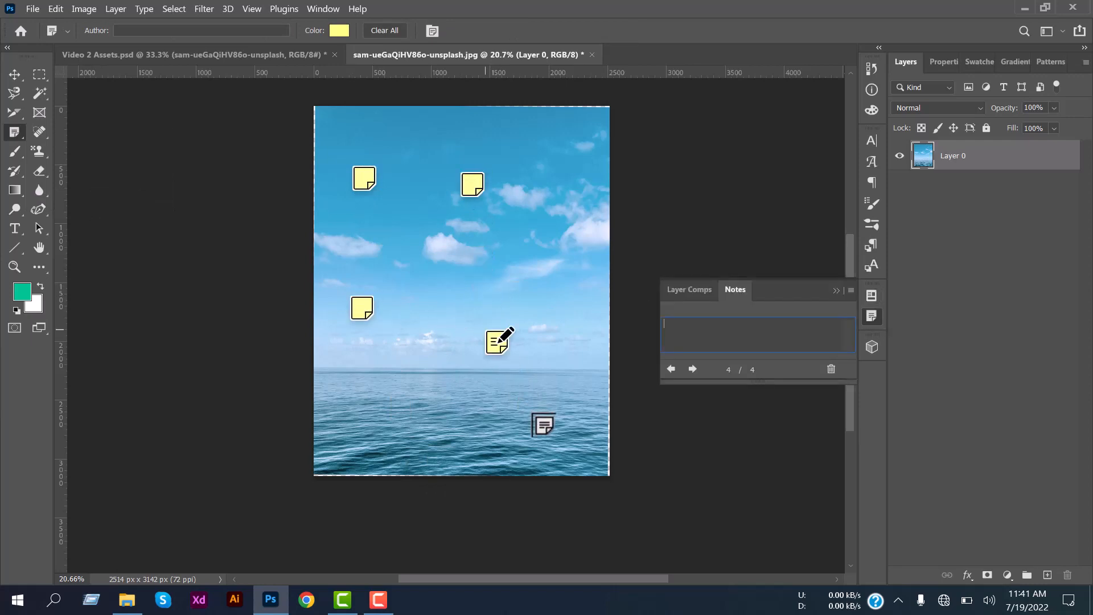
pyautogui.click(544, 424)
pyautogui.click(370, 405)
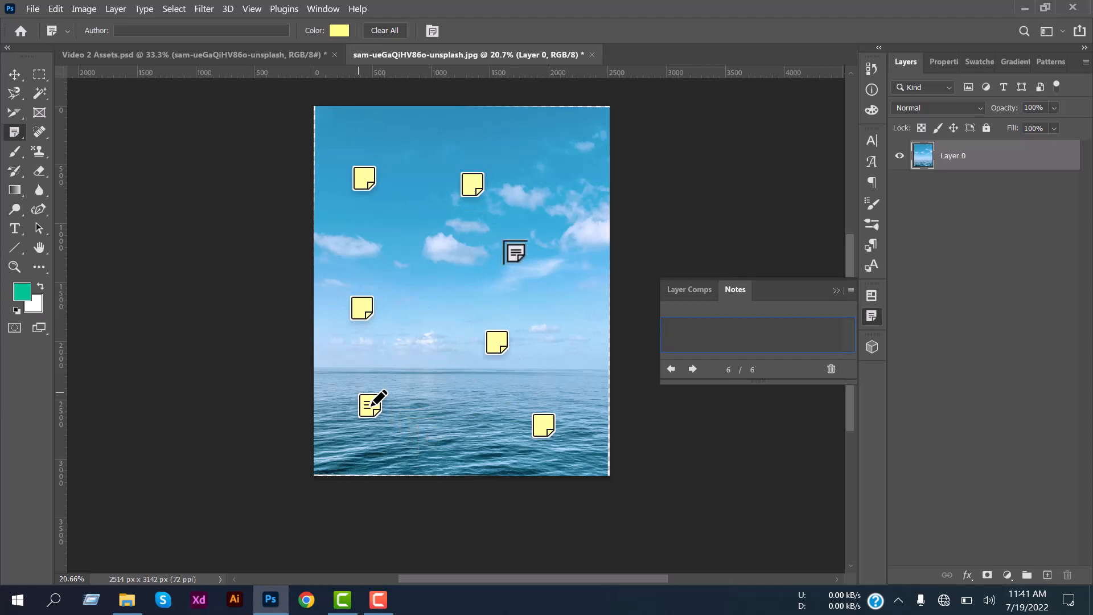
pyautogui.click(554, 216)
pyautogui.click(566, 340)
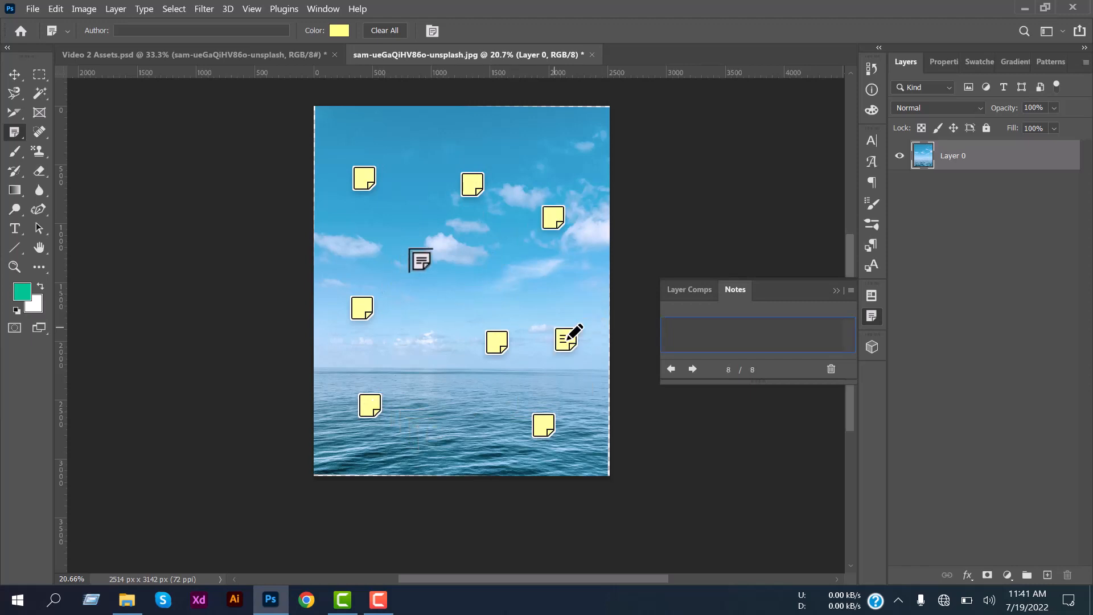
pyautogui.click(420, 260)
pyautogui.click(874, 313)
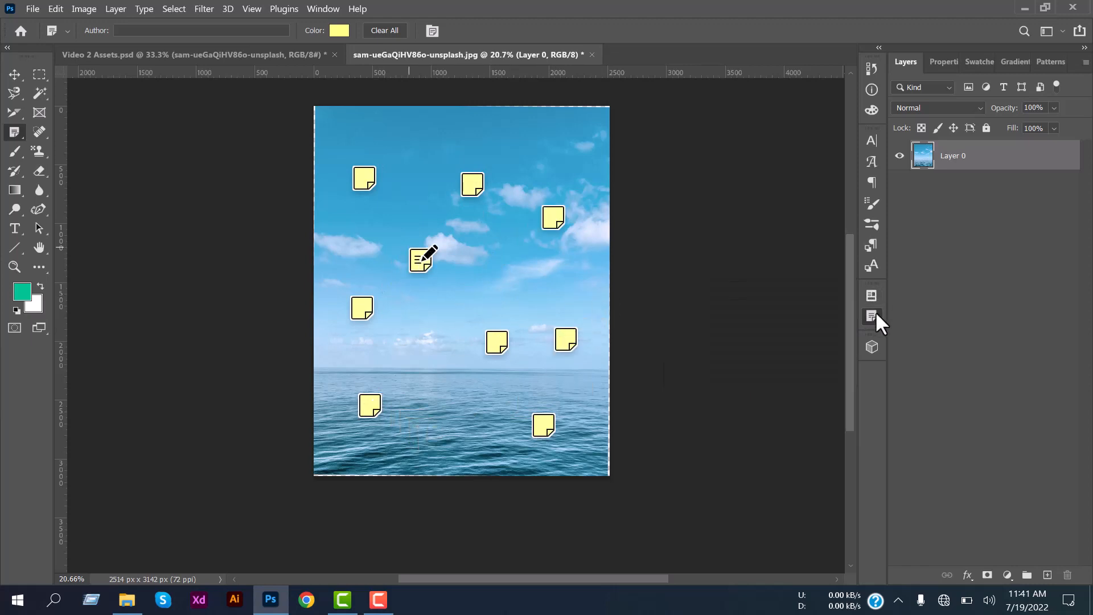
# Switch to the Move Tool and delete all nine notes from the sea photo one by one
pyautogui.click(14, 75)
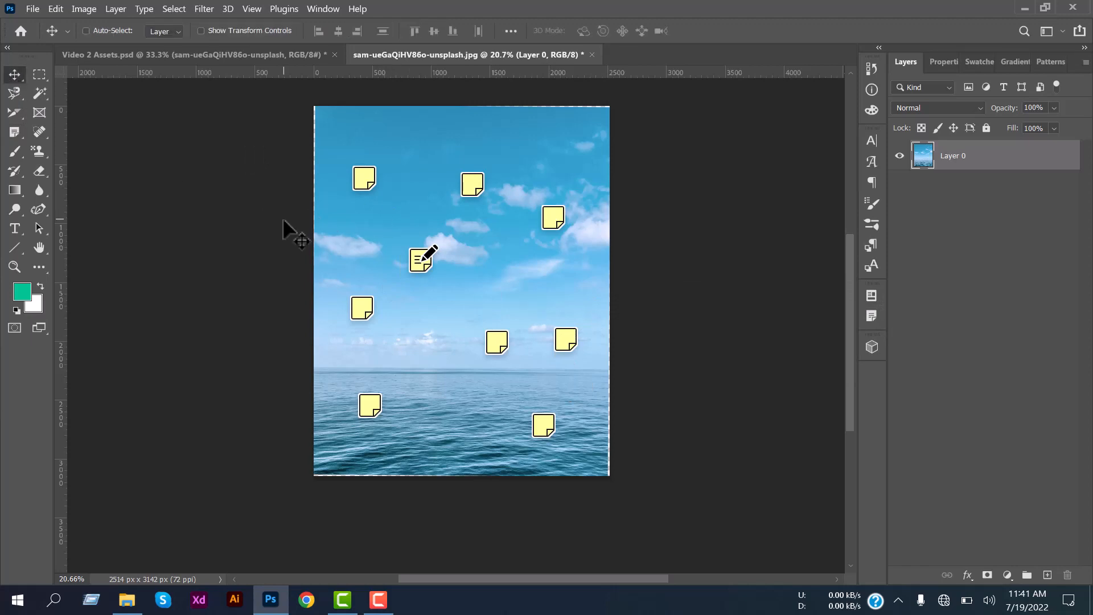
pyautogui.press('Delete')
pyautogui.press('Delete')
pyautogui.press('Delete')
pyautogui.press('Delete')
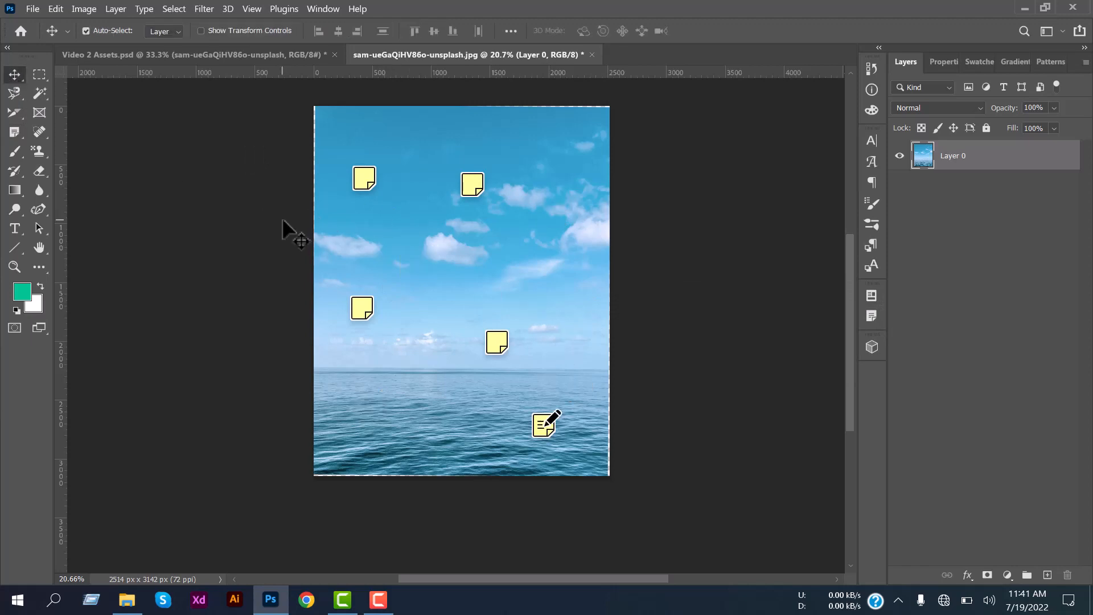
pyautogui.press('Delete')
pyautogui.press('Delete')
pyautogui.press('Delete')
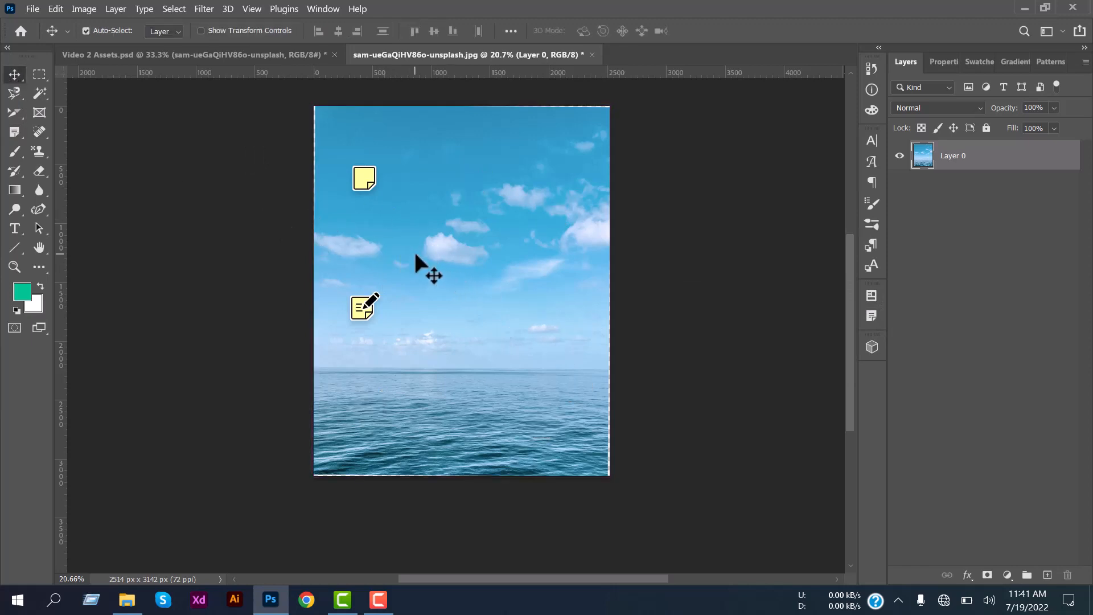
pyautogui.press('Delete')
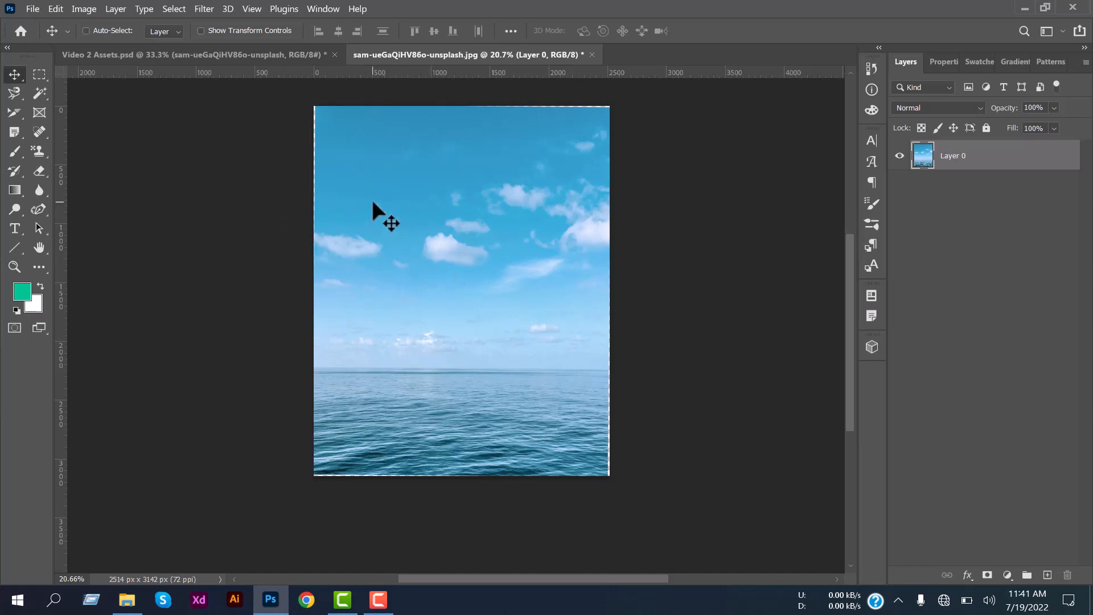
# Choose the Count Tool and close the sea photo without saving it
pyautogui.click(9, 131)
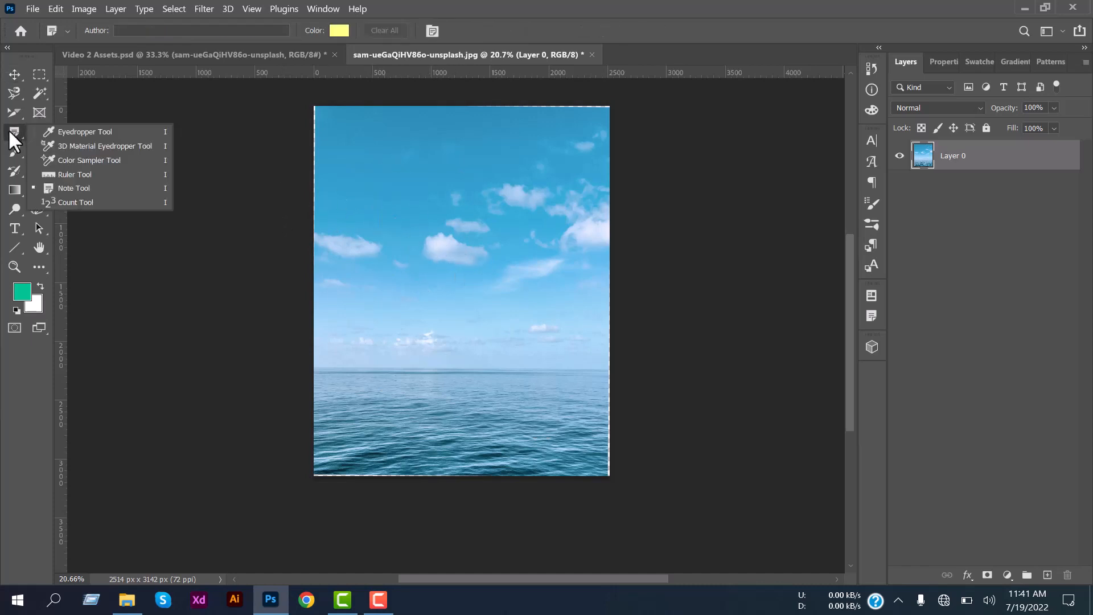
pyautogui.click(87, 202)
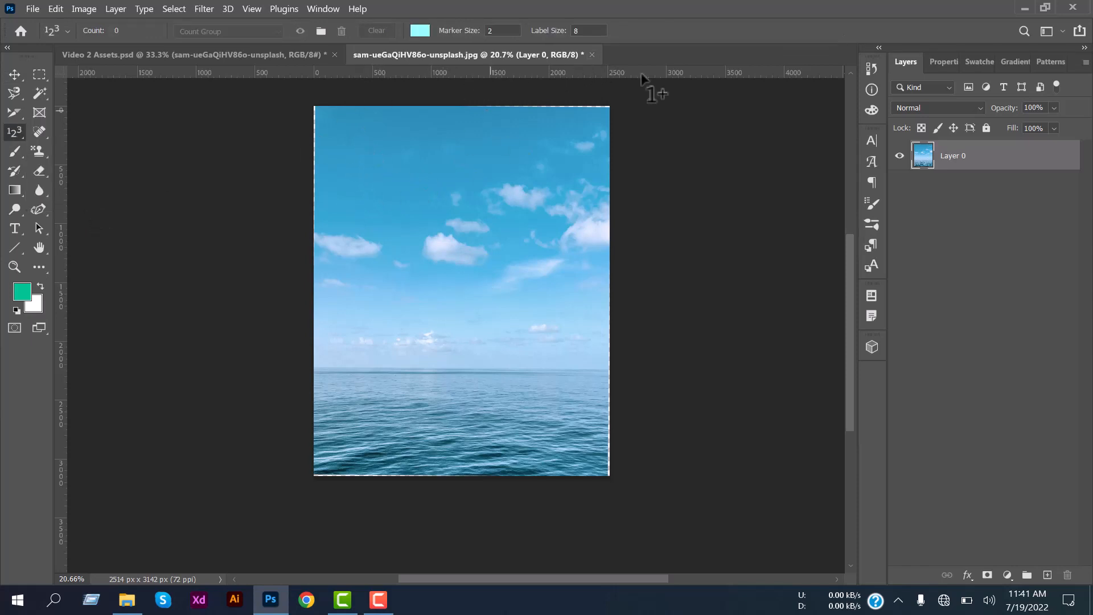
pyautogui.click(592, 54)
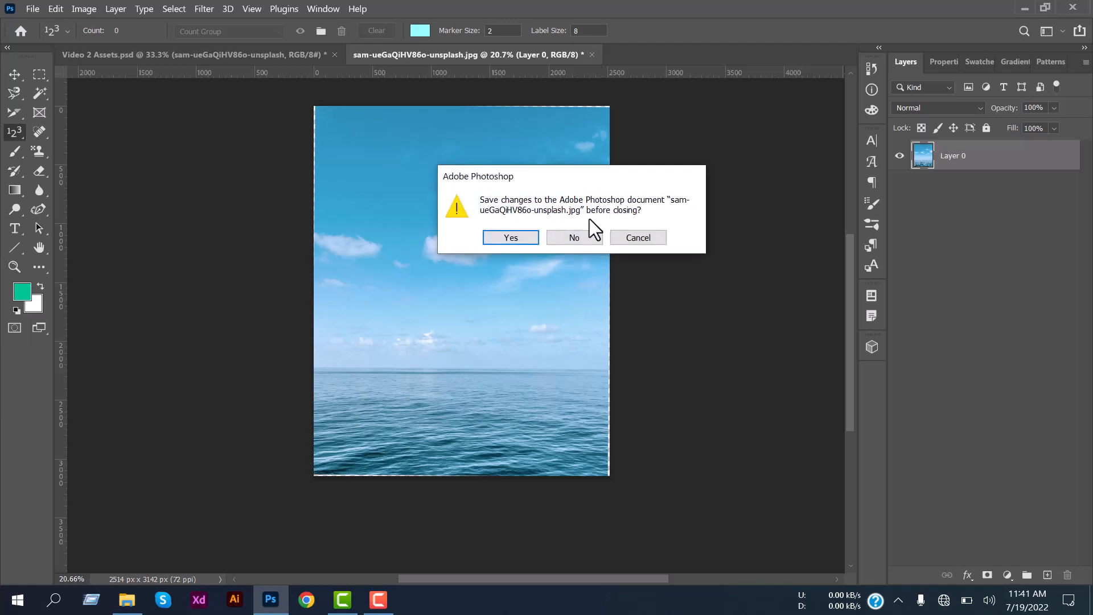
pyautogui.click(583, 237)
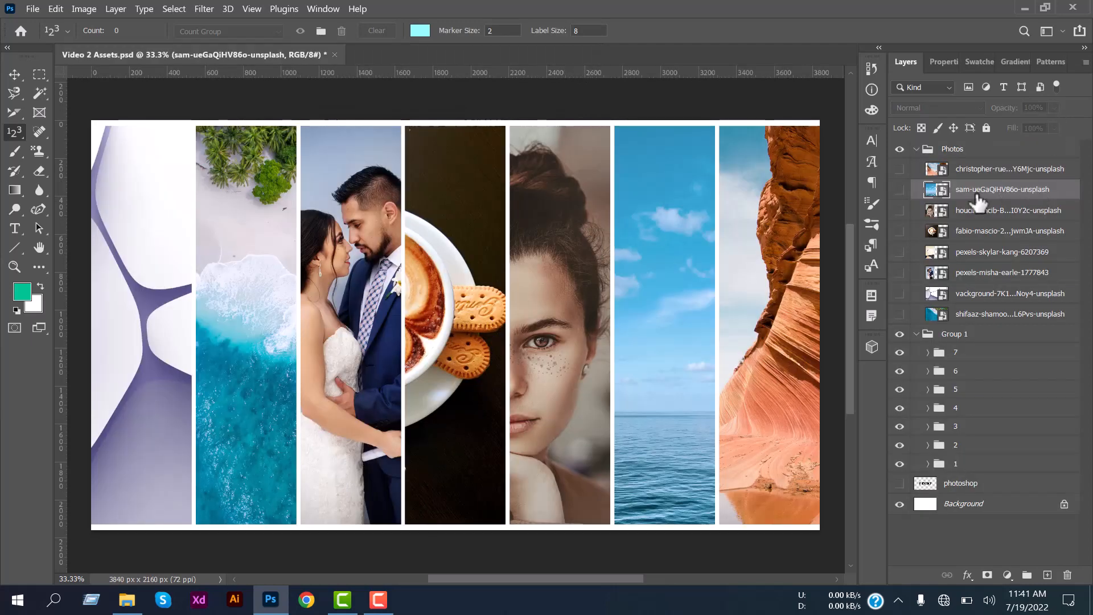
# Collapse the Photos and Group 1 layer groups, and leave no layer selected
pyautogui.click(916, 150)
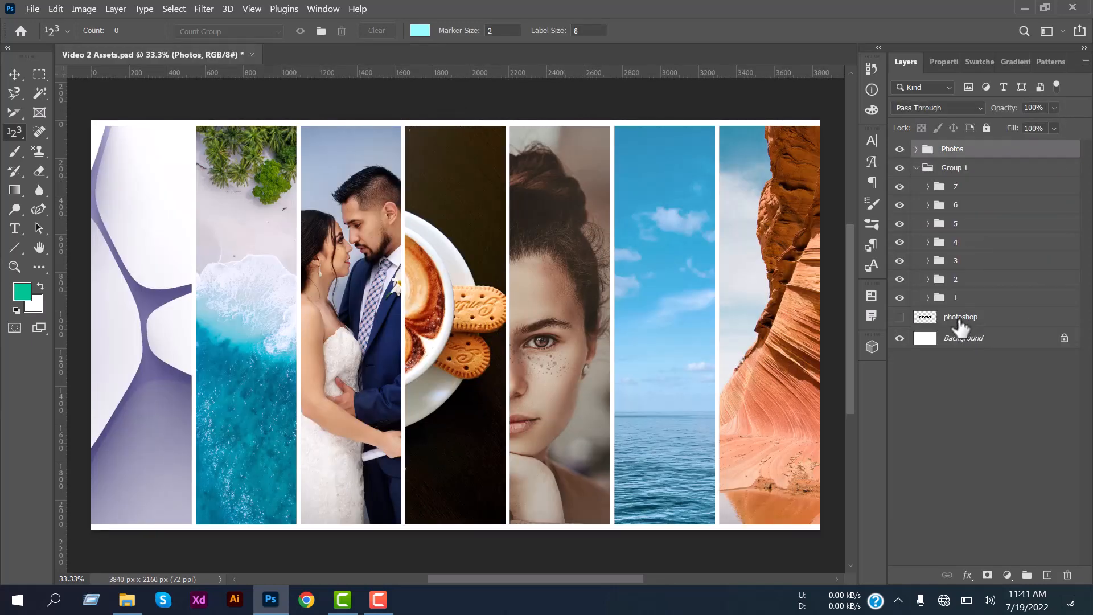
pyautogui.click(919, 173)
pyautogui.click(951, 337)
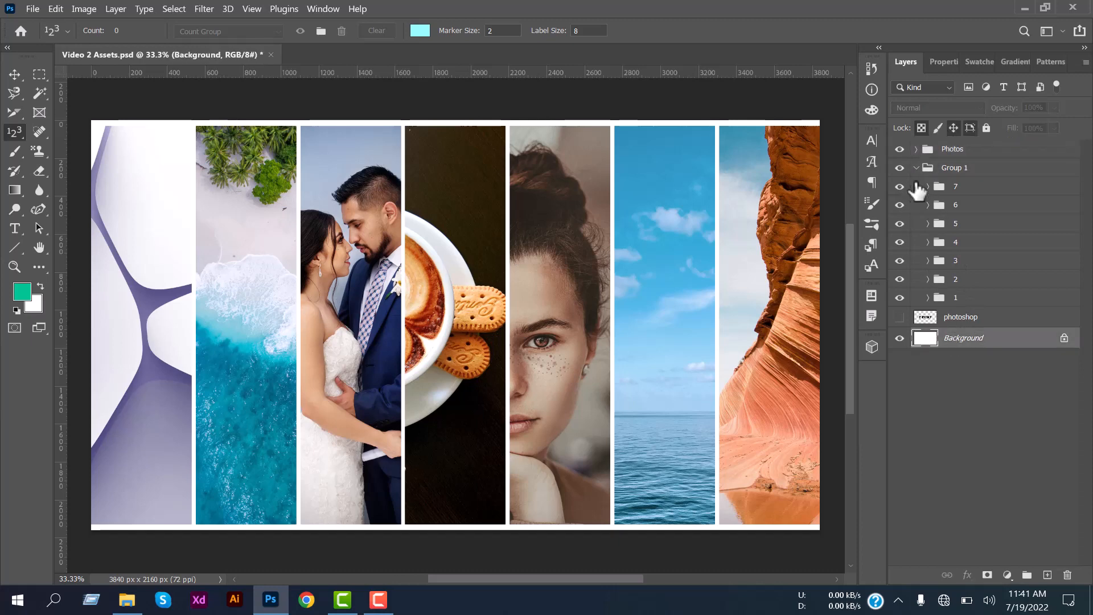
pyautogui.click(916, 168)
pyautogui.click(956, 271)
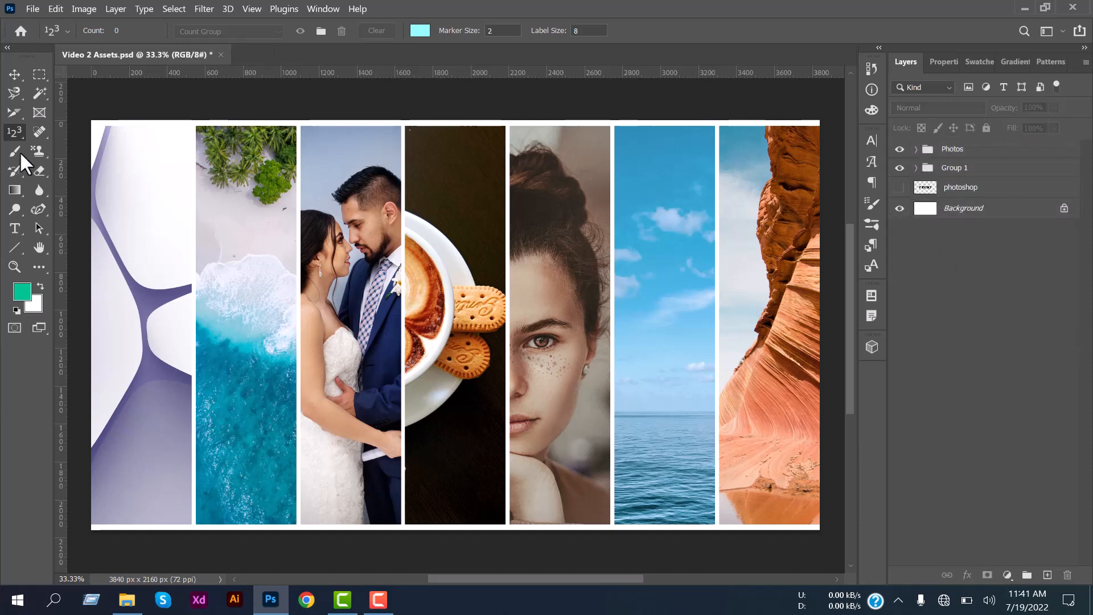
# Place a count marker on the white and purple abstract strip, and set the marker size to 10
pyautogui.click(139, 172)
pyautogui.click(138, 165)
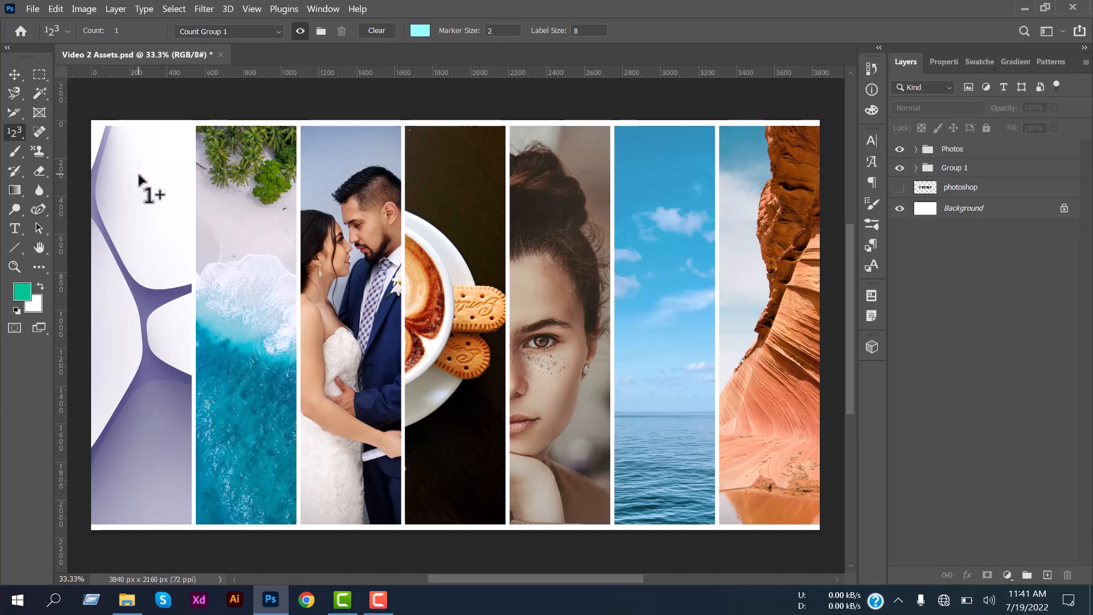
pyautogui.hotkey('ctrl', 'z')
pyautogui.click(490, 31)
pyautogui.press('Return')
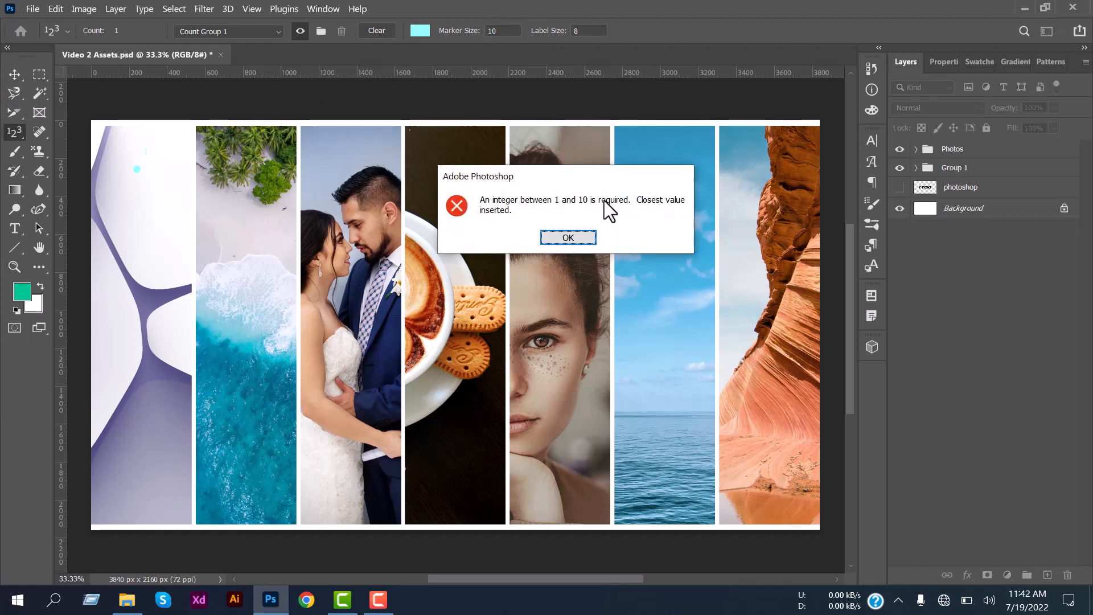
pyautogui.click(582, 238)
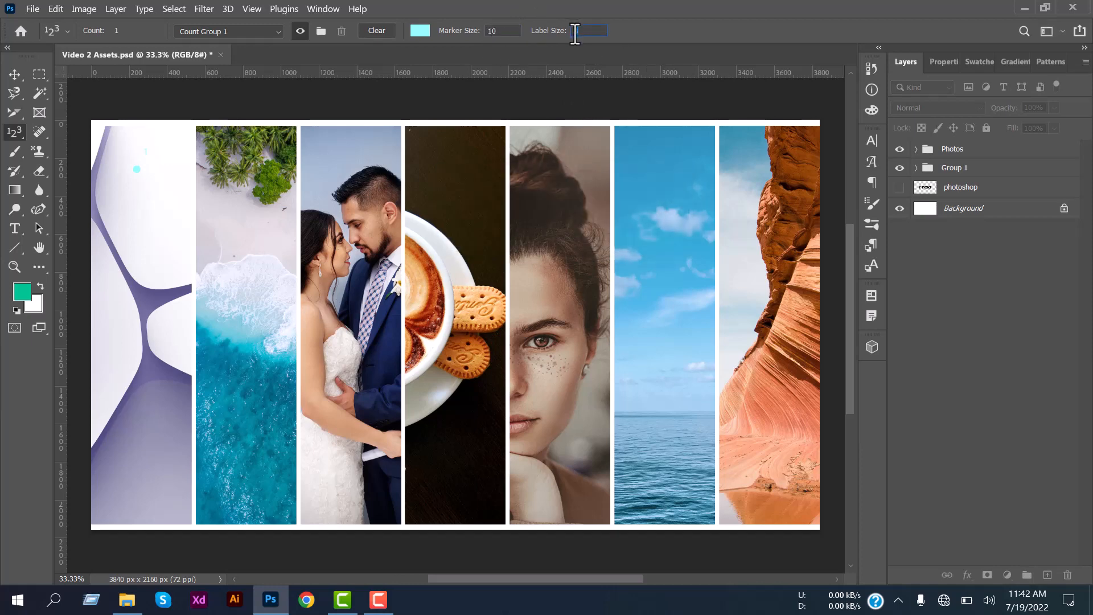
# Set the count label size to 40 and switch to the Move Tool
pyautogui.press('Return')
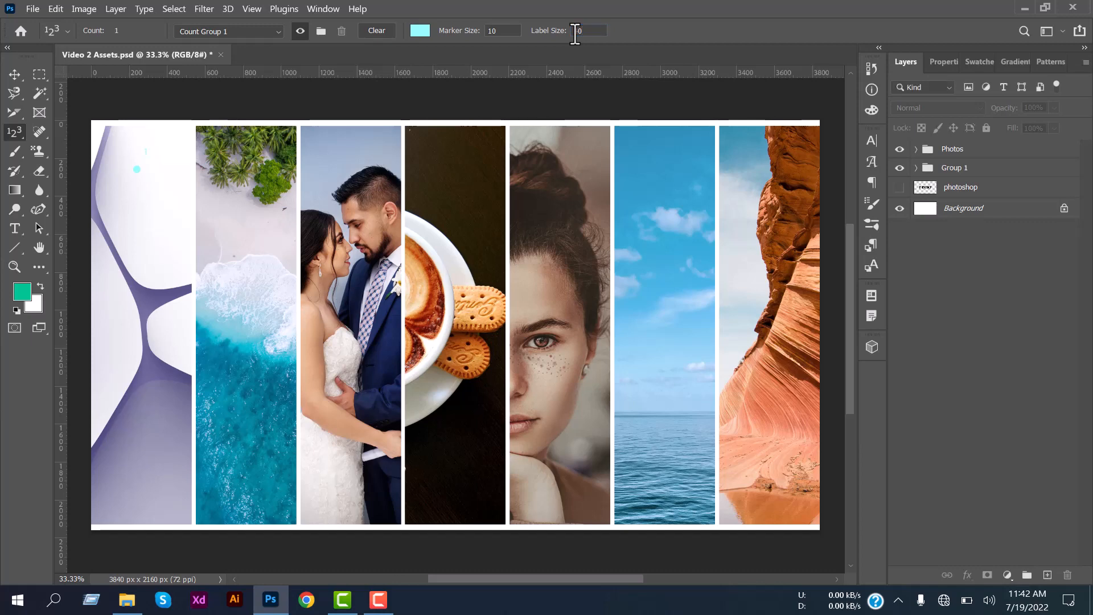
pyautogui.click(15, 74)
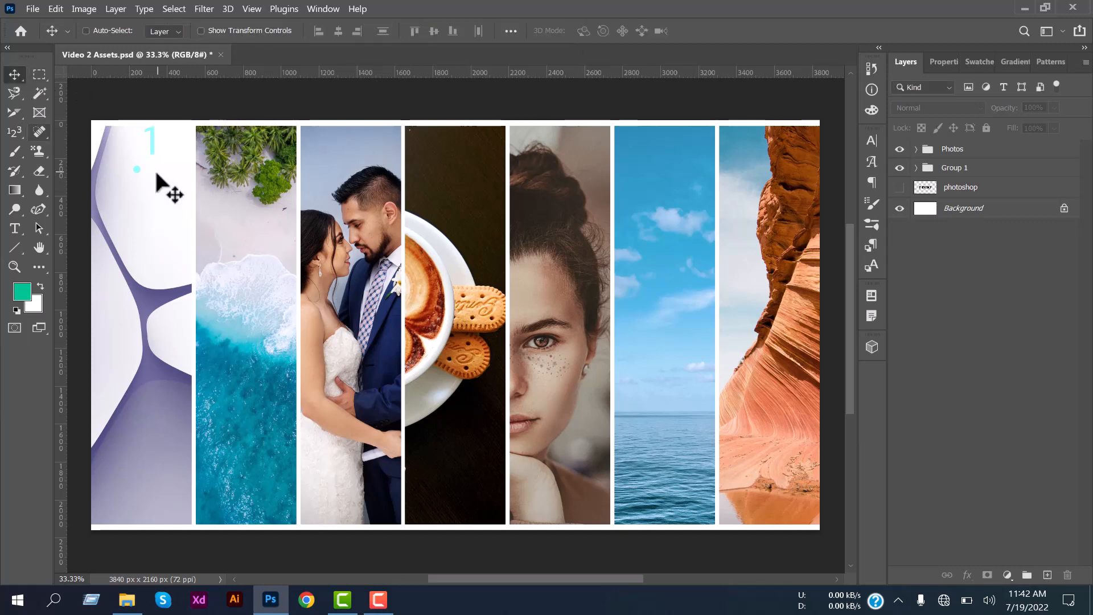
pyautogui.click(140, 225)
pyautogui.click(555, 242)
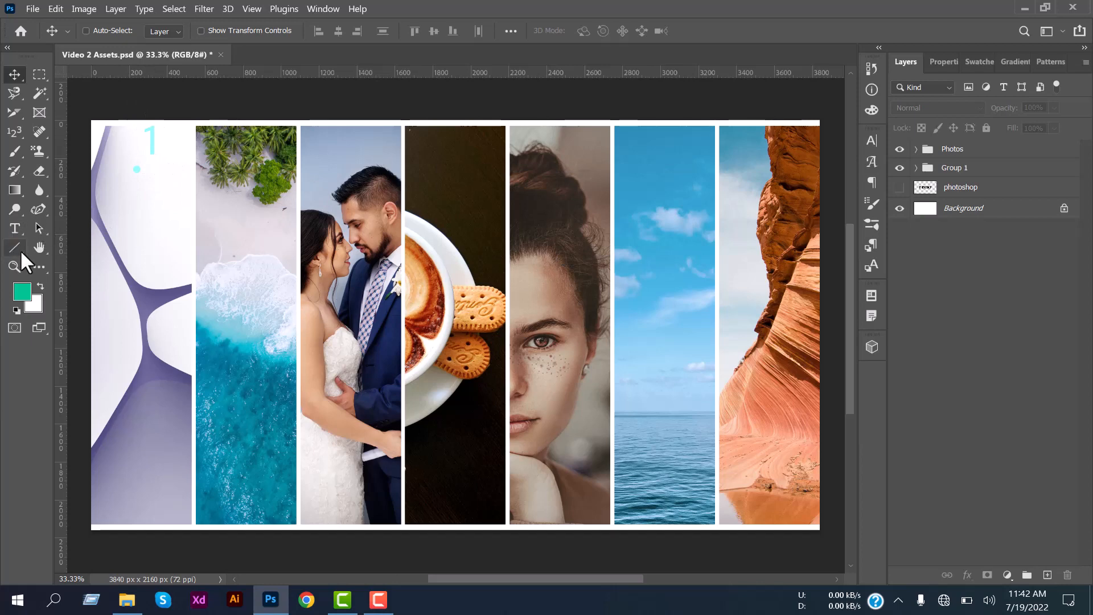
# Number the remaining photo strips 2 to 7 by placing one Count Tool marker on each, from the beach to the canyon
pyautogui.click(15, 130)
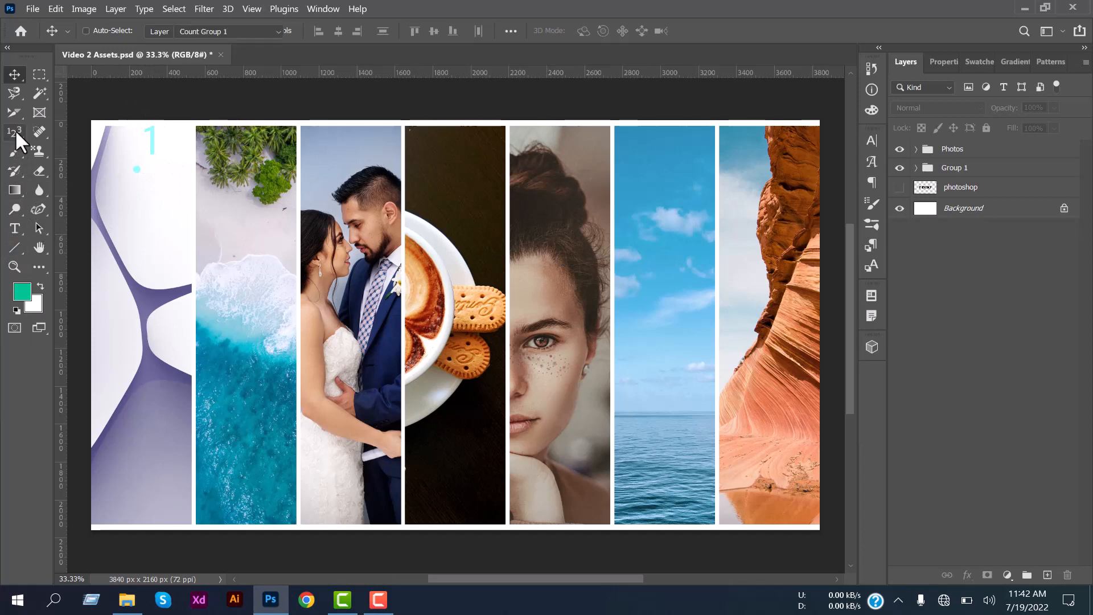
pyautogui.click(225, 216)
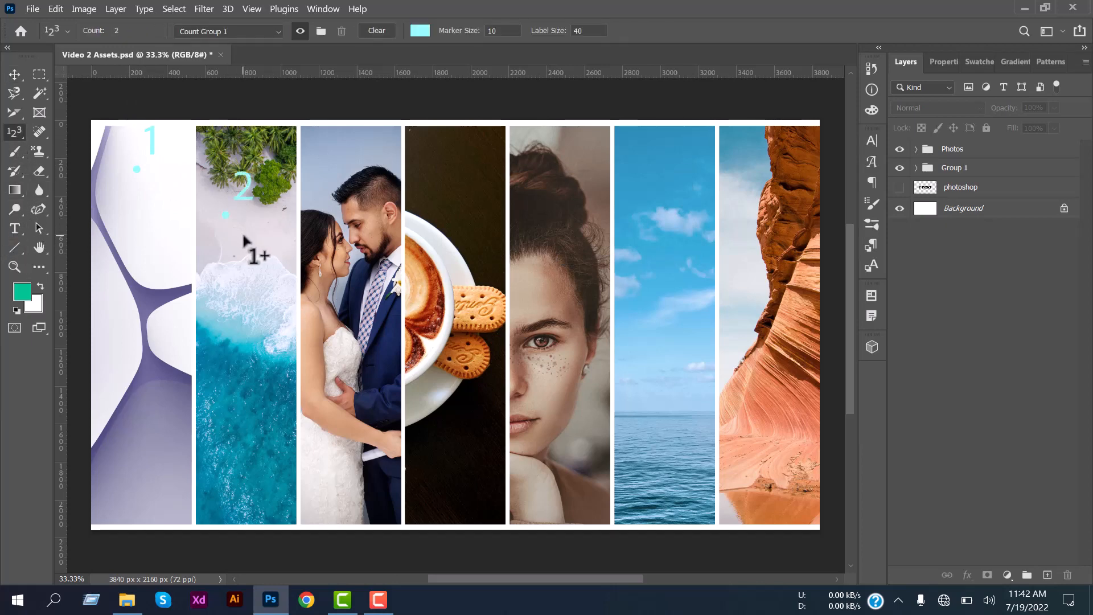
pyautogui.click(350, 171)
pyautogui.click(437, 188)
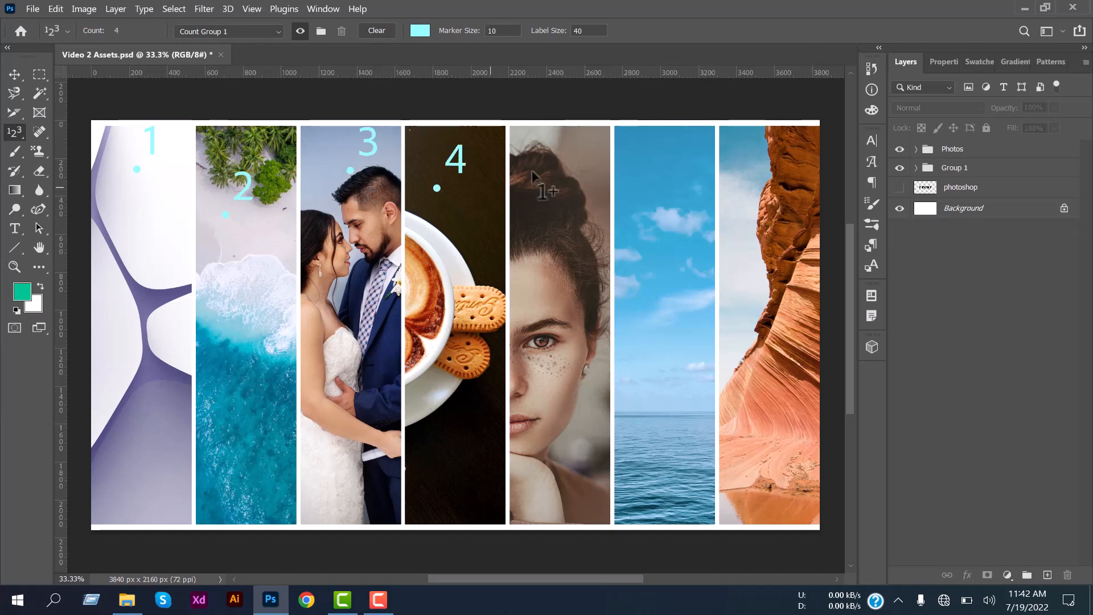
pyautogui.click(529, 275)
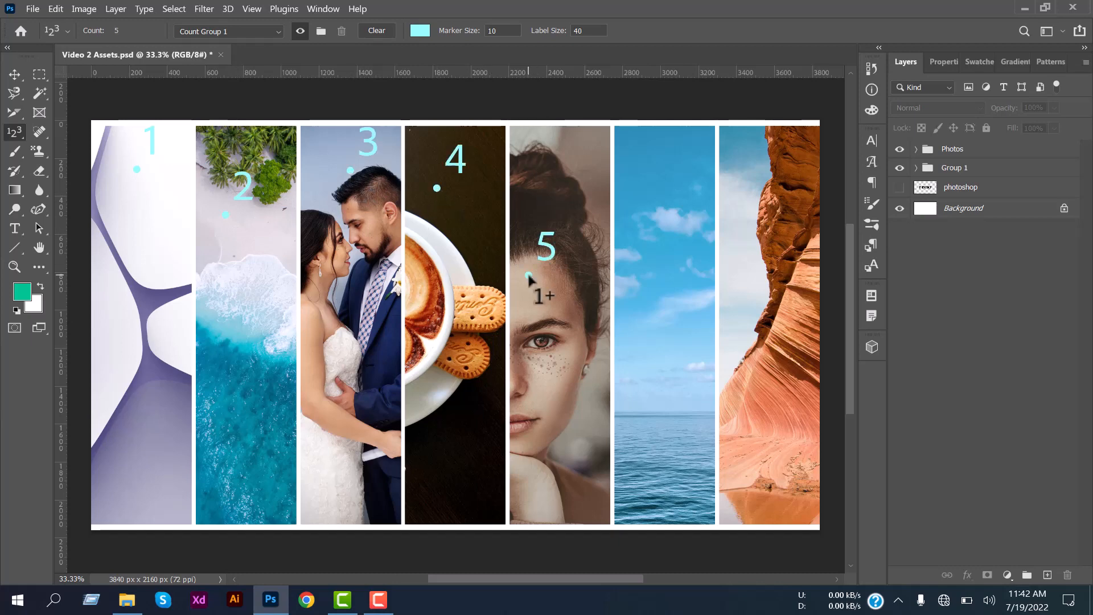
pyautogui.click(630, 258)
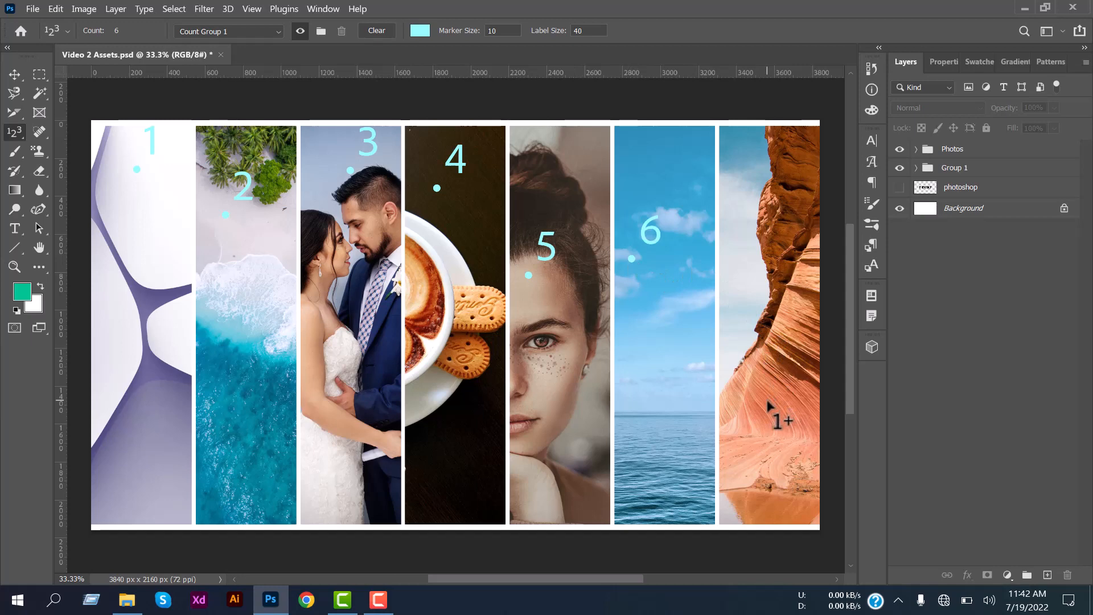
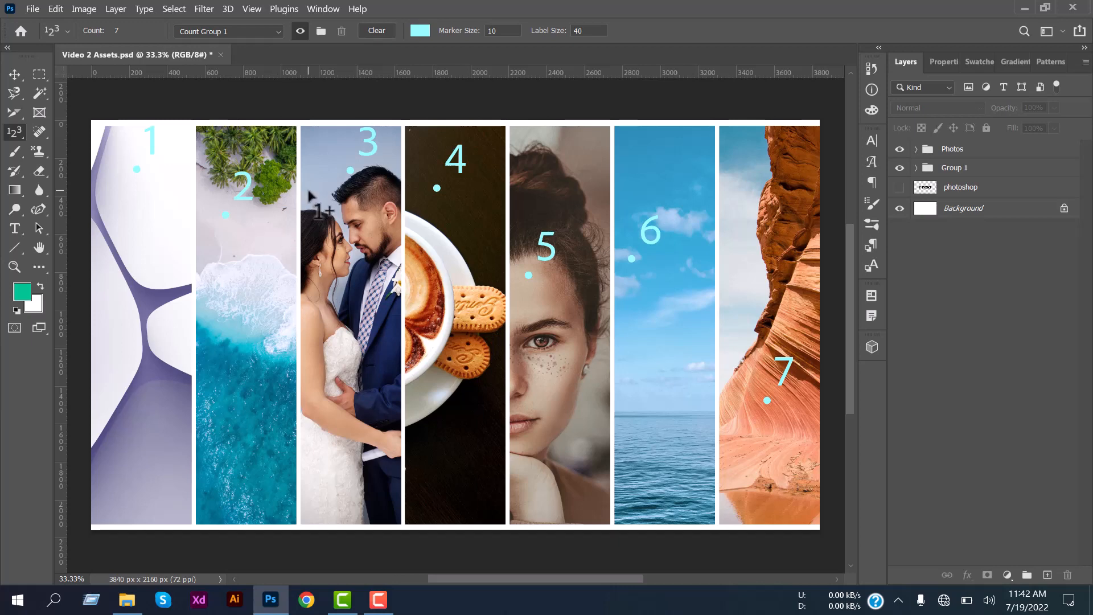
# Undo all the count markers placed on the photo strips
pyautogui.hotkey('ctrl', 'z')
pyautogui.hotkey('ctrl', 'z')
pyautogui.hotkey('ctrl', 'z')
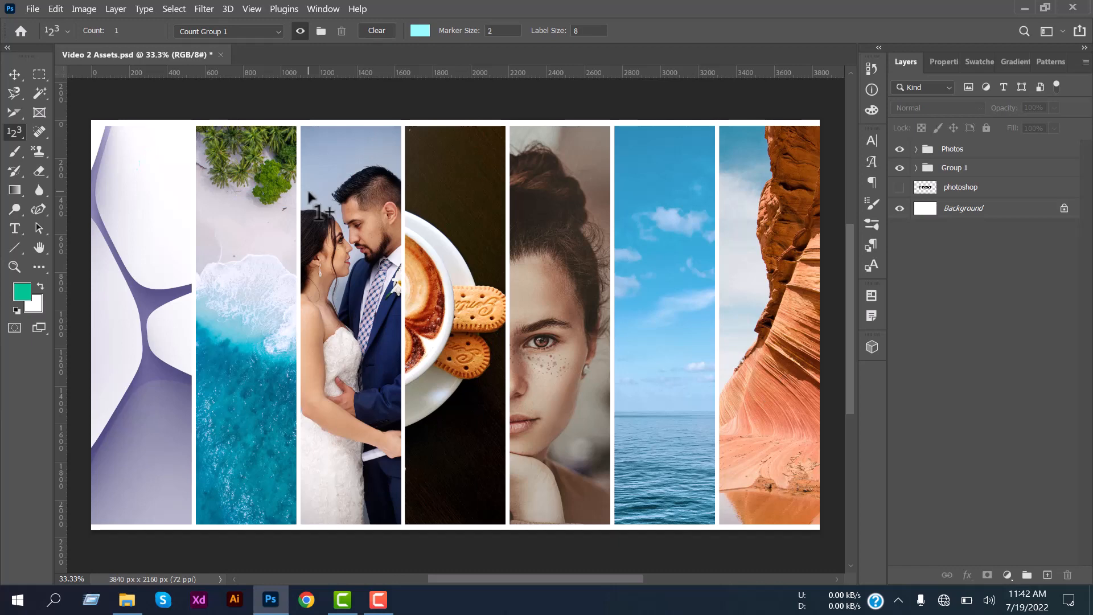
pyautogui.hotkey('ctrl', 'z')
# Look through the tools grouped with the Count Tool and the Spot Healing Brush, and return to the Move Tool
pyautogui.rightClick(13, 135)
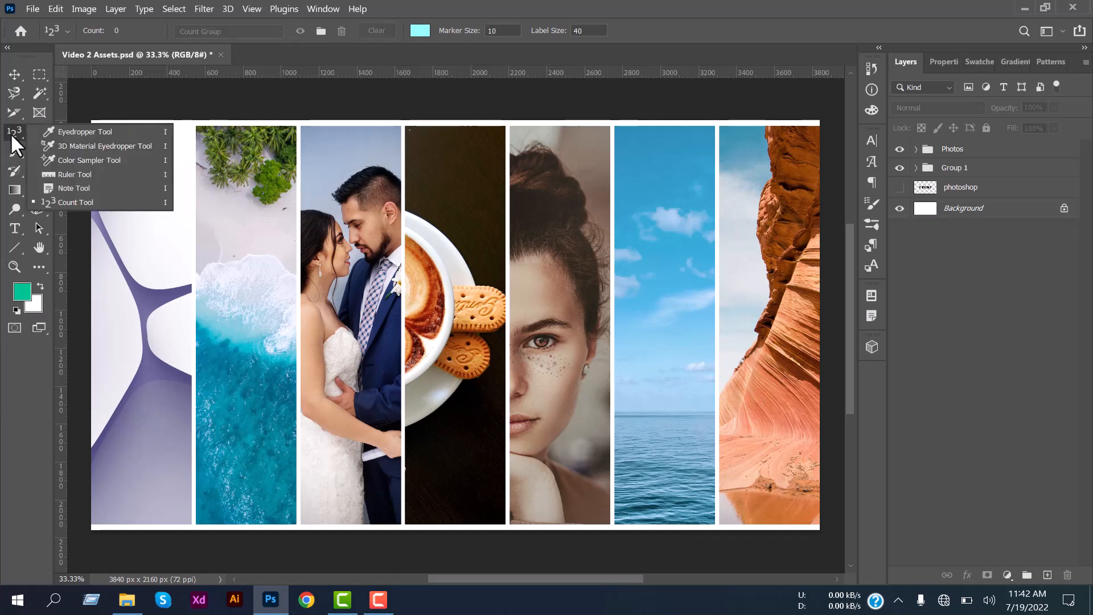
pyautogui.click(13, 79)
pyautogui.rightClick(39, 132)
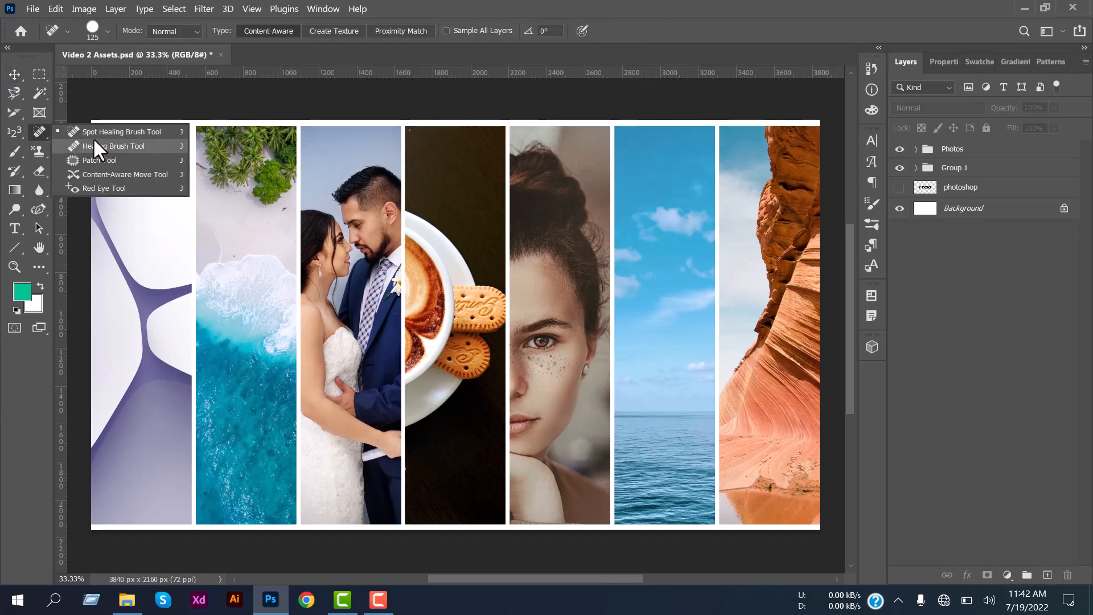
pyautogui.click(12, 74)
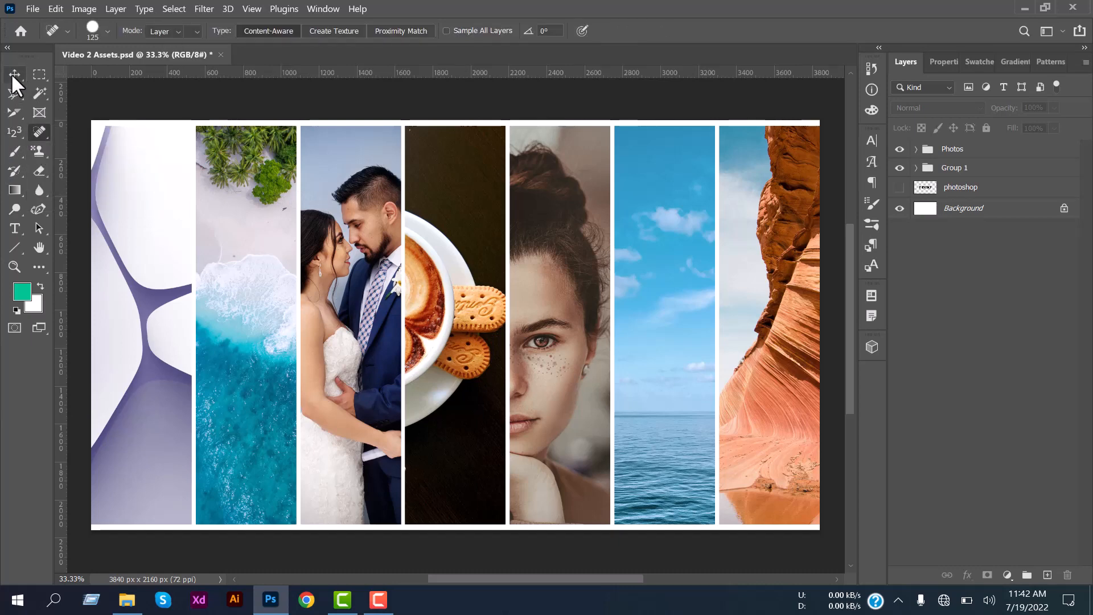
# Select the woman's portrait strip and open its smart object contents as a separate document
pyautogui.keyDown('ctrl'); pyautogui.click(450, 310); pyautogui.keyUp('ctrl')
pyautogui.keyDown('ctrl'); pyautogui.click(528, 328); pyautogui.keyUp('ctrl')
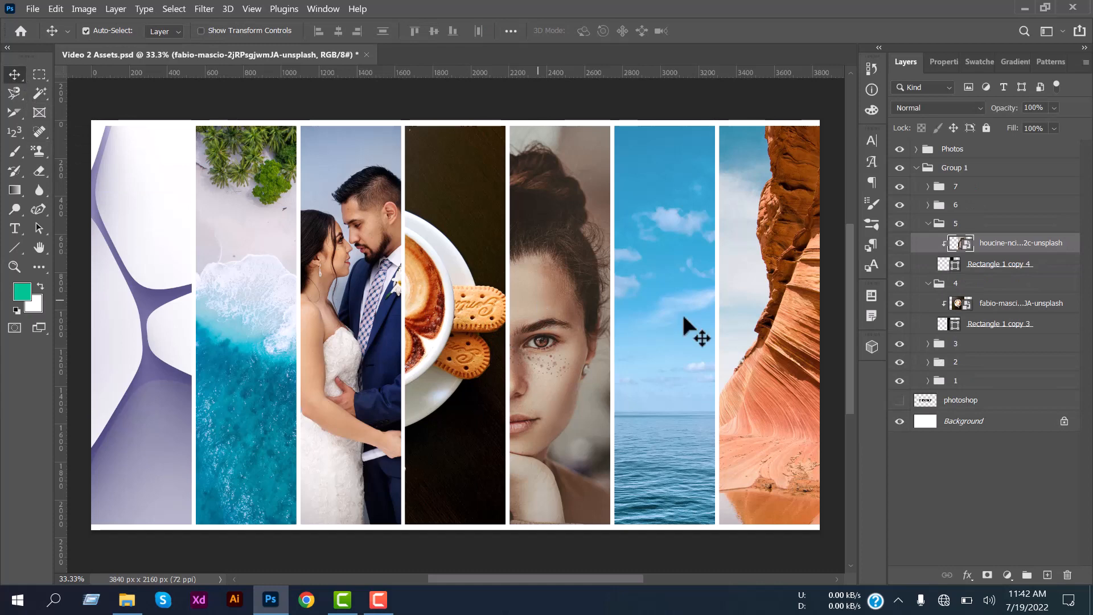
pyautogui.doubleClick(964, 244)
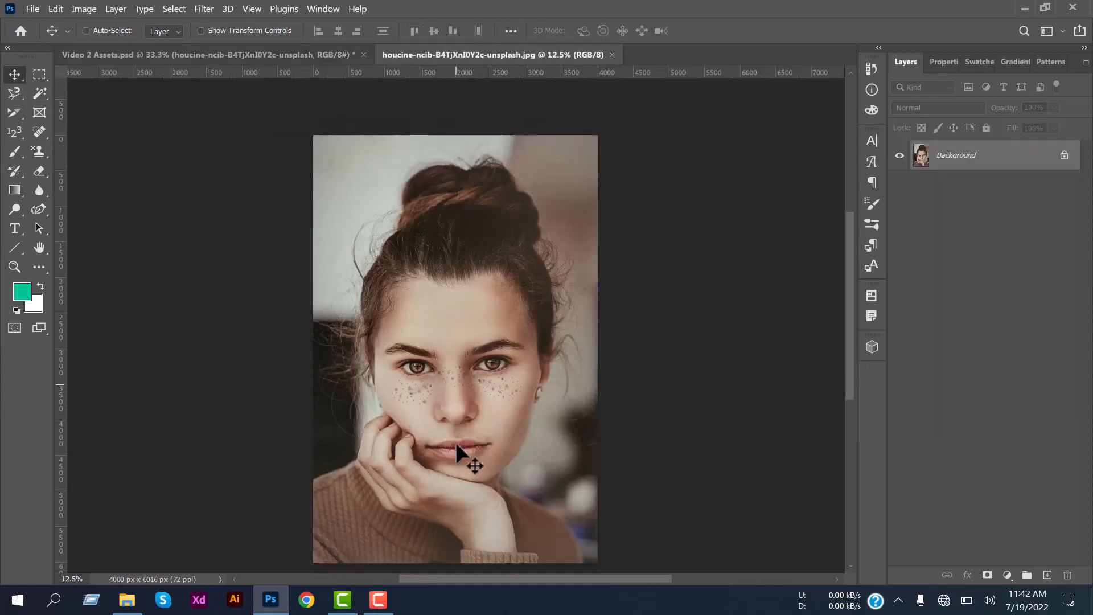
pyautogui.scroll(3, 453, 439)
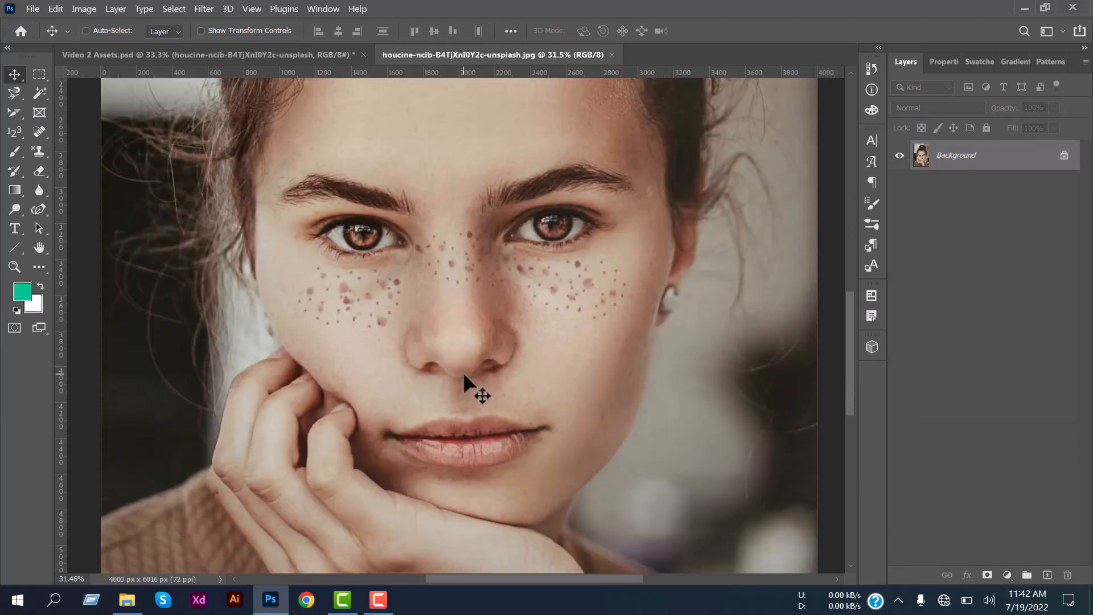
# Remove the freckles from the cheek above the hand using the Spot Healing Brush Tool with Content-Aware at size 125
pyautogui.click(38, 133)
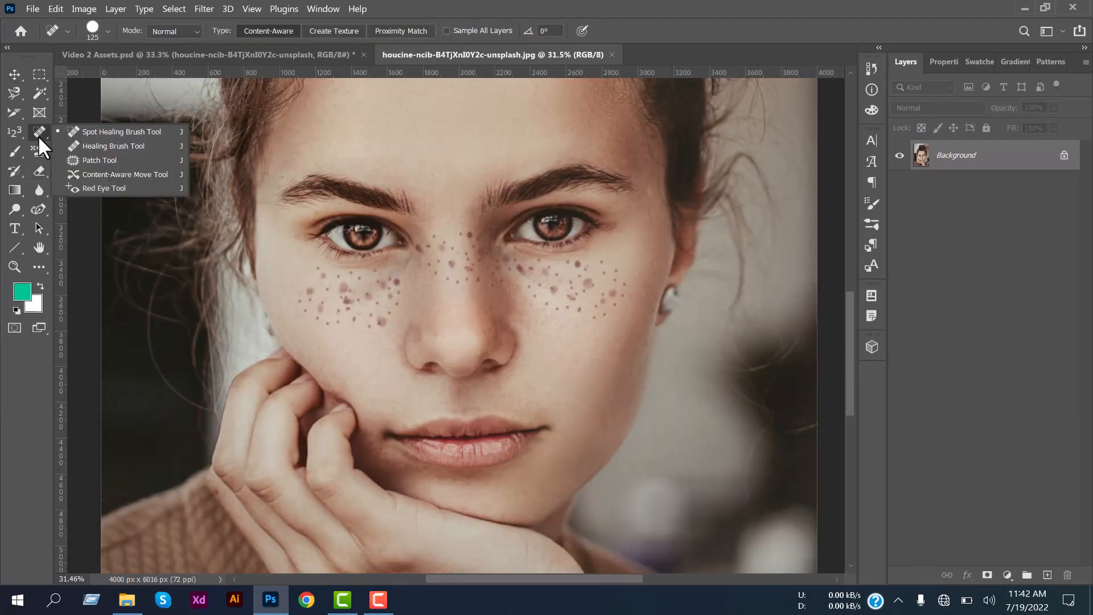
pyautogui.click(120, 131)
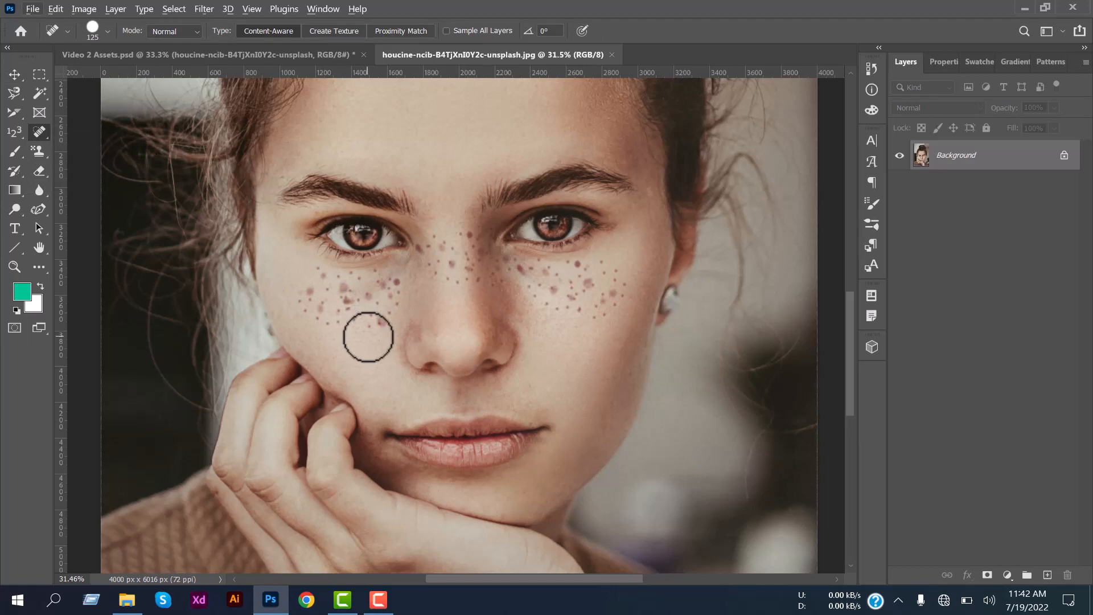
pyautogui.scroll(2, 365, 337)
pyautogui.scroll(1, 366, 337)
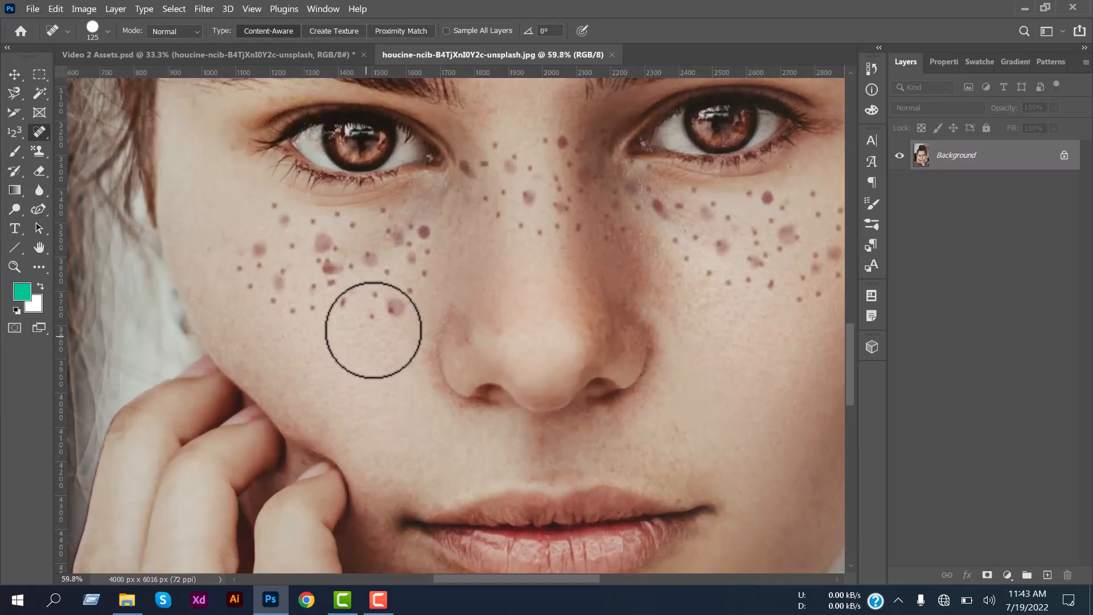
pyautogui.moveTo(389, 309)
pyautogui.mouseDown()
pyautogui.moveTo(414, 275)
pyautogui.moveTo(419, 243)
pyautogui.moveTo(270, 283)
pyautogui.moveTo(359, 281)
pyautogui.moveTo(313, 310)
pyautogui.moveTo(254, 277)
pyautogui.moveTo(250, 241)
pyautogui.moveTo(281, 216)
pyautogui.moveTo(299, 242)
pyautogui.moveTo(272, 250)
pyautogui.moveTo(351, 230)
pyautogui.moveTo(307, 241)
pyautogui.mouseUp()
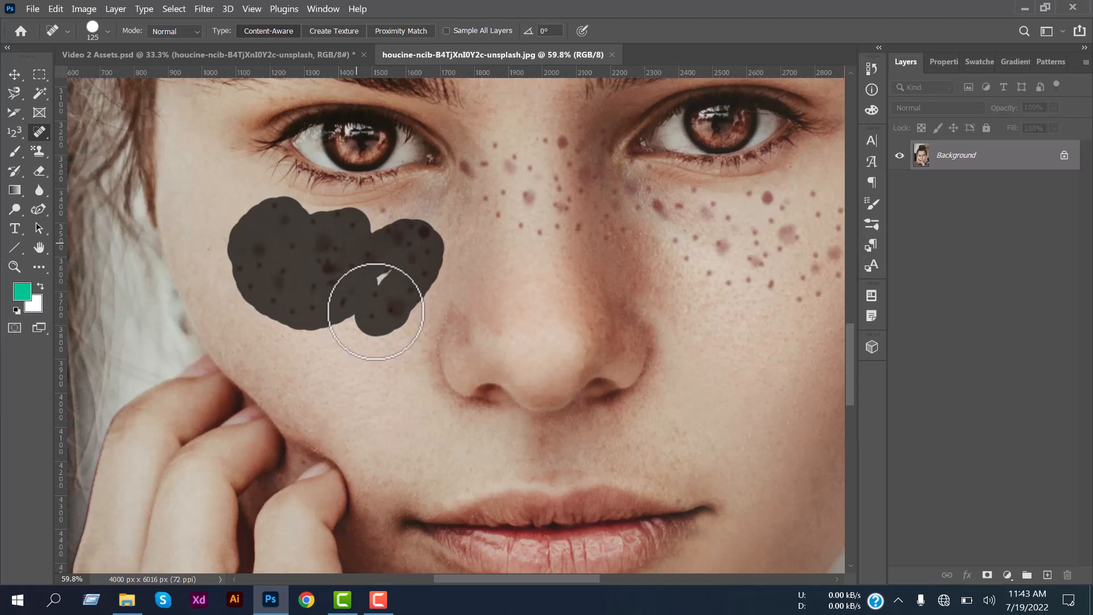
pyautogui.moveTo(375, 312); pyautogui.dragTo(378, 305)
pyautogui.click(380, 285)
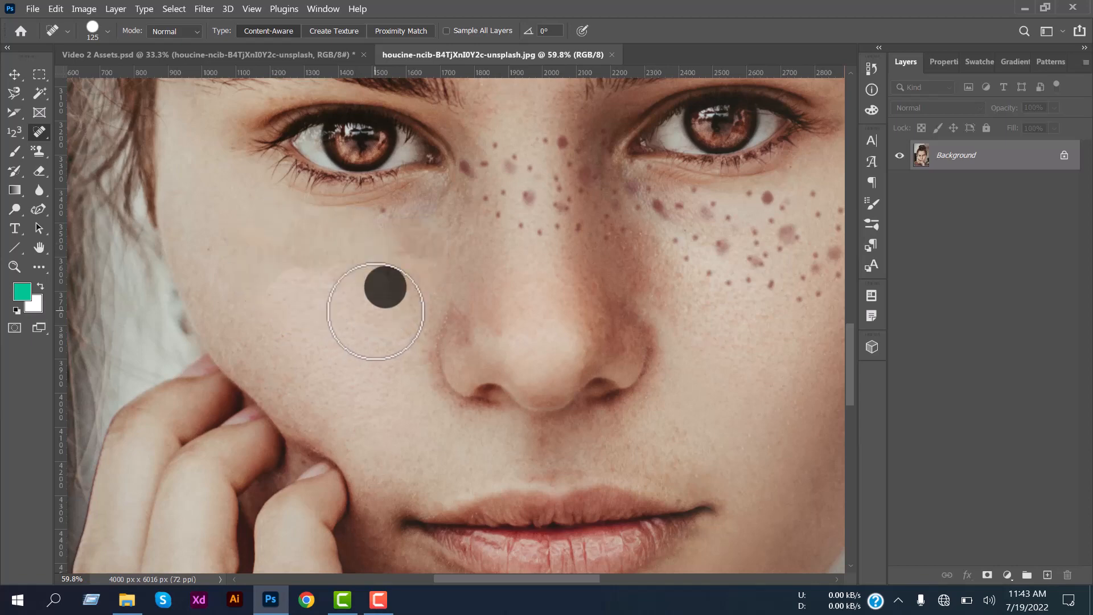
pyautogui.click(389, 223)
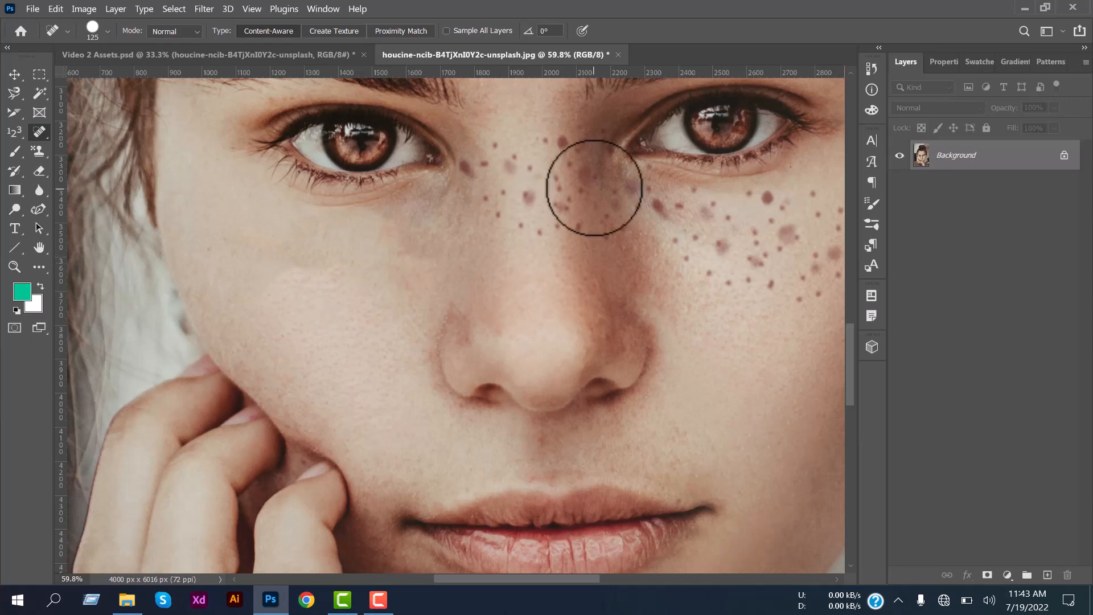
# Remove the freckles on the bridge and hand-side flank of the nose with the Spot Healing Brush
pyautogui.moveTo(517, 157); pyautogui.dragTo(536, 228)
pyautogui.click(536, 230)
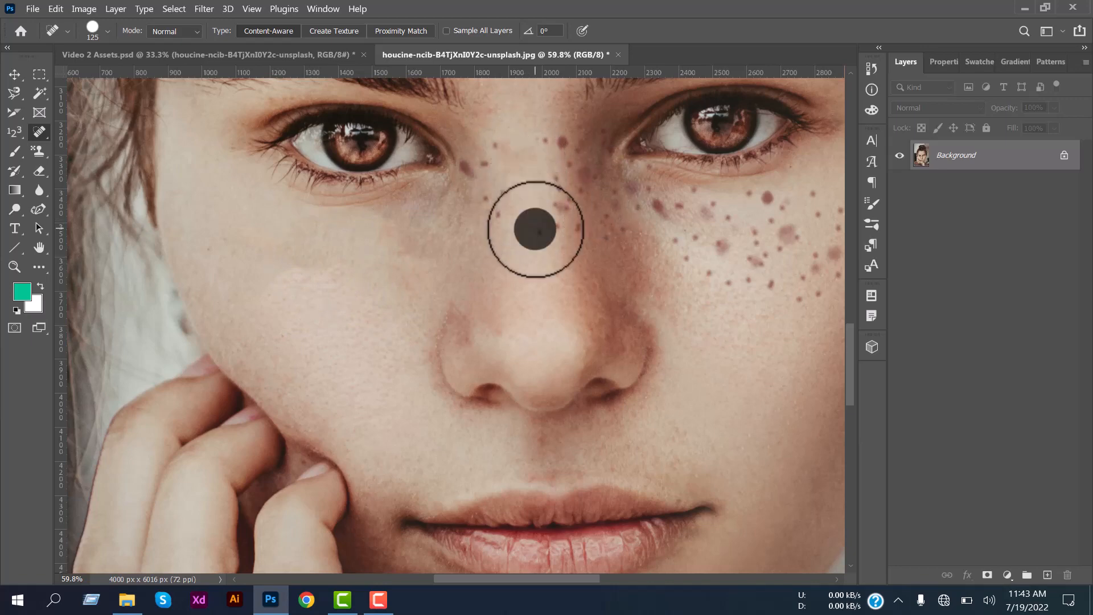
pyautogui.click(505, 146)
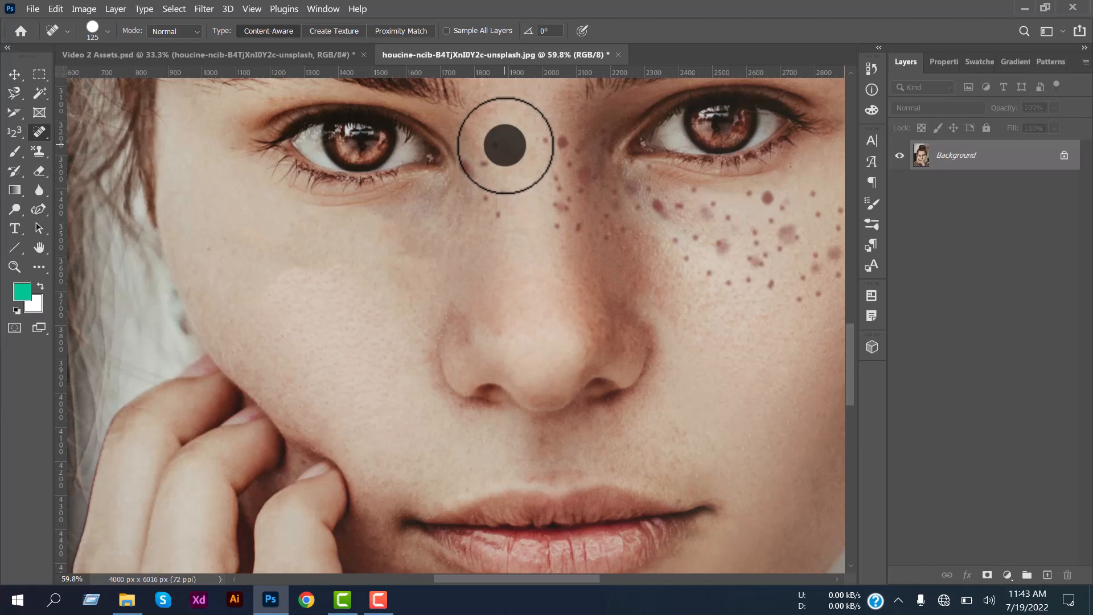
pyautogui.click(495, 203)
pyautogui.click(475, 169)
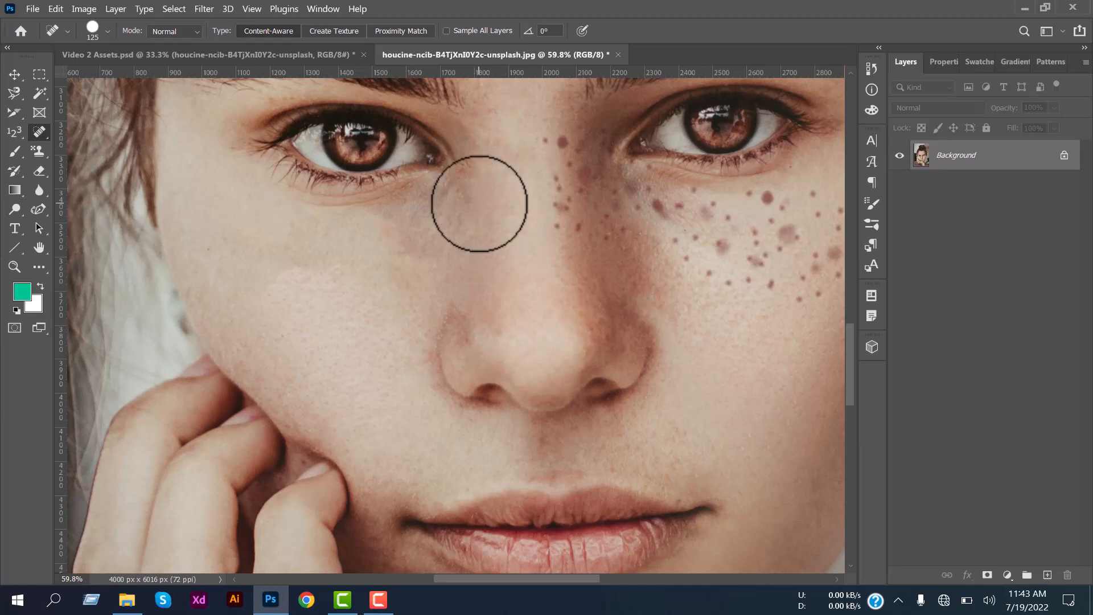
pyautogui.click(480, 172)
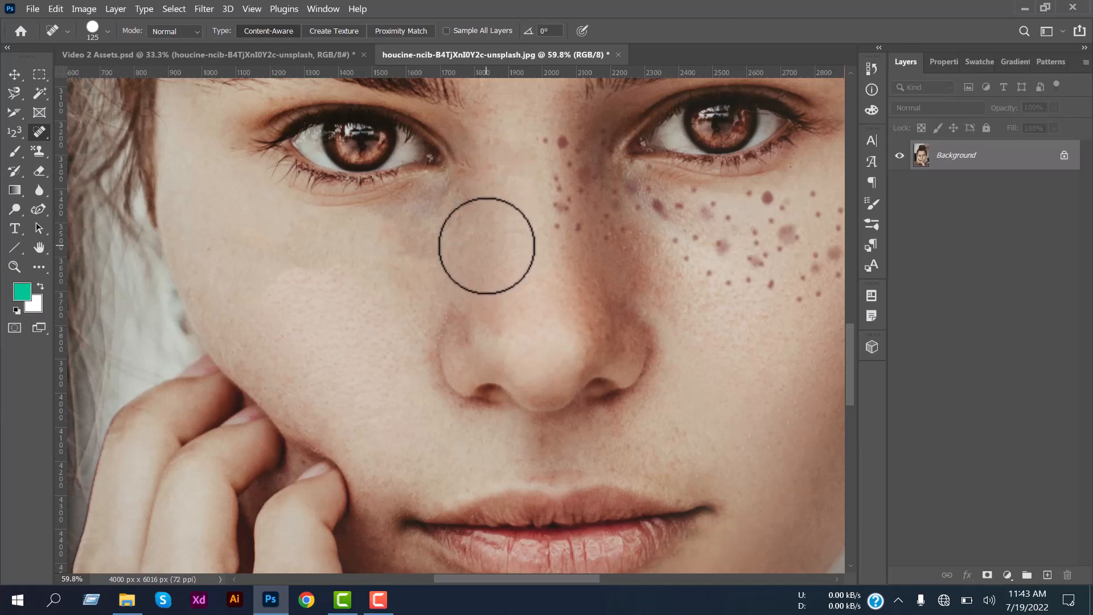
pyautogui.hotkey('ctrl', '0')
pyautogui.scroll(-1, 468, 401)
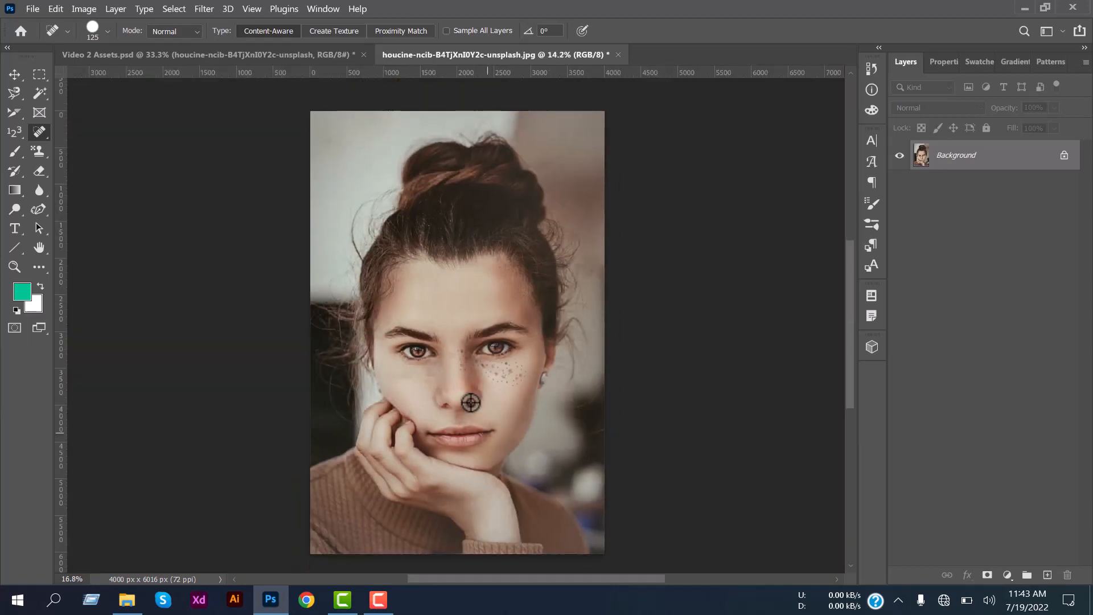
# Switch to the Healing Brush Tool and enlarge its brush size to 150
pyautogui.scroll(8, 463, 396)
pyautogui.scroll(3, 463, 397)
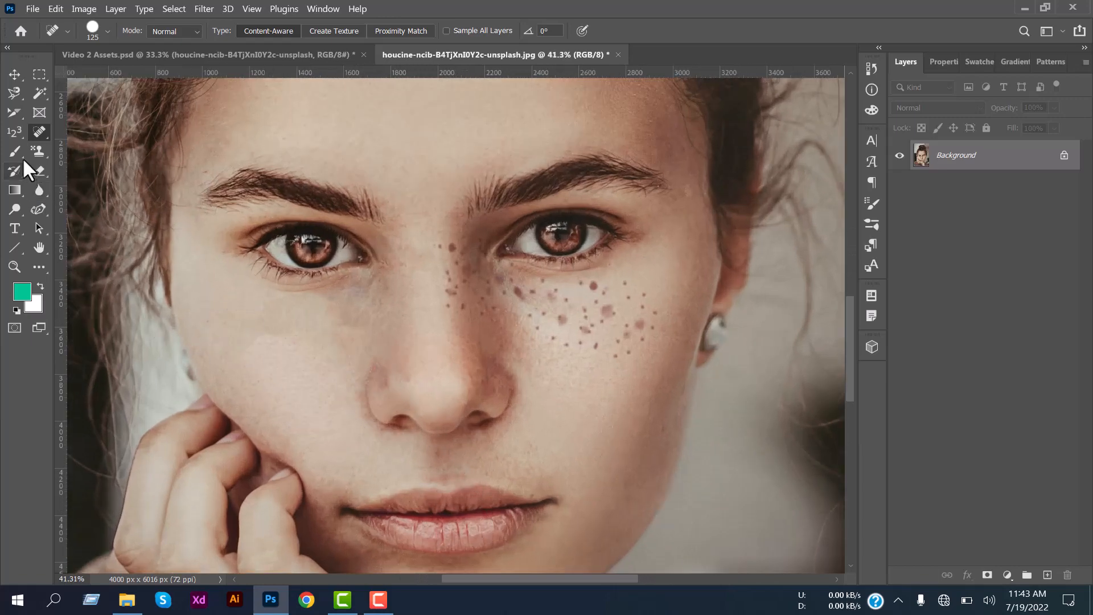
pyautogui.click(36, 135)
pyautogui.click(95, 147)
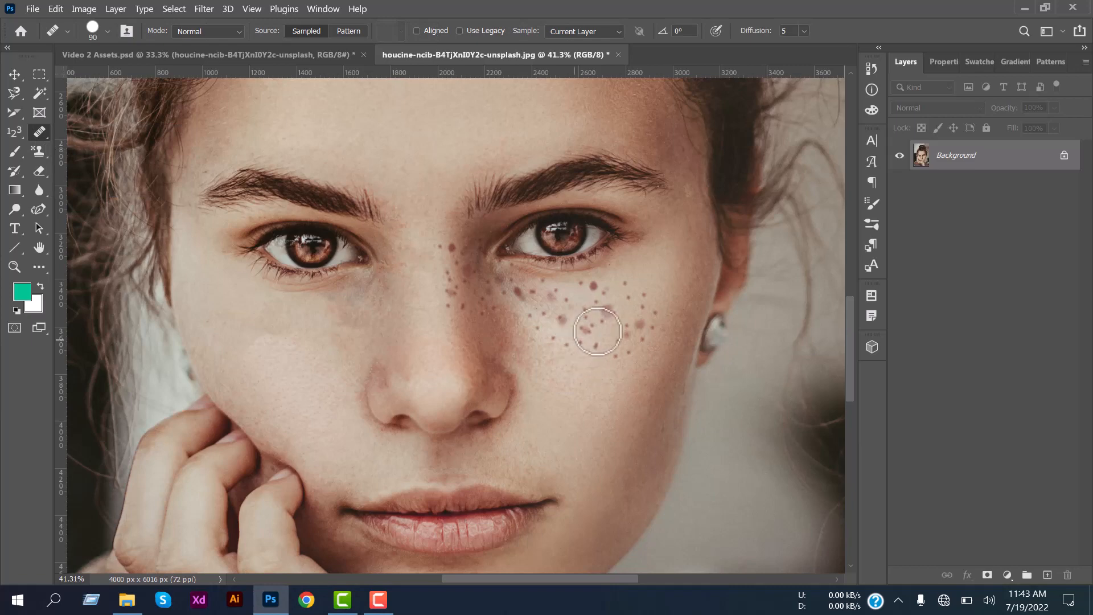
pyautogui.click(578, 350)
pyautogui.click(574, 238)
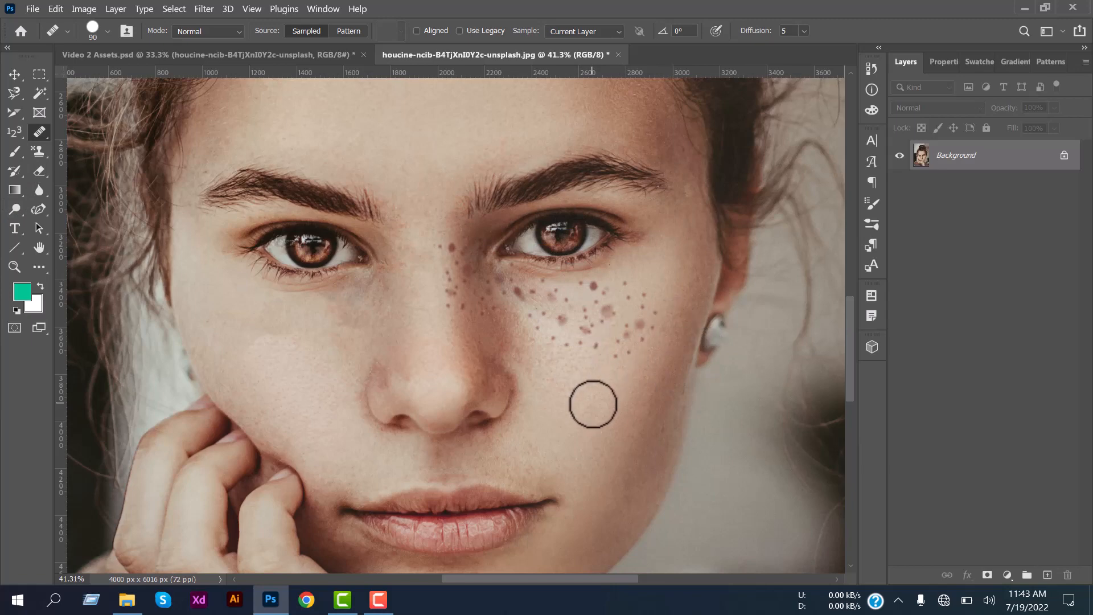
pyautogui.press(']')
pyautogui.press(']')
pyautogui.press(']')
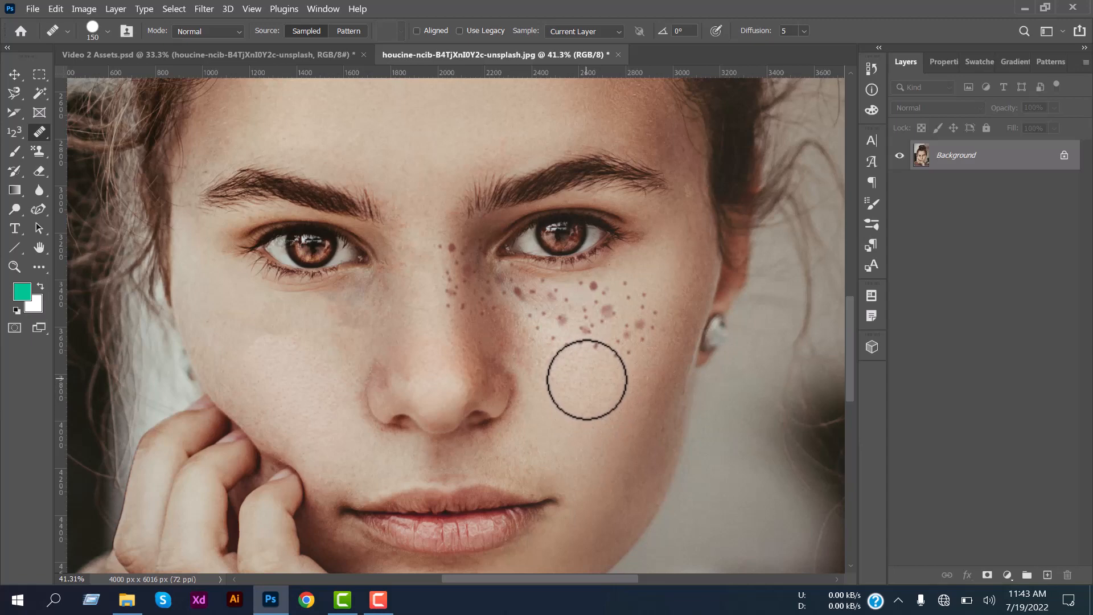
# Sample clean skin below the remaining cheek freckles and heal the freckles on the outer cheek near the earring
pyautogui.keyDown('alt'); pyautogui.click(587, 379); pyautogui.keyUp('alt')
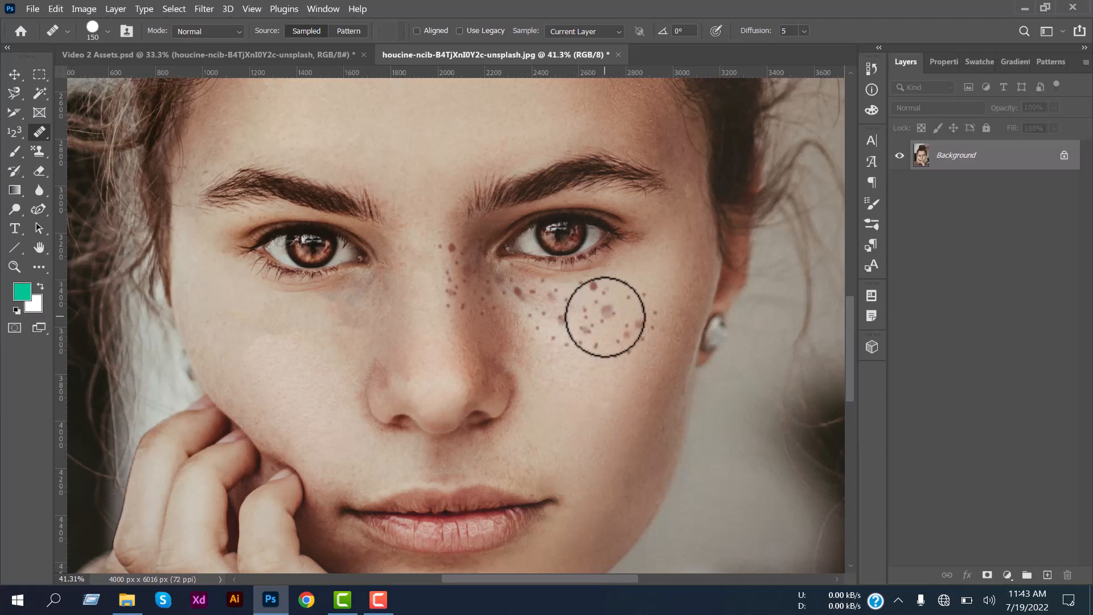
pyautogui.click(590, 337)
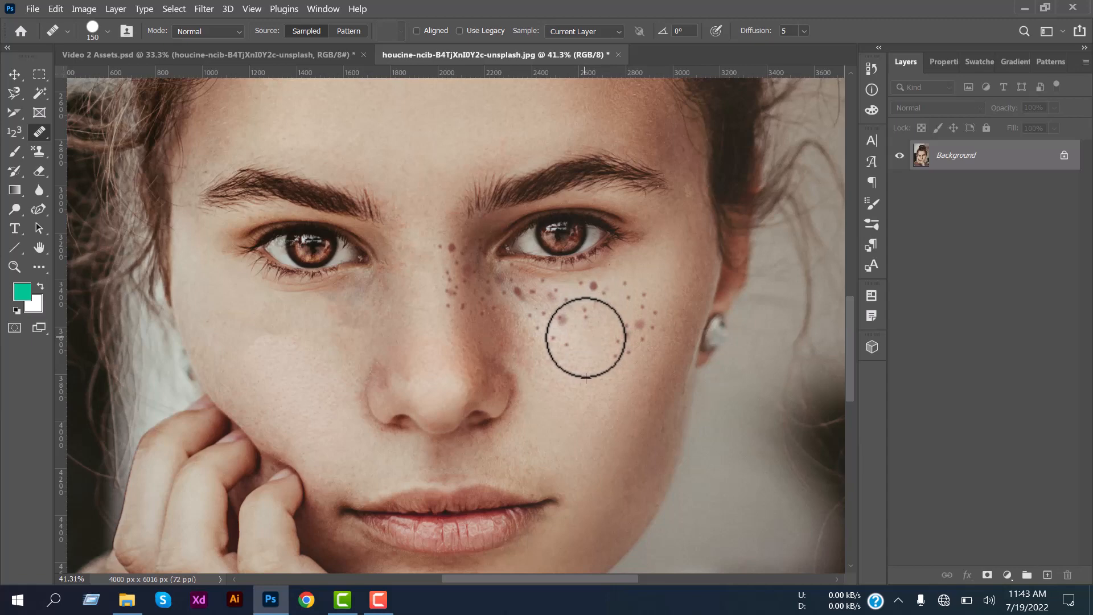
pyautogui.click(645, 326)
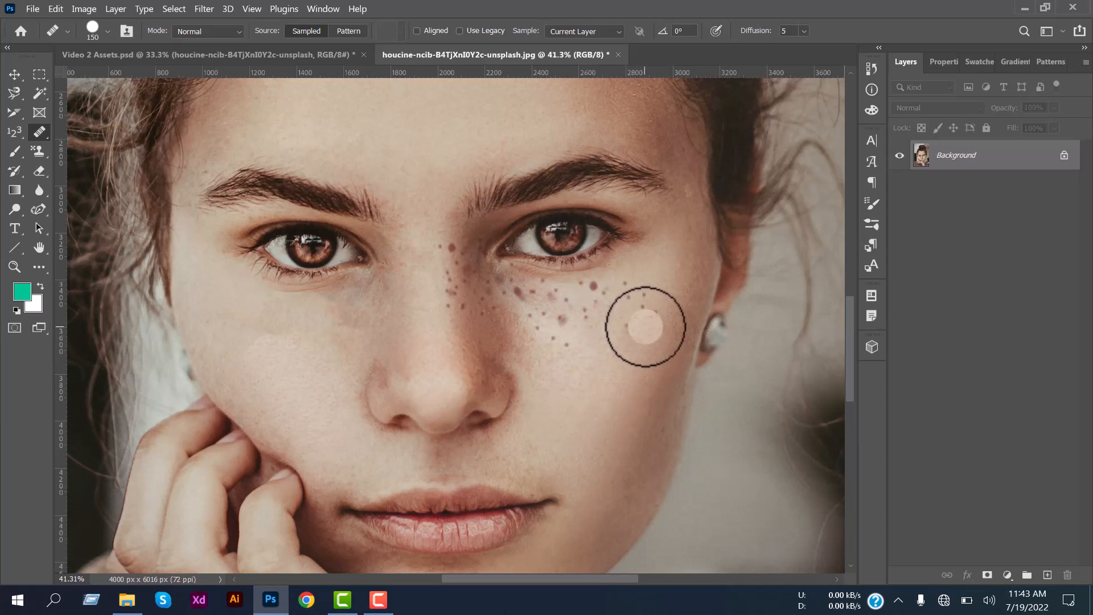
pyautogui.click(644, 325)
pyautogui.click(642, 309)
pyautogui.click(642, 307)
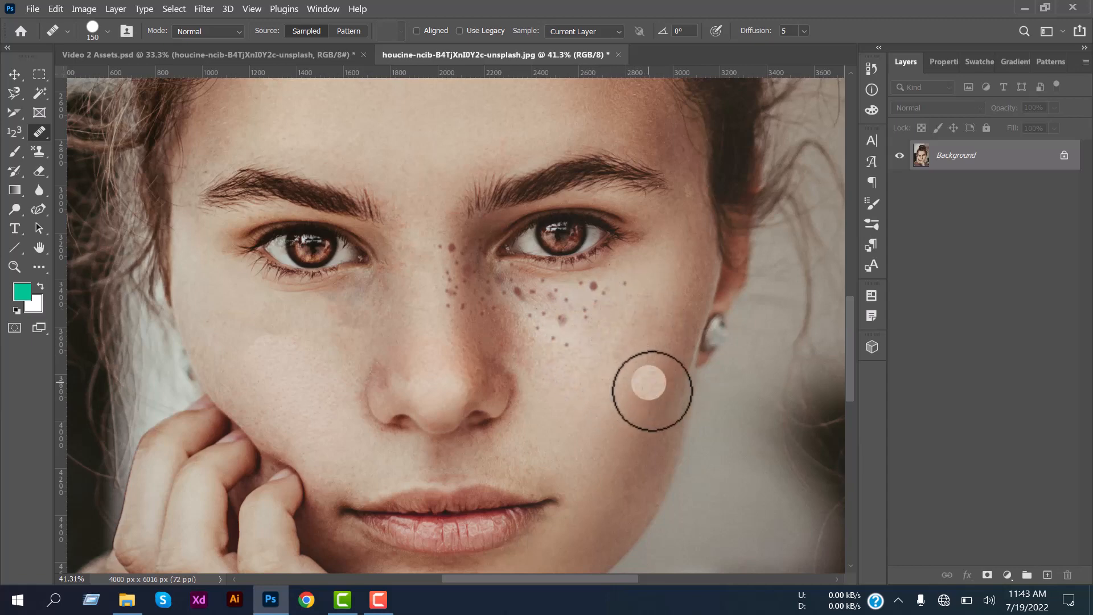
# Heal the freckles under the eye and in the middle of the earring-side cheek with the Healing Brush
pyautogui.moveTo(615, 285); pyautogui.dragTo(592, 288)
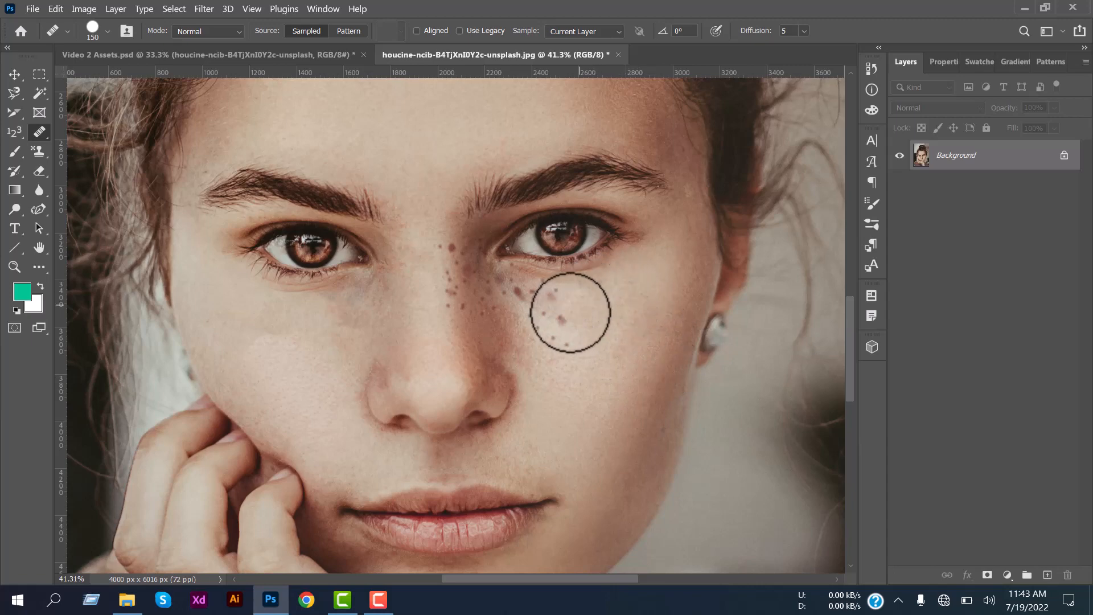
pyautogui.click(569, 315)
pyautogui.click(557, 339)
pyautogui.click(584, 369)
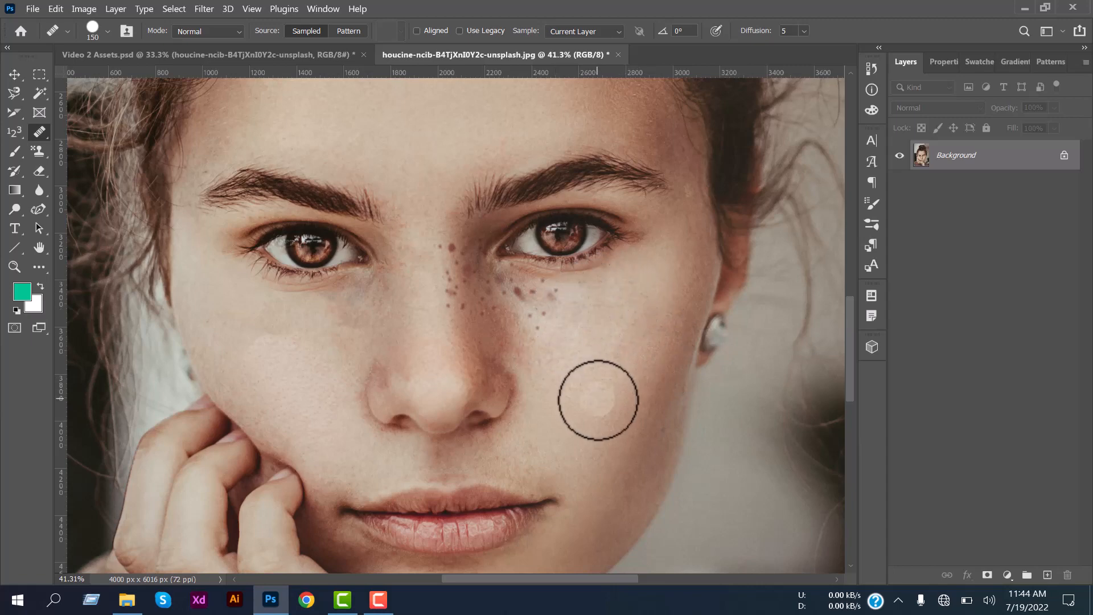
# Sample skin beside the nostril and heal the freckles between the nose and the earring-side cheek
pyautogui.click(509, 350)
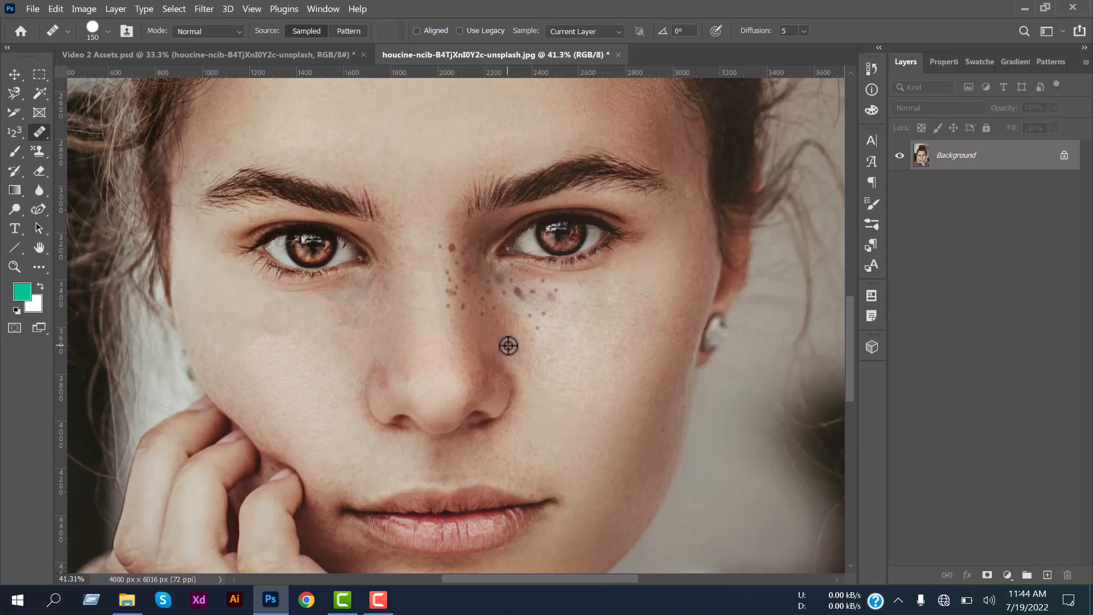
pyautogui.keyDown('alt'); pyautogui.click(509, 346); pyautogui.keyUp('alt')
pyautogui.click(490, 308)
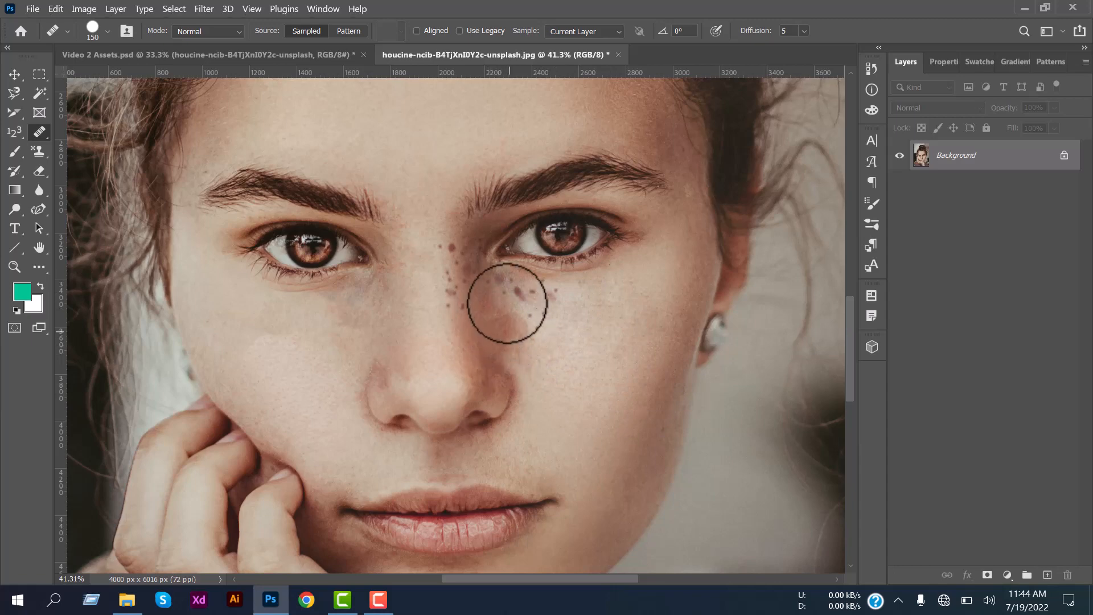
pyautogui.click(508, 293)
pyautogui.keyDown('alt'); pyautogui.click(511, 335); pyautogui.keyUp('alt')
pyautogui.click(494, 284)
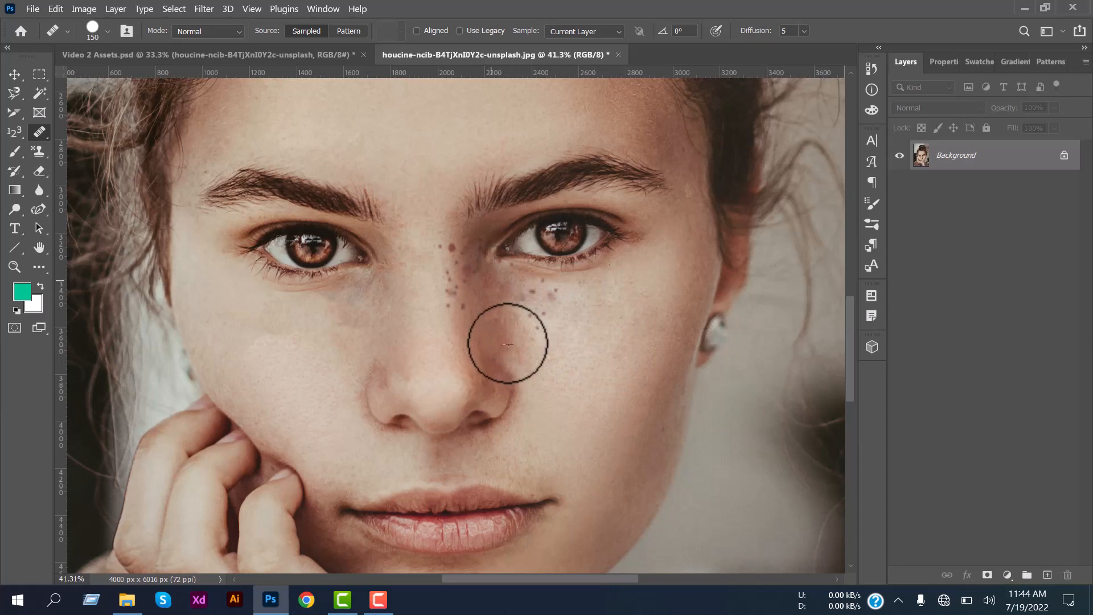
# Resample clean cheek skin and heal the last freckles below the inner corner of the earring-side eye
pyautogui.keyDown('alt'); pyautogui.click(556, 359); pyautogui.keyUp('alt')
pyautogui.click(532, 312)
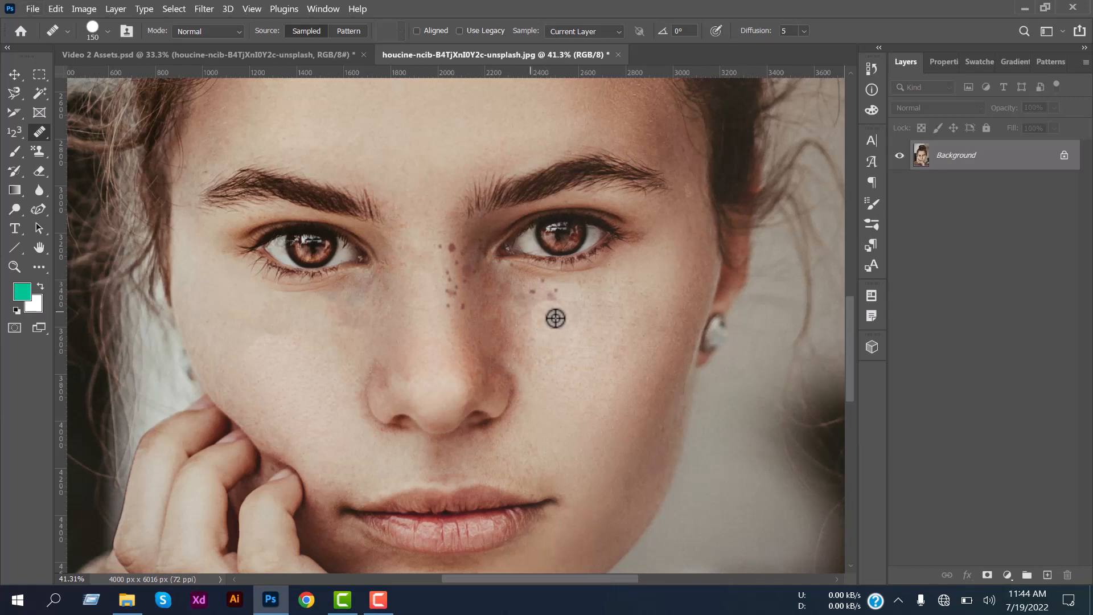
pyautogui.keyDown('alt'); pyautogui.click(596, 345); pyautogui.keyUp('alt')
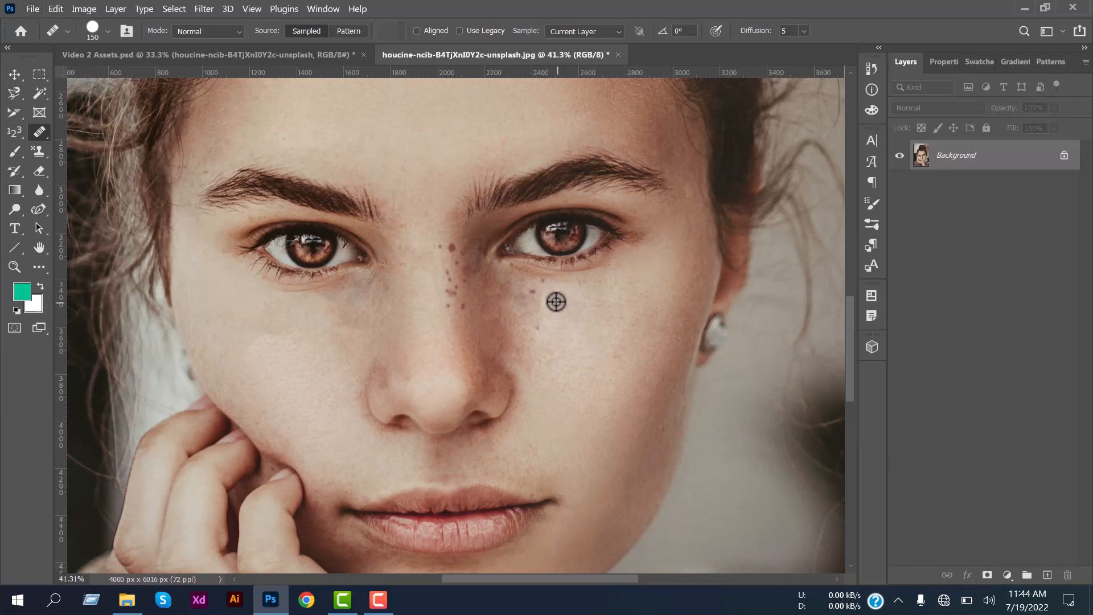
pyautogui.click(537, 292)
pyautogui.click(533, 330)
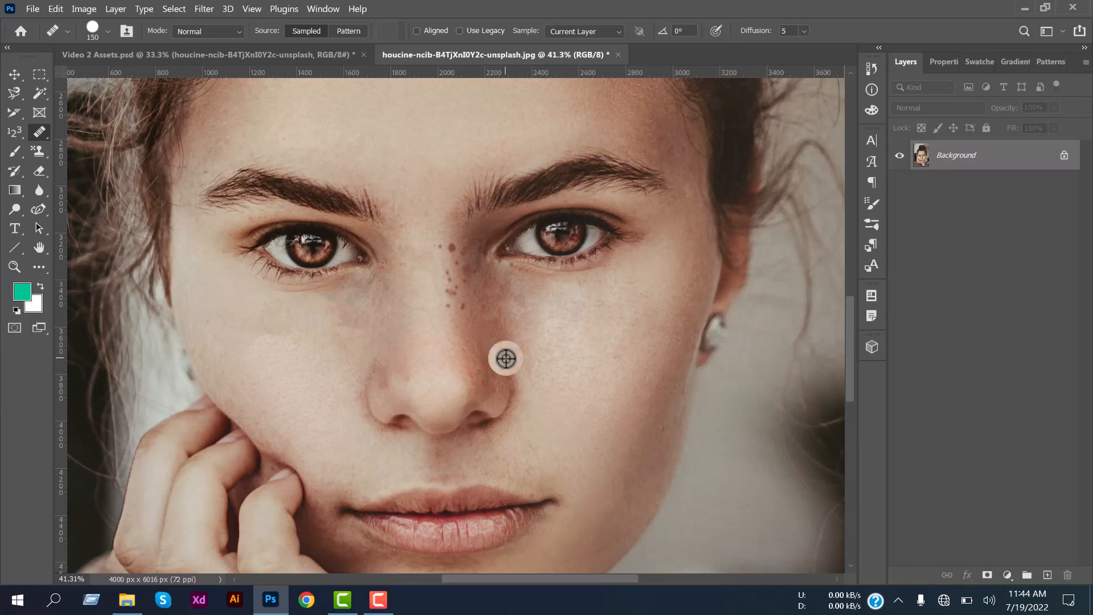
pyautogui.hotkey('ctrl', '0')
pyautogui.scroll(3, 488, 417)
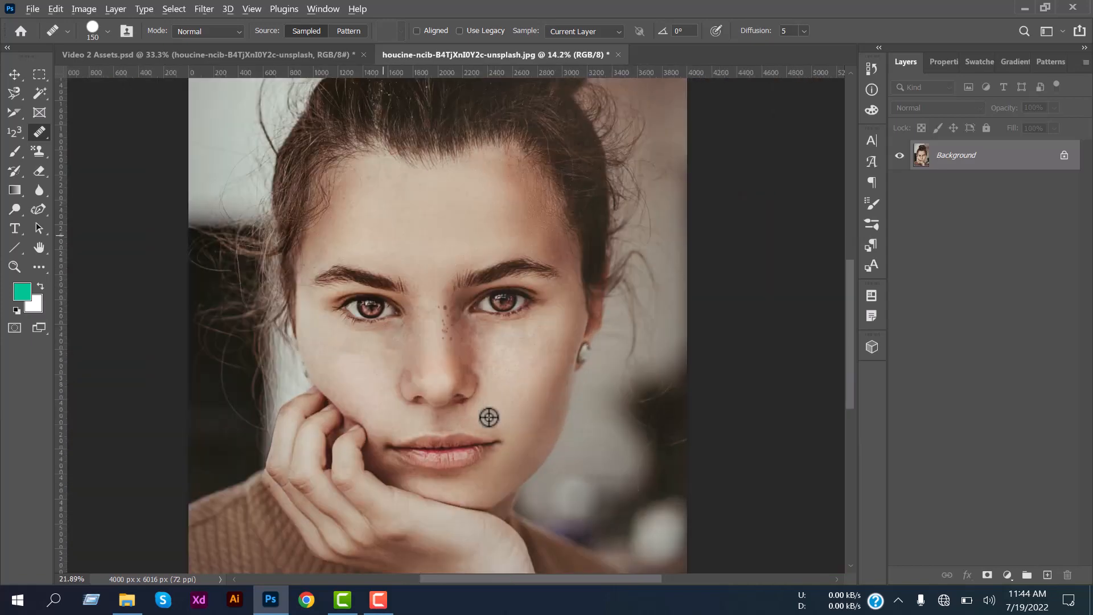
# Outline a small area on the cheek above the hand with the Patch Tool, and switch to the Rectangular Marquee Tool
pyautogui.rightClick(36, 132)
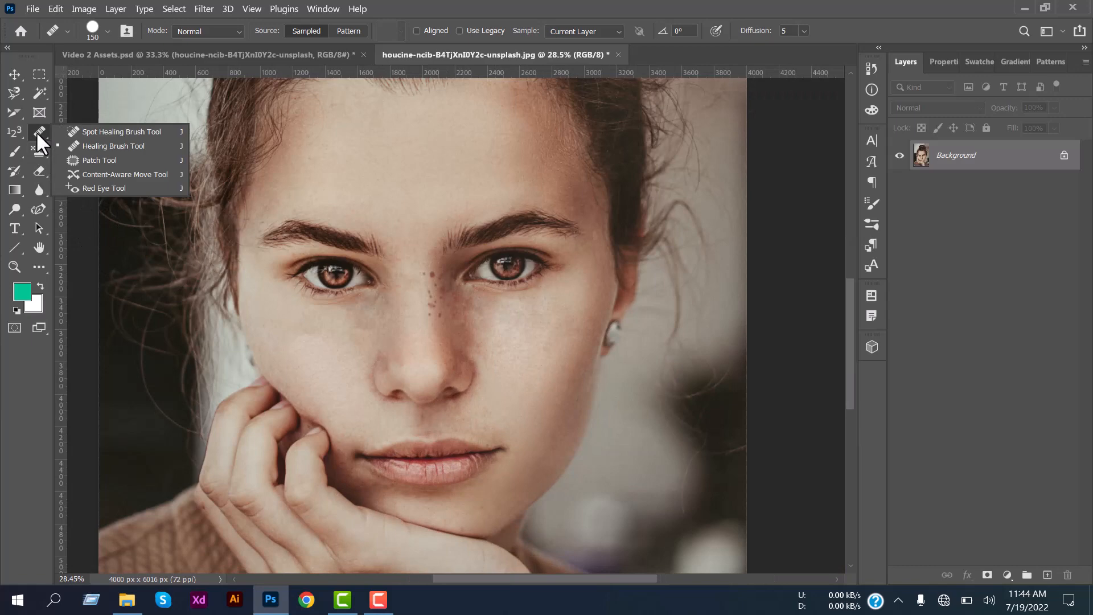
pyautogui.click(94, 160)
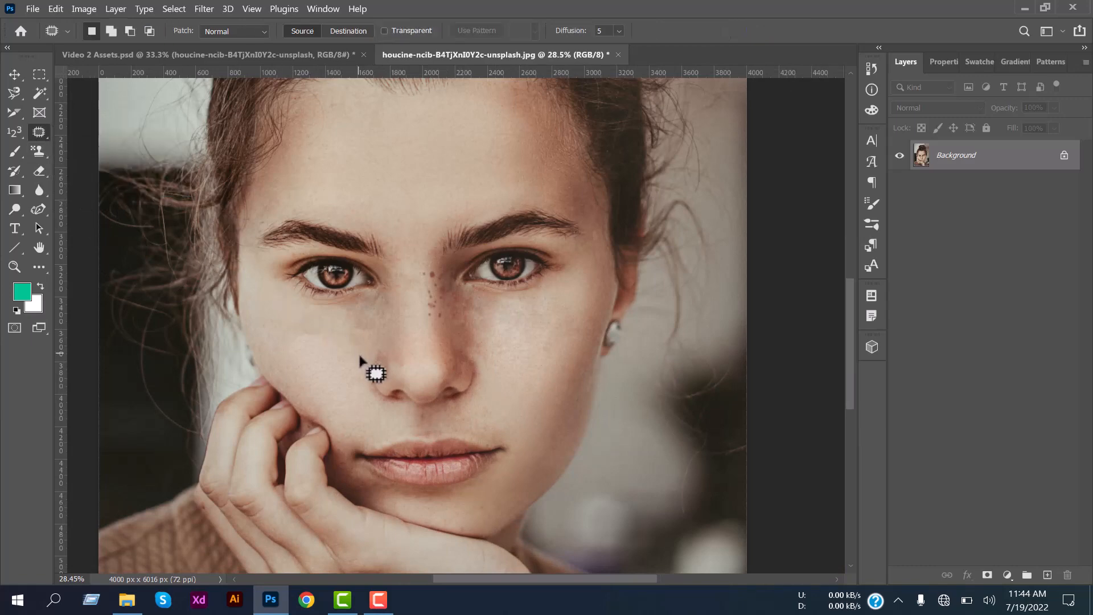
pyautogui.press('m')
pyautogui.scroll(3, 393, 379)
# Undo the patch selection and the latest Healing Brush strokes on the earring-side cheek
pyautogui.hotkey('ctrl', 'z')
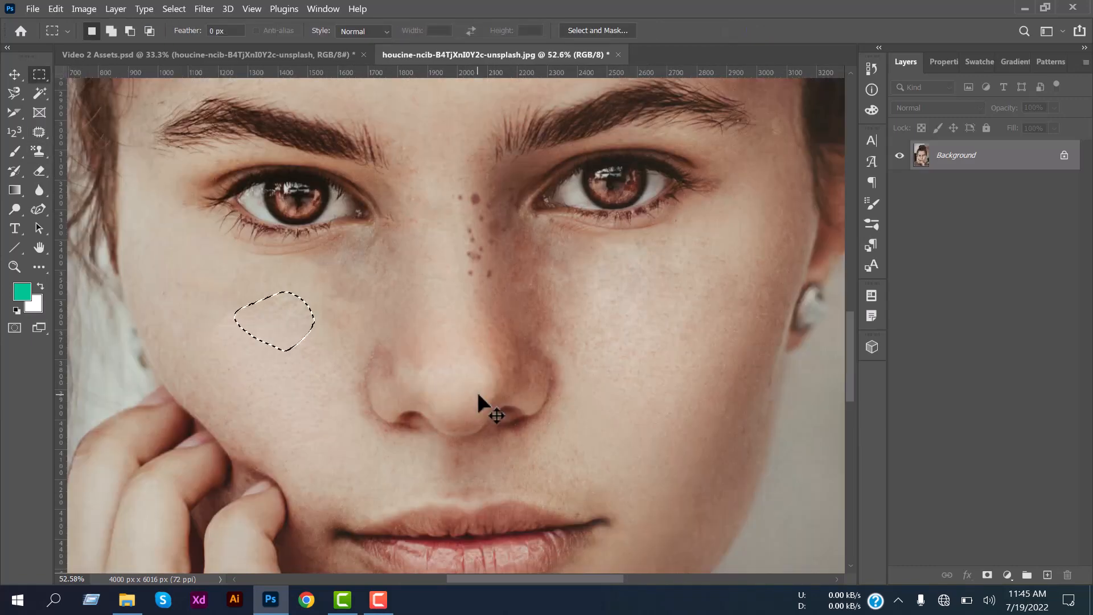
pyautogui.hotkey('ctrl', 'z')
pyautogui.hotkey('ctrl', 'z')
pyautogui.hotkey('ctrl', 'z')
pyautogui.hotkey('ctrl', 'z')
pyautogui.hotkey('ctrl', 'z')
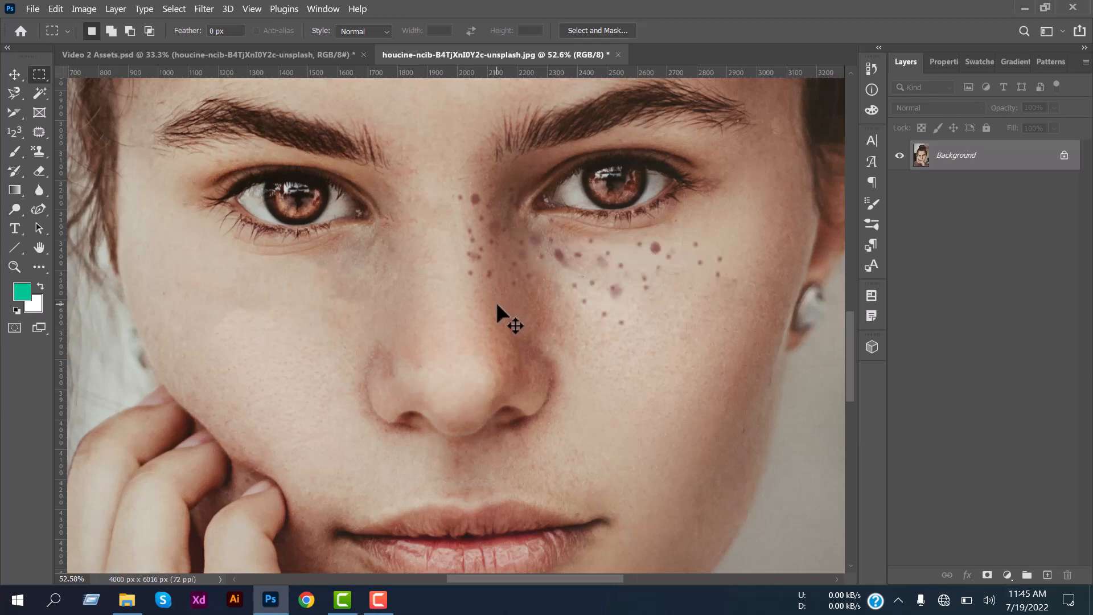
# Undo further Healing Brush strokes until the freckles on the earring-side cheek and both sides of the nose bridge are restored
pyautogui.hotkey('ctrl', 'z')
pyautogui.hotkey('ctrl', 'z')
pyautogui.hotkey('ctrl', 'z')
pyautogui.hotkey('ctrl', 'z')
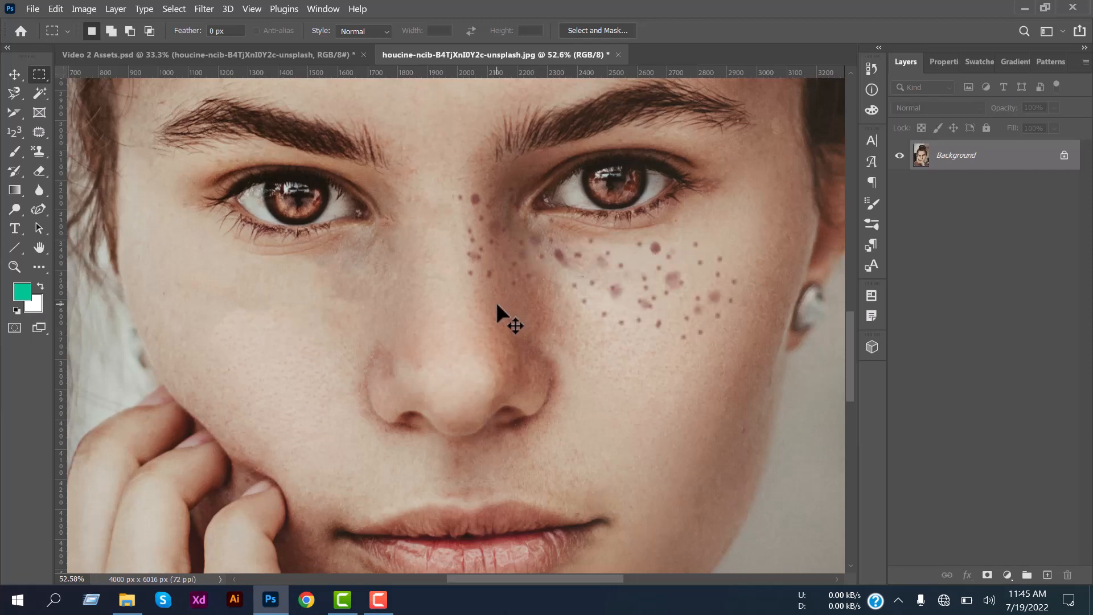
pyautogui.hotkey('ctrl', 'z')
# With the Patch Tool, outline the main freckle cluster on the earring-side cheek, replace it with clean skin from the opposite cheek, and deselect
pyautogui.moveTo(633, 348)
pyautogui.mouseDown()
pyautogui.moveTo(595, 285)
pyautogui.moveTo(627, 251)
pyautogui.moveTo(571, 278)
pyautogui.moveTo(647, 367)
pyautogui.moveTo(744, 301)
pyautogui.moveTo(691, 251)
pyautogui.moveTo(593, 285)
pyautogui.mouseUp()
pyautogui.click(36, 132)
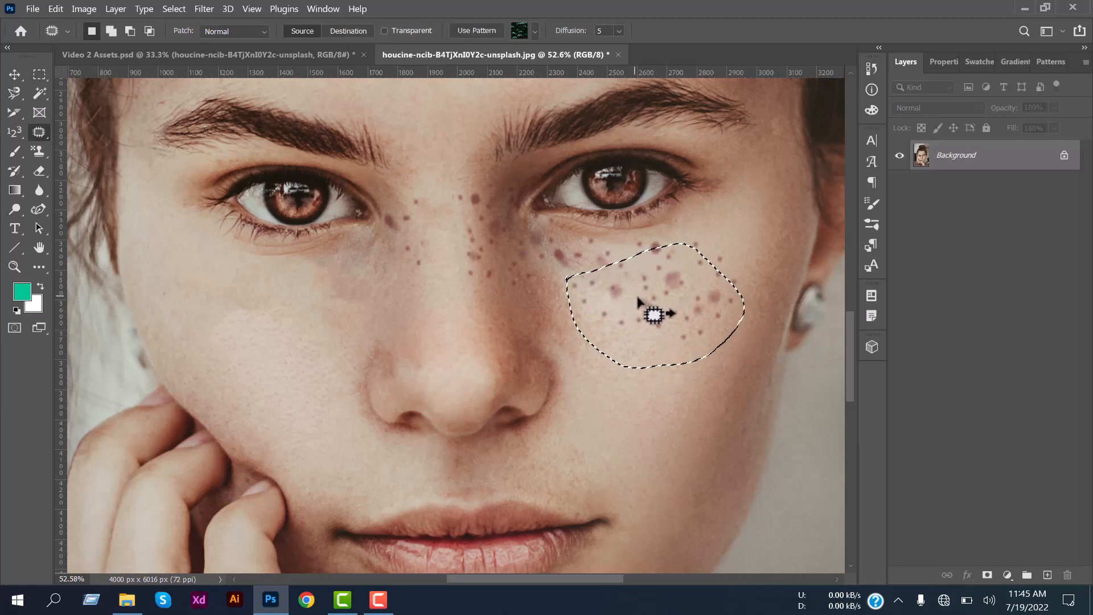
pyautogui.moveTo(619, 290); pyautogui.dragTo(264, 340)
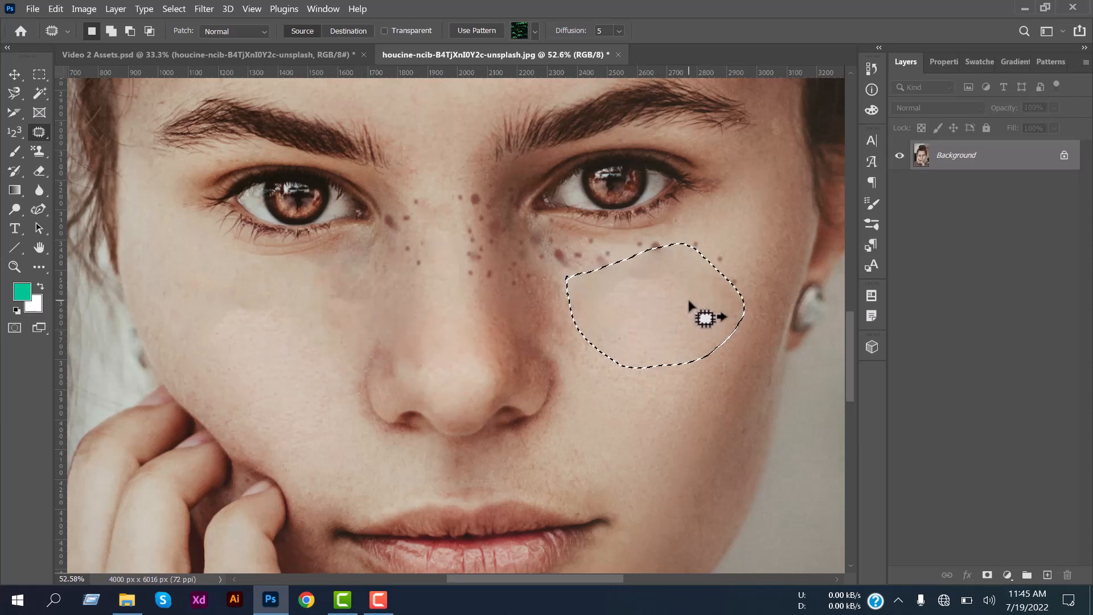
pyautogui.click(658, 403)
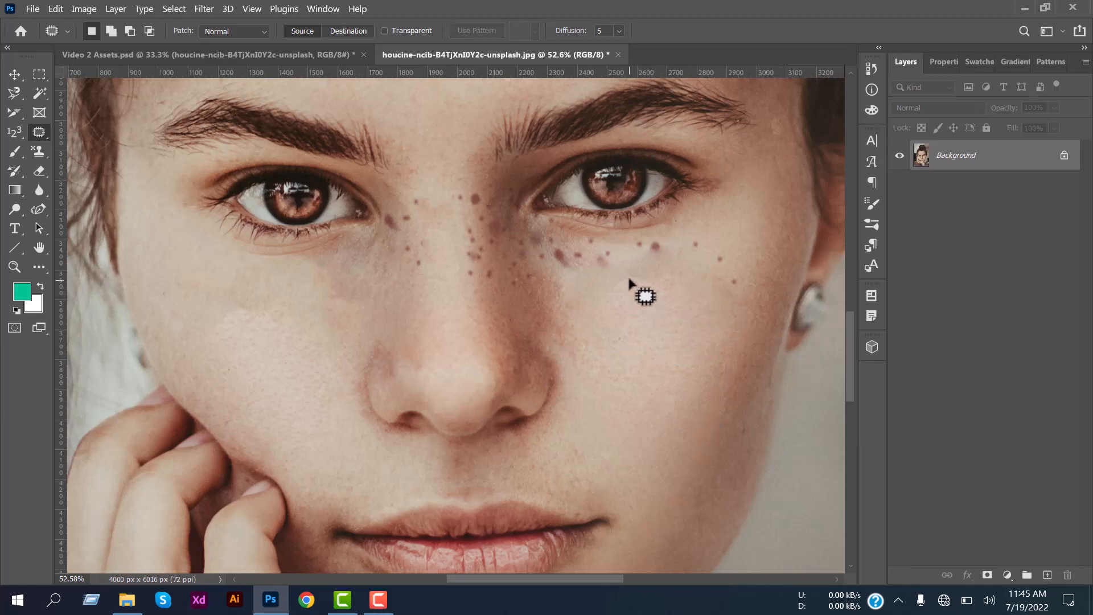
# Patch the remaining freckles below the outer corner of the earring-side eye with clean skin from the opposite cheek, and deselect
pyautogui.moveTo(628, 278)
pyautogui.mouseDown()
pyautogui.moveTo(666, 232)
pyautogui.moveTo(701, 237)
pyautogui.moveTo(737, 265)
pyautogui.moveTo(742, 289)
pyautogui.moveTo(641, 291)
pyautogui.moveTo(628, 272)
pyautogui.moveTo(252, 332)
pyautogui.moveTo(209, 286)
pyautogui.mouseUp()
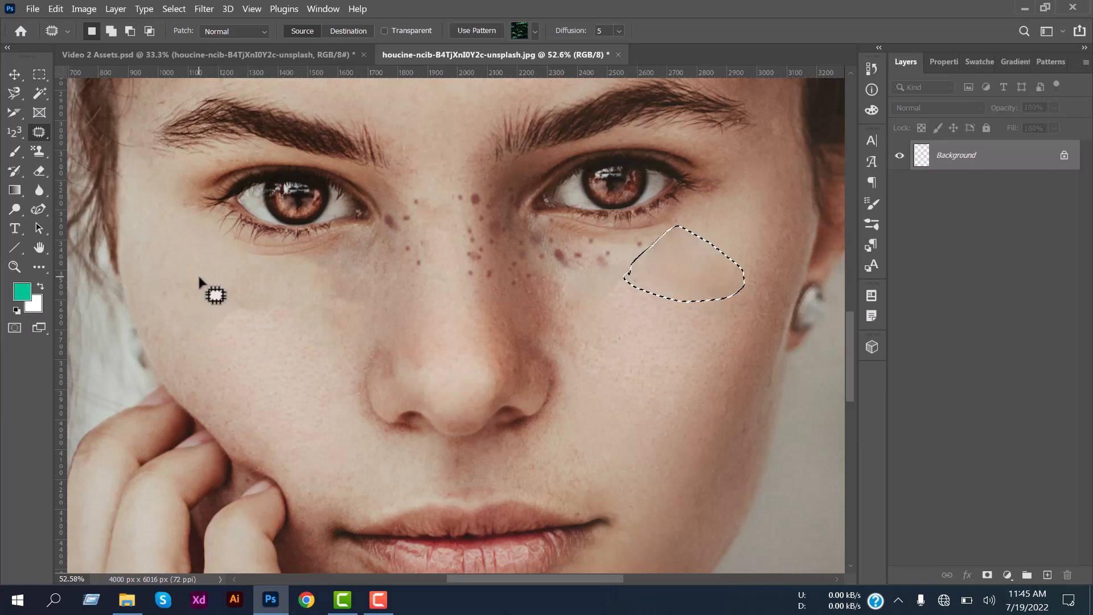
pyautogui.click(656, 373)
pyautogui.scroll(-5, 552, 401)
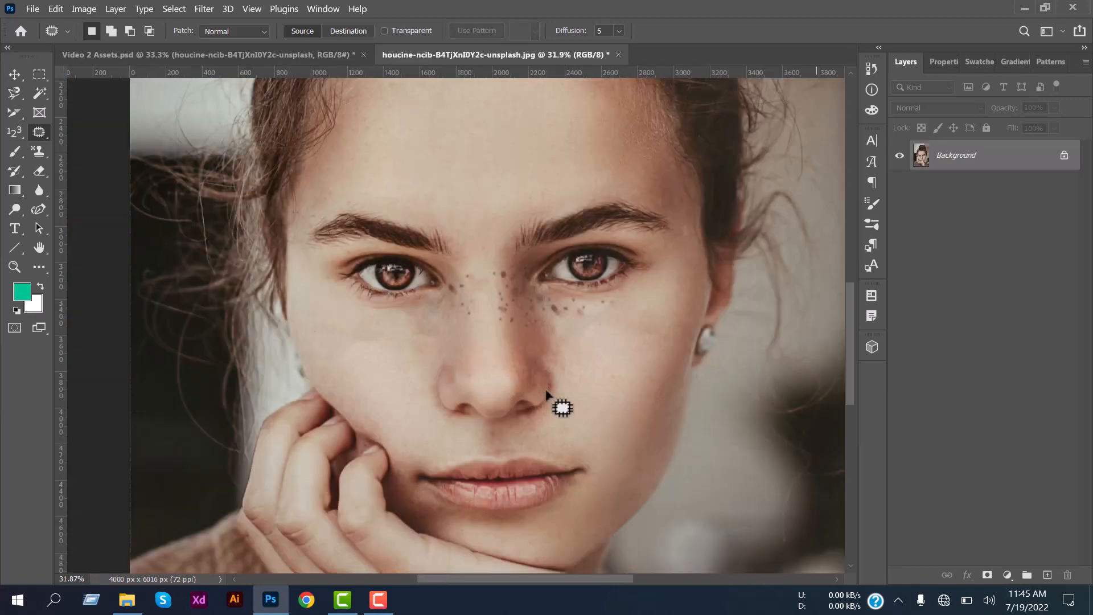
pyautogui.scroll(1, 575, 427)
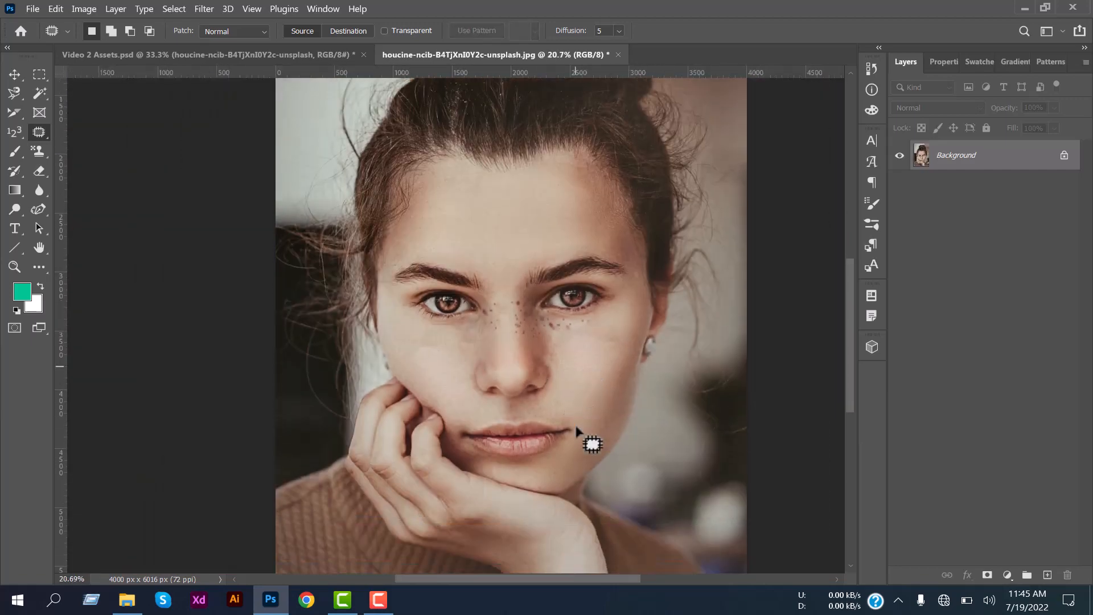
pyautogui.scroll(2, 576, 431)
# Choose the Content-Aware Move Tool, switch to the Move Tool, and close the portrait document without saving
pyautogui.rightClick(39, 132)
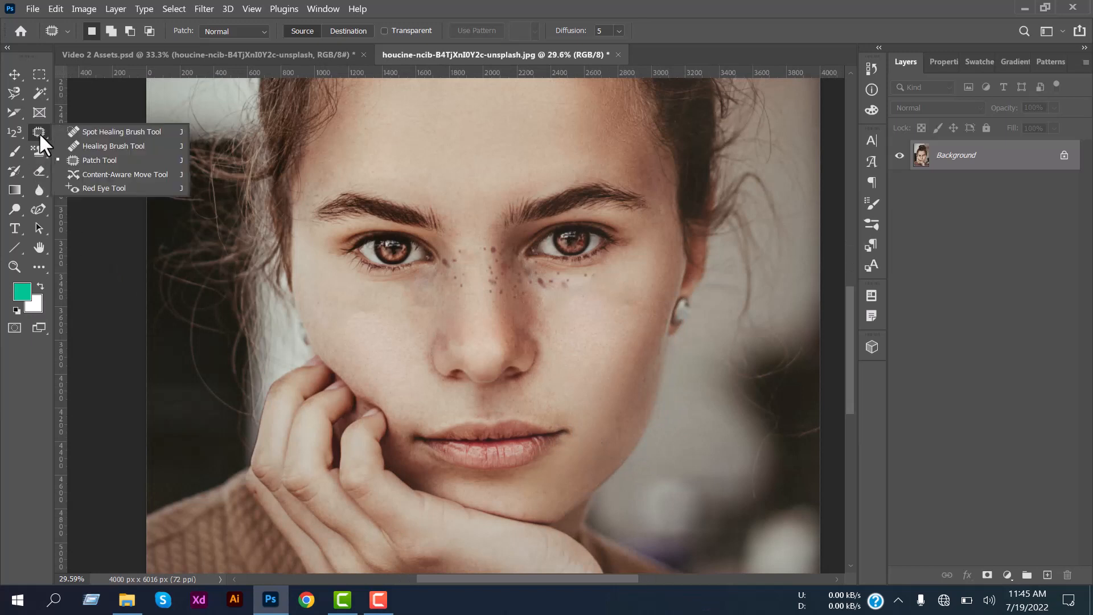
pyautogui.click(100, 177)
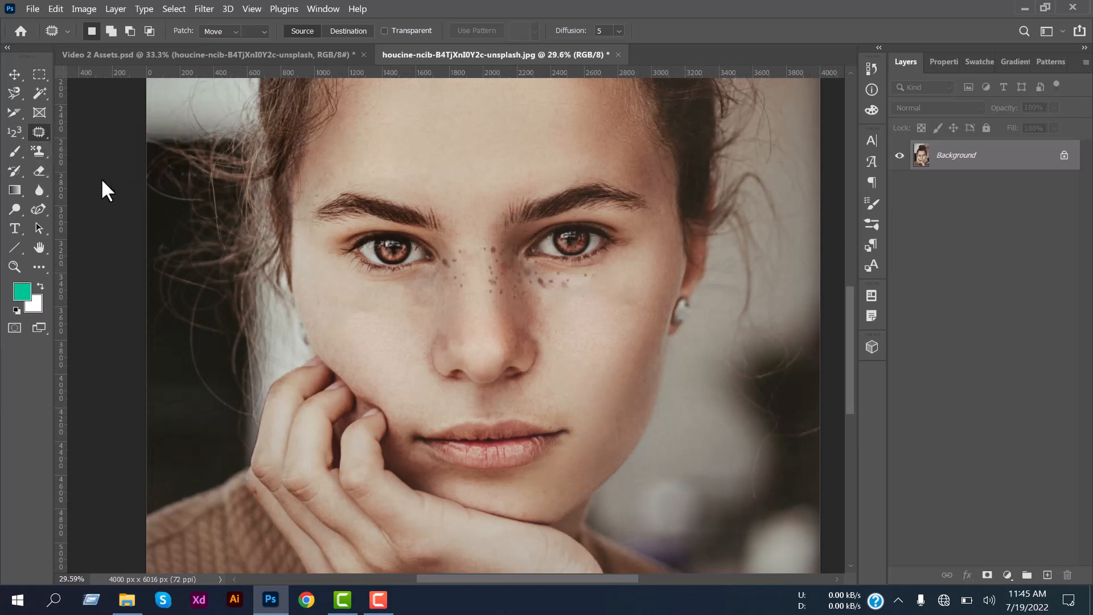
pyautogui.click(9, 78)
pyautogui.click(618, 55)
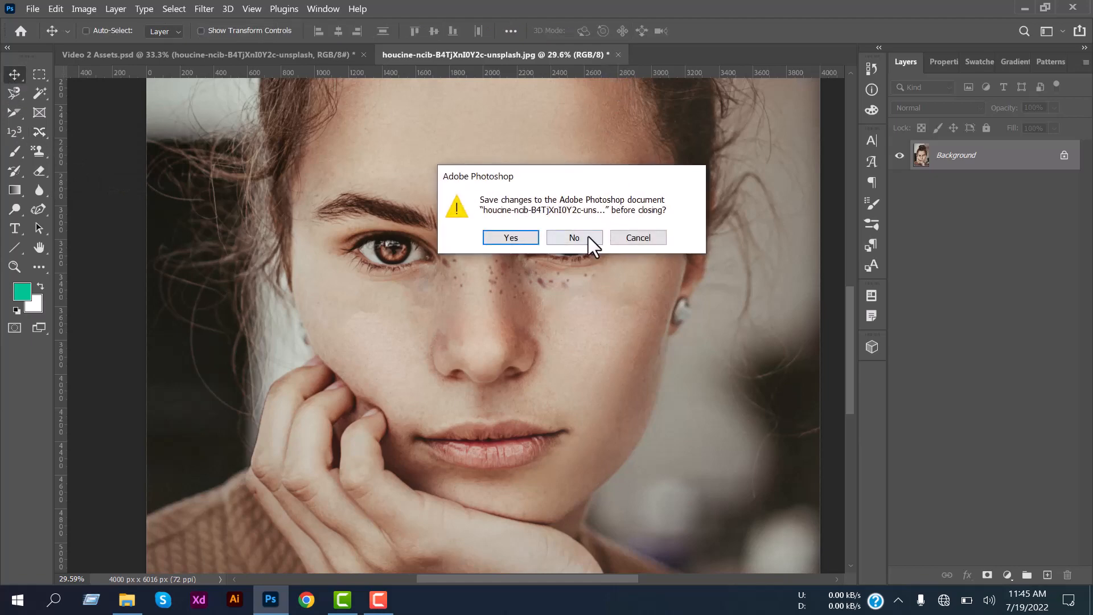
pyautogui.click(574, 237)
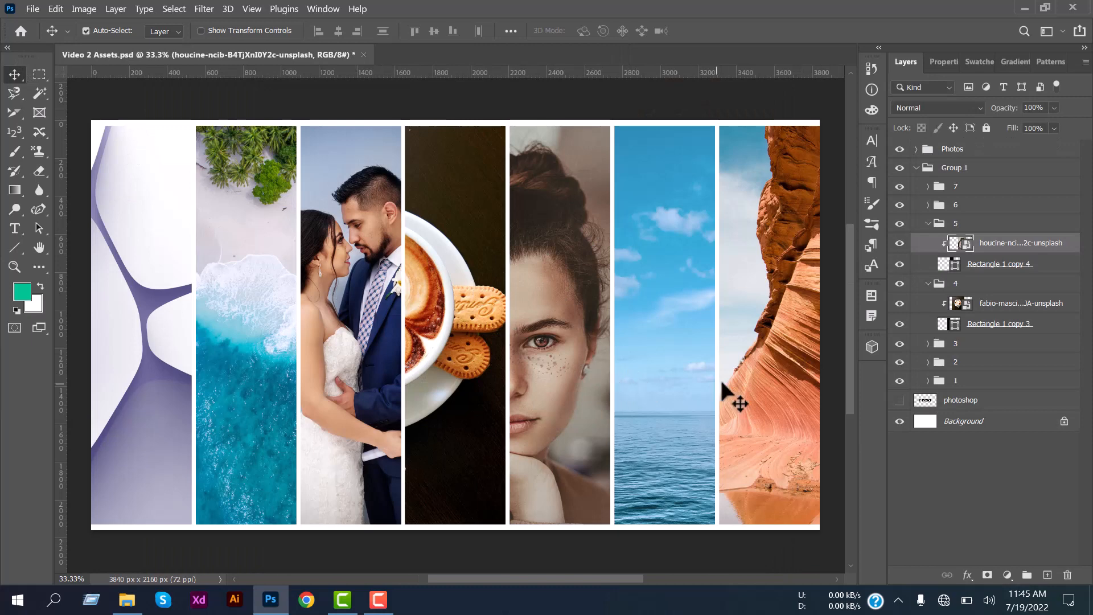
# Select the canyon photo strip and open its smart object contents at a close view of the standing man
pyautogui.keyDown('ctrl'); pyautogui.click(757, 381); pyautogui.keyUp('ctrl')
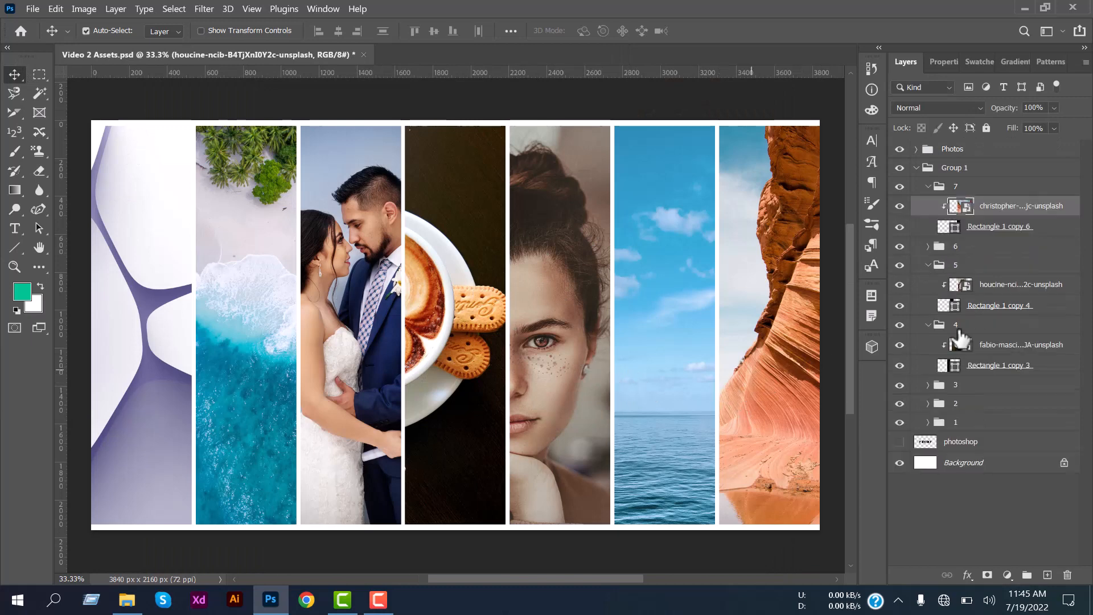
pyautogui.doubleClick(964, 212)
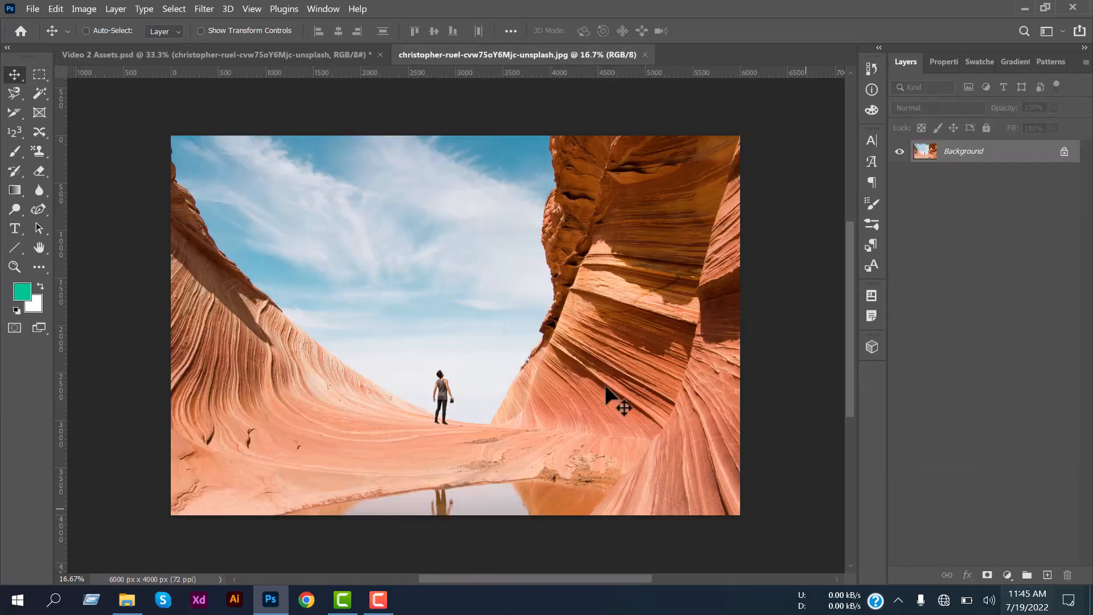
pyautogui.scroll(8, 391, 409)
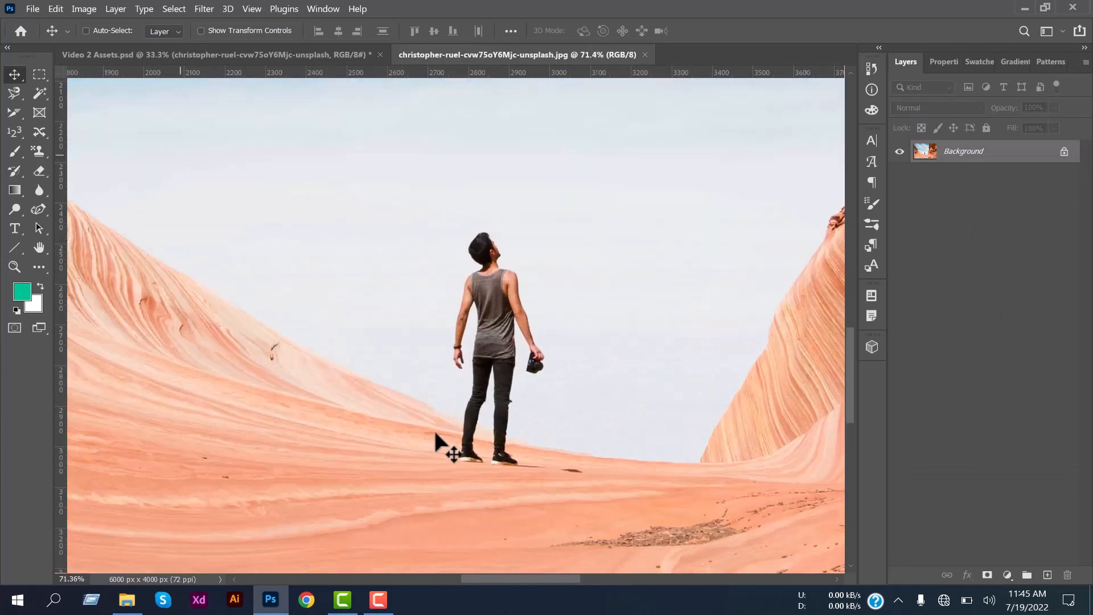
# Outline the standing man with the Content-Aware Move Tool and move him up the sand slope to his left, applying the move
pyautogui.click(42, 131)
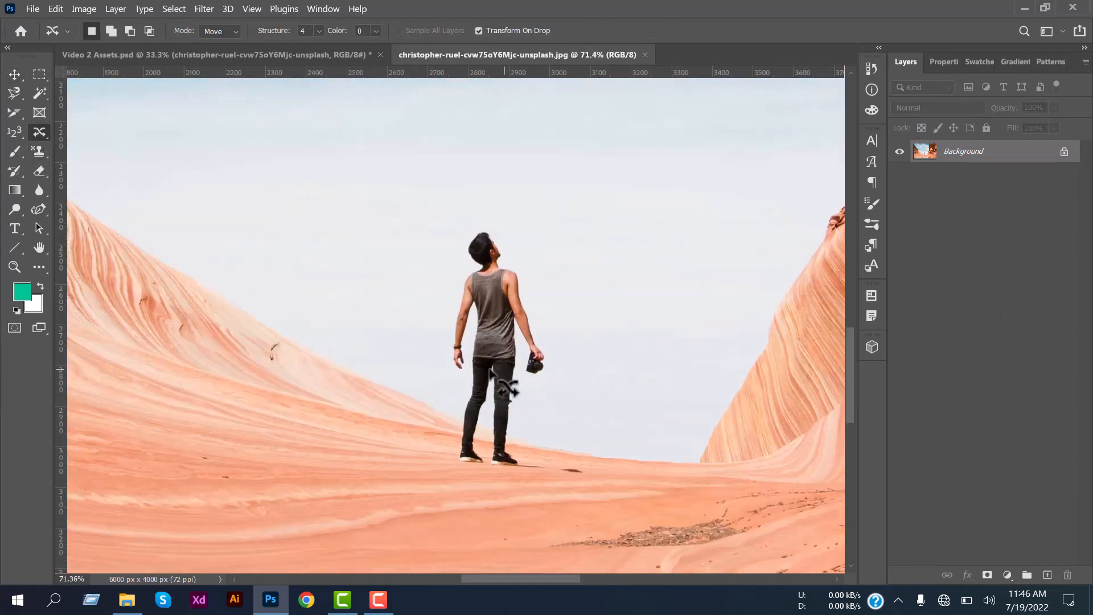
pyautogui.moveTo(436, 368)
pyautogui.mouseDown()
pyautogui.moveTo(425, 268)
pyautogui.moveTo(466, 225)
pyautogui.moveTo(496, 222)
pyautogui.moveTo(545, 289)
pyautogui.mouseUp()
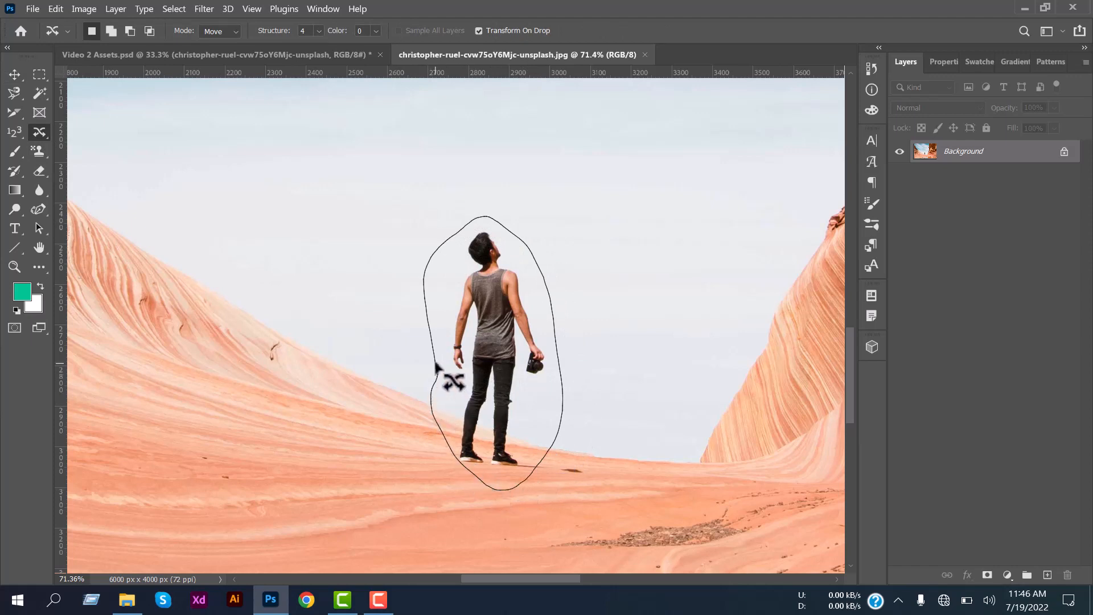
pyautogui.moveTo(436, 364); pyautogui.dragTo(439, 368)
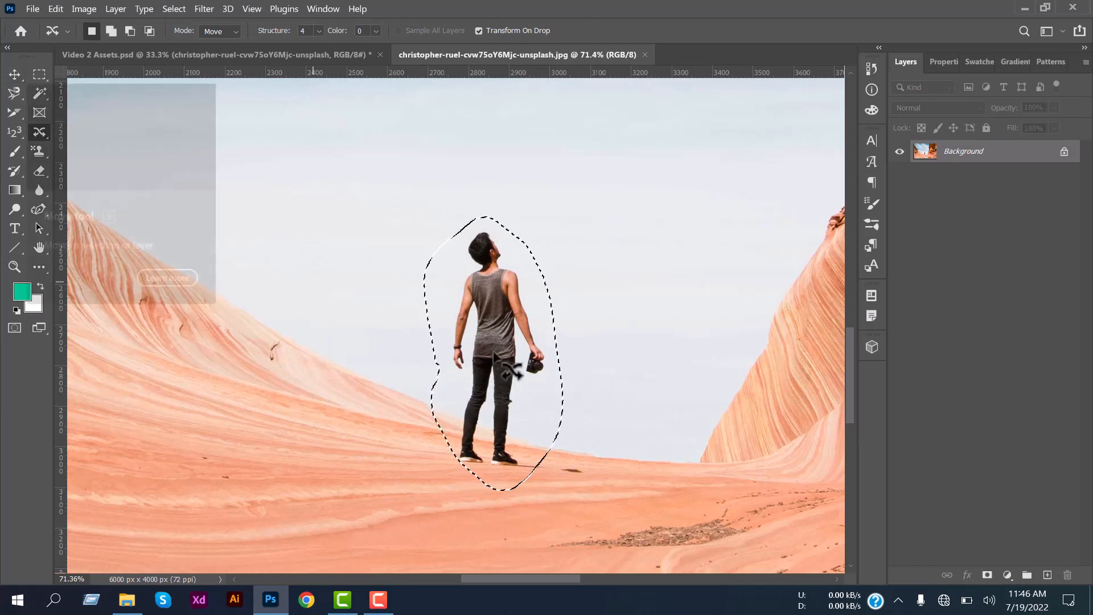
pyautogui.moveTo(486, 341); pyautogui.dragTo(374, 296)
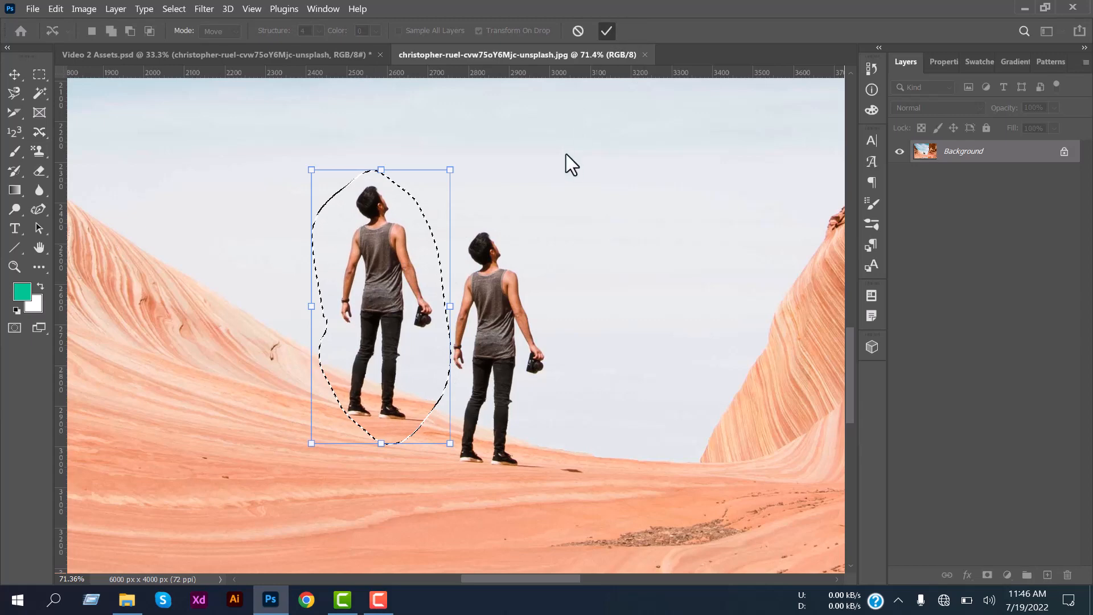
pyautogui.press('Return')
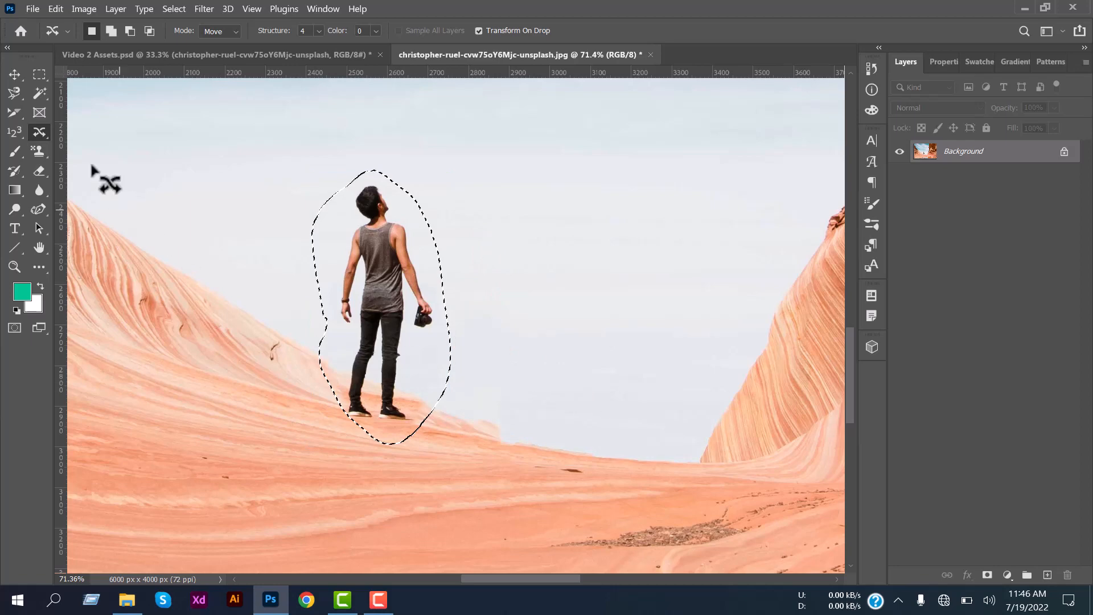
# Clear the selection with the Rectangular Marquee Tool and examine the relocated man and his surroundings in the canyon photo
pyautogui.click(38, 75)
pyautogui.click(172, 193)
pyautogui.hotkey('ctrl', '0')
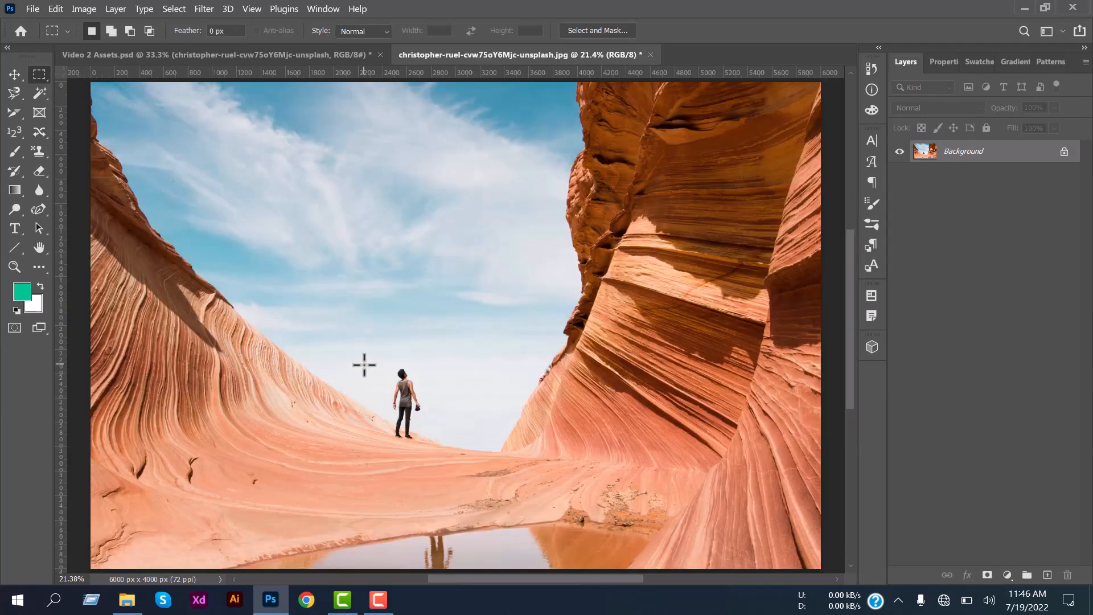
pyautogui.moveTo(365, 365); pyautogui.dragTo(442, 456)
pyautogui.click(435, 471)
pyautogui.scroll(3, 436, 467)
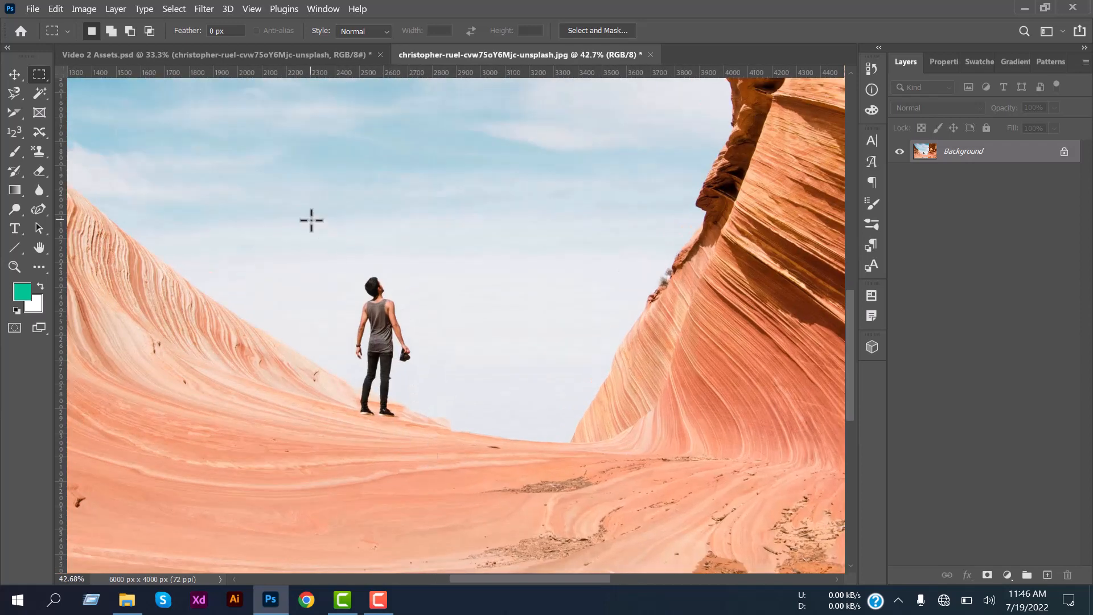
# Choose the Red Eye Tool, switch to the Move Tool, and close the canyon photo without saving
pyautogui.rightClick(36, 131)
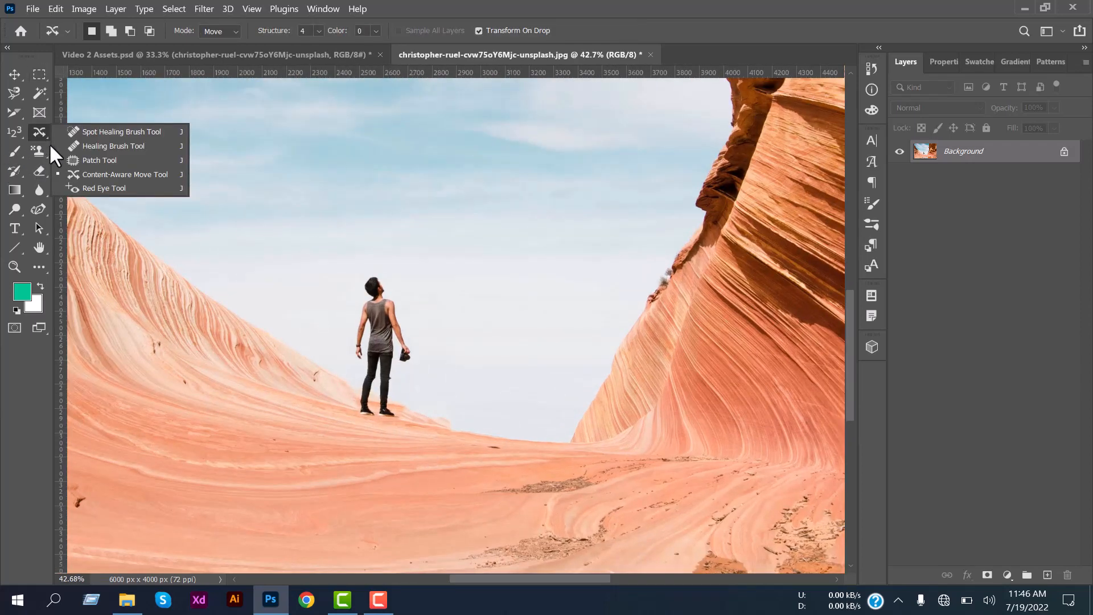
pyautogui.click(94, 191)
pyautogui.click(17, 75)
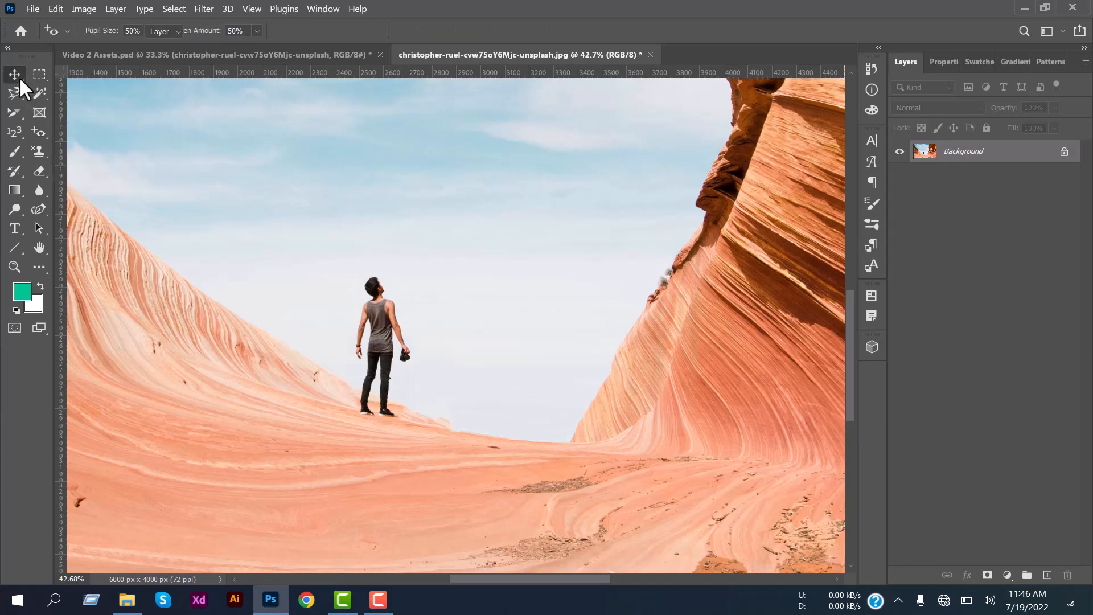
pyautogui.click(650, 55)
pyautogui.click(572, 238)
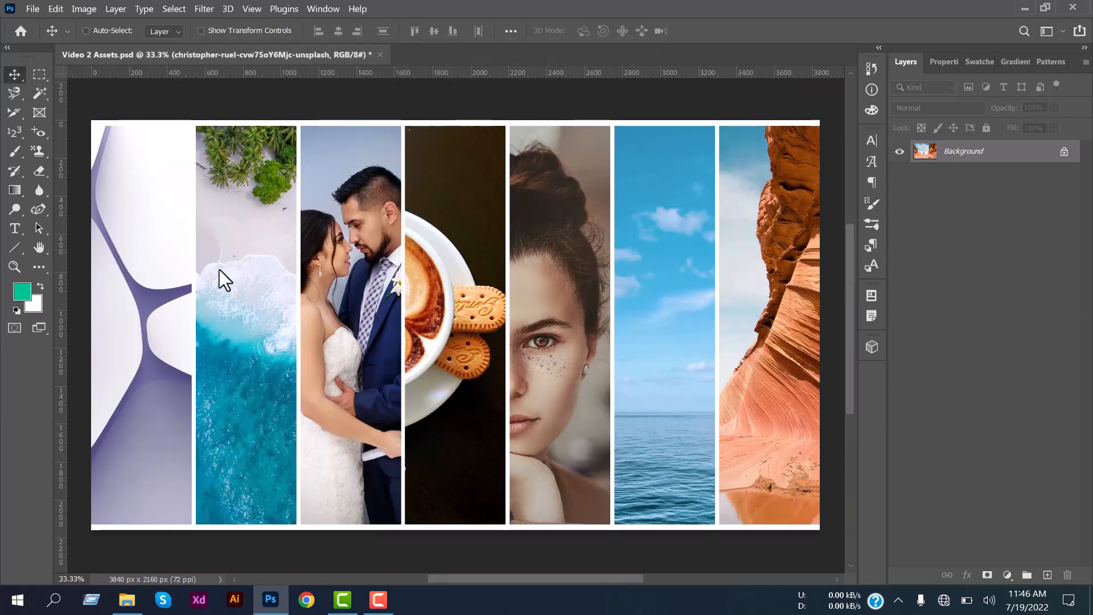
# Select the portrait strip and reopen its smart object contents, enlarged on the earring-side eye
pyautogui.click(542, 301)
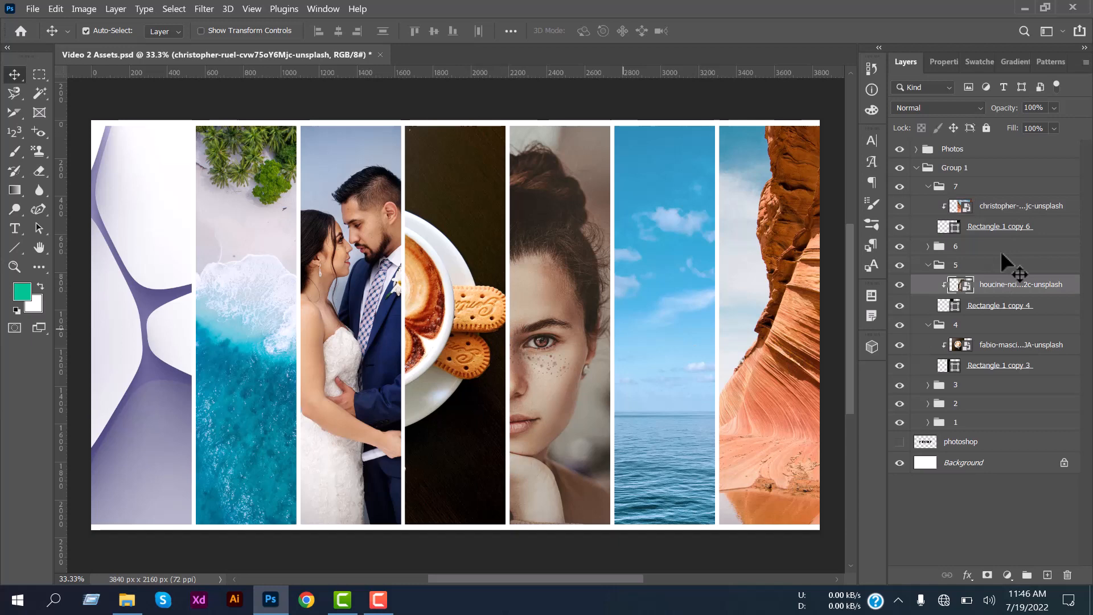
pyautogui.doubleClick(961, 285)
pyautogui.scroll(5, 501, 366)
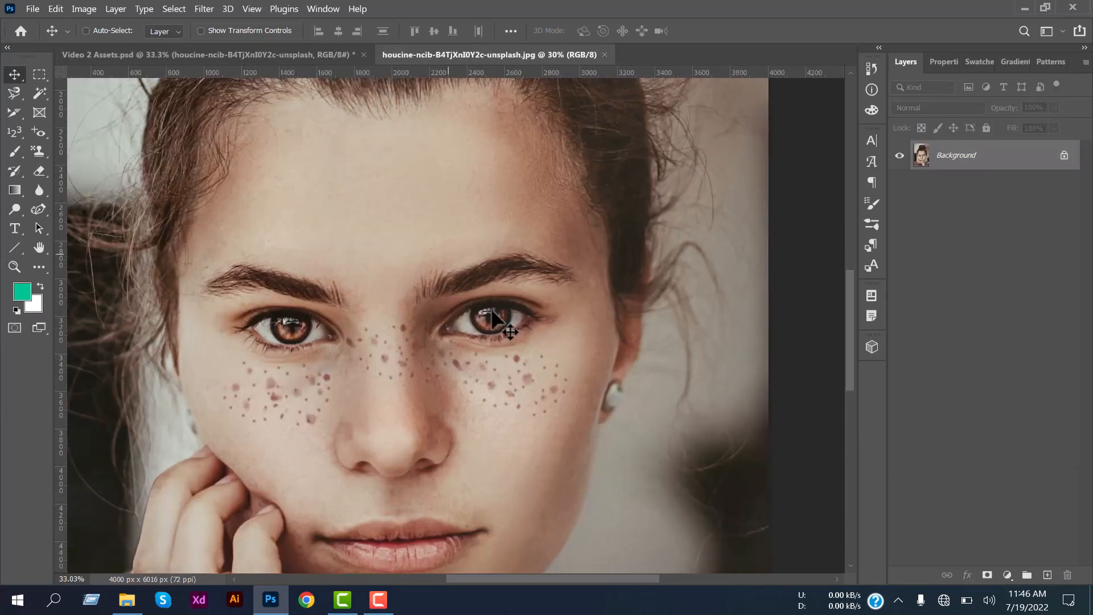
pyautogui.scroll(6, 493, 311)
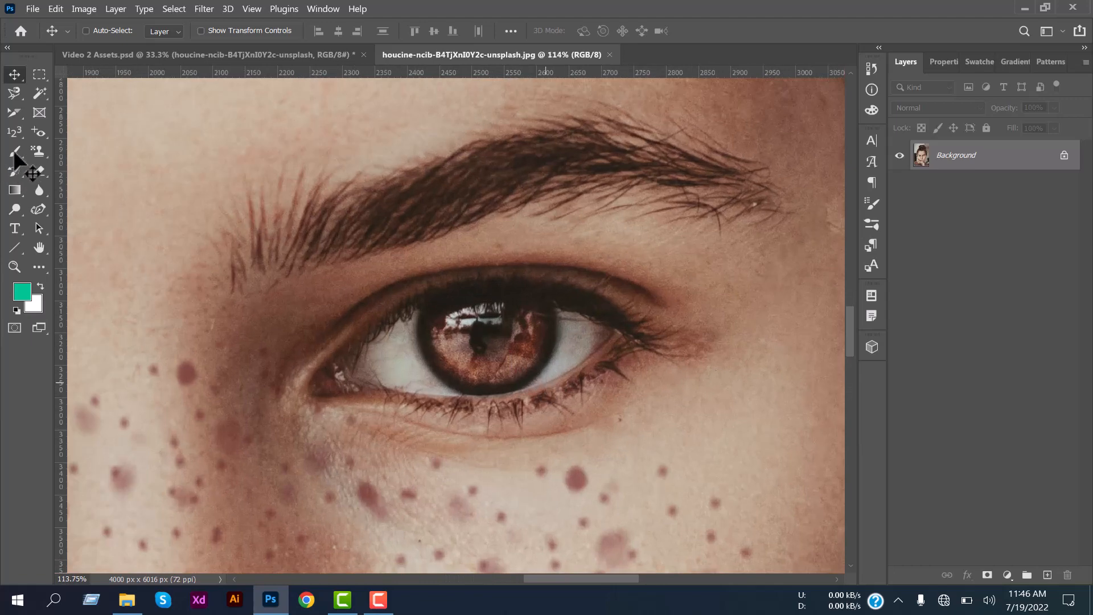
# Remove the red from the earring-side eye's iris with the Red Eye Tool, and compare it with the other eye
pyautogui.click(40, 134)
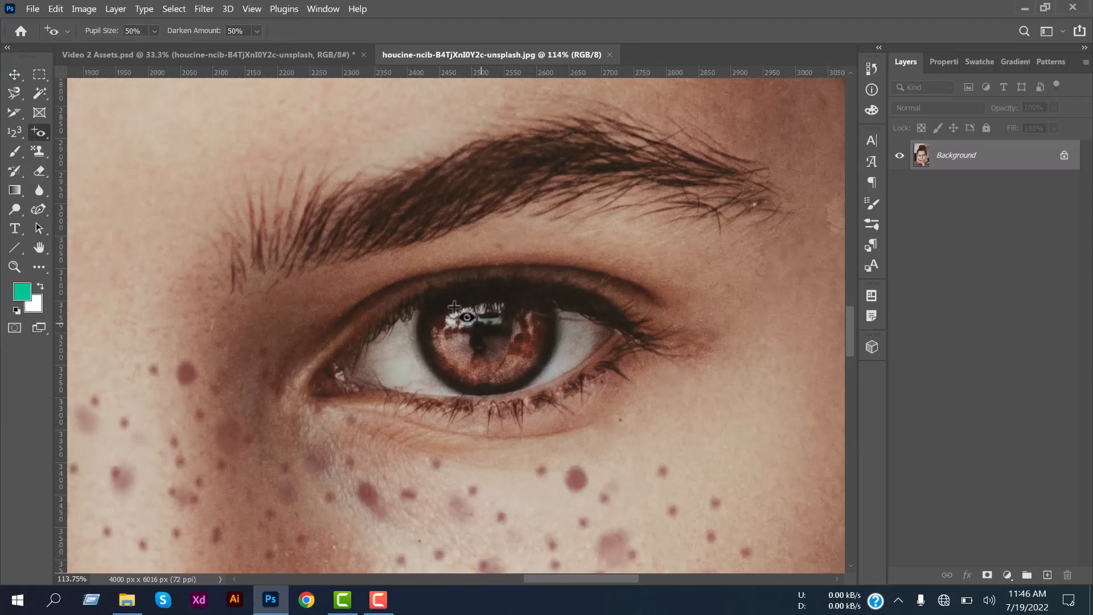
pyautogui.rightClick(38, 135)
pyautogui.click(38, 133)
pyautogui.moveTo(450, 329); pyautogui.dragTo(488, 356)
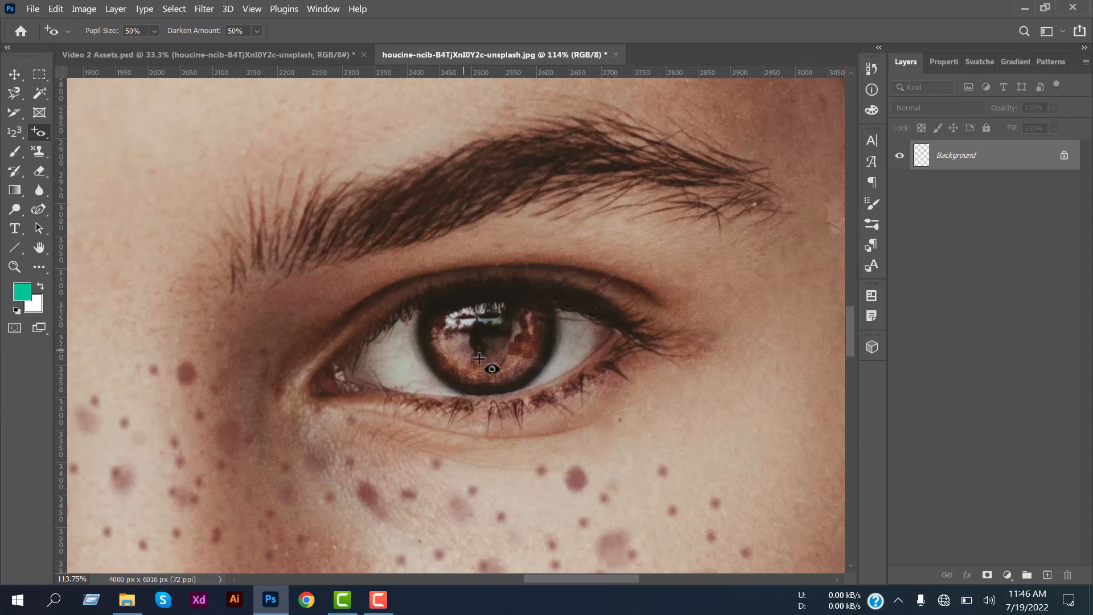
pyautogui.click(522, 349)
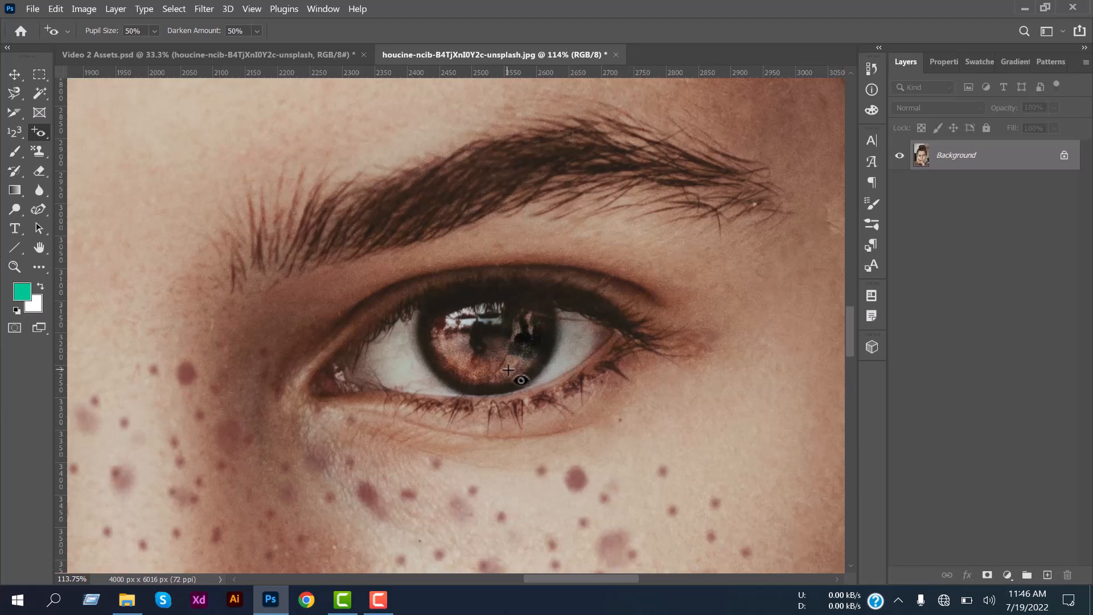
pyautogui.click(508, 370)
pyautogui.click(447, 337)
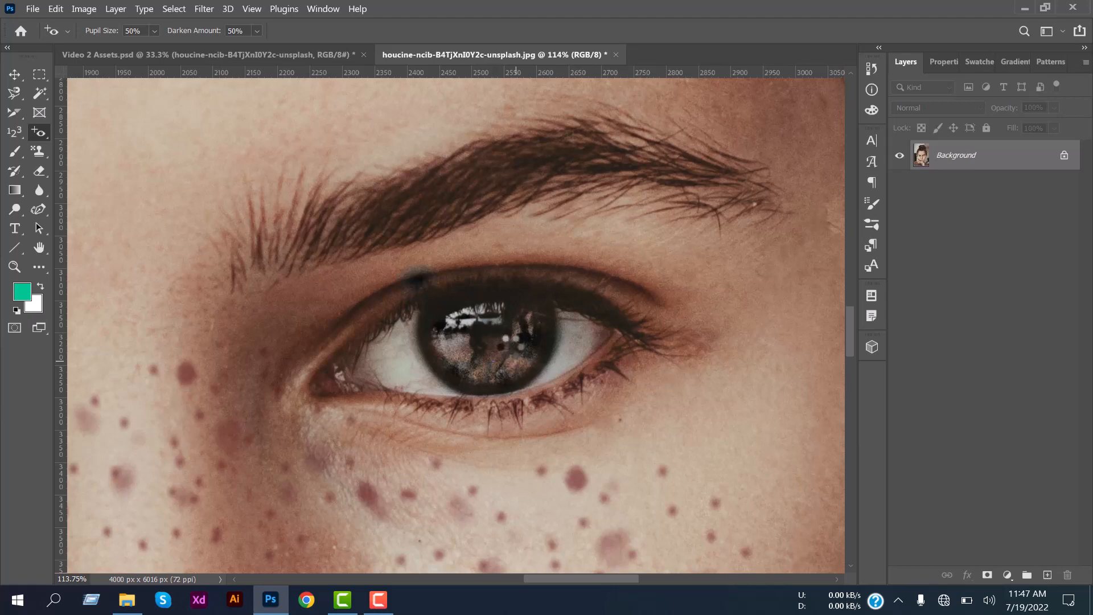
pyautogui.hotkey('ctrl', '0')
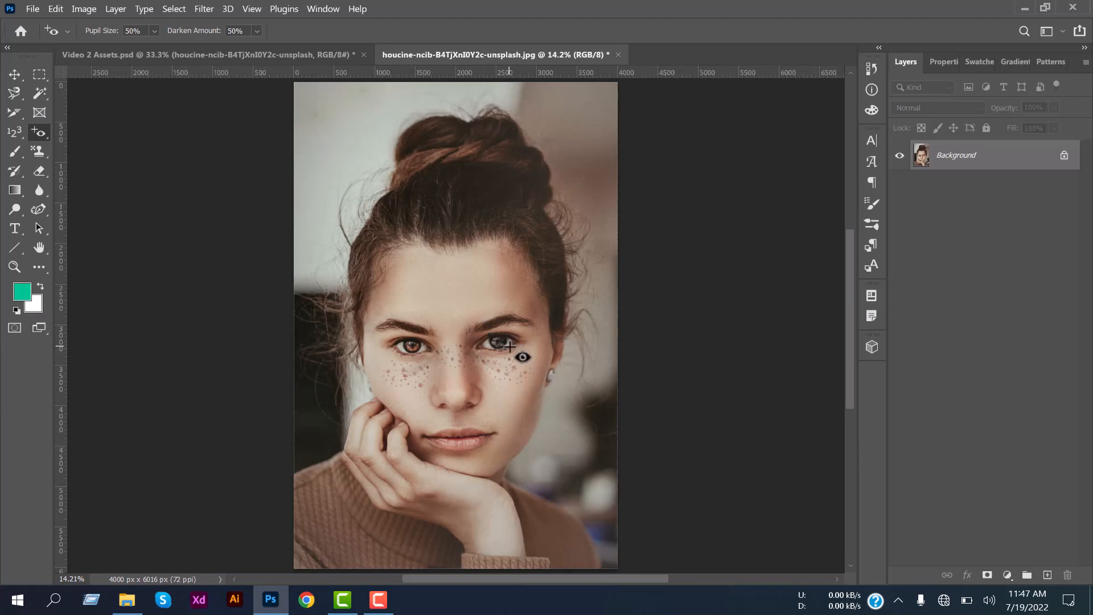
pyautogui.scroll(5, 505, 349)
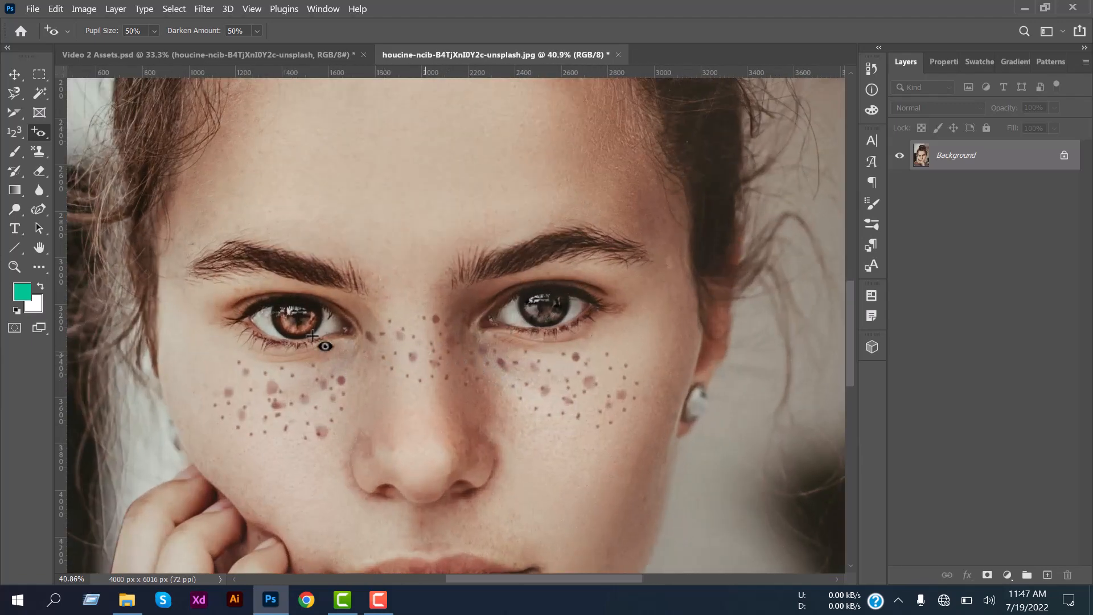
pyautogui.scroll(1, 537, 312)
pyautogui.hotkey('ctrl', '0')
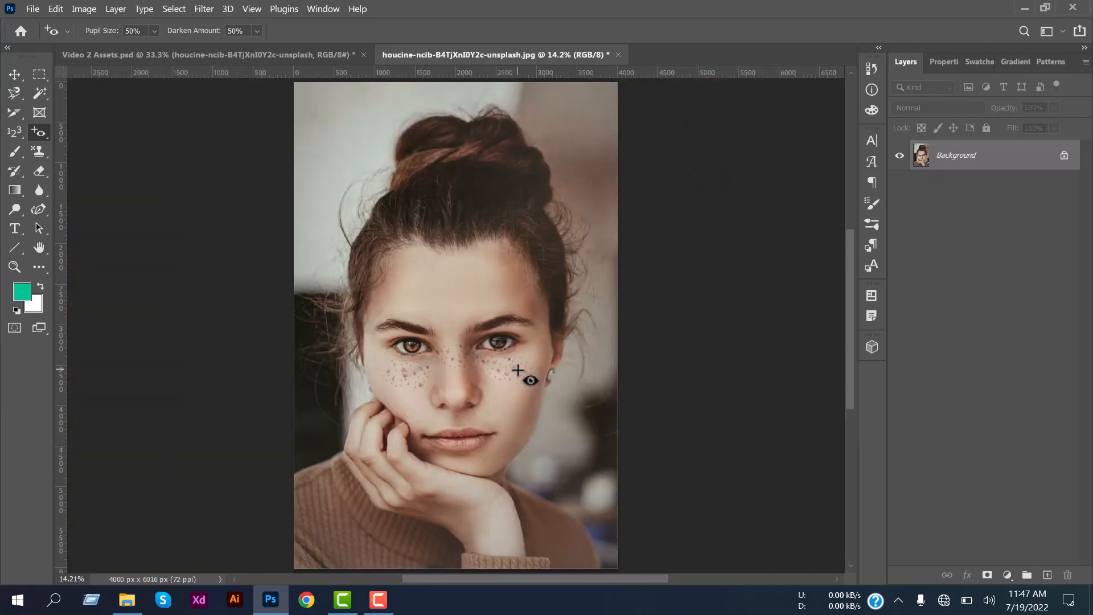
pyautogui.scroll(4, 497, 362)
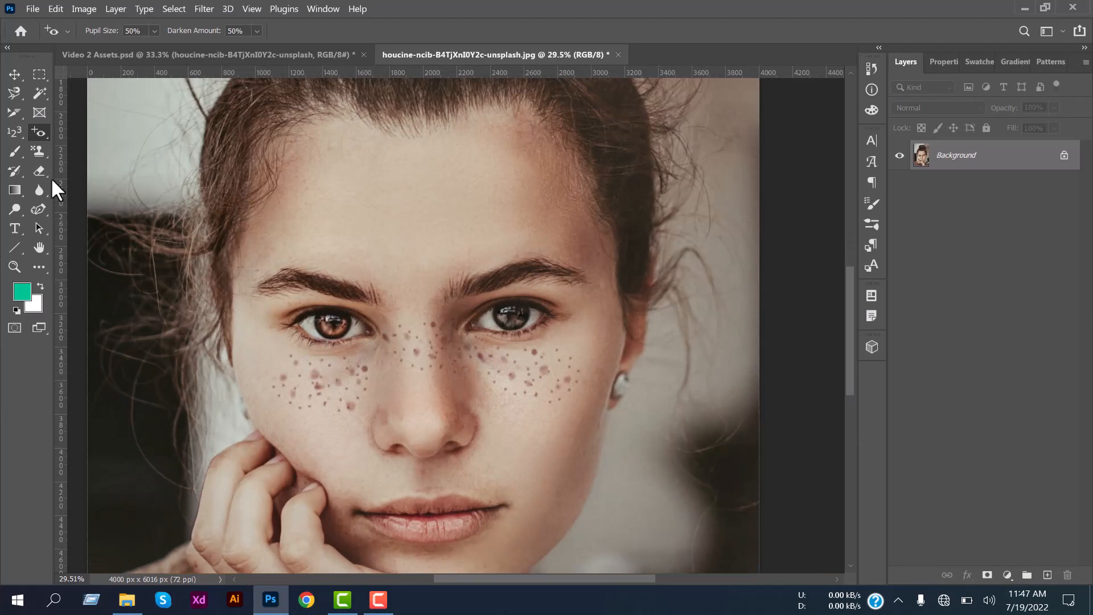
# Paint green strokes over the portrait's face with the Brush Tool, and undo them
pyautogui.rightClick(39, 132)
pyautogui.click(73, 129)
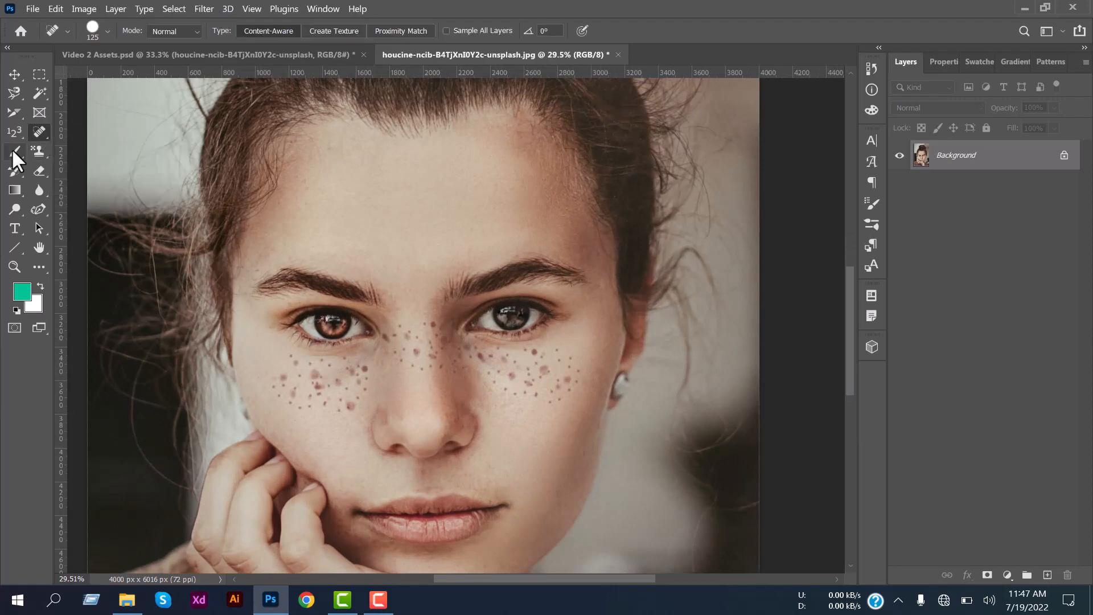
pyautogui.rightClick(11, 149)
pyautogui.click(63, 150)
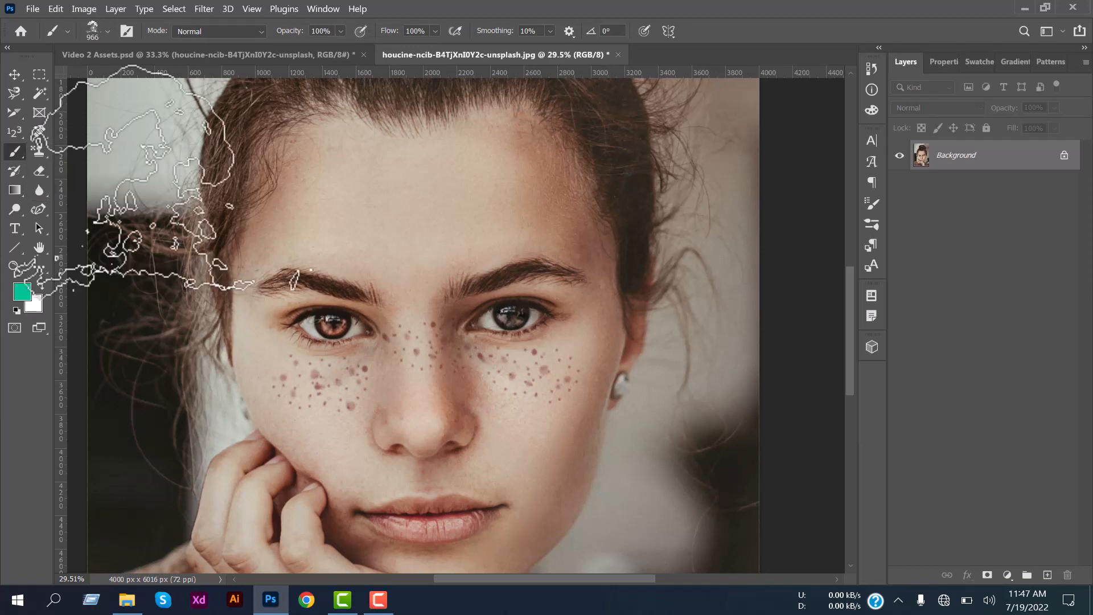
pyautogui.scroll(-2, 387, 232)
pyautogui.moveTo(393, 208)
pyautogui.mouseDown()
pyautogui.moveTo(354, 348)
pyautogui.moveTo(474, 188)
pyautogui.moveTo(286, 486)
pyautogui.moveTo(530, 330)
pyautogui.moveTo(446, 323)
pyautogui.moveTo(463, 496)
pyautogui.moveTo(535, 269)
pyautogui.moveTo(378, 205)
pyautogui.moveTo(286, 292)
pyautogui.moveTo(305, 352)
pyautogui.moveTo(259, 147)
pyautogui.moveTo(475, 128)
pyautogui.moveTo(526, 286)
pyautogui.moveTo(410, 358)
pyautogui.moveTo(355, 169)
pyautogui.moveTo(485, 250)
pyautogui.moveTo(433, 171)
pyautogui.mouseUp()
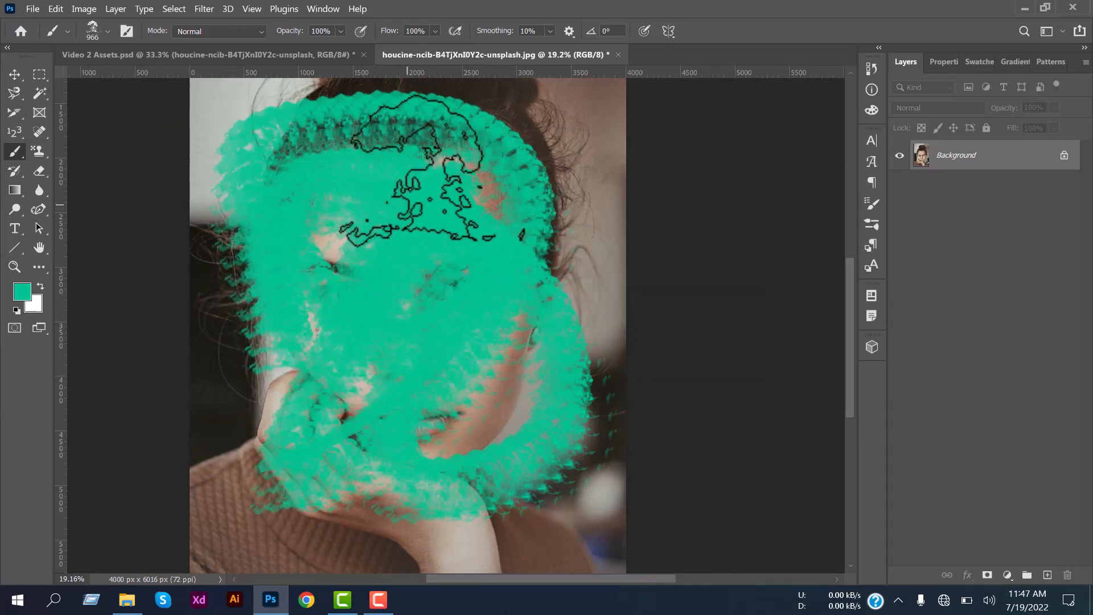
pyautogui.scroll(-2, 361, 387)
pyautogui.hotkey('ctrl', '0')
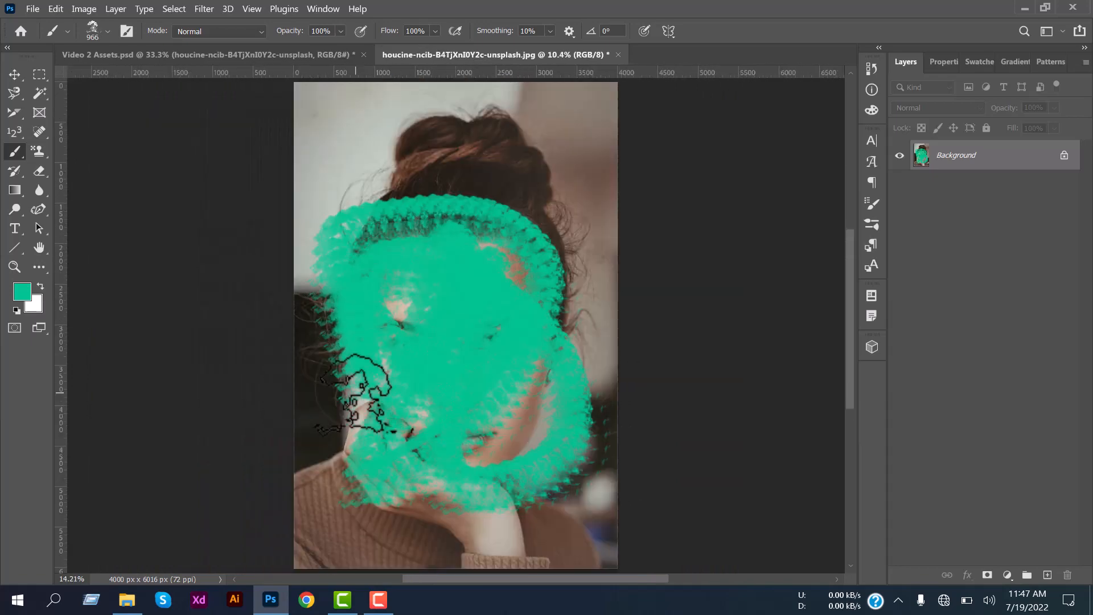
pyautogui.hotkey('ctrl', 'z')
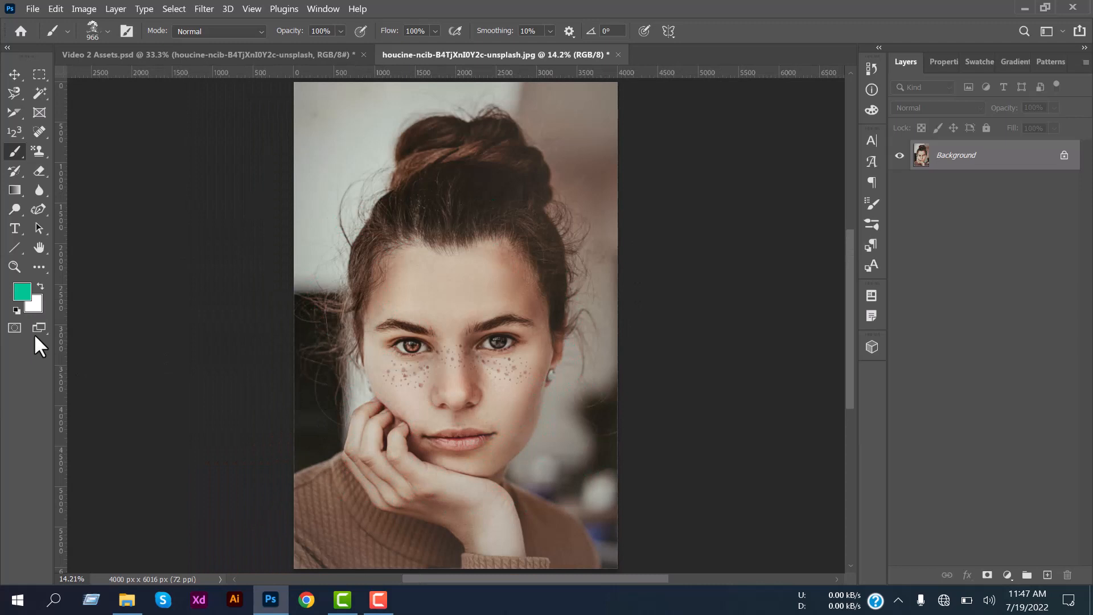
# Set the foreground color to blue 2d7bda
pyautogui.click(22, 292)
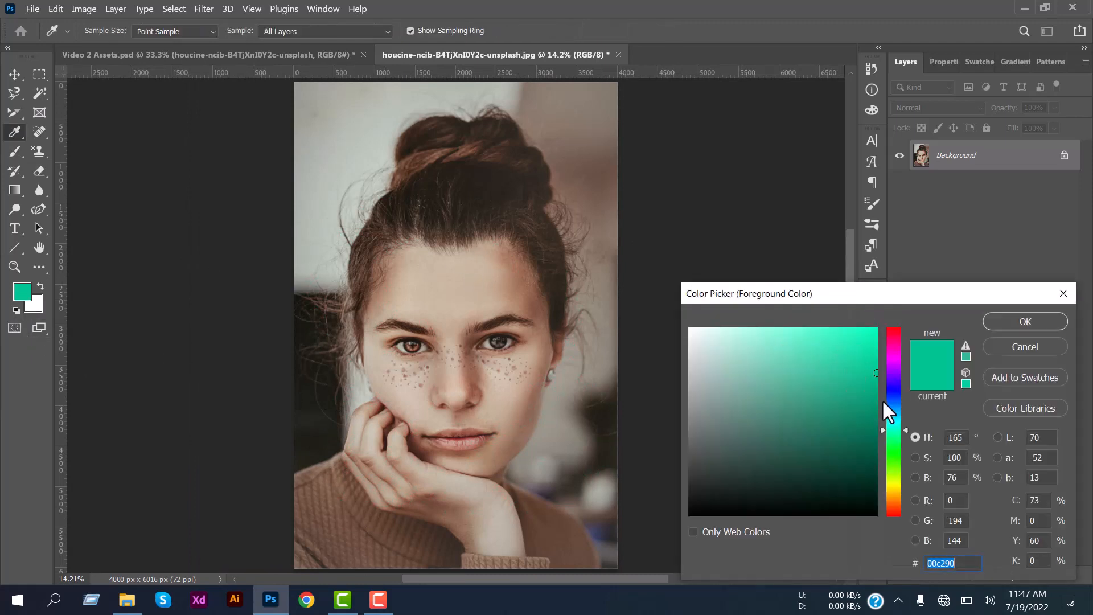
pyautogui.moveTo(884, 403); pyautogui.dragTo(882, 391)
pyautogui.click(827, 348)
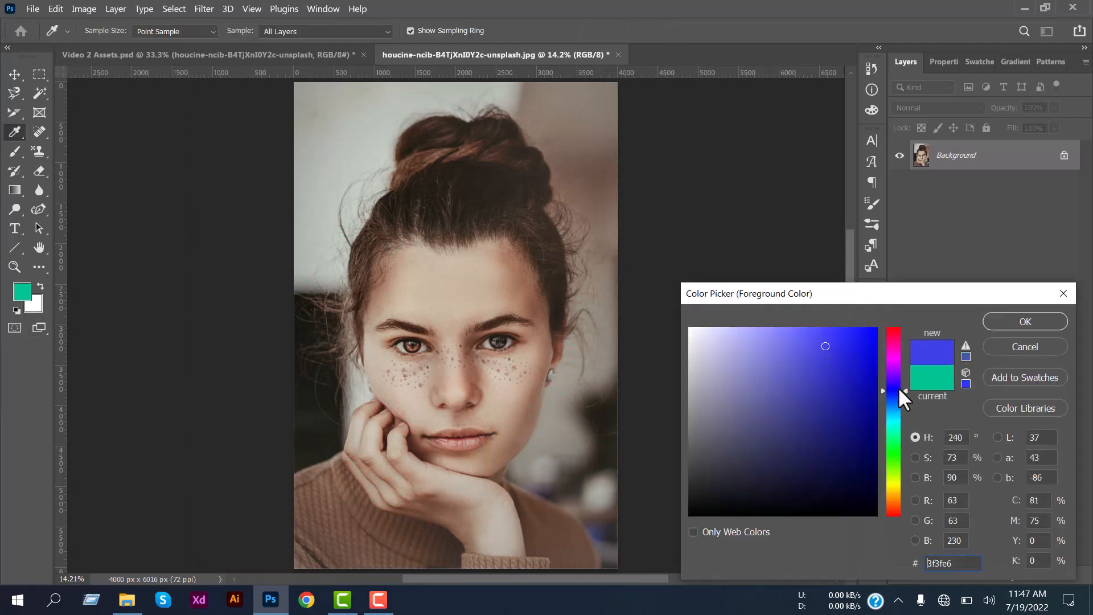
pyautogui.click(897, 404)
pyautogui.click(840, 355)
pyautogui.click(1025, 322)
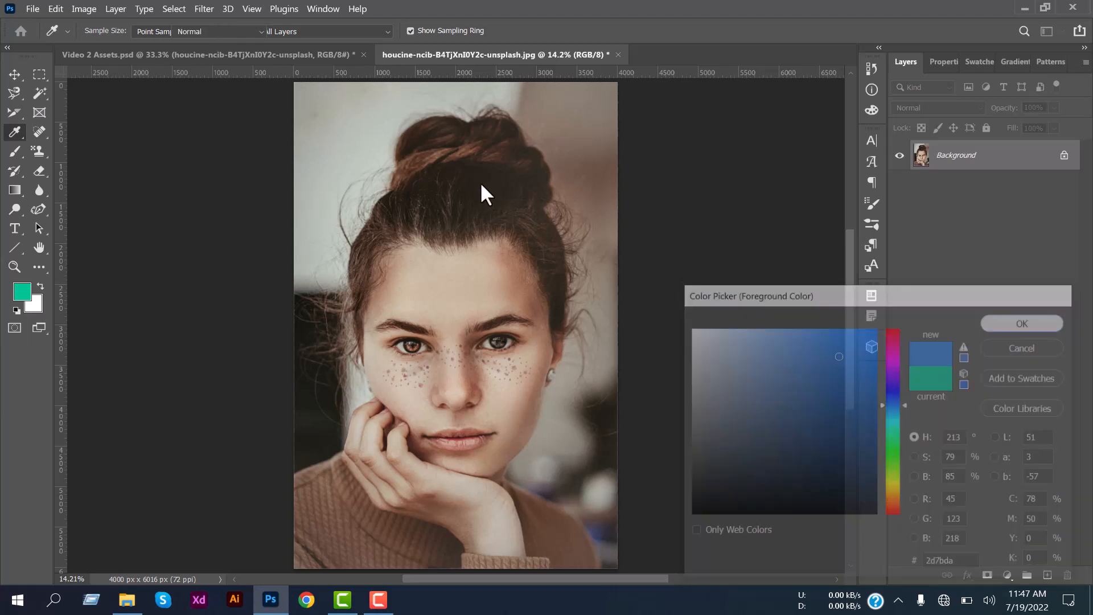
# Paint loose blue strokes over the portrait with the Brush Tool, and close the photo without saving
pyautogui.press('b')
pyautogui.moveTo(456, 153)
pyautogui.mouseDown()
pyautogui.moveTo(439, 268)
pyautogui.moveTo(410, 239)
pyautogui.moveTo(487, 342)
pyautogui.moveTo(438, 244)
pyautogui.moveTo(456, 227)
pyautogui.moveTo(353, 391)
pyautogui.moveTo(402, 268)
pyautogui.moveTo(327, 108)
pyautogui.mouseUp()
pyautogui.moveTo(413, 120)
pyautogui.mouseDown()
pyautogui.moveTo(518, 359)
pyautogui.moveTo(353, 400)
pyautogui.moveTo(297, 255)
pyautogui.moveTo(486, 361)
pyautogui.moveTo(617, 235)
pyautogui.moveTo(495, 156)
pyautogui.moveTo(513, 216)
pyautogui.mouseUp()
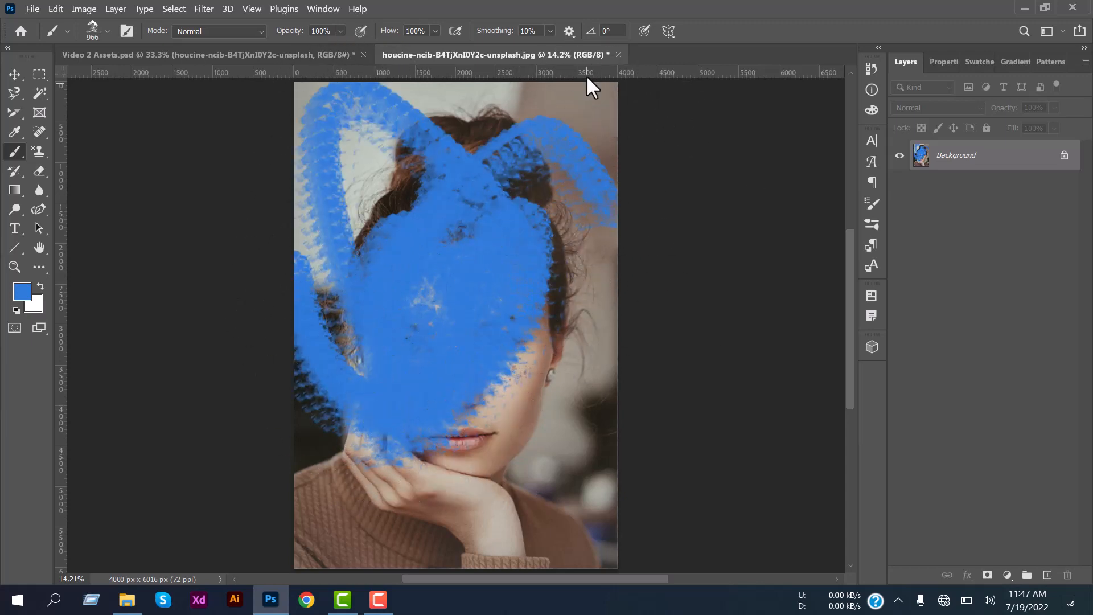
pyautogui.click(618, 54)
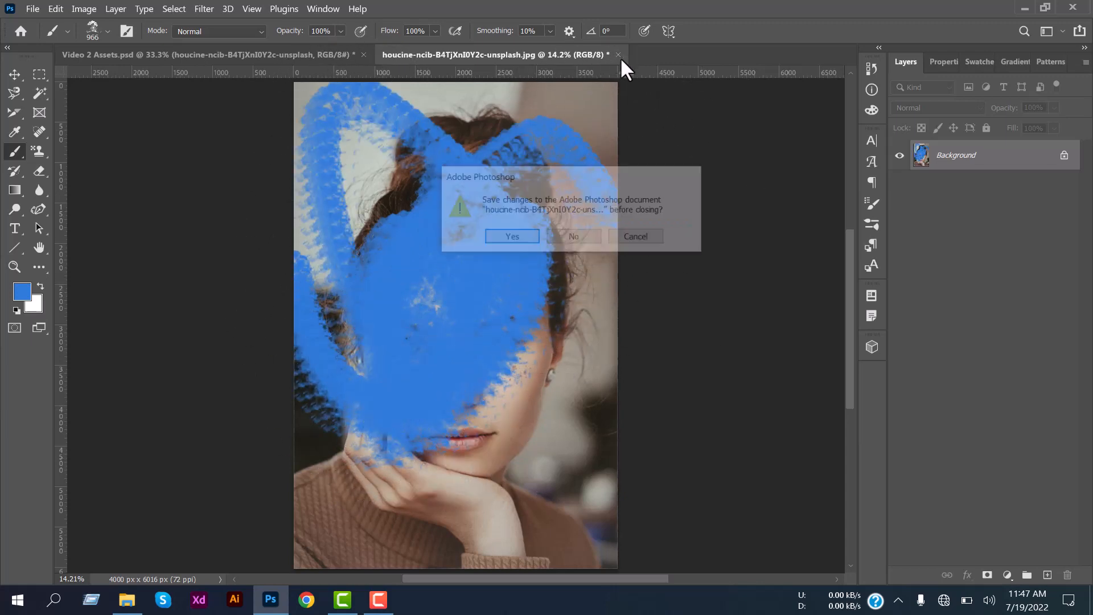
pyautogui.click(575, 238)
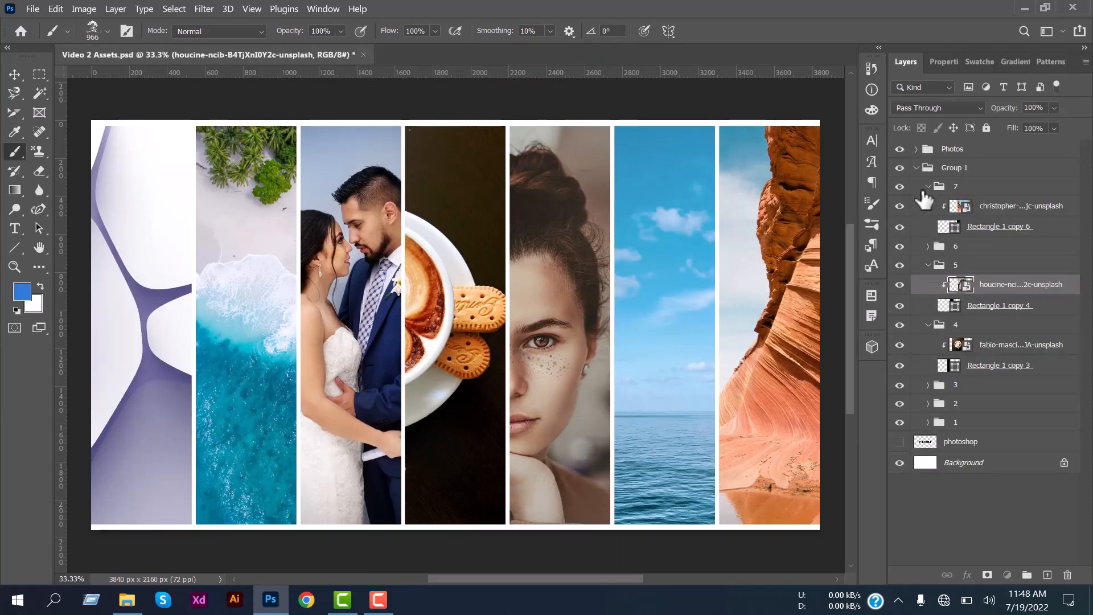
# Collapse Group 1 and its numbered subgroups, and expand the Photos group
pyautogui.keyDown('ctrl'); pyautogui.click(930, 265); pyautogui.keyUp('ctrl')
pyautogui.click(919, 166)
pyautogui.click(917, 150)
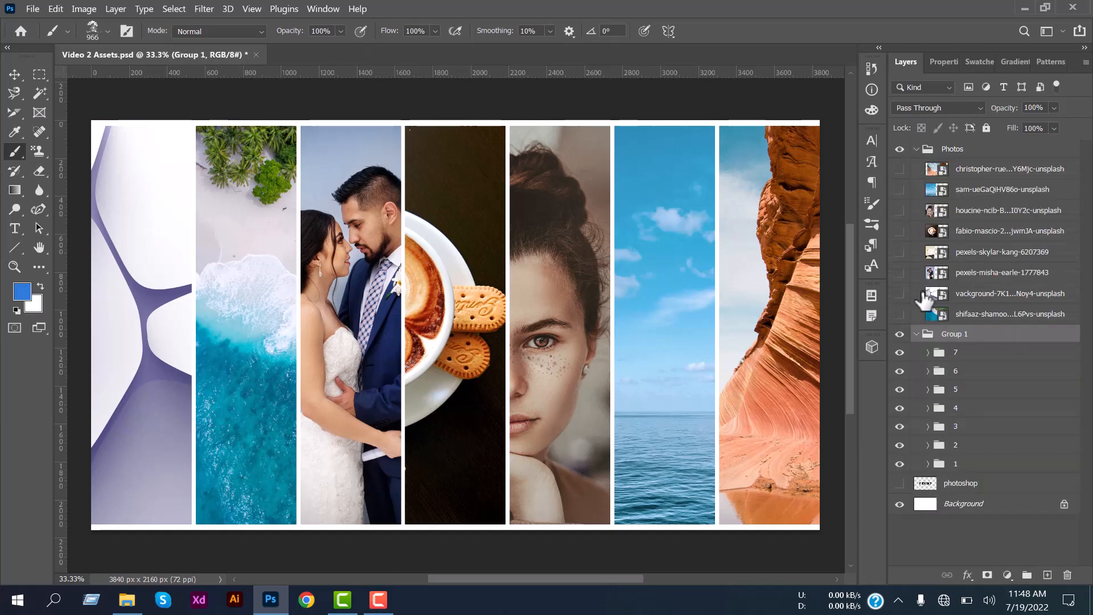
pyautogui.click(917, 335)
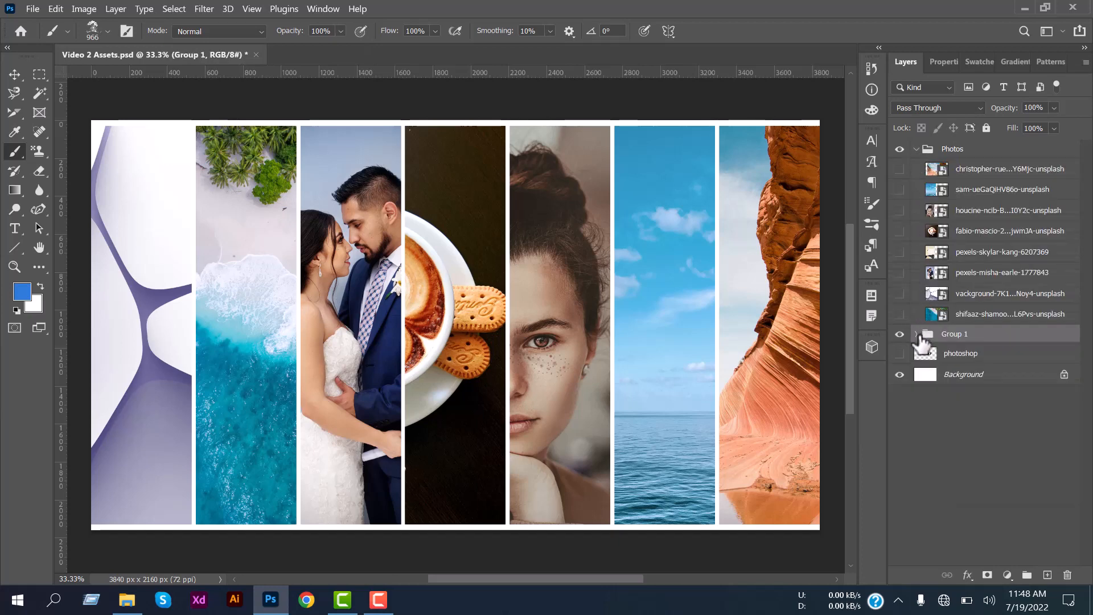
# Draw thin freehand blue curves with the Pencil Tool on a new layer below the hidden Group 1
pyautogui.rightClick(20, 154)
pyautogui.click(67, 165)
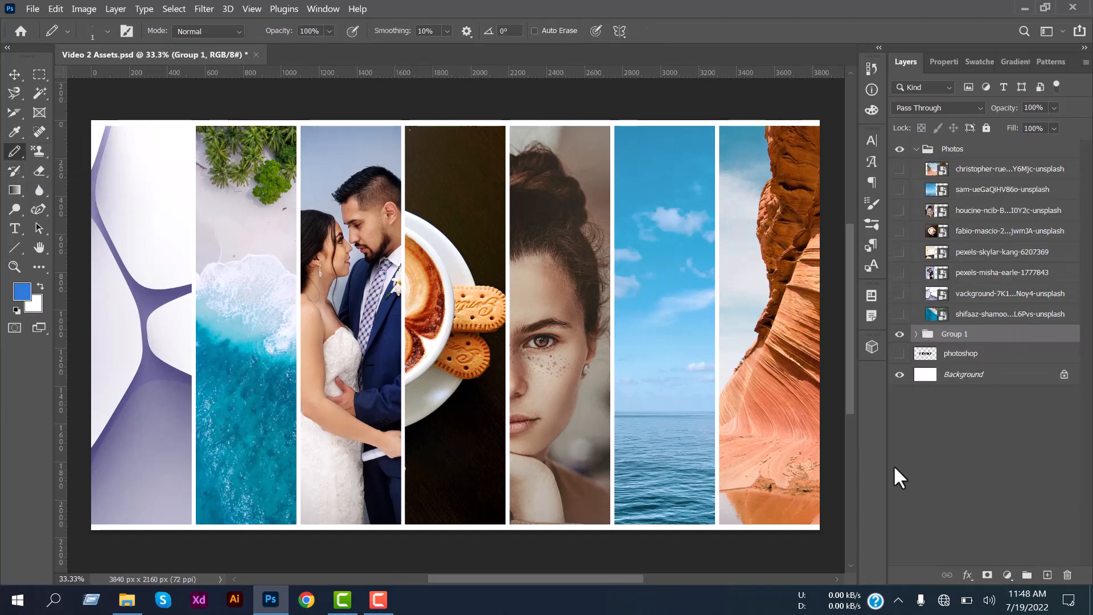
pyautogui.click(900, 334)
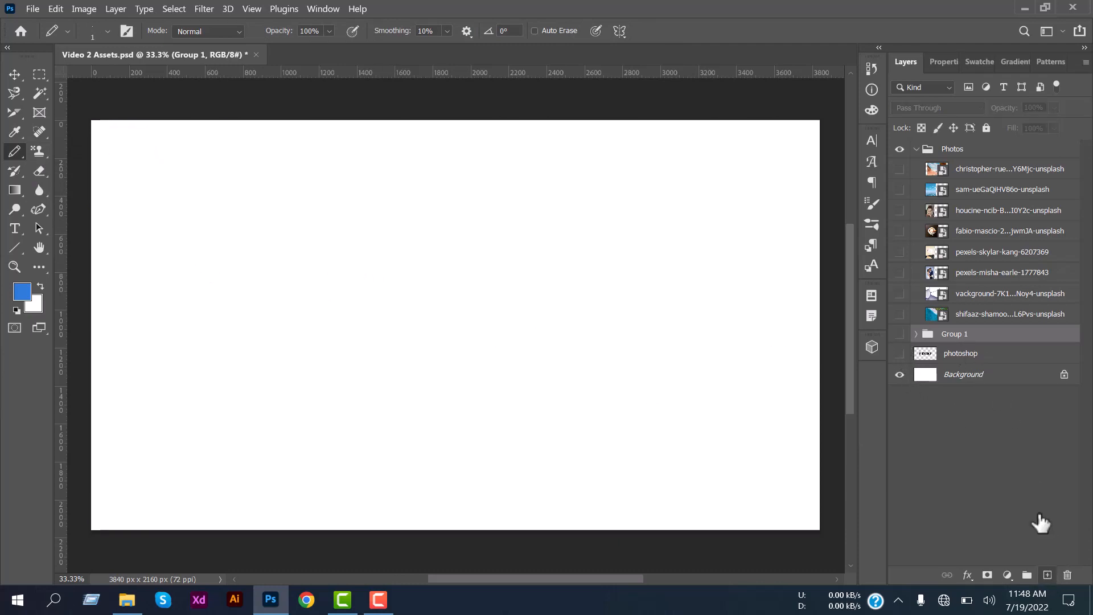
pyautogui.click(1047, 575)
pyautogui.moveTo(989, 342); pyautogui.dragTo(964, 364)
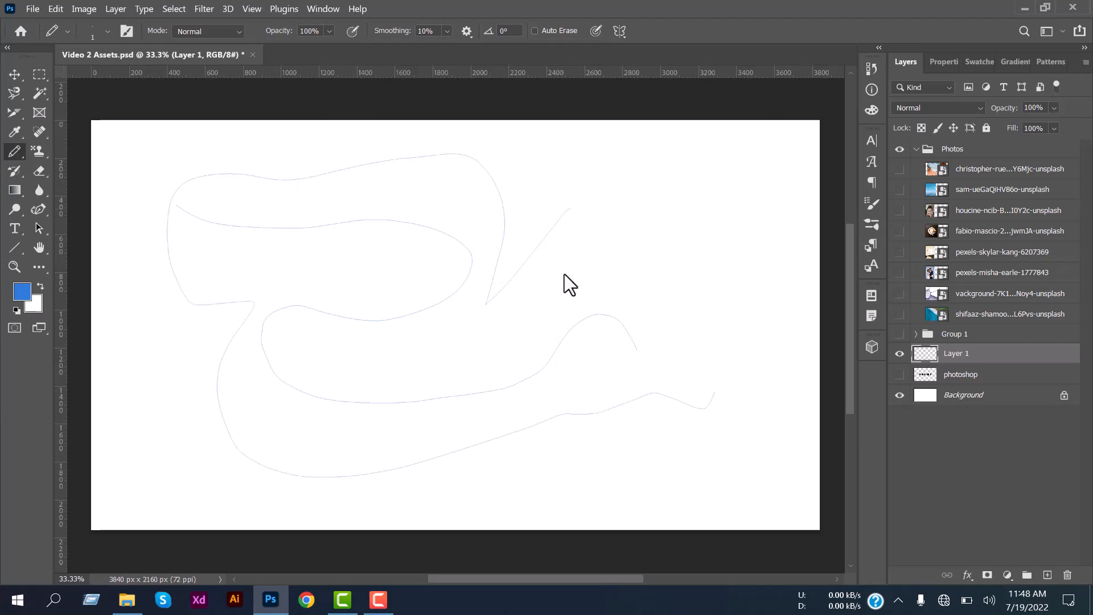
# Choose the Color Replacement Tool, show the photoshop layer instead of Layer 1, and select its lettering
pyautogui.rightClick(12, 150)
pyautogui.click(72, 183)
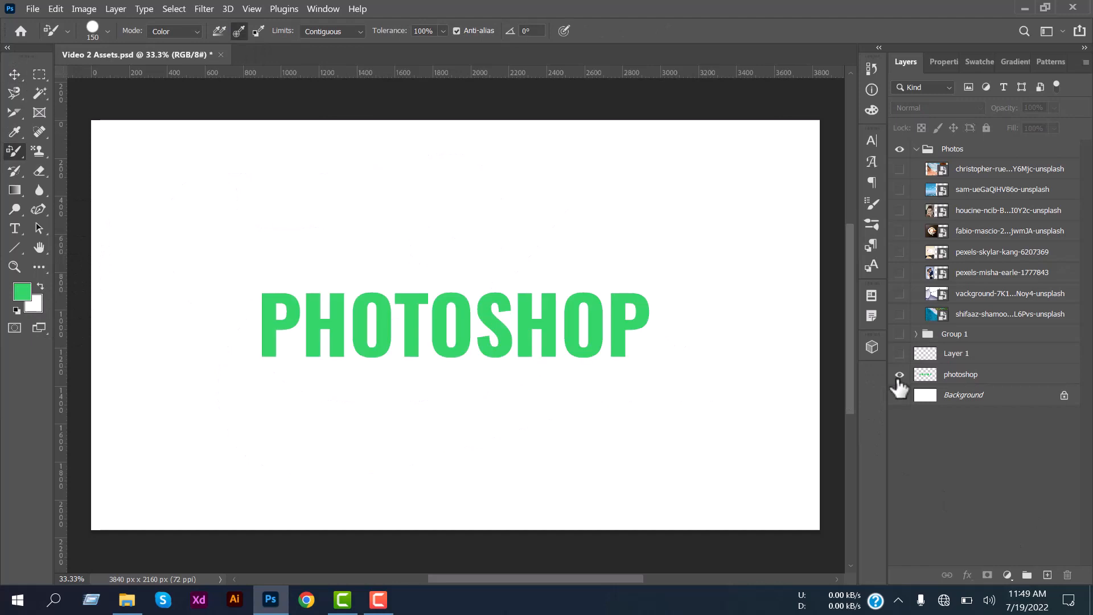
pyautogui.keyDown('ctrl'); pyautogui.click(927, 376); pyautogui.keyUp('ctrl')
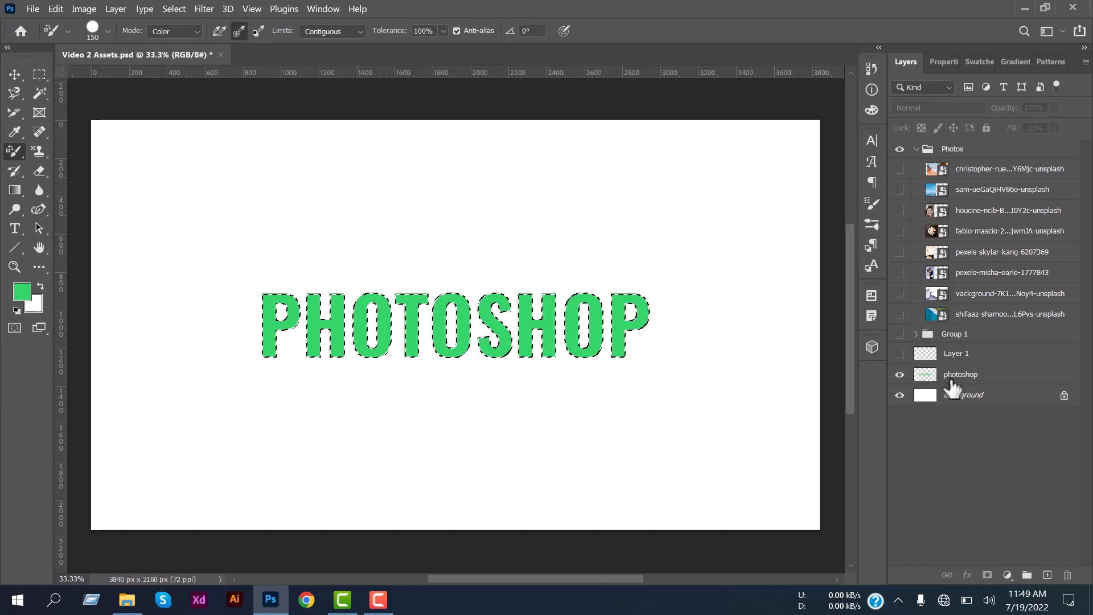
pyautogui.click(959, 382)
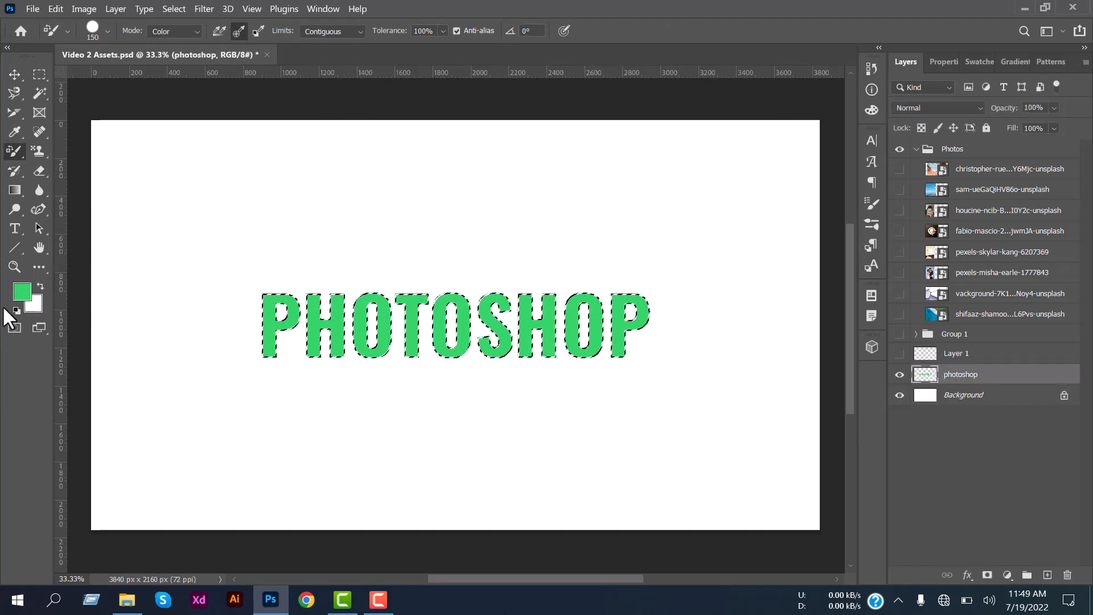
# Recolor the letters PHOTO light blue with the Color Replacement Tool, and clear the selection
pyautogui.click(17, 294)
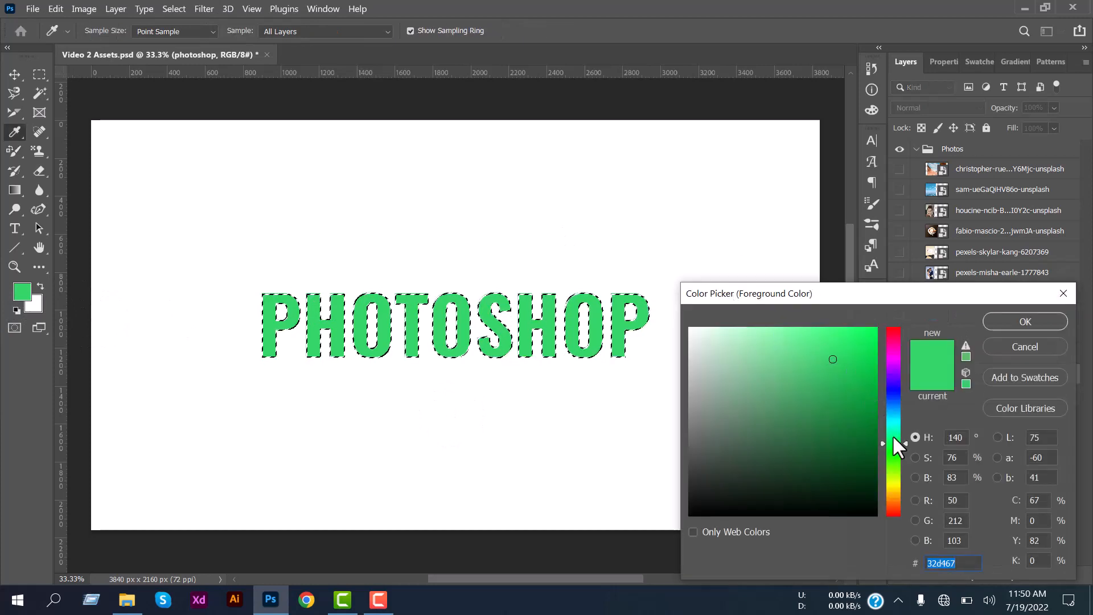
pyautogui.click(892, 411)
pyautogui.click(993, 319)
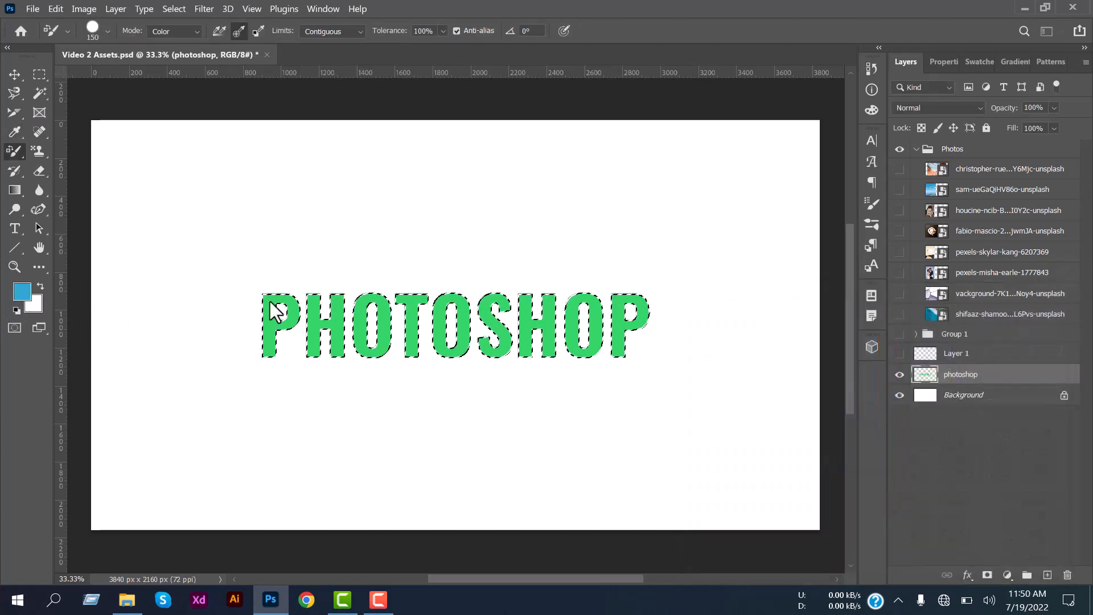
pyautogui.moveTo(280, 307)
pyautogui.mouseDown()
pyautogui.moveTo(266, 374)
pyautogui.moveTo(302, 299)
pyautogui.moveTo(324, 301)
pyautogui.moveTo(320, 358)
pyautogui.moveTo(337, 293)
pyautogui.moveTo(315, 344)
pyautogui.moveTo(330, 303)
pyautogui.moveTo(341, 363)
pyautogui.moveTo(340, 297)
pyautogui.moveTo(370, 305)
pyautogui.moveTo(357, 365)
pyautogui.moveTo(373, 305)
pyautogui.moveTo(384, 317)
pyautogui.moveTo(361, 304)
pyautogui.moveTo(351, 347)
pyautogui.moveTo(378, 347)
pyautogui.moveTo(405, 298)
pyautogui.moveTo(414, 337)
pyautogui.moveTo(424, 282)
pyautogui.moveTo(413, 350)
pyautogui.moveTo(448, 284)
pyautogui.moveTo(441, 349)
pyautogui.moveTo(466, 352)
pyautogui.moveTo(443, 294)
pyautogui.moveTo(442, 362)
pyautogui.moveTo(473, 286)
pyautogui.mouseUp()
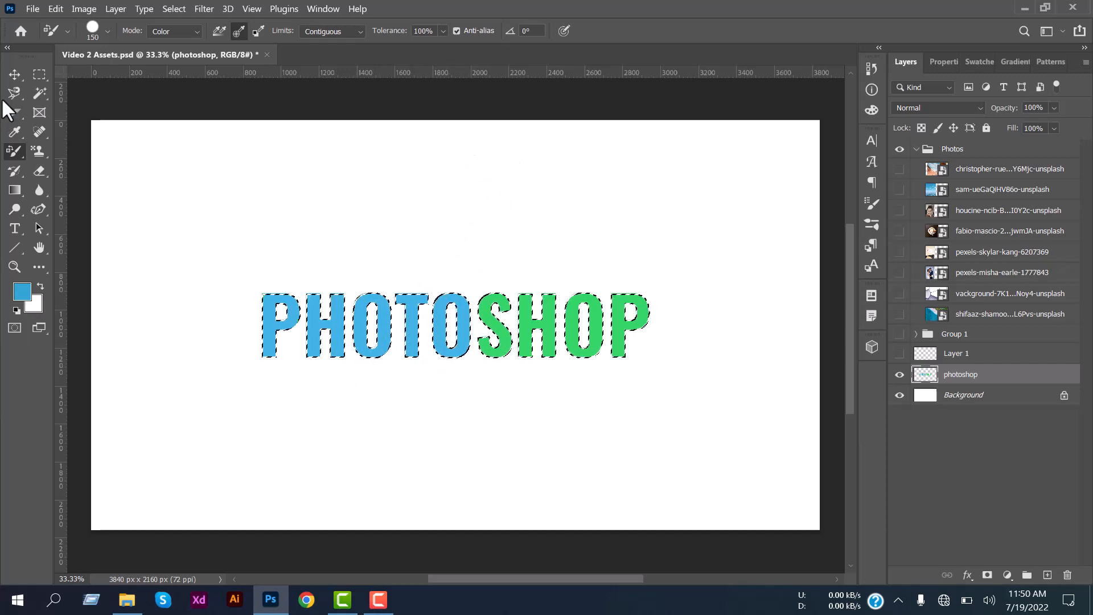
pyautogui.click(39, 74)
pyautogui.click(141, 133)
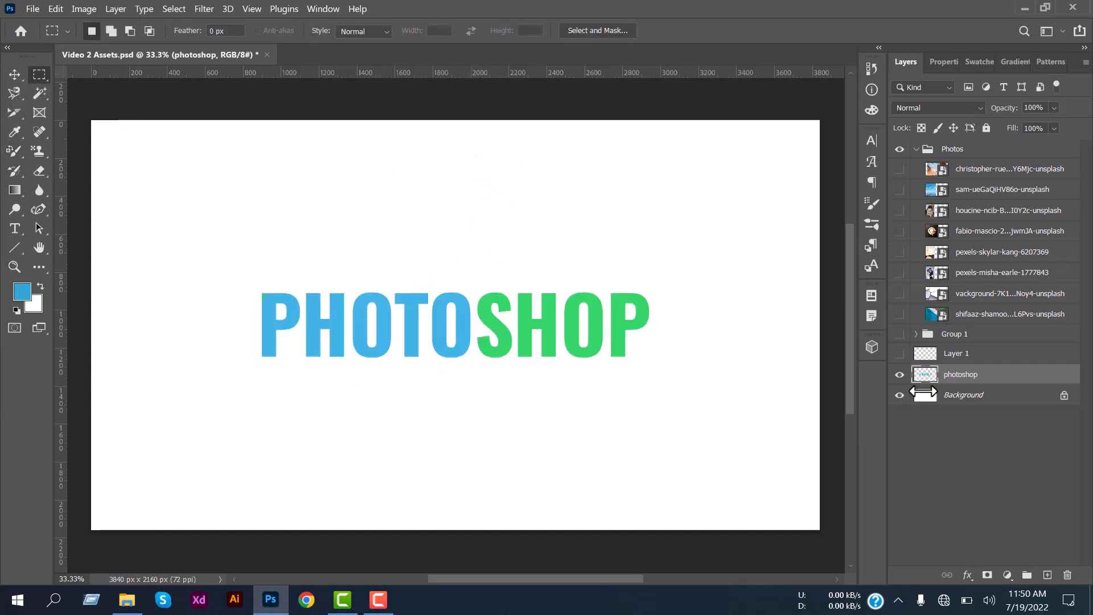
# Choose the Mixer Brush Tool, and set the foreground color to violet 4532d4, undoing a stray move of the lettering
pyautogui.click(12, 171)
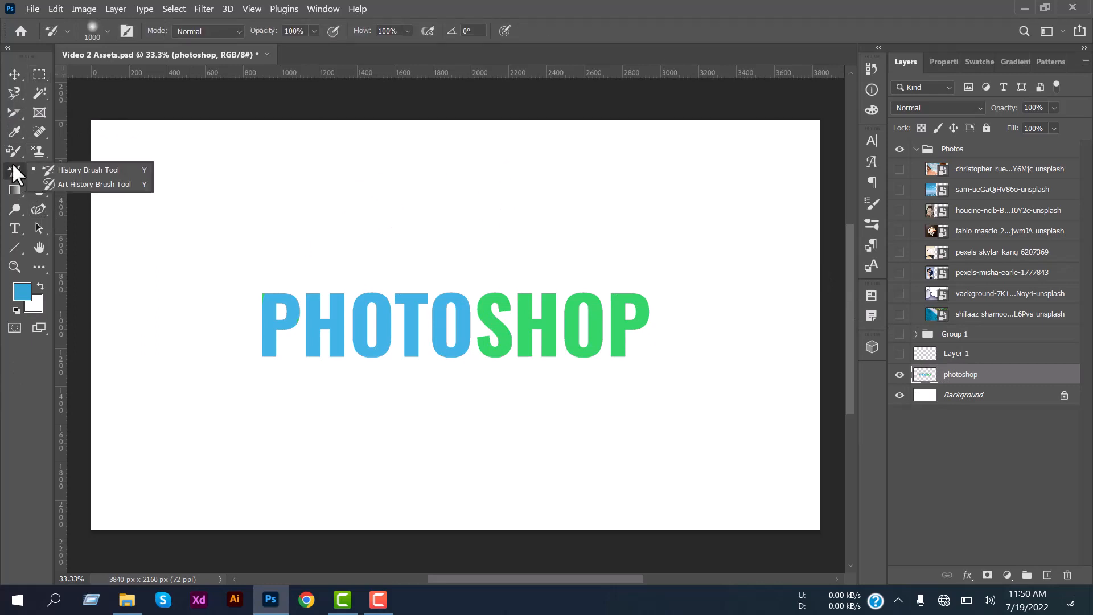
pyautogui.click(10, 154)
pyautogui.click(68, 194)
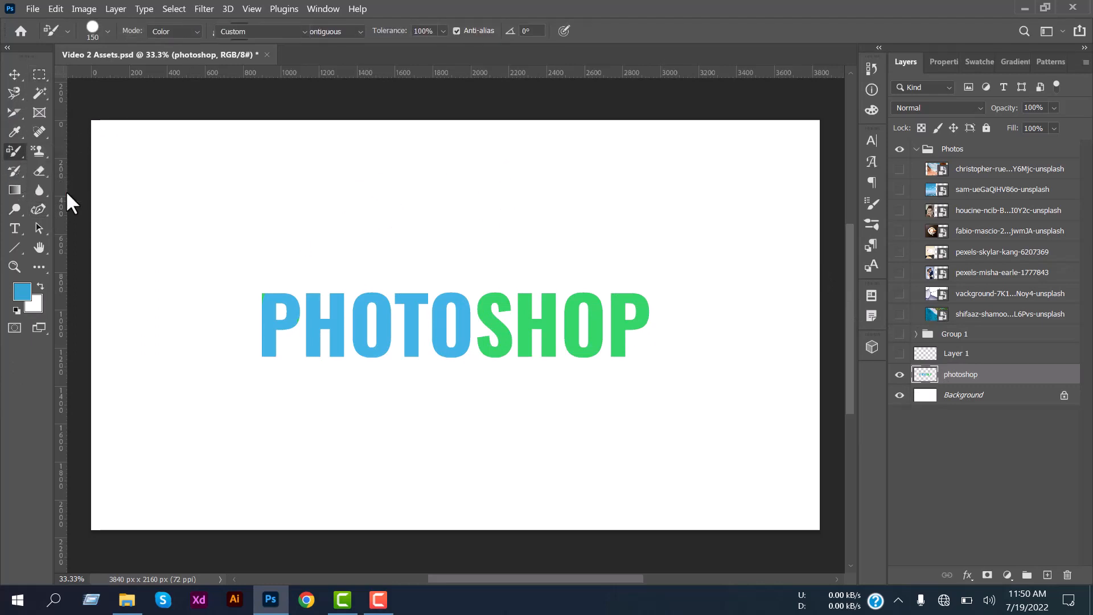
pyautogui.click(15, 74)
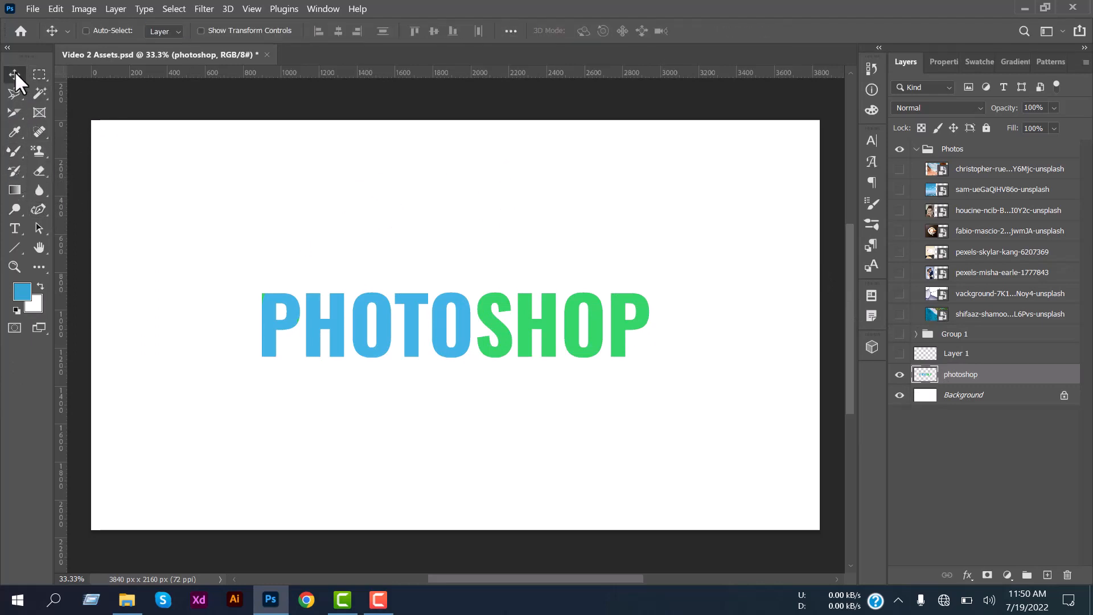
pyautogui.click(22, 291)
pyautogui.click(892, 385)
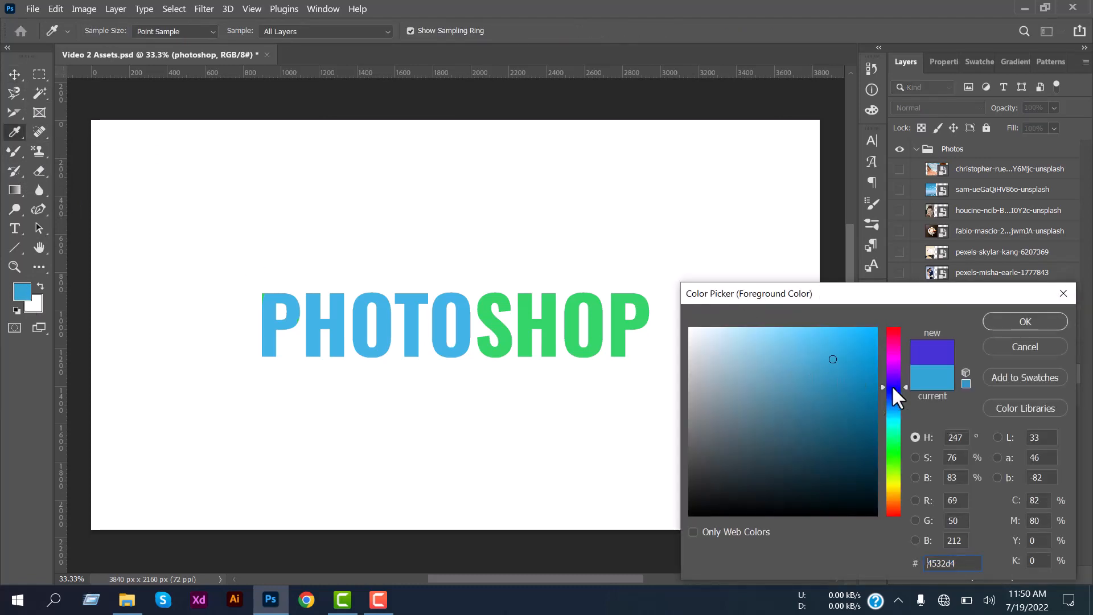
pyautogui.click(1025, 321)
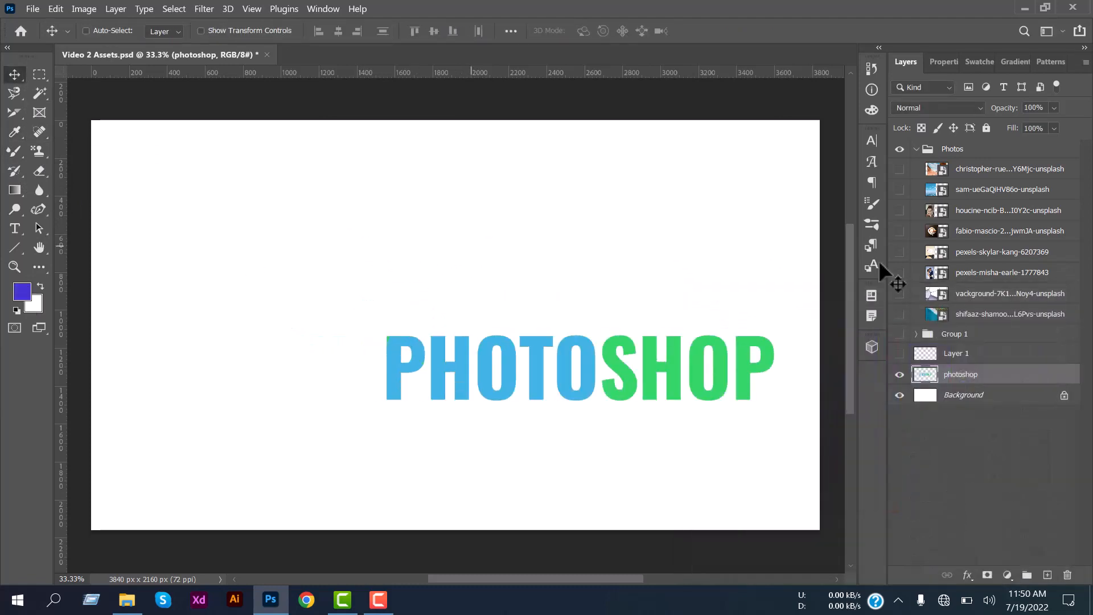
pyautogui.hotkey('ctrl', 'z')
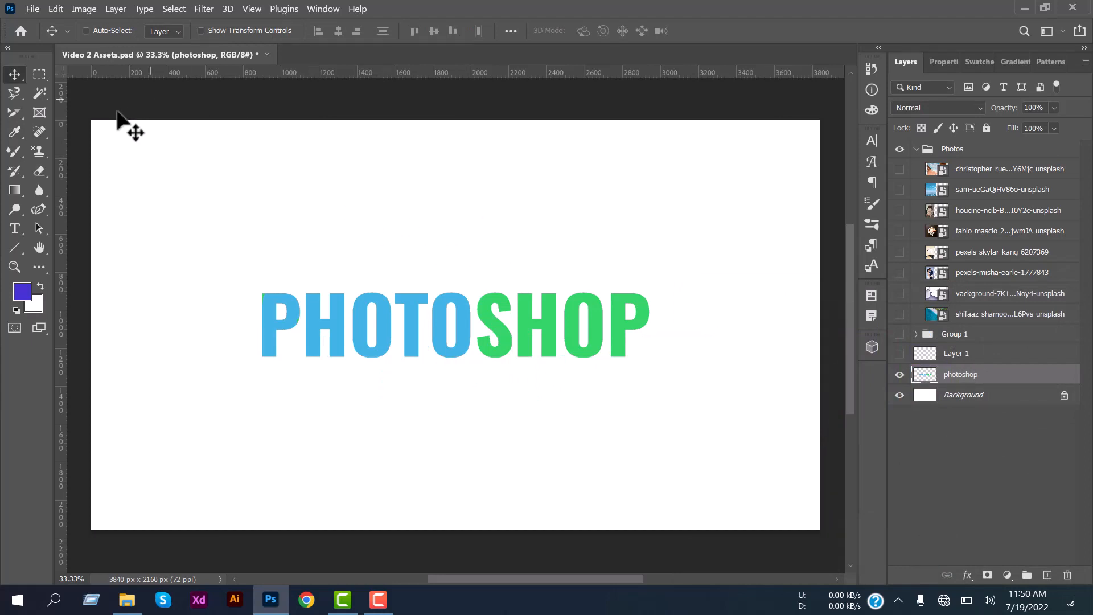
# Paint looping violet strokes across the PHOTOSHOP lettering with the Mixer Brush Tool, blending into its blue and green
pyautogui.click(12, 171)
pyautogui.click(12, 154)
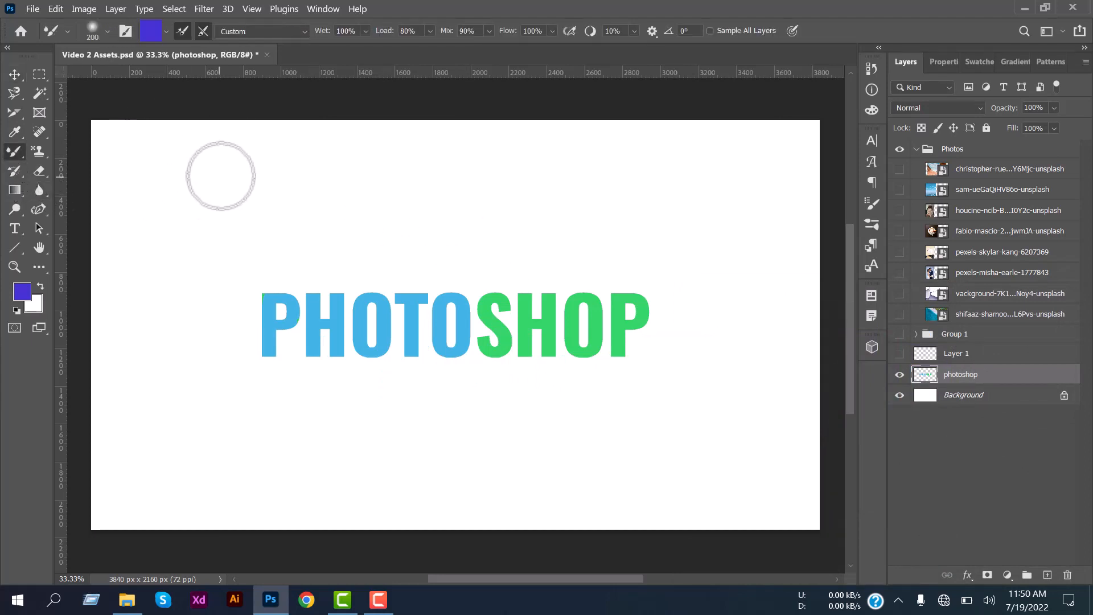
pyautogui.moveTo(220, 176)
pyautogui.mouseDown()
pyautogui.moveTo(197, 263)
pyautogui.moveTo(554, 299)
pyautogui.moveTo(210, 408)
pyautogui.moveTo(316, 251)
pyautogui.moveTo(359, 257)
pyautogui.mouseUp()
pyautogui.moveTo(658, 345)
pyautogui.mouseDown()
pyautogui.moveTo(412, 338)
pyautogui.moveTo(397, 309)
pyautogui.moveTo(307, 339)
pyautogui.moveTo(380, 316)
pyautogui.moveTo(665, 327)
pyautogui.mouseUp()
pyautogui.moveTo(645, 253); pyautogui.dragTo(308, 476)
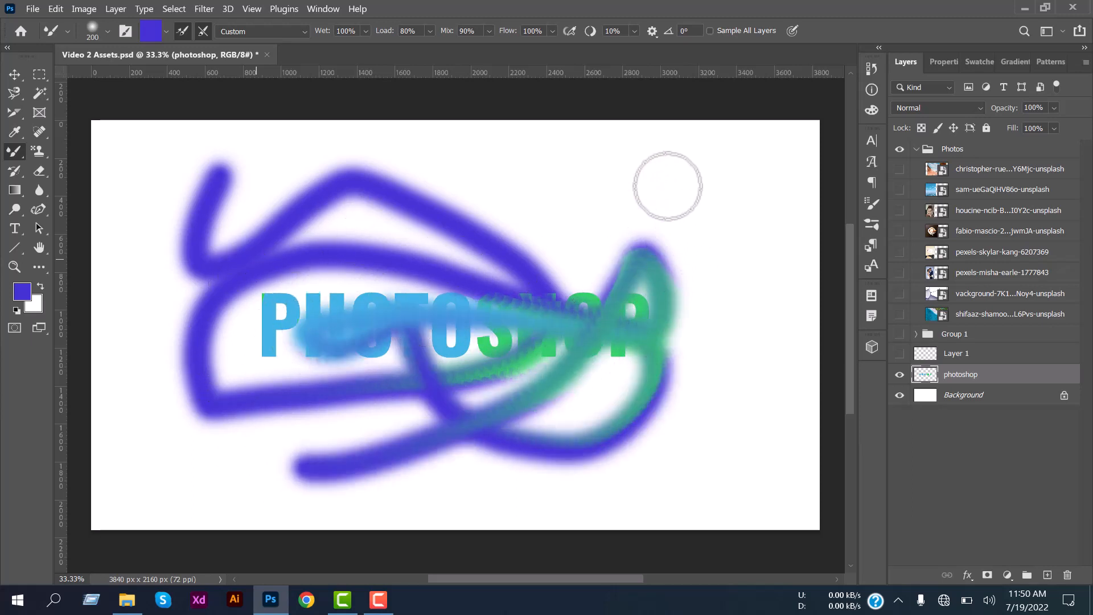
pyautogui.moveTo(337, 290)
pyautogui.mouseDown()
pyautogui.moveTo(471, 212)
pyautogui.moveTo(437, 259)
pyautogui.moveTo(376, 267)
pyautogui.mouseUp()
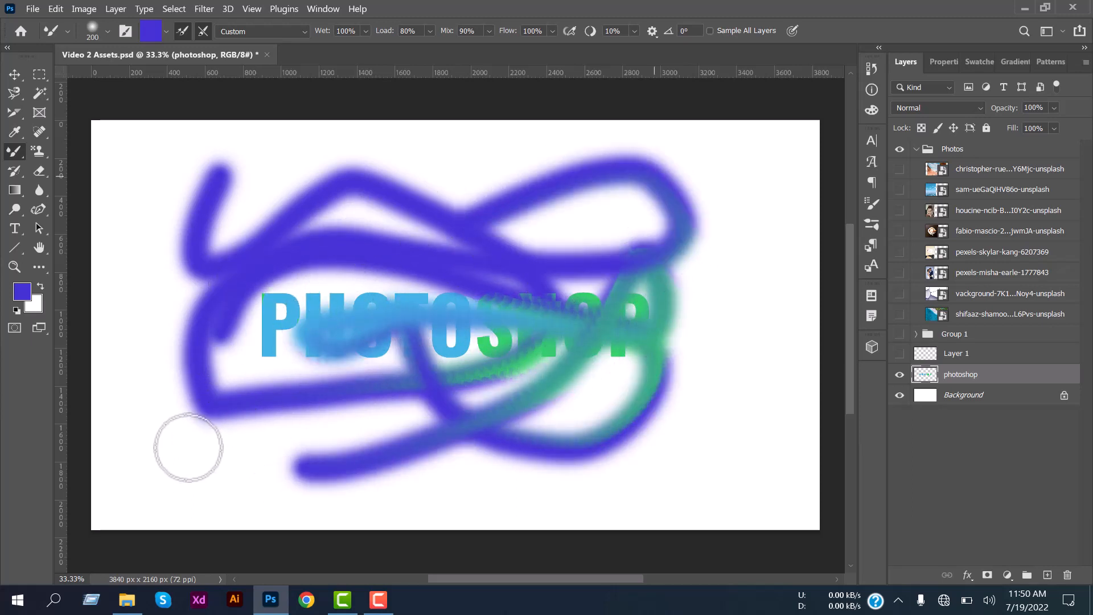
pyautogui.moveTo(150, 198)
pyautogui.mouseDown()
pyautogui.moveTo(344, 377)
pyautogui.moveTo(674, 456)
pyautogui.moveTo(664, 290)
pyautogui.moveTo(210, 432)
pyautogui.mouseUp()
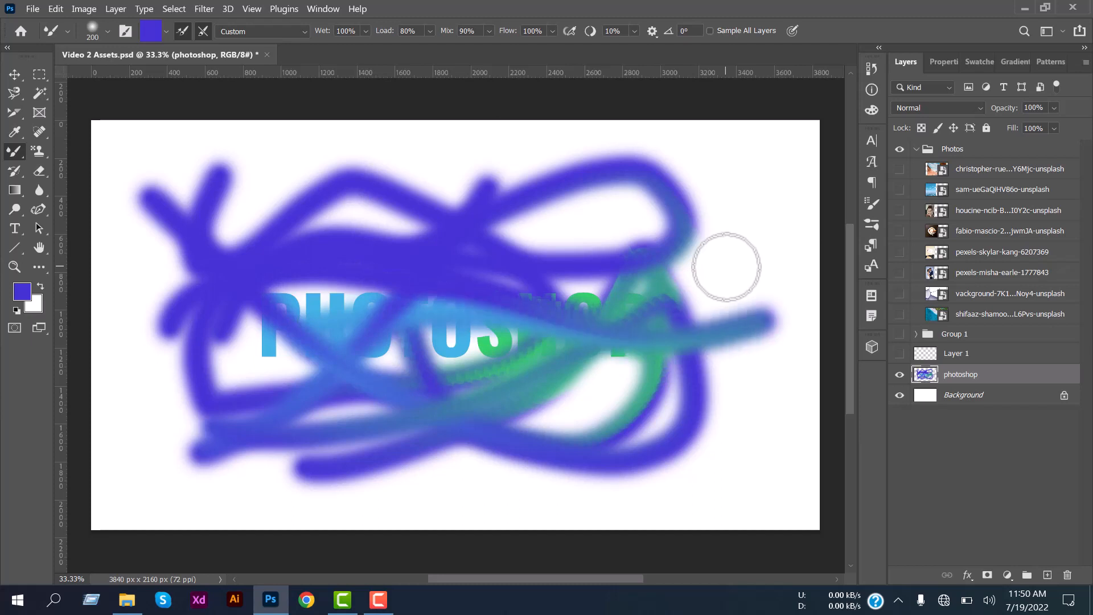
# Undo all the Mixer Brush strokes, back to the point where the PHOTOSHOP lettering was still selected
pyautogui.hotkey('ctrl', 'z')
pyautogui.hotkey('ctrl', 'z')
pyautogui.hotkey('ctrl', 'z')
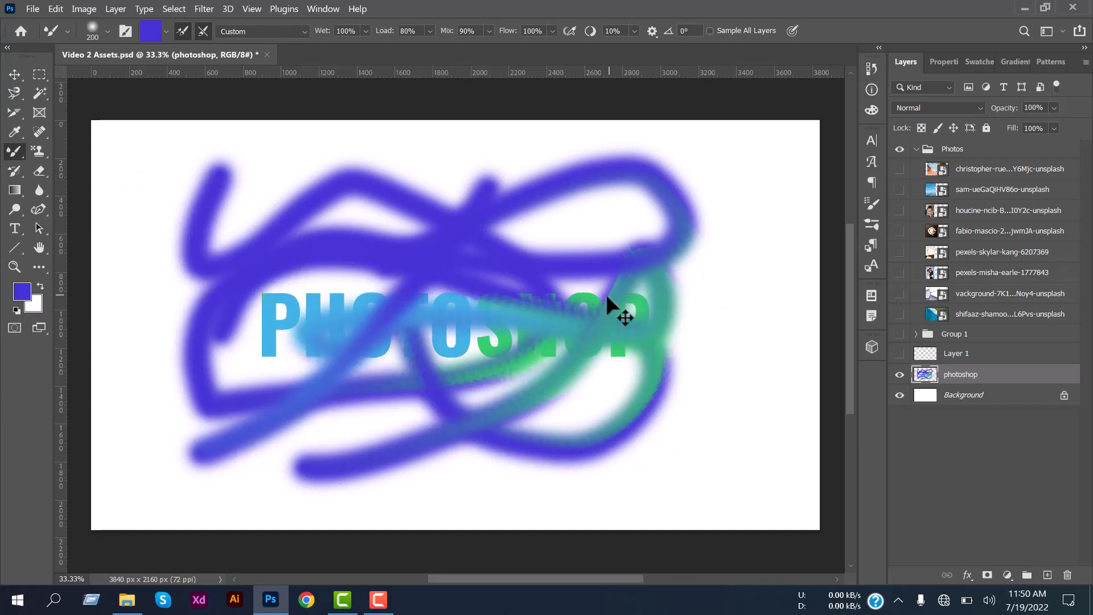
pyautogui.hotkey('ctrl', 'z')
pyautogui.hotkey('ctrl', 'z')
pyautogui.hotkey('ctrl', 'z')
pyautogui.hotkey('ctrl', 'z')
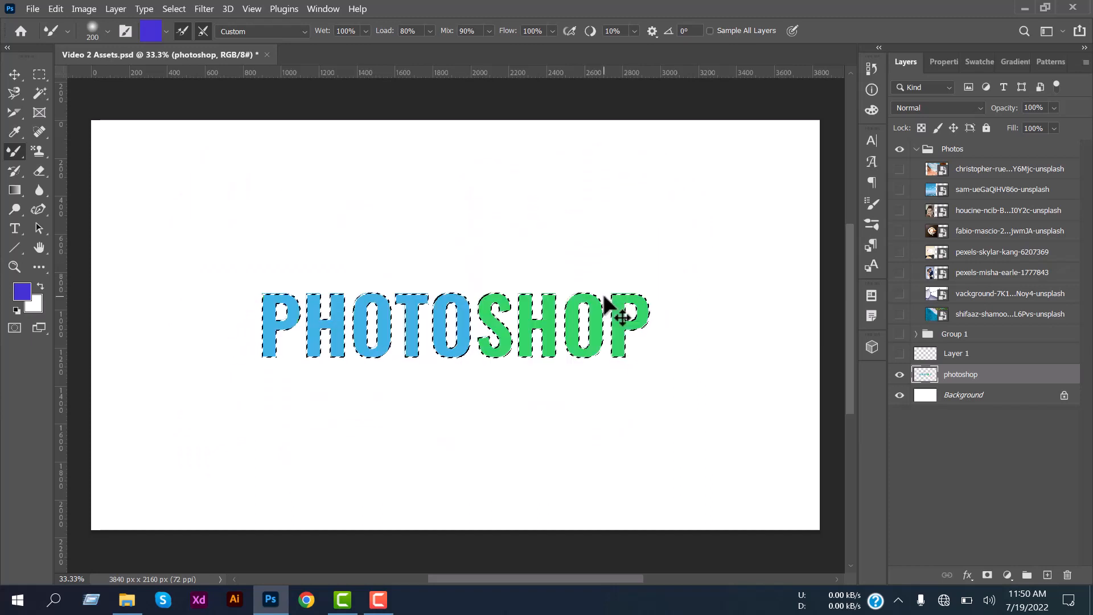
# Clear the selection around the PHOTOSHOP lettering with the Rectangular Marquee Tool, and choose the History Brush Tool
pyautogui.click(38, 74)
pyautogui.click(137, 173)
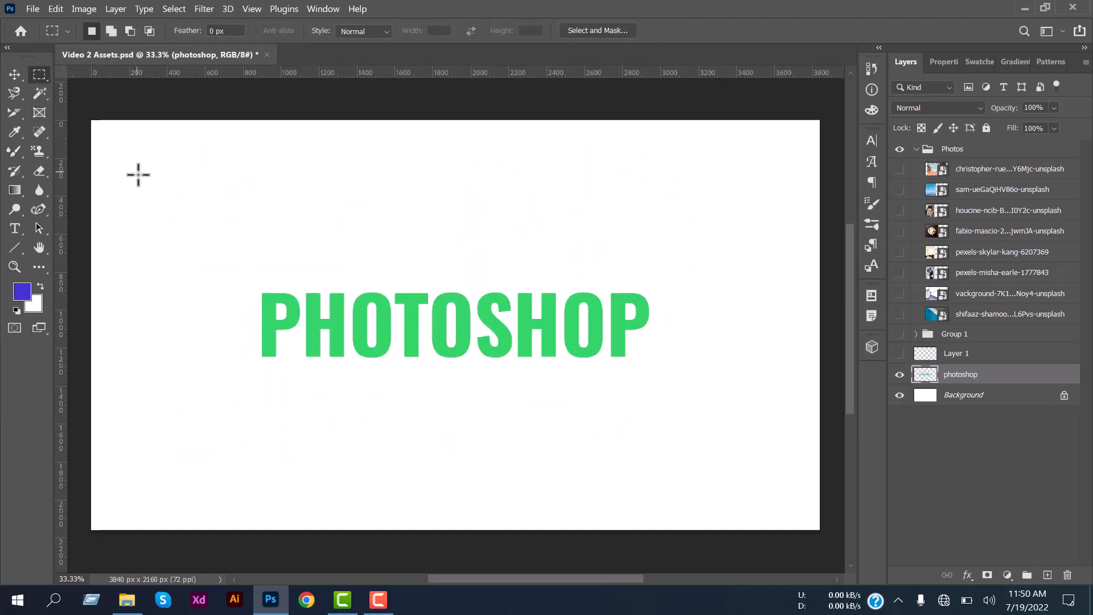
pyautogui.click(17, 169)
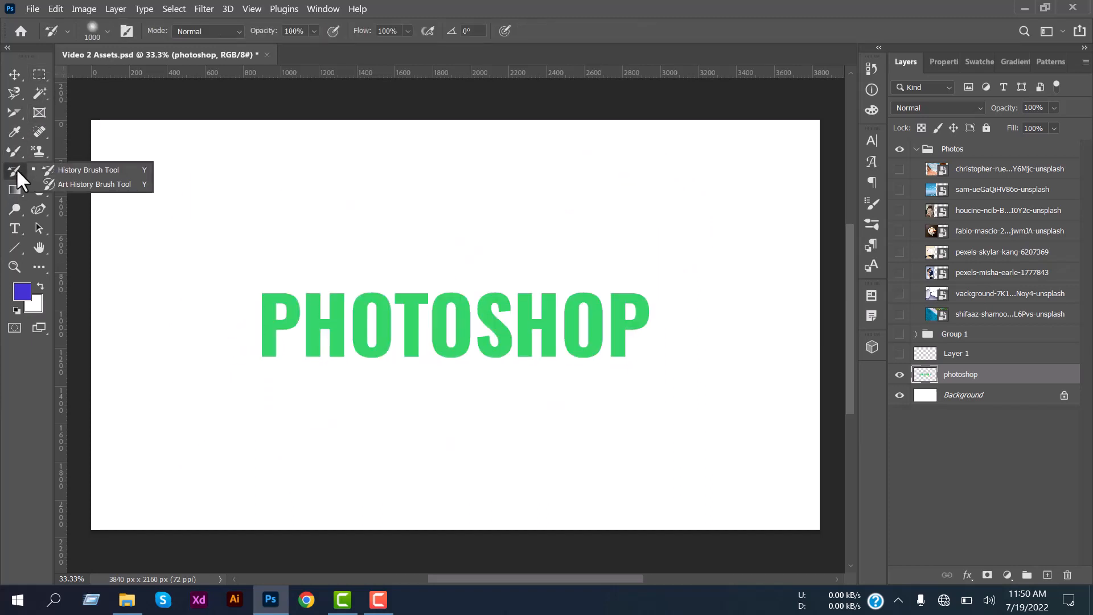
pyautogui.click(13, 152)
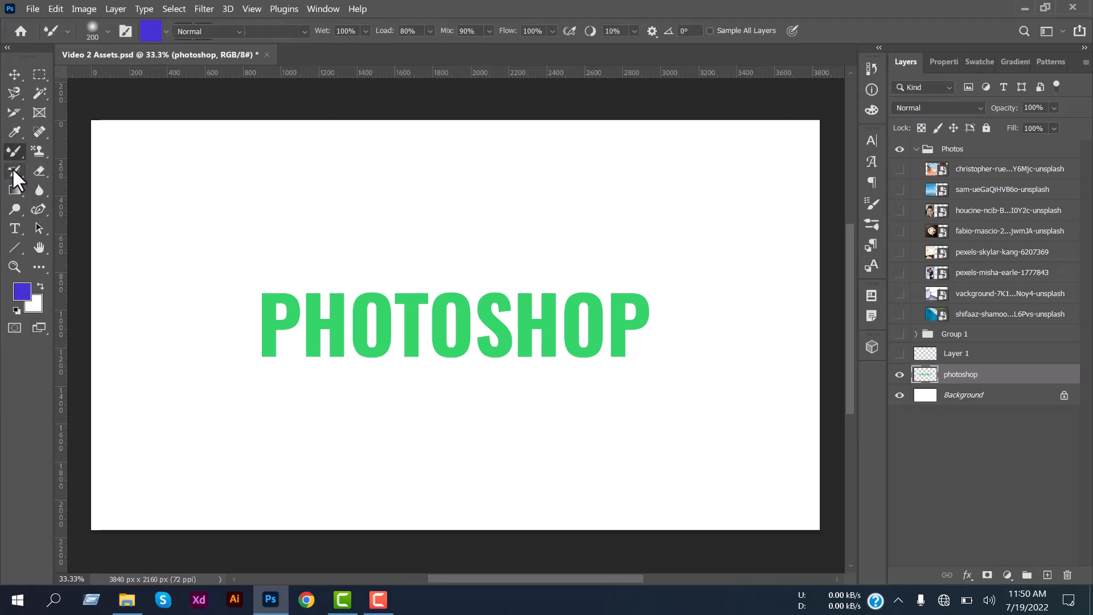
pyautogui.click(13, 171)
pyautogui.click(75, 169)
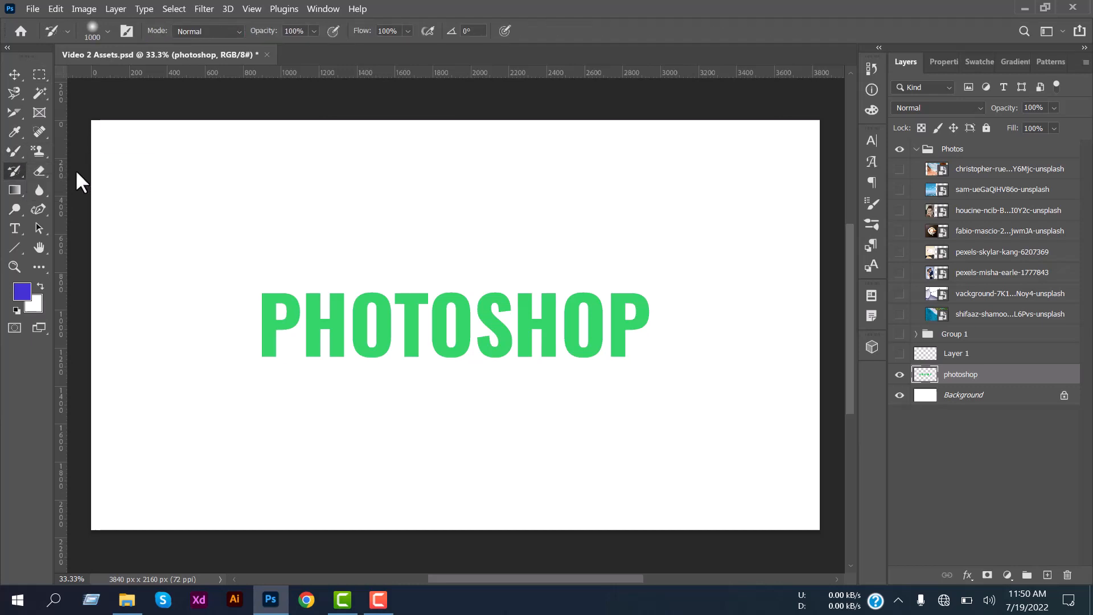
# Hide the photoshop lettering layer and choose the Clone Stamp Tool
pyautogui.click(39, 150)
pyautogui.click(83, 151)
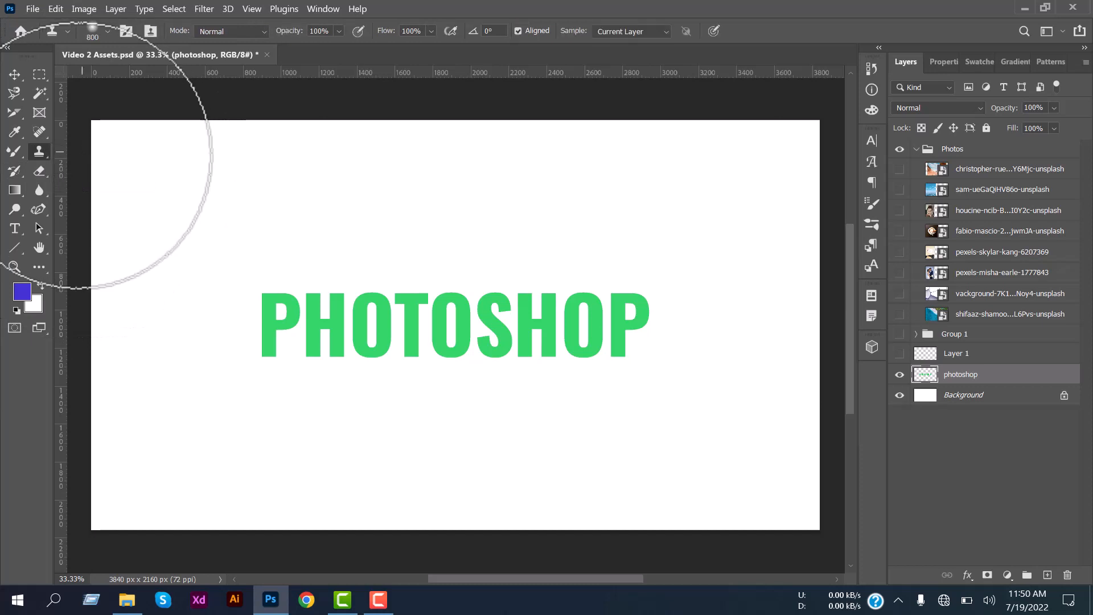
pyautogui.click(900, 375)
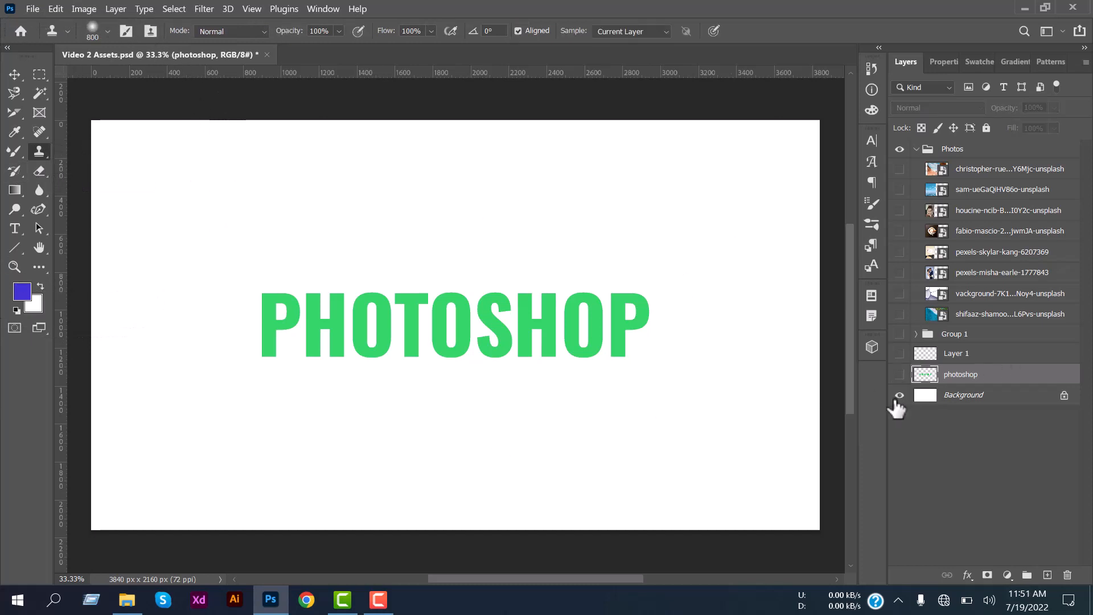
pyautogui.click(40, 152)
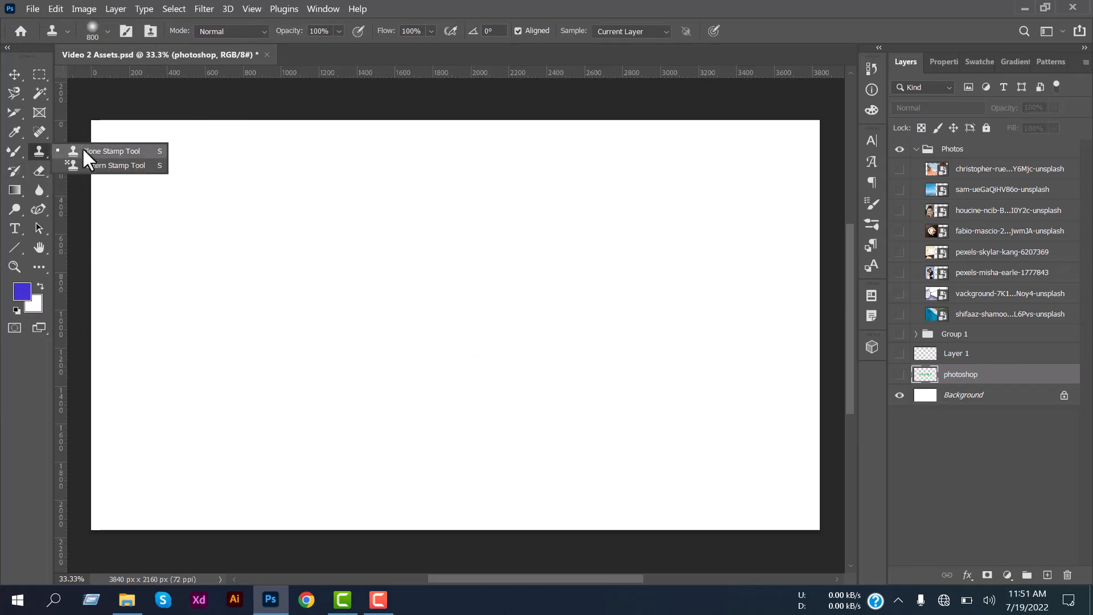
pyautogui.click(82, 149)
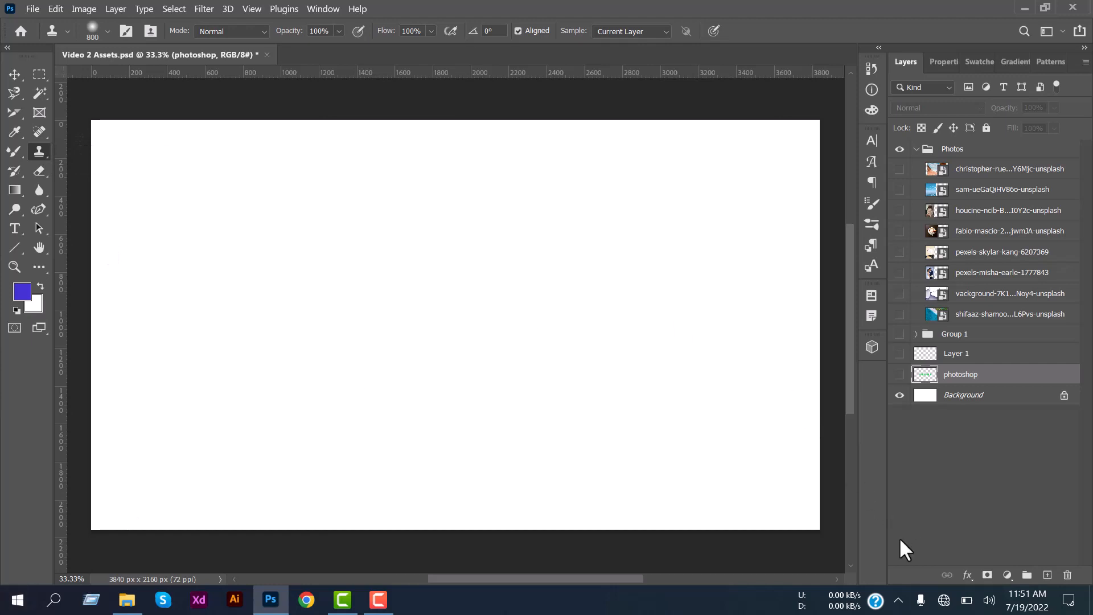
# Open the contents of the coffee cup photo's smart object in the Photos group for editing
pyautogui.click(944, 242)
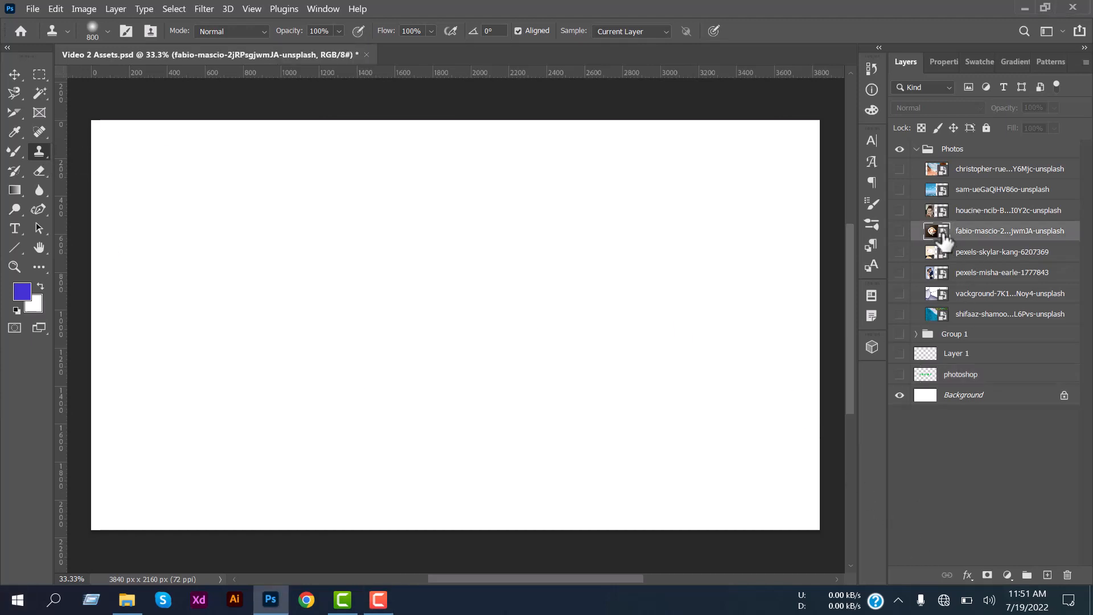
pyautogui.doubleClick(944, 242)
pyautogui.scroll(-3, 415, 349)
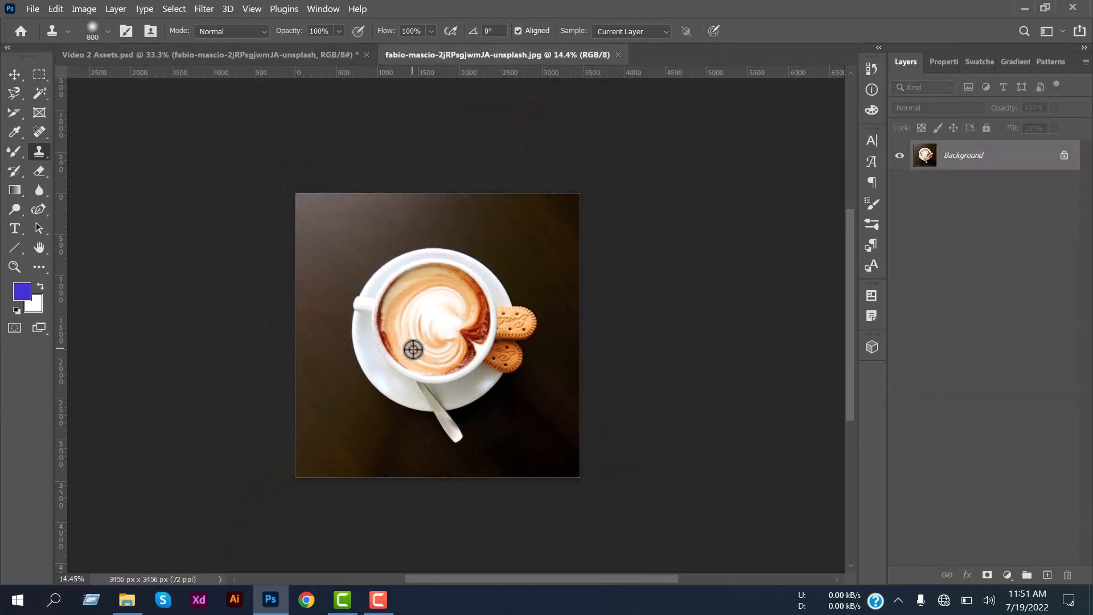
# Extend the coffee photo's canvas to the right with the Crop Tool, to about 7160 px wide, and apply the crop
pyautogui.rightClick(16, 106)
pyautogui.click(41, 108)
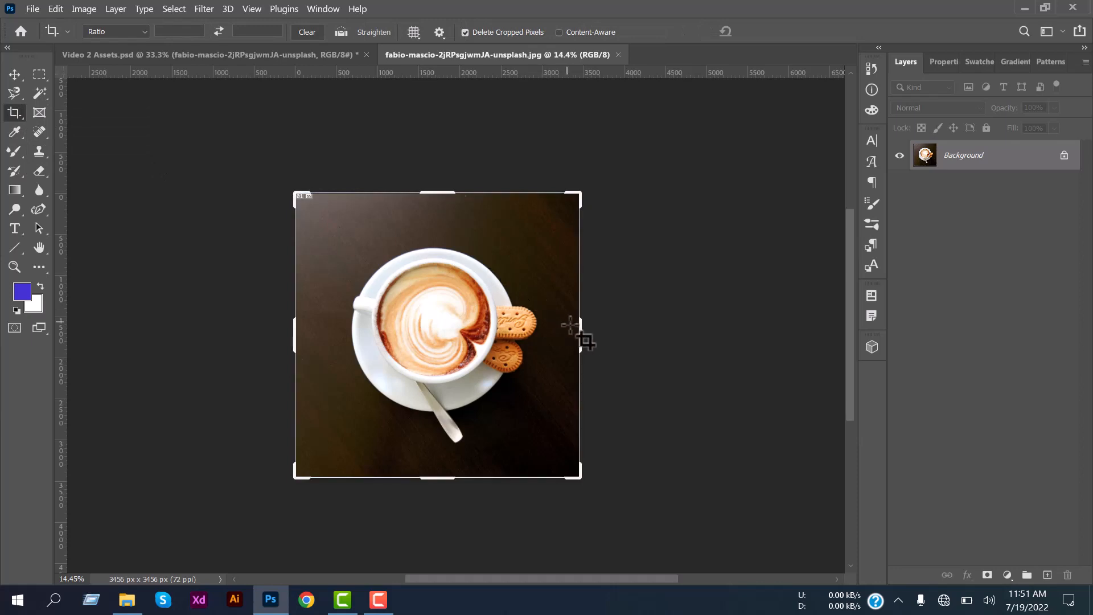
pyautogui.moveTo(580, 335); pyautogui.dragTo(734, 323)
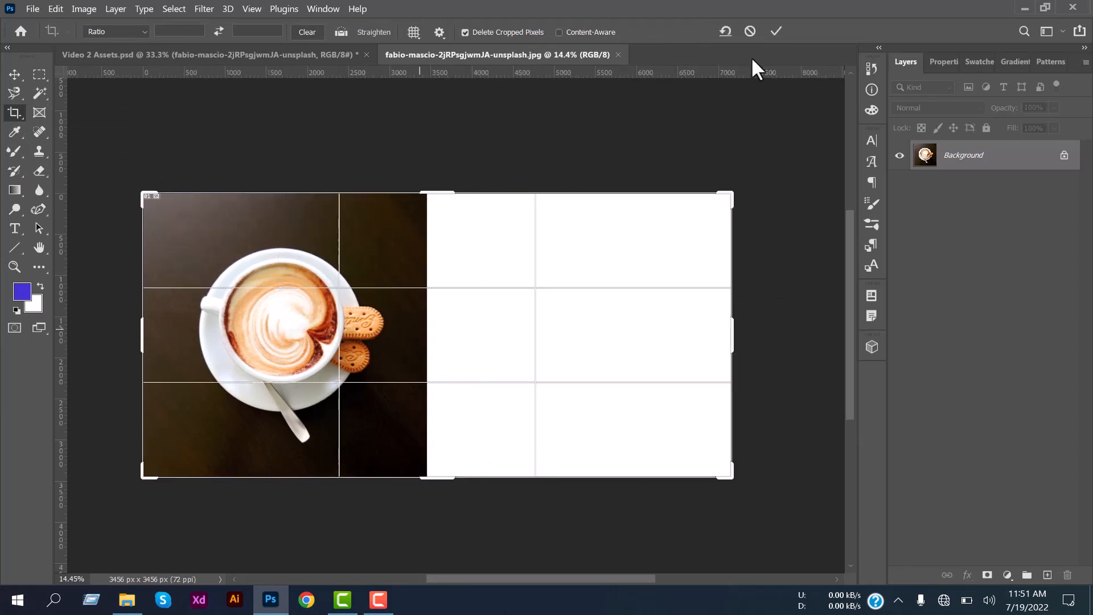
pyautogui.click(773, 37)
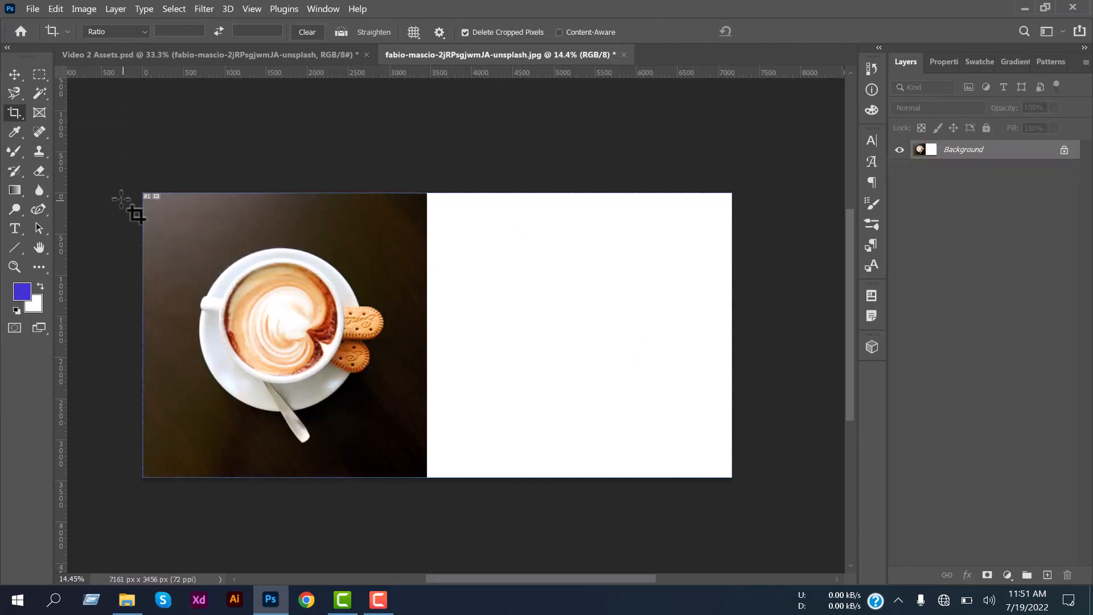
# Sample the dark table above the cup's handle with the Clone Stamp Tool, and paint a copy of the coffee photo onto the white area
pyautogui.click(39, 152)
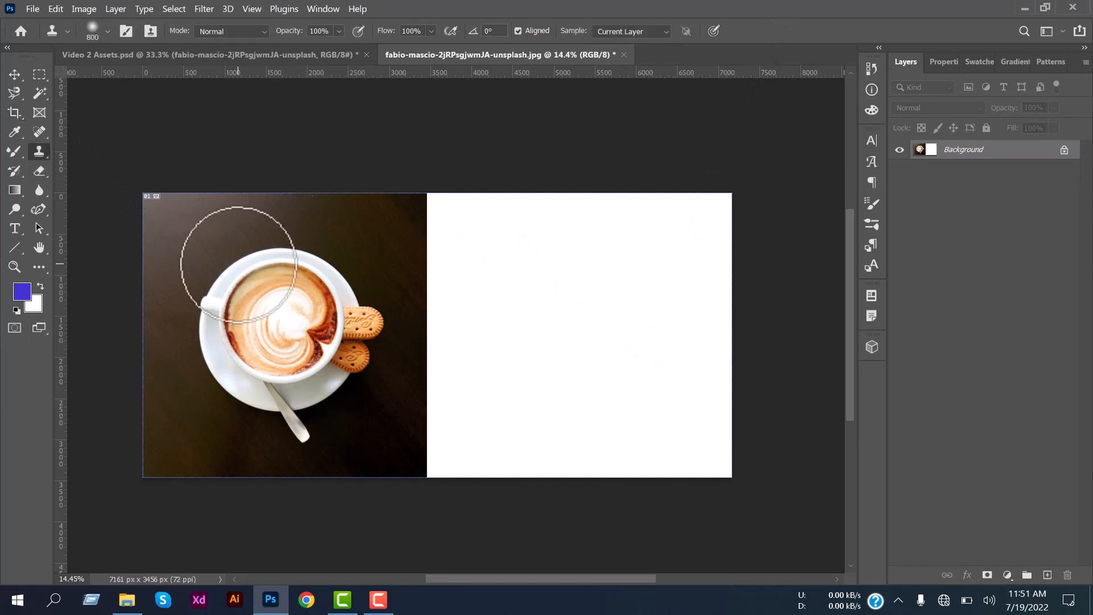
pyautogui.keyDown('alt'); pyautogui.click(193, 235); pyautogui.keyUp('alt')
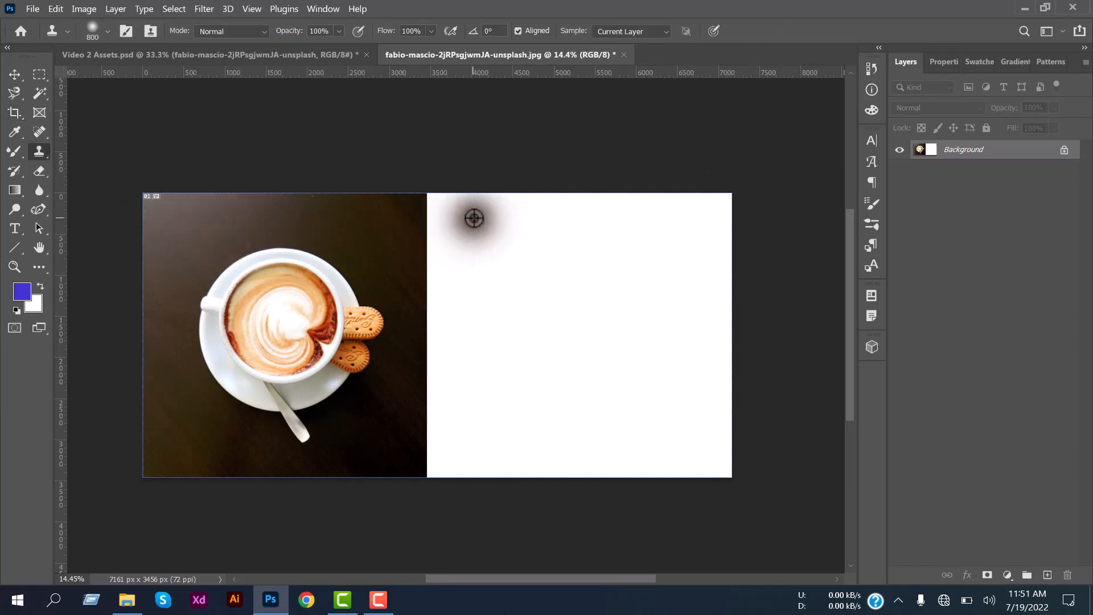
pyautogui.moveTo(553, 221)
pyautogui.mouseDown()
pyautogui.moveTo(710, 228)
pyautogui.moveTo(528, 285)
pyautogui.moveTo(561, 227)
pyautogui.moveTo(474, 218)
pyautogui.moveTo(529, 215)
pyautogui.moveTo(581, 330)
pyautogui.moveTo(620, 300)
pyautogui.moveTo(731, 304)
pyautogui.moveTo(620, 449)
pyautogui.moveTo(741, 425)
pyautogui.moveTo(615, 415)
pyautogui.moveTo(749, 439)
pyautogui.moveTo(667, 469)
pyautogui.moveTo(635, 322)
pyautogui.moveTo(641, 299)
pyautogui.moveTo(463, 183)
pyautogui.moveTo(421, 477)
pyautogui.moveTo(427, 190)
pyautogui.moveTo(605, 176)
pyautogui.moveTo(697, 198)
pyautogui.moveTo(470, 415)
pyautogui.moveTo(460, 445)
pyautogui.moveTo(665, 359)
pyautogui.moveTo(565, 232)
pyautogui.moveTo(525, 264)
pyautogui.moveTo(555, 274)
pyautogui.mouseUp()
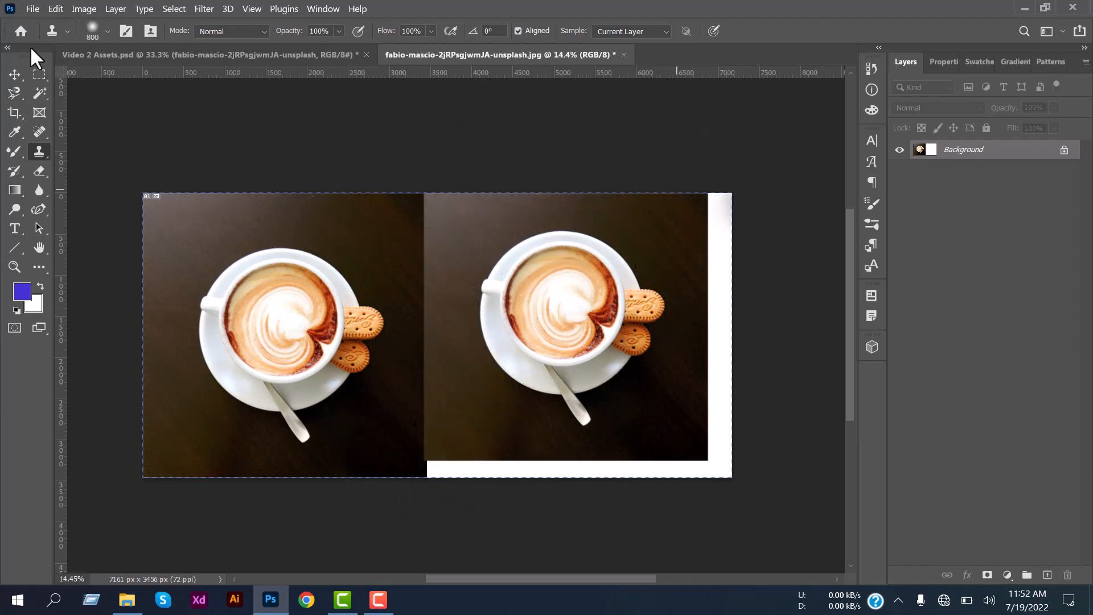
pyautogui.click(39, 75)
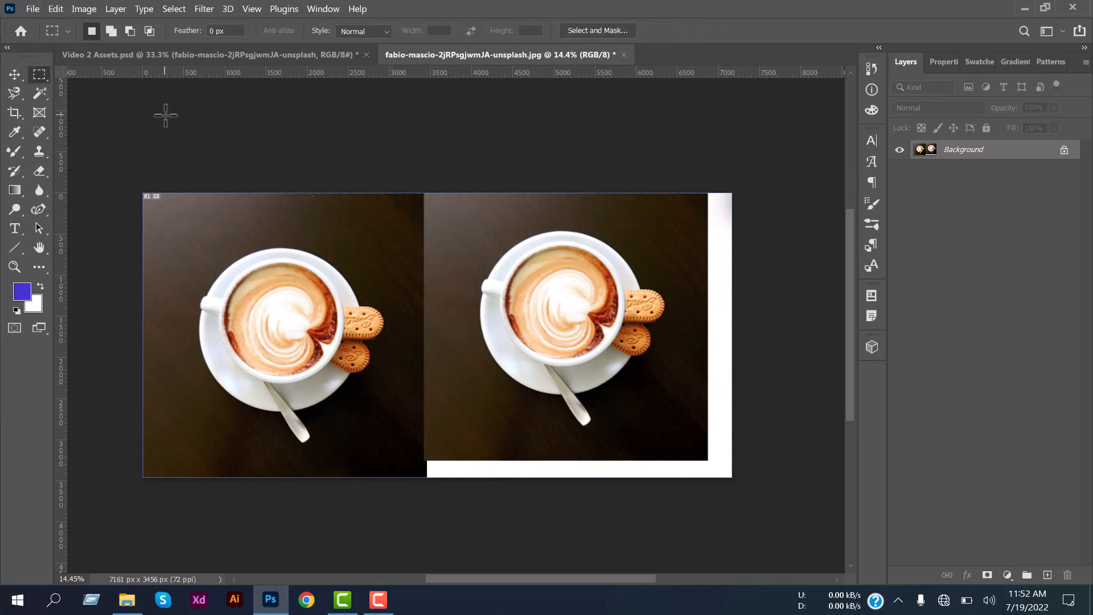
pyautogui.click(31, 151)
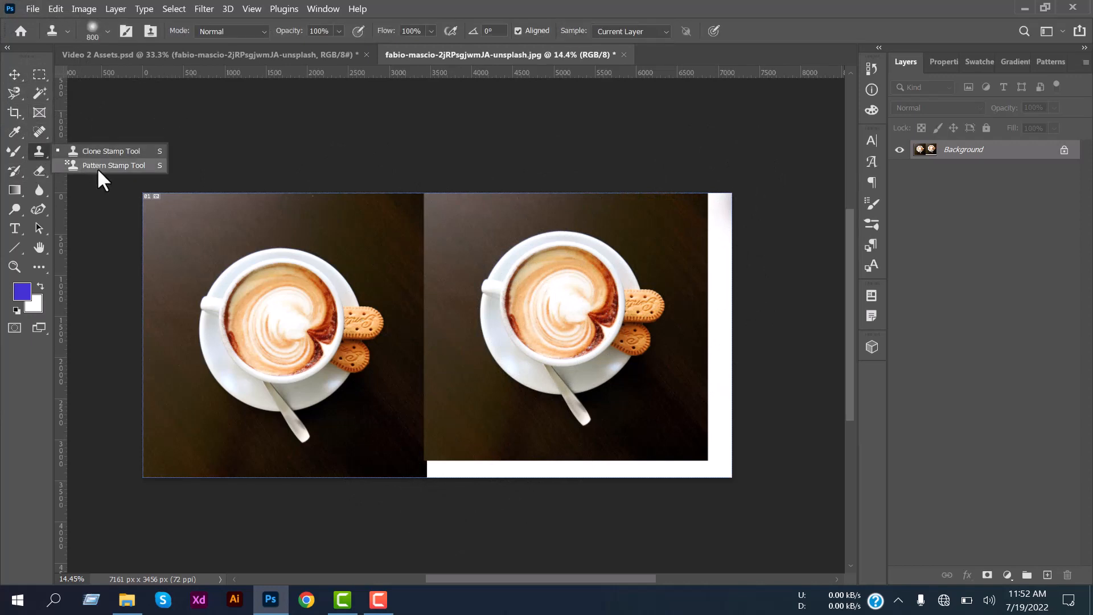
pyautogui.click(16, 75)
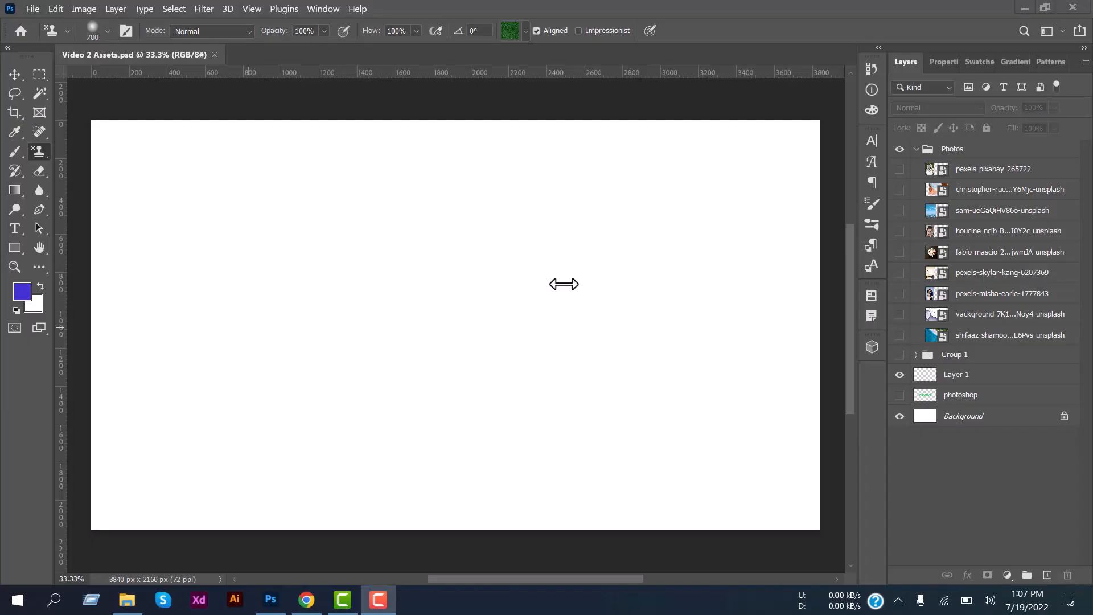
# Open the contents of the pexels-pixabay-265722 smart object and add an empty layer above the photo
pyautogui.click(941, 166)
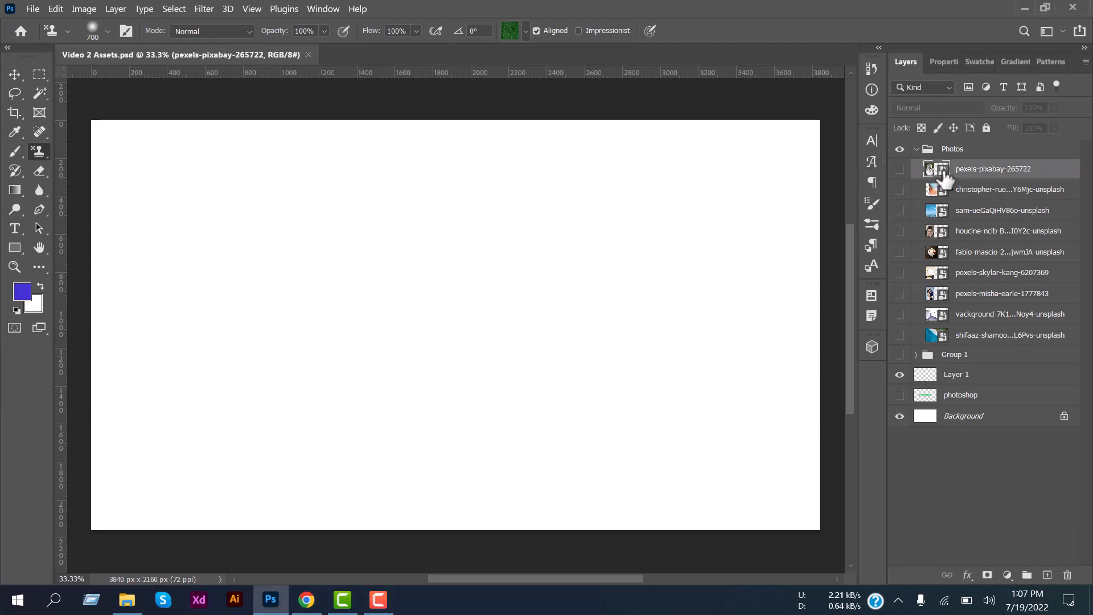
pyautogui.doubleClick(943, 173)
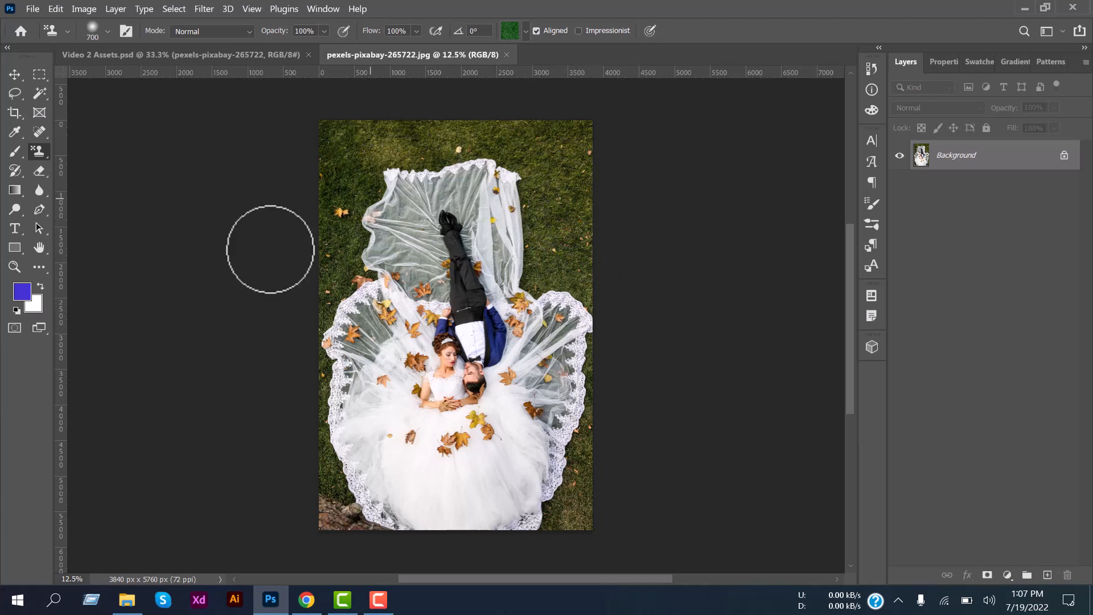
pyautogui.click(1048, 575)
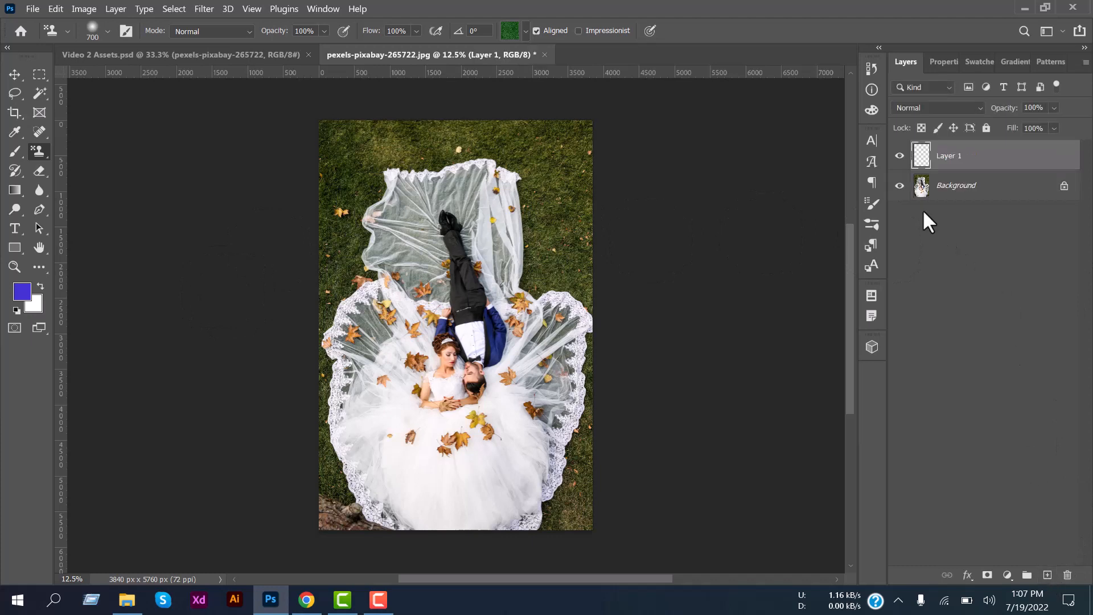
# Select the couple and the dress on the Background with the Object Selection tool and copy them to a new layer
pyautogui.click(1031, 185)
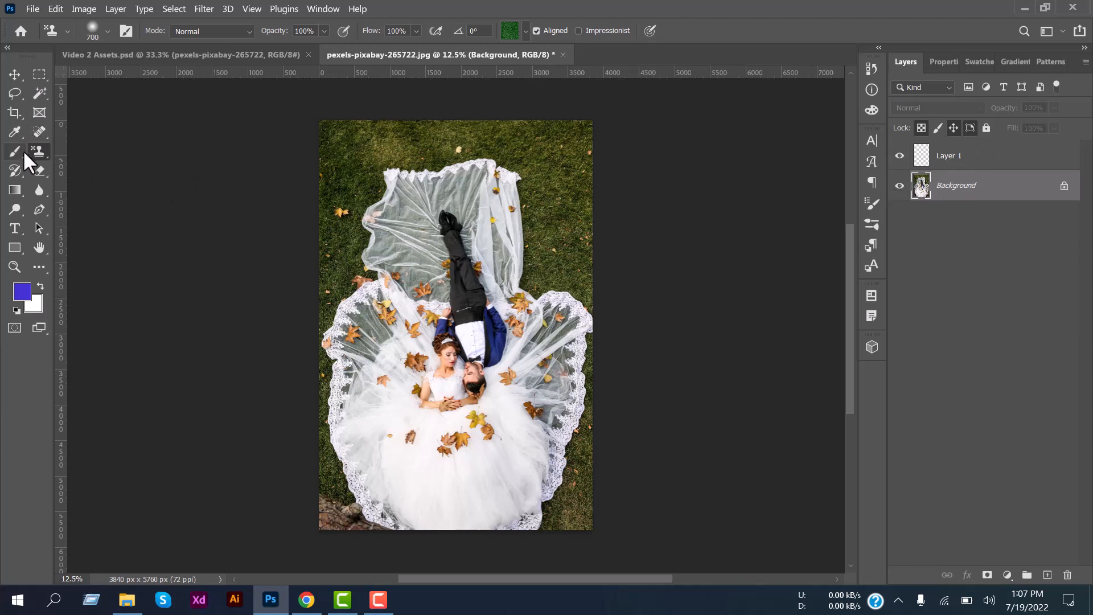
pyautogui.moveTo(39, 91); pyautogui.dragTo(137, 116)
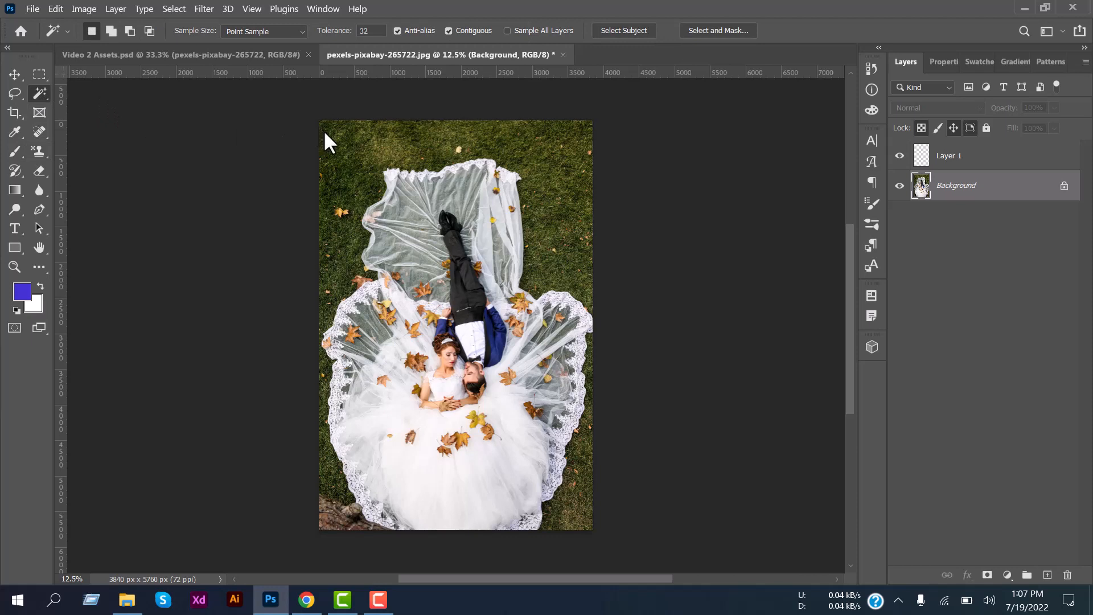
pyautogui.hotkey('shift', 'w')
pyautogui.moveTo(325, 135); pyautogui.dragTo(609, 555)
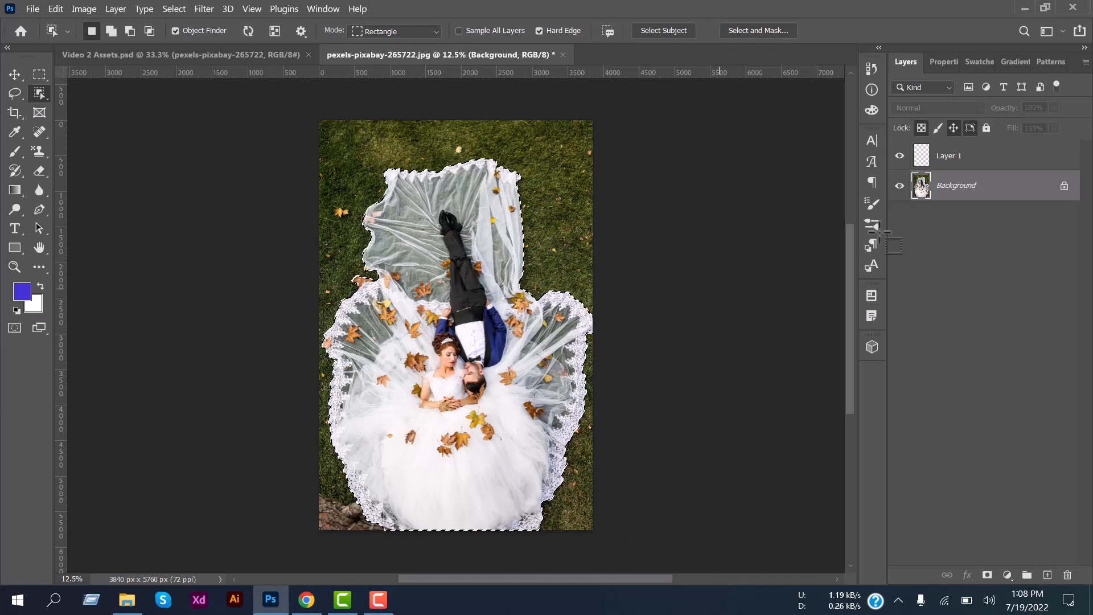
pyautogui.hotkey('ctrl', 'j')
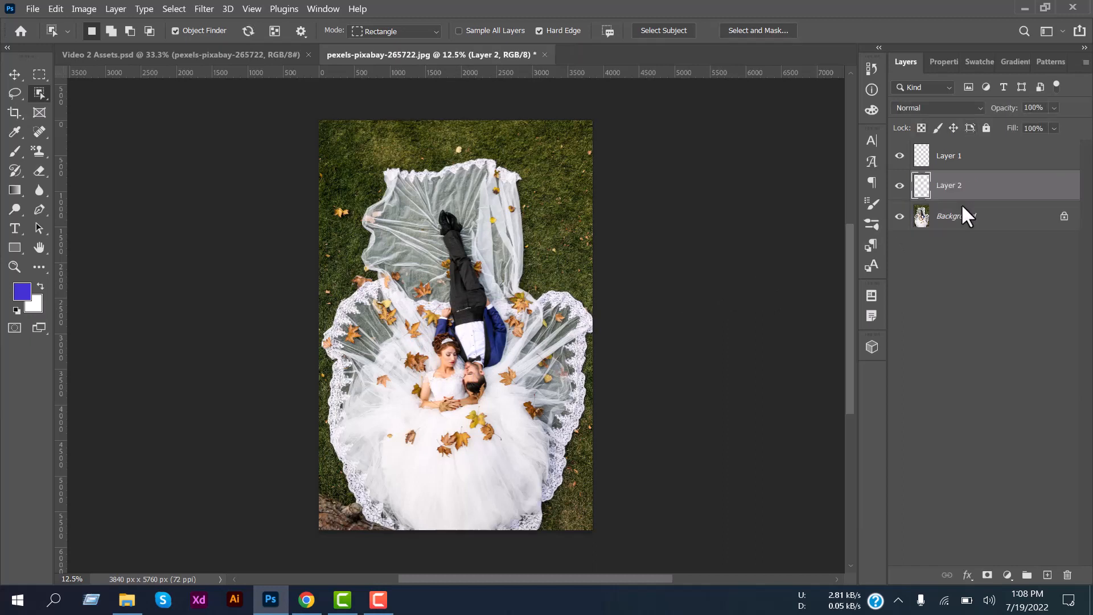
# Hide the Background and the couple cutout on Layer 2, and make the empty Layer 1 active
pyautogui.click(900, 217)
pyautogui.click(900, 185)
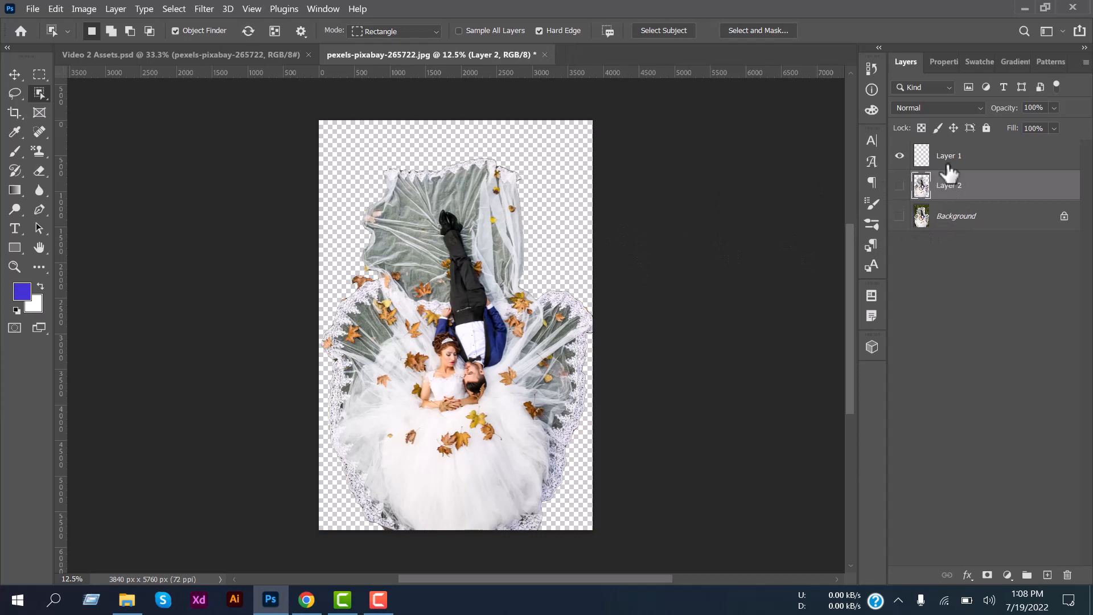
pyautogui.click(962, 164)
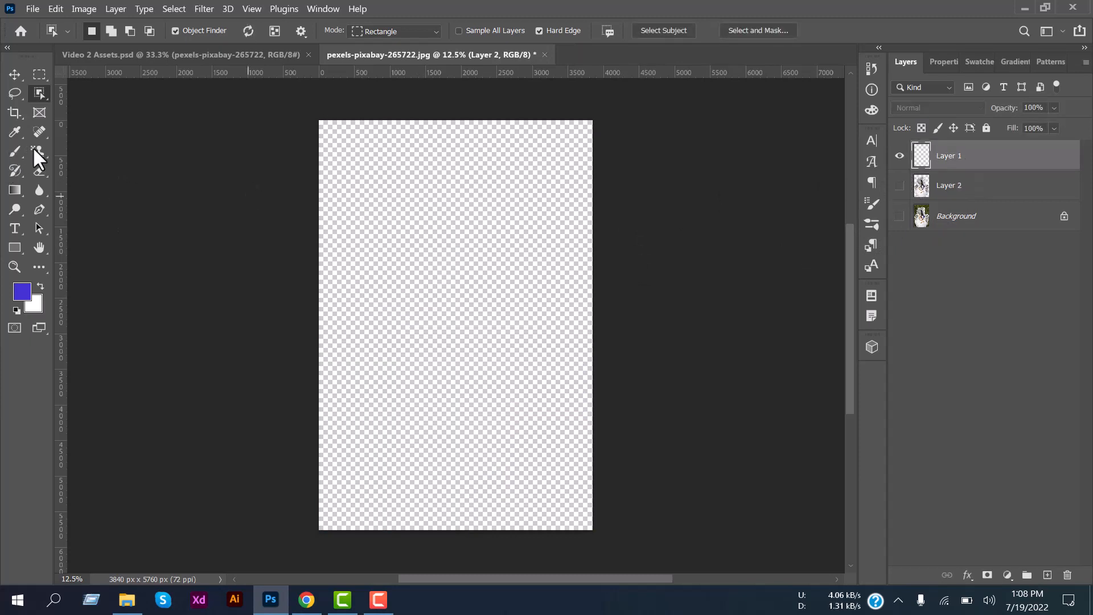
# Cover the empty canvas with the green pattern from the Grass presets using the Pattern Stamp tool
pyautogui.click(39, 148)
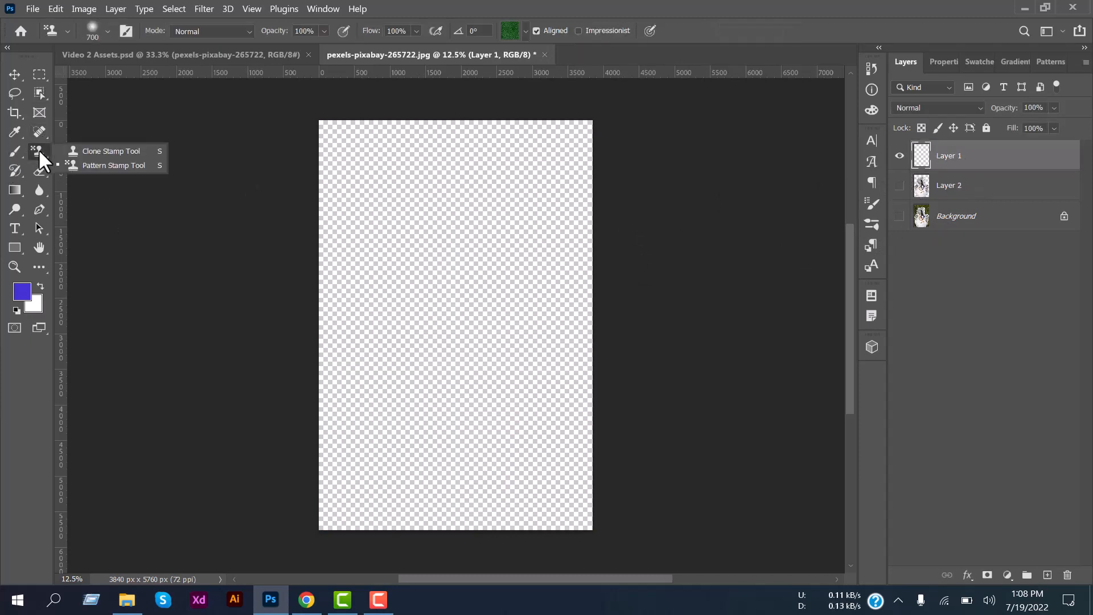
pyautogui.click(39, 148)
pyautogui.click(514, 33)
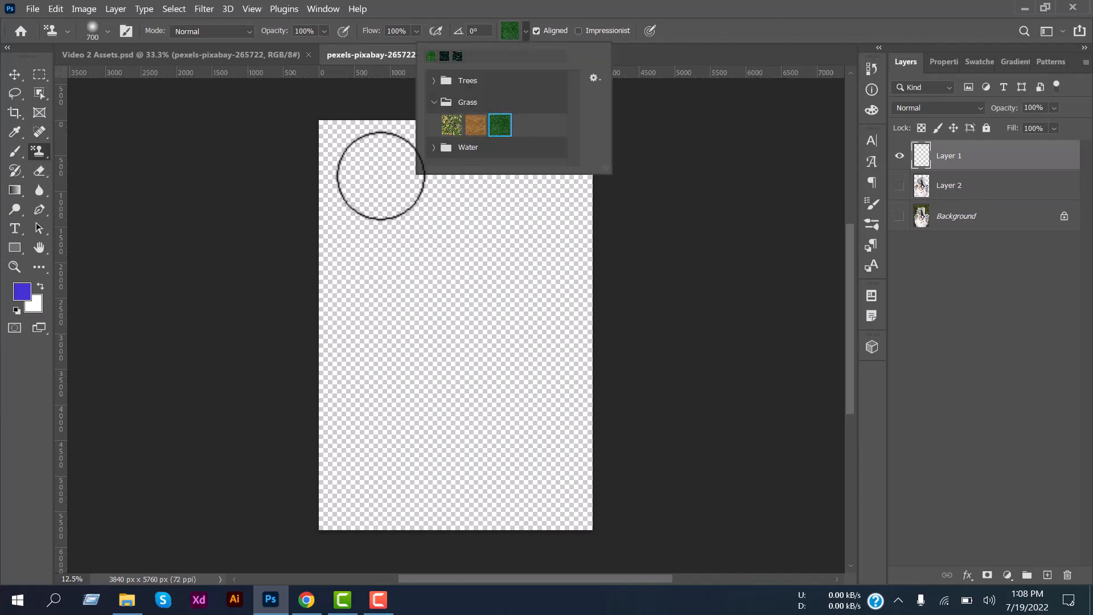
pyautogui.press('Return')
pyautogui.moveTo(352, 182)
pyautogui.mouseDown()
pyautogui.moveTo(627, 183)
pyautogui.moveTo(322, 179)
pyautogui.moveTo(460, 155)
pyautogui.moveTo(593, 155)
pyautogui.moveTo(319, 186)
pyautogui.moveTo(536, 199)
pyautogui.moveTo(400, 241)
pyautogui.moveTo(344, 144)
pyautogui.moveTo(348, 157)
pyautogui.moveTo(433, 177)
pyautogui.moveTo(445, 169)
pyautogui.moveTo(325, 142)
pyautogui.moveTo(539, 155)
pyautogui.moveTo(485, 191)
pyautogui.moveTo(340, 185)
pyautogui.moveTo(493, 168)
pyautogui.moveTo(566, 180)
pyautogui.moveTo(443, 192)
pyautogui.moveTo(361, 183)
pyautogui.moveTo(572, 197)
pyautogui.moveTo(324, 188)
pyautogui.mouseUp()
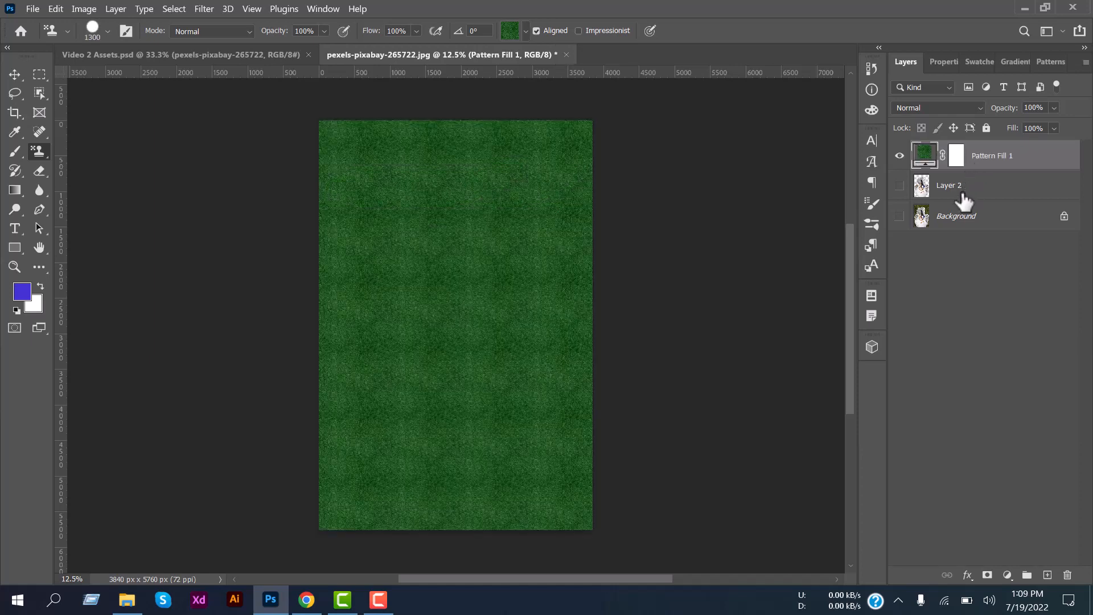
# Move the couple cutout on Layer 2 above the grass pattern layer and make it visible
pyautogui.moveTo(964, 200); pyautogui.dragTo(935, 151)
pyautogui.click(900, 157)
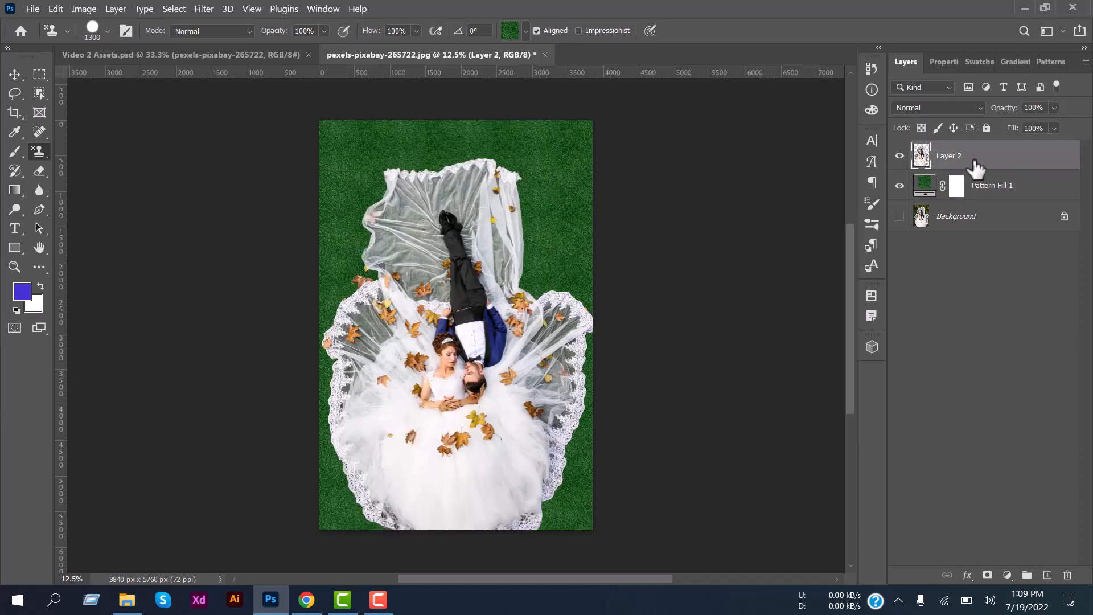
pyautogui.click(15, 74)
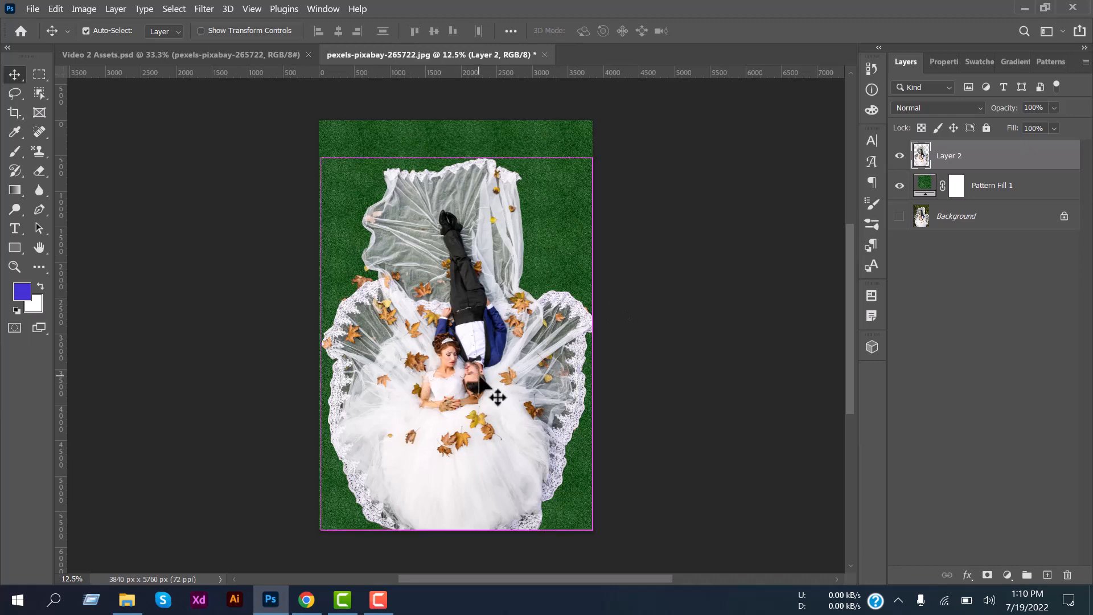
# Examine the couple cutout and its lace edges against the new green grass background
pyautogui.scroll(2, 498, 395)
pyautogui.scroll(5, 440, 282)
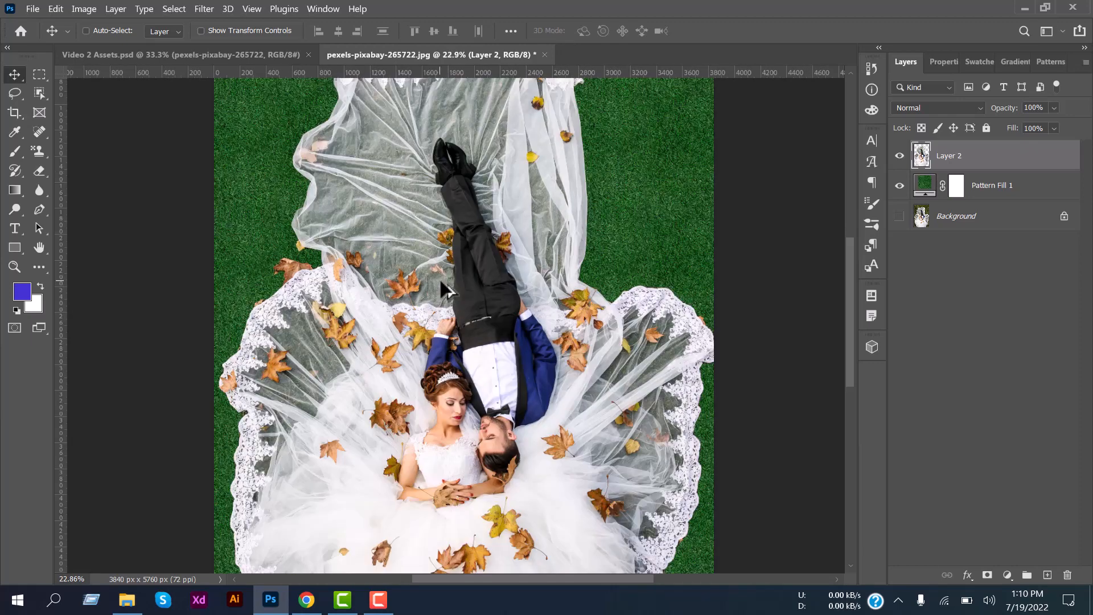
pyautogui.scroll(5, 561, 368)
pyautogui.scroll(-5, 553, 355)
pyautogui.scroll(-7, 553, 354)
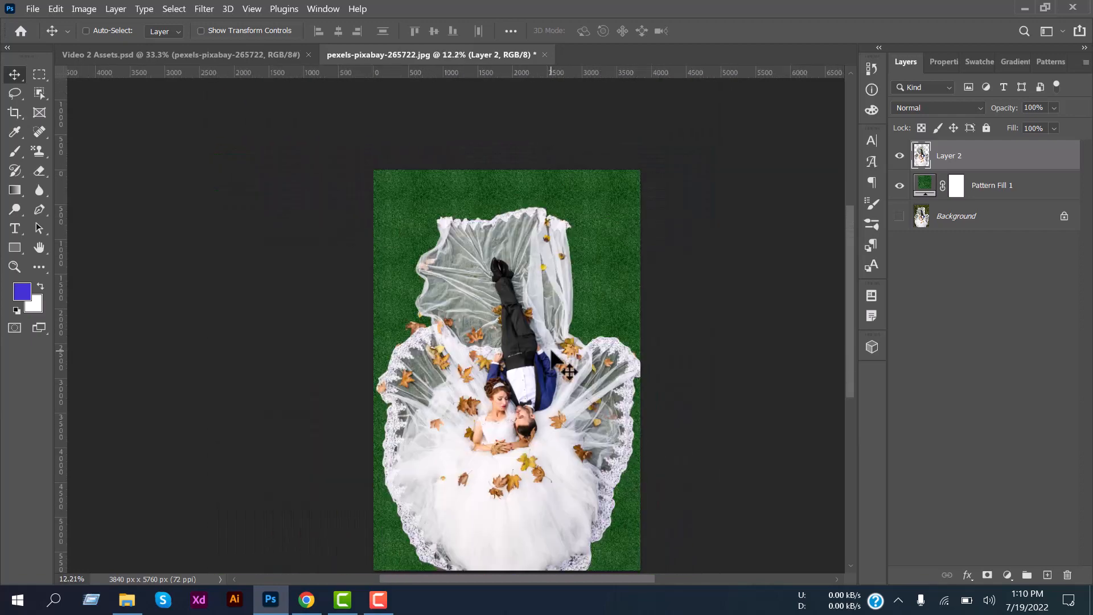
pyautogui.scroll(2, 592, 363)
pyautogui.press('ctrl')
pyautogui.scroll(2, 731, 342)
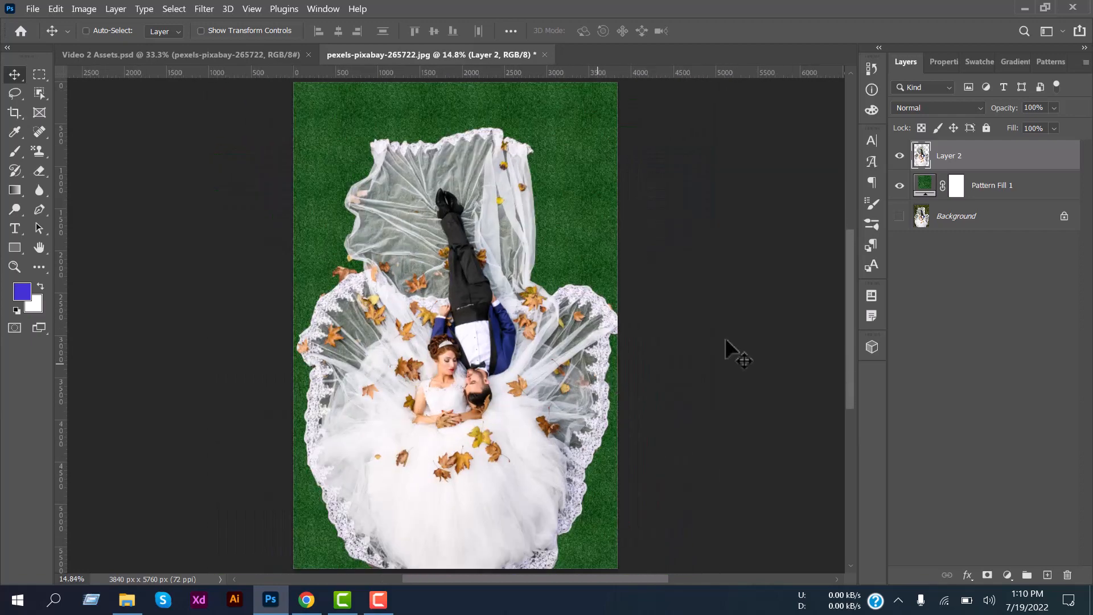
# Group the cutout and grass pattern layers, and toggle the group's visibility to compare it with the original Background photo
pyautogui.keyDown('shift'); pyautogui.click(1013, 195); pyautogui.keyUp('shift')
pyautogui.hotkey('ctrl', 'g')
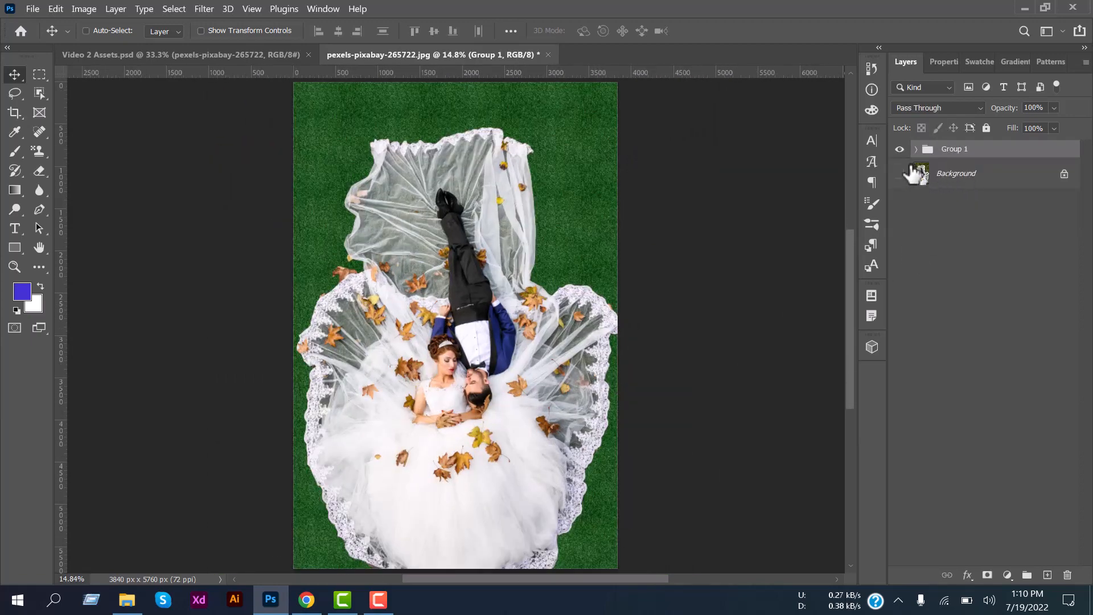
pyautogui.click(900, 151)
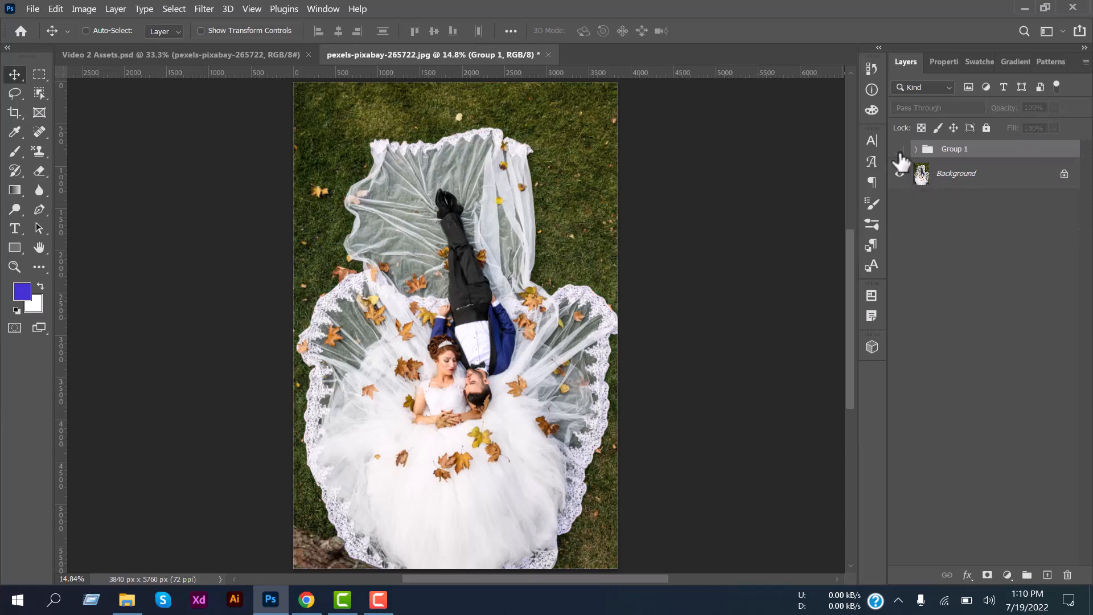
pyautogui.click(901, 150)
pyautogui.click(901, 151)
pyautogui.click(900, 151)
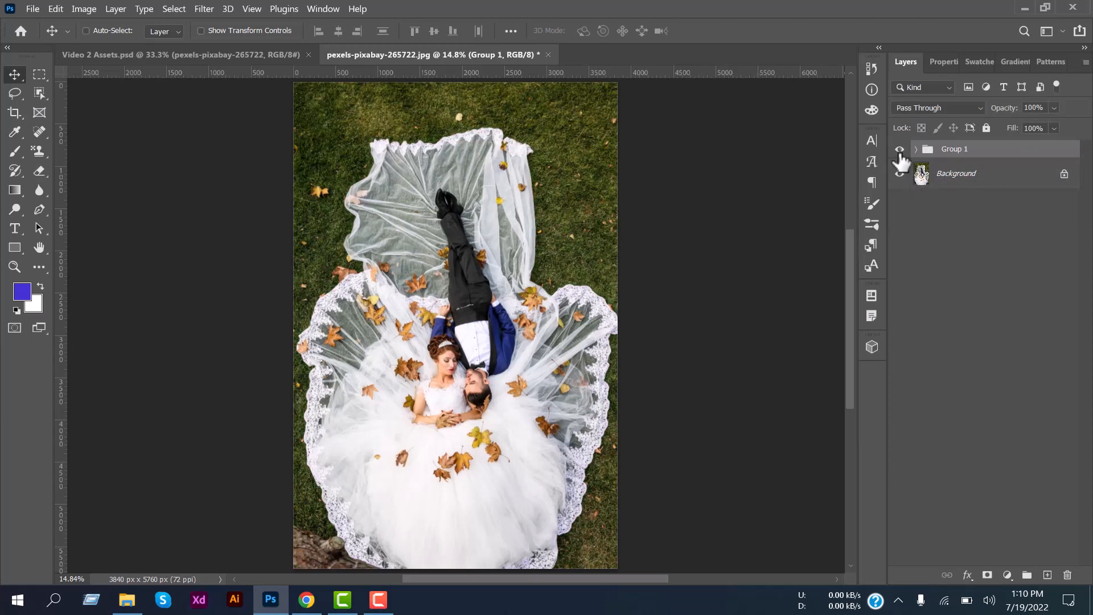
pyautogui.click(950, 259)
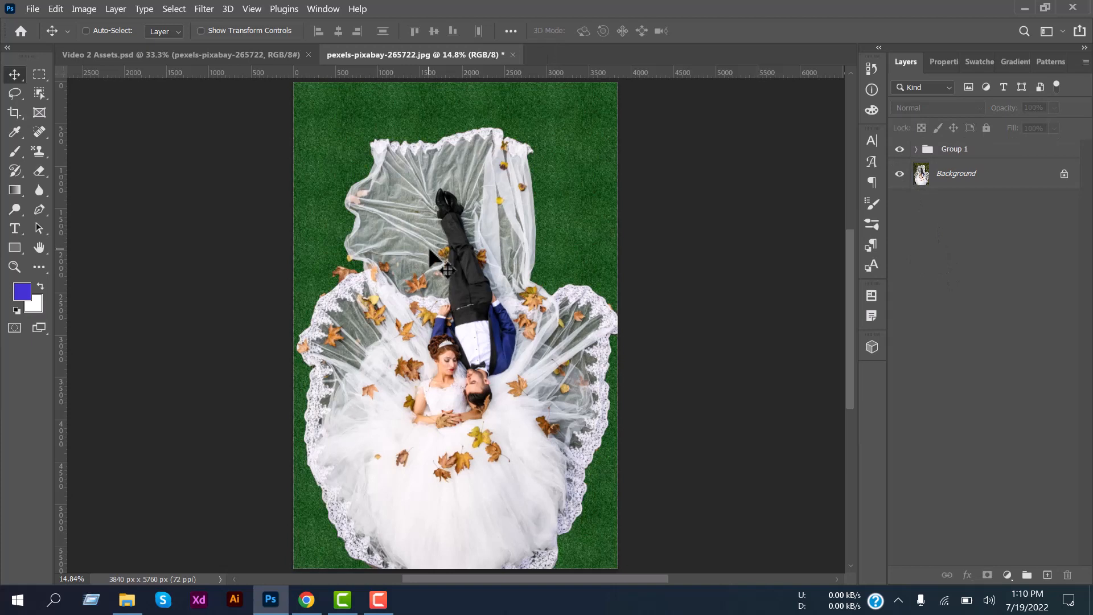
# Browse the Trees, Grass and Water pattern presets available for the Pattern Stamp tool
pyautogui.click(39, 151)
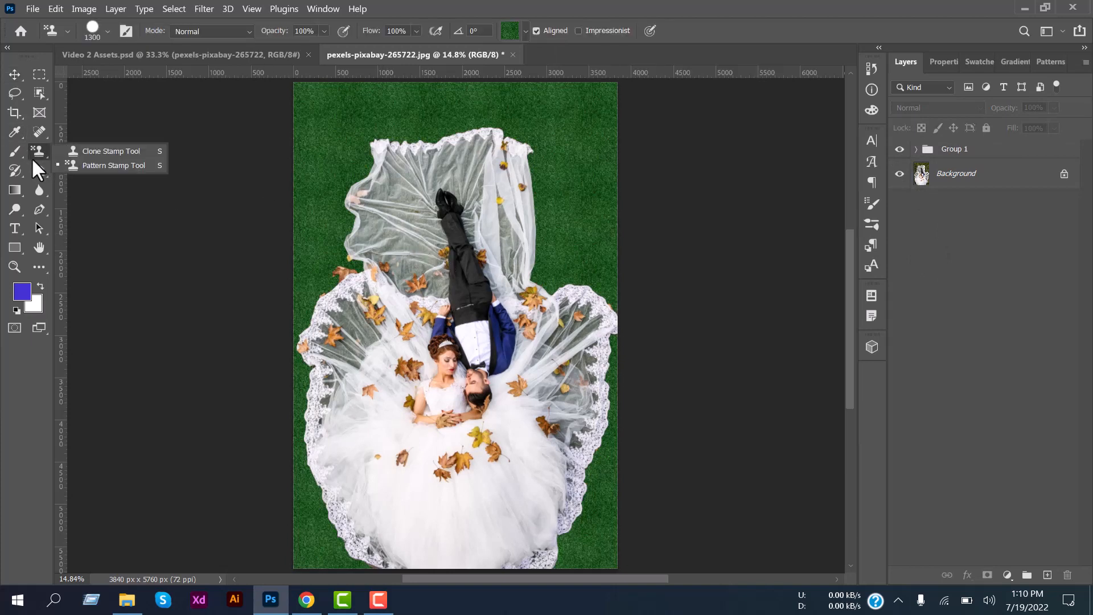
pyautogui.click(526, 30)
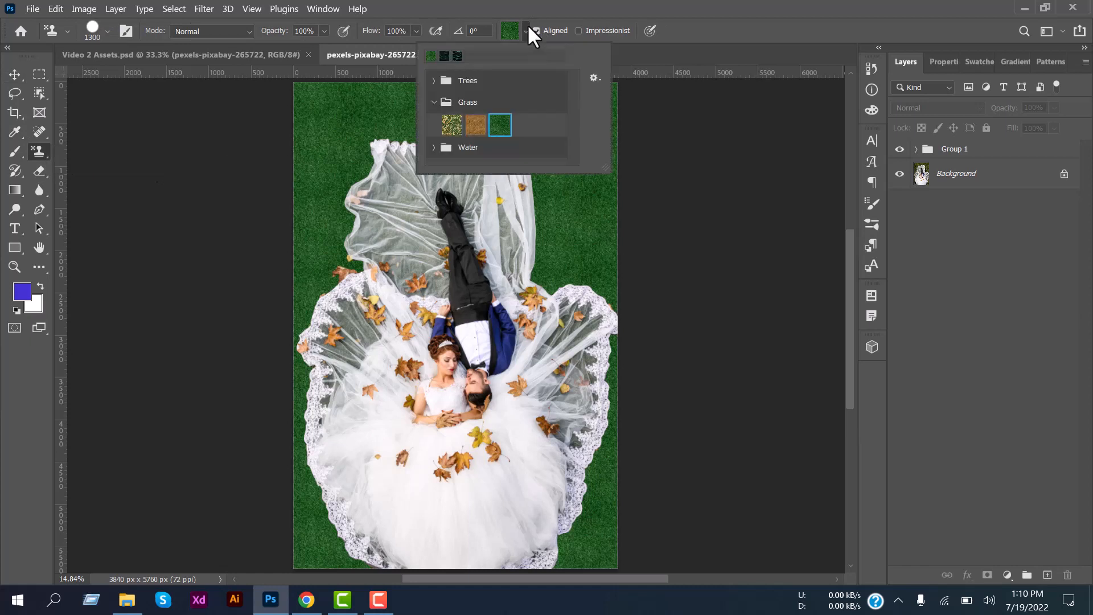
pyautogui.click(439, 81)
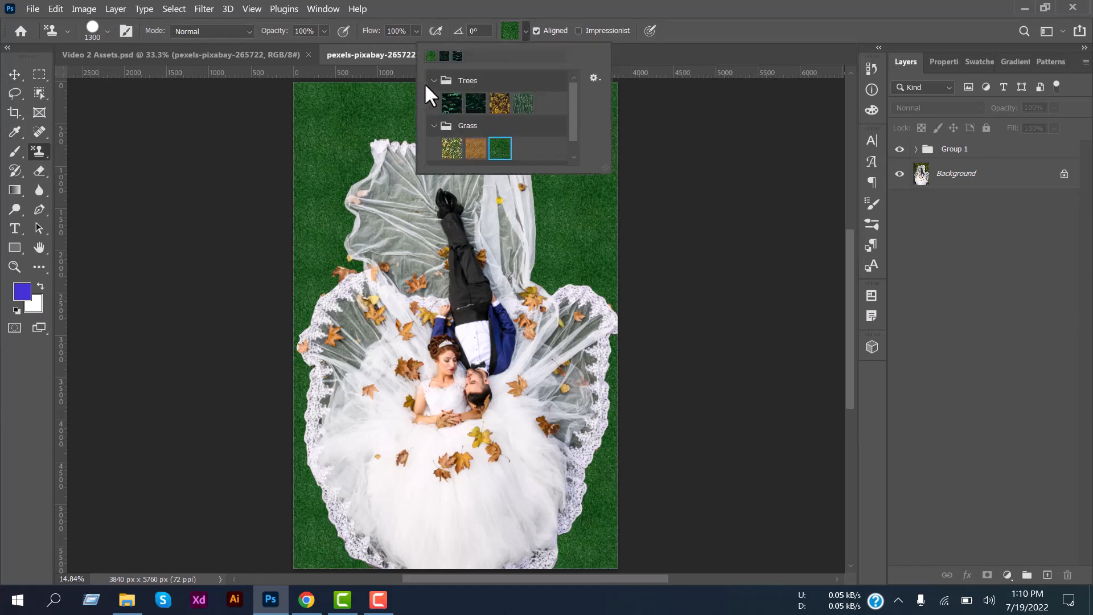
pyautogui.click(434, 80)
pyautogui.click(434, 102)
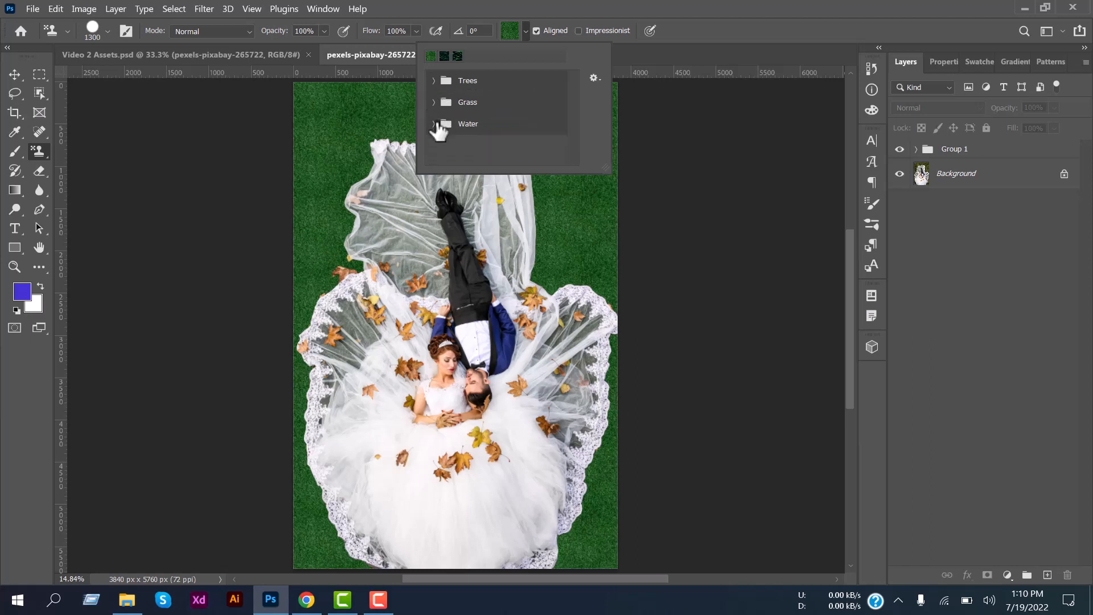
pyautogui.click(435, 123)
pyautogui.click(435, 122)
pyautogui.click(525, 31)
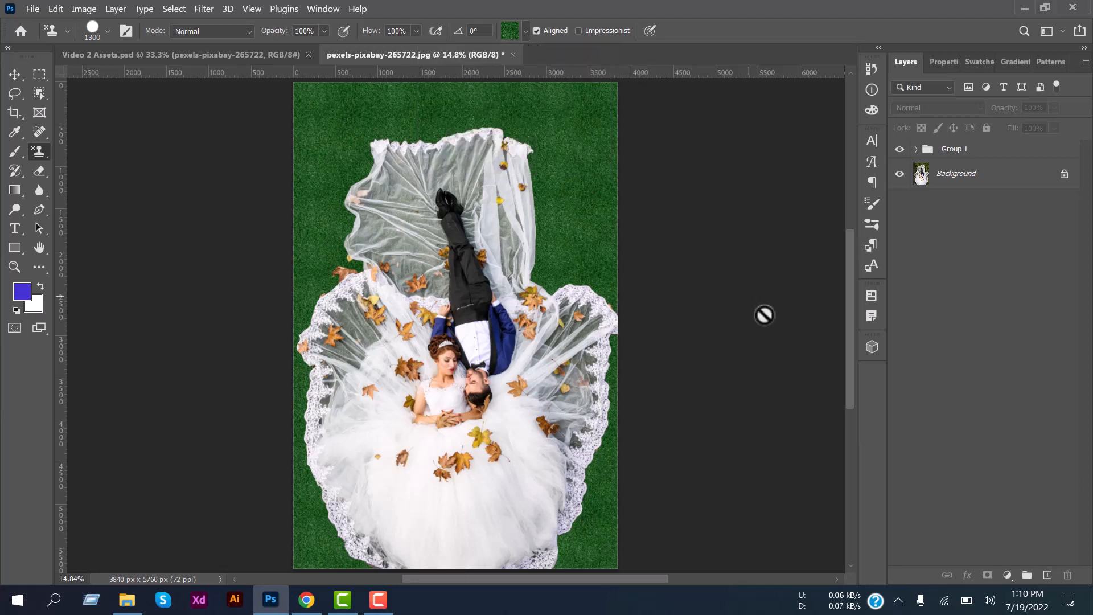
# Close the pexels-pixabay-265722.jpg document without saving and activate the History Brush tool
pyautogui.click(513, 55)
pyautogui.click(566, 237)
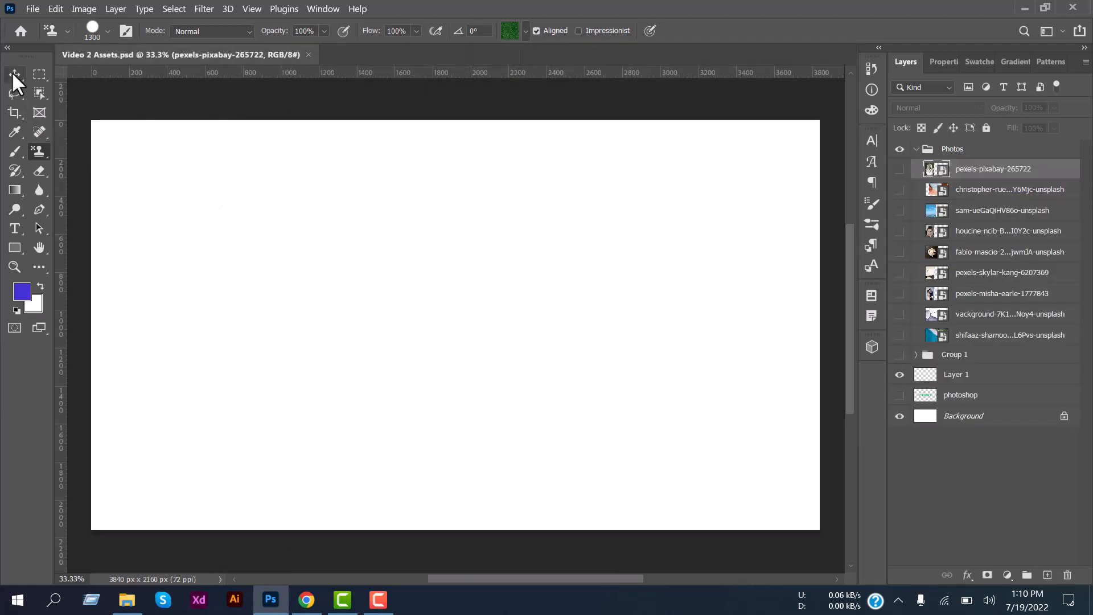
pyautogui.click(13, 73)
pyautogui.click(16, 169)
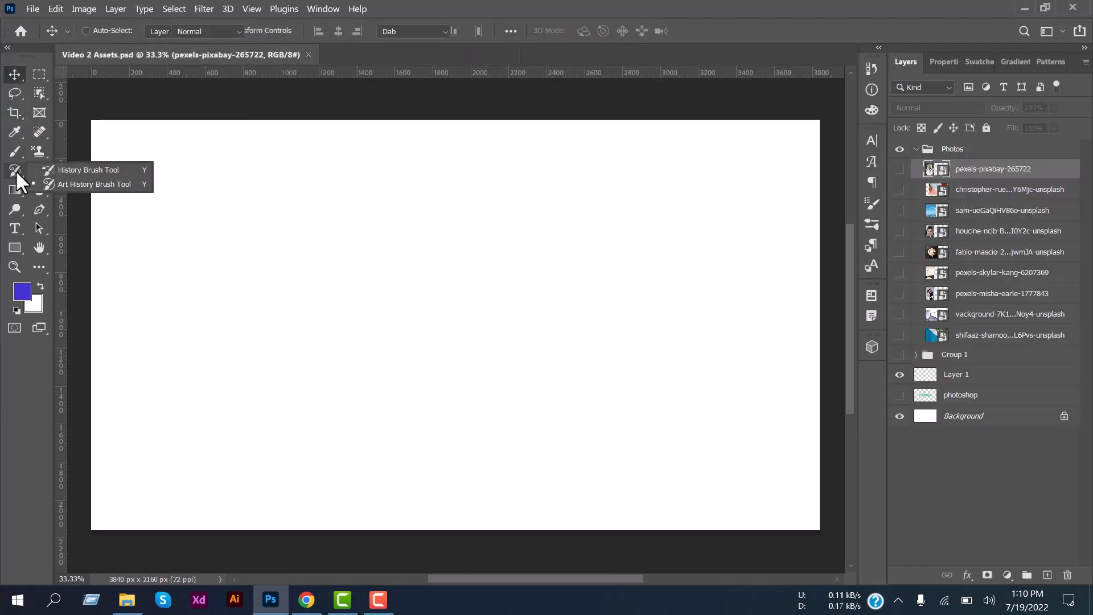
pyautogui.click(63, 169)
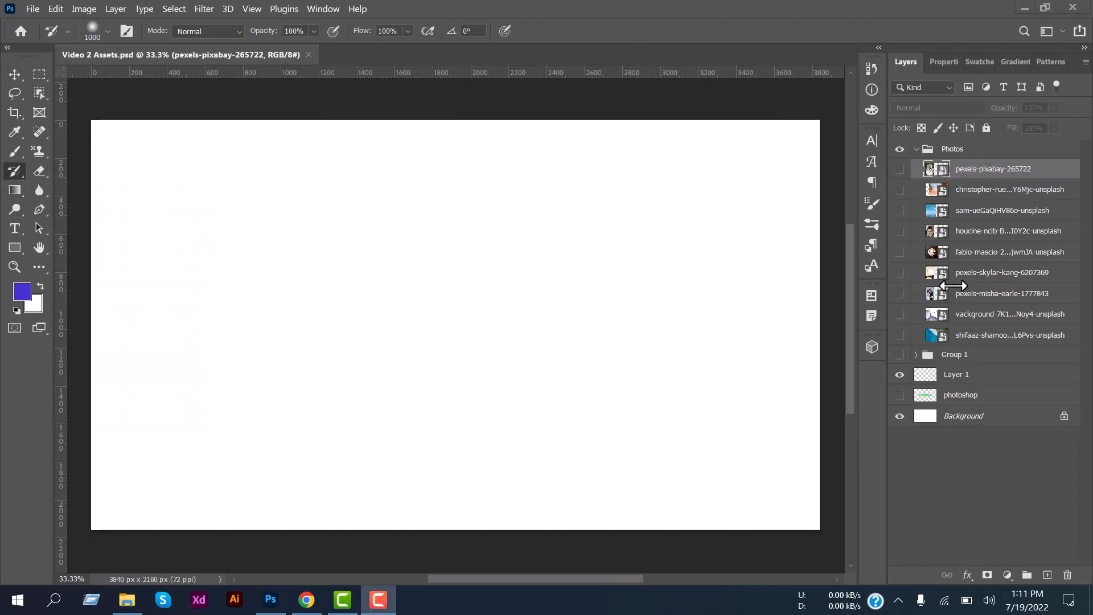
# Open the contents of the desert canyon photo's smart object, the second layer in the Photos group
pyautogui.click(944, 192)
pyautogui.doubleClick(943, 191)
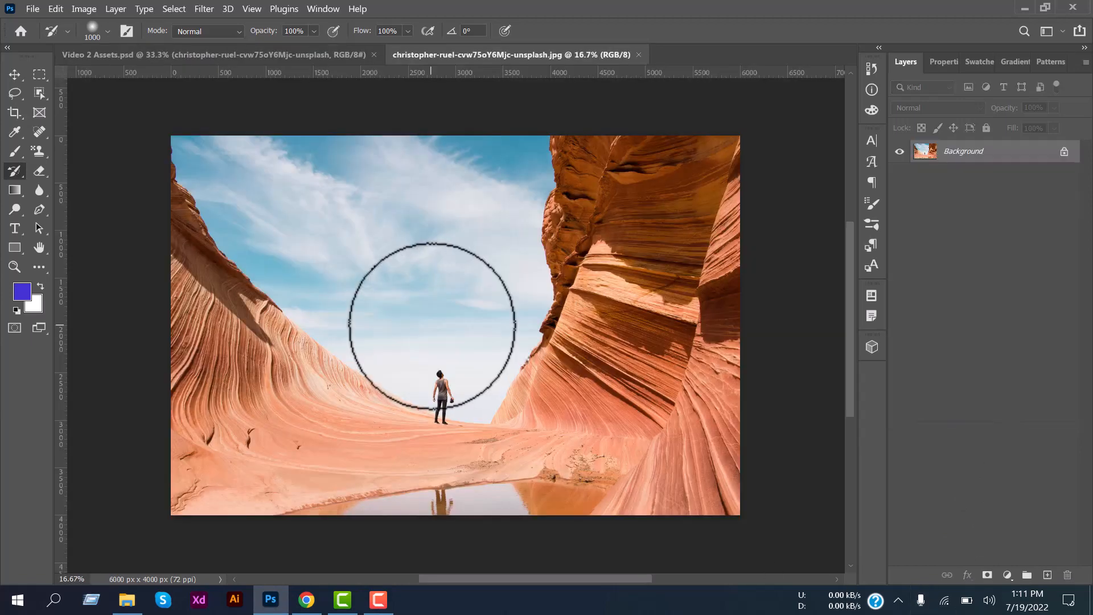
pyautogui.scroll(2, 432, 325)
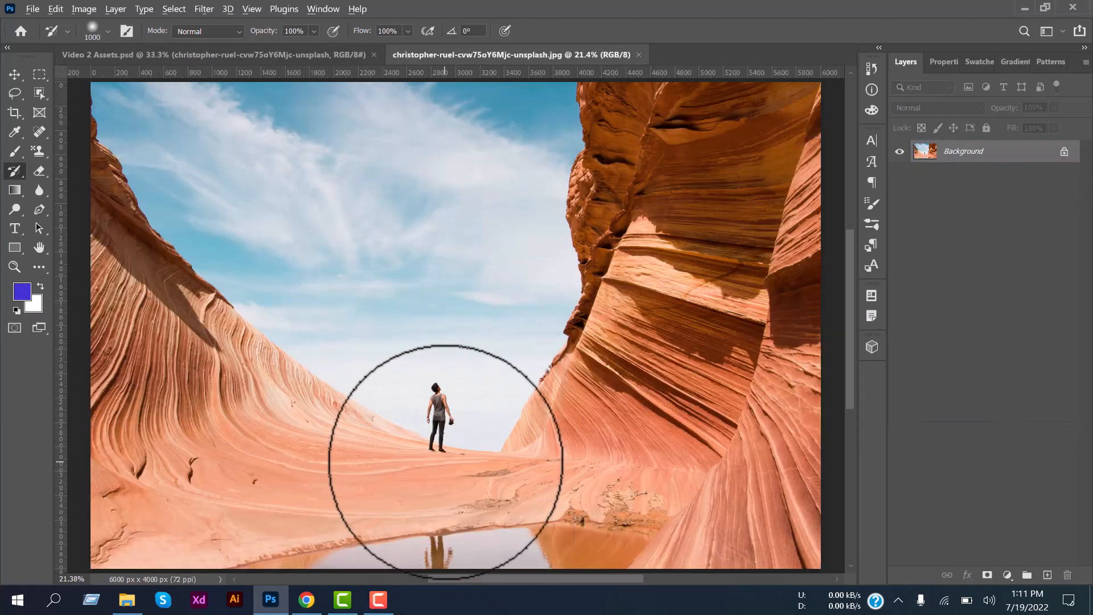
pyautogui.scroll(12, 445, 461)
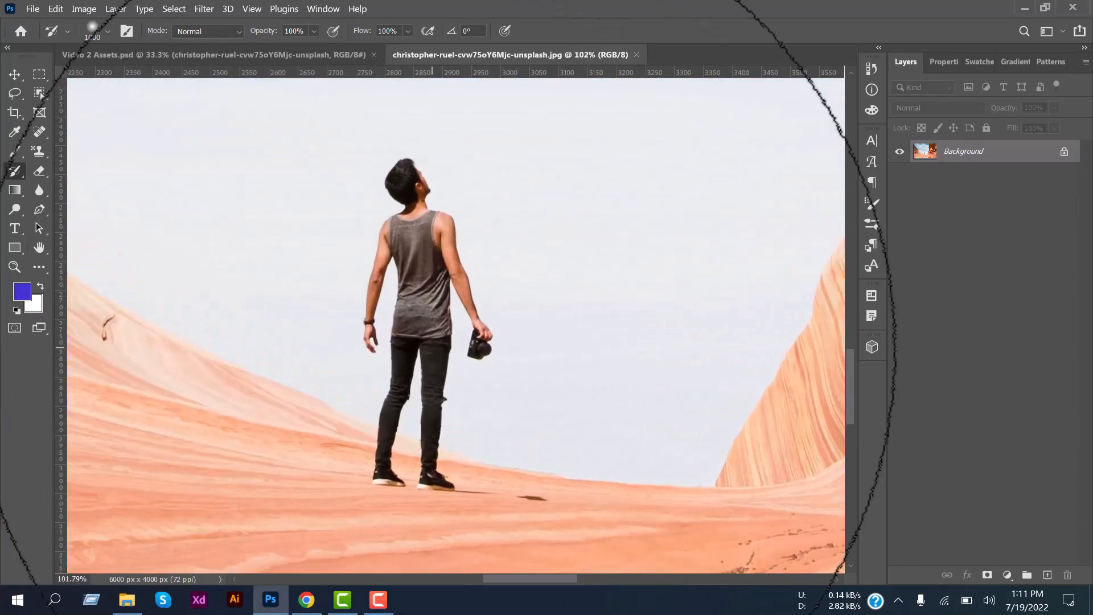
# Paint over the standing man with the Spot Healing Brush at size 100 to remove him from the canyon photo
pyautogui.click(36, 138)
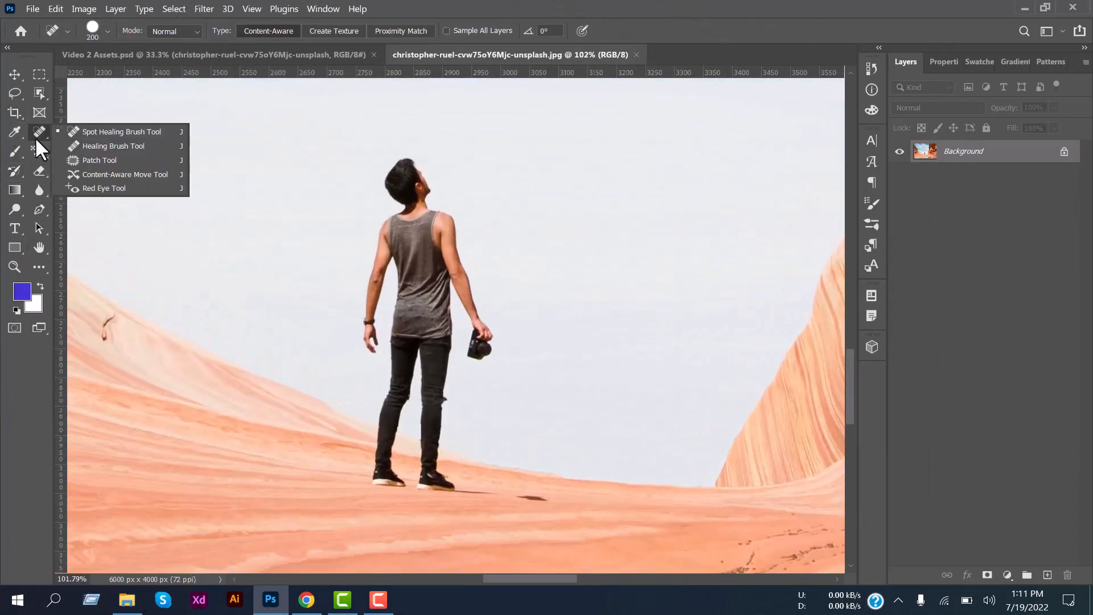
pyautogui.click(120, 132)
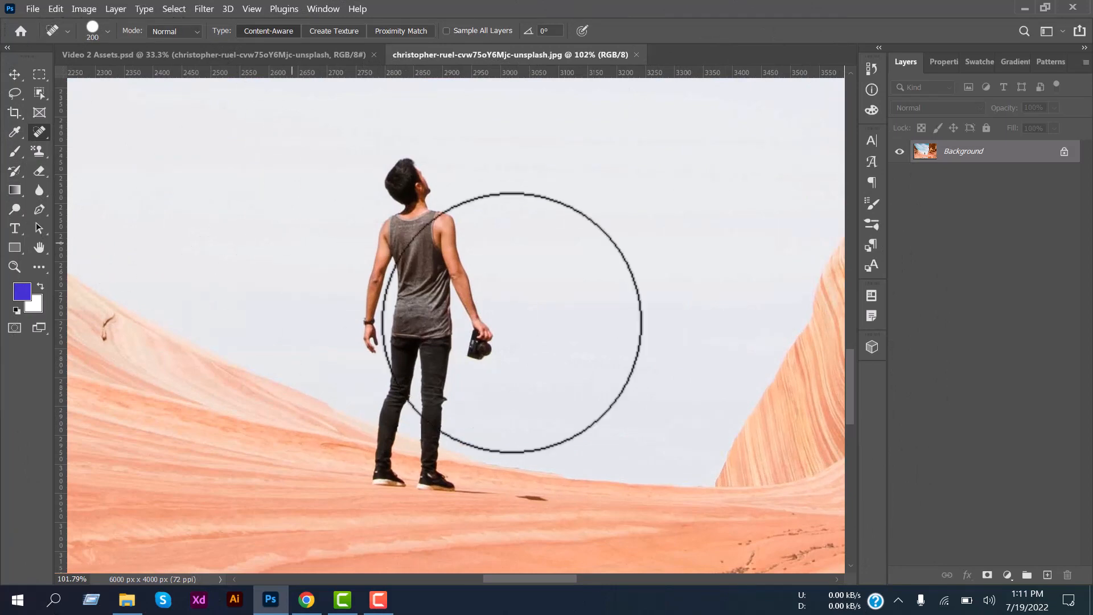
pyautogui.press('[')
pyautogui.press('[')
pyautogui.press('[')
pyautogui.press('[')
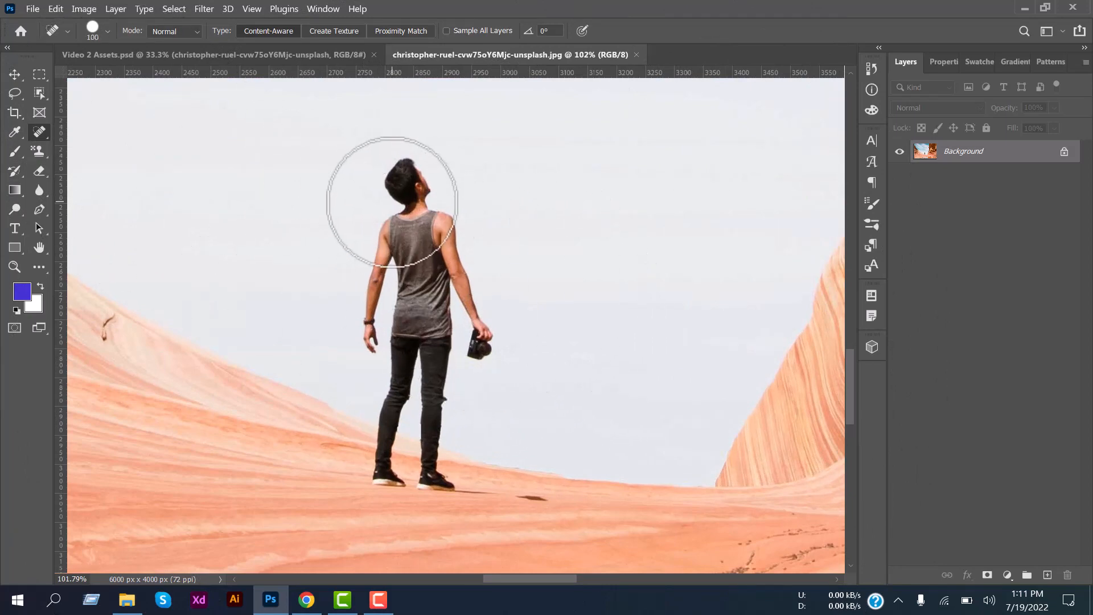
pyautogui.moveTo(395, 178)
pyautogui.mouseDown()
pyautogui.moveTo(404, 233)
pyautogui.moveTo(417, 172)
pyautogui.moveTo(479, 360)
pyautogui.moveTo(432, 339)
pyautogui.moveTo(359, 337)
pyautogui.moveTo(389, 223)
pyautogui.moveTo(415, 323)
pyautogui.moveTo(423, 294)
pyautogui.moveTo(407, 410)
pyautogui.mouseUp()
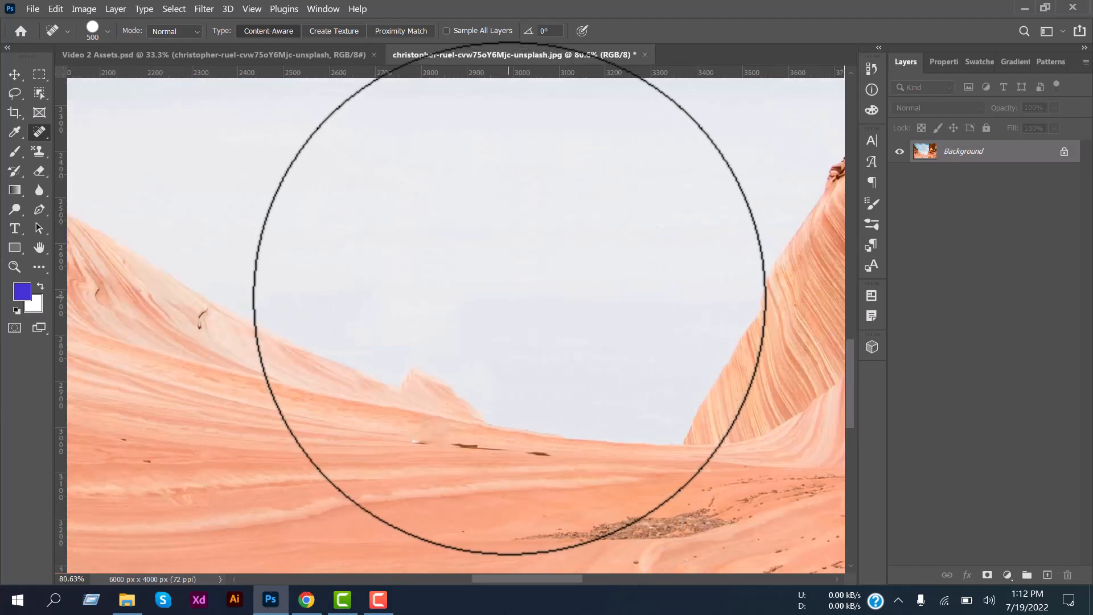
# Heal the leftover rock bump and the shoe and shadow remnants where the man stood, using Spot Healing Brush sizes 250 and 100
pyautogui.press('[')
pyautogui.press('[')
pyautogui.moveTo(435, 341)
pyautogui.mouseDown()
pyautogui.moveTo(488, 349)
pyautogui.moveTo(489, 389)
pyautogui.mouseUp()
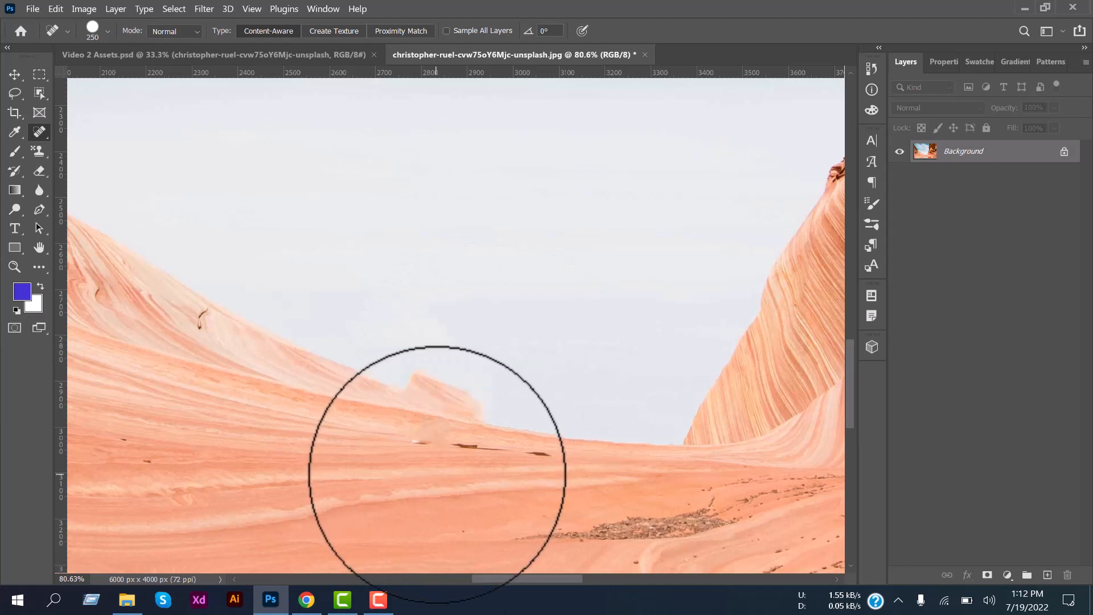
pyautogui.press('[')
pyautogui.press('[')
pyautogui.press('[')
pyautogui.press('[')
pyautogui.press('[')
pyautogui.moveTo(419, 447); pyautogui.dragTo(485, 450)
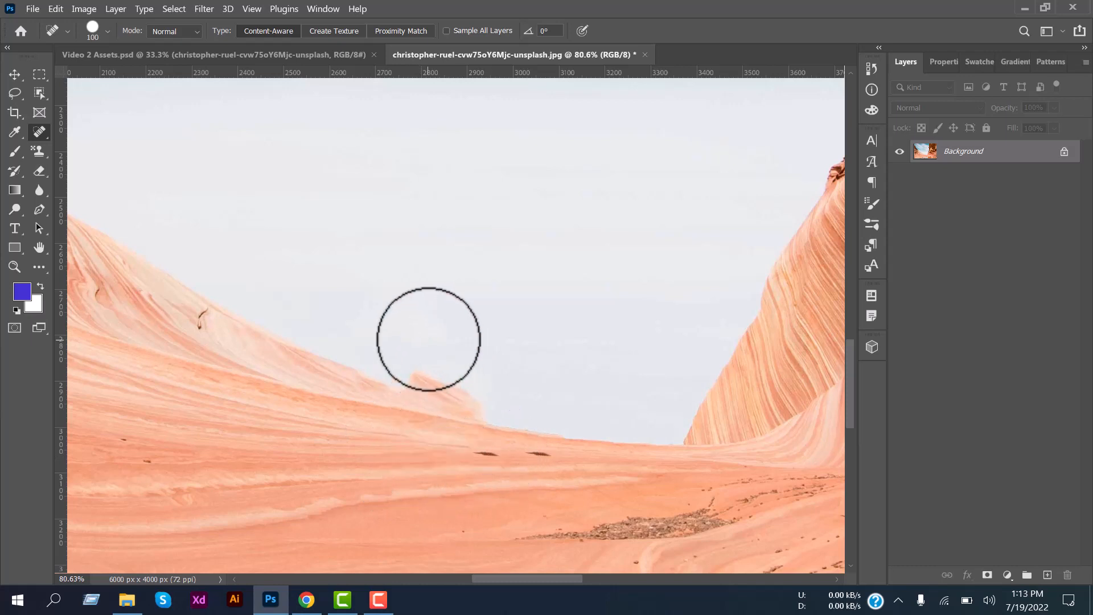
# Restore the removed man in the canyon photo with the History Brush at size 1000
pyautogui.scroll(-3, 436, 347)
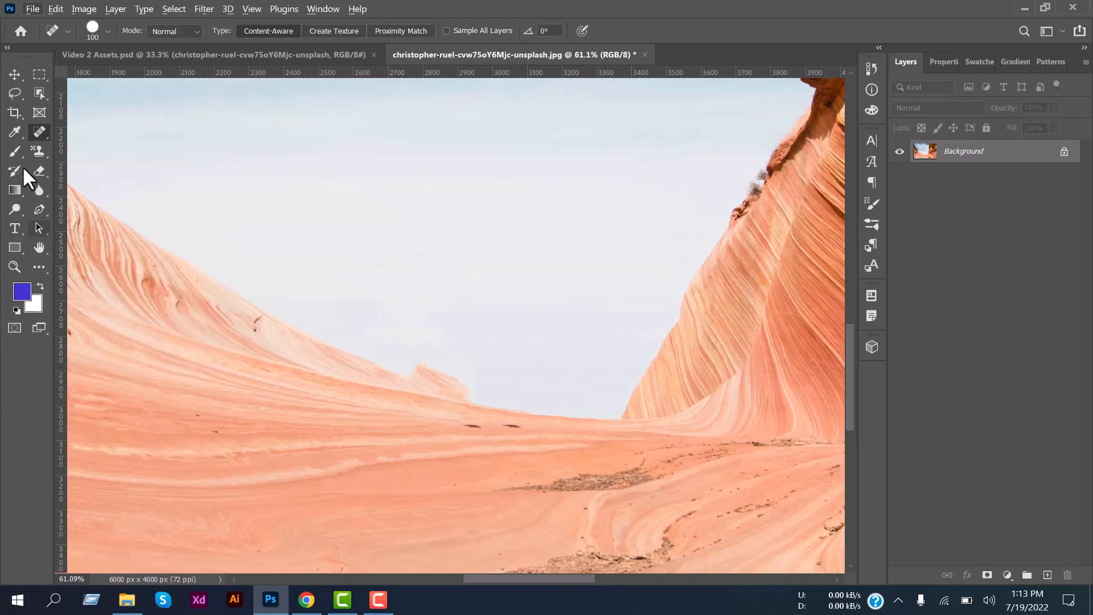
pyautogui.click(17, 150)
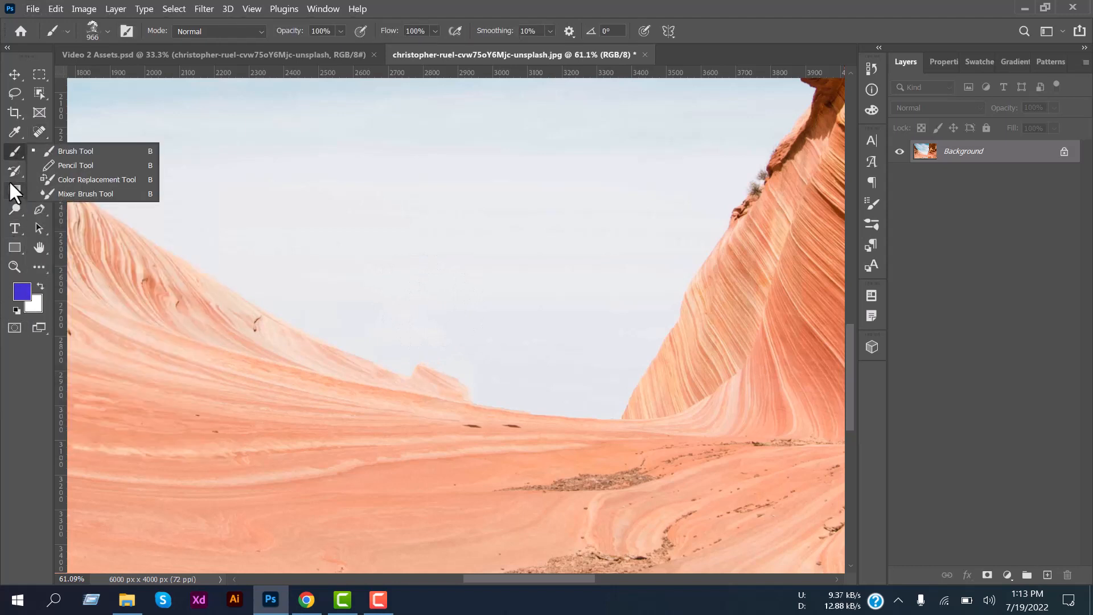
pyautogui.click(12, 173)
pyautogui.click(69, 173)
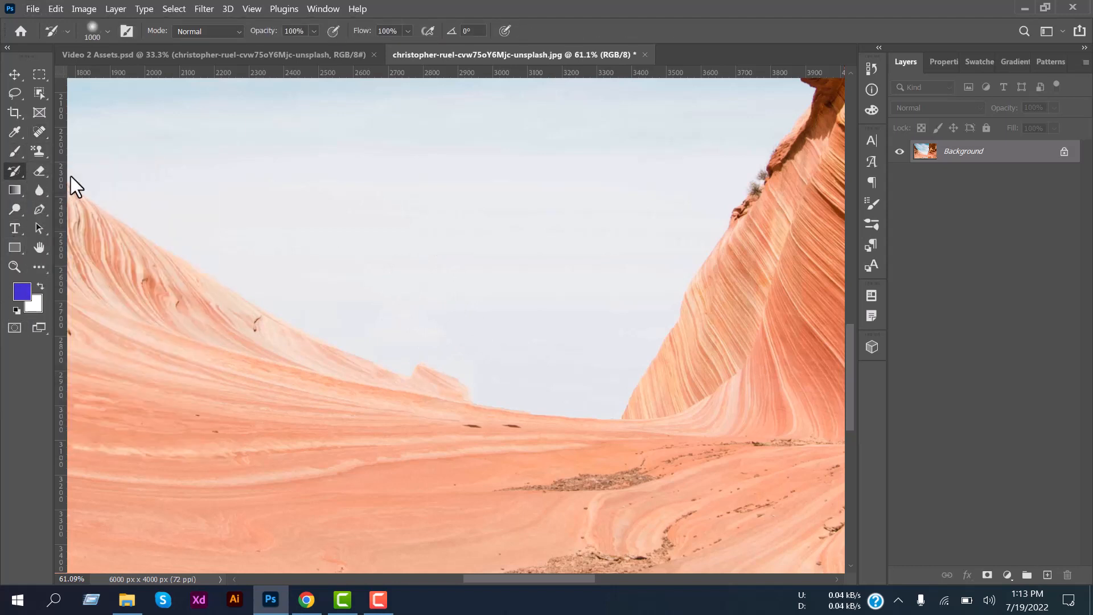
pyautogui.click(442, 319)
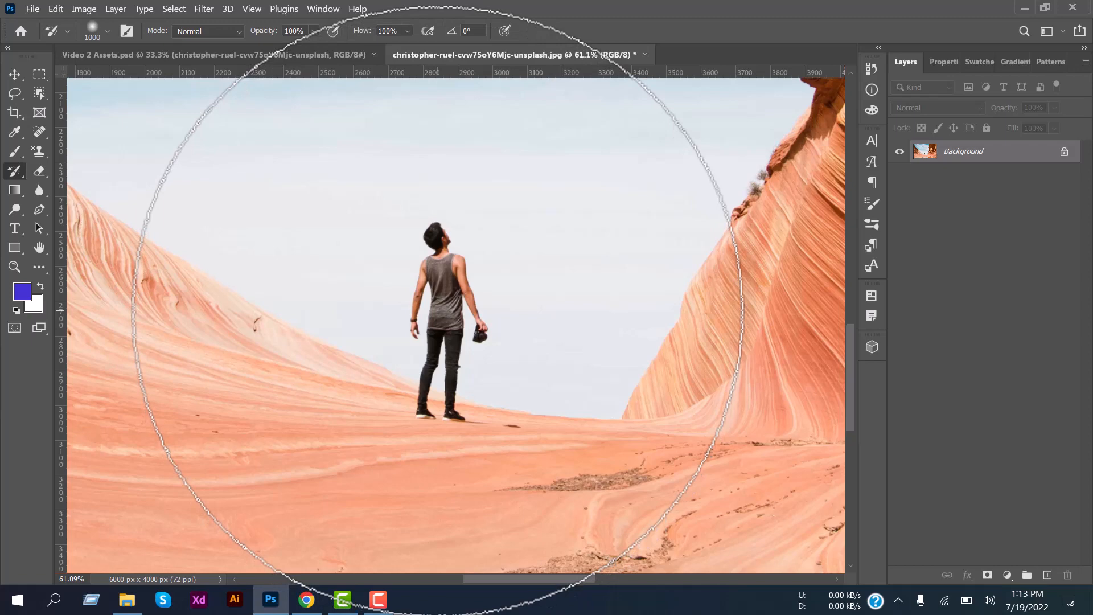
pyautogui.scroll(-5, 437, 311)
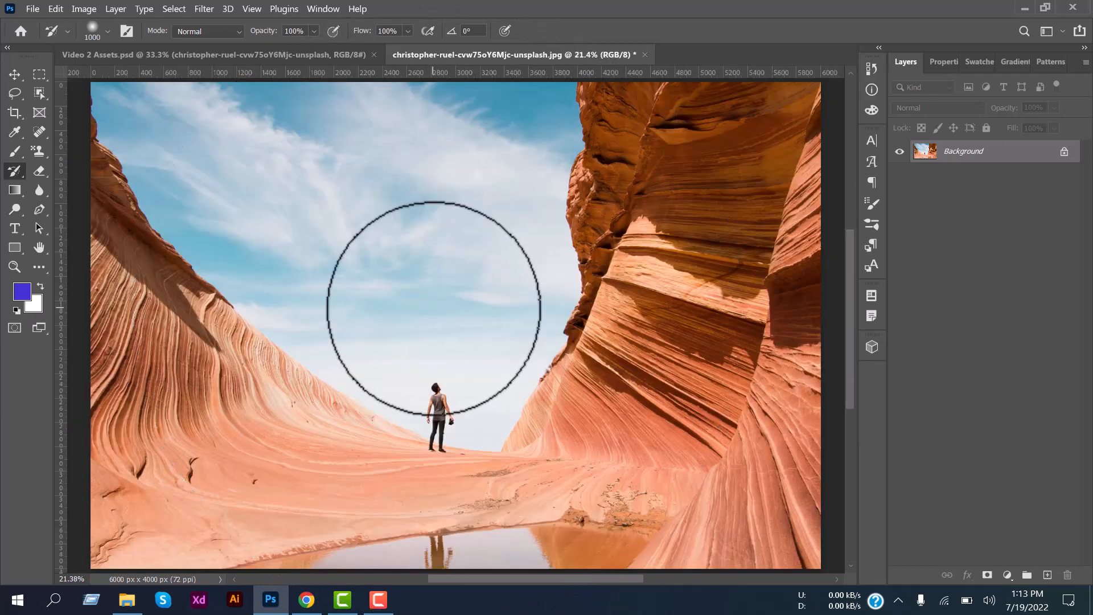
pyautogui.scroll(7, 440, 421)
# Choose the Art History Brush for the history brush slot and close the canyon photo without saving
pyautogui.rightClick(19, 169)
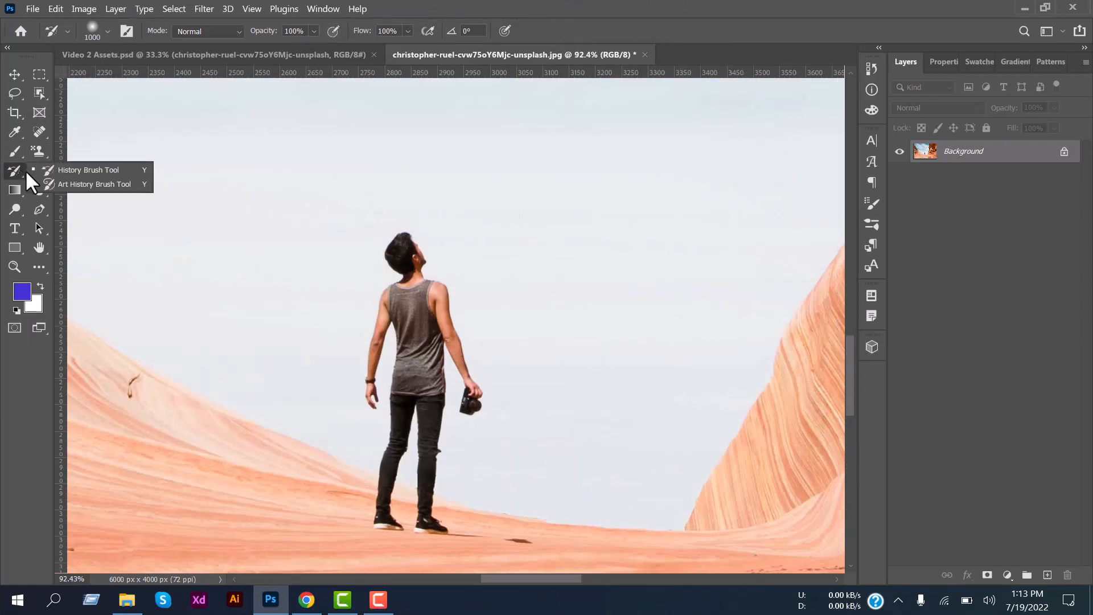
pyautogui.click(87, 185)
pyautogui.click(12, 75)
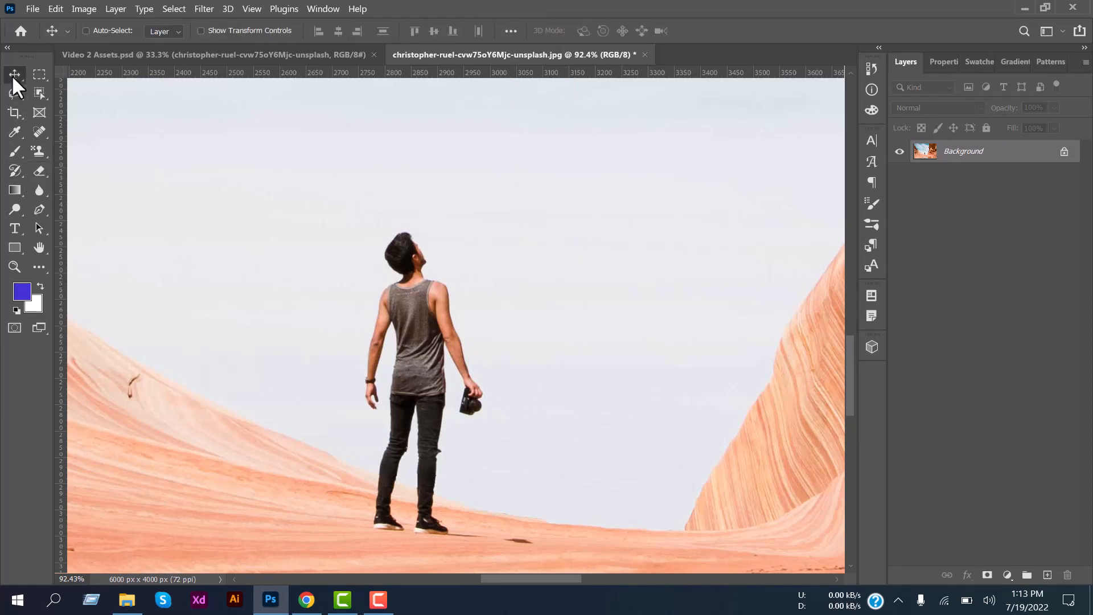
pyautogui.click(644, 55)
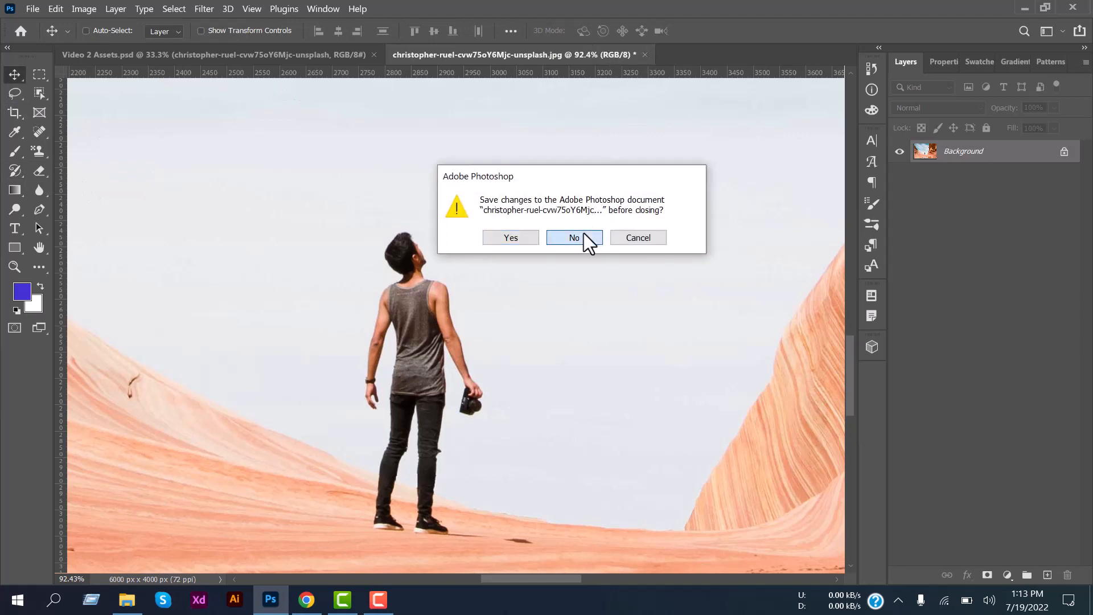
pyautogui.click(583, 233)
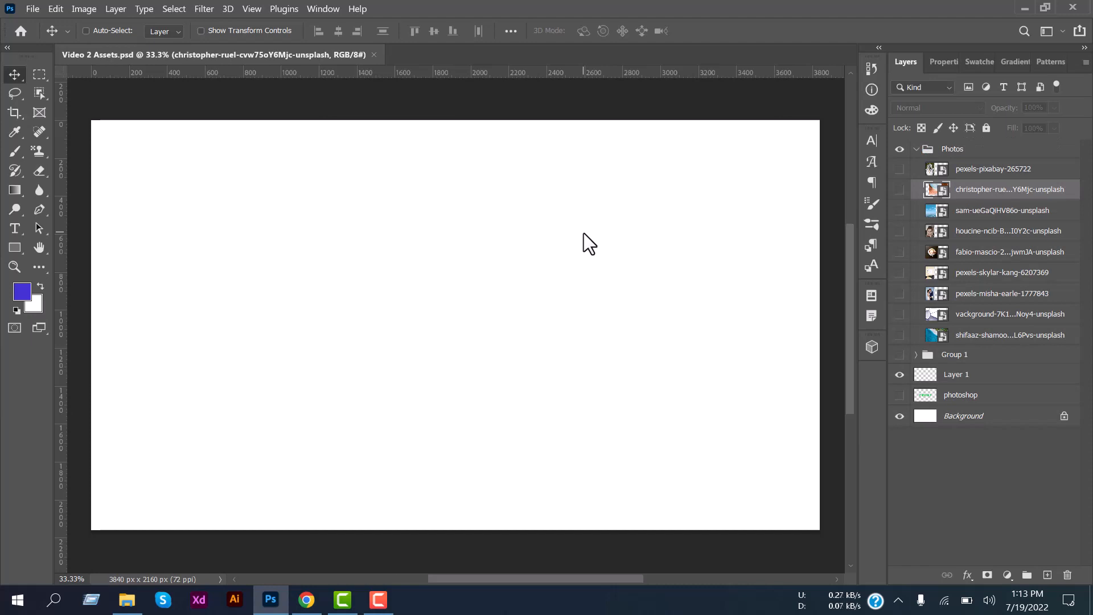
# Open the beach photo's smart object and paint over the image with the Art History Brush at size 900, Dab style
pyautogui.doubleClick(941, 339)
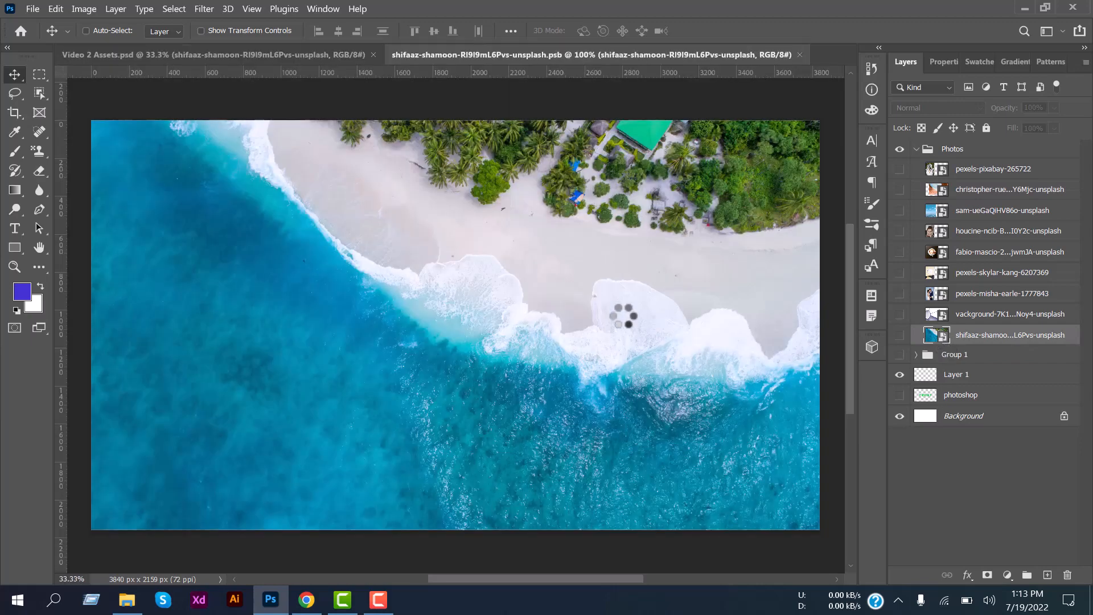
pyautogui.click(15, 170)
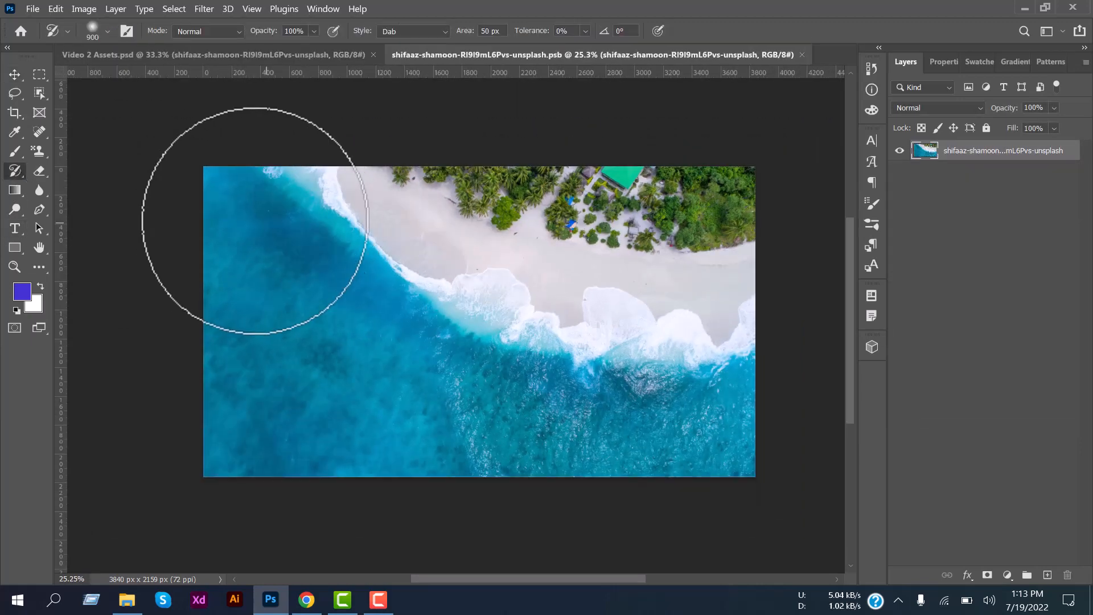
pyautogui.moveTo(366, 215)
pyautogui.mouseDown()
pyautogui.moveTo(605, 202)
pyautogui.moveTo(732, 219)
pyautogui.moveTo(575, 346)
pyautogui.moveTo(208, 351)
pyautogui.moveTo(535, 298)
pyautogui.moveTo(724, 312)
pyautogui.moveTo(295, 360)
pyautogui.moveTo(279, 260)
pyautogui.moveTo(487, 197)
pyautogui.moveTo(678, 203)
pyautogui.moveTo(643, 310)
pyautogui.moveTo(272, 411)
pyautogui.moveTo(259, 434)
pyautogui.moveTo(715, 422)
pyautogui.moveTo(743, 433)
pyautogui.moveTo(360, 422)
pyautogui.moveTo(579, 382)
pyautogui.moveTo(350, 418)
pyautogui.moveTo(628, 416)
pyautogui.moveTo(532, 447)
pyautogui.moveTo(344, 332)
pyautogui.moveTo(715, 323)
pyautogui.moveTo(759, 278)
pyautogui.moveTo(336, 232)
pyautogui.moveTo(373, 217)
pyautogui.moveTo(659, 212)
pyautogui.moveTo(482, 318)
pyautogui.moveTo(363, 281)
pyautogui.moveTo(598, 429)
pyautogui.moveTo(742, 423)
pyautogui.moveTo(299, 434)
pyautogui.moveTo(201, 209)
pyautogui.moveTo(537, 230)
pyautogui.moveTo(456, 312)
pyautogui.moveTo(206, 232)
pyautogui.moveTo(509, 183)
pyautogui.moveTo(640, 176)
pyautogui.moveTo(762, 220)
pyautogui.moveTo(459, 359)
pyautogui.mouseUp()
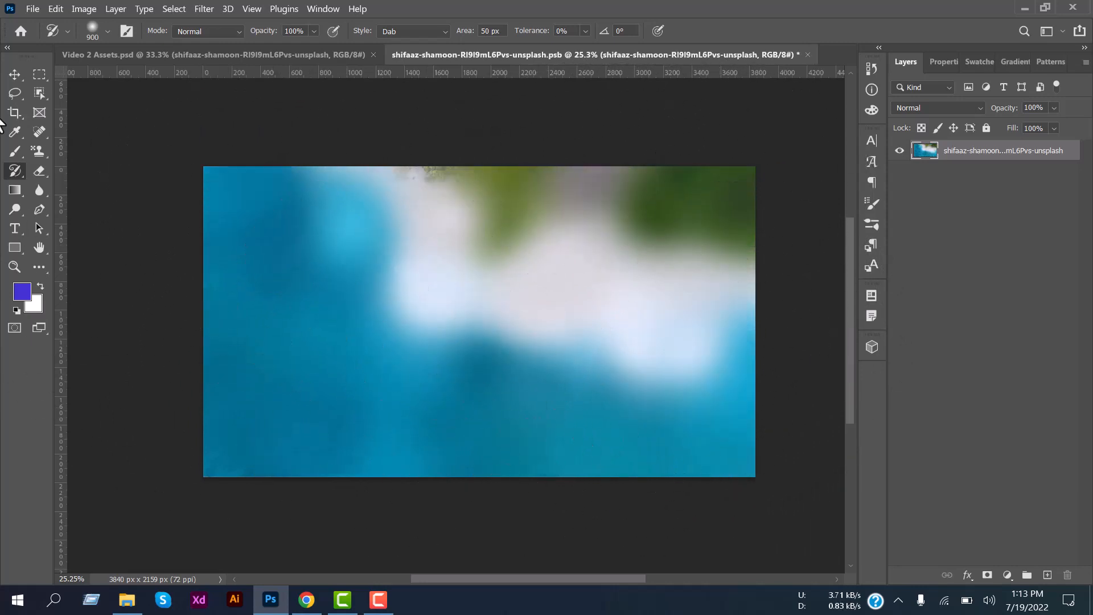
# Choose the Eraser tool for the eraser slot and close the beach photo without saving
pyautogui.rightClick(12, 174)
pyautogui.click(34, 182)
pyautogui.rightClick(40, 170)
pyautogui.click(57, 174)
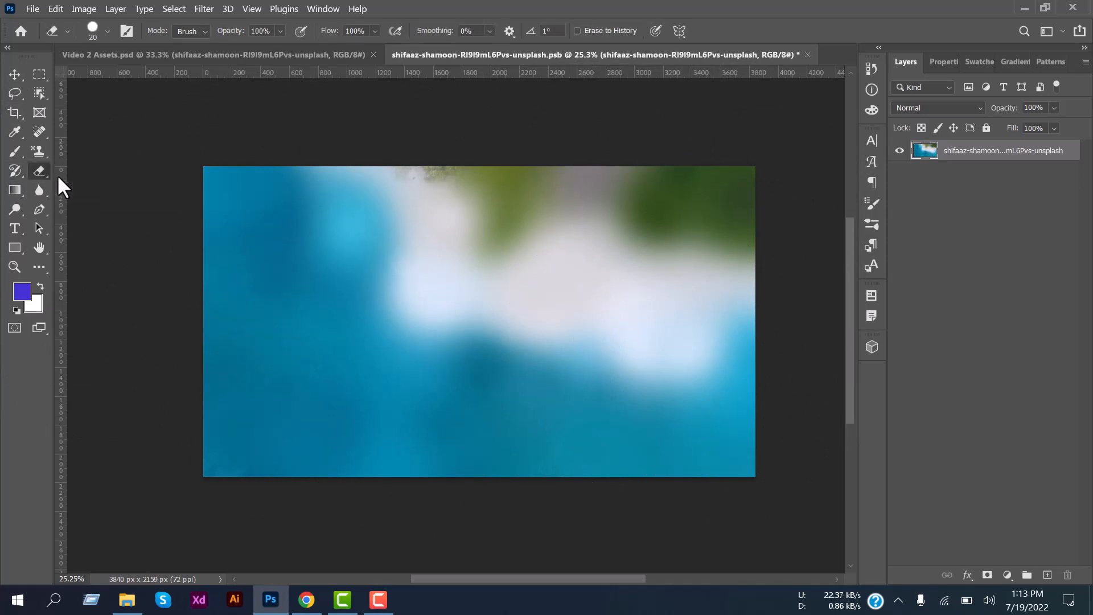
pyautogui.click(11, 78)
pyautogui.click(806, 54)
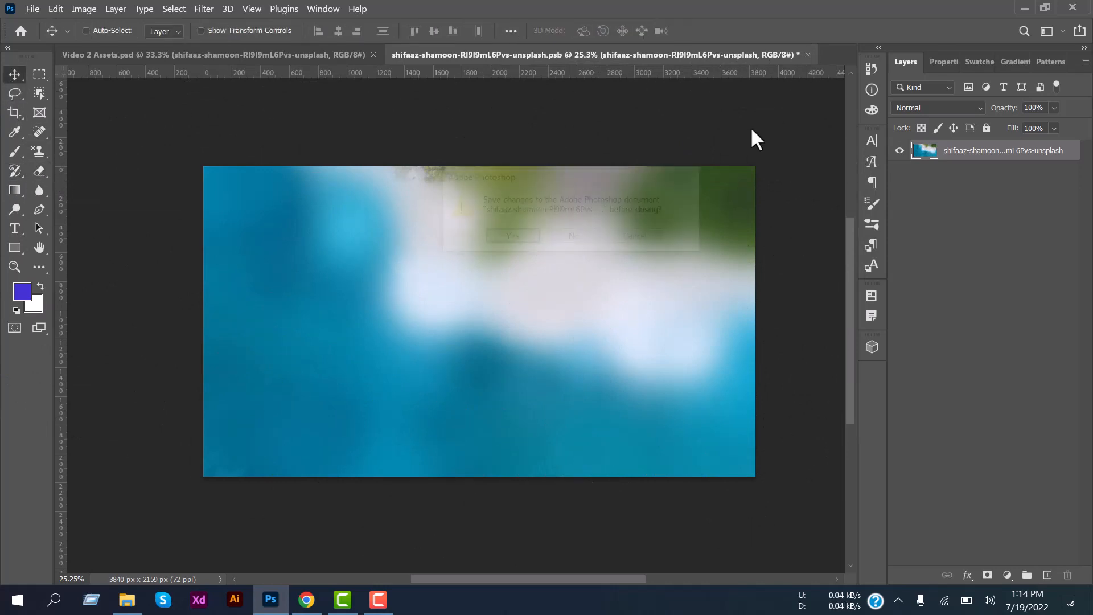
pyautogui.click(579, 239)
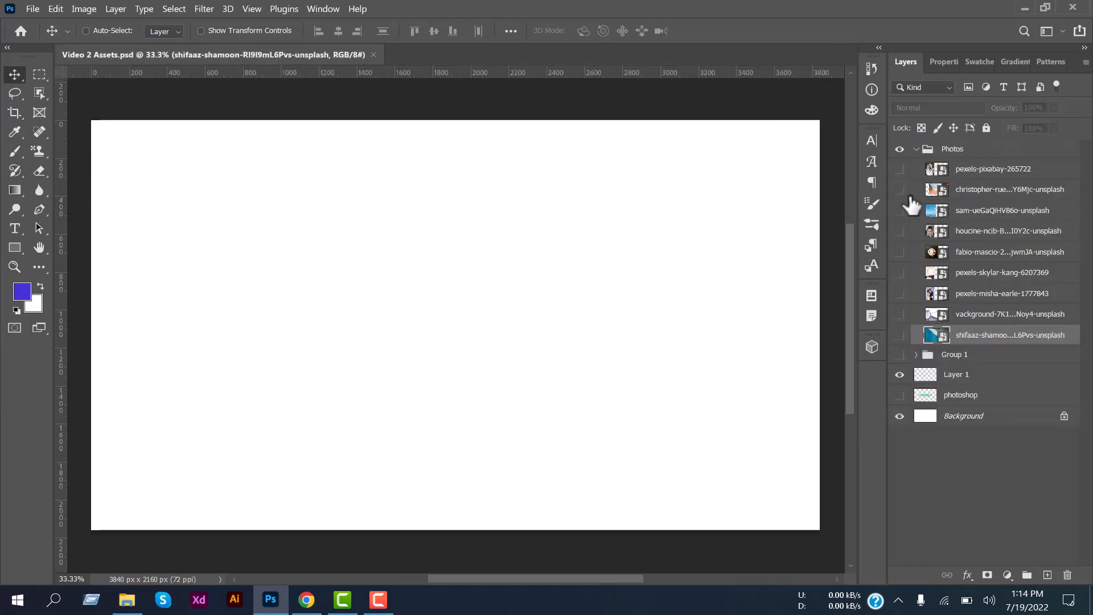
# Reopen the canyon photo's smart object and erase most of the sky with the Eraser tool, enlarging the brush to 800
pyautogui.click(943, 193)
pyautogui.doubleClick(943, 194)
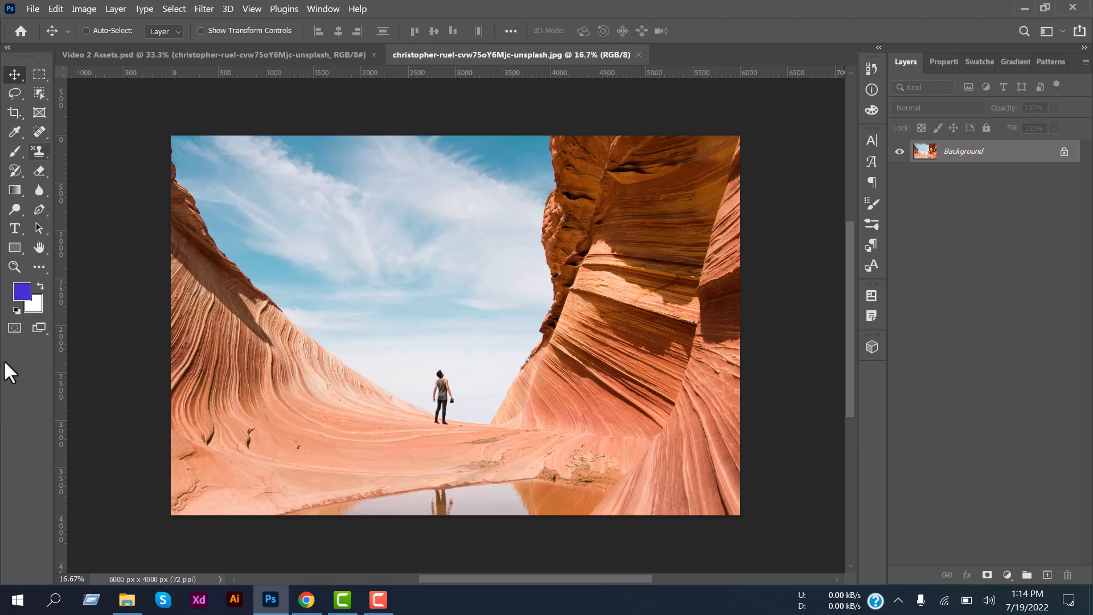
pyautogui.moveTo(40, 175); pyautogui.dragTo(67, 170)
pyautogui.moveTo(346, 196); pyautogui.dragTo(365, 214)
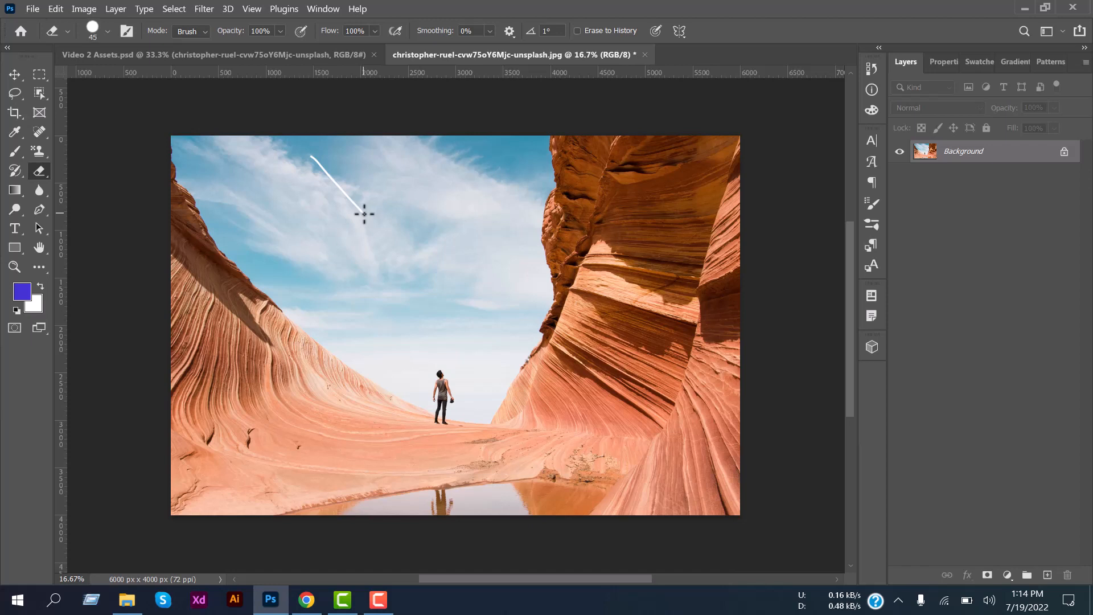
pyautogui.moveTo(330, 207)
pyautogui.mouseDown()
pyautogui.moveTo(256, 110)
pyautogui.moveTo(447, 305)
pyautogui.moveTo(454, 141)
pyautogui.moveTo(422, 183)
pyautogui.moveTo(330, 134)
pyautogui.moveTo(249, 171)
pyautogui.moveTo(330, 274)
pyautogui.moveTo(419, 263)
pyautogui.moveTo(439, 309)
pyautogui.moveTo(480, 210)
pyautogui.moveTo(439, 320)
pyautogui.moveTo(434, 371)
pyautogui.moveTo(307, 246)
pyautogui.moveTo(356, 300)
pyautogui.moveTo(322, 273)
pyautogui.moveTo(234, 152)
pyautogui.moveTo(398, 220)
pyautogui.mouseUp()
# Erase parts of the white area and the canyon wall to transparency with the Background Eraser
pyautogui.rightClick(39, 171)
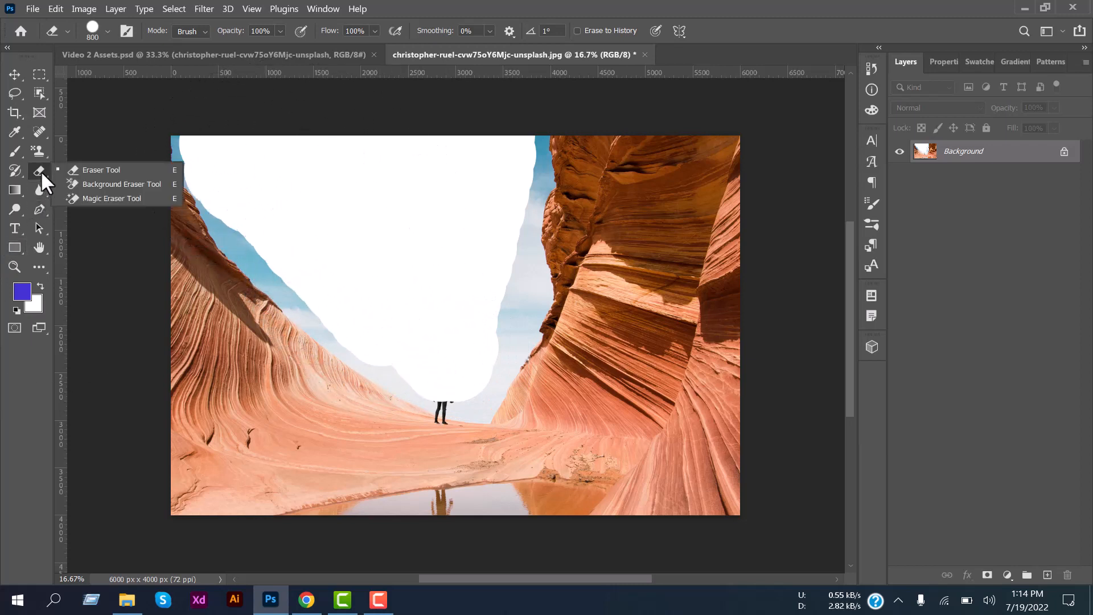
pyautogui.click(81, 182)
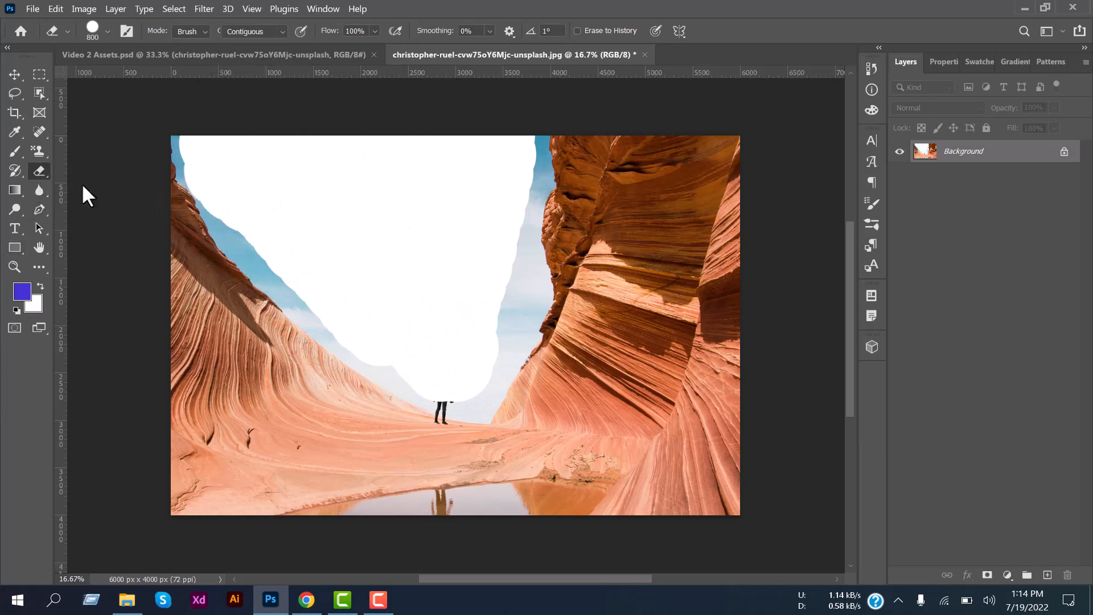
pyautogui.click(384, 261)
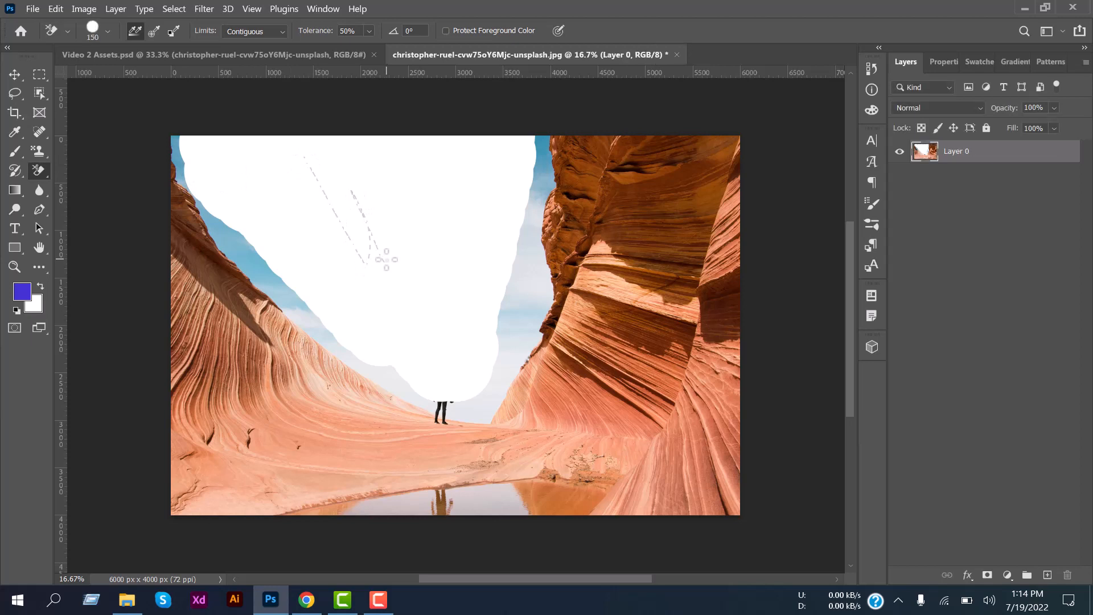
pyautogui.moveTo(386, 259)
pyautogui.mouseDown()
pyautogui.moveTo(319, 200)
pyautogui.moveTo(307, 195)
pyautogui.moveTo(294, 222)
pyautogui.moveTo(207, 134)
pyautogui.moveTo(254, 208)
pyautogui.moveTo(364, 295)
pyautogui.moveTo(471, 139)
pyautogui.moveTo(478, 320)
pyautogui.moveTo(498, 173)
pyautogui.moveTo(403, 164)
pyautogui.moveTo(706, 199)
pyautogui.moveTo(440, 262)
pyautogui.moveTo(615, 239)
pyautogui.moveTo(586, 293)
pyautogui.moveTo(602, 297)
pyautogui.moveTo(586, 277)
pyautogui.mouseUp()
# Switch to the Magic Eraser tool and close the canyon photo without saving
pyautogui.rightClick(41, 167)
pyautogui.click(109, 198)
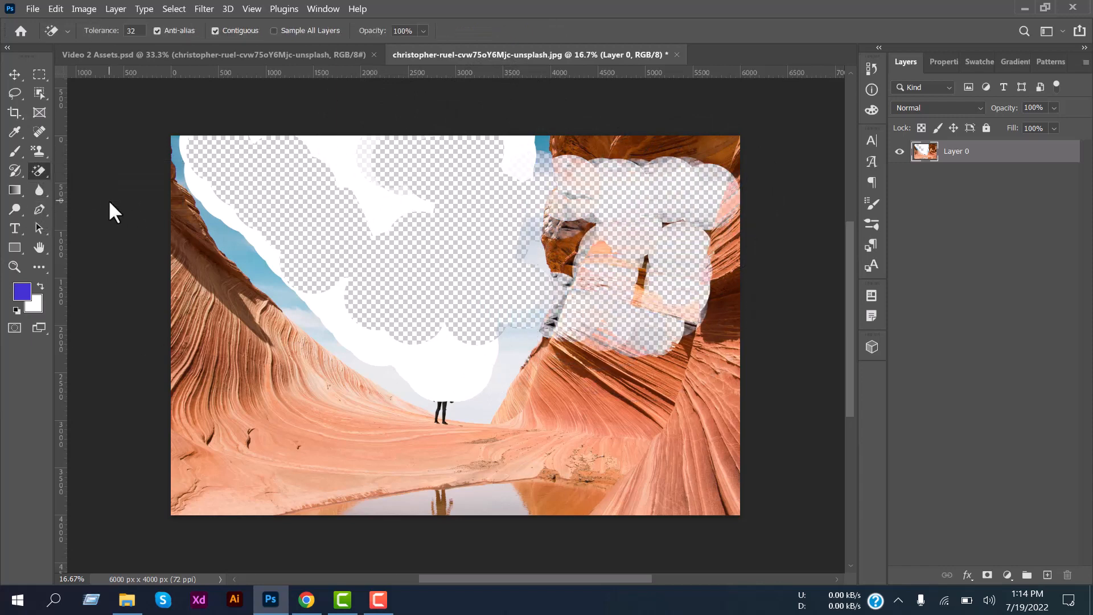
pyautogui.click(678, 55)
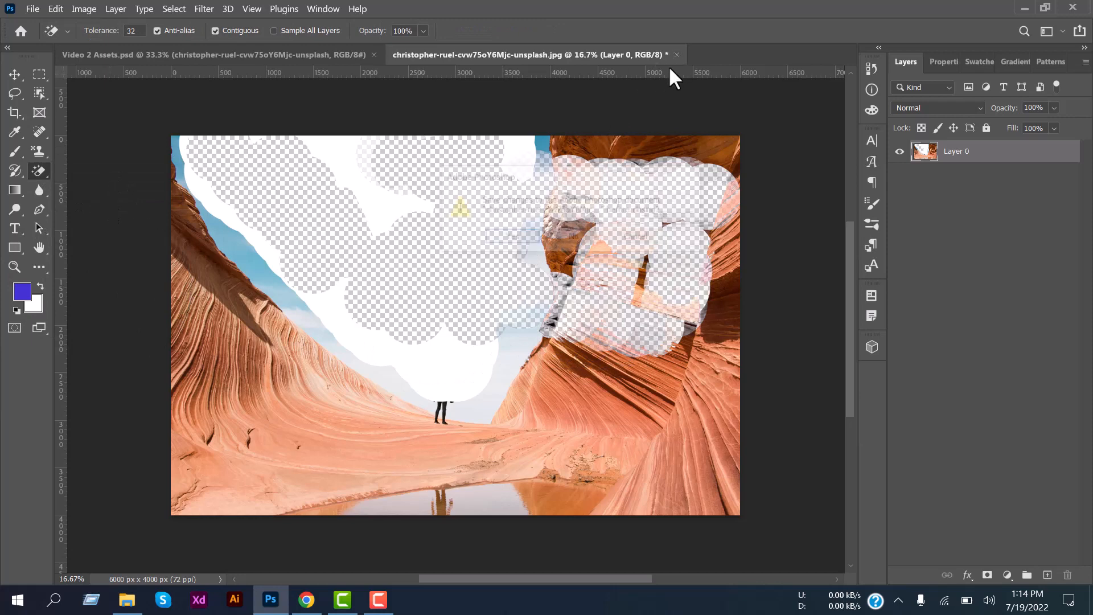
pyautogui.click(589, 241)
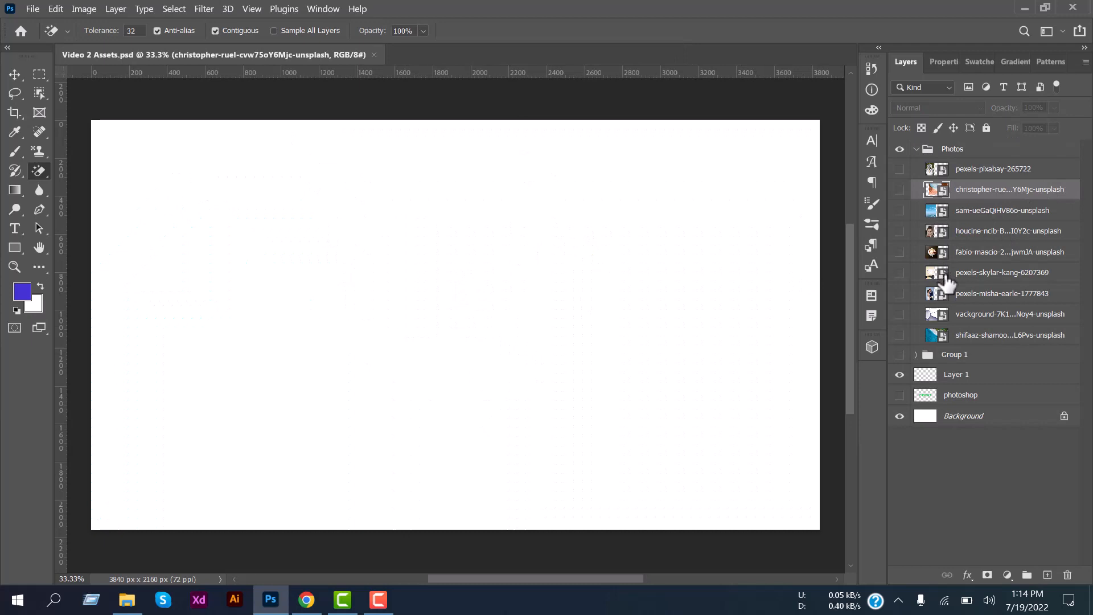
# Open the wedding couple's smart object, pexels-misha-earle-1777843, and remove its blue background areas with the Magic Eraser at tolerance 32
pyautogui.click(947, 300)
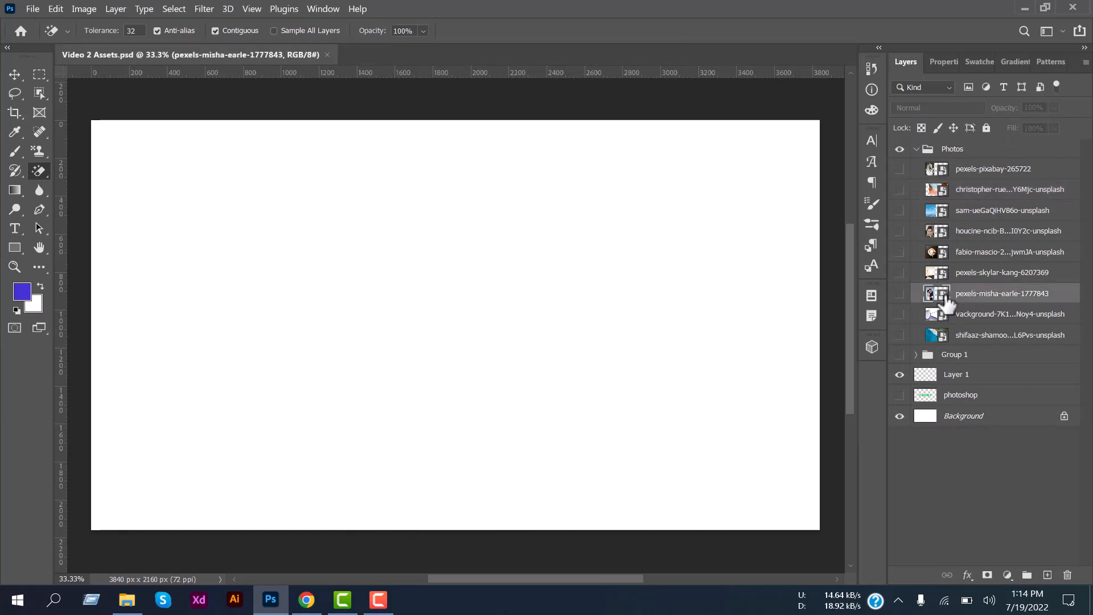
pyautogui.doubleClick(940, 294)
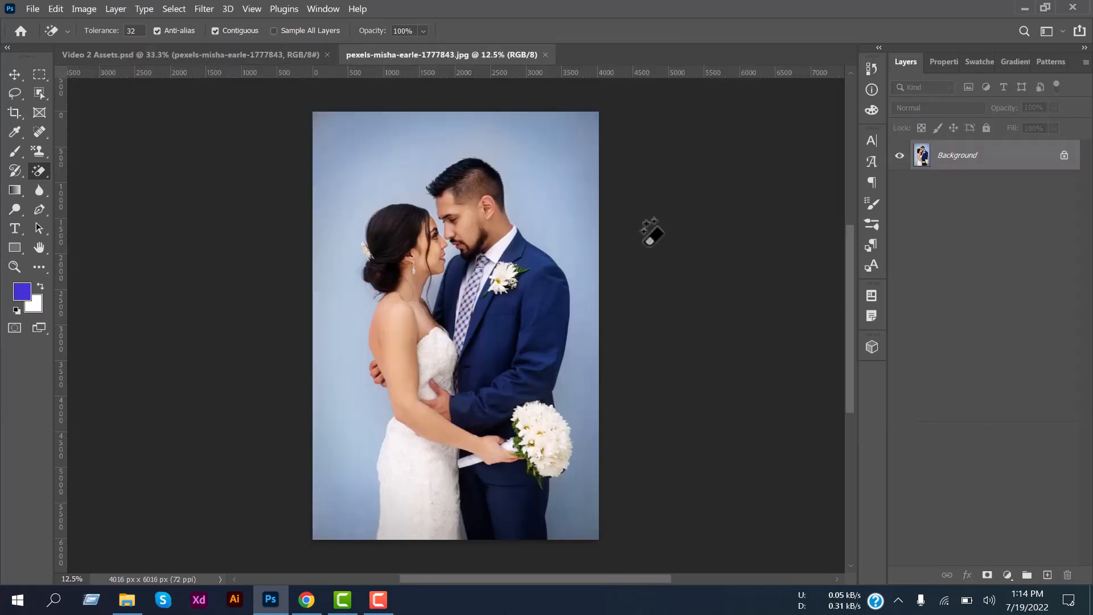
pyautogui.click(378, 139)
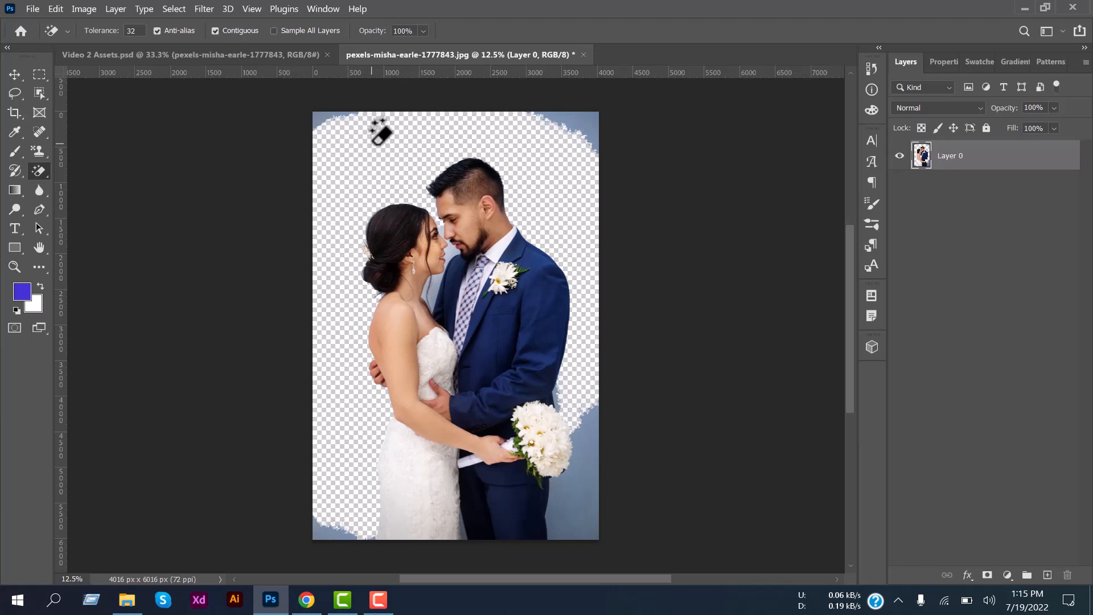
pyautogui.click(589, 472)
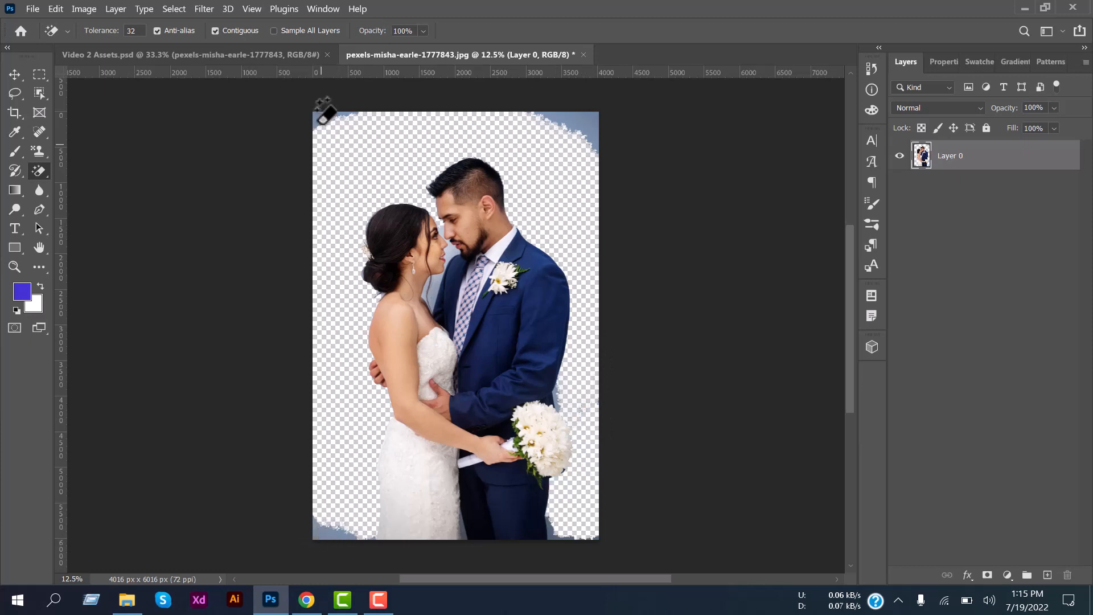
pyautogui.click(588, 120)
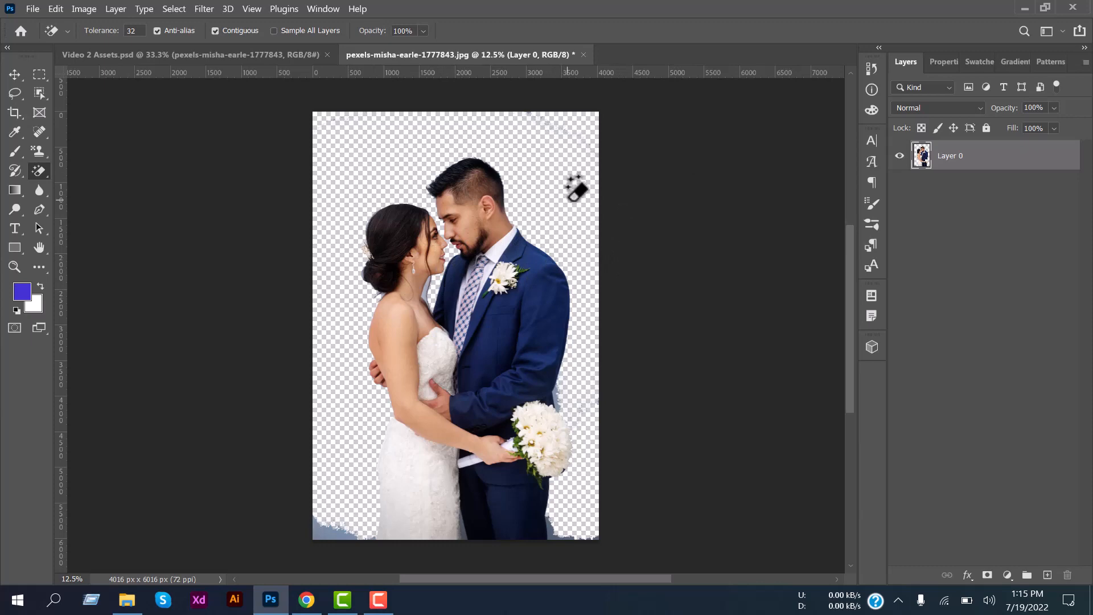
# Close the wedding couple photo without saving
pyautogui.click(583, 54)
pyautogui.click(575, 240)
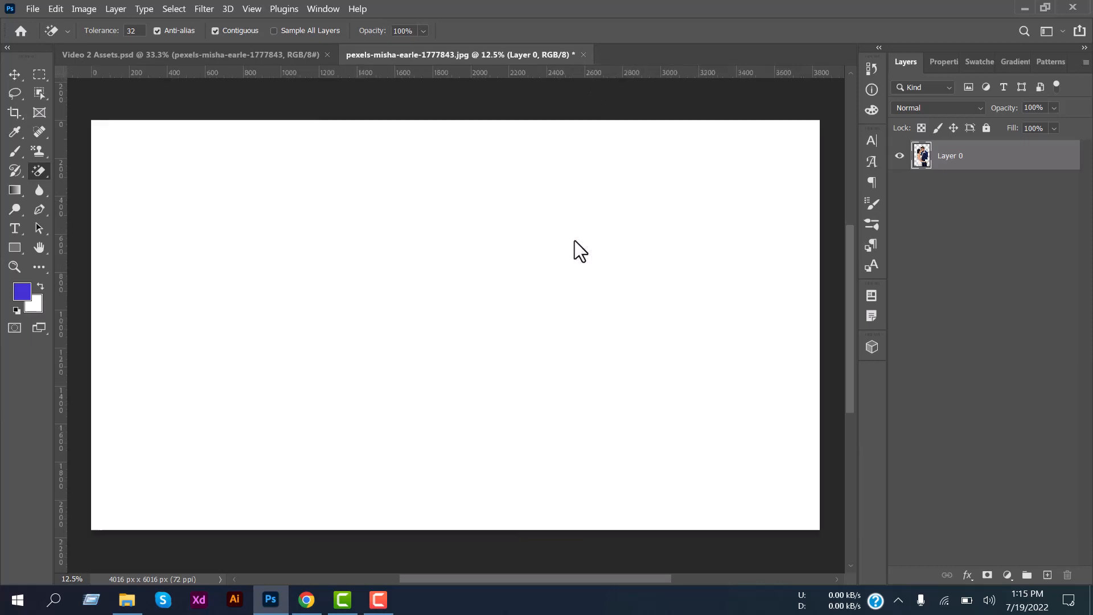
# Select Layer 1 in Video 2 Assets.psd and activate the Gradient tool
pyautogui.click(14, 74)
pyautogui.click(33, 173)
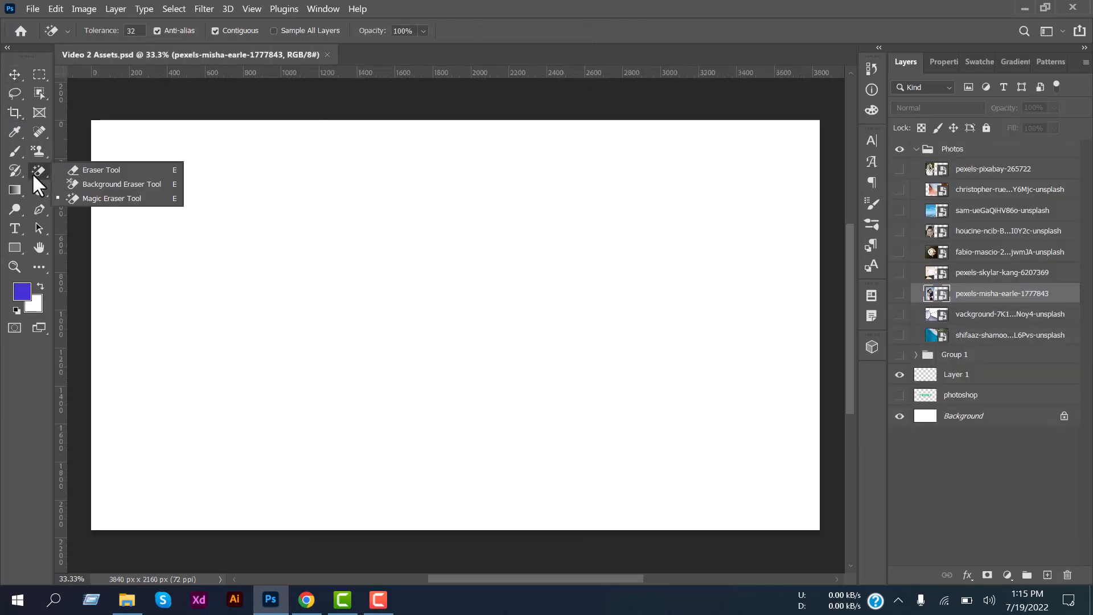
pyautogui.click(13, 189)
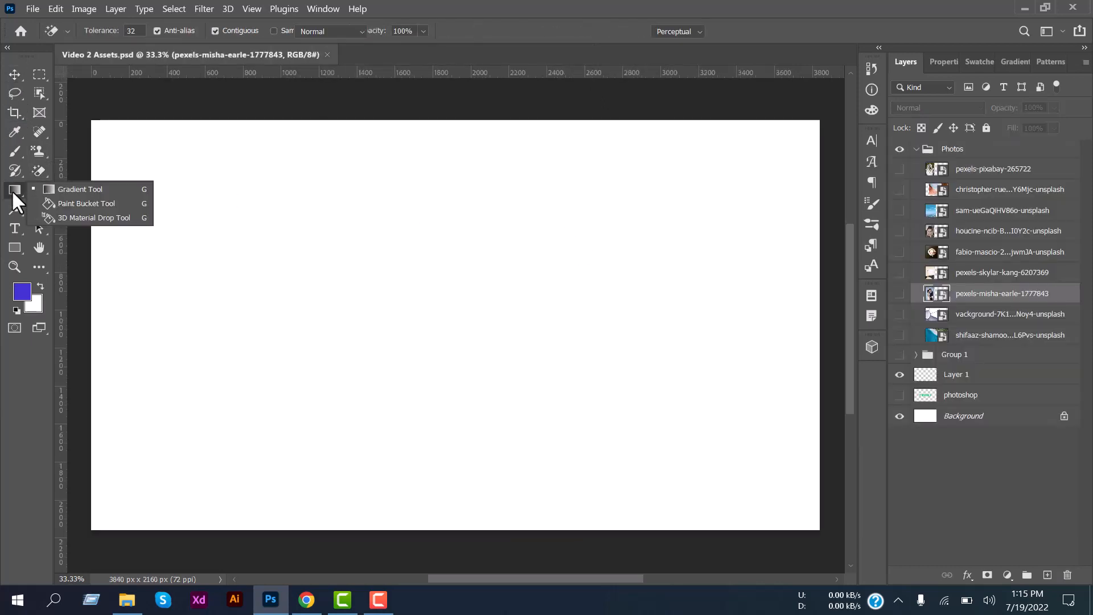
pyautogui.click(52, 192)
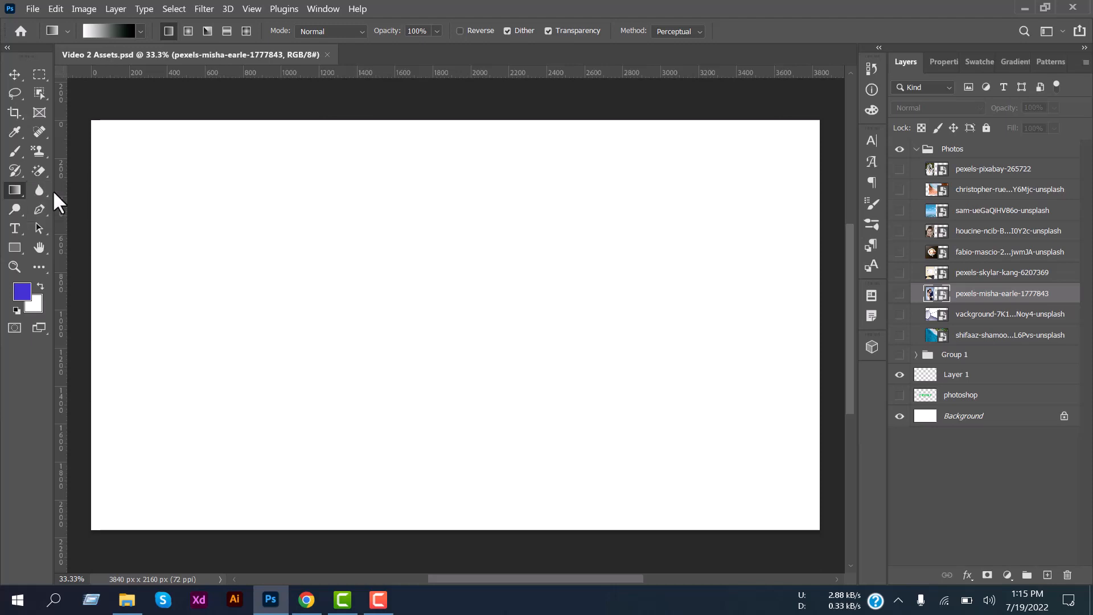
pyautogui.click(14, 74)
pyautogui.scroll(-2, 317, 209)
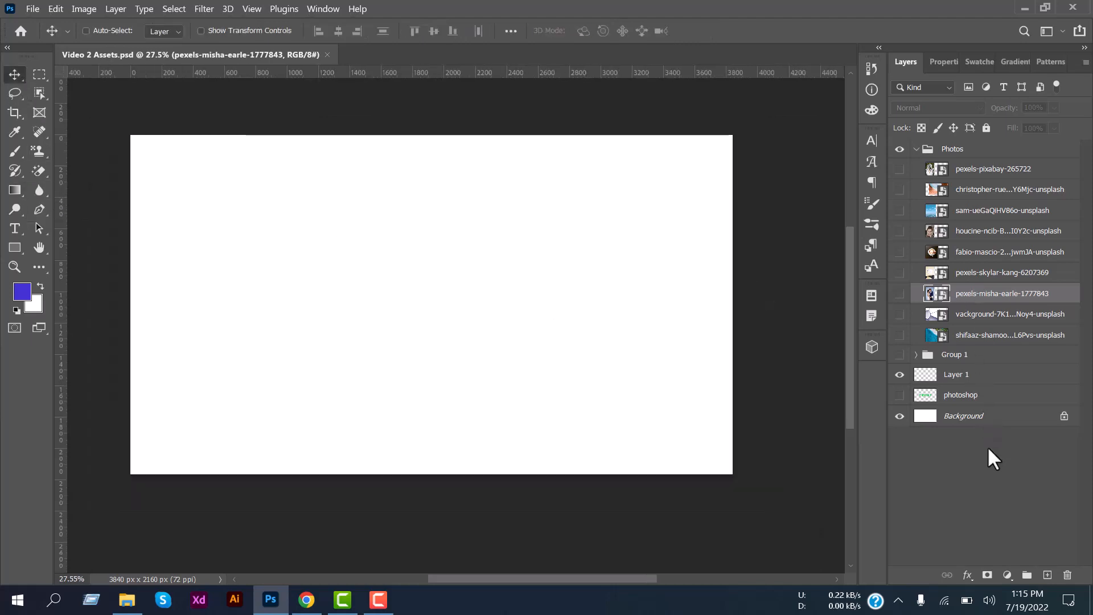
pyautogui.click(975, 379)
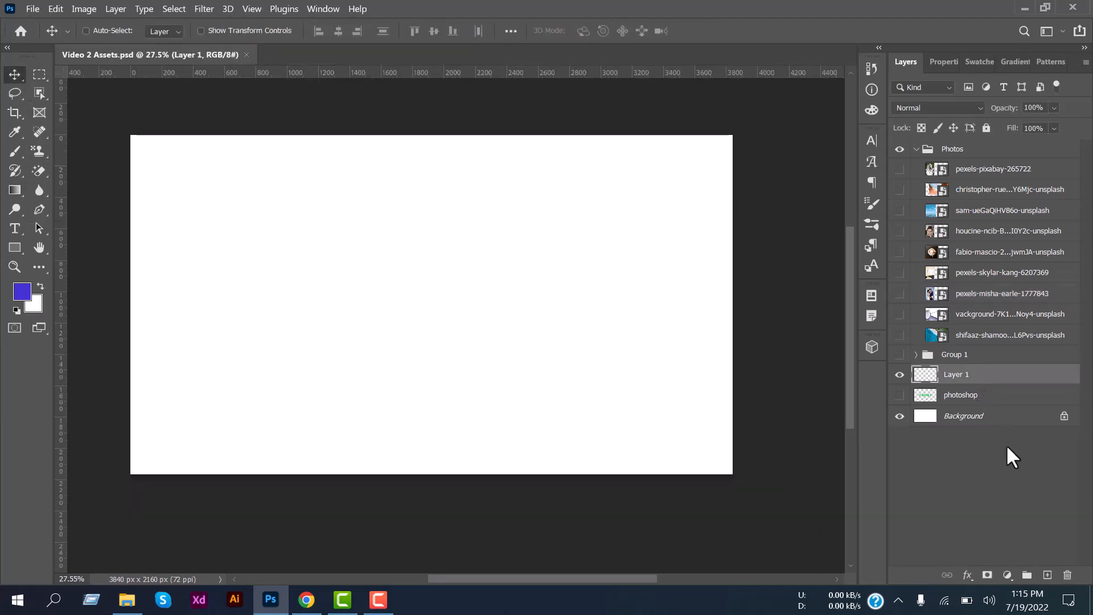
pyautogui.click(10, 191)
# Choose the Purple_07 preset from the Purples gradients and fill Layer 1 with a horizontal linear gradient, blue on the left and purple on the right
pyautogui.click(117, 32)
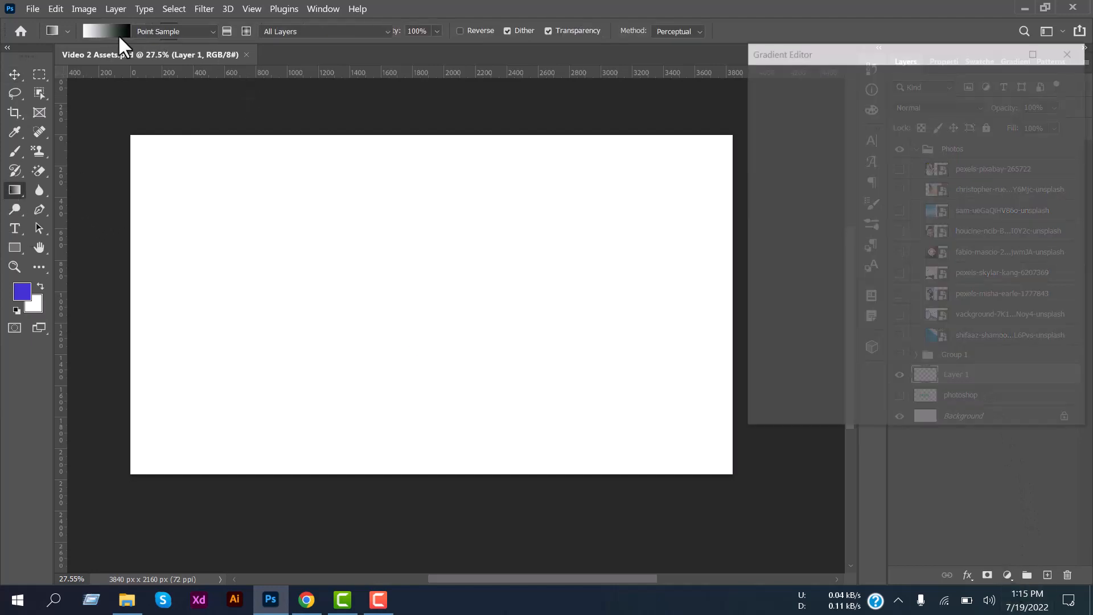
pyautogui.moveTo(795, 53); pyautogui.dragTo(660, 51)
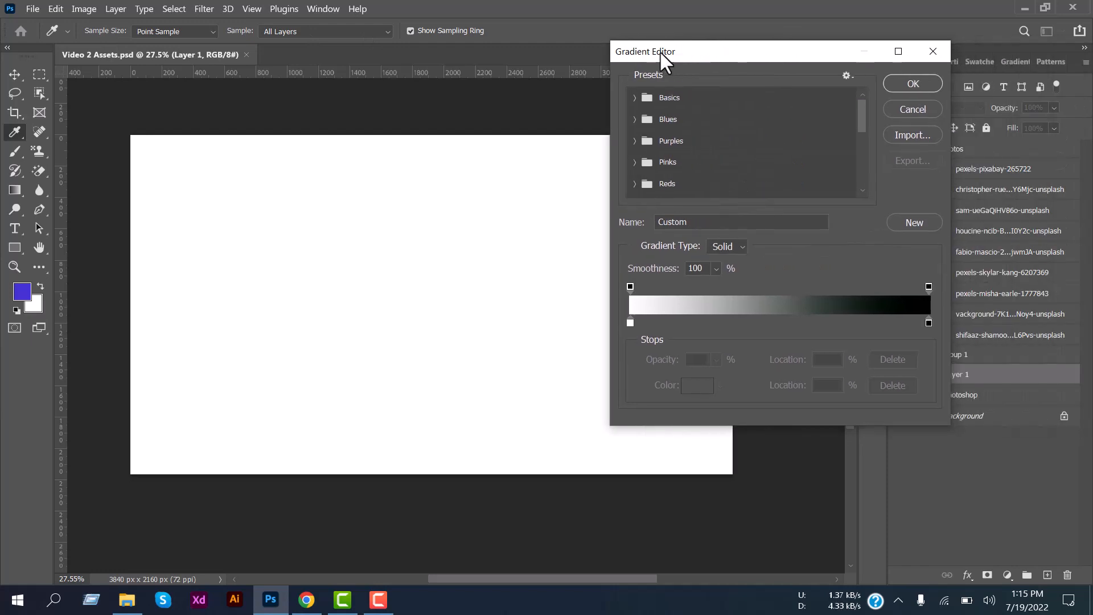
pyautogui.scroll(-5, 706, 143)
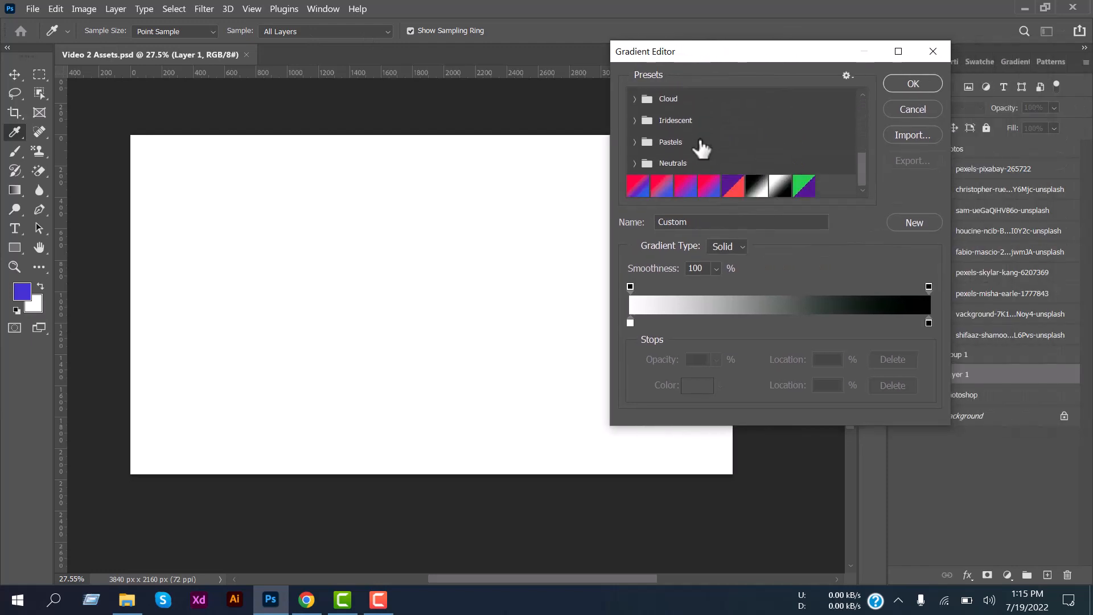
pyautogui.scroll(5, 709, 165)
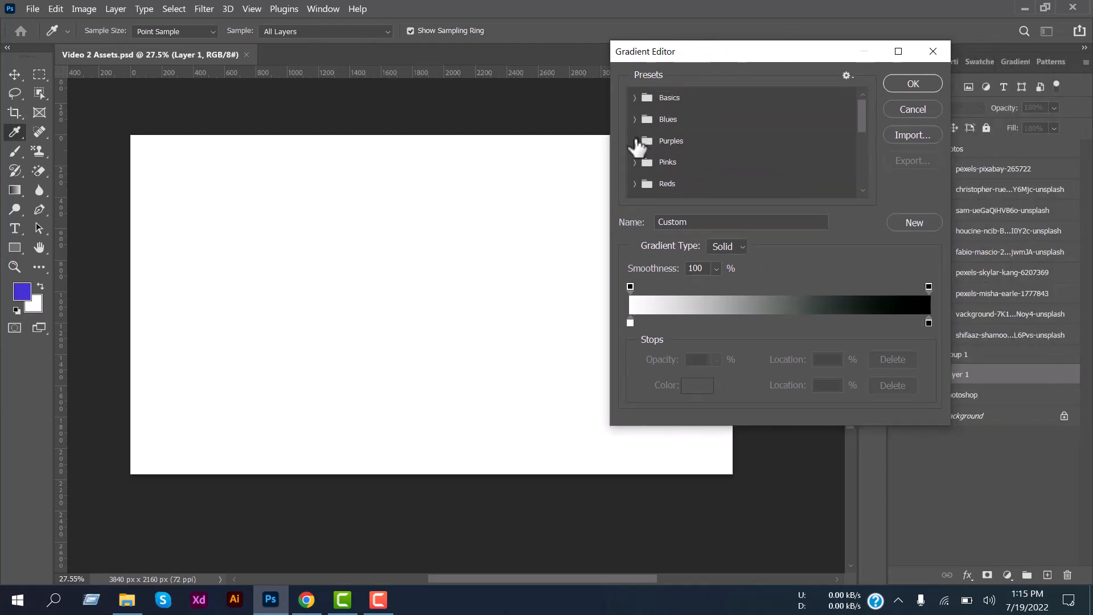
pyautogui.click(635, 141)
pyautogui.scroll(-2, 804, 183)
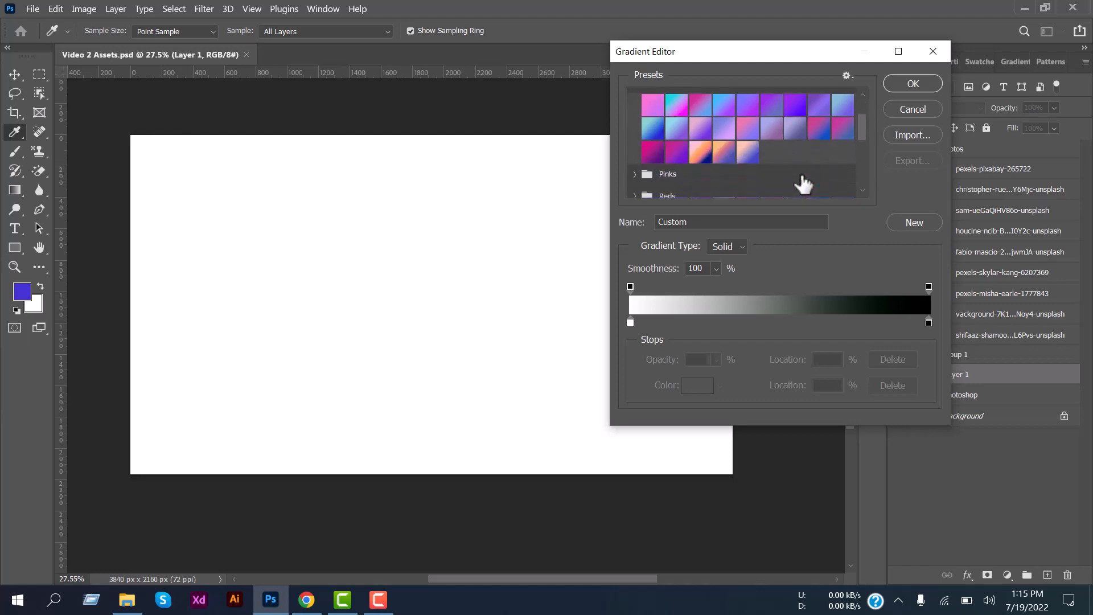
pyautogui.scroll(1, 786, 144)
pyautogui.click(796, 129)
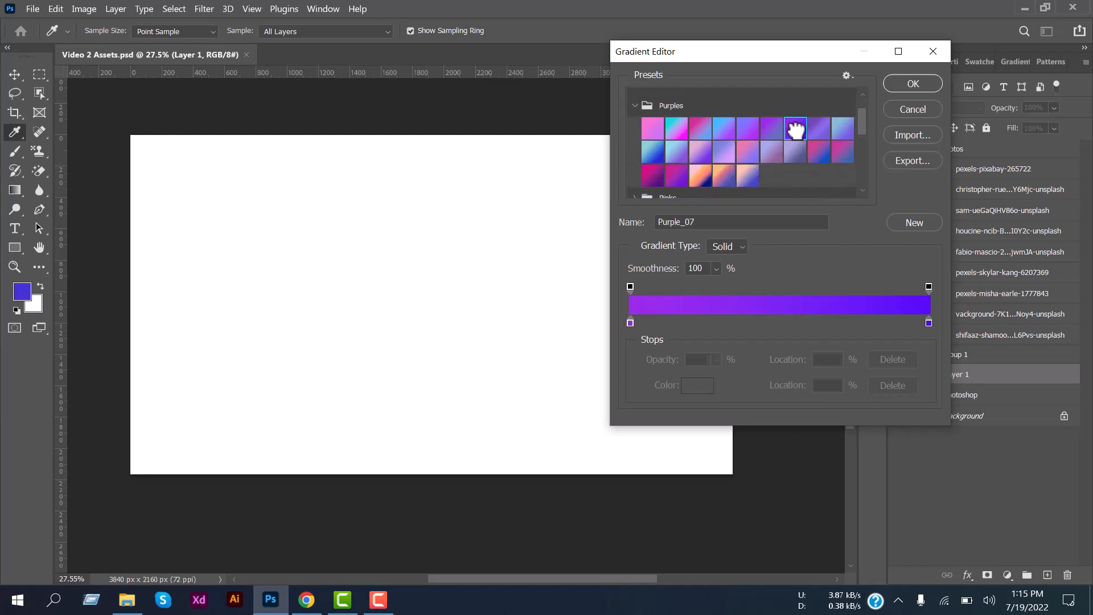
pyautogui.click(923, 85)
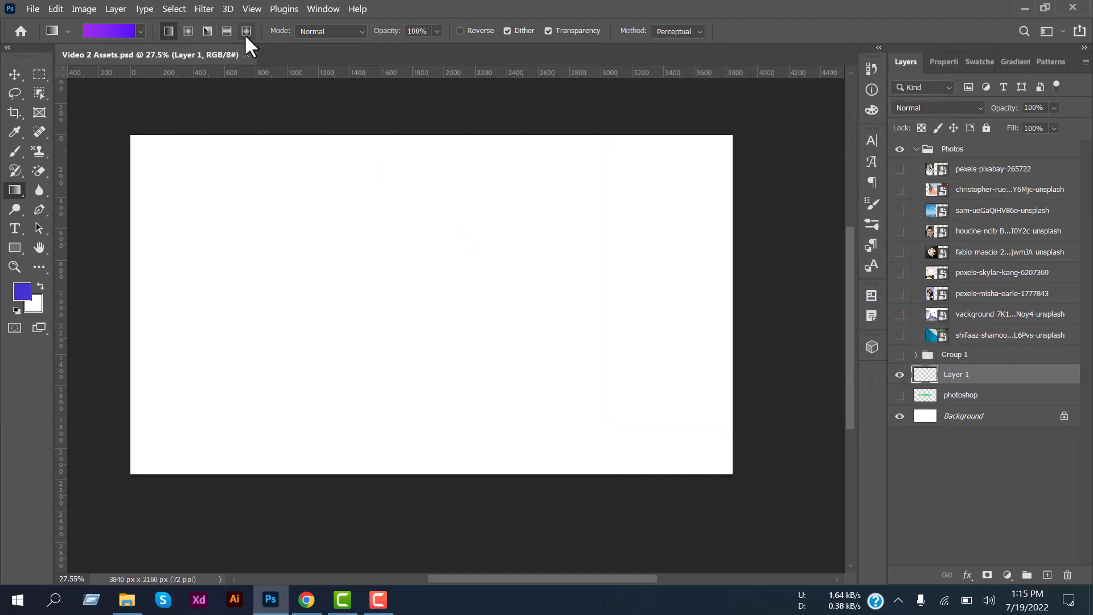
pyautogui.moveTo(306, 294)
pyautogui.mouseDown()
pyautogui.moveTo(548, 268)
pyautogui.moveTo(307, 279)
pyautogui.mouseUp()
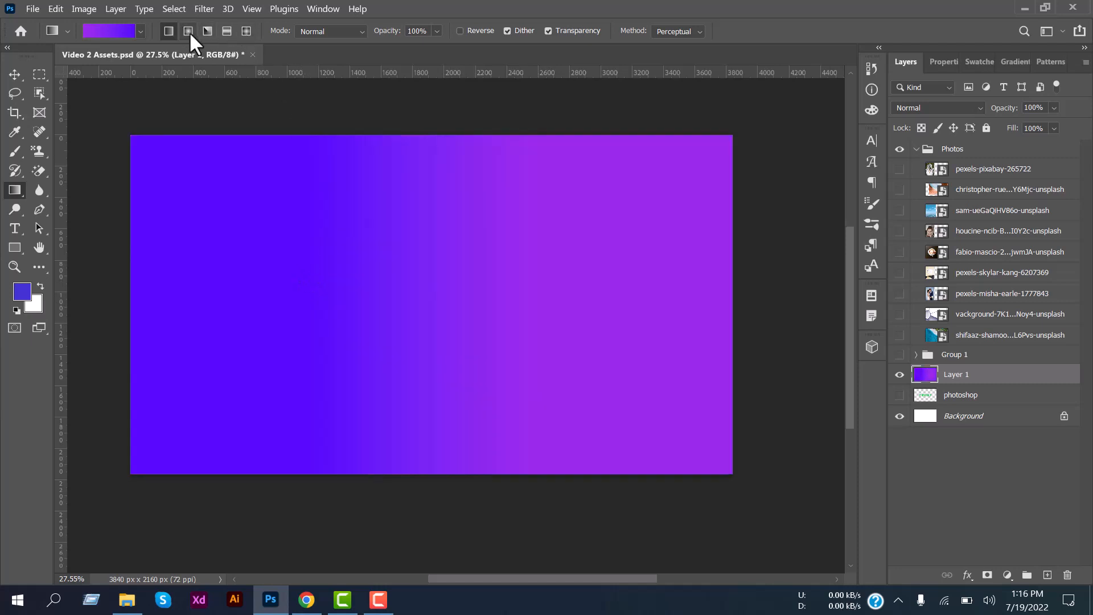
# Fill Layer 1 with radial gradients of different centres and sizes, ending with a large one centred in the left half
pyautogui.click(189, 32)
pyautogui.moveTo(429, 208); pyautogui.dragTo(429, 348)
pyautogui.moveTo(489, 407); pyautogui.dragTo(493, 411)
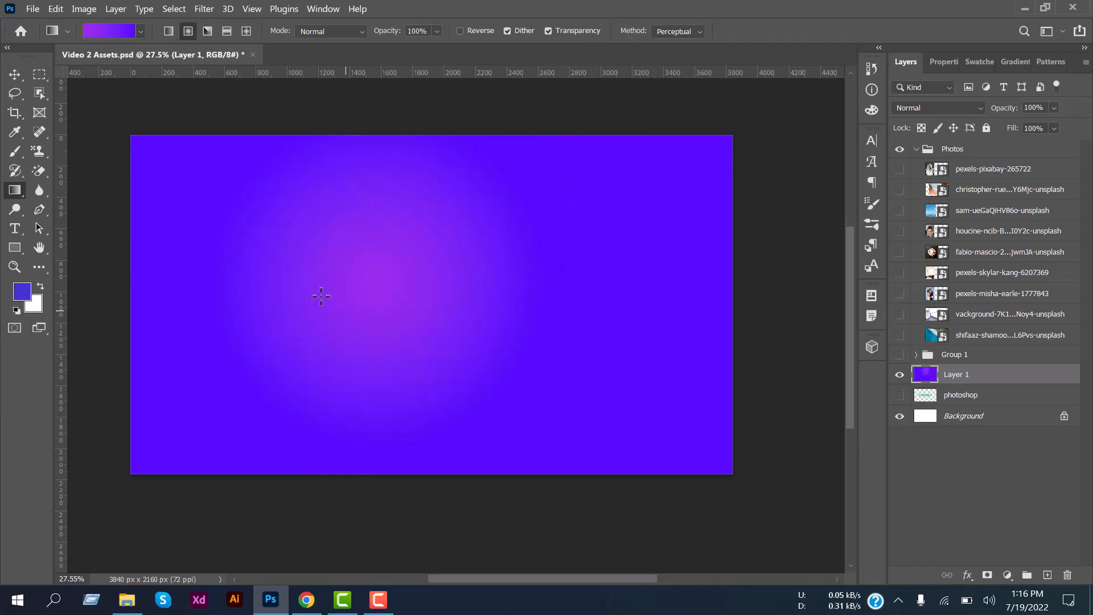
pyautogui.moveTo(610, 291); pyautogui.dragTo(633, 285)
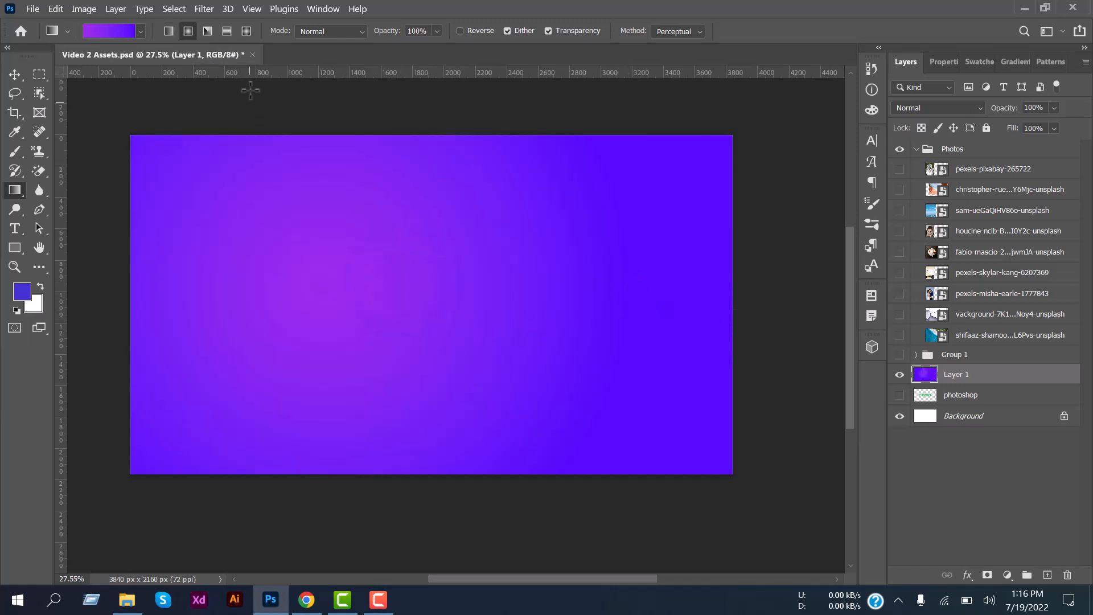
# Refill Layer 1 with angle gradients starting from different points and running in different directions
pyautogui.click(208, 31)
pyautogui.moveTo(340, 217); pyautogui.dragTo(617, 434)
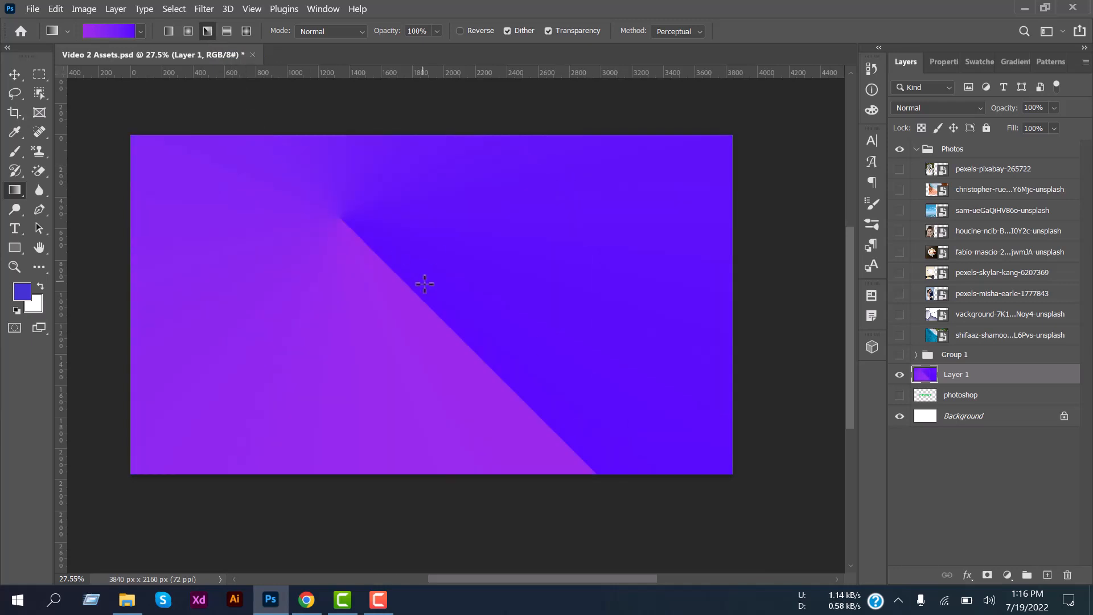
pyautogui.moveTo(424, 284); pyautogui.dragTo(587, 464)
pyautogui.moveTo(424, 315); pyautogui.dragTo(615, 207)
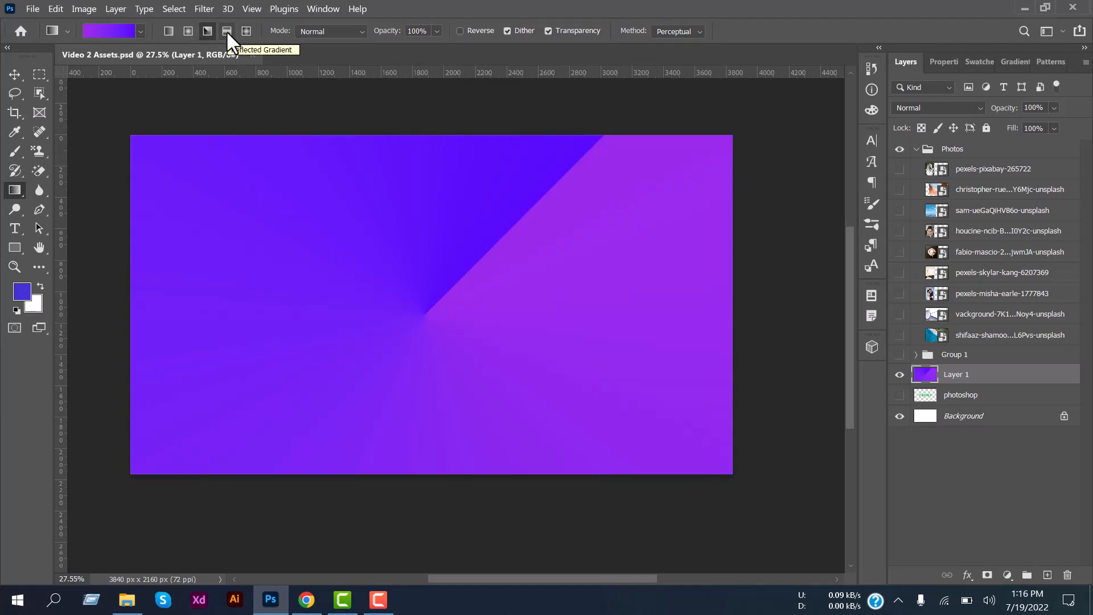
pyautogui.moveTo(513, 354); pyautogui.dragTo(296, 176)
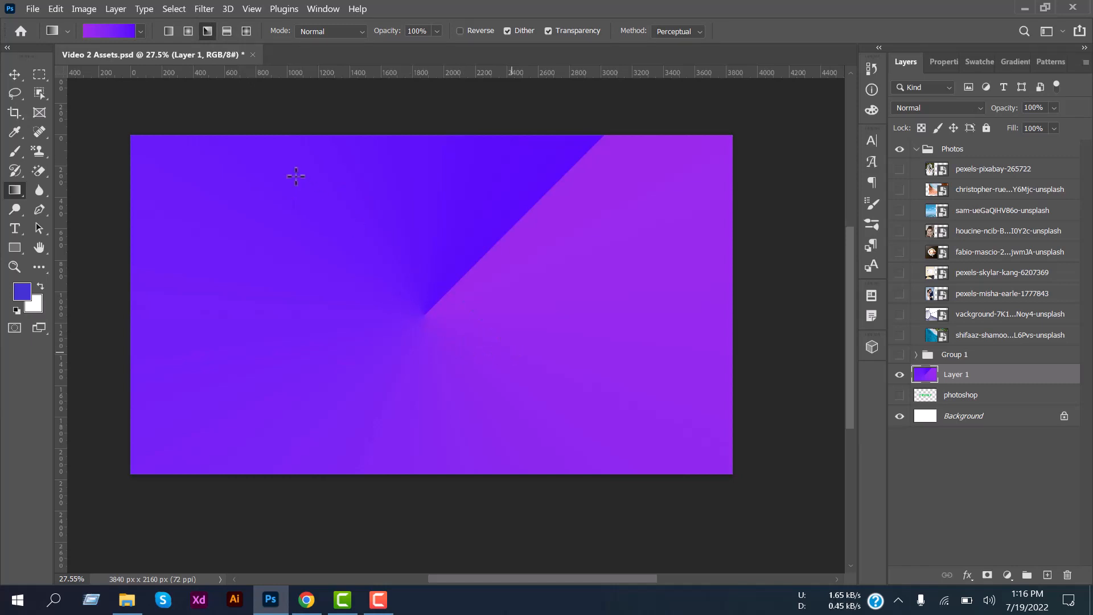
pyautogui.moveTo(276, 239); pyautogui.dragTo(625, 399)
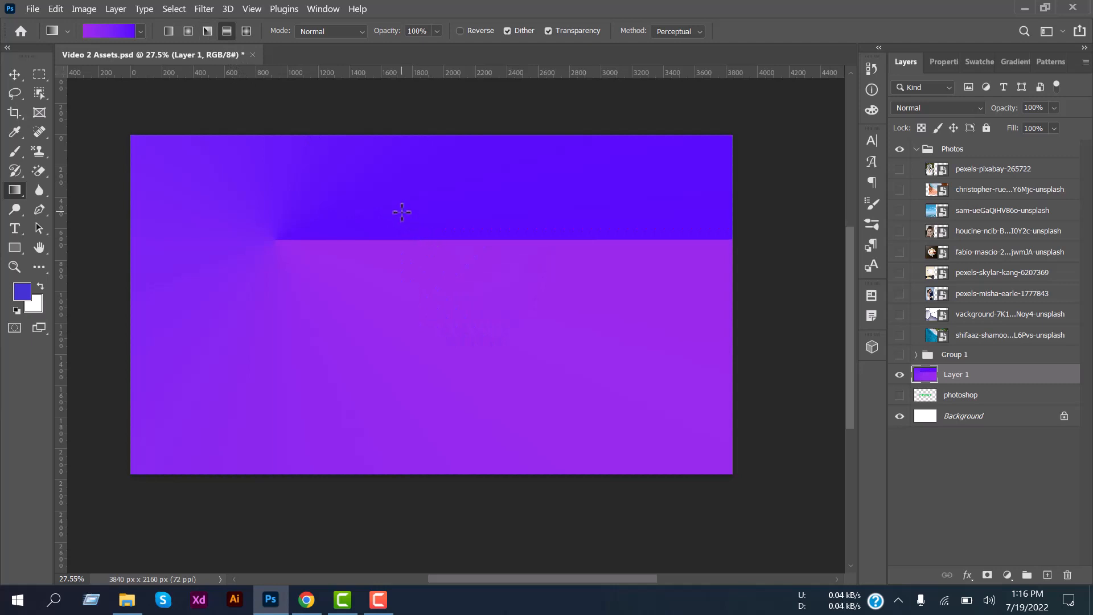
# Refill Layer 1 with reflected gradients, ending with a horizontal purple band across the middle of the canvas
pyautogui.moveTo(401, 211); pyautogui.dragTo(437, 345)
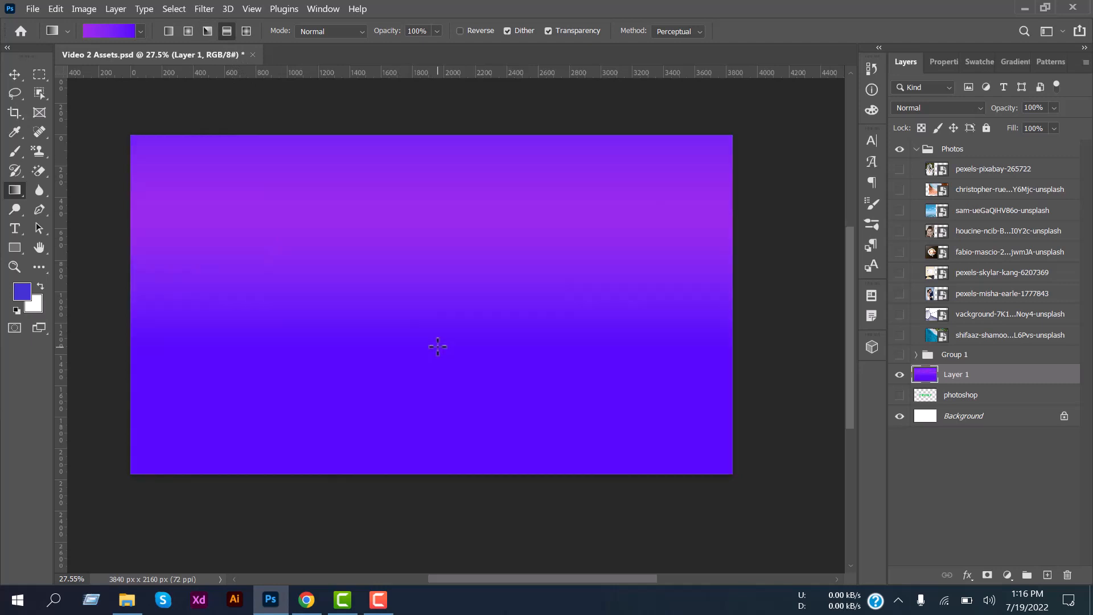
pyautogui.moveTo(389, 240); pyautogui.dragTo(433, 388)
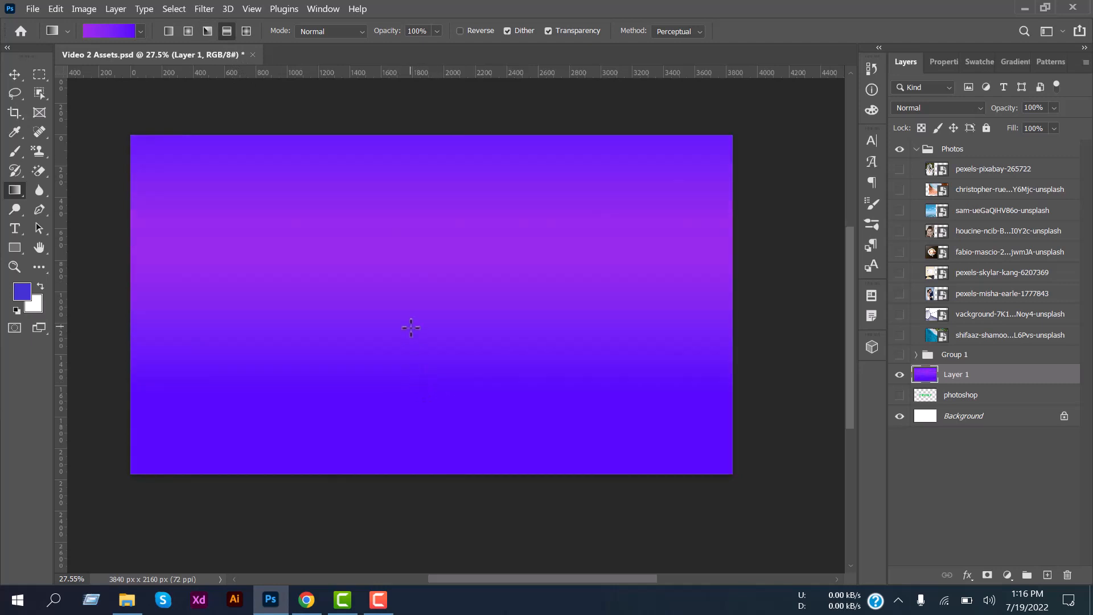
pyautogui.moveTo(411, 328); pyautogui.dragTo(431, 399)
pyautogui.moveTo(426, 288); pyautogui.dragTo(438, 385)
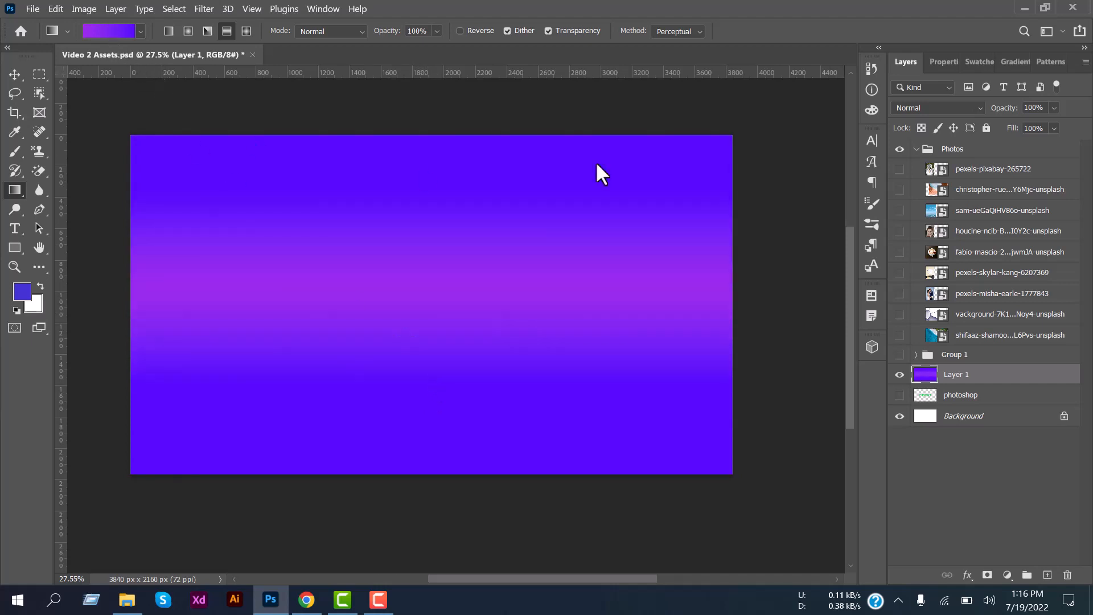
# Choose the green-to-blue preset from the Greens gradients and fill Layer 1 with a reflected gradient that has a green central band
pyautogui.scroll(-1, 669, 176)
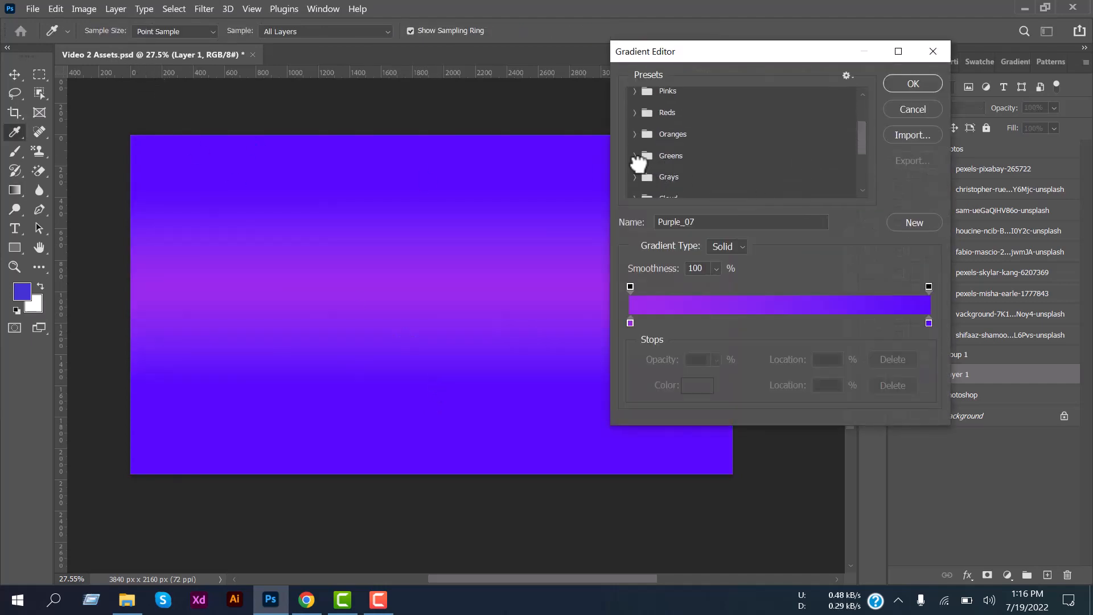
pyautogui.click(639, 159)
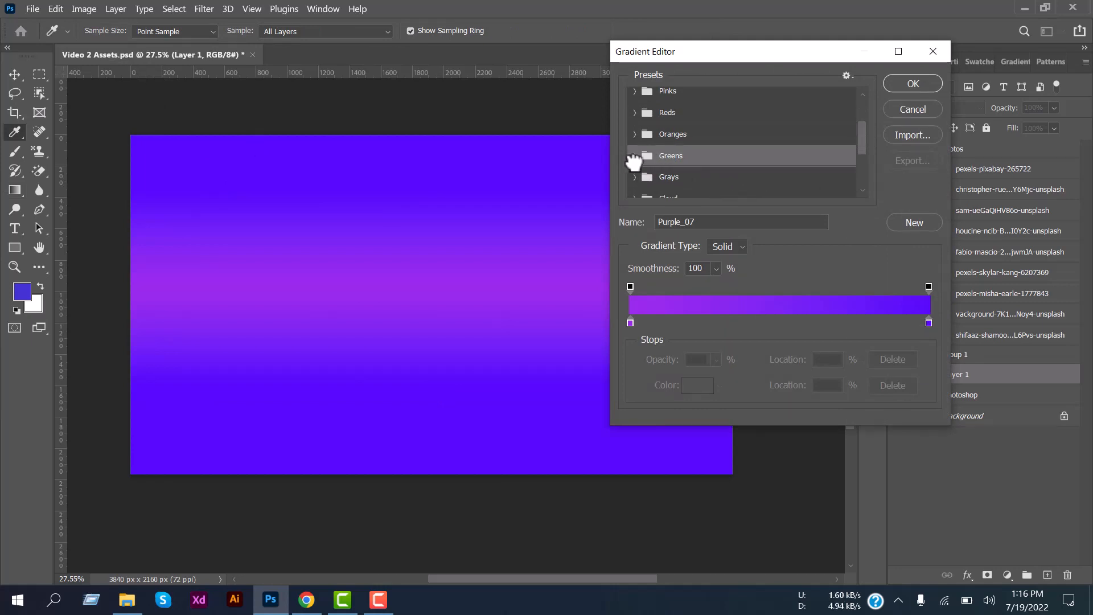
pyautogui.click(634, 158)
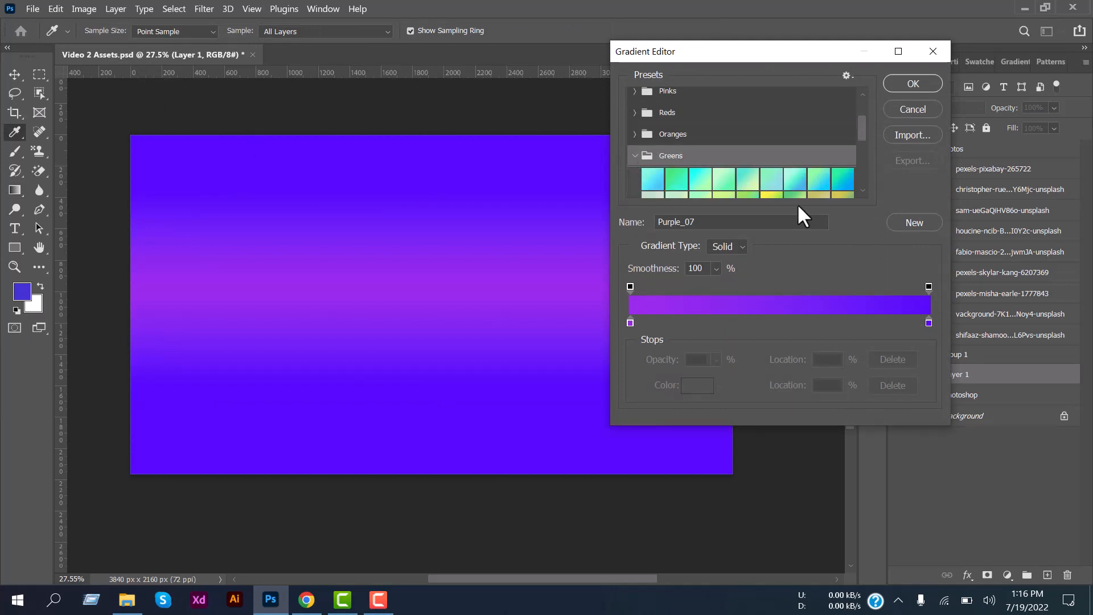
pyautogui.click(841, 182)
pyautogui.click(890, 90)
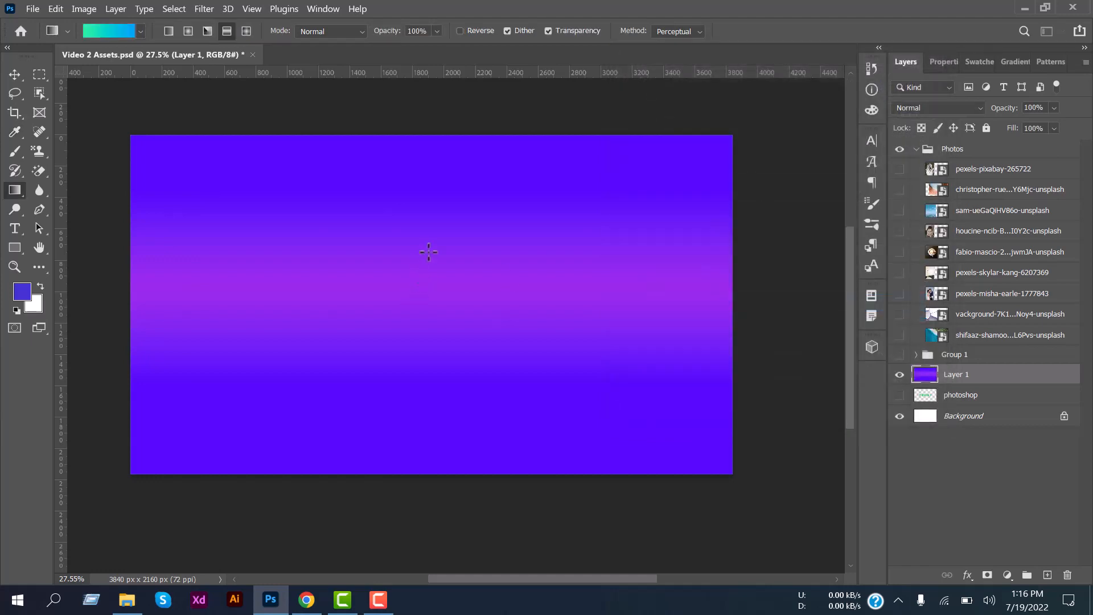
pyautogui.moveTo(442, 227); pyautogui.dragTo(432, 303)
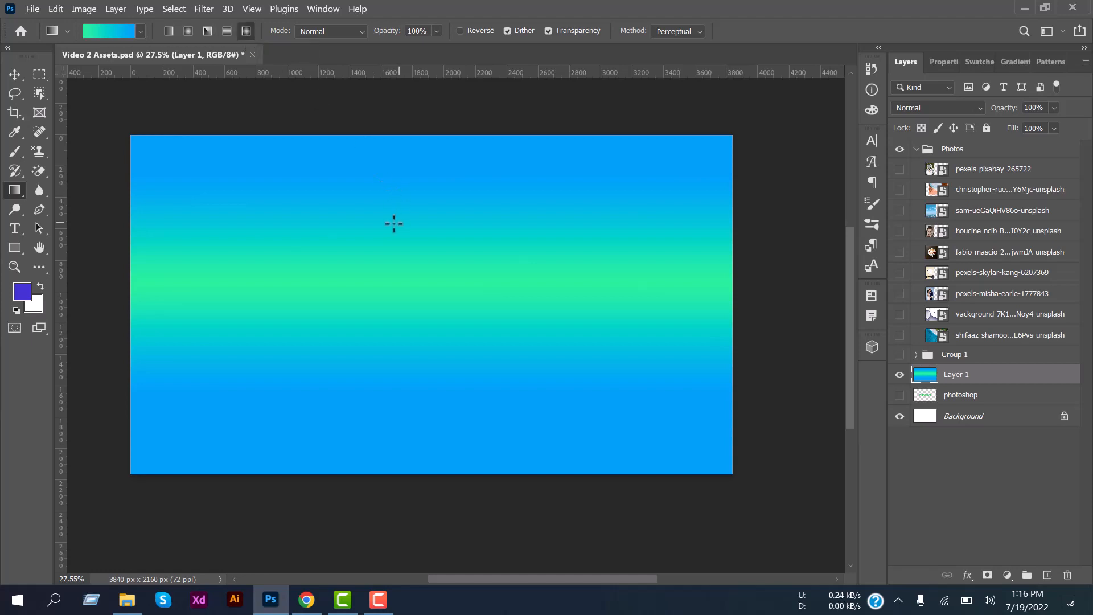
# Fill Layer 1 with several diamond gradients in the left half of the canvas and delete the layer
pyautogui.moveTo(311, 213); pyautogui.dragTo(600, 334)
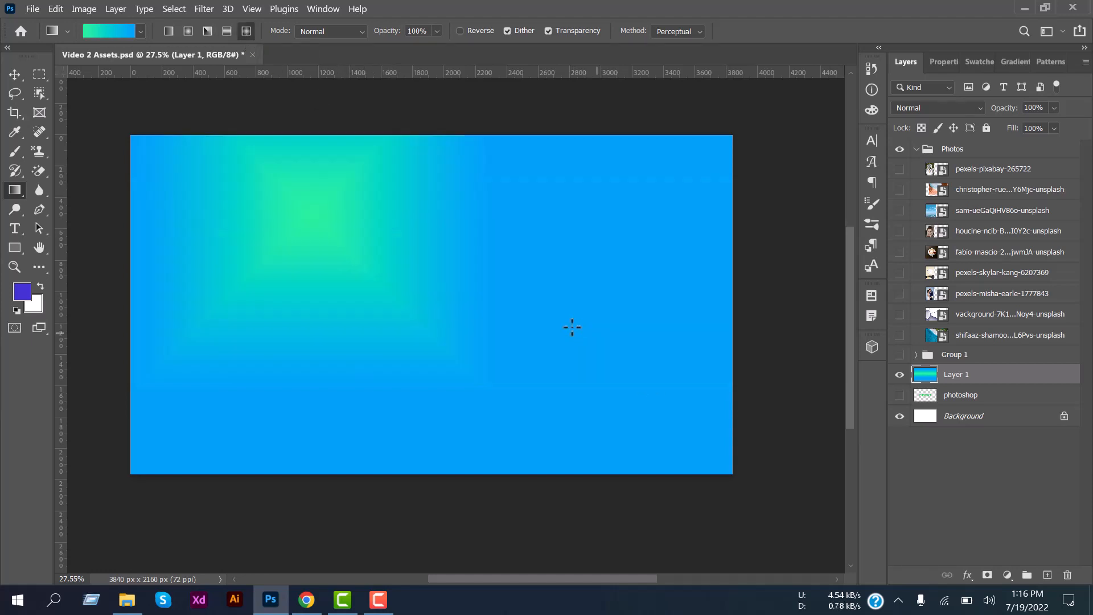
pyautogui.moveTo(288, 294); pyautogui.dragTo(410, 268)
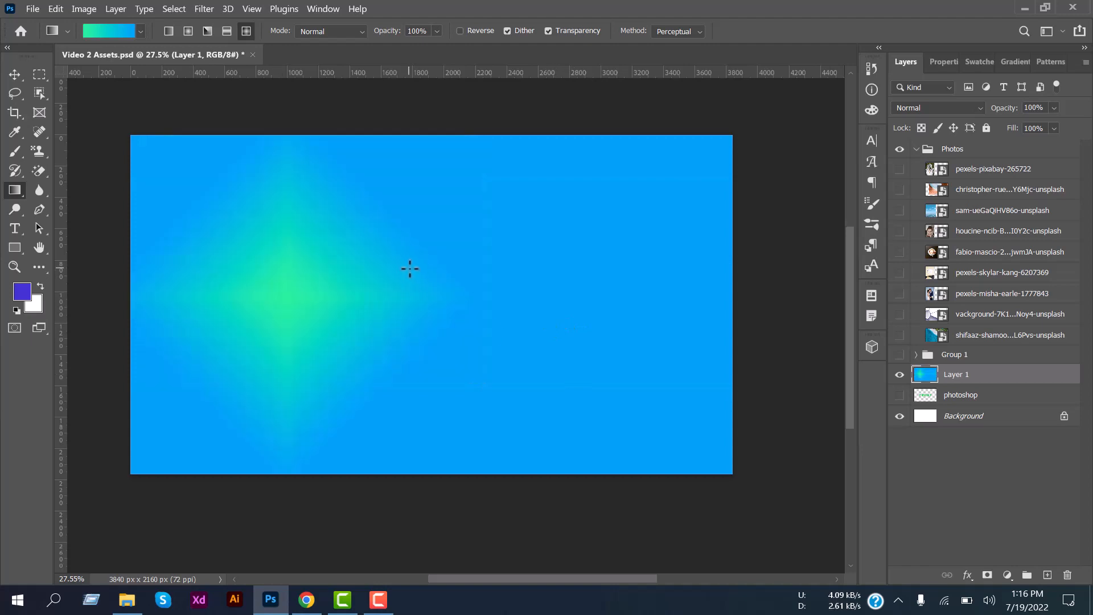
pyautogui.moveTo(594, 263); pyautogui.dragTo(312, 268)
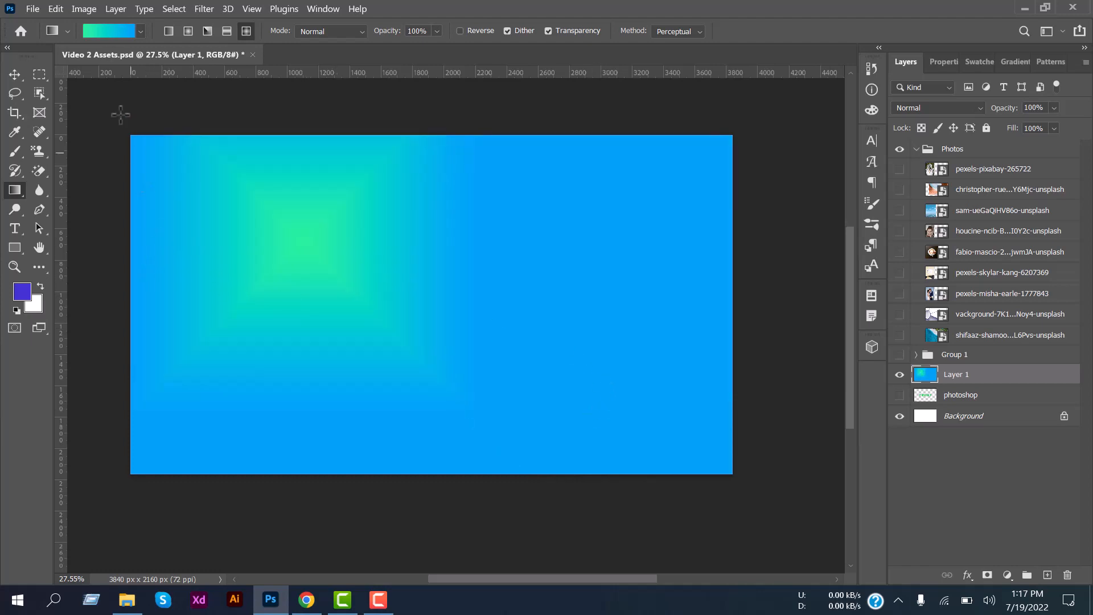
pyautogui.click(16, 75)
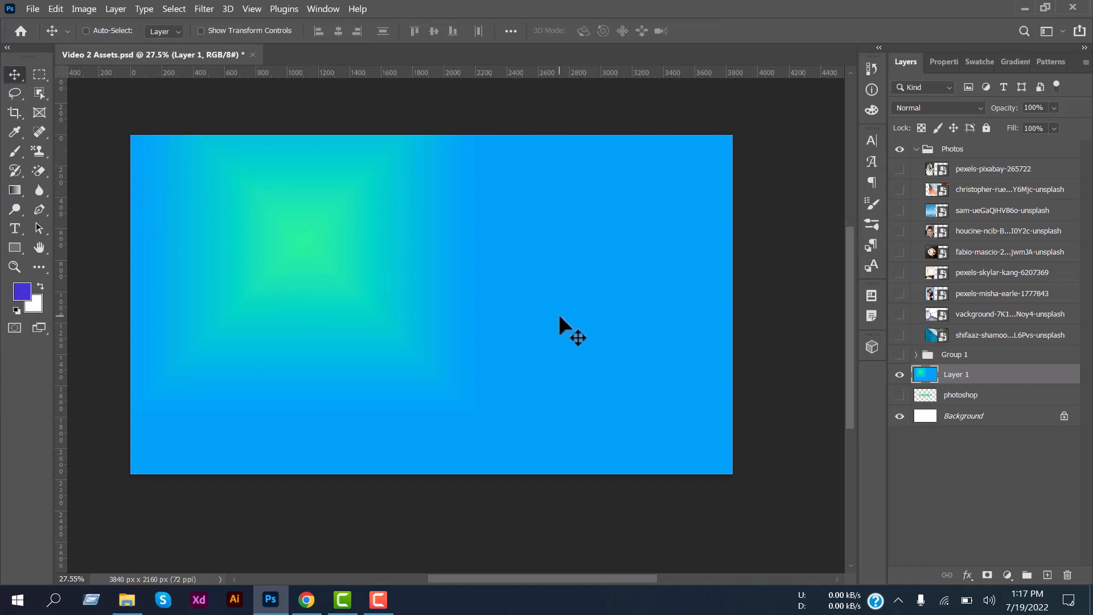
pyautogui.press('Delete')
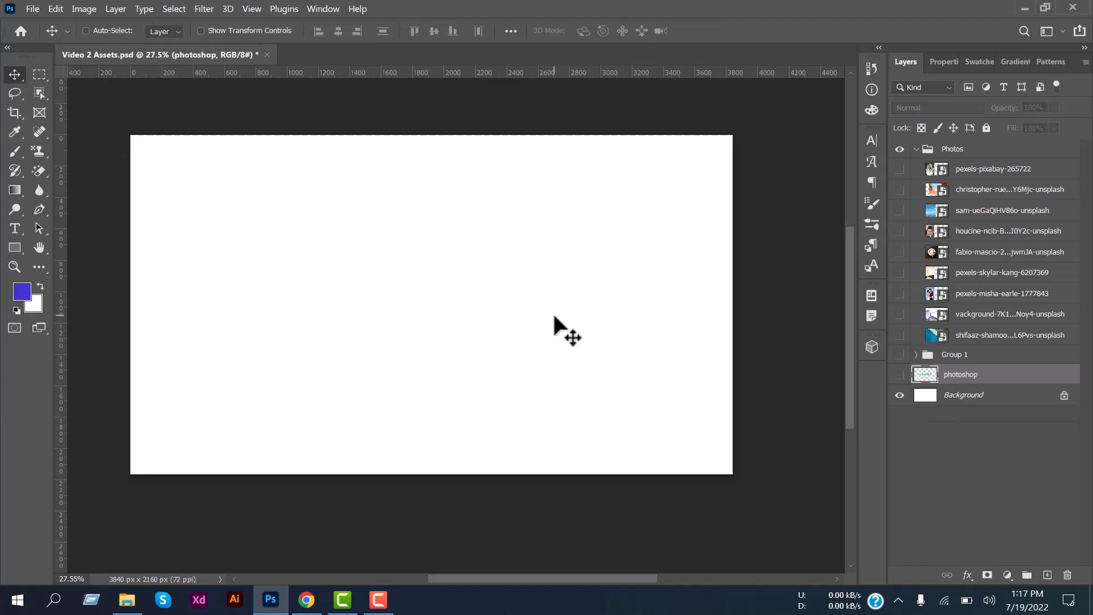
# Open the wedding couple's smart object, pexels-misha-earle-1777843, and select the couple with the Object Selection tool in Rectangle mode
pyautogui.click(947, 301)
pyautogui.doubleClick(944, 301)
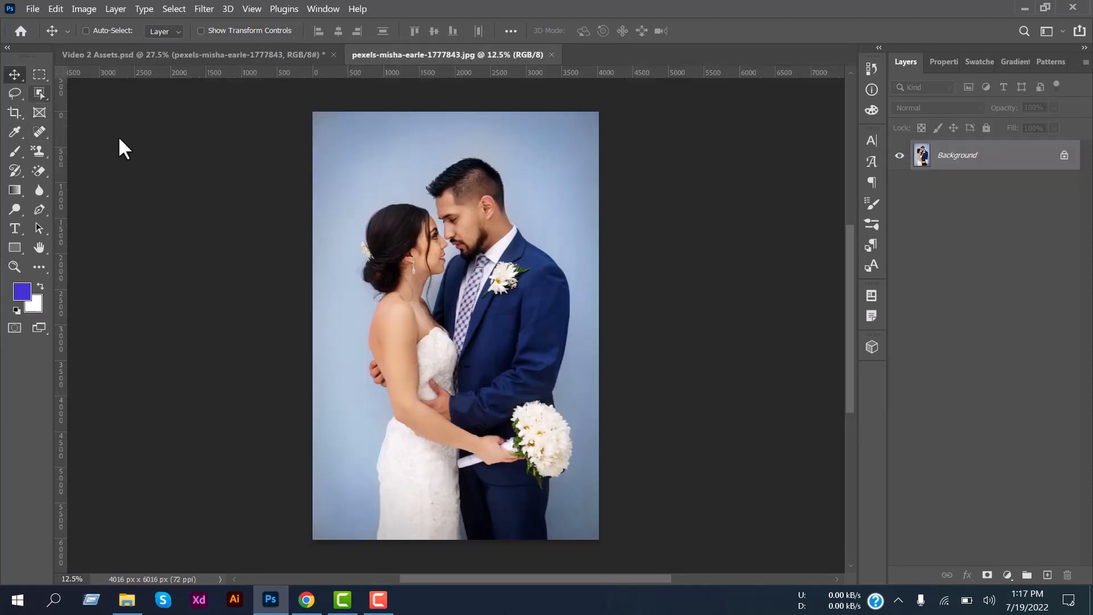
pyautogui.press('w')
pyautogui.moveTo(340, 136); pyautogui.dragTo(577, 550)
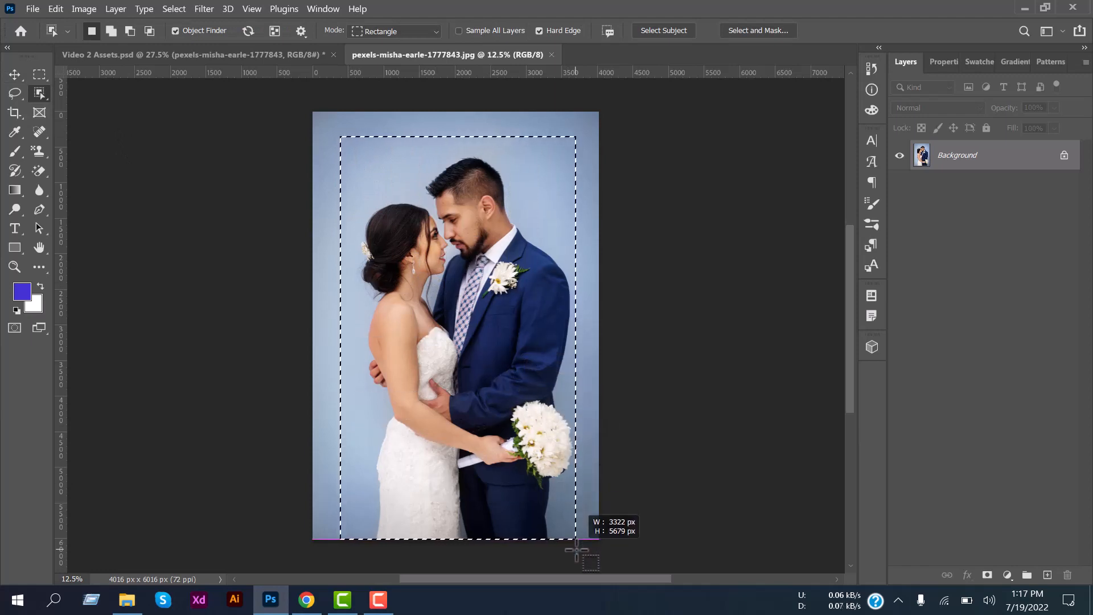
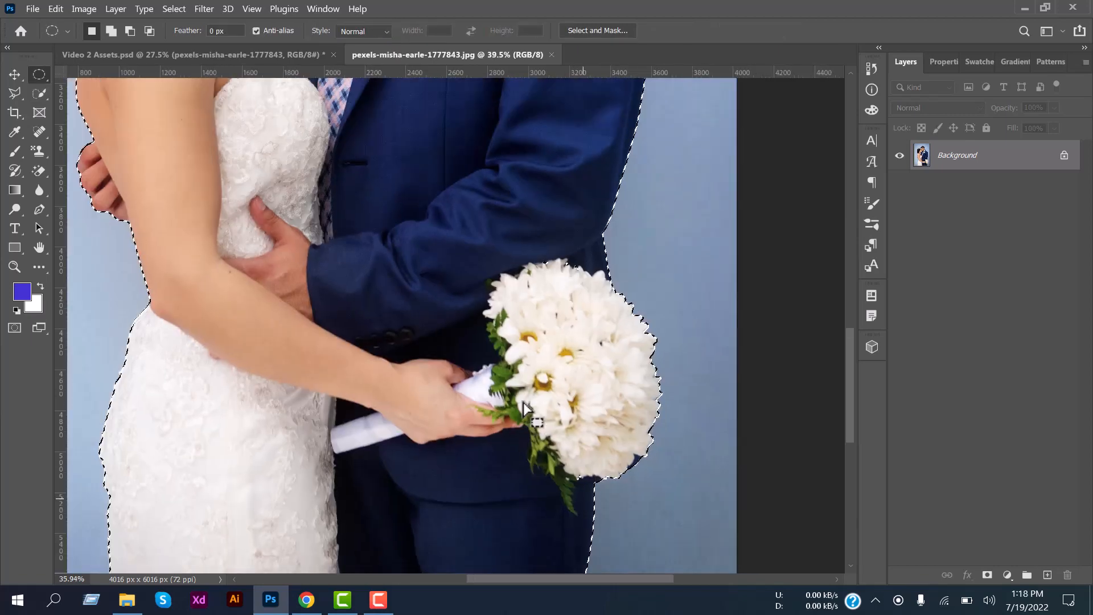
# Copy the selected couple to a new layer, hide the Background, and place an empty layer below the couple
pyautogui.hotkey('ctrl', '0')
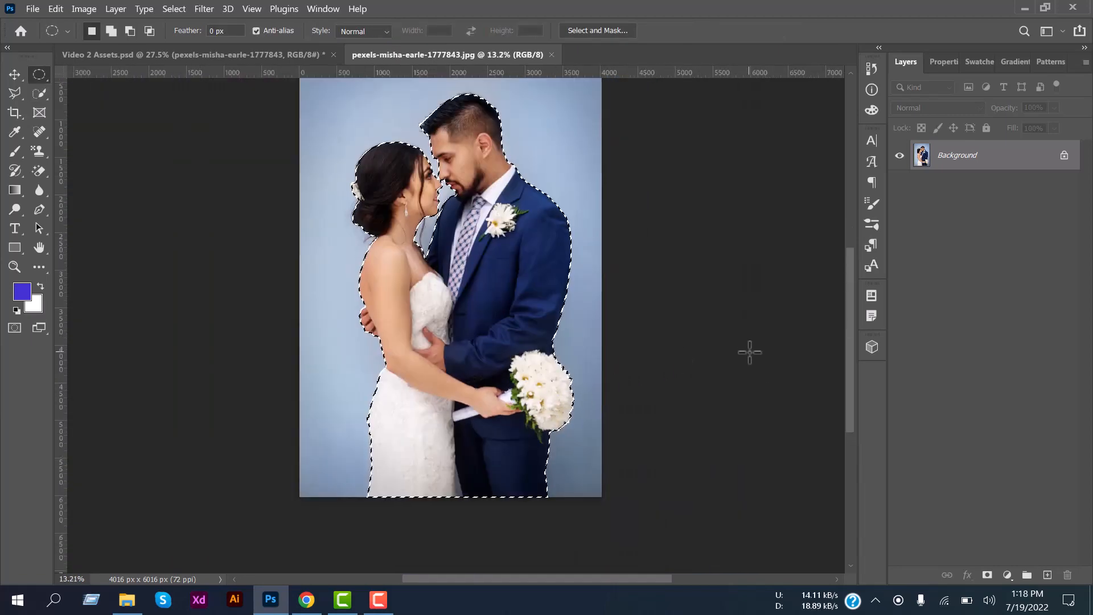
pyautogui.hotkey('ctrl', 'j')
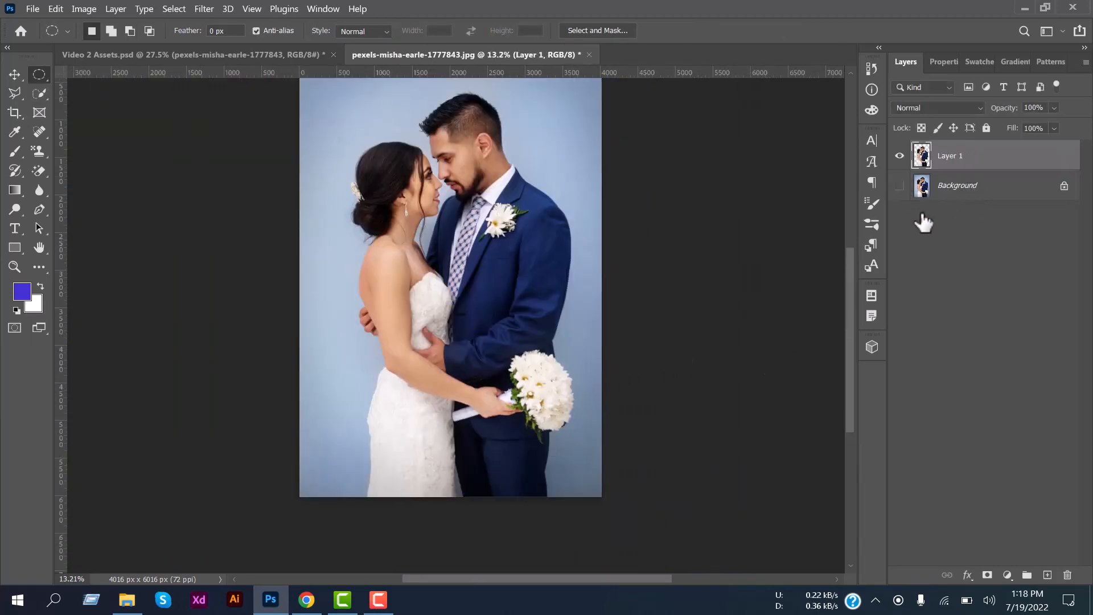
pyautogui.click(1048, 575)
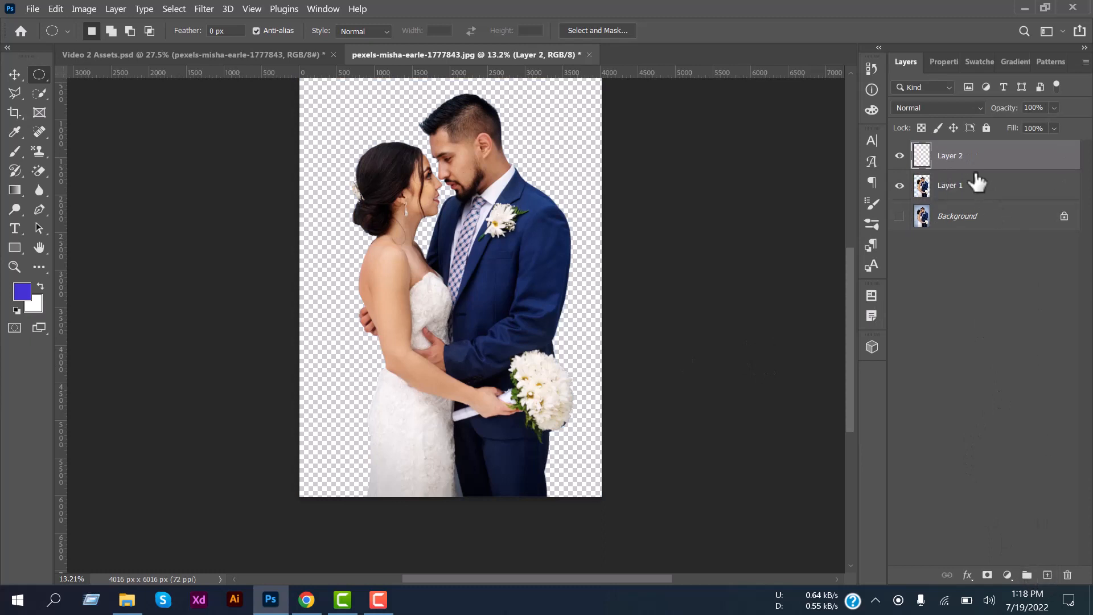
pyautogui.moveTo(968, 167)
pyautogui.mouseDown()
pyautogui.moveTo(959, 188)
pyautogui.moveTo(976, 185)
pyautogui.mouseUp()
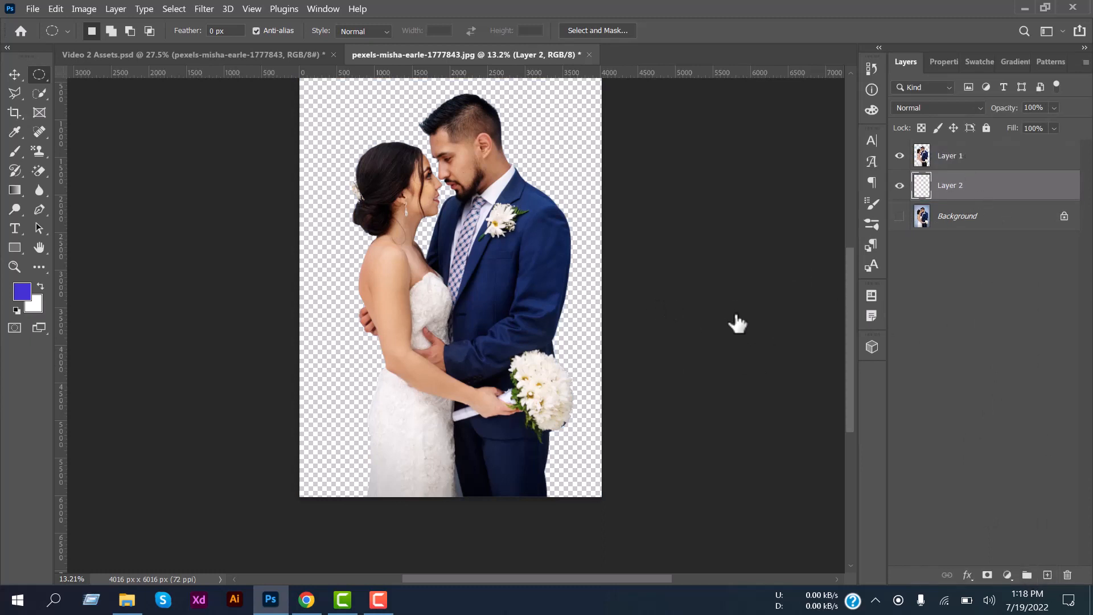
# Add a peach linear Gradient Overlay to Layer 2 and fill the layer with the white background colour
pyautogui.doubleClick(999, 190)
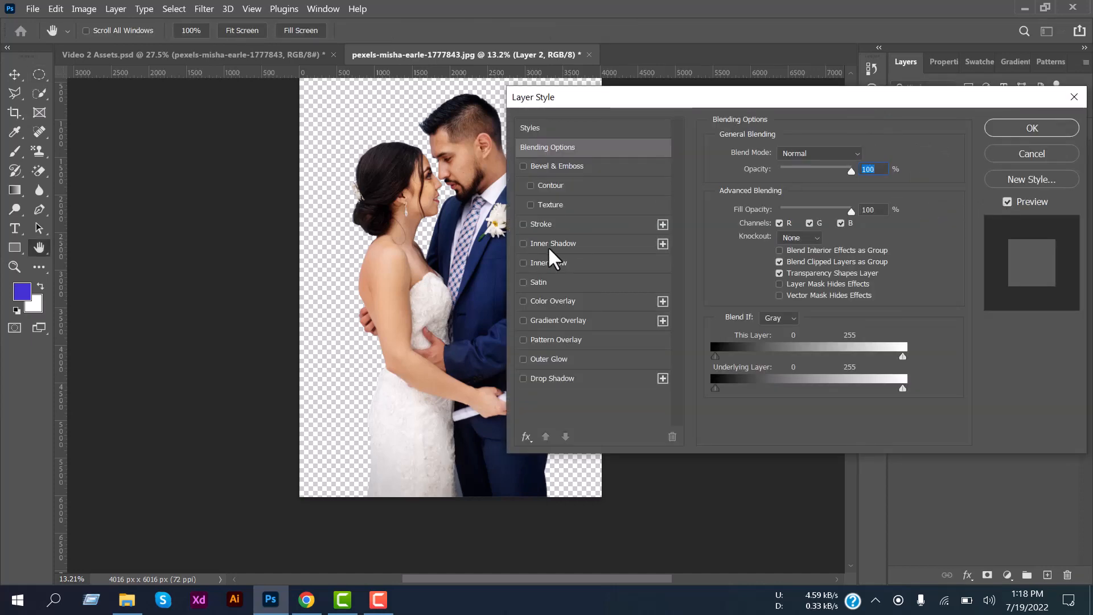
pyautogui.moveTo(603, 105); pyautogui.dragTo(380, 113)
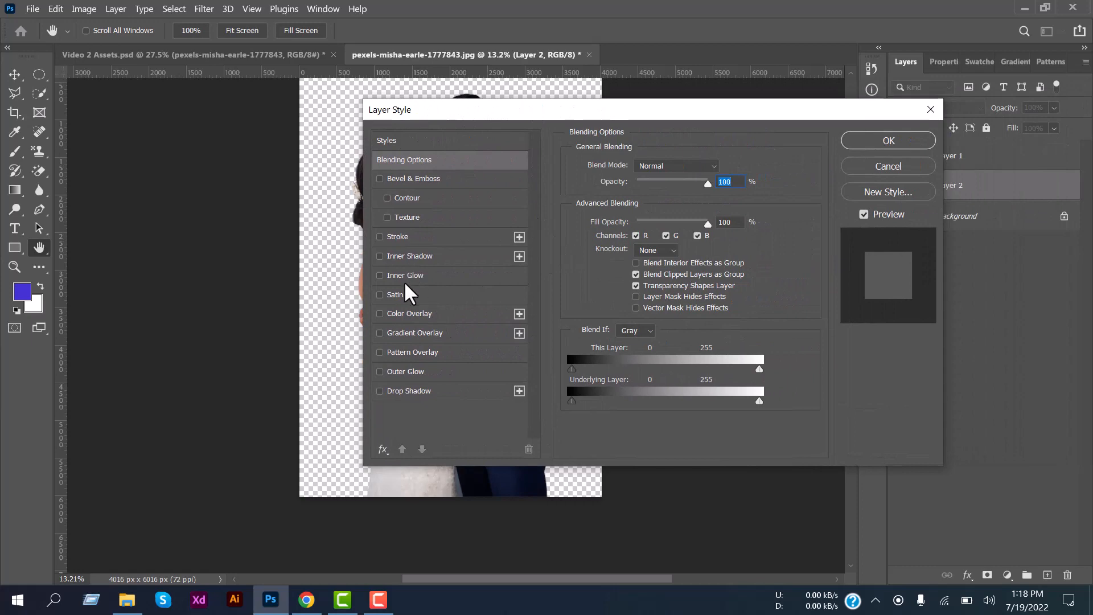
pyautogui.click(398, 335)
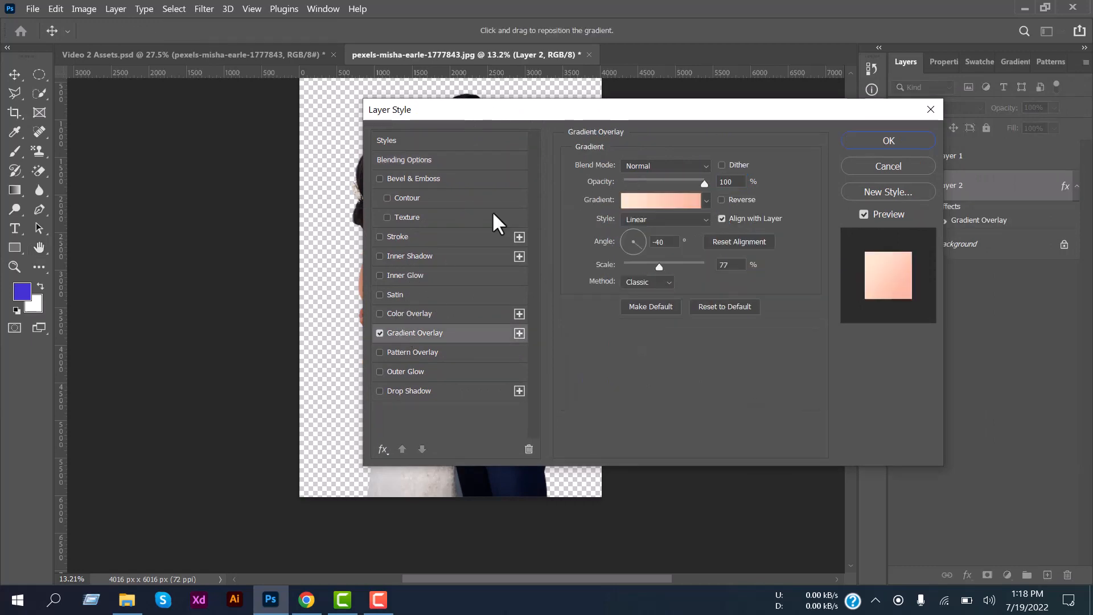
pyautogui.moveTo(479, 116); pyautogui.dragTo(665, 172)
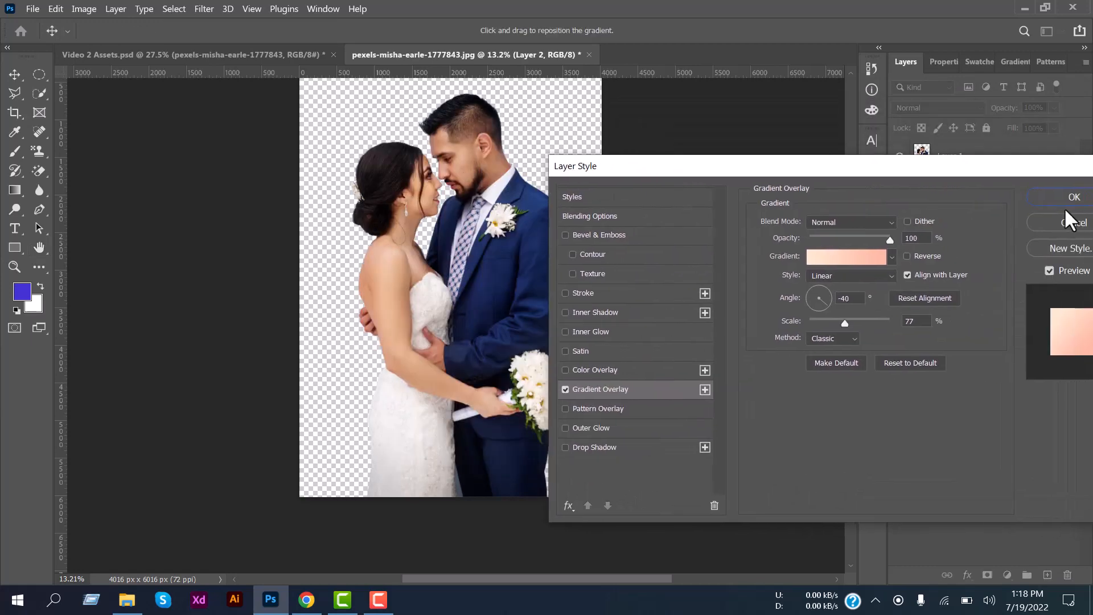
pyautogui.click(1059, 200)
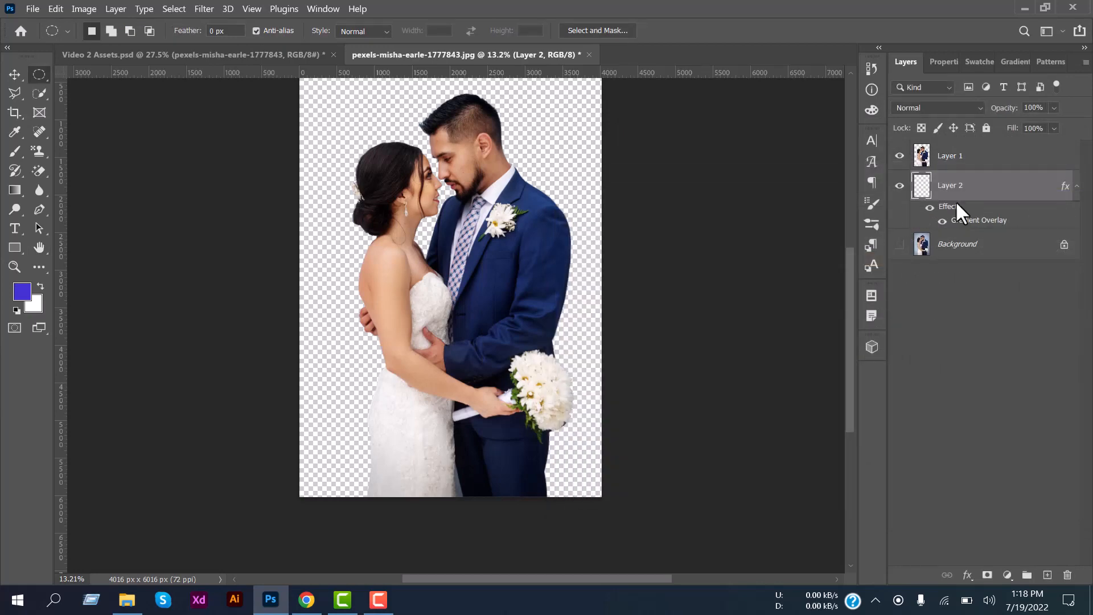
pyautogui.hotkey('ctrl', 'BackSpace')
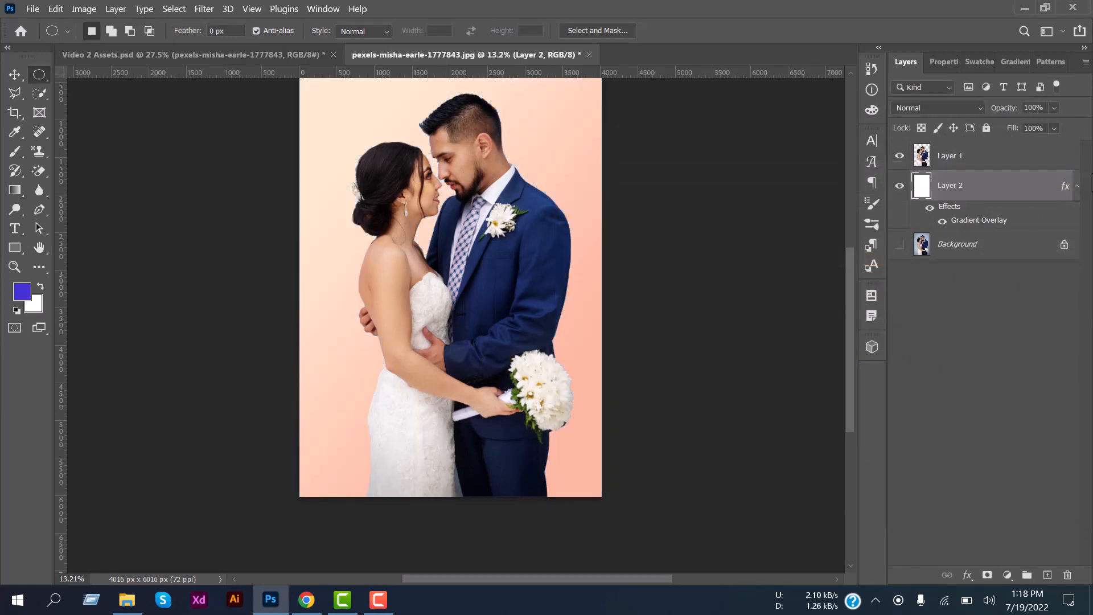
pyautogui.click(1076, 186)
pyautogui.click(1030, 386)
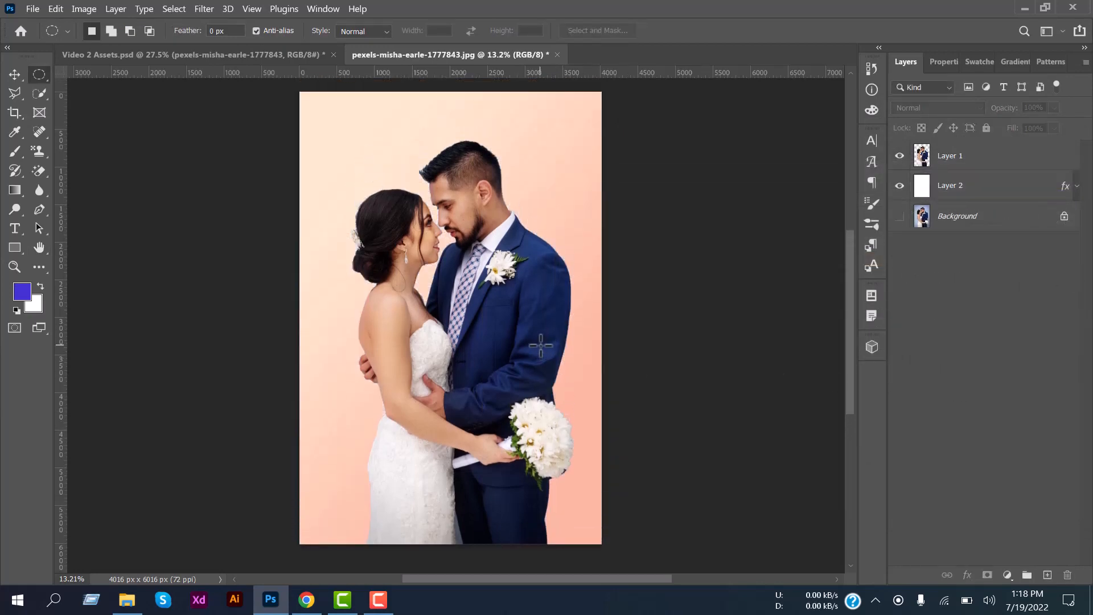
pyautogui.scroll(1, 541, 345)
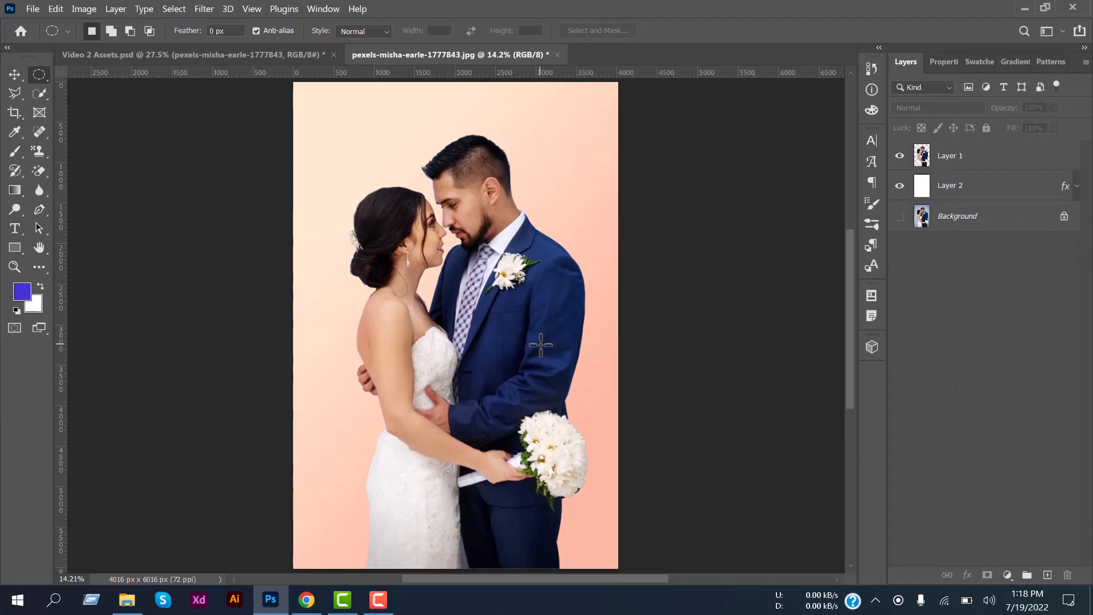
pyautogui.scroll(-1, 526, 293)
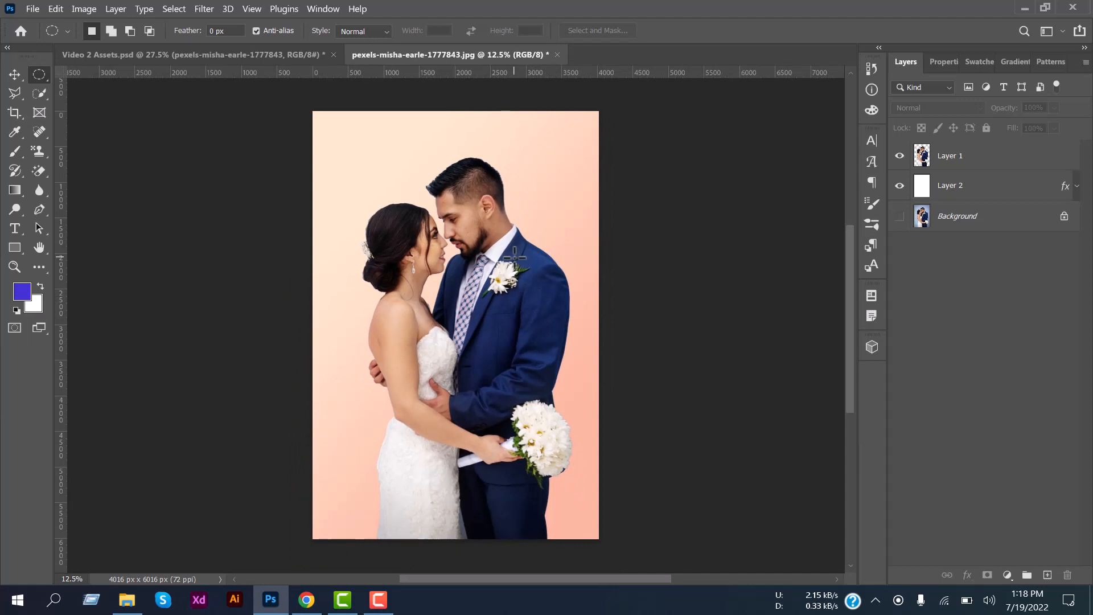
pyautogui.click(558, 53)
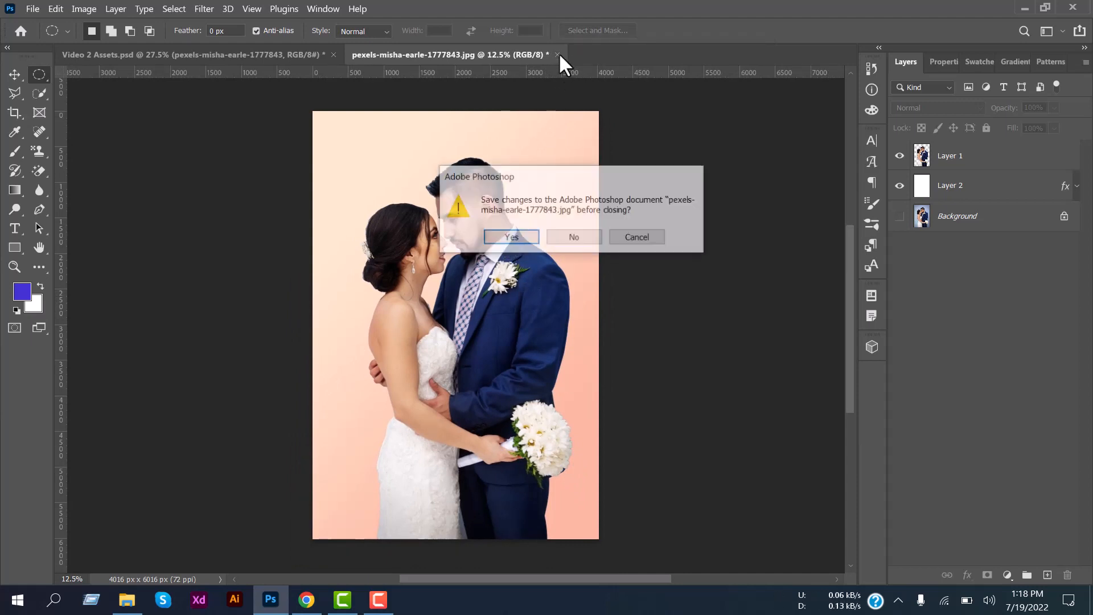
pyautogui.click(638, 238)
# Fill Layer 2 with a green-to-blue diamond gradient centred at the left of the canvas and clear its layer style
pyautogui.click(995, 193)
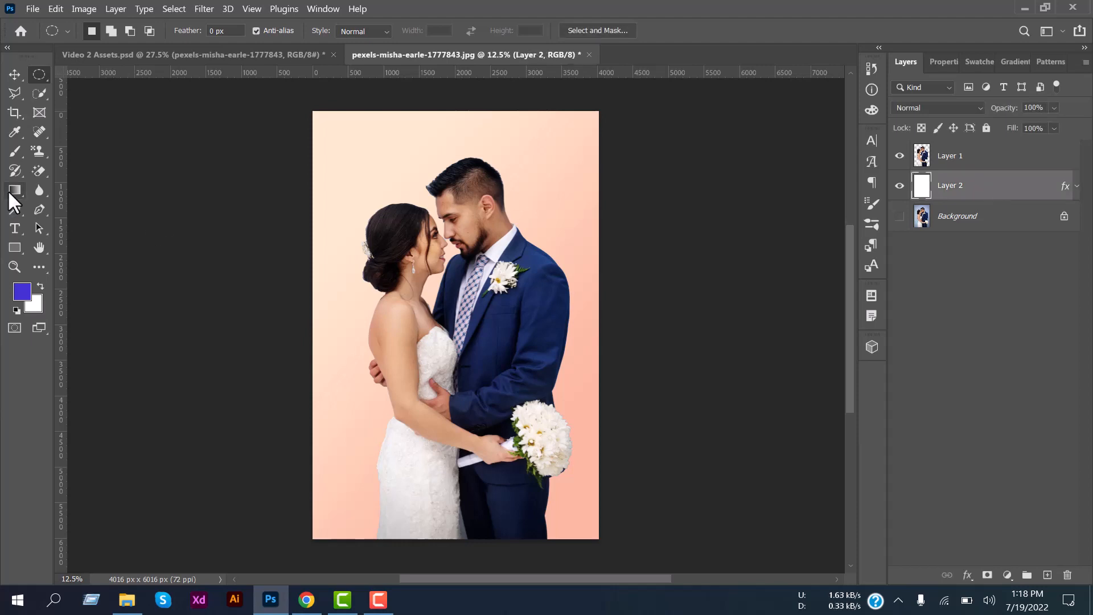
pyautogui.click(15, 190)
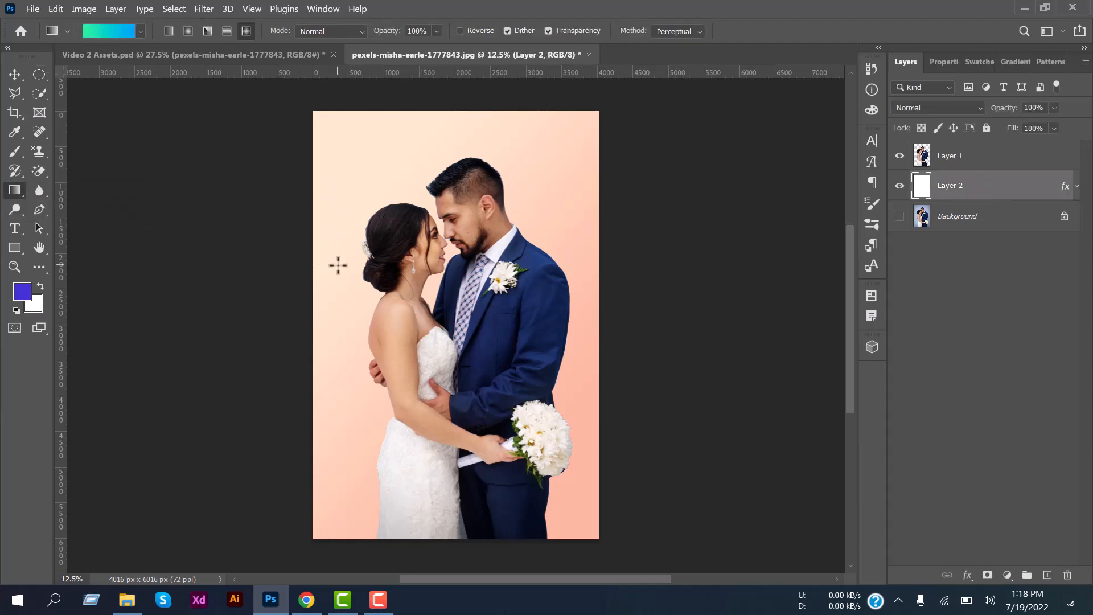
pyautogui.moveTo(542, 286); pyautogui.dragTo(332, 285)
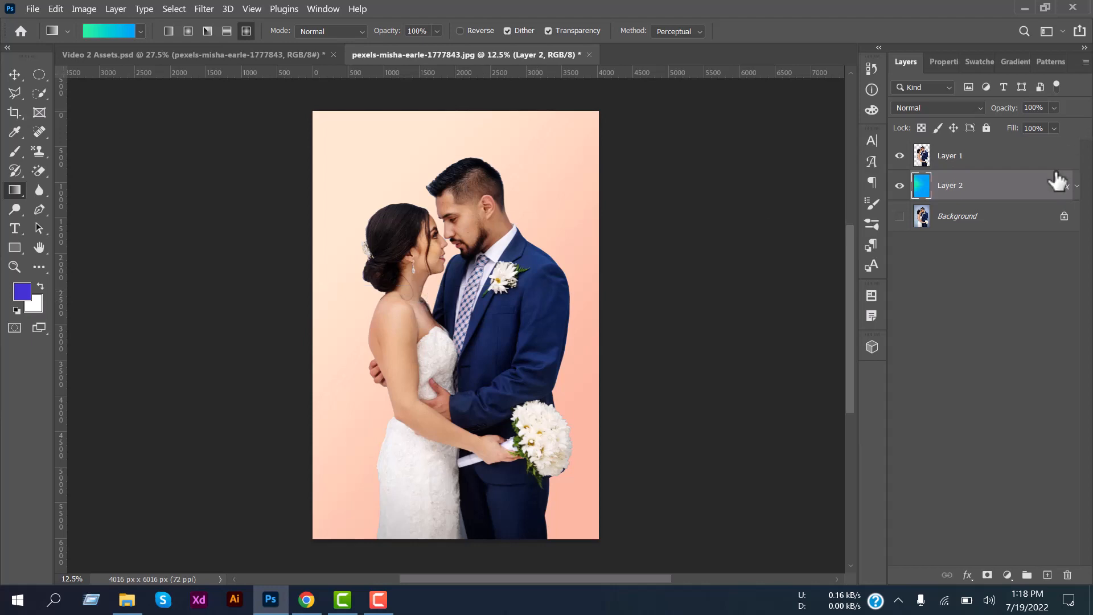
pyautogui.rightClick(991, 196)
pyautogui.click(860, 380)
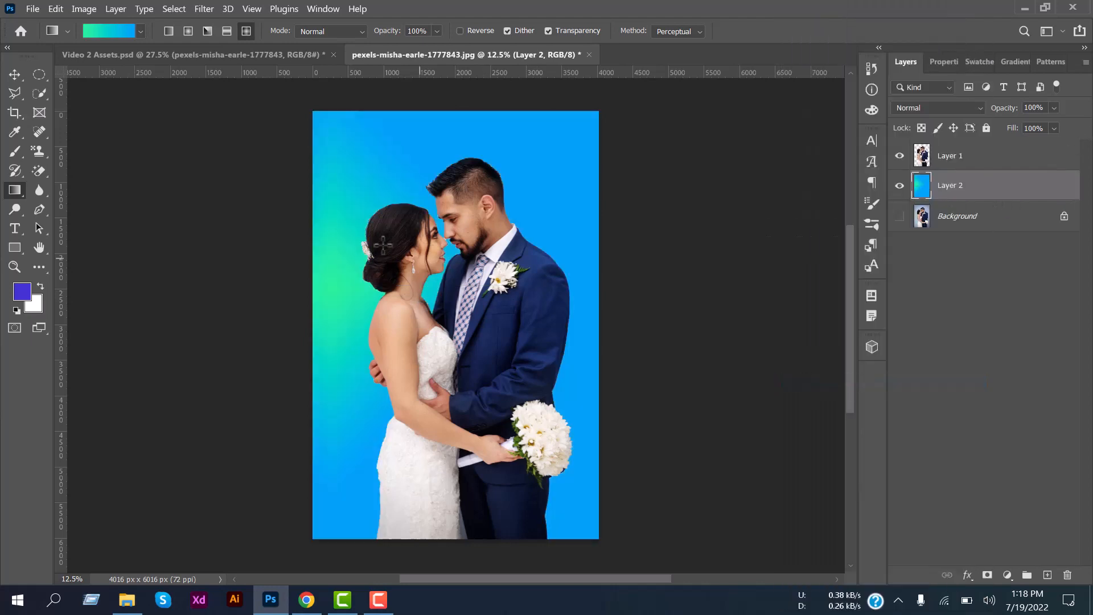
# Refill Layer 2 with a diamond gradient centred behind the couple and close the couple's document without saving
pyautogui.moveTo(481, 295); pyautogui.dragTo(319, 295)
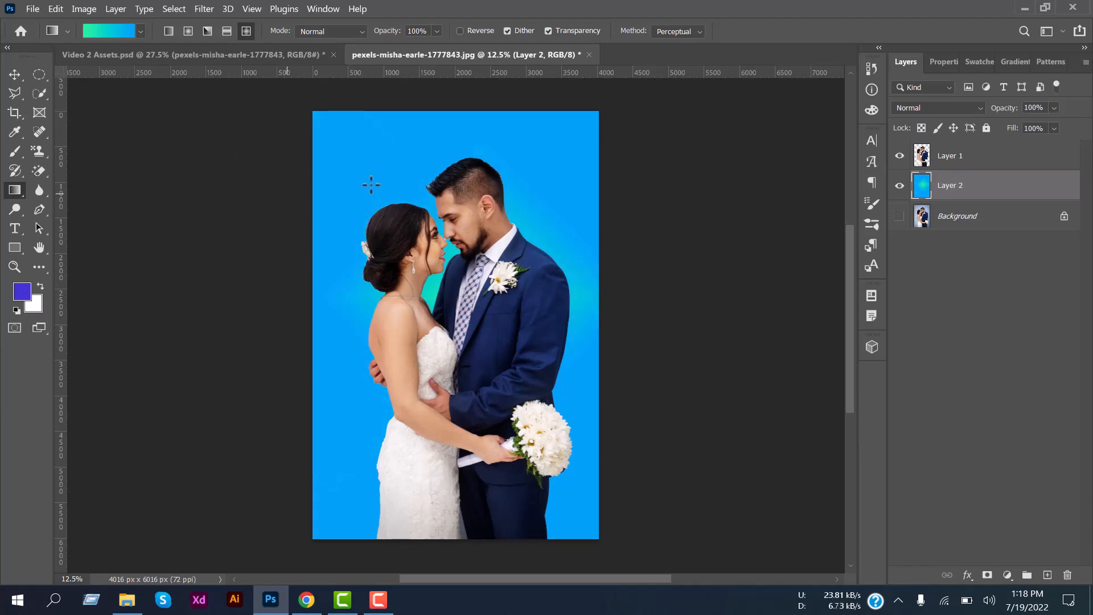
pyautogui.click(589, 54)
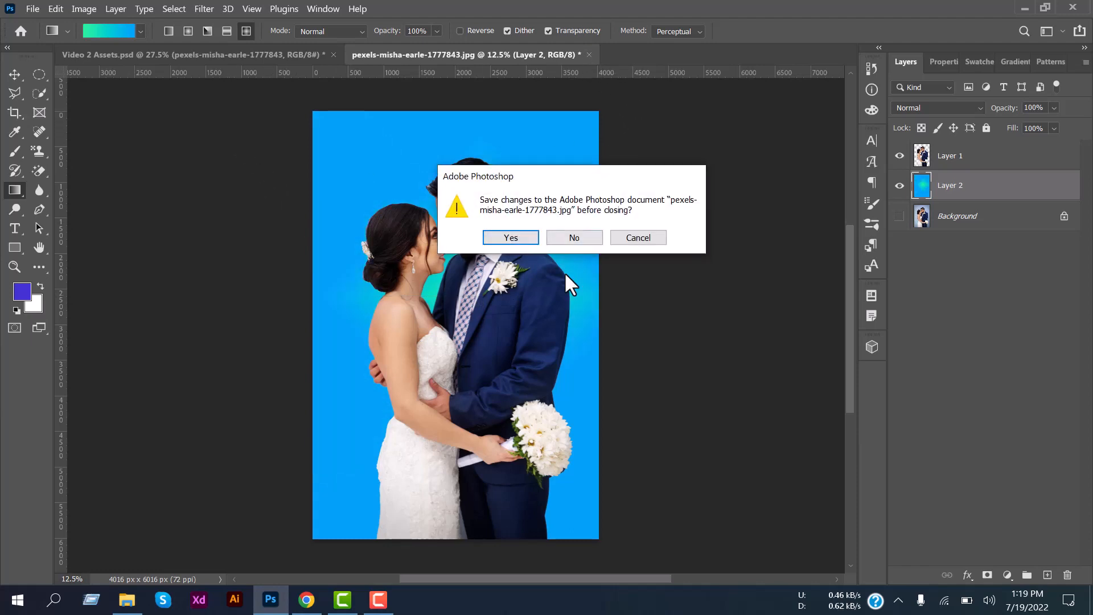
pyautogui.click(566, 243)
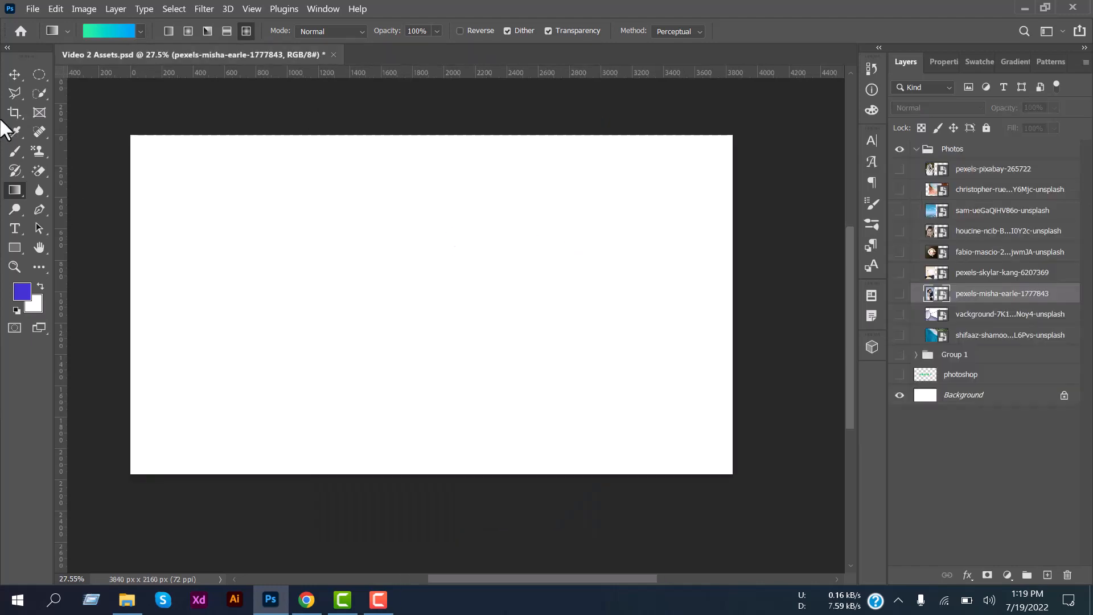
# Choose the Paint Bucket tool and open the coffee cup photo's smart object from the Photos group
pyautogui.click(12, 79)
pyautogui.moveTo(13, 192); pyautogui.dragTo(73, 204)
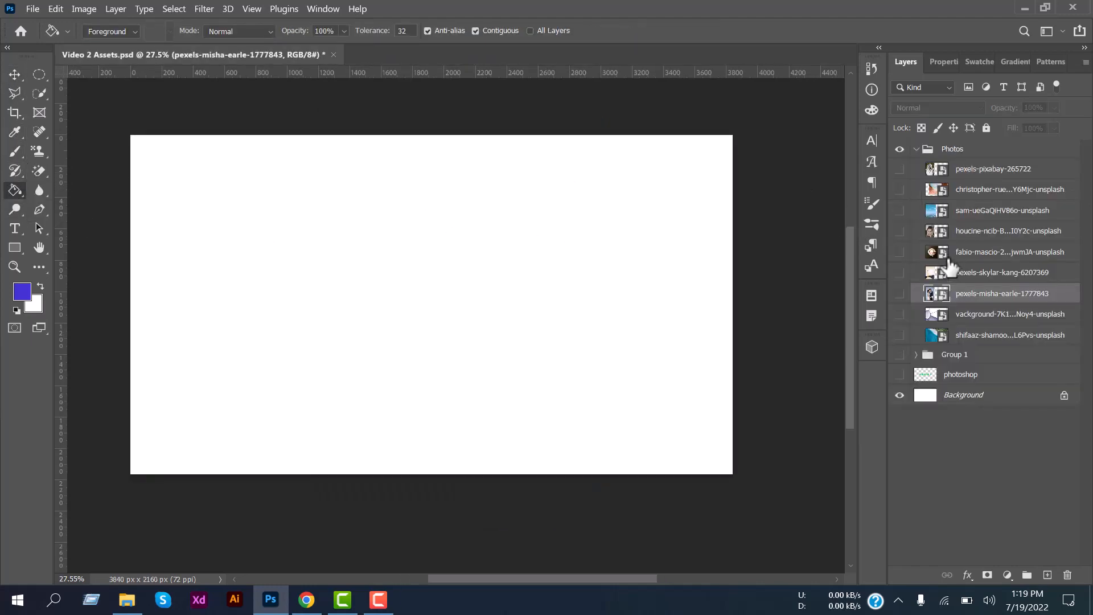
pyautogui.click(945, 261)
pyautogui.doubleClick(944, 256)
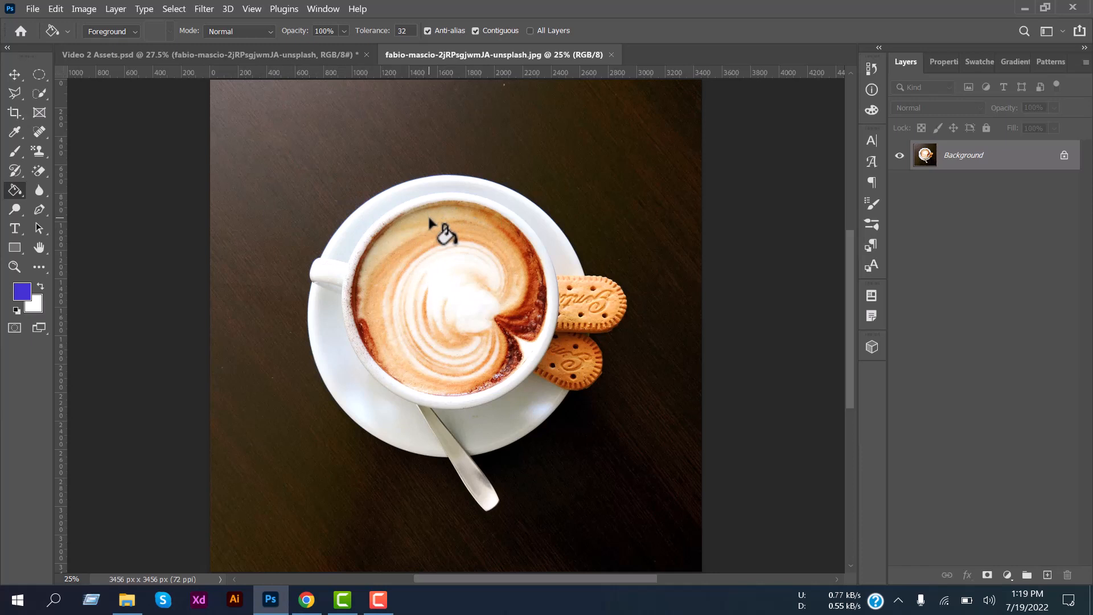
pyautogui.hotkey('ctrl', '-')
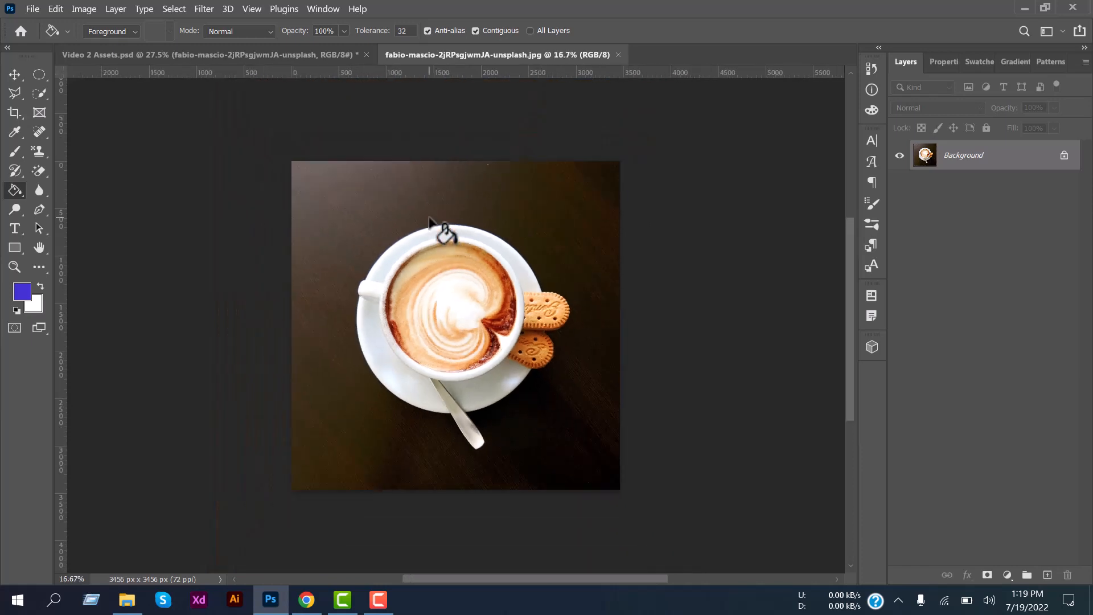
# Set the foreground colour to black (000000)
pyautogui.click(22, 291)
pyautogui.moveTo(756, 296); pyautogui.dragTo(728, 150)
pyautogui.moveTo(712, 270); pyautogui.dragTo(648, 387)
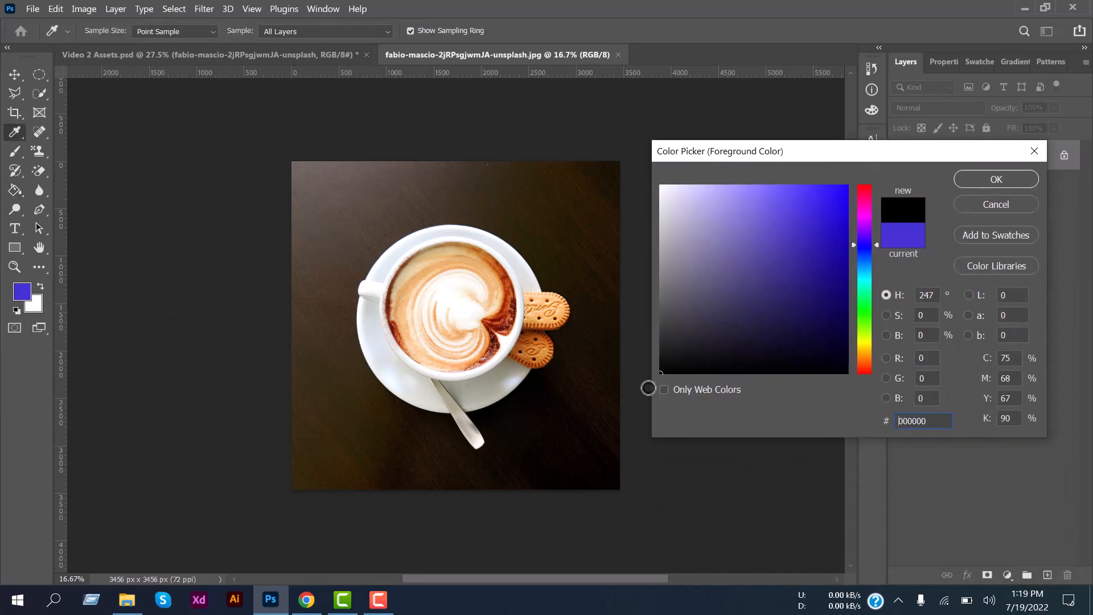
pyautogui.click(994, 179)
# Fill the dark tabletop around the coffee cup with black using the Paint Bucket tool, including remaining patches near the upper edge
pyautogui.press('g')
pyautogui.click(383, 200)
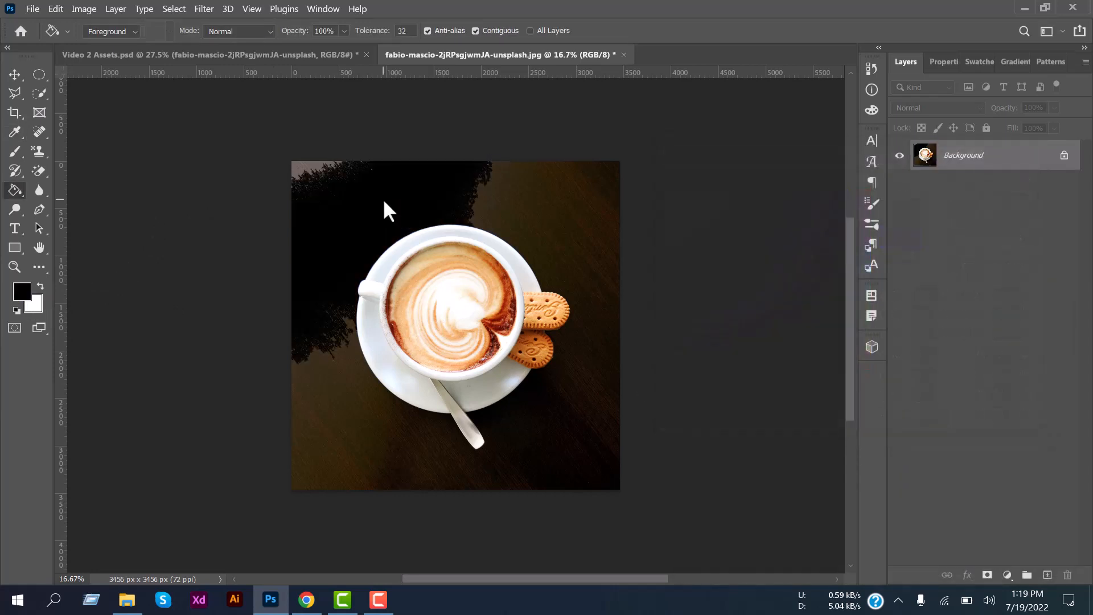
pyautogui.click(524, 211)
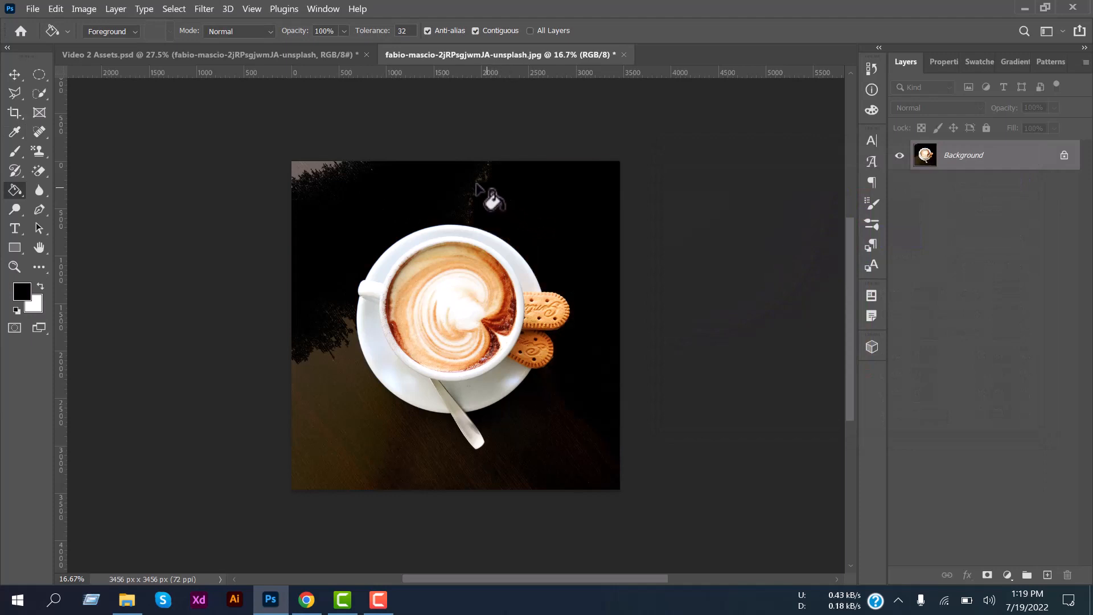
pyautogui.click(300, 183)
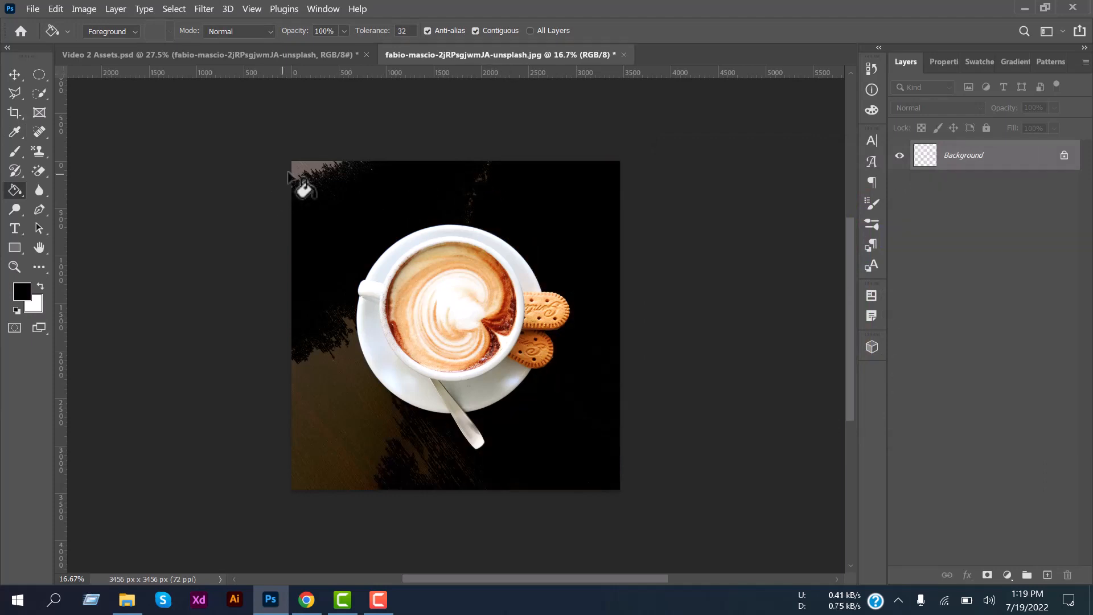
pyautogui.click(367, 446)
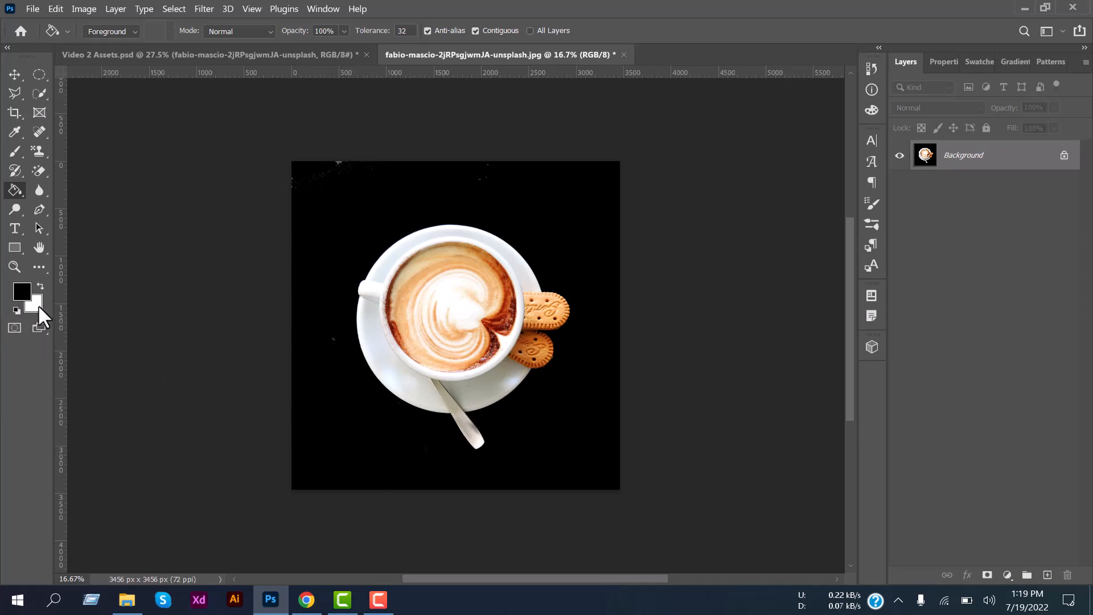
pyautogui.rightClick(11, 186)
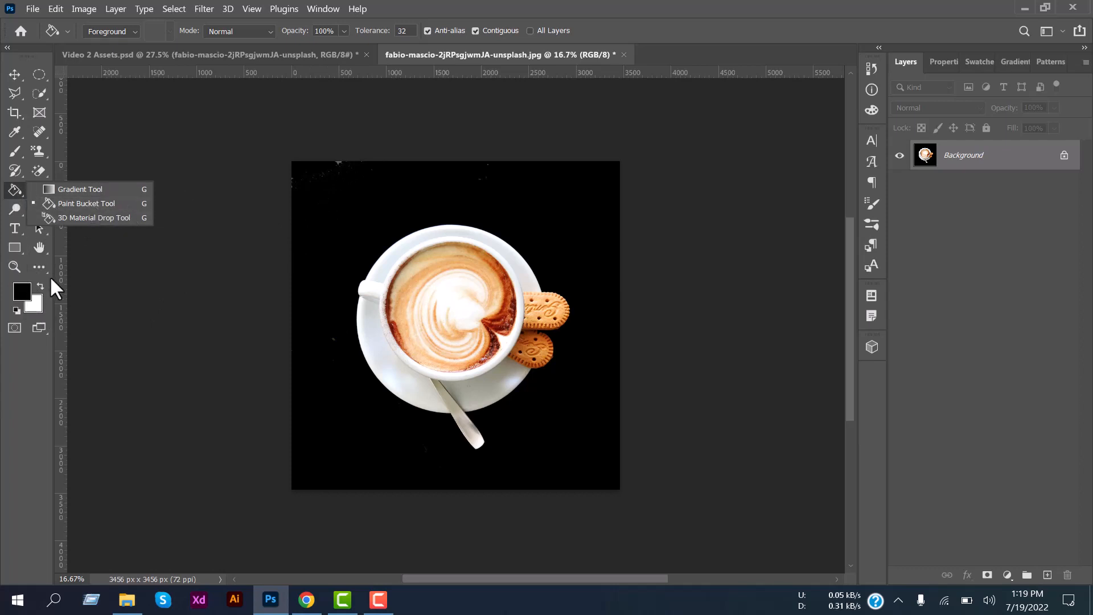
pyautogui.click(356, 196)
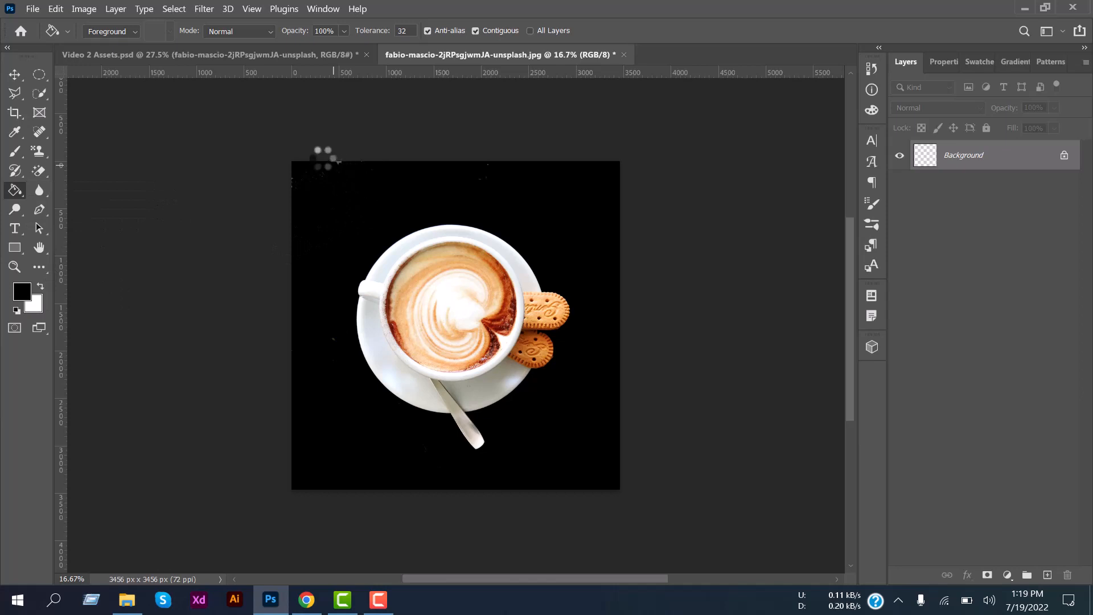
# Switch to the Move tool, close the coffee cup document without saving, and return to the Paint Bucket tool
pyautogui.rightClick(12, 186)
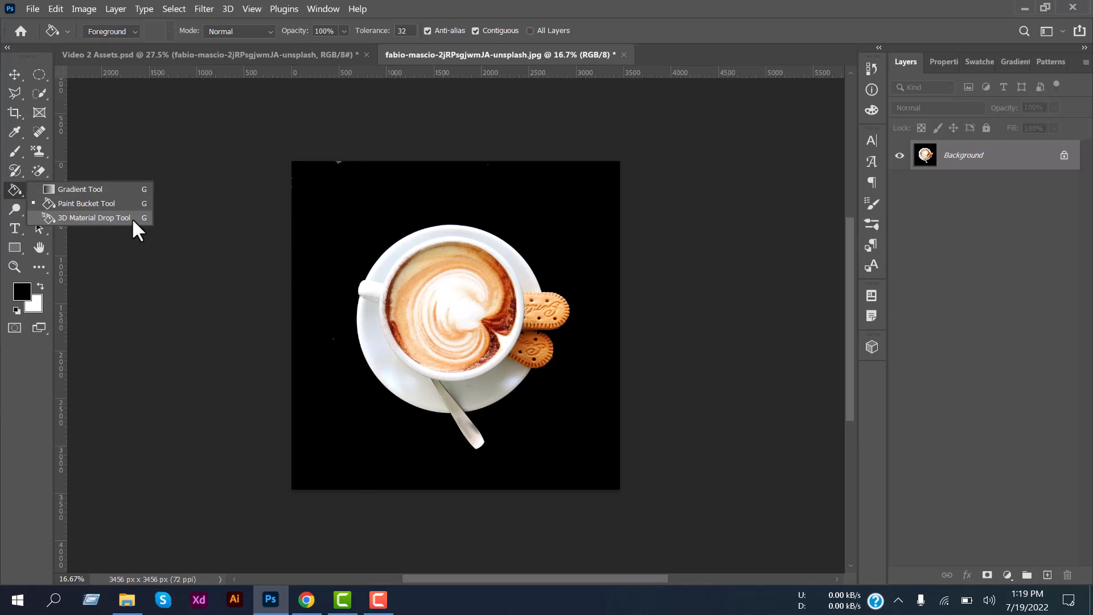
pyautogui.click(10, 81)
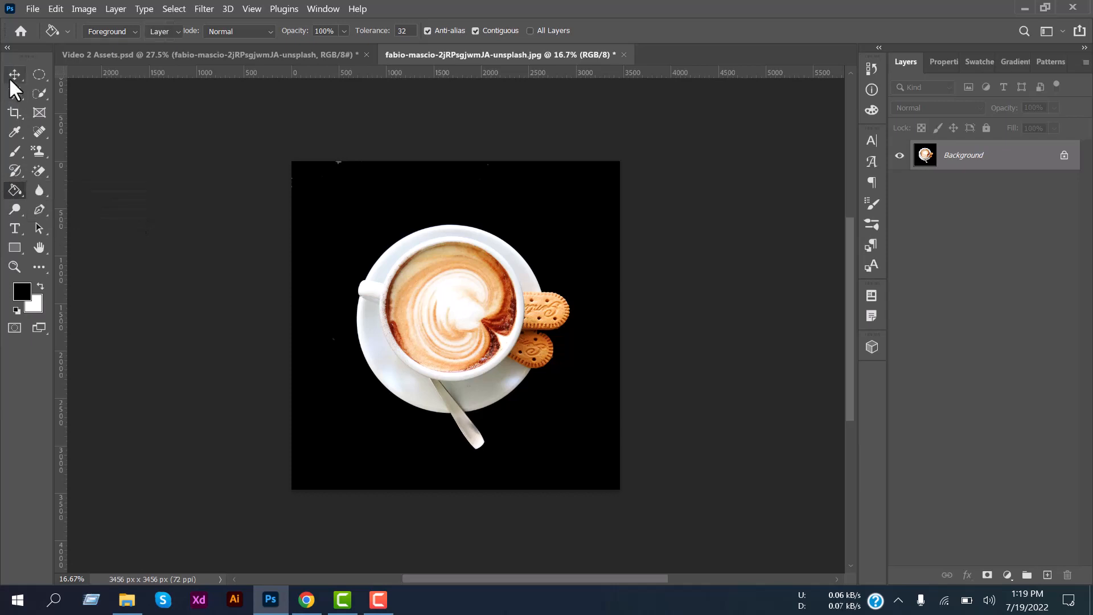
pyautogui.click(624, 55)
pyautogui.click(567, 238)
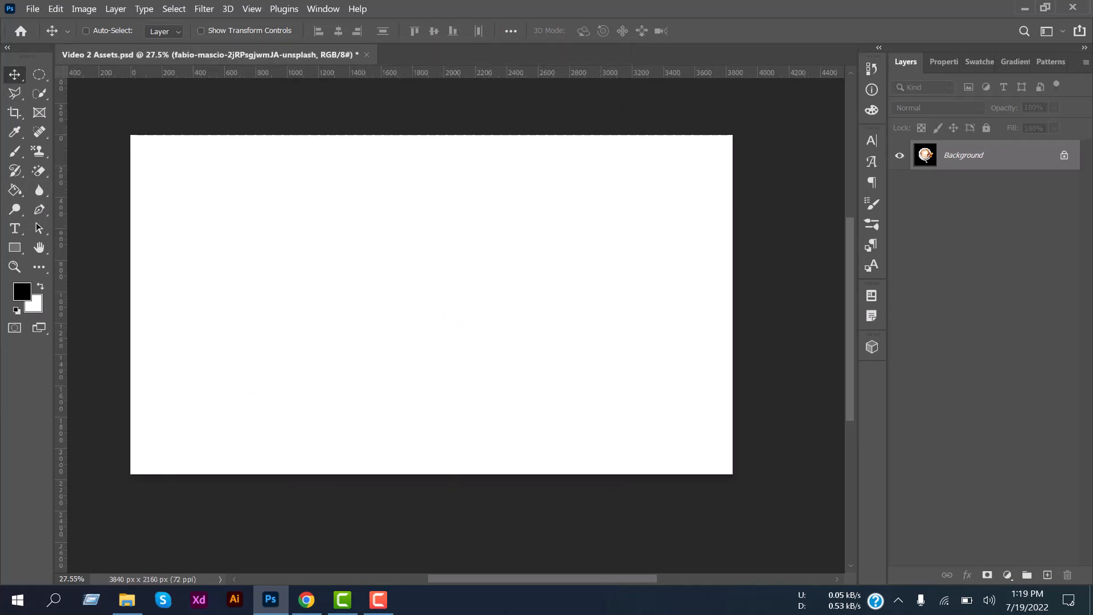
pyautogui.click(18, 192)
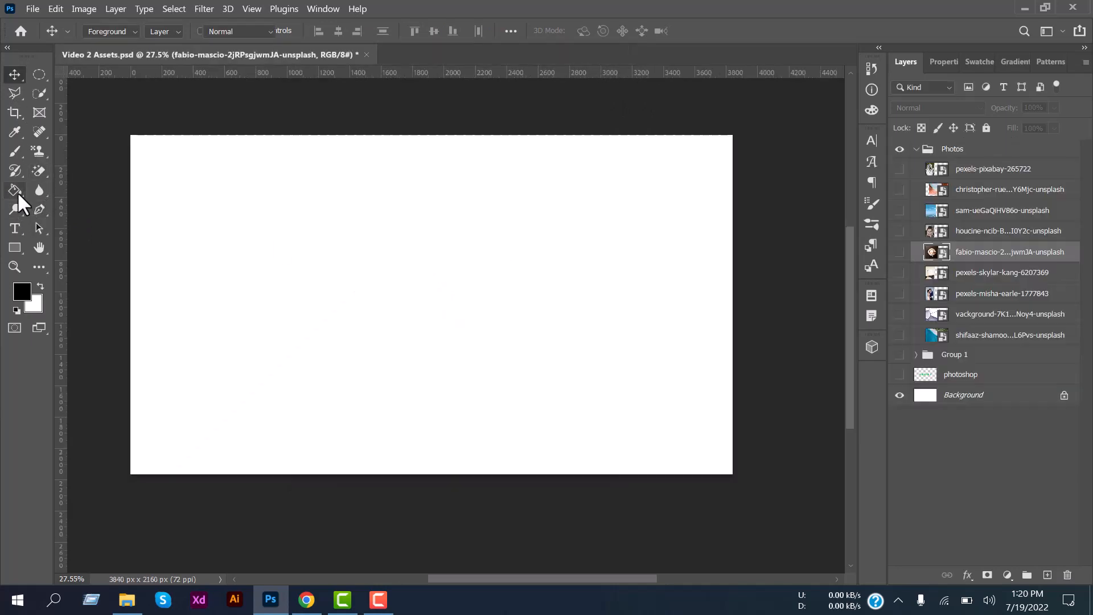
pyautogui.rightClick(17, 193)
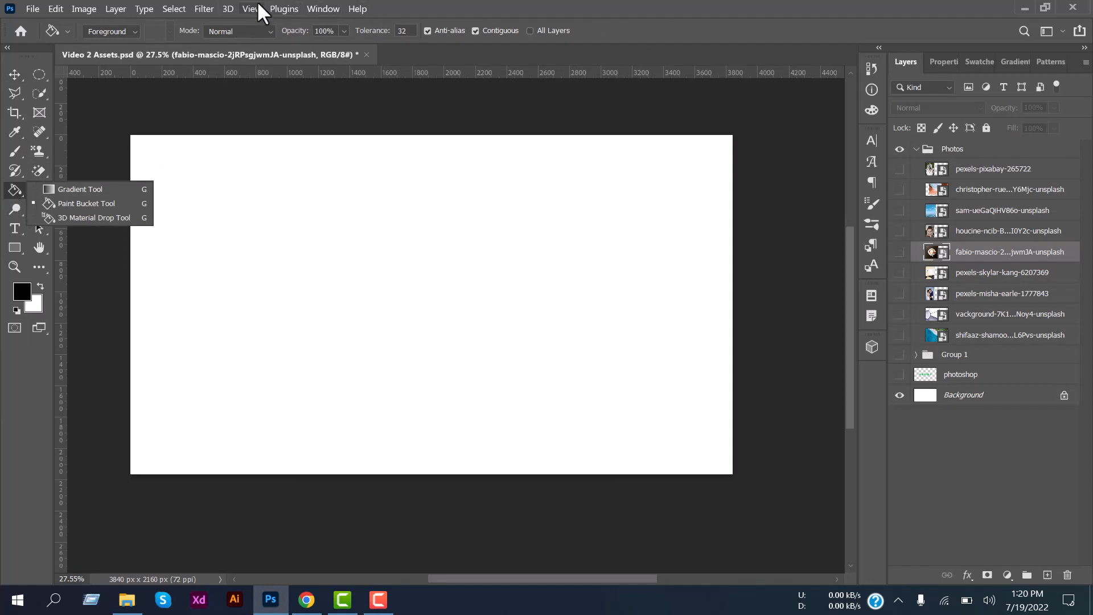
pyautogui.click(227, 8)
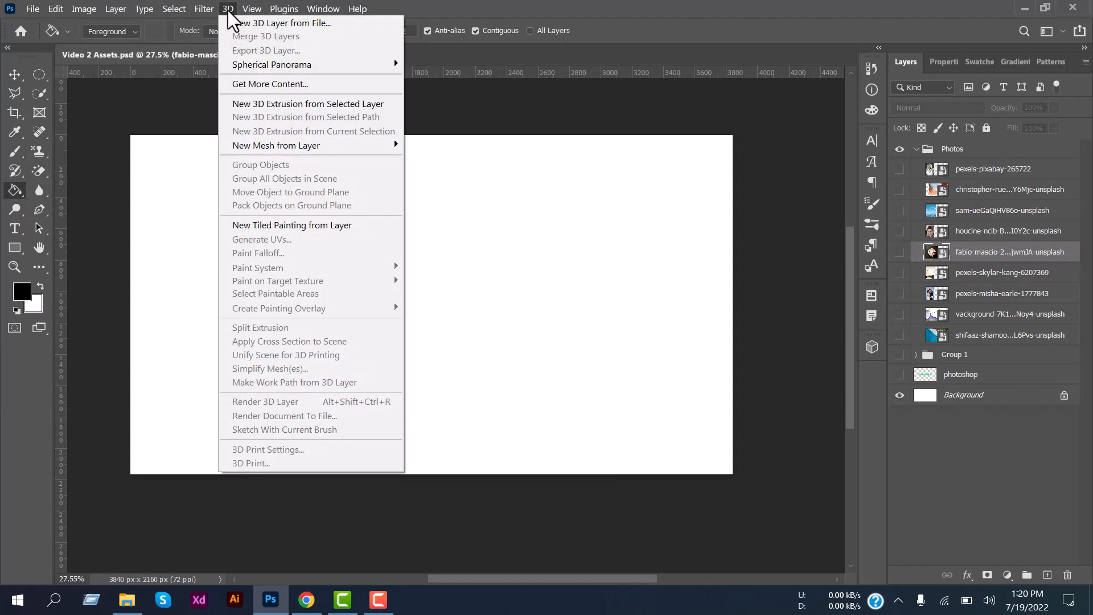
pyautogui.click(226, 9)
pyautogui.click(7, 75)
pyautogui.click(9, 72)
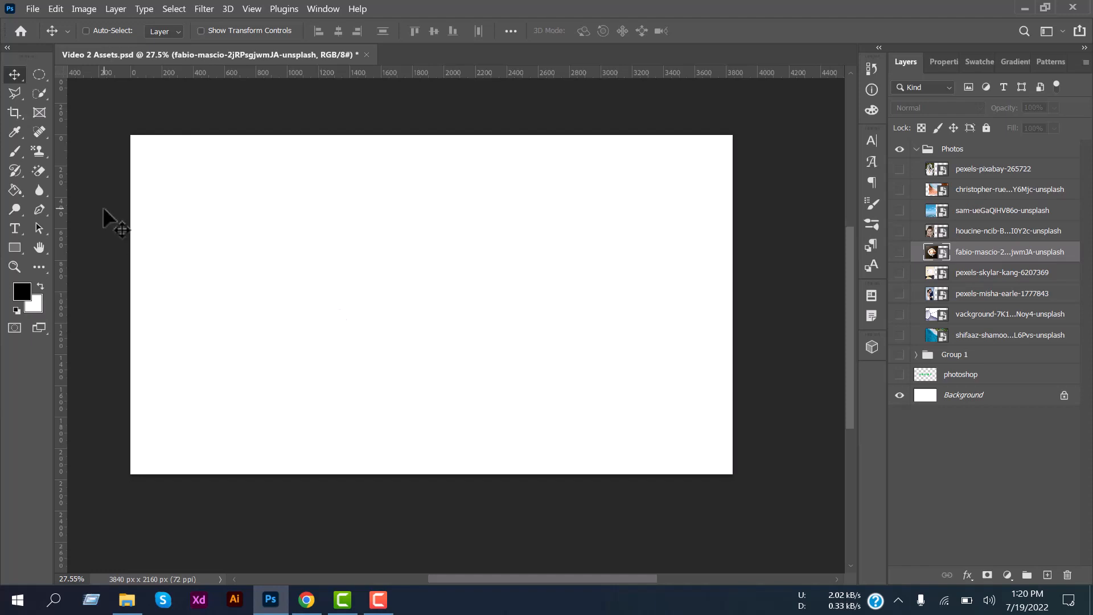
pyautogui.click(34, 197)
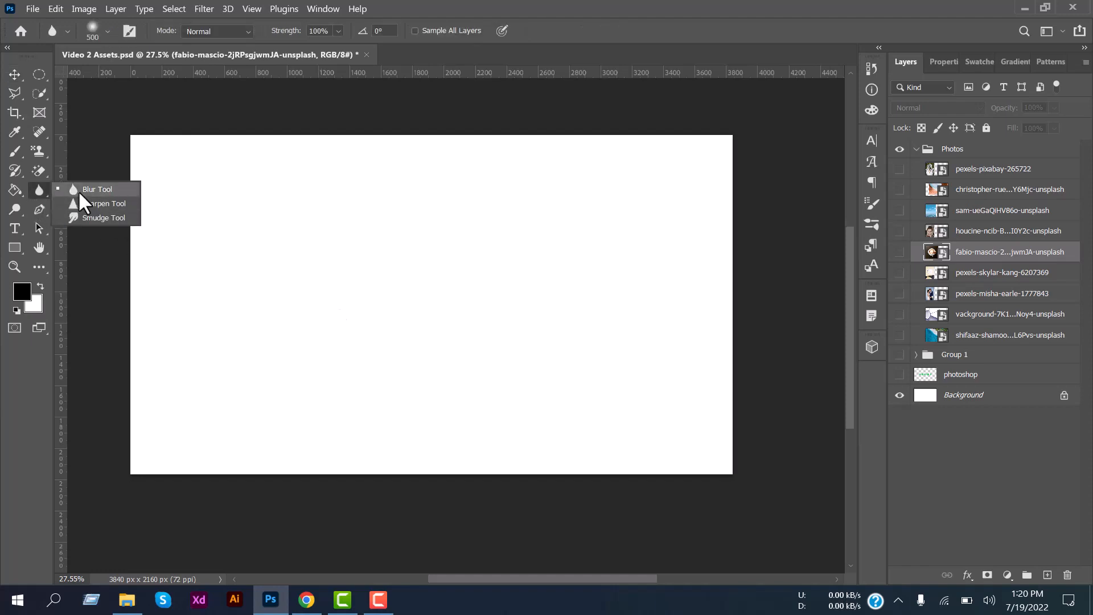
pyautogui.click(14, 75)
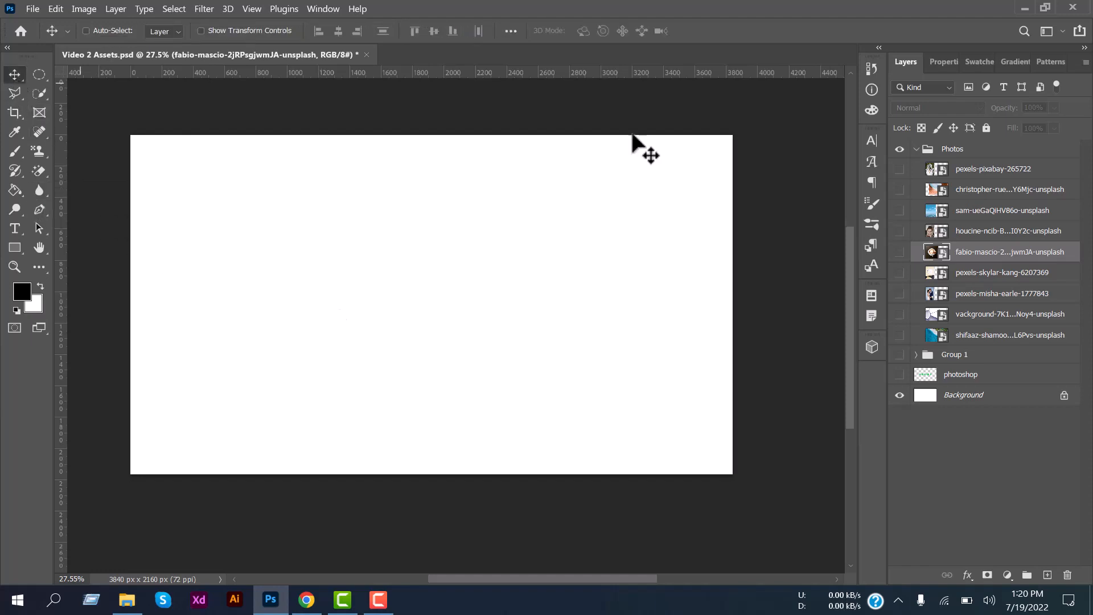
# Open the aerial beach photo's smart object from the Photos group, focusing on the palm trees
pyautogui.doubleClick(939, 337)
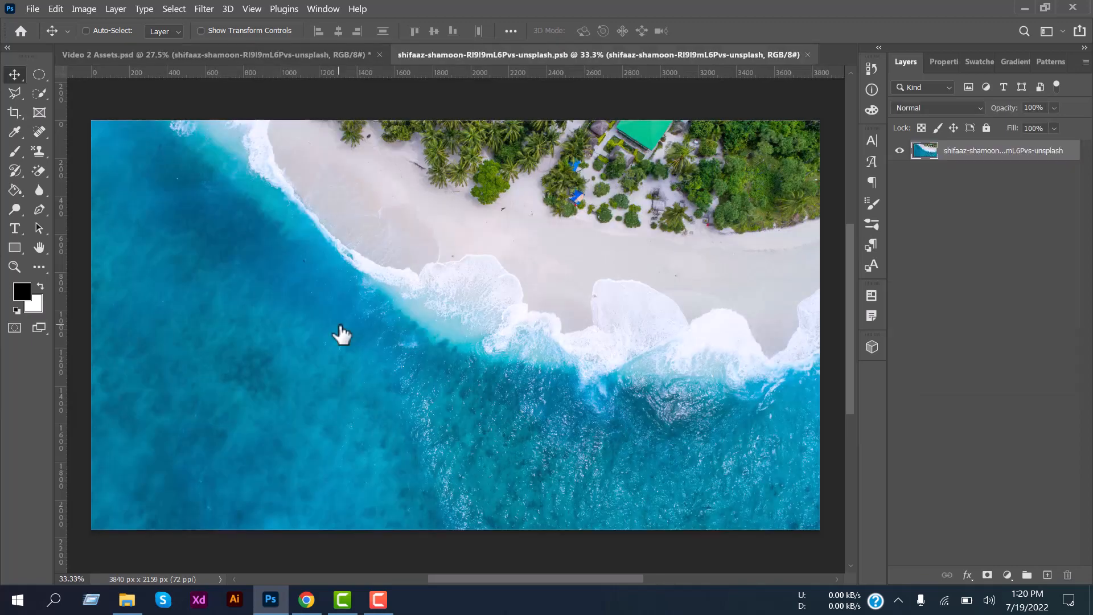
pyautogui.scroll(6, 471, 137)
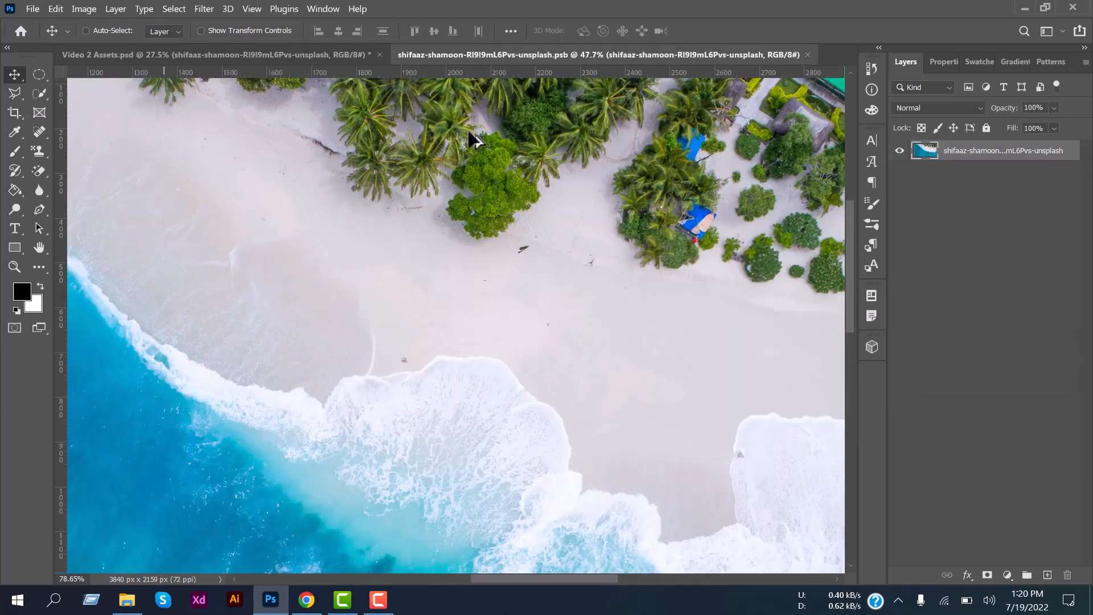
pyautogui.scroll(3, 468, 152)
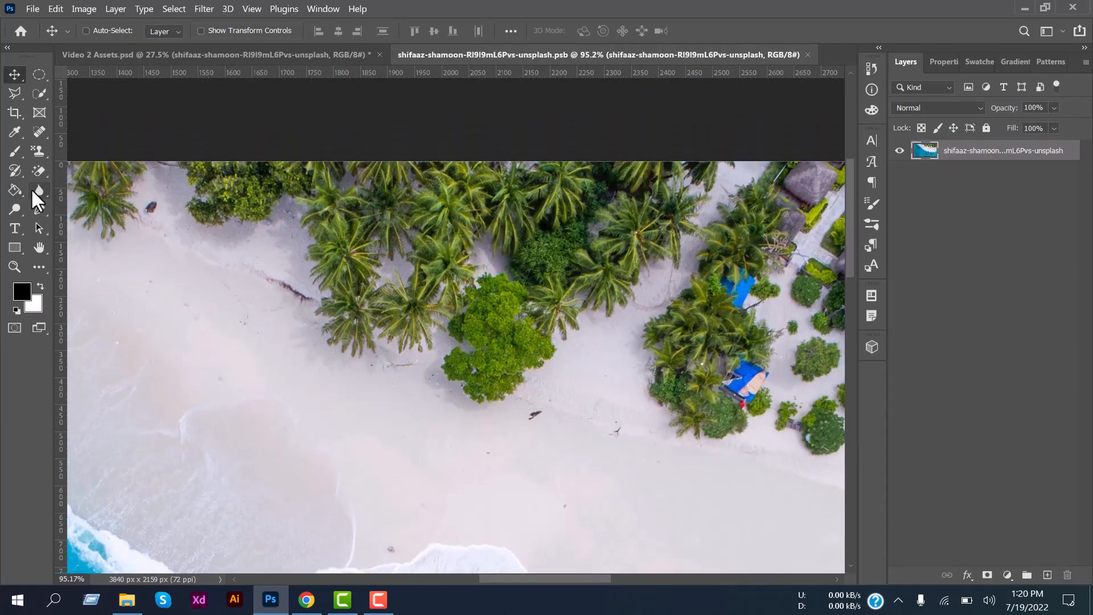
# Blur the palm trees and nearby sand along the upper shore with the Blur tool, using a 500 px brush at 100% strength
pyautogui.click(39, 190)
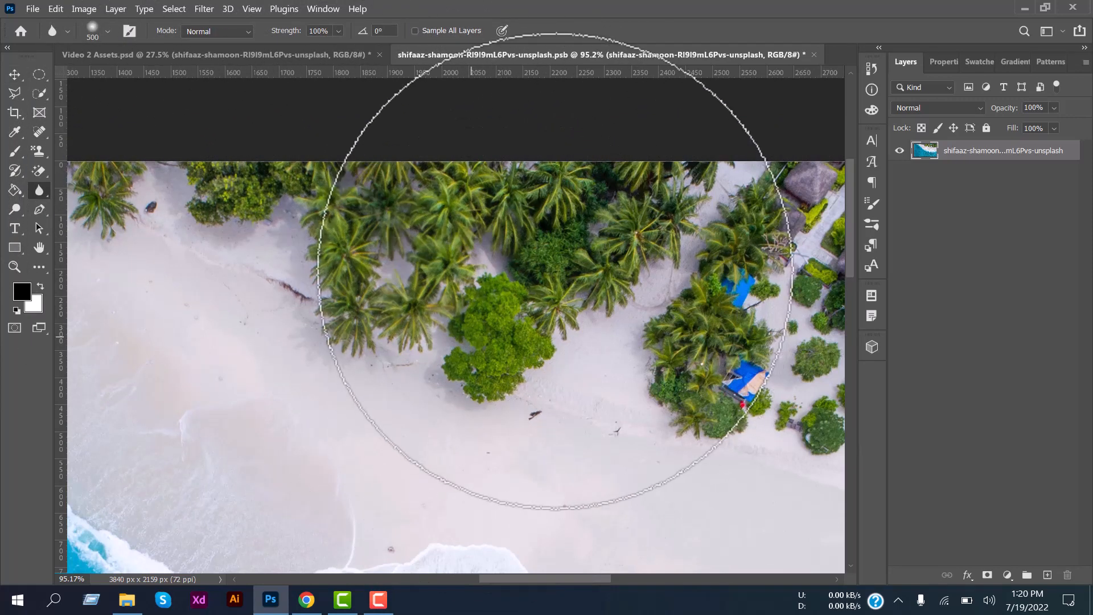
pyautogui.moveTo(668, 288)
pyautogui.mouseDown()
pyautogui.moveTo(315, 215)
pyautogui.moveTo(549, 198)
pyautogui.moveTo(419, 286)
pyautogui.moveTo(215, 196)
pyautogui.moveTo(276, 281)
pyautogui.mouseUp()
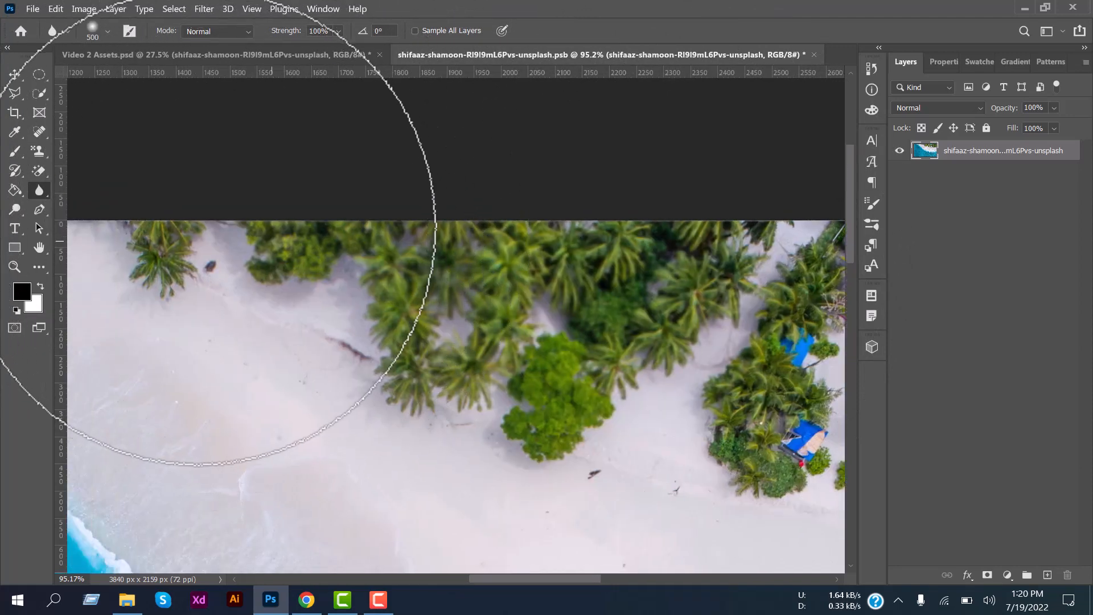
pyautogui.hscroll(5, 427, 335)
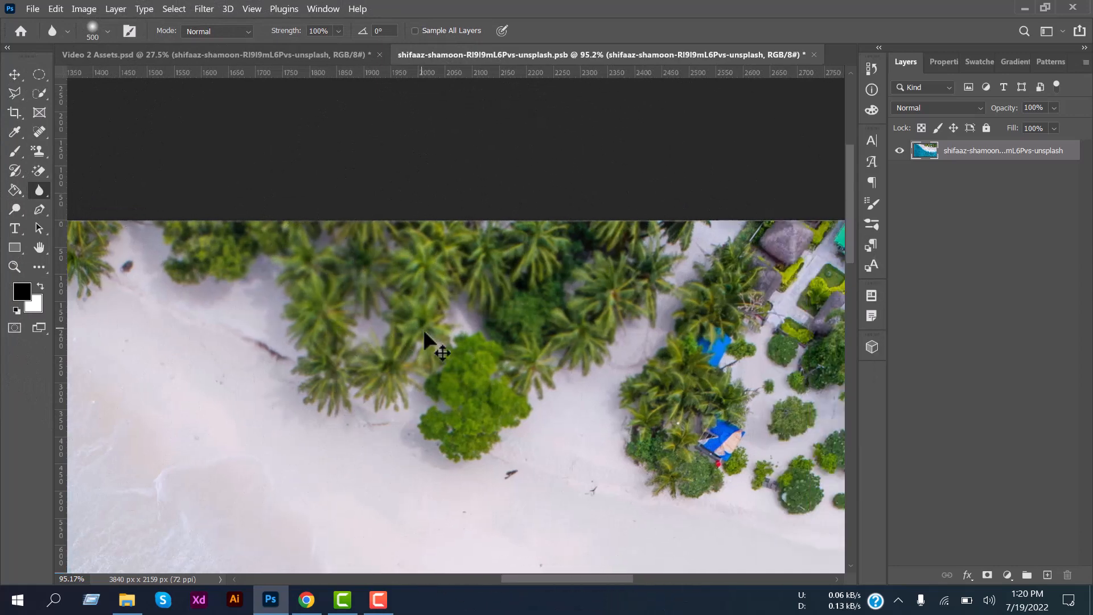
pyautogui.scroll(-1, 460, 341)
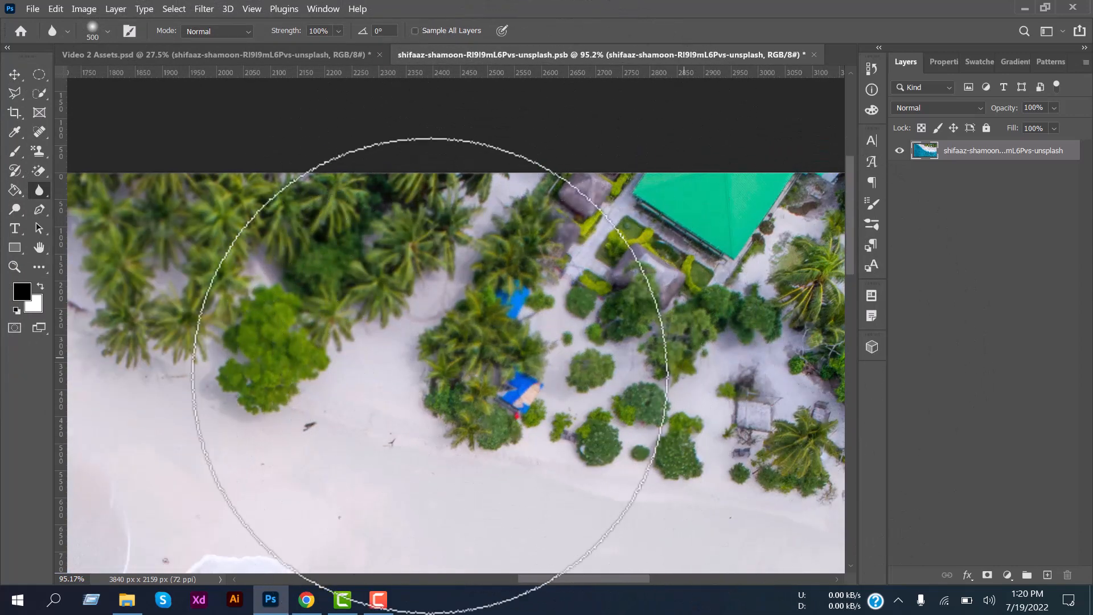
pyautogui.scroll(-3, 442, 250)
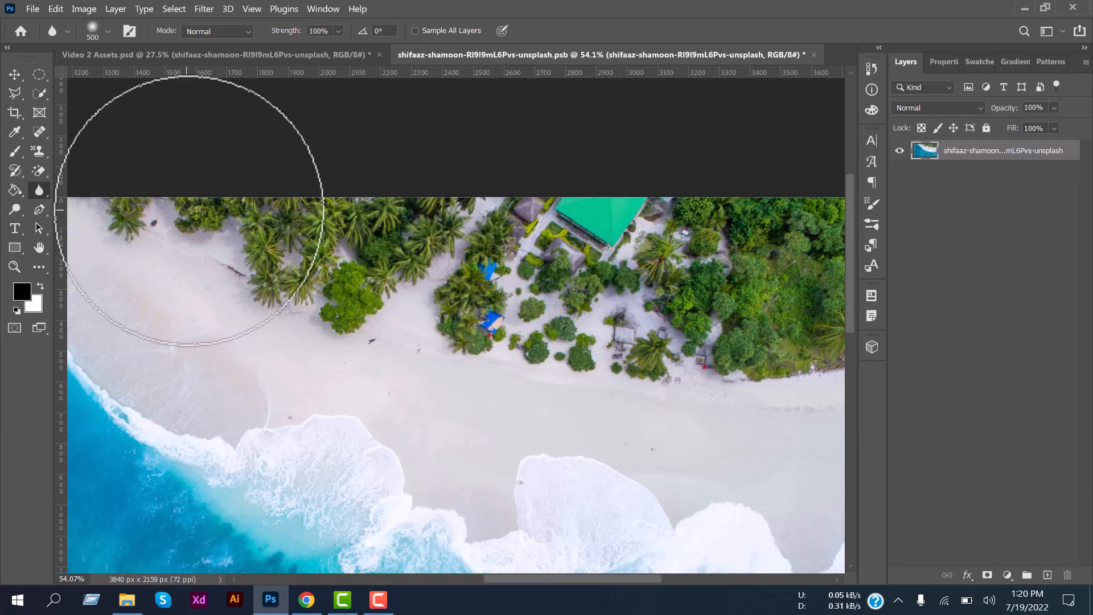
# Sharpen the palm cluster beside the blue-roofed huts with the Sharpen tool, using a 125 px brush at 50% strength
pyautogui.scroll(5, 198, 205)
pyautogui.rightClick(39, 191)
pyautogui.click(100, 203)
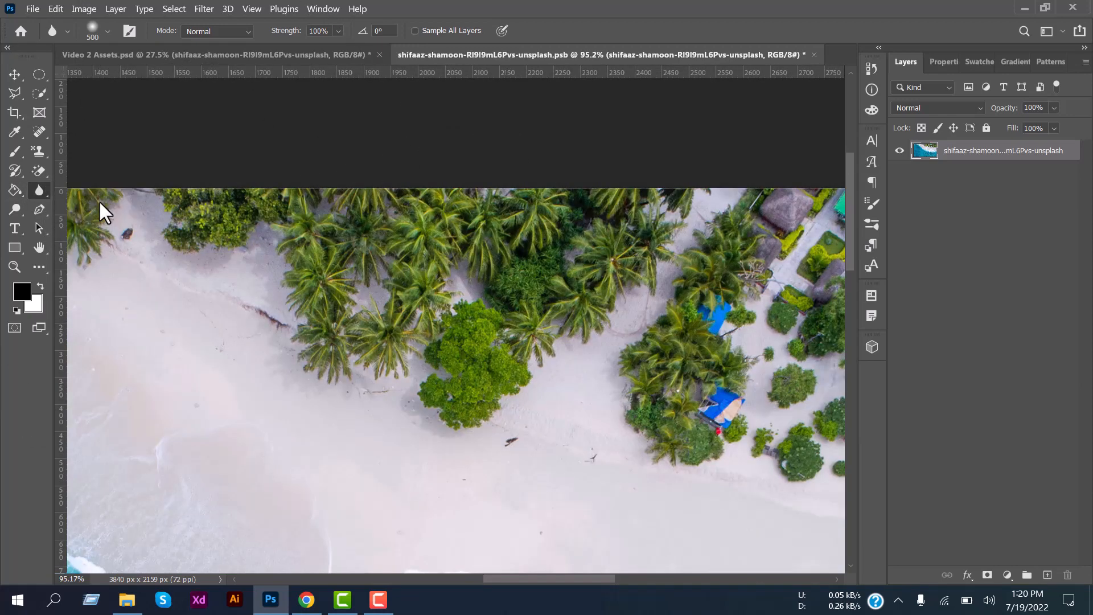
pyautogui.scroll(-2, 491, 343)
pyautogui.hscroll(6, 498, 358)
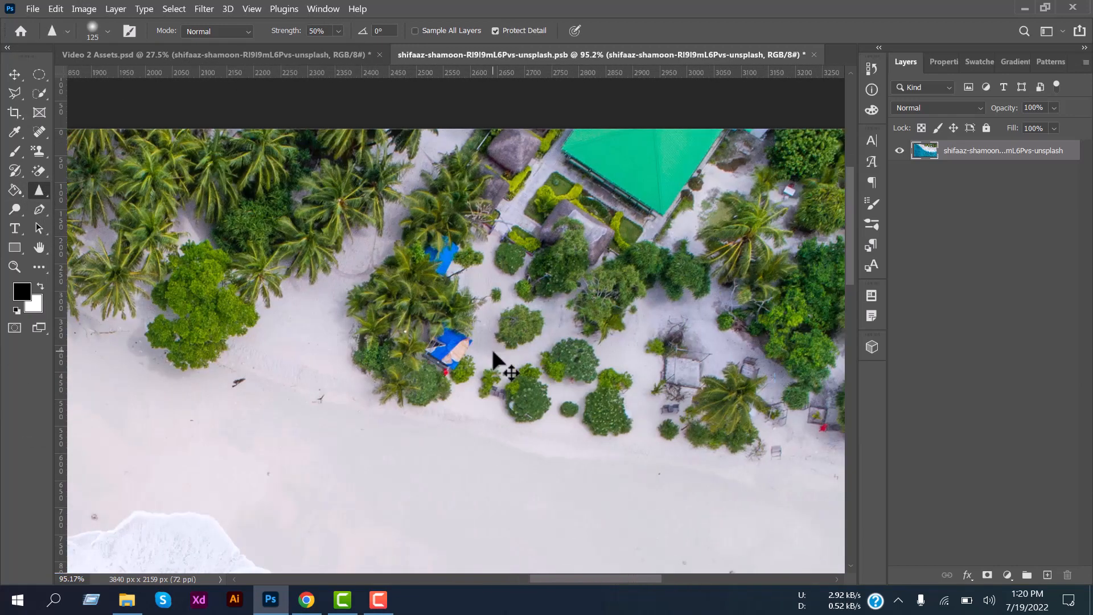
pyautogui.scroll(-3, 494, 365)
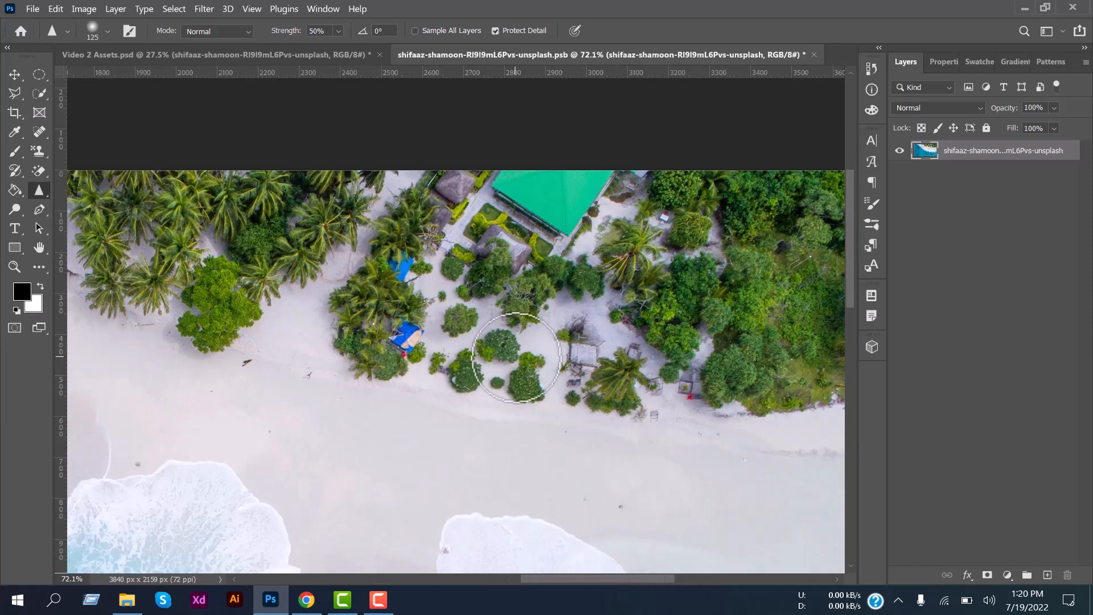
pyautogui.scroll(-5, 527, 369)
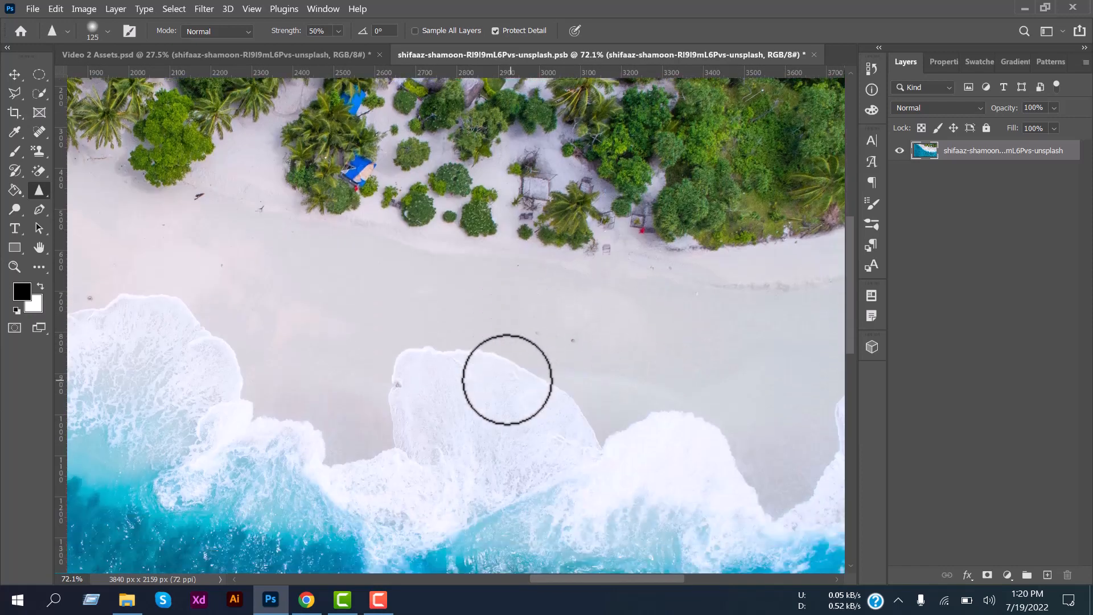
pyautogui.scroll(10, 129, 190)
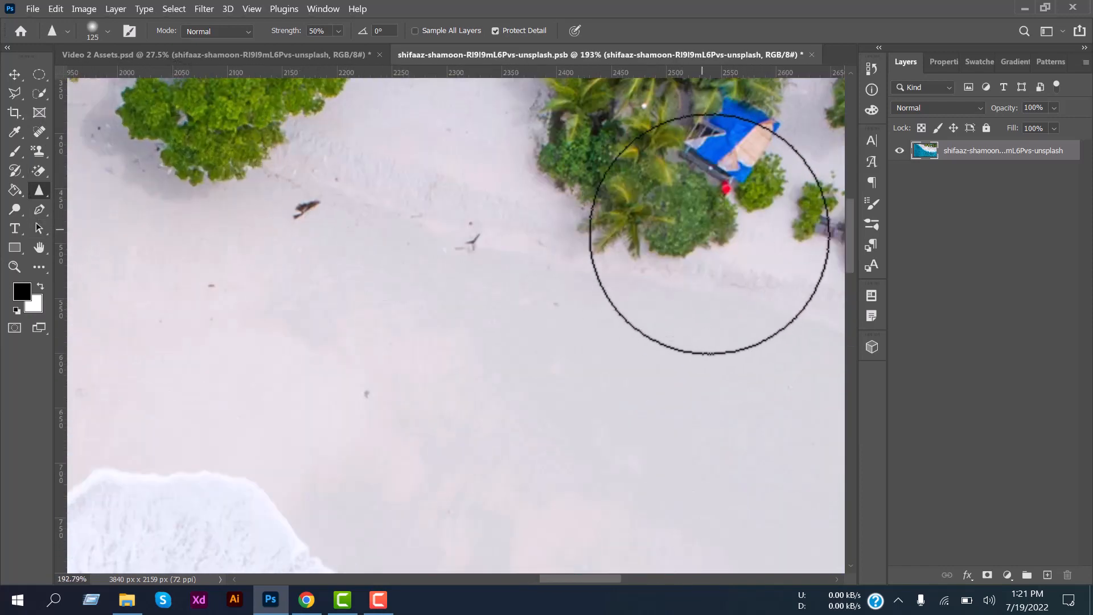
pyautogui.scroll(5, 697, 262)
pyautogui.hscroll(2, 639, 288)
pyautogui.scroll(1, 689, 344)
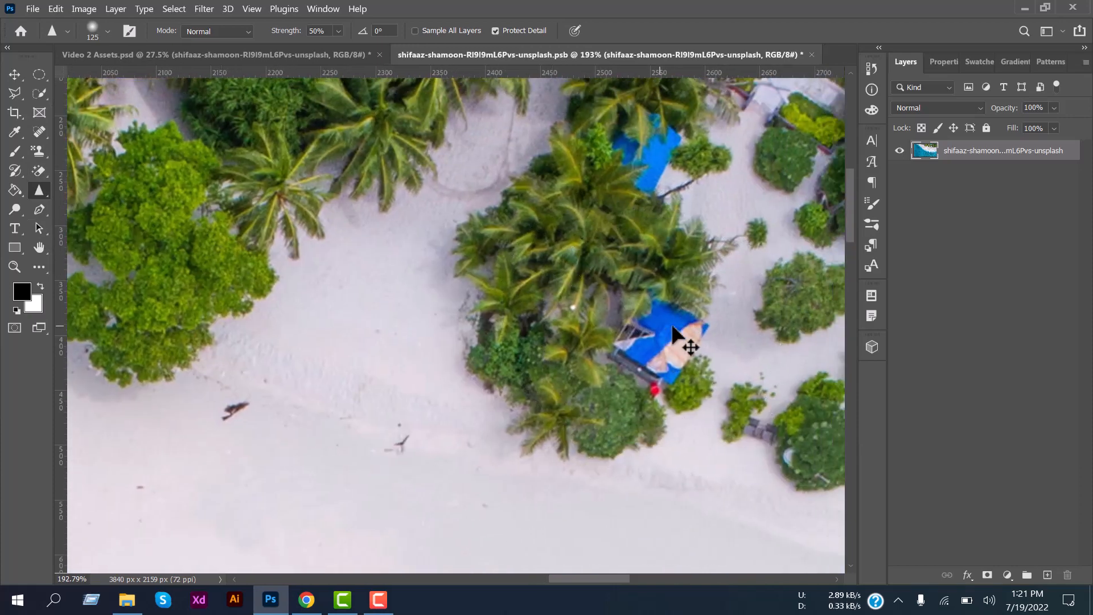
pyautogui.hscroll(2, 675, 335)
pyautogui.hscroll(2, 575, 390)
pyautogui.scroll(1, 542, 415)
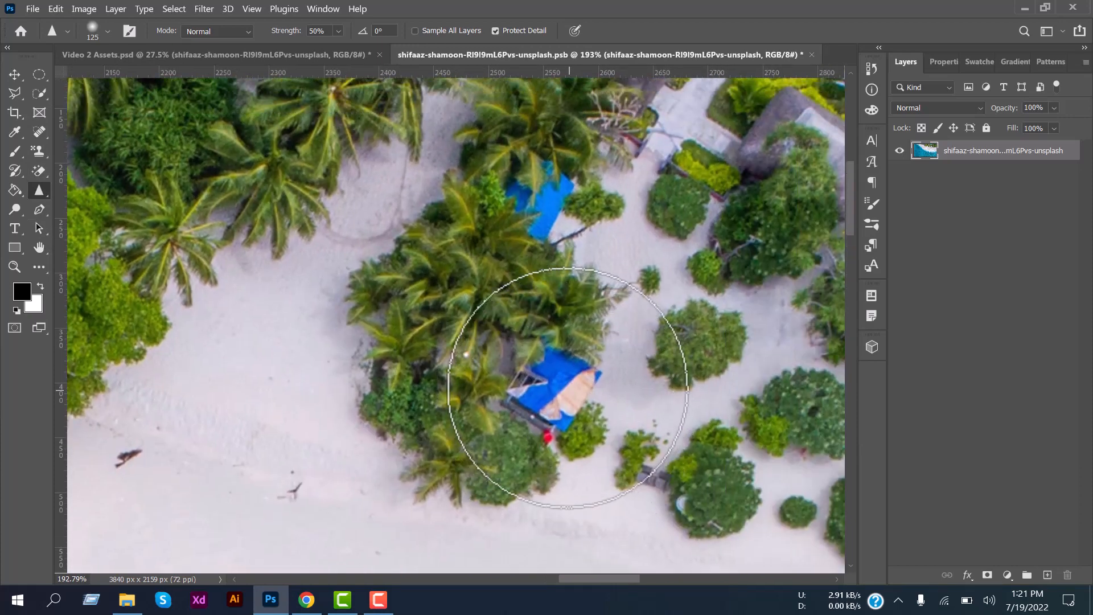
pyautogui.moveTo(452, 303)
pyautogui.mouseDown()
pyautogui.moveTo(460, 263)
pyautogui.moveTo(441, 252)
pyautogui.moveTo(487, 302)
pyautogui.moveTo(438, 247)
pyautogui.moveTo(410, 244)
pyautogui.moveTo(549, 318)
pyautogui.moveTo(469, 269)
pyautogui.moveTo(416, 384)
pyautogui.moveTo(452, 217)
pyautogui.moveTo(403, 296)
pyautogui.moveTo(566, 470)
pyautogui.moveTo(567, 392)
pyautogui.moveTo(461, 208)
pyautogui.moveTo(420, 491)
pyautogui.moveTo(415, 403)
pyautogui.mouseUp()
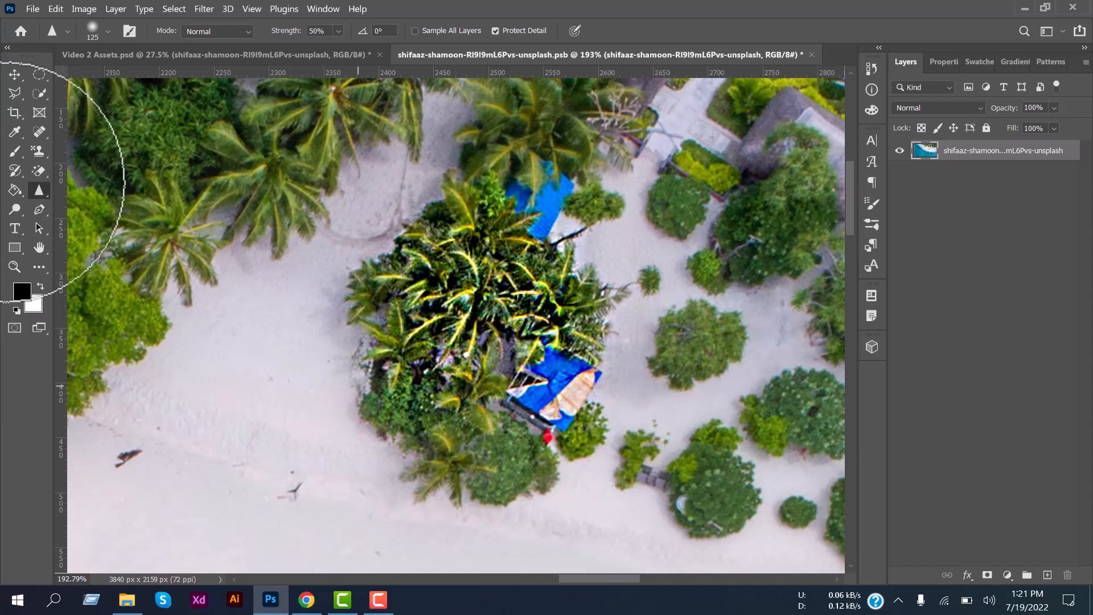
# Undo the last sharpening strokes on the palm cluster
pyautogui.scroll(-4, 473, 357)
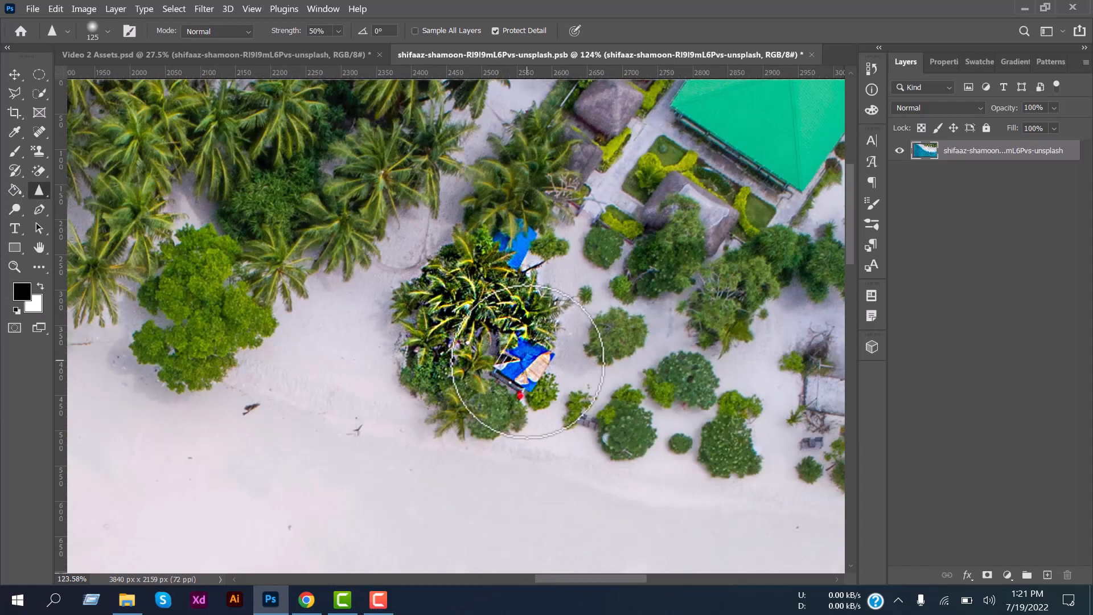
pyautogui.hotkey('ctrl', 'z')
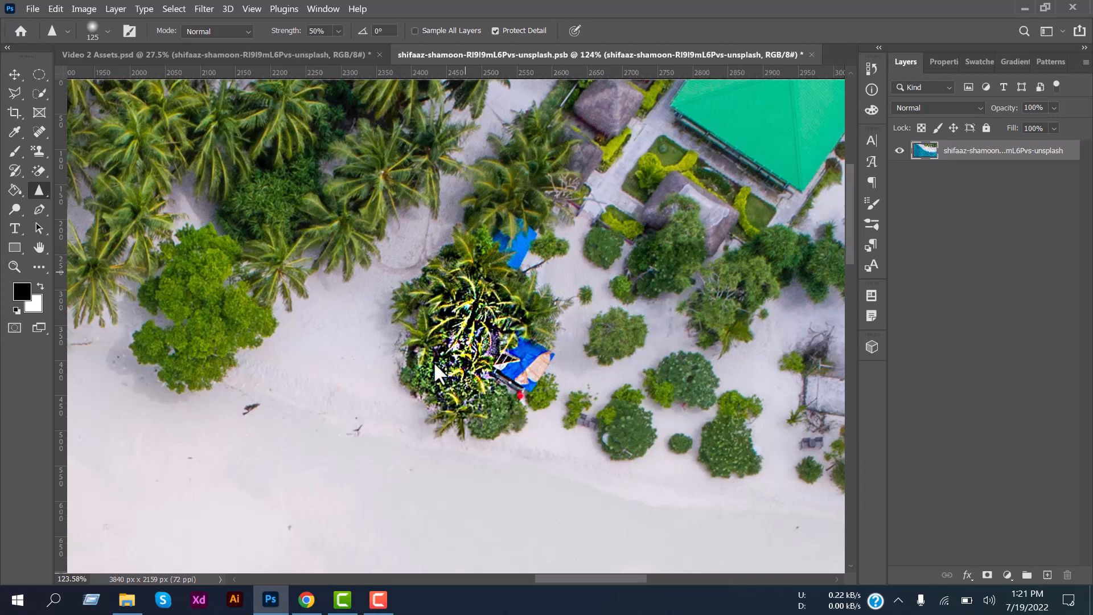
pyautogui.hotkey('ctrl', 'z')
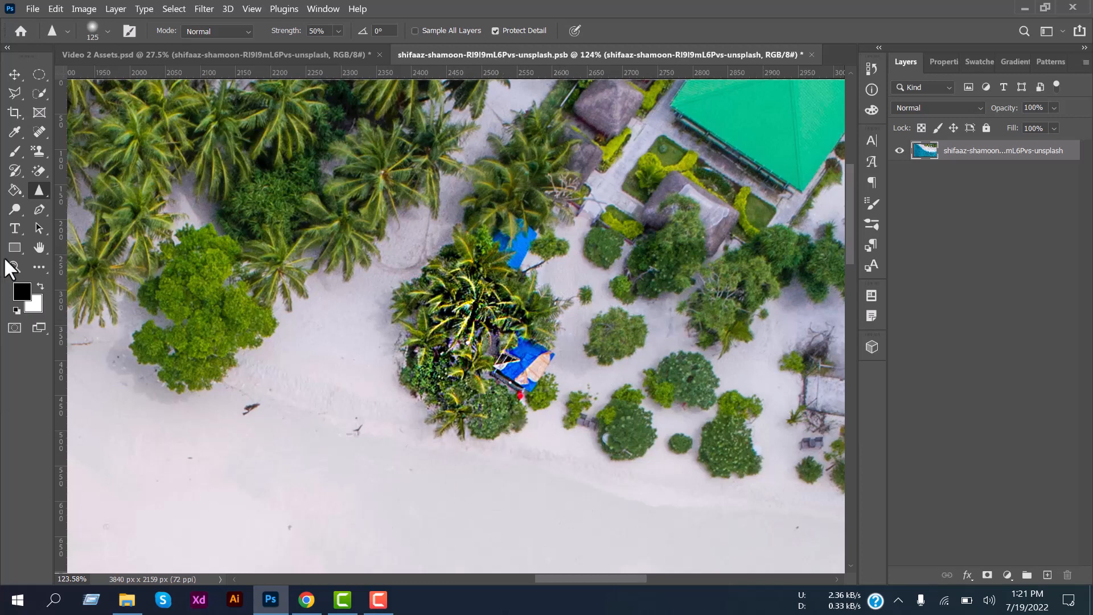
# Smear a patch of water below the surf with the Smudge tool, using a 100 px brush at 50% strength
pyautogui.rightClick(39, 189)
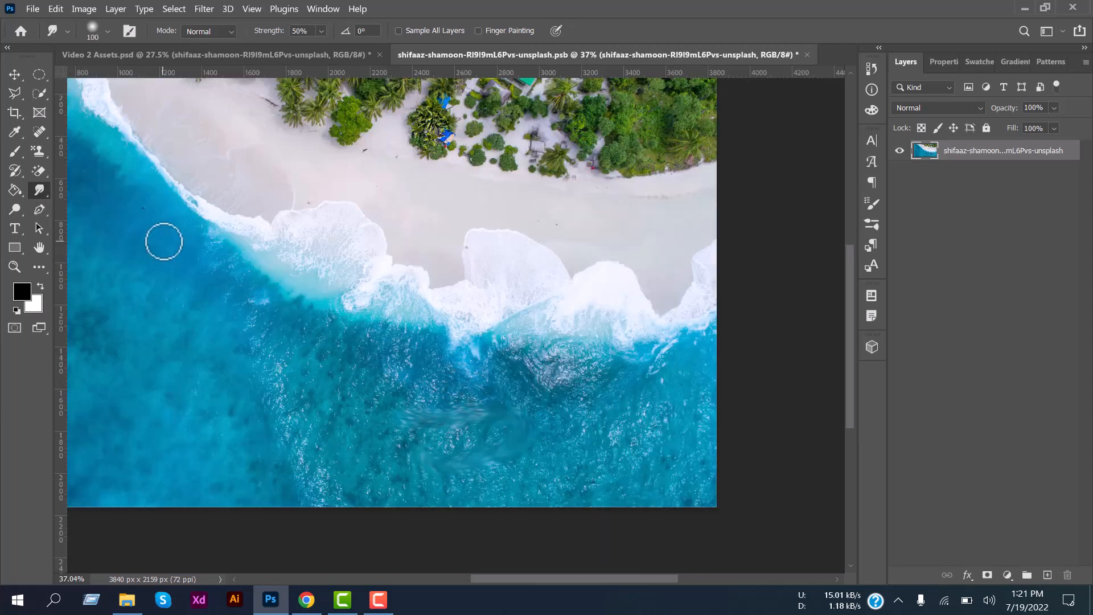
pyautogui.rightClick(40, 192)
pyautogui.click(78, 215)
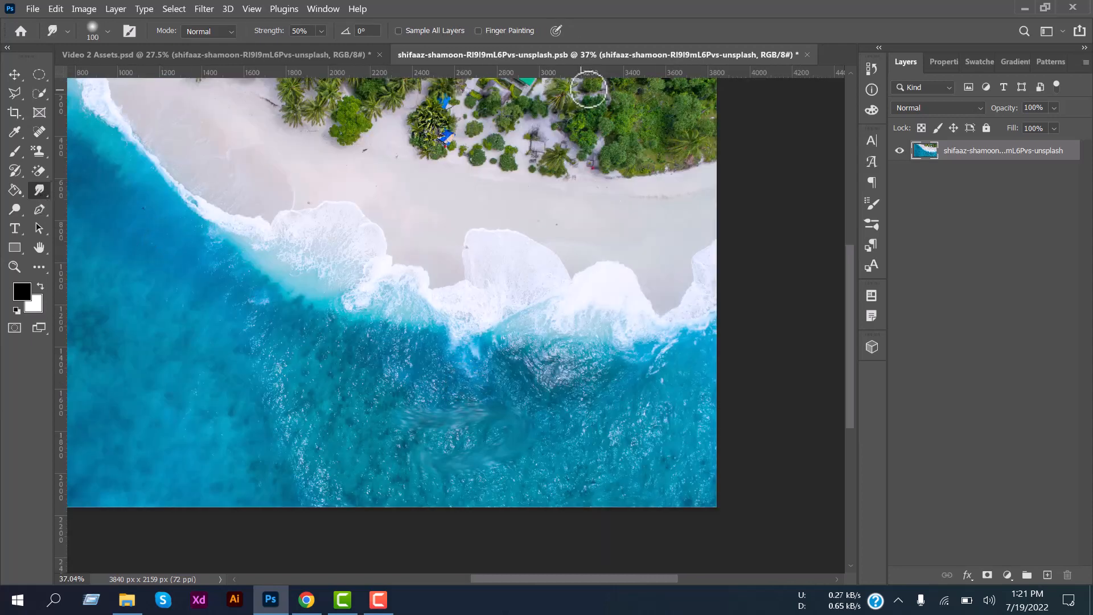
# Close the beach photo without saving changes and switch to the Move tool
pyautogui.click(807, 54)
pyautogui.click(570, 237)
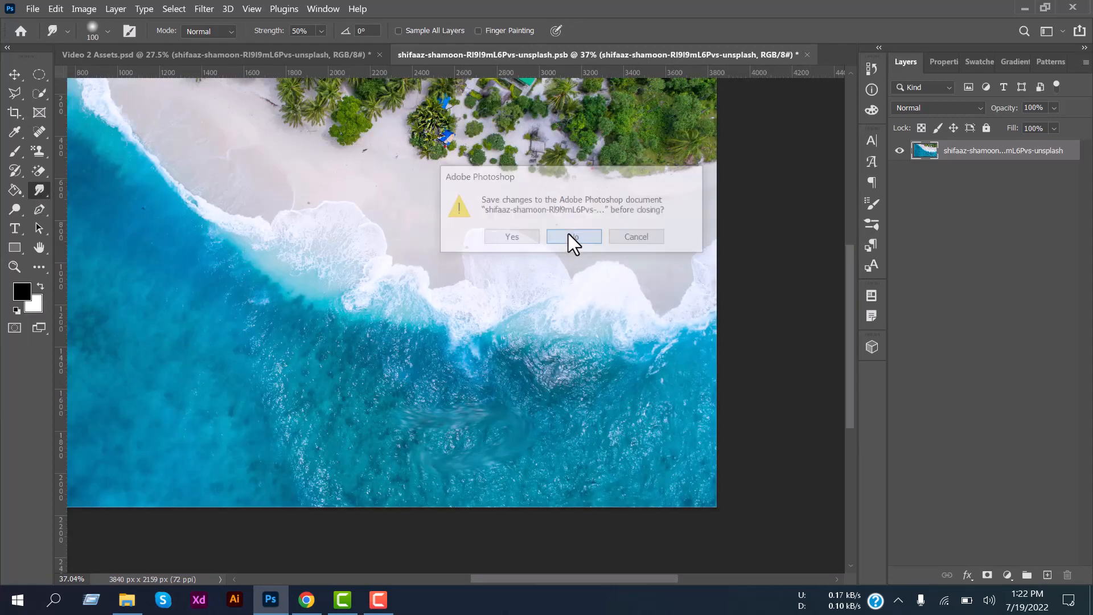
pyautogui.click(14, 75)
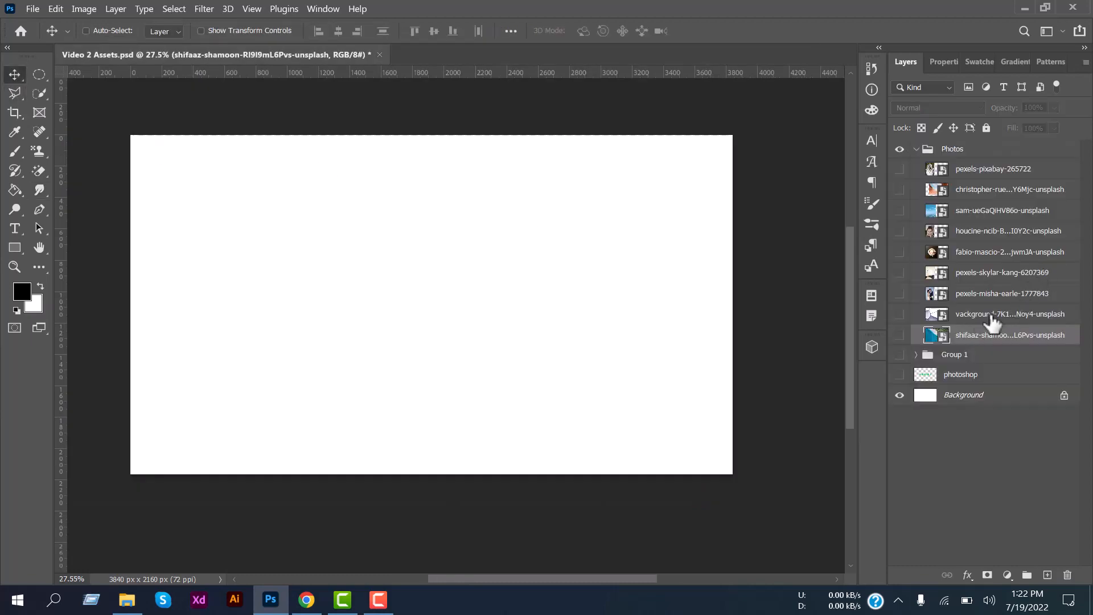
# Open the sea and sky photo's smart object from the Photos group, focusing on the water below the horizon
pyautogui.click(943, 216)
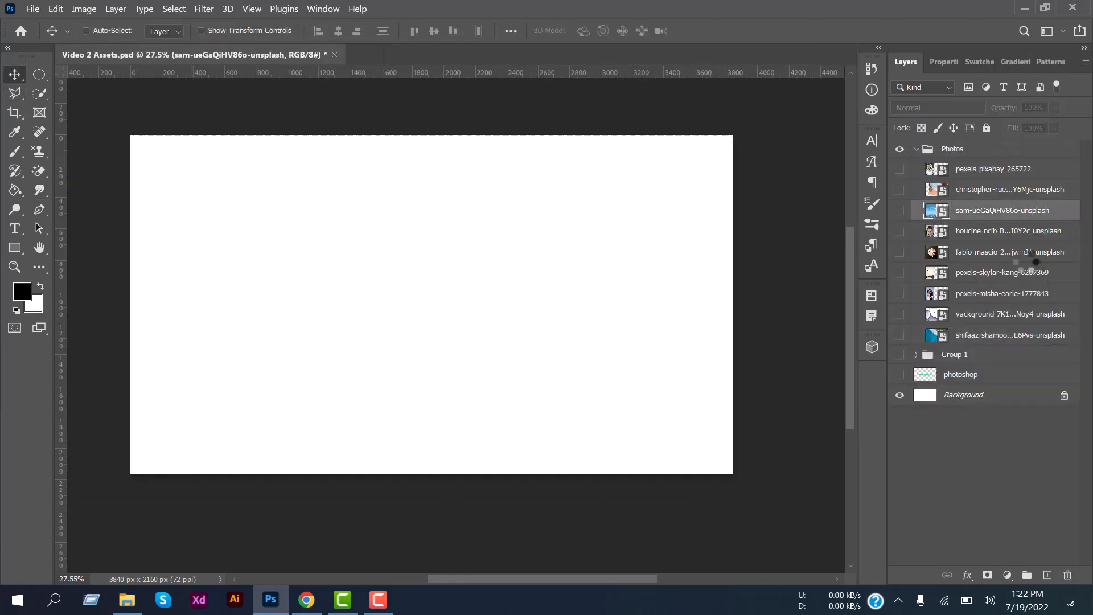
pyautogui.scroll(8, 415, 525)
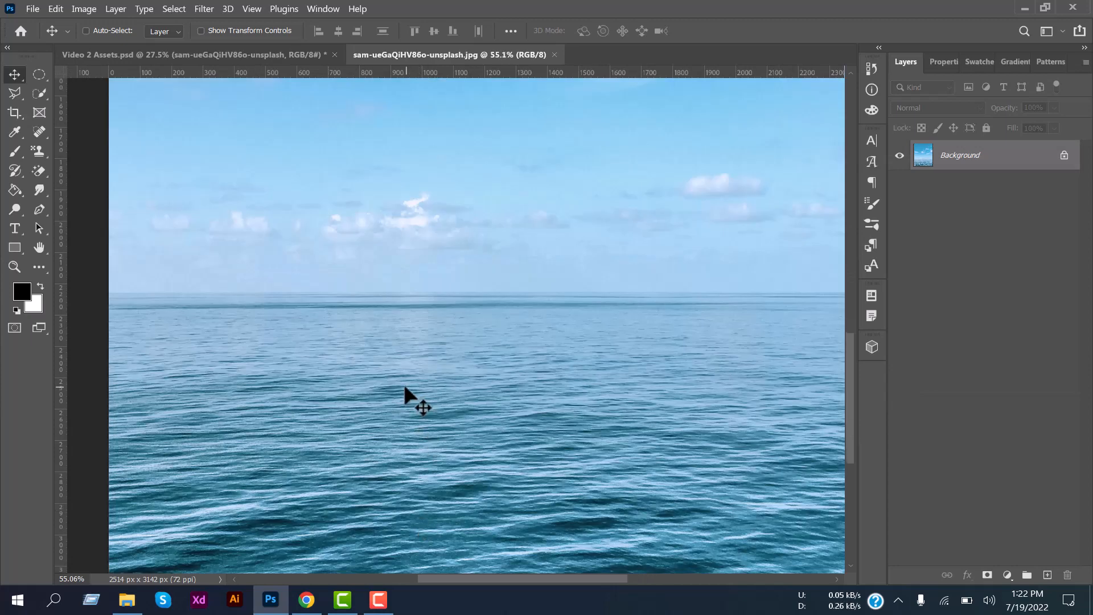
pyautogui.scroll(-3, 404, 387)
pyautogui.hscroll(2, 405, 387)
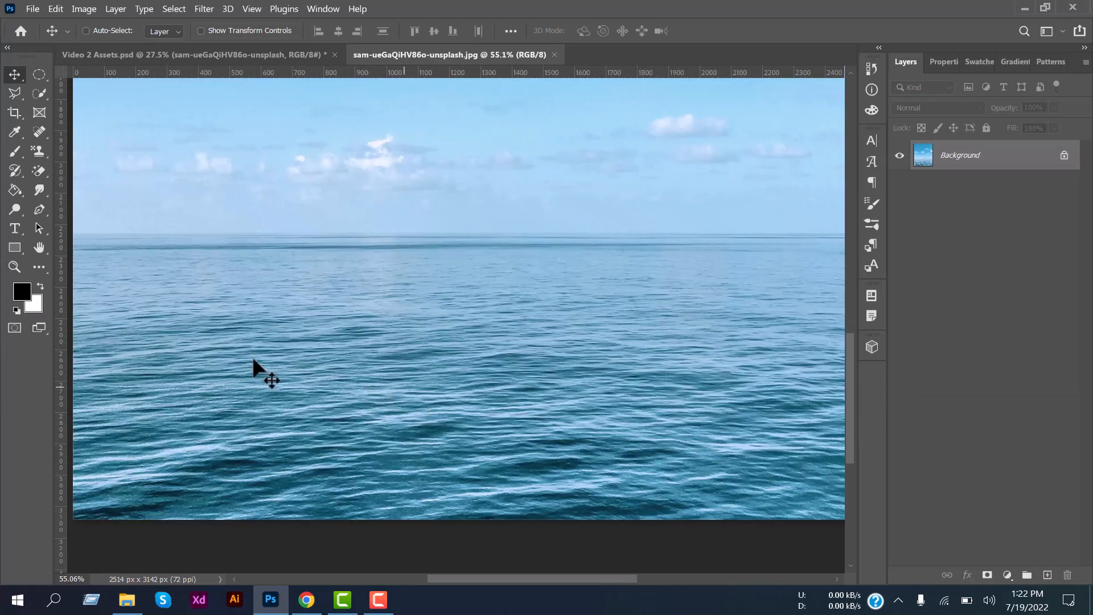
# Smudge the waves and the low clouds above the horizon with the Smudge tool, using a 200 px brush at 50% strength
pyautogui.click(38, 188)
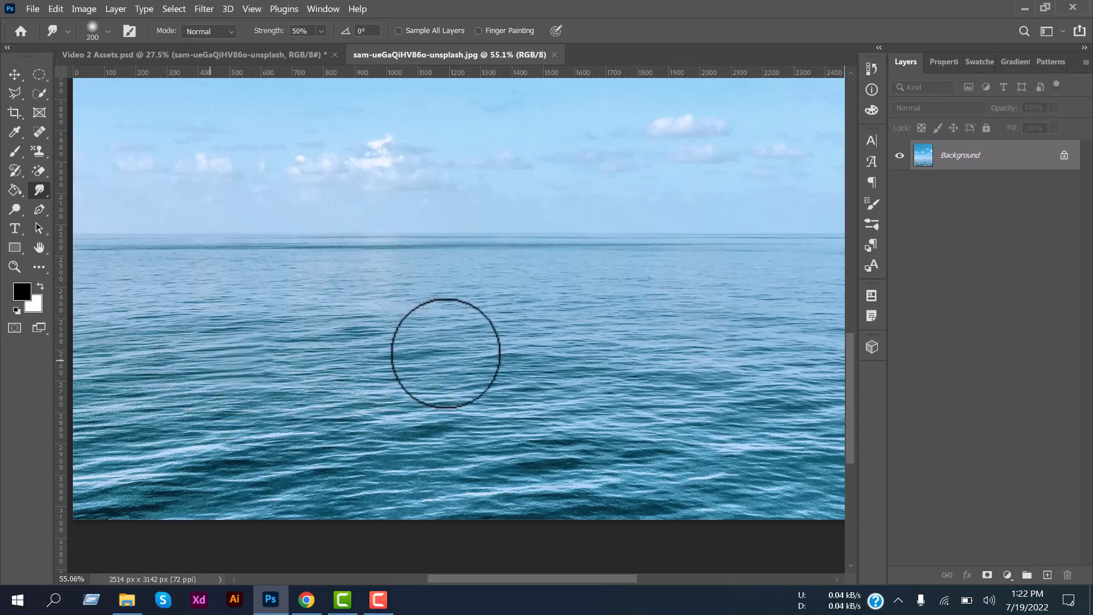
pyautogui.moveTo(623, 352)
pyautogui.mouseDown()
pyautogui.moveTo(301, 381)
pyautogui.moveTo(475, 342)
pyautogui.moveTo(614, 358)
pyautogui.moveTo(422, 342)
pyautogui.moveTo(444, 334)
pyautogui.moveTo(635, 344)
pyautogui.moveTo(708, 361)
pyautogui.moveTo(715, 352)
pyautogui.moveTo(689, 386)
pyautogui.moveTo(634, 415)
pyautogui.moveTo(473, 419)
pyautogui.moveTo(445, 409)
pyautogui.moveTo(473, 466)
pyautogui.mouseUp()
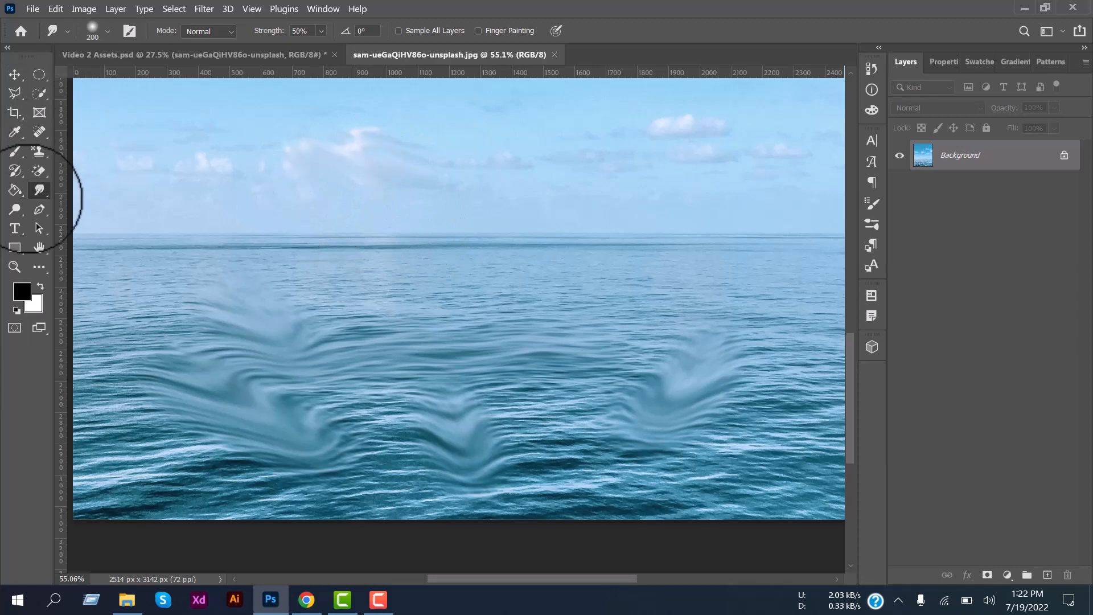
pyautogui.hotkey('ctrl', '0')
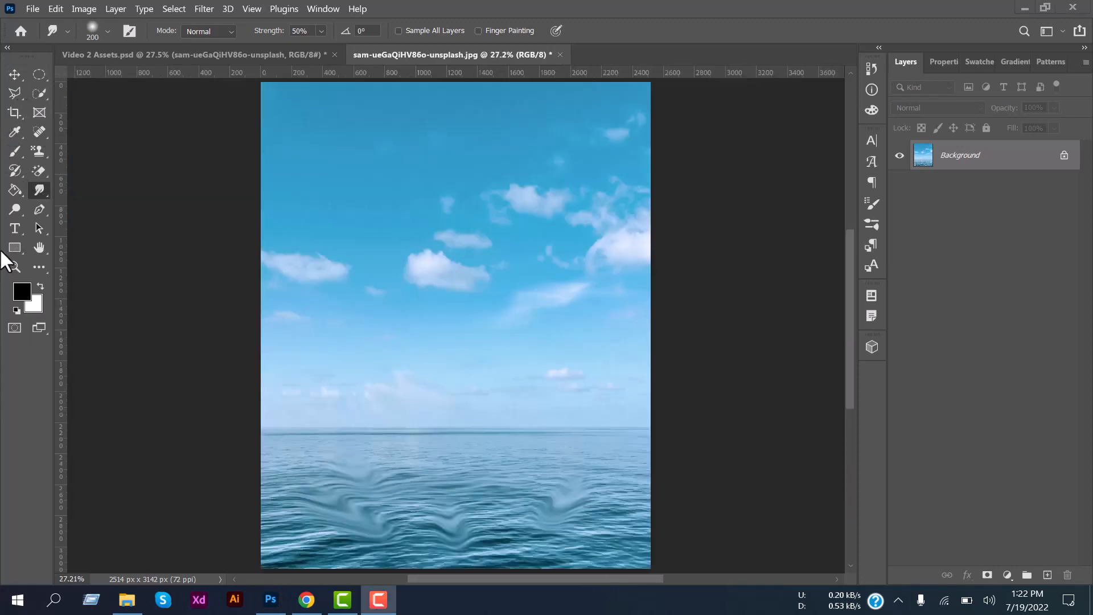
# Revert the smudges in the sea photo and return to the Move tool
pyautogui.click(15, 209)
pyautogui.press('v')
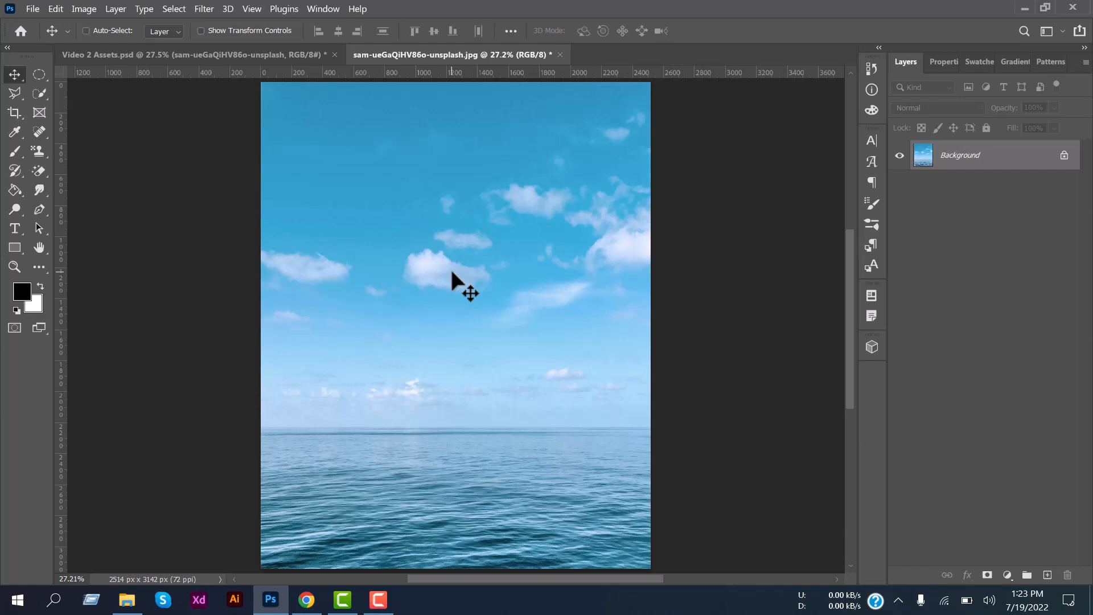
# Lighten the sky and water in the sea photo with the Dodge tool, using a 1200 px brush, Midtones range and 50% exposure
pyautogui.hotkey('ctrl', '-')
pyautogui.press('o')
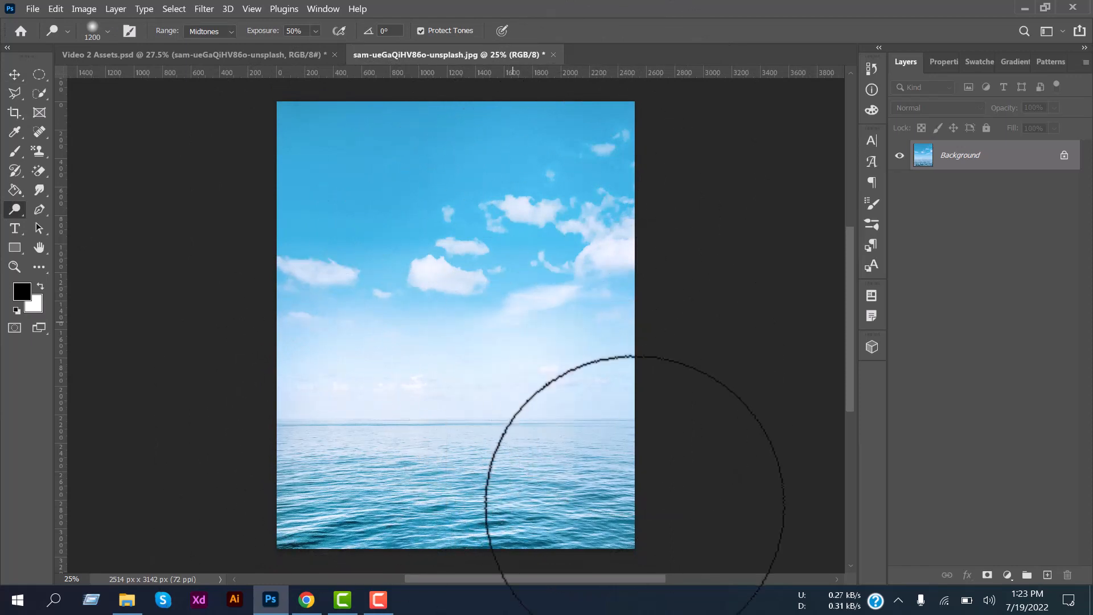
pyautogui.click(451, 341)
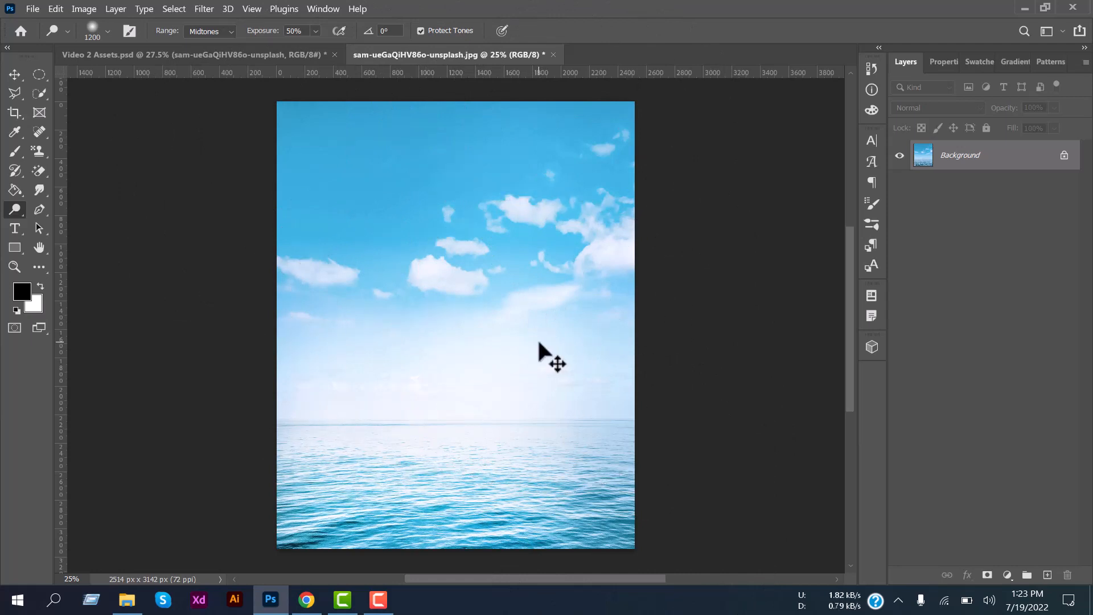
# Close the sea photo without saving, then reopen its smart object from the Photos group and duplicate its background as Layer 1
pyautogui.hotkey('ctrl', 'z')
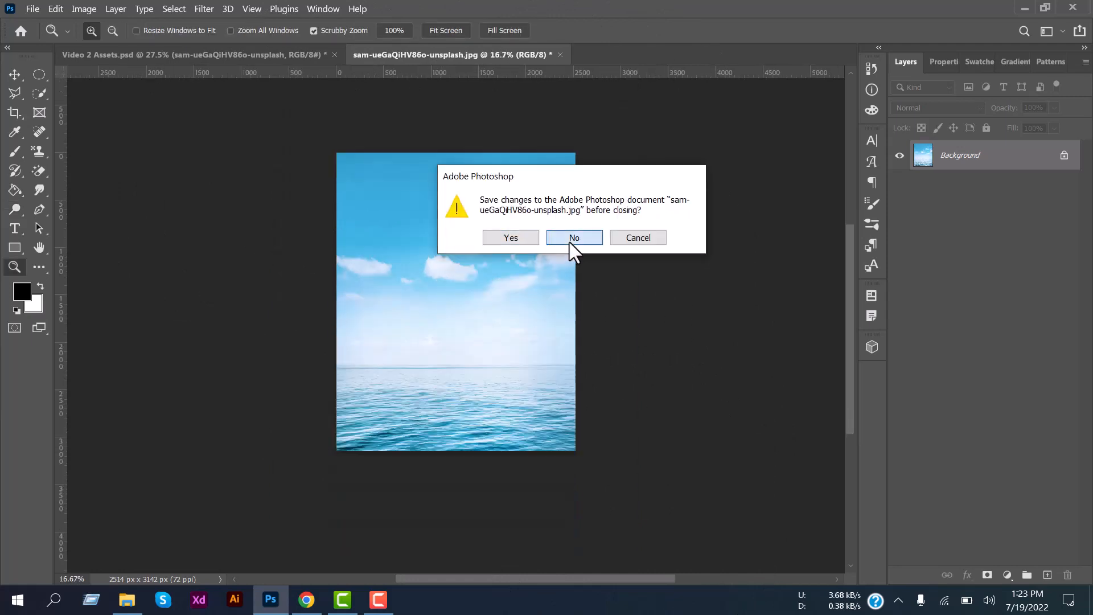
pyautogui.click(571, 240)
pyautogui.click(15, 209)
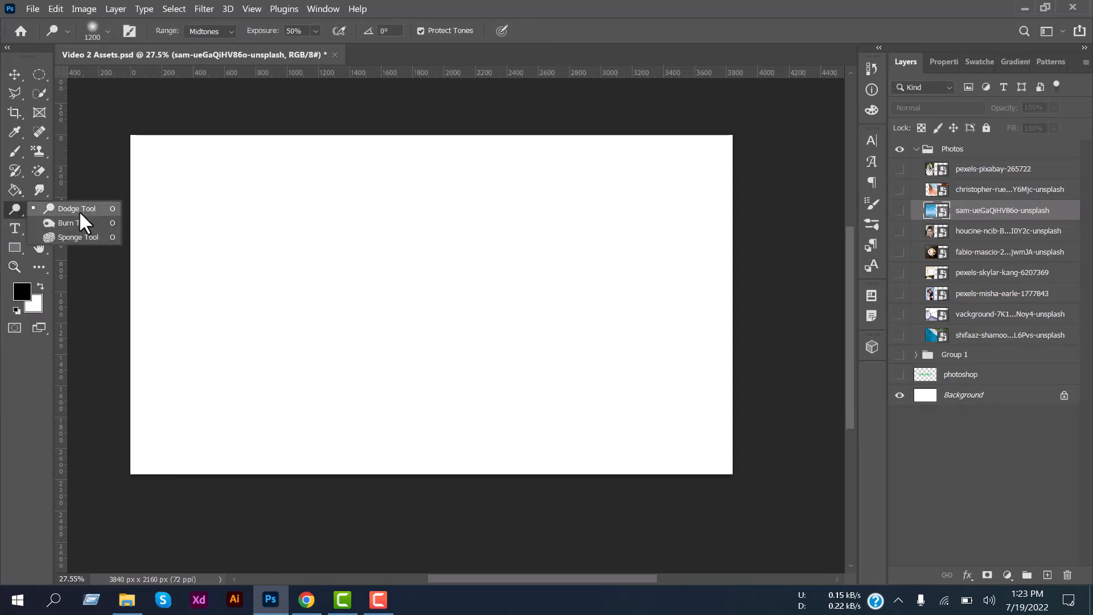
pyautogui.click(80, 209)
pyautogui.doubleClick(925, 210)
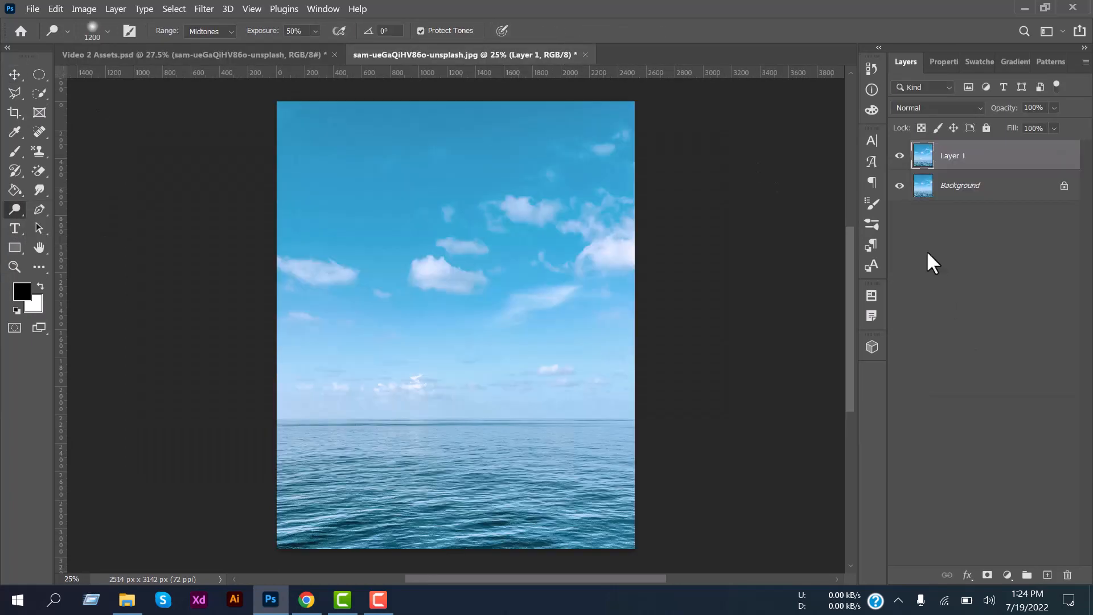
# Darken the sky and water on Layer 1 with the Burn tool, using a 1000 px brush, Midtones range and 50% exposure
pyautogui.click(11, 203)
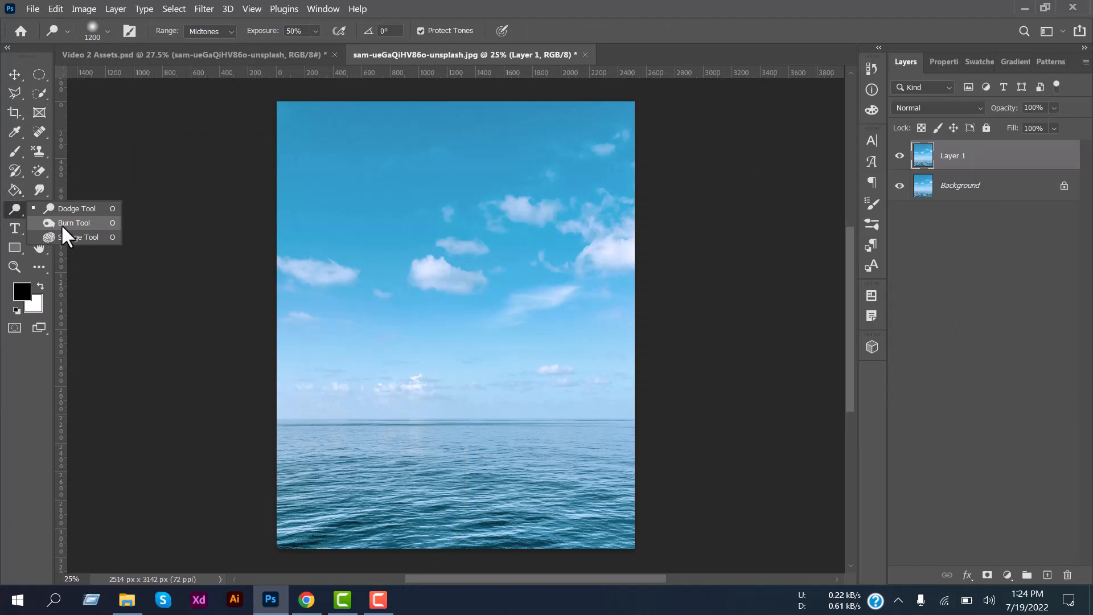
pyautogui.click(60, 224)
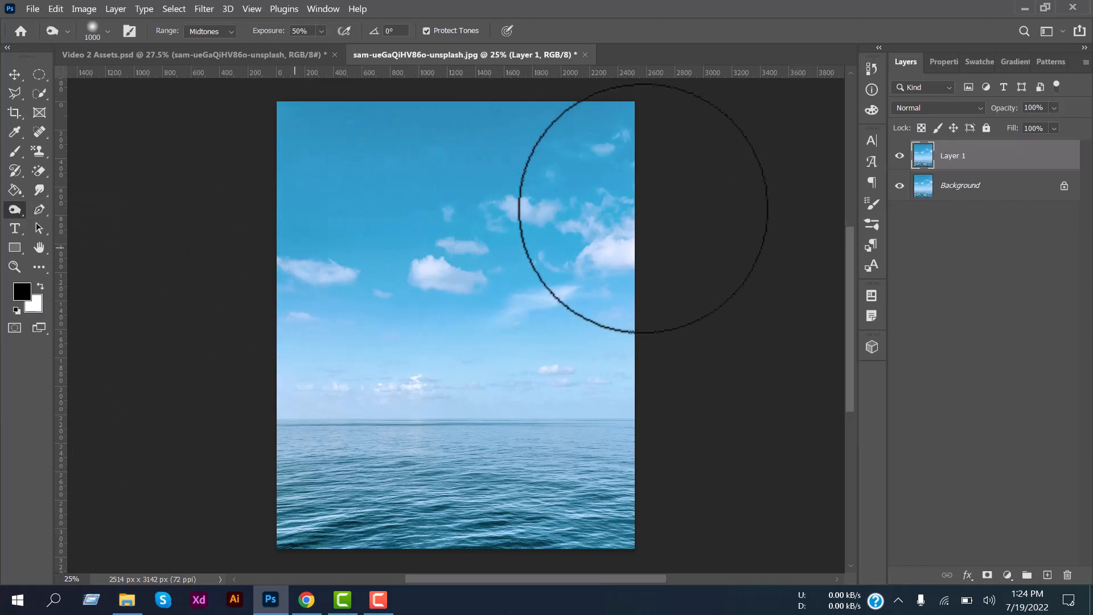
pyautogui.moveTo(643, 208)
pyautogui.mouseDown()
pyautogui.moveTo(298, 239)
pyautogui.moveTo(541, 130)
pyautogui.moveTo(510, 247)
pyautogui.moveTo(213, 340)
pyautogui.moveTo(607, 313)
pyautogui.moveTo(266, 378)
pyautogui.moveTo(640, 366)
pyautogui.moveTo(325, 418)
pyautogui.moveTo(382, 447)
pyautogui.moveTo(585, 457)
pyautogui.moveTo(248, 469)
pyautogui.moveTo(621, 500)
pyautogui.moveTo(288, 486)
pyautogui.moveTo(600, 488)
pyautogui.moveTo(264, 476)
pyautogui.moveTo(666, 405)
pyautogui.moveTo(581, 473)
pyautogui.moveTo(303, 398)
pyautogui.moveTo(254, 330)
pyautogui.moveTo(344, 231)
pyautogui.moveTo(495, 330)
pyautogui.mouseUp()
# Compare the burned sea photo with the original by toggling Layer 1's visibility
pyautogui.click(899, 156)
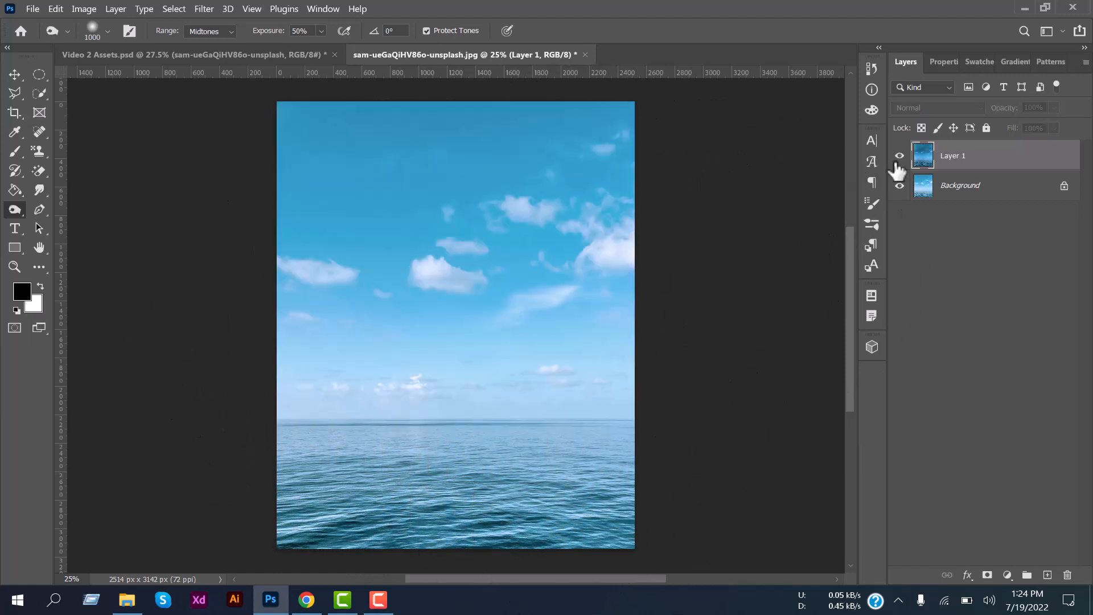
pyautogui.click(897, 164)
pyautogui.click(897, 163)
pyautogui.click(898, 163)
pyautogui.click(898, 162)
pyautogui.click(897, 163)
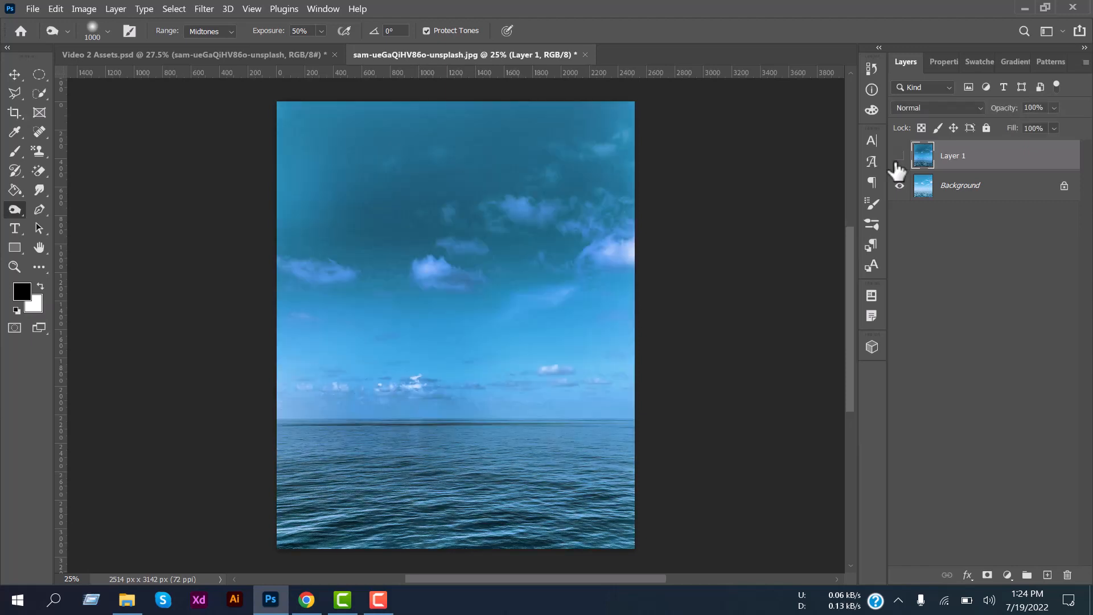
pyautogui.click(897, 163)
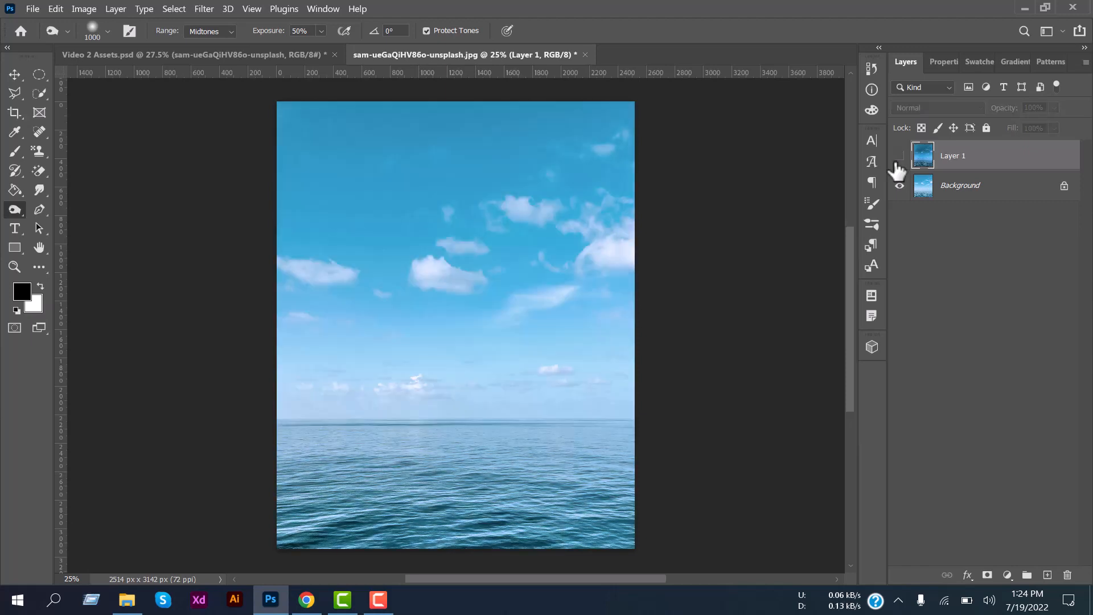
# Switch to the Sponge tool, close the sea photo without saving and open the canyon photo's smart object from the Photos group
pyautogui.rightClick(15, 214)
pyautogui.click(67, 235)
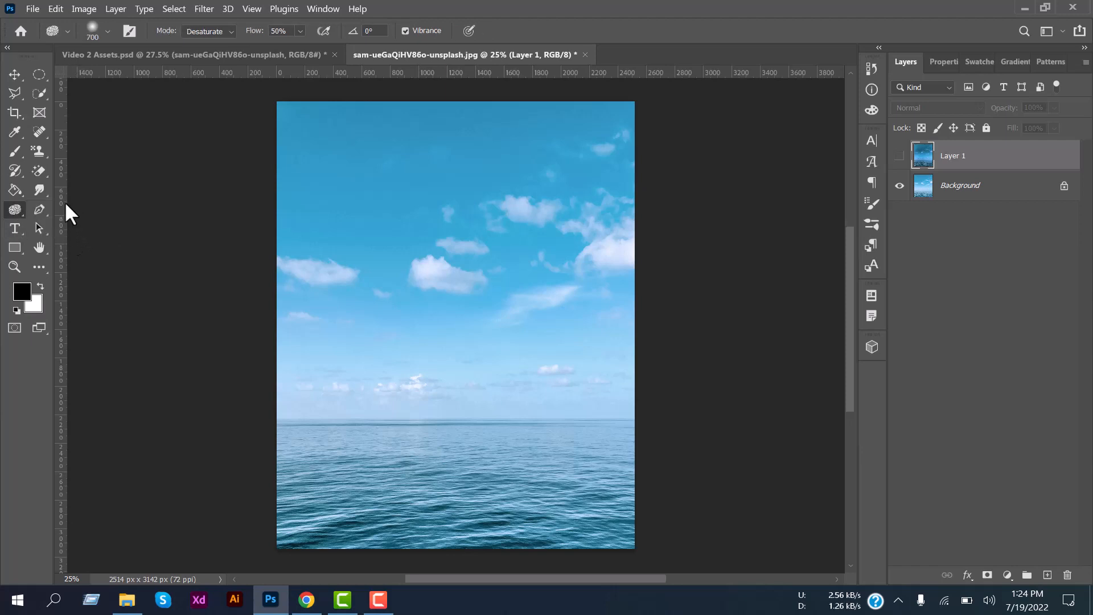
pyautogui.click(586, 56)
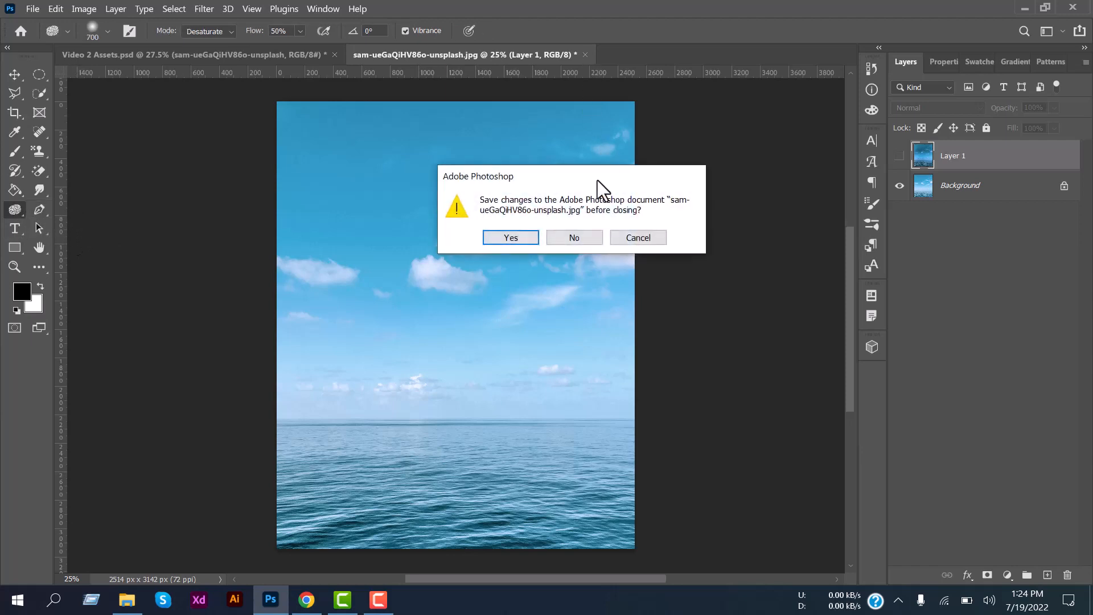
pyautogui.click(583, 237)
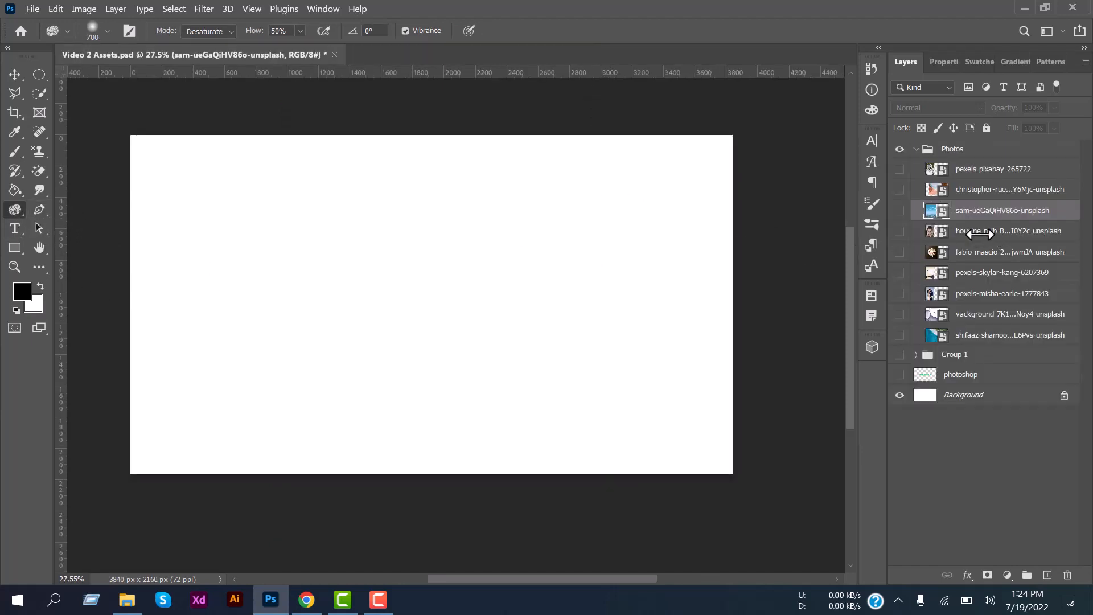
pyautogui.click(946, 193)
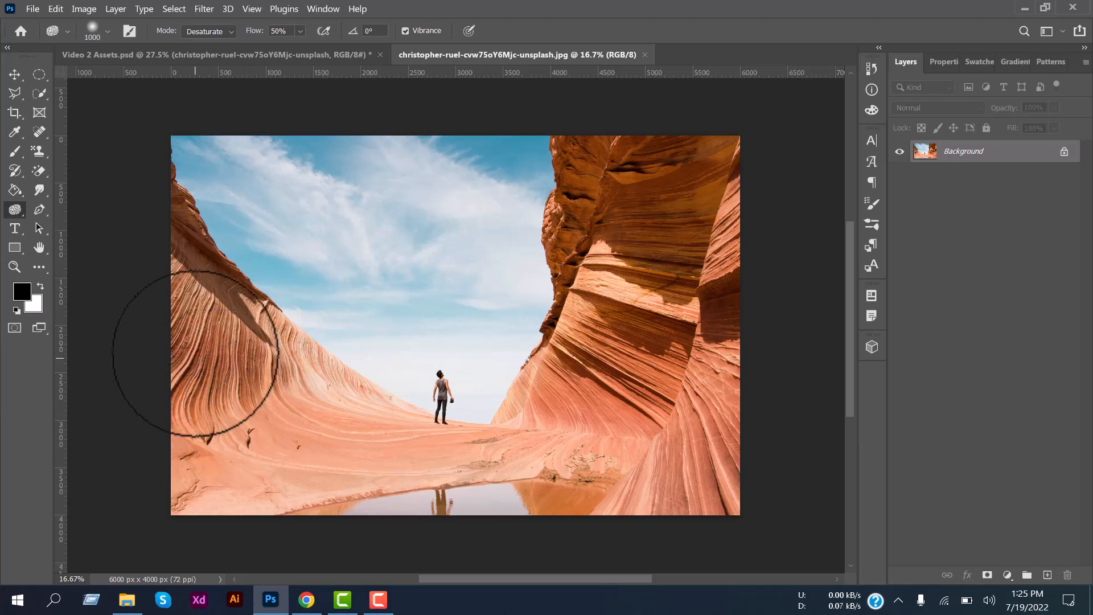
# Desaturate the canyon's left and right rock walls with the Sponge tool in Desaturate mode at 50% flow, using 1000 and 1200 px brushes
pyautogui.moveTo(187, 324)
pyautogui.mouseDown()
pyautogui.moveTo(322, 422)
pyautogui.moveTo(158, 284)
pyautogui.moveTo(188, 299)
pyautogui.moveTo(262, 402)
pyautogui.moveTo(170, 500)
pyautogui.moveTo(337, 435)
pyautogui.moveTo(293, 378)
pyautogui.moveTo(332, 466)
pyautogui.moveTo(215, 481)
pyautogui.moveTo(200, 374)
pyautogui.moveTo(188, 481)
pyautogui.moveTo(174, 342)
pyautogui.moveTo(433, 456)
pyautogui.mouseUp()
pyautogui.scroll(-1, 612, 336)
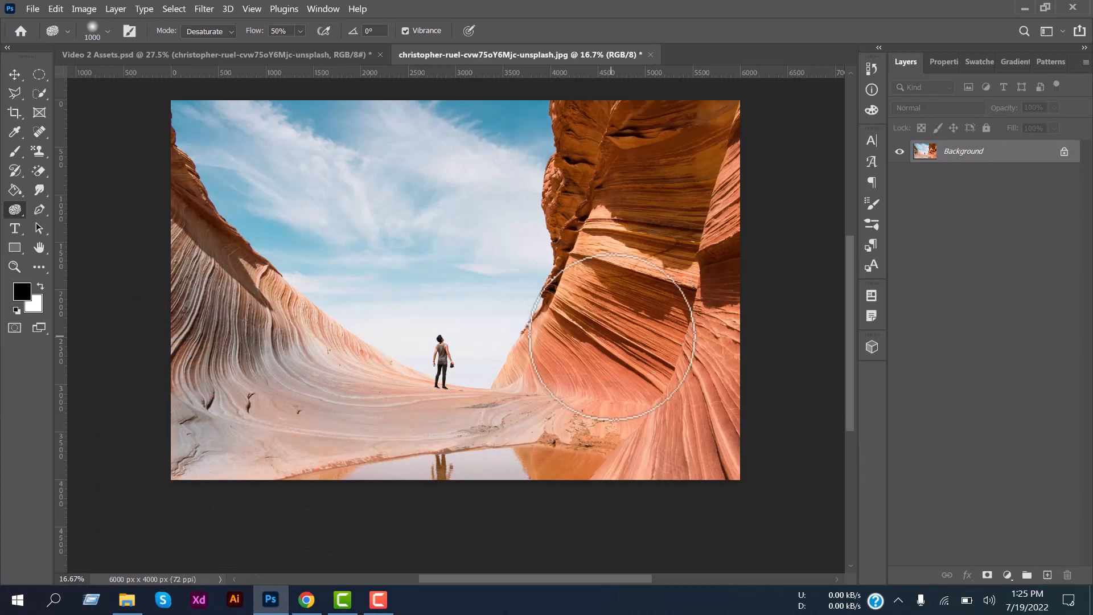
pyautogui.scroll(2, 612, 336)
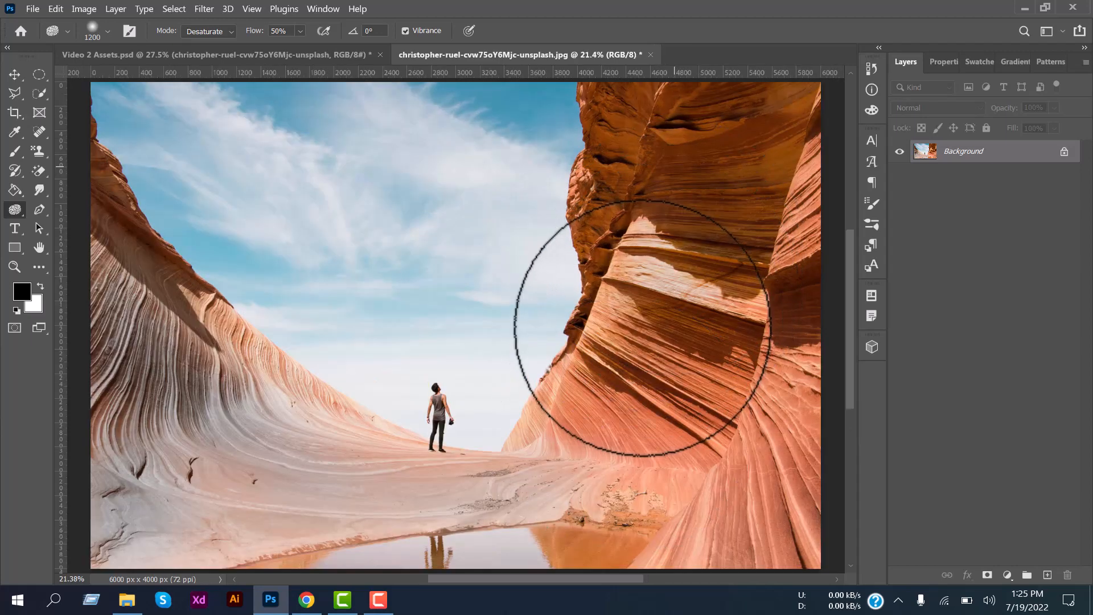
pyautogui.scroll(-2, 646, 317)
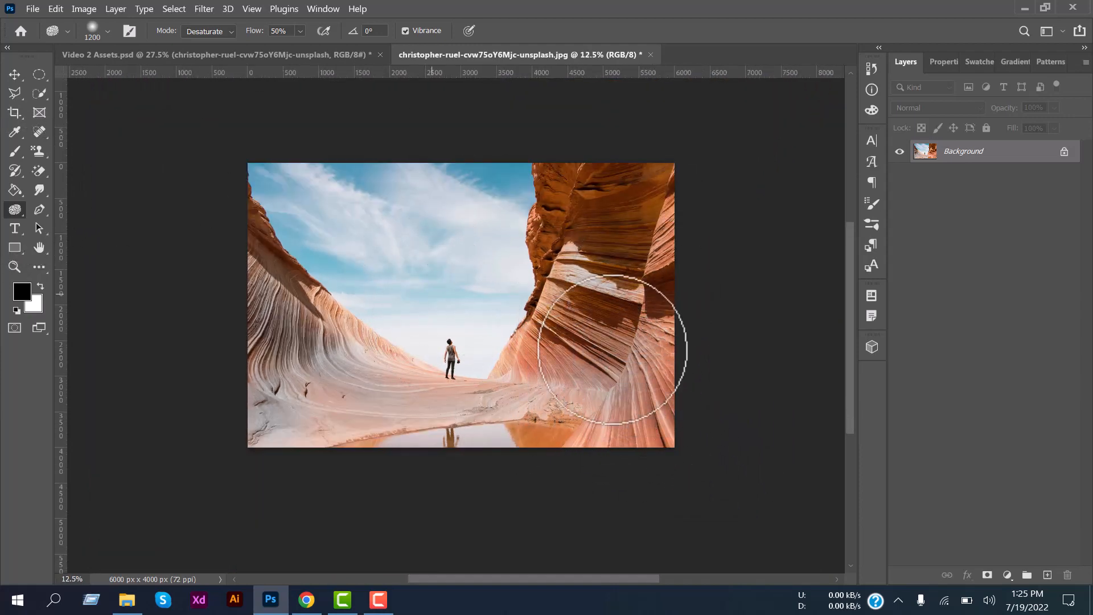
pyautogui.rightClick(15, 209)
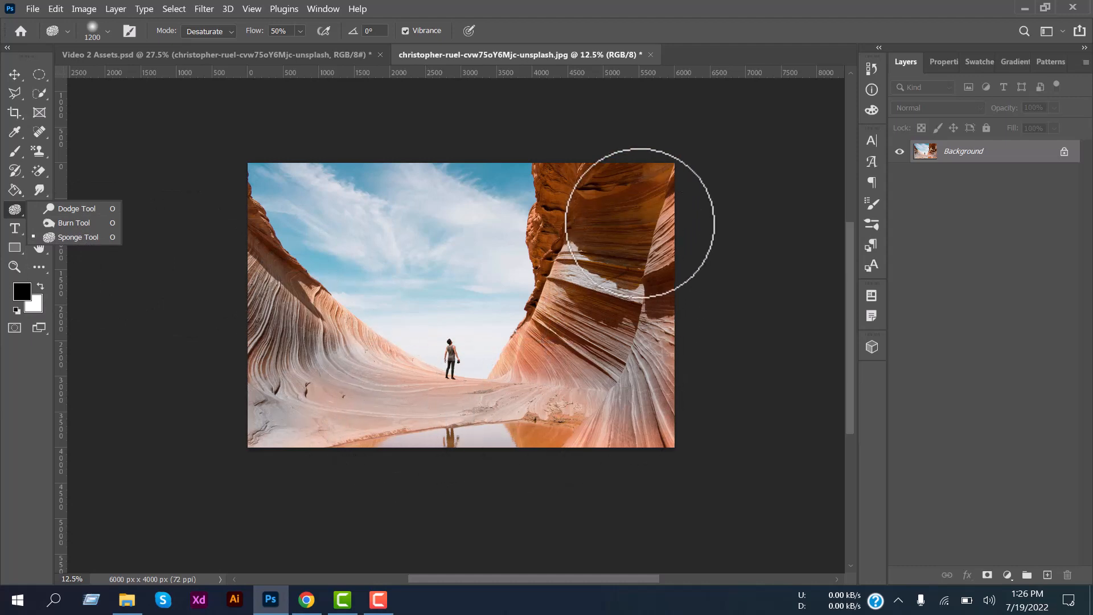
pyautogui.press('Escape')
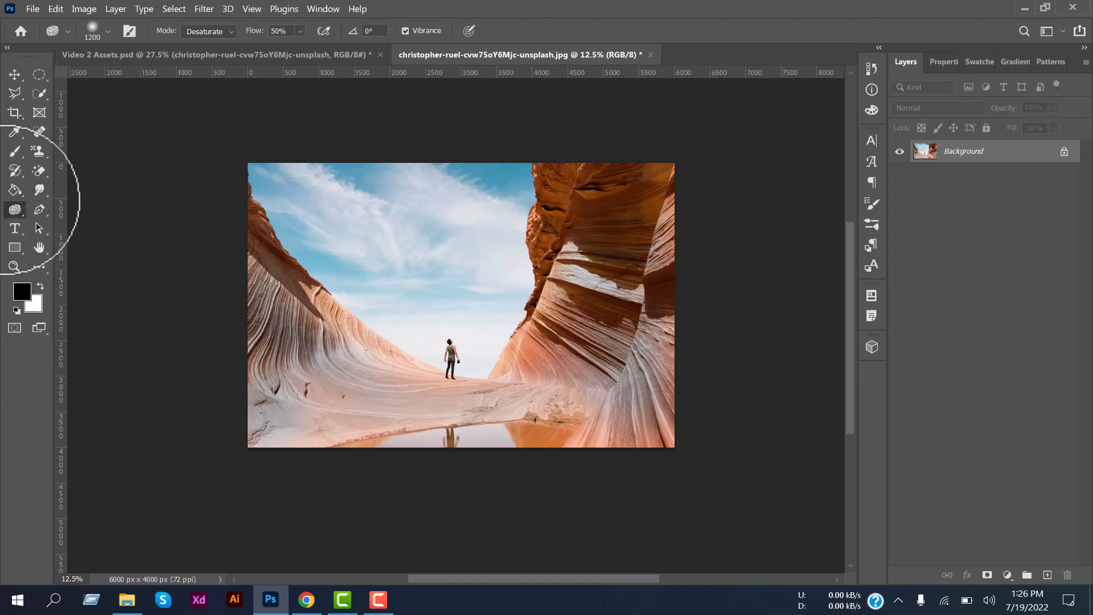
# Darken the canyon's right rock wall with the Burn tool, using a 1000 px brush, Midtones range and 50% exposure
pyautogui.rightClick(13, 208)
pyautogui.click(58, 220)
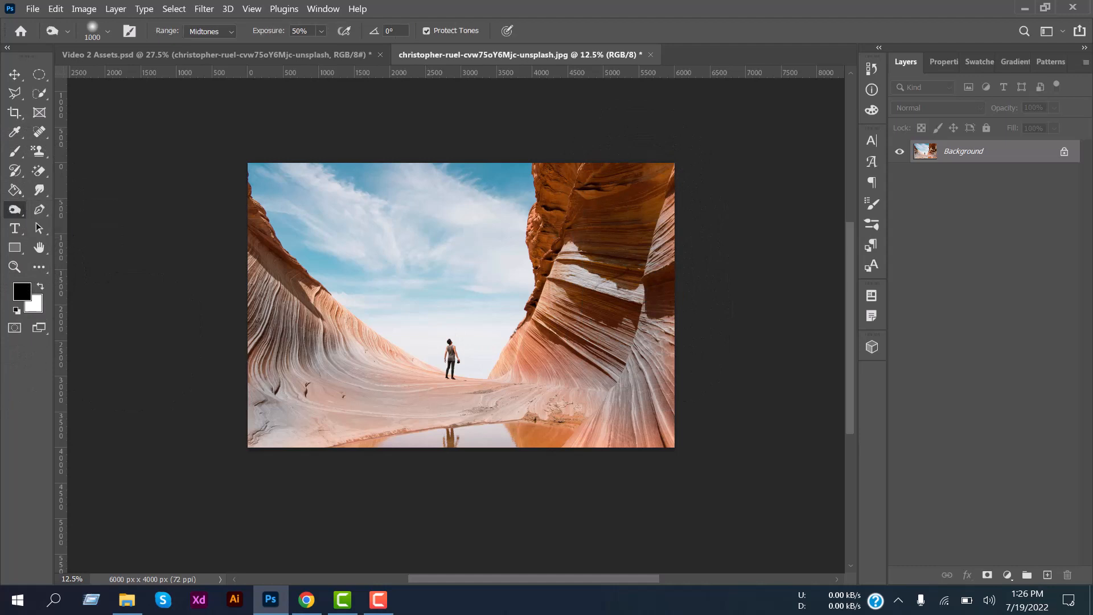
pyautogui.moveTo(589, 202)
pyautogui.mouseDown()
pyautogui.moveTo(588, 176)
pyautogui.moveTo(563, 326)
pyautogui.moveTo(660, 166)
pyautogui.moveTo(666, 334)
pyautogui.moveTo(647, 174)
pyautogui.moveTo(630, 369)
pyautogui.moveTo(565, 385)
pyautogui.moveTo(560, 318)
pyautogui.moveTo(544, 353)
pyautogui.moveTo(566, 391)
pyautogui.moveTo(664, 437)
pyautogui.moveTo(664, 263)
pyautogui.moveTo(644, 333)
pyautogui.moveTo(650, 173)
pyautogui.moveTo(654, 366)
pyautogui.moveTo(532, 158)
pyautogui.mouseUp()
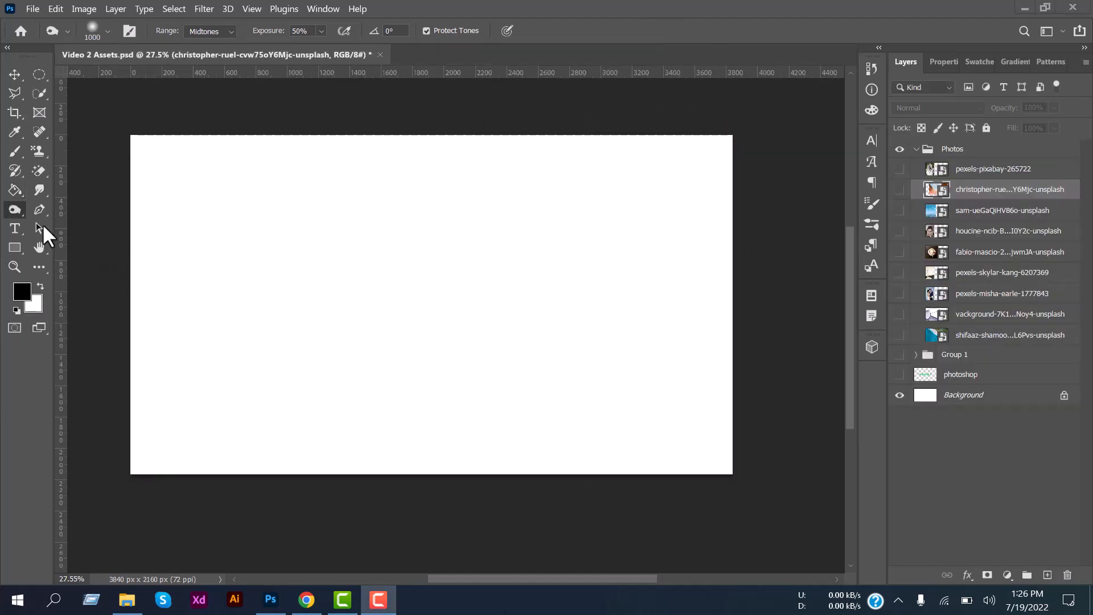
# Add an empty layer between Group 1 and the photoshop layer and set the Pen tool to Shape mode
pyautogui.click(39, 209)
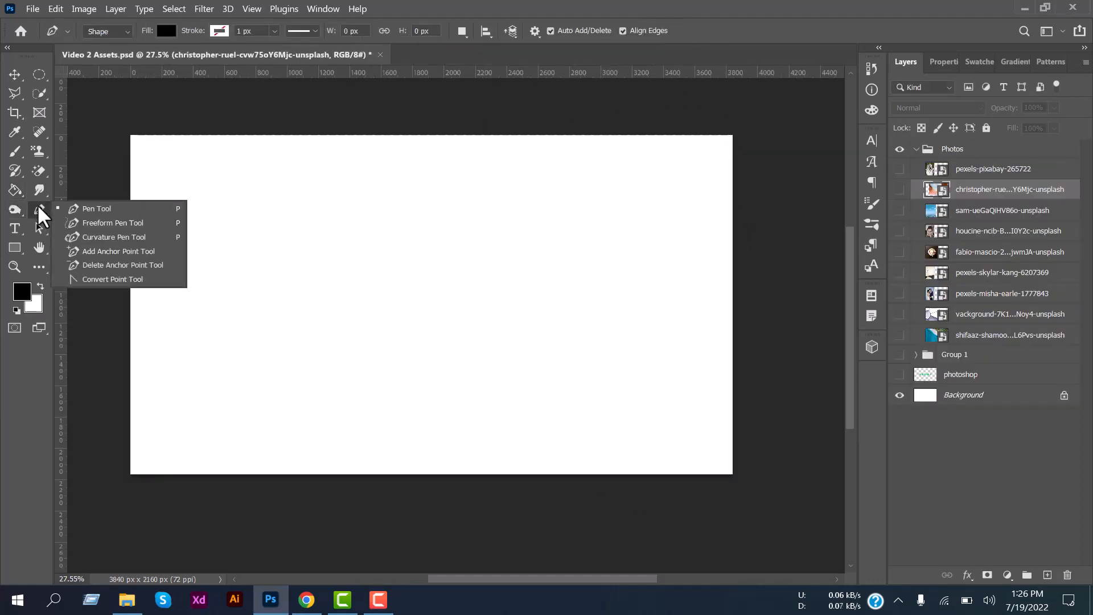
pyautogui.click(1048, 575)
pyautogui.moveTo(966, 203); pyautogui.dragTo(949, 385)
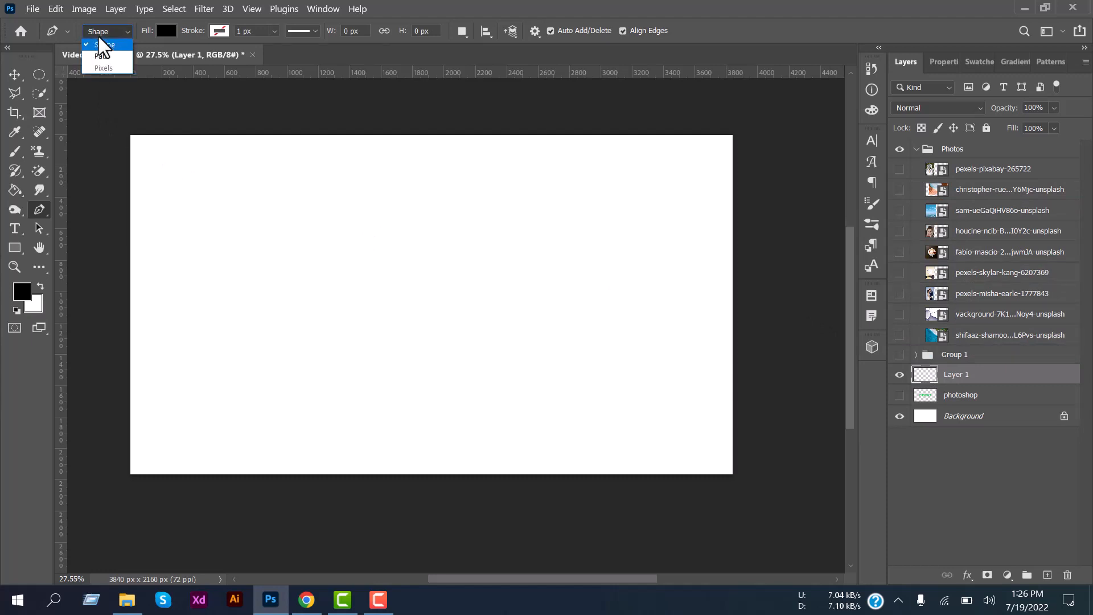
pyautogui.click(103, 45)
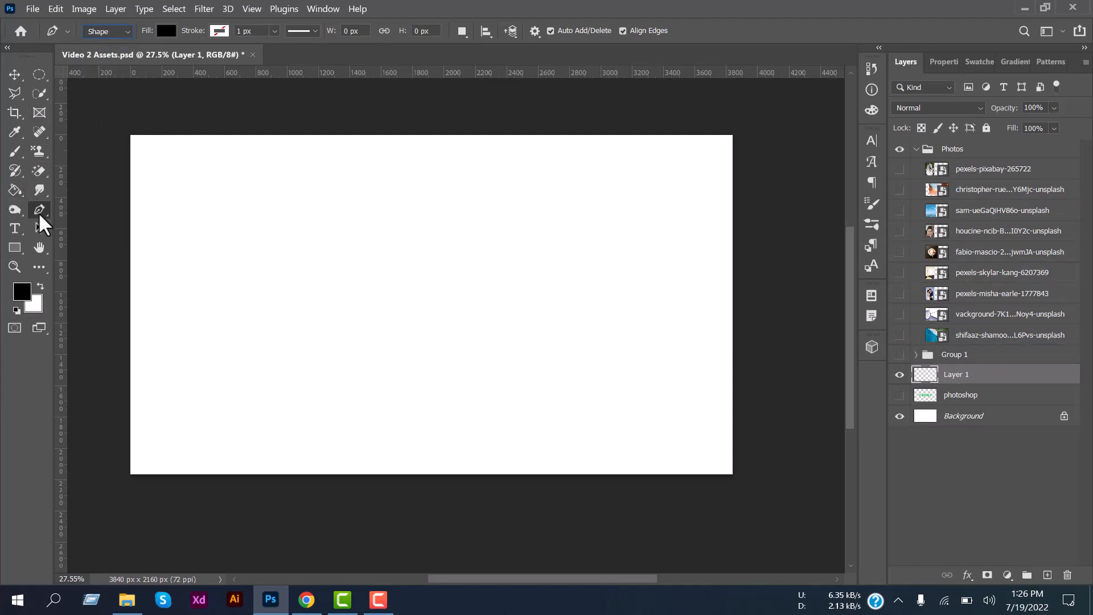
# Set the foreground color to green 2da819
pyautogui.click(17, 293)
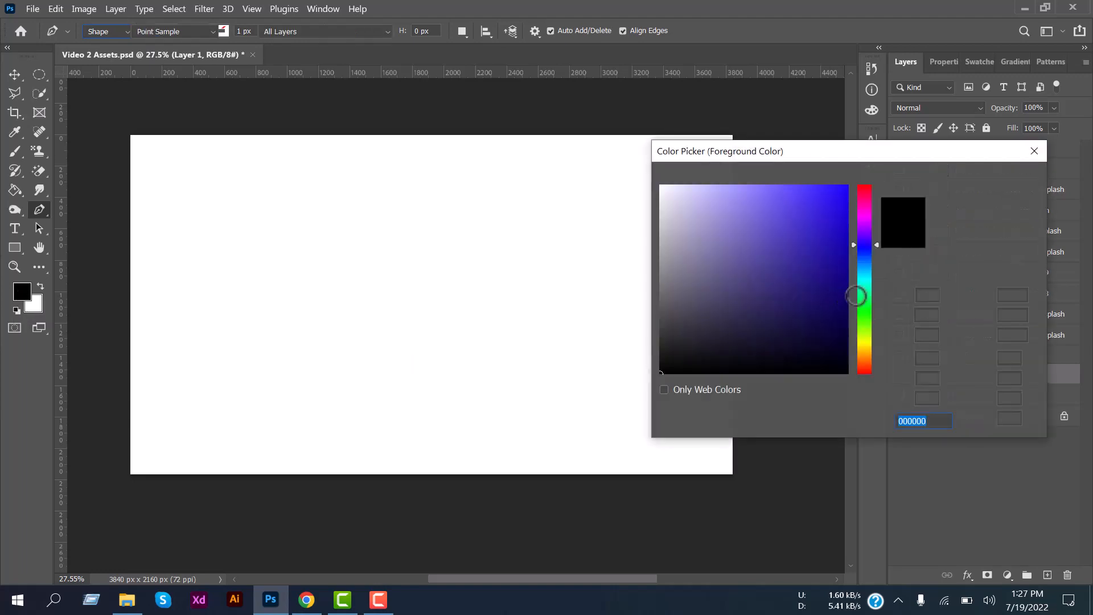
pyautogui.click(865, 316)
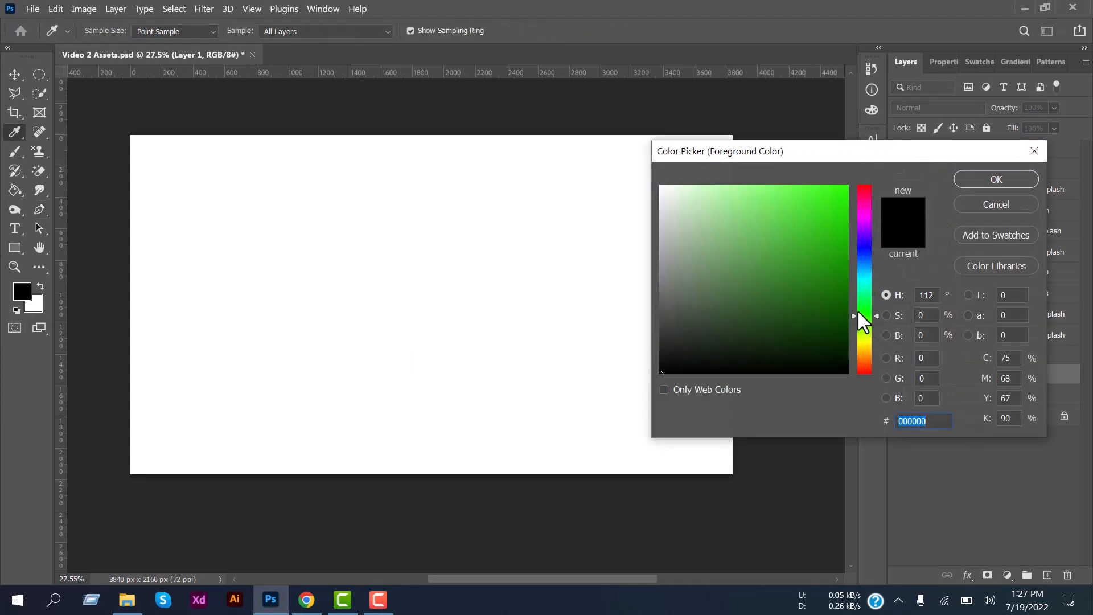
pyautogui.moveTo(836, 259); pyautogui.dragTo(820, 250)
pyautogui.click(996, 180)
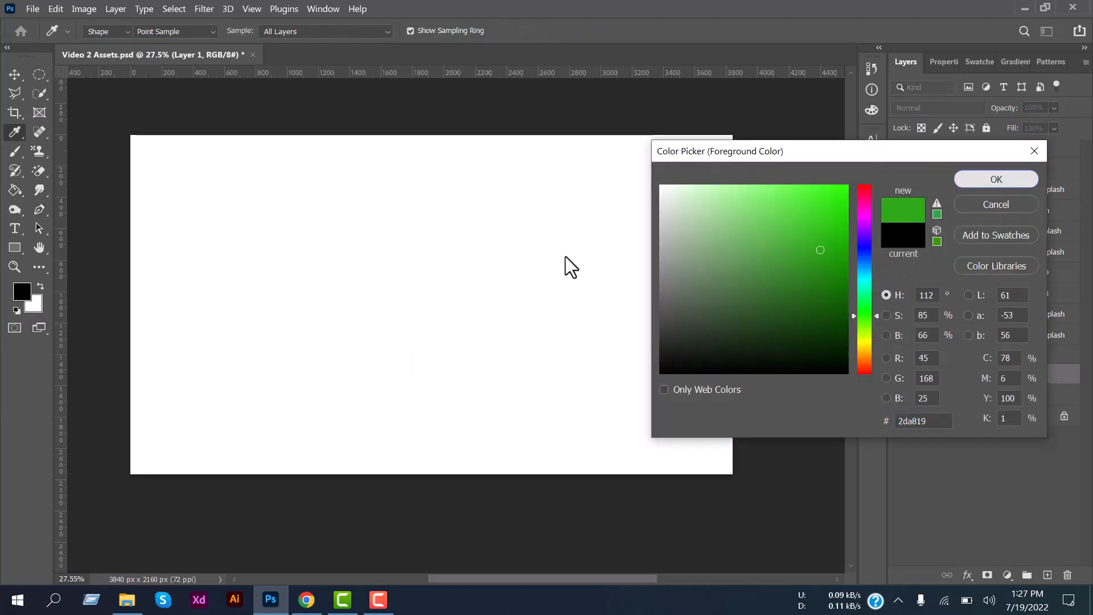
# Draw a wave of four alternating arcs with the Pen tool across the canvas, about 2272 px wide and 391 px high
pyautogui.click(178, 329)
pyautogui.moveTo(276, 324); pyautogui.dragTo(340, 394)
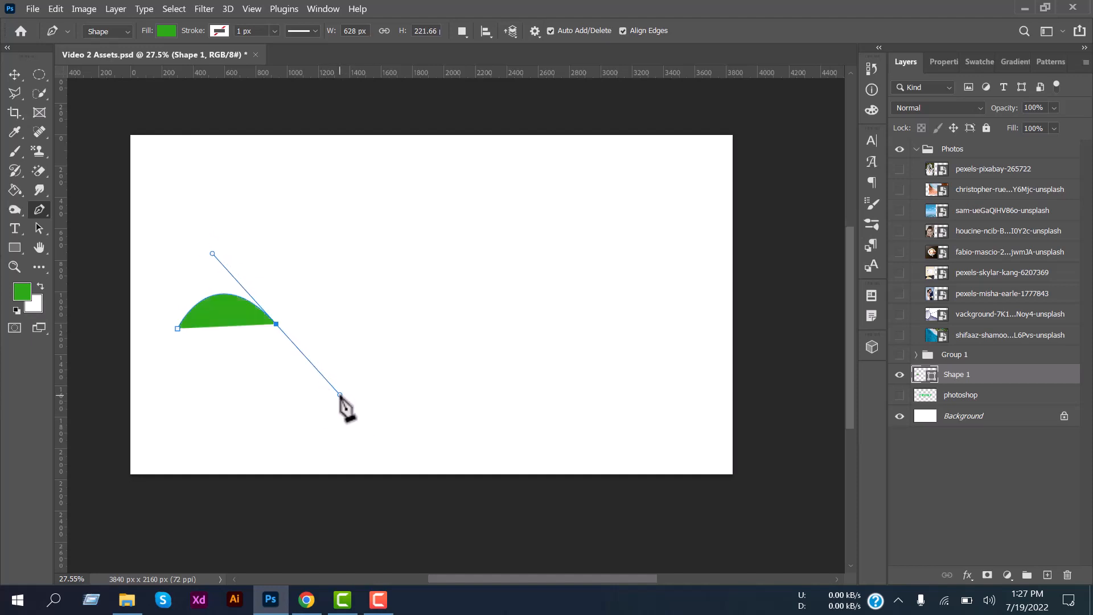
pyautogui.moveTo(340, 394); pyautogui.dragTo(305, 367)
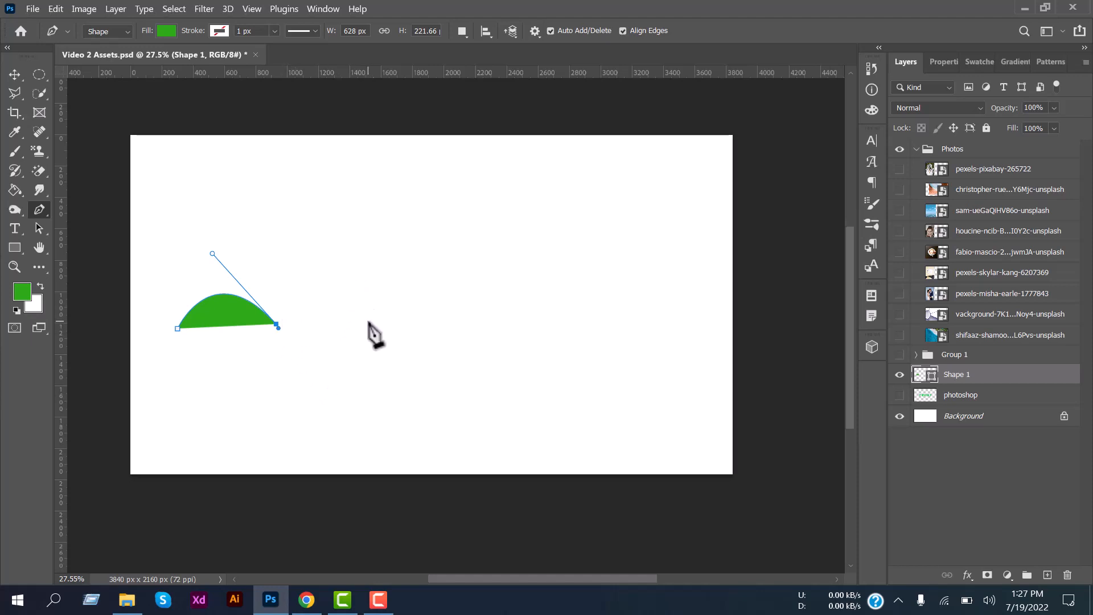
pyautogui.moveTo(368, 322); pyautogui.dragTo(391, 301)
pyautogui.hotkey('ctrl', 'z')
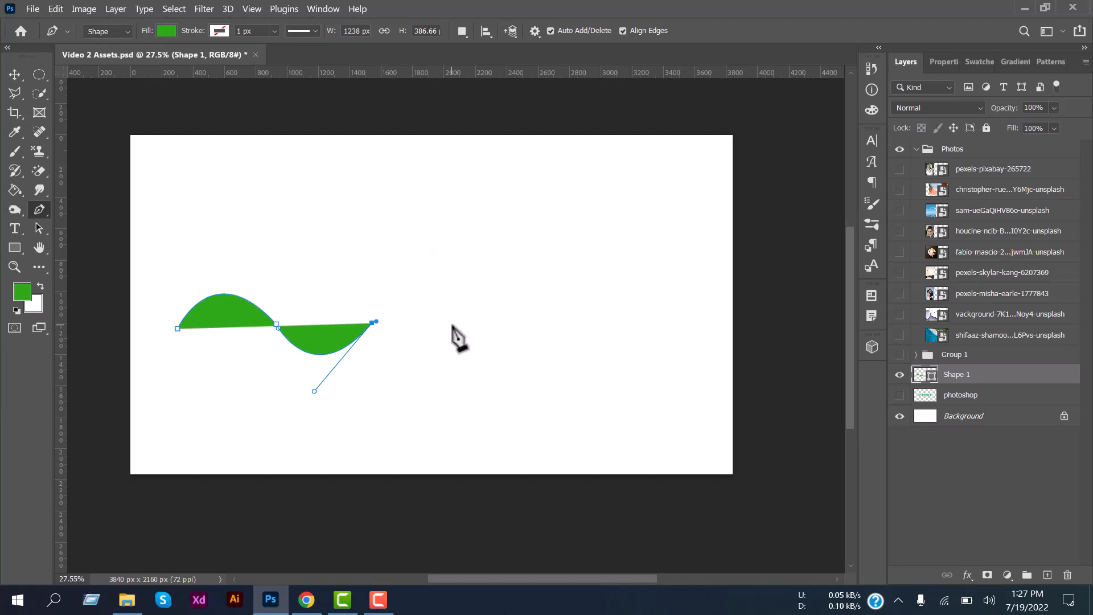
pyautogui.moveTo(453, 323); pyautogui.dragTo(505, 383)
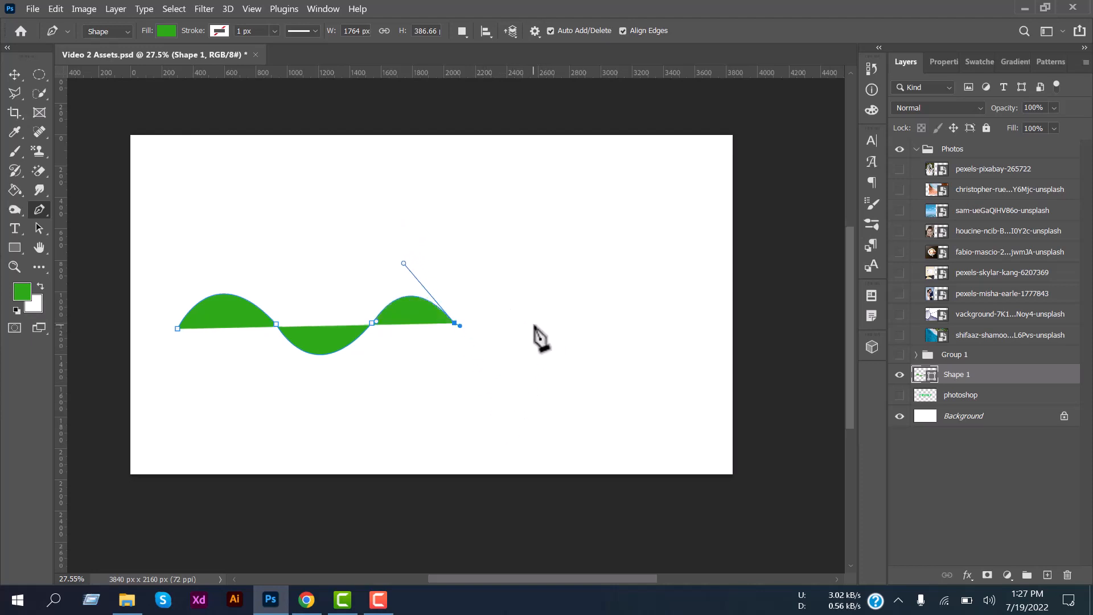
pyautogui.moveTo(533, 325); pyautogui.dragTo(587, 258)
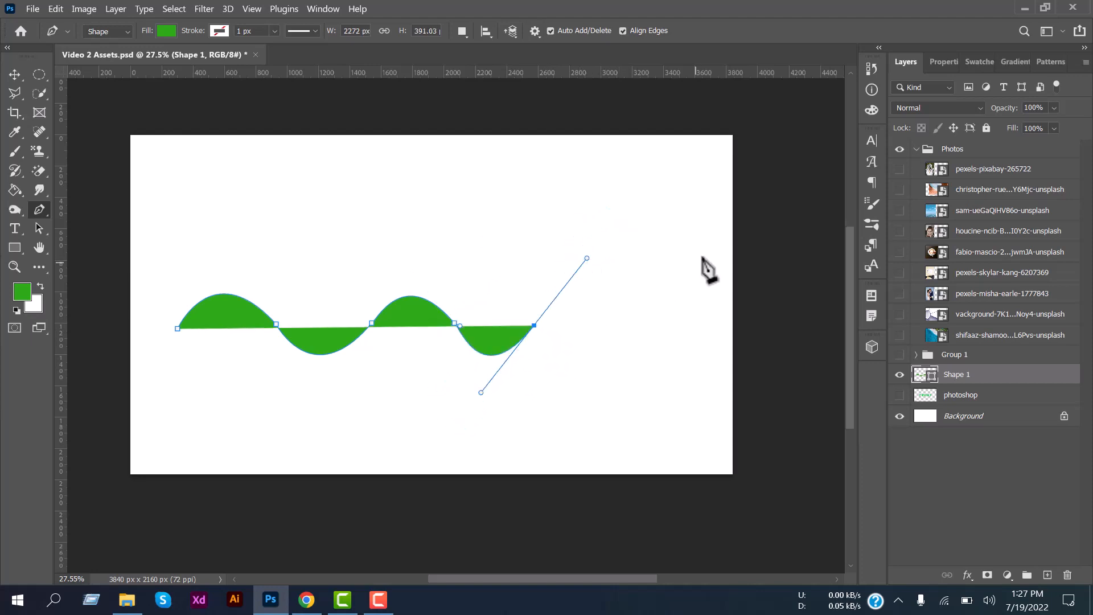
# Move the green wave shape to the upper part of the canvas with the Move tool
pyautogui.click(14, 75)
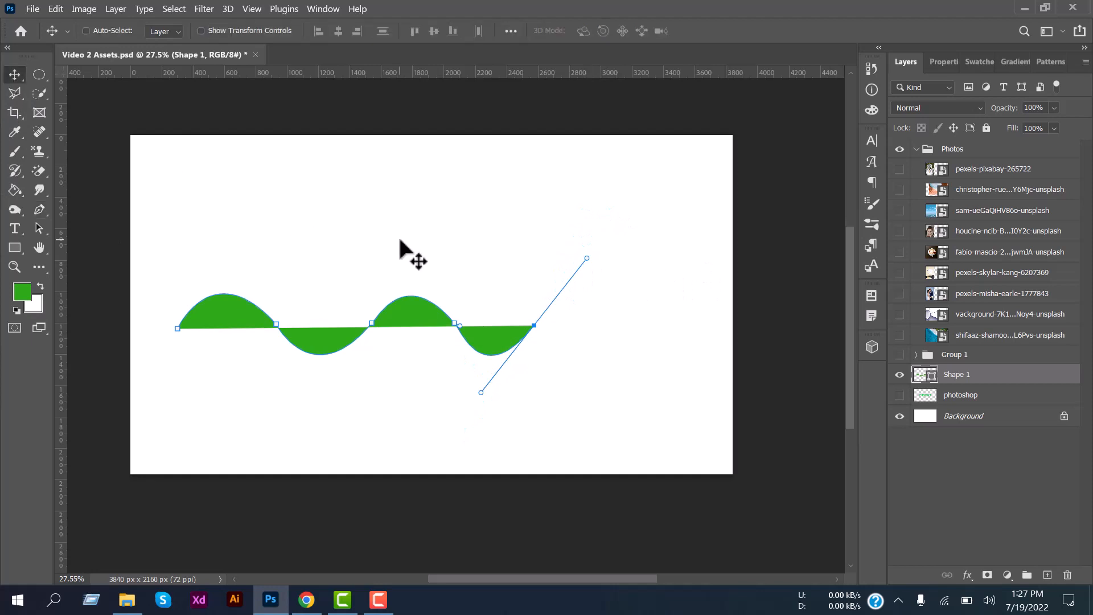
pyautogui.moveTo(420, 324); pyautogui.dragTo(460, 302)
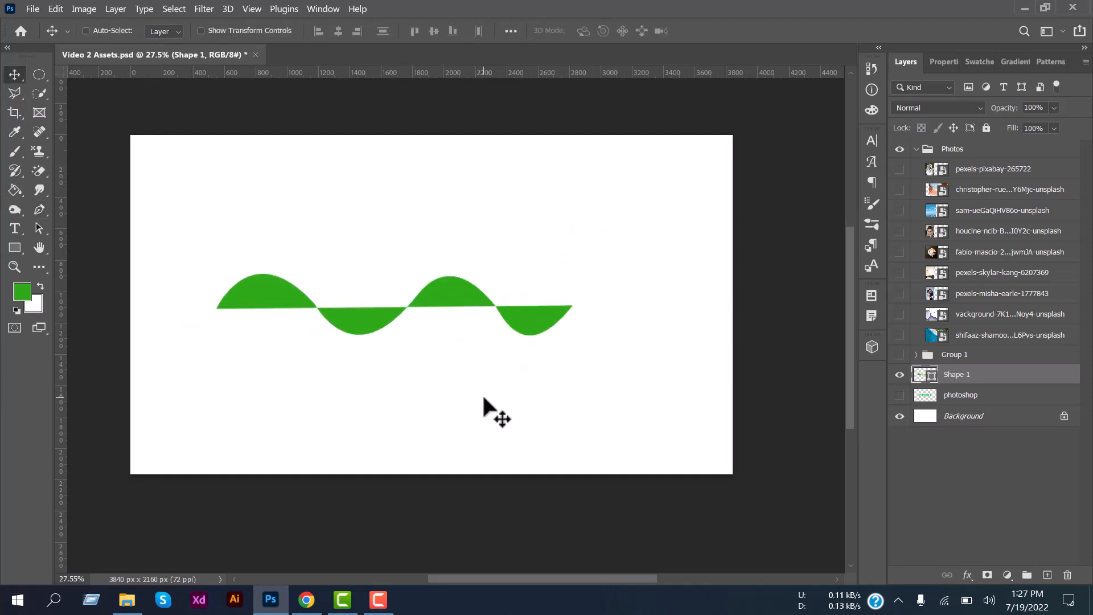
pyautogui.moveTo(486, 407); pyautogui.dragTo(513, 303)
# Draw a wavy ribbon about 2272 px wide and 407 px high with the Freeform Pen below the first wave and move it slightly upward
pyautogui.click(38, 210)
pyautogui.click(90, 226)
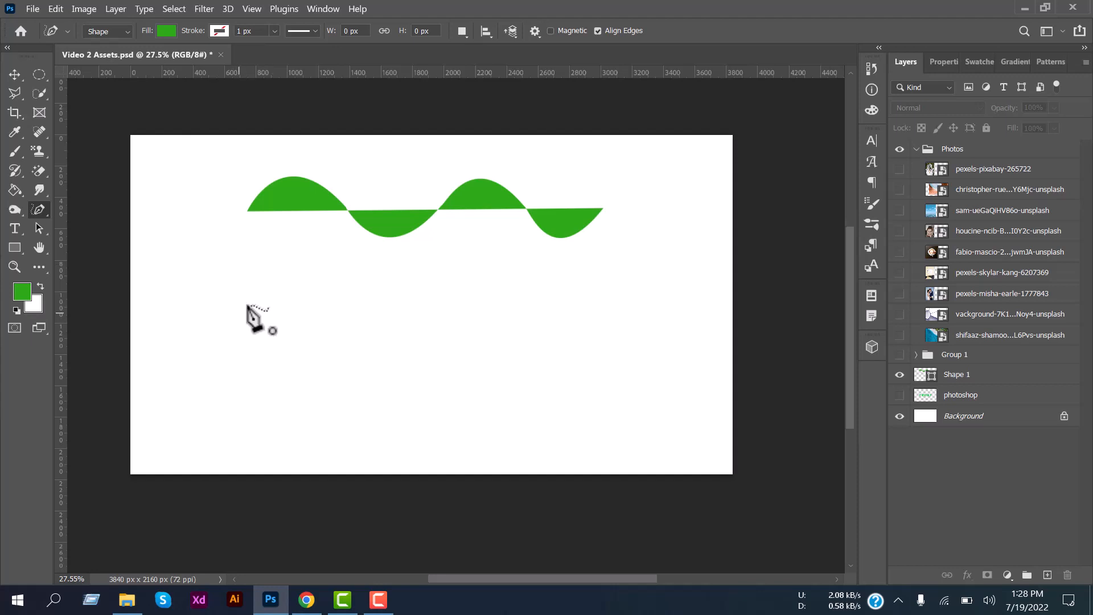
pyautogui.moveTo(240, 313)
pyautogui.mouseDown()
pyautogui.moveTo(311, 289)
pyautogui.moveTo(366, 310)
pyautogui.moveTo(433, 271)
pyautogui.moveTo(504, 309)
pyautogui.moveTo(557, 293)
pyautogui.moveTo(589, 264)
pyautogui.moveTo(593, 272)
pyautogui.moveTo(581, 306)
pyautogui.moveTo(509, 326)
pyautogui.moveTo(418, 294)
pyautogui.moveTo(365, 323)
pyautogui.moveTo(302, 301)
pyautogui.moveTo(240, 312)
pyautogui.mouseUp()
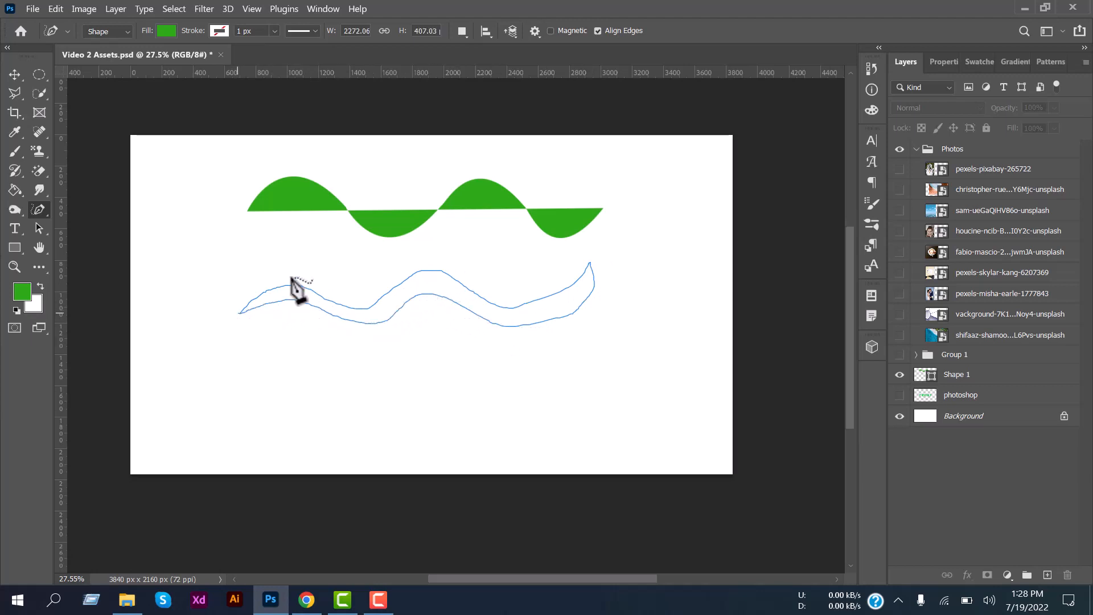
pyautogui.click(16, 75)
pyautogui.moveTo(488, 320)
pyautogui.mouseDown()
pyautogui.moveTo(490, 344)
pyautogui.moveTo(478, 293)
pyautogui.moveTo(477, 306)
pyautogui.mouseUp()
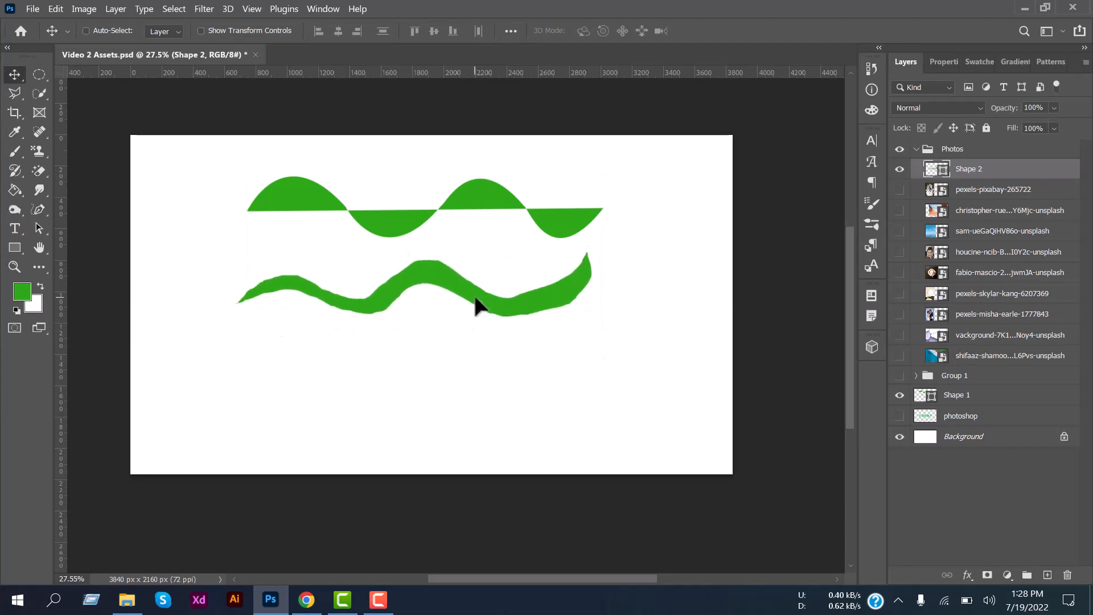
# Switch to the Curvature Pen tool and move the ribbon's Shape 2 layer out of the Photos group to directly above Shape 1
pyautogui.click(41, 231)
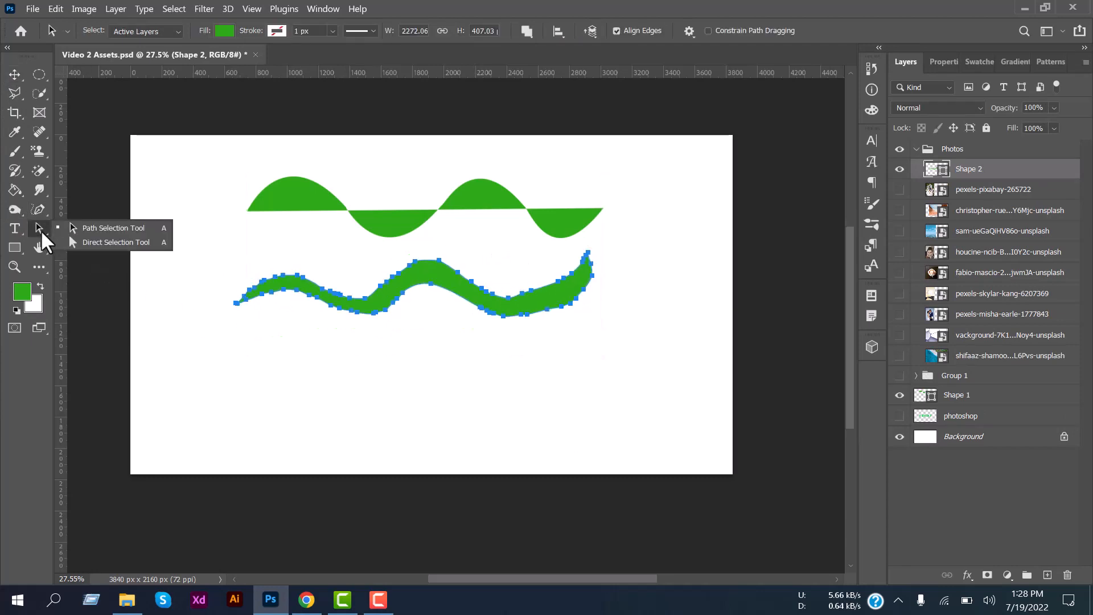
pyautogui.click(36, 210)
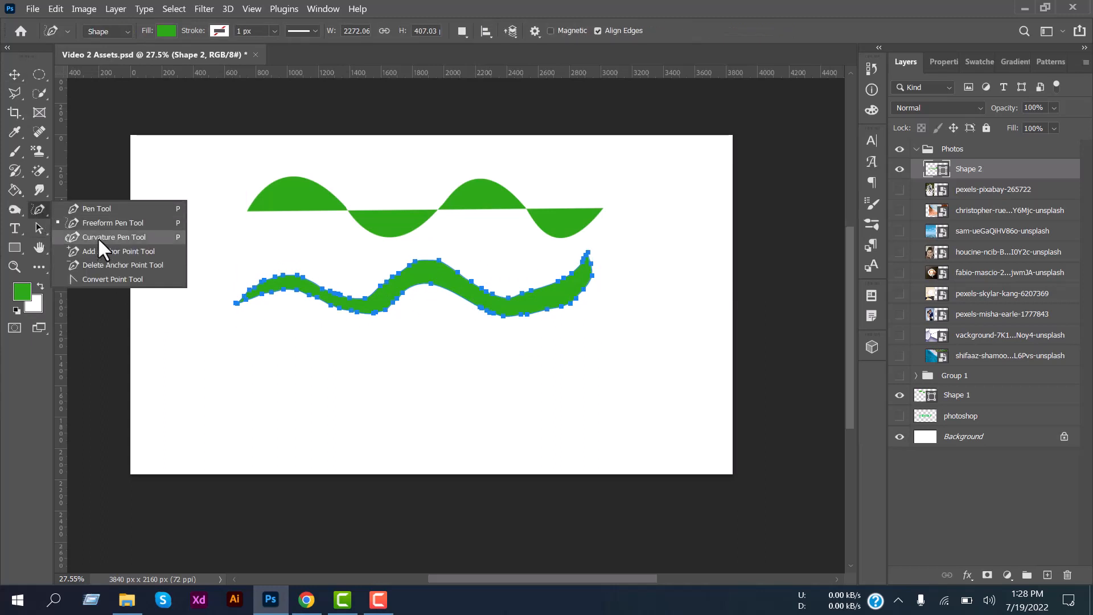
pyautogui.click(124, 238)
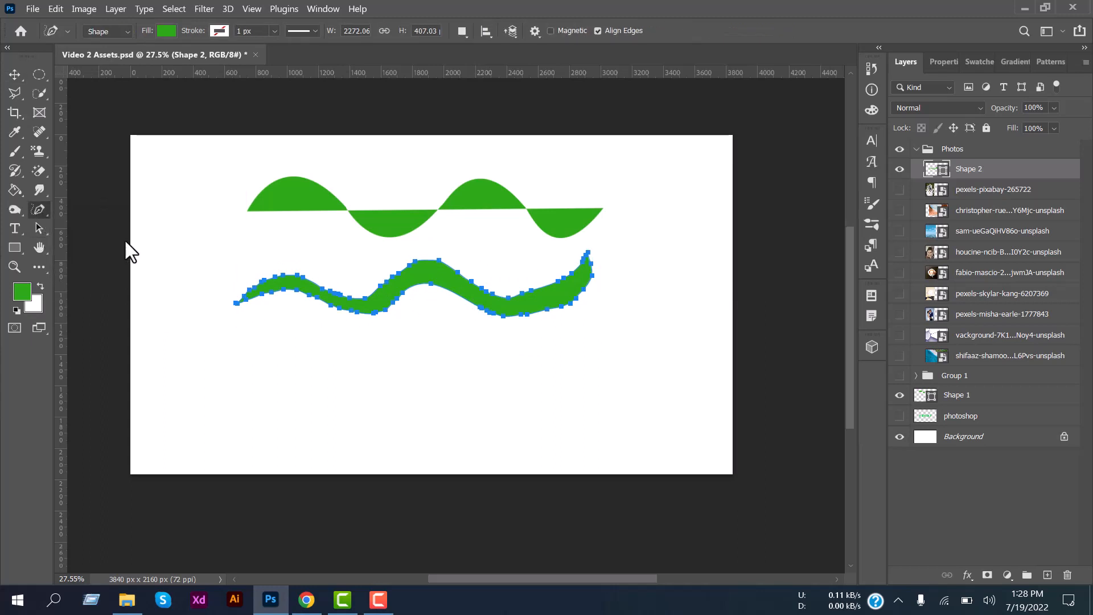
pyautogui.click(961, 463)
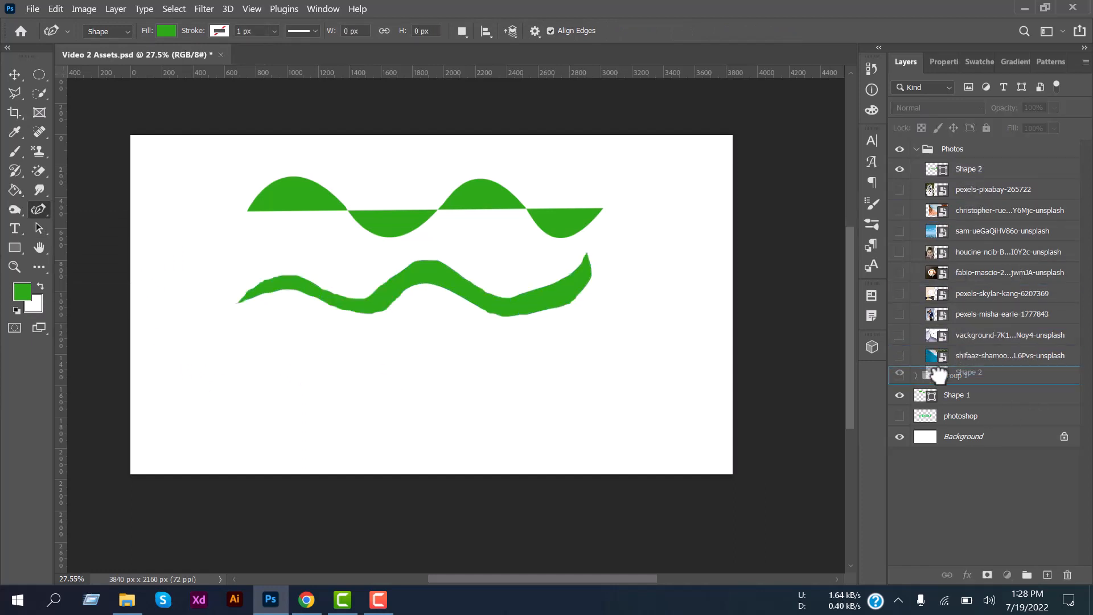
pyautogui.moveTo(937, 478); pyautogui.dragTo(935, 474)
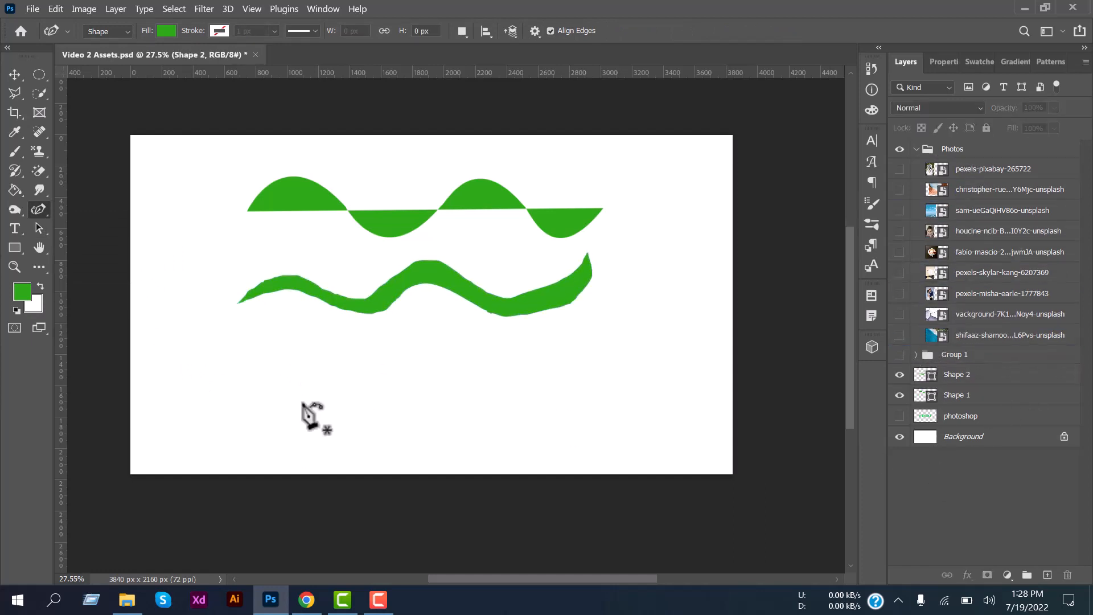
# Draw a closed flowing wave about 2612 px wide and 572 px high with the Curvature Pen tool below the ribbon
pyautogui.click(195, 381)
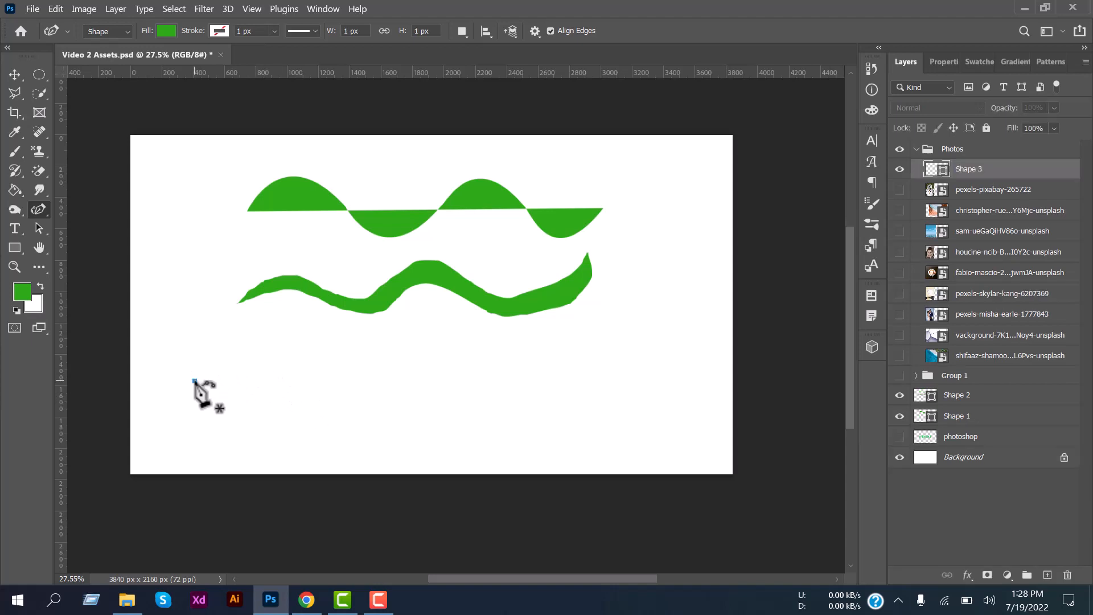
pyautogui.click(335, 378)
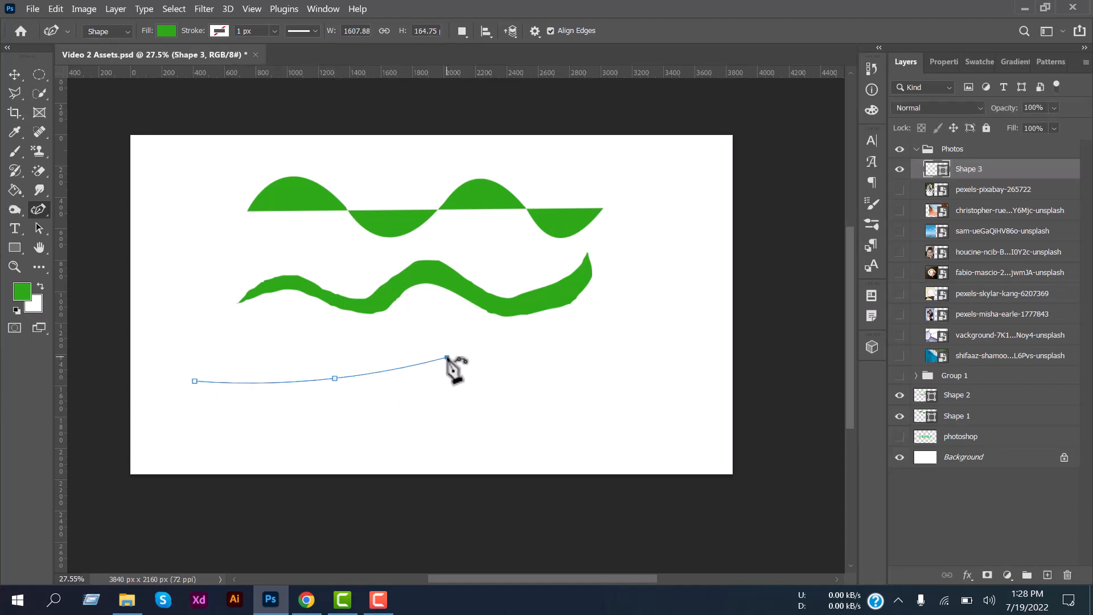
pyautogui.click(447, 357)
pyautogui.click(521, 408)
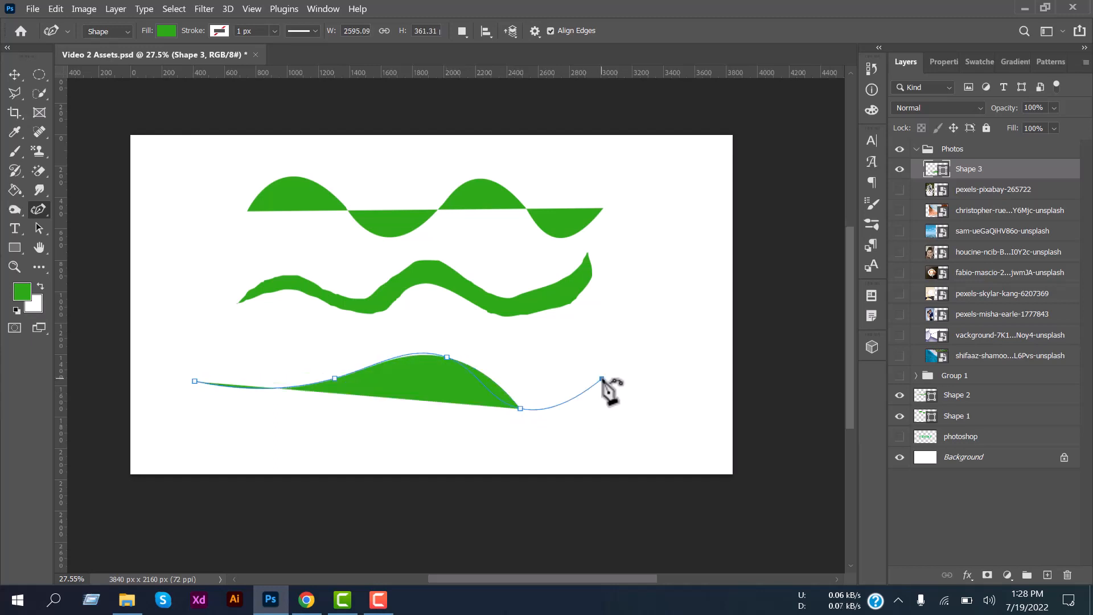
pyautogui.click(602, 378)
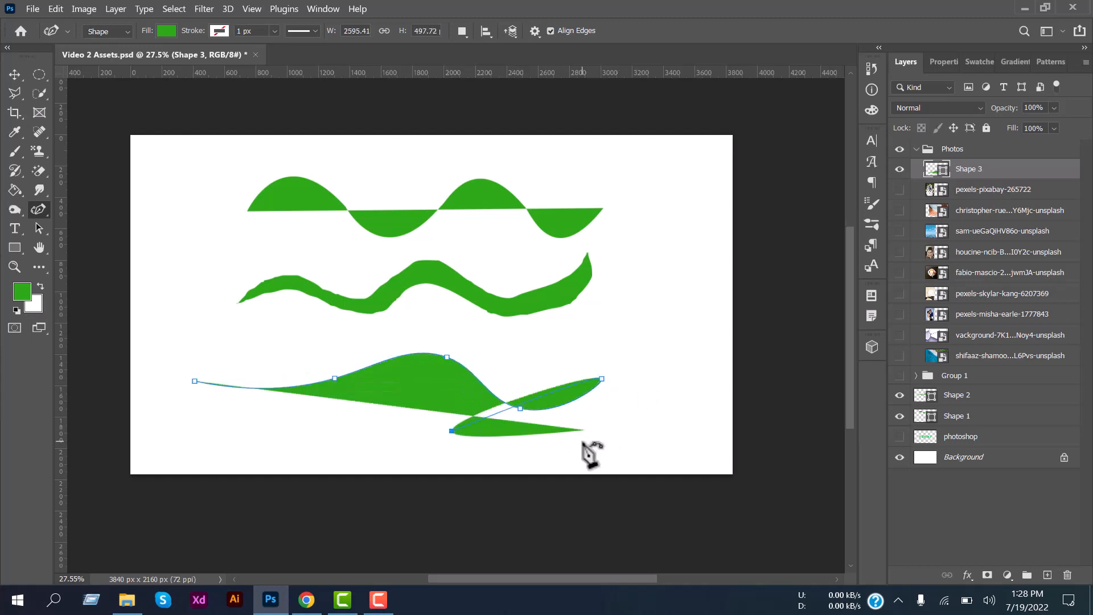
pyautogui.click(583, 428)
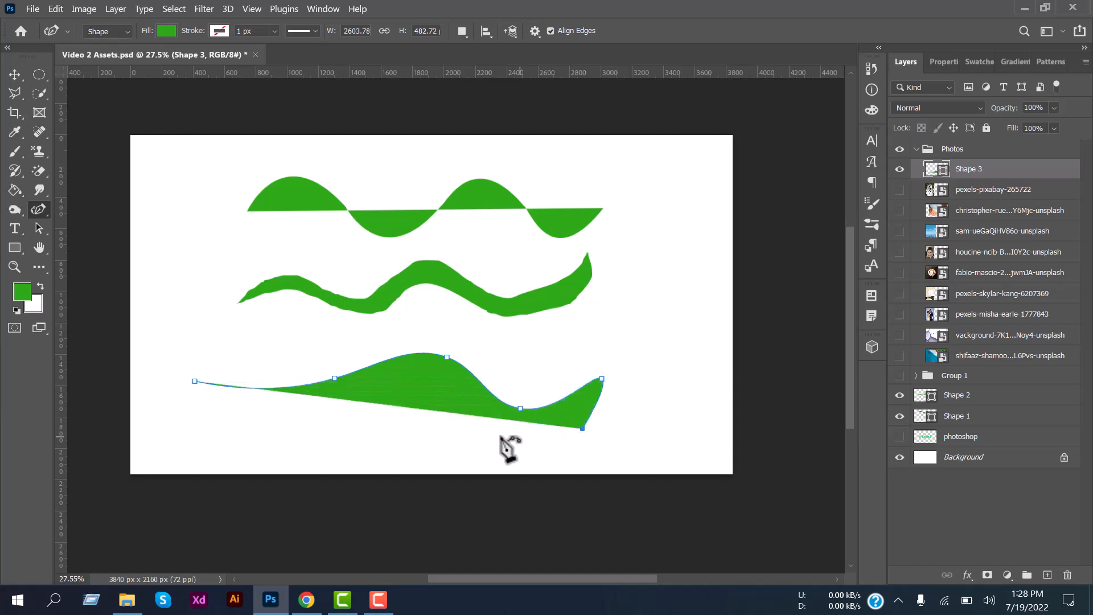
pyautogui.click(480, 425)
pyautogui.click(429, 385)
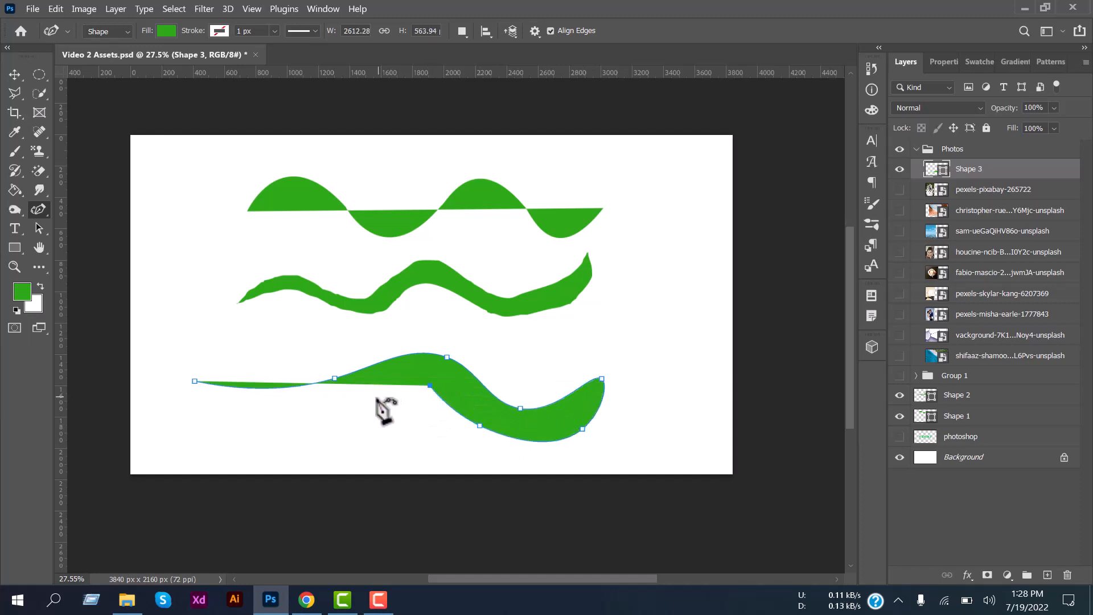
pyautogui.click(376, 398)
pyautogui.click(305, 411)
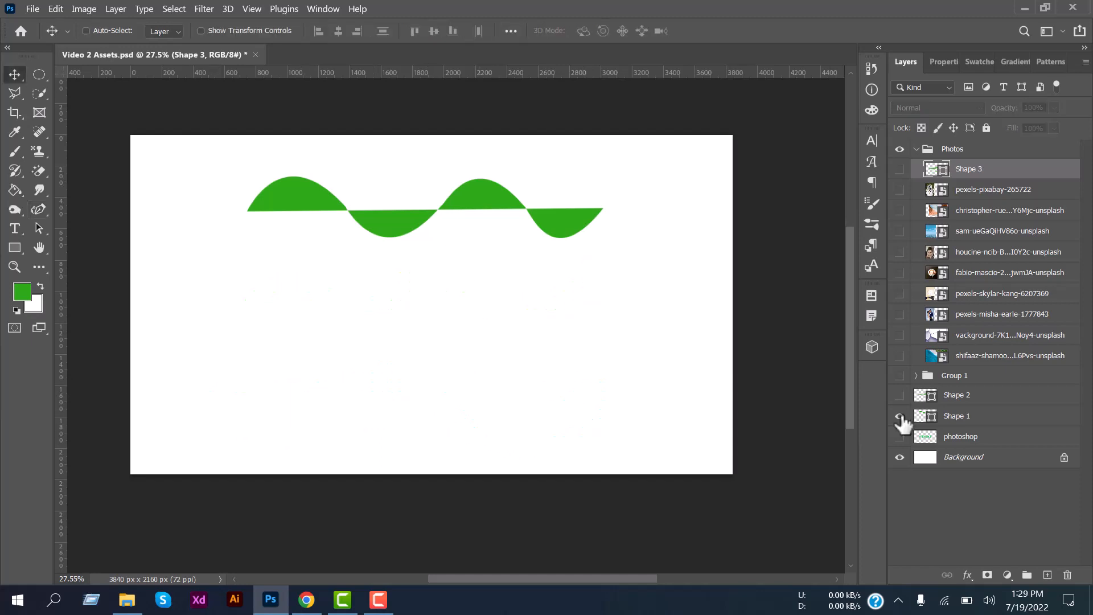
# Hide the green shape layers and deselect all layers to leave a blank canvas
pyautogui.click(899, 416)
pyautogui.click(36, 205)
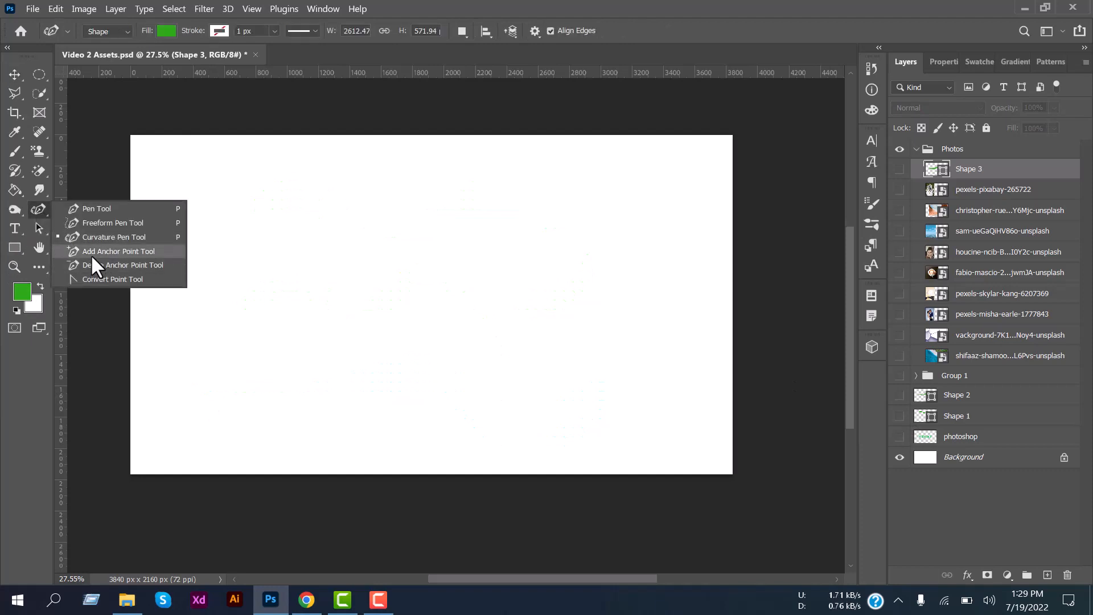
pyautogui.click(91, 254)
pyautogui.click(21, 73)
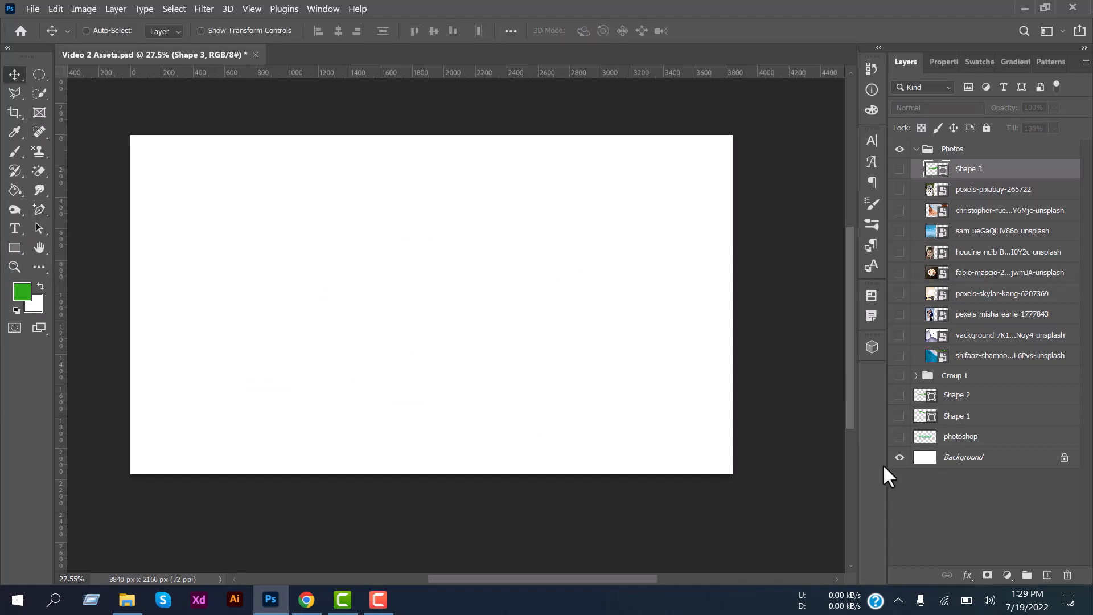
pyautogui.click(904, 477)
# Draw a green square about 1000 px wide with the Rectangle tool and place it in the middle of the canvas
pyautogui.click(39, 210)
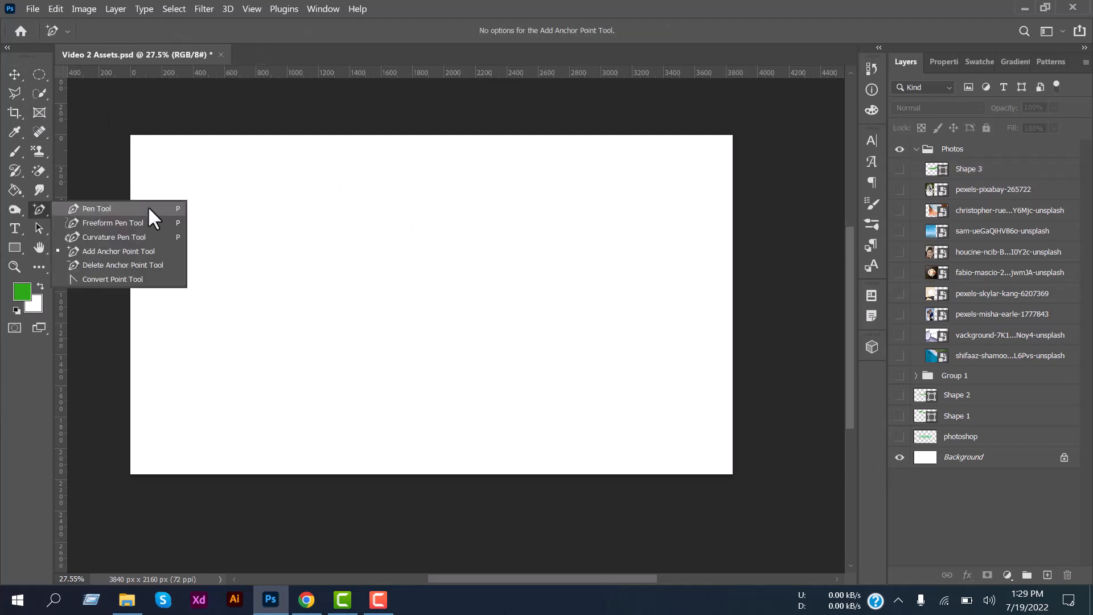
pyautogui.click(14, 73)
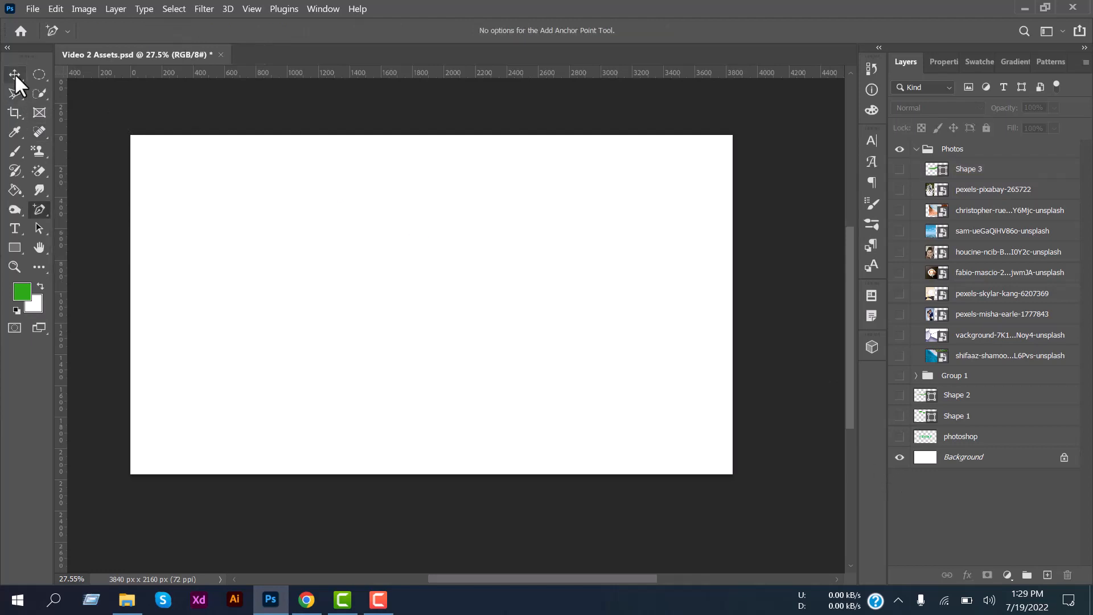
pyautogui.click(12, 254)
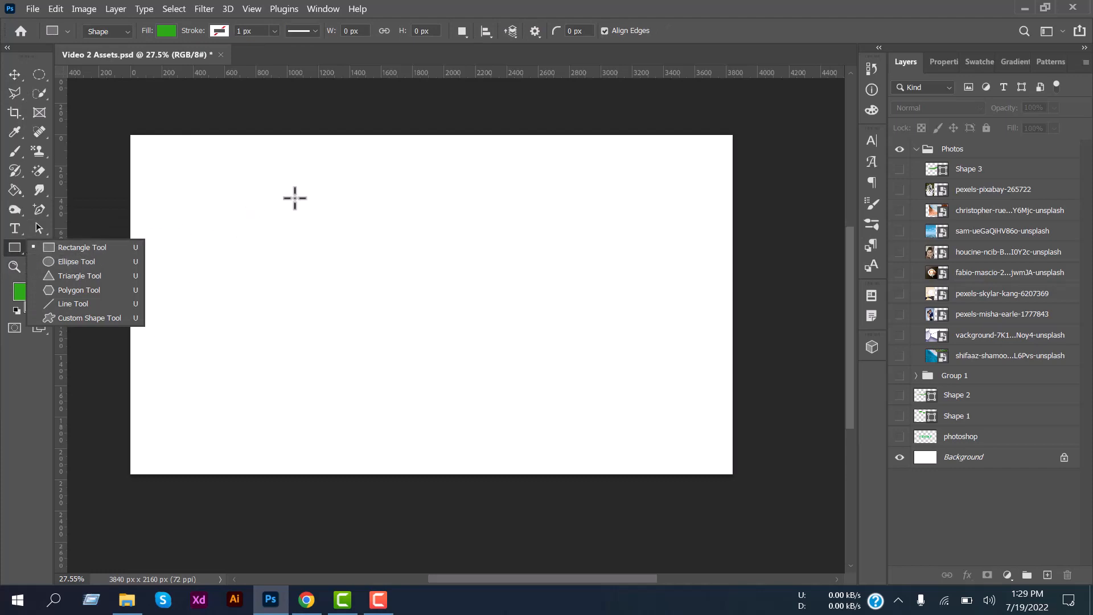
pyautogui.moveTo(271, 179); pyautogui.dragTo(428, 336)
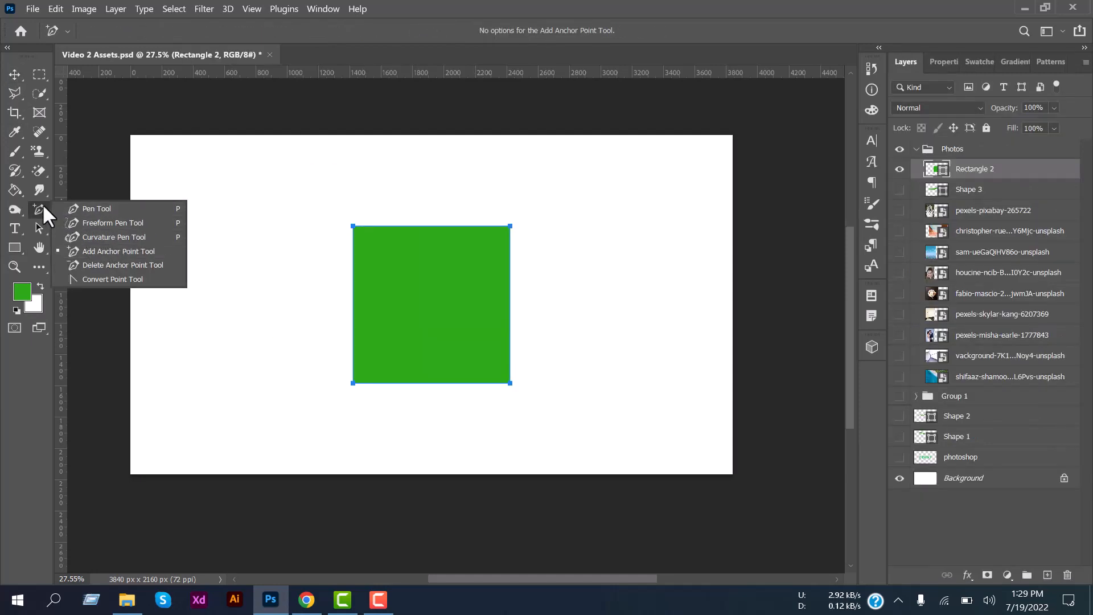
# Add an anchor point at the middle of each of the square's four sides with the Add Anchor Point tool
pyautogui.click(43, 206)
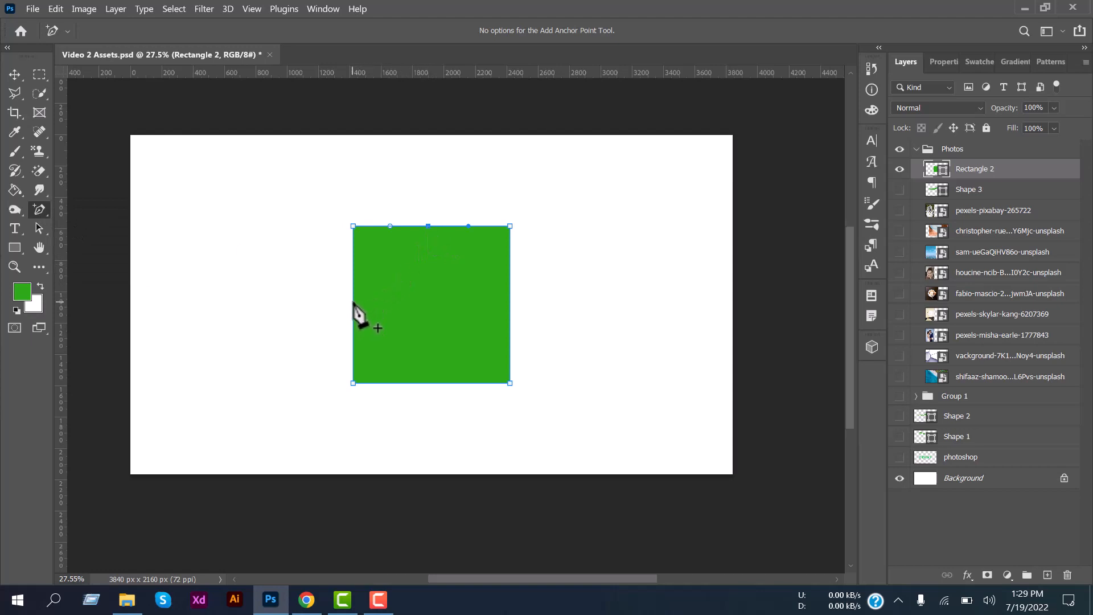
pyautogui.click(353, 303)
pyautogui.click(427, 384)
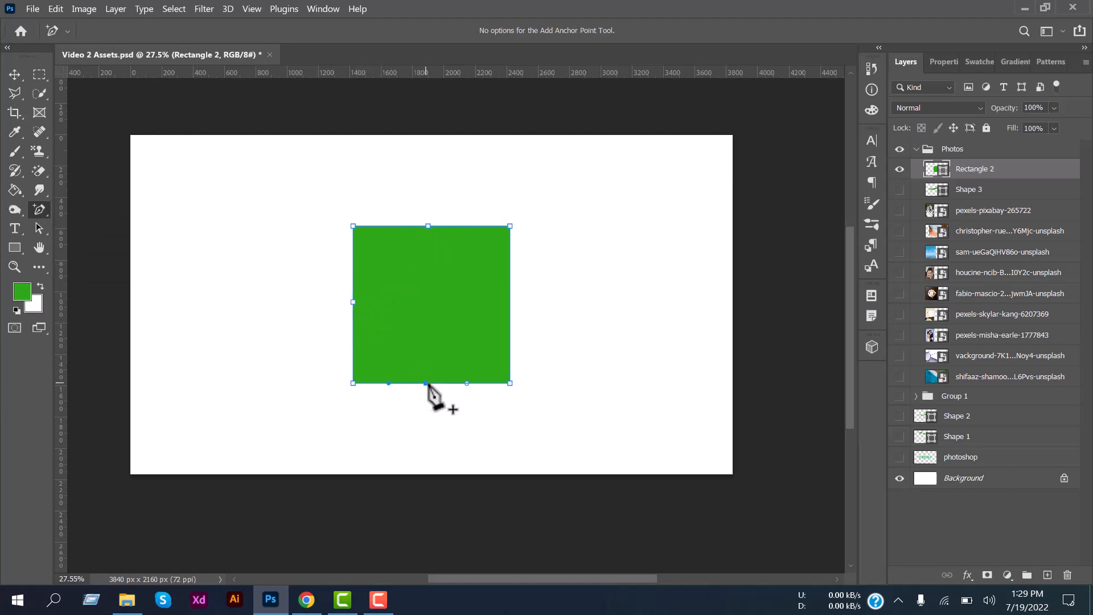
pyautogui.click(510, 303)
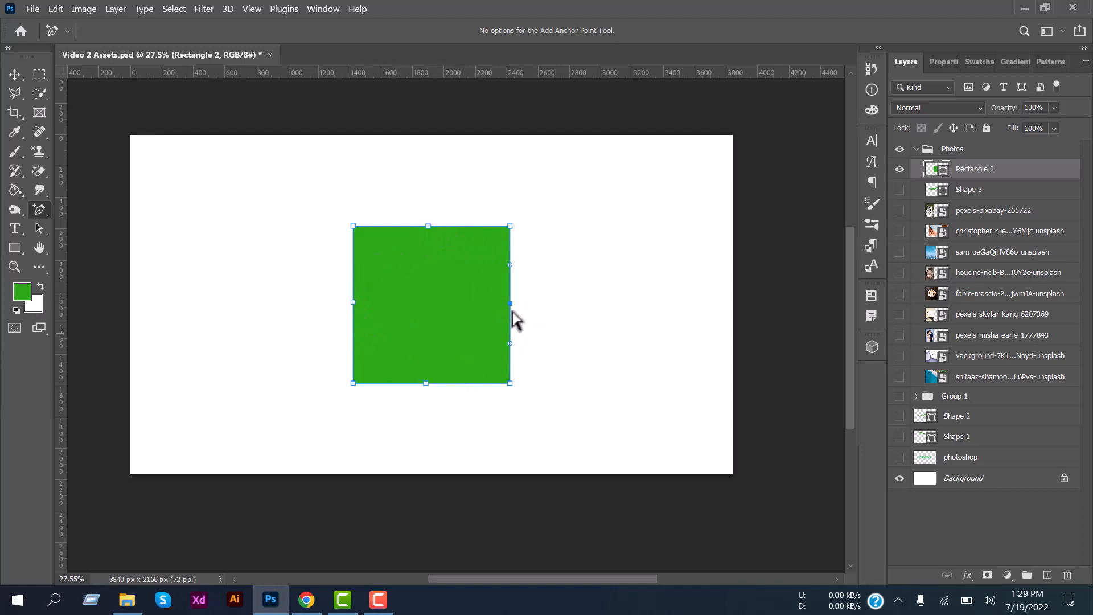
# Try the Delete Anchor Point tool on the square's two upper corners and undo the changes
pyautogui.rightClick(36, 211)
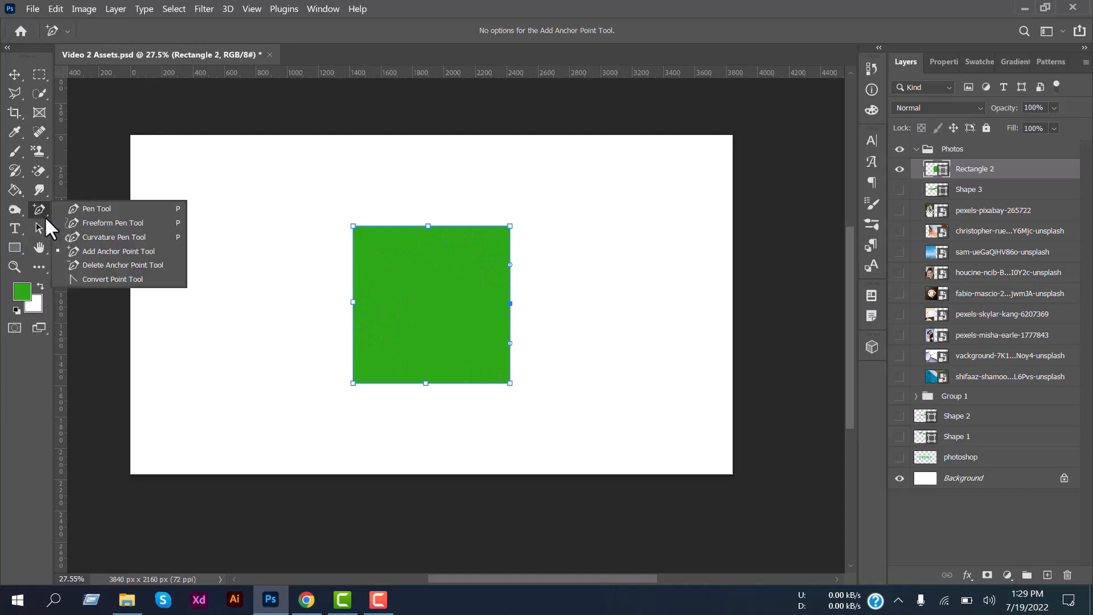
pyautogui.click(118, 264)
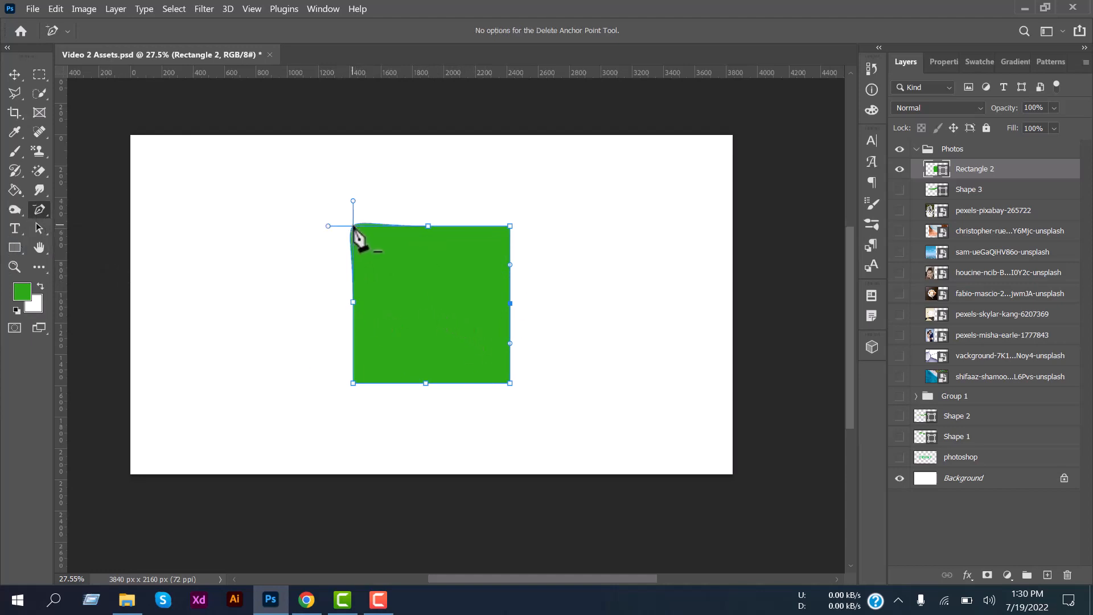
pyautogui.moveTo(511, 226); pyautogui.dragTo(537, 226)
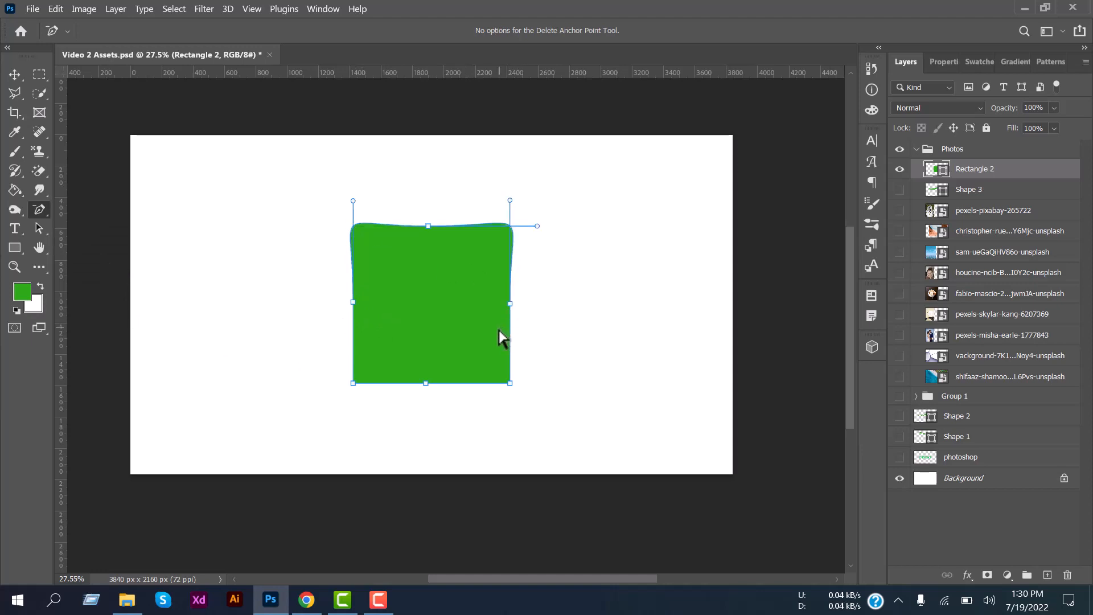
pyautogui.hotkey('ctrl', 'z')
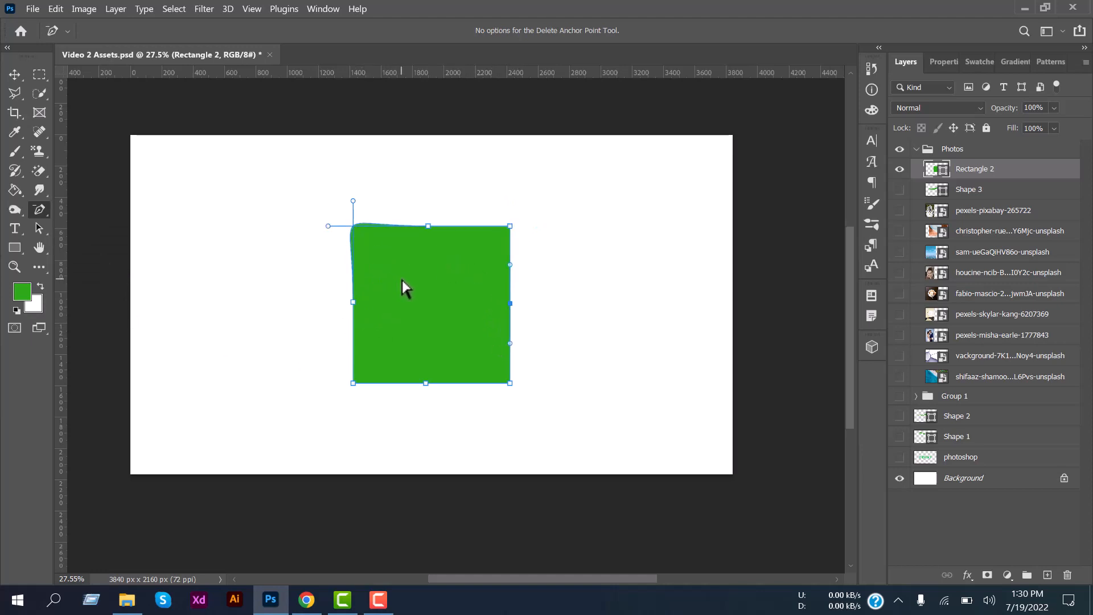
# Pull the square's four side midpoints outward with the Curvature Pen to form a four-lobed shape about 2020 px wide and 1963 px high
pyautogui.rightClick(36, 214)
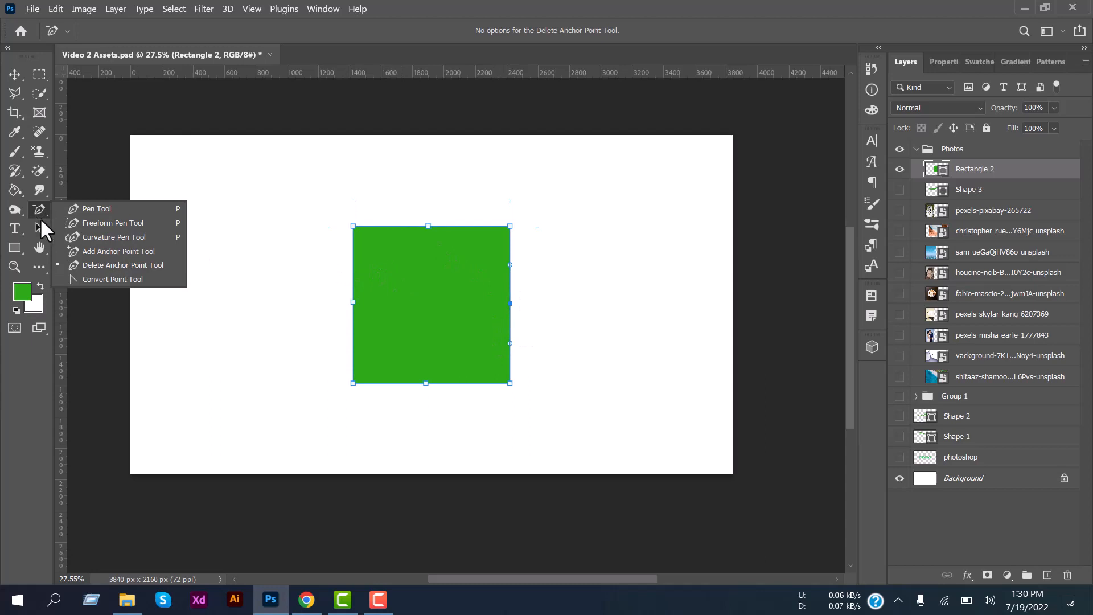
pyautogui.click(110, 279)
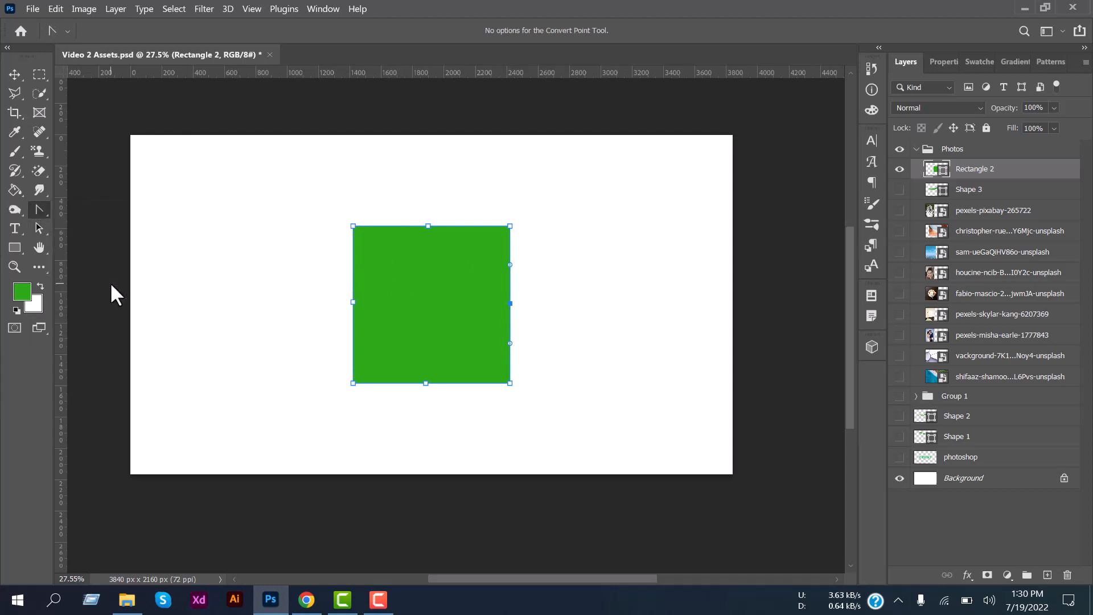
pyautogui.moveTo(353, 301); pyautogui.dragTo(297, 300)
pyautogui.moveTo(427, 226); pyautogui.dragTo(423, 153)
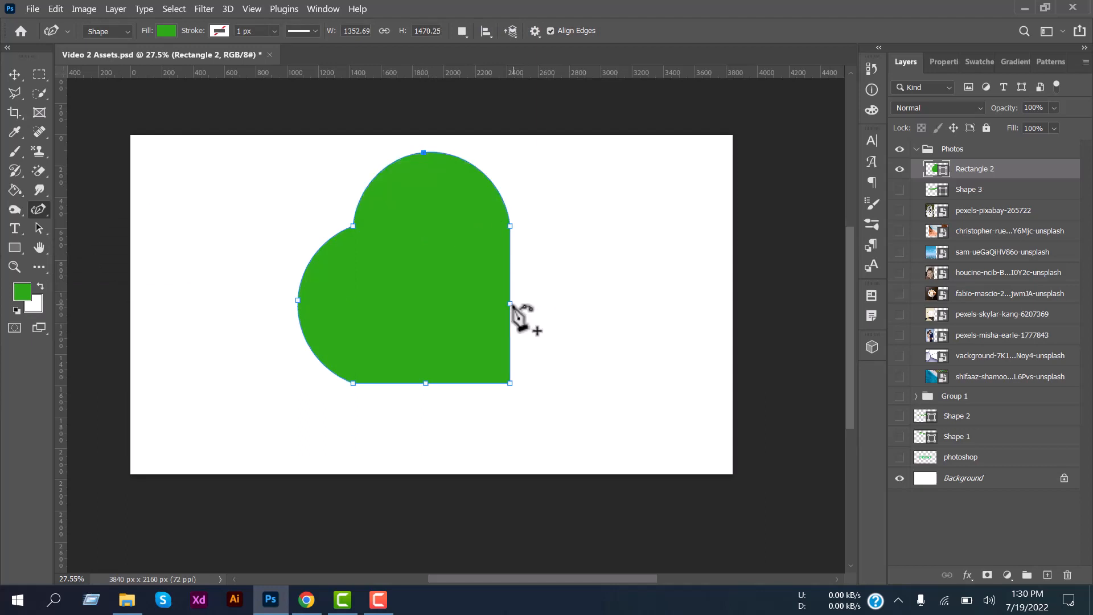
pyautogui.moveTo(510, 304); pyautogui.dragTo(595, 302)
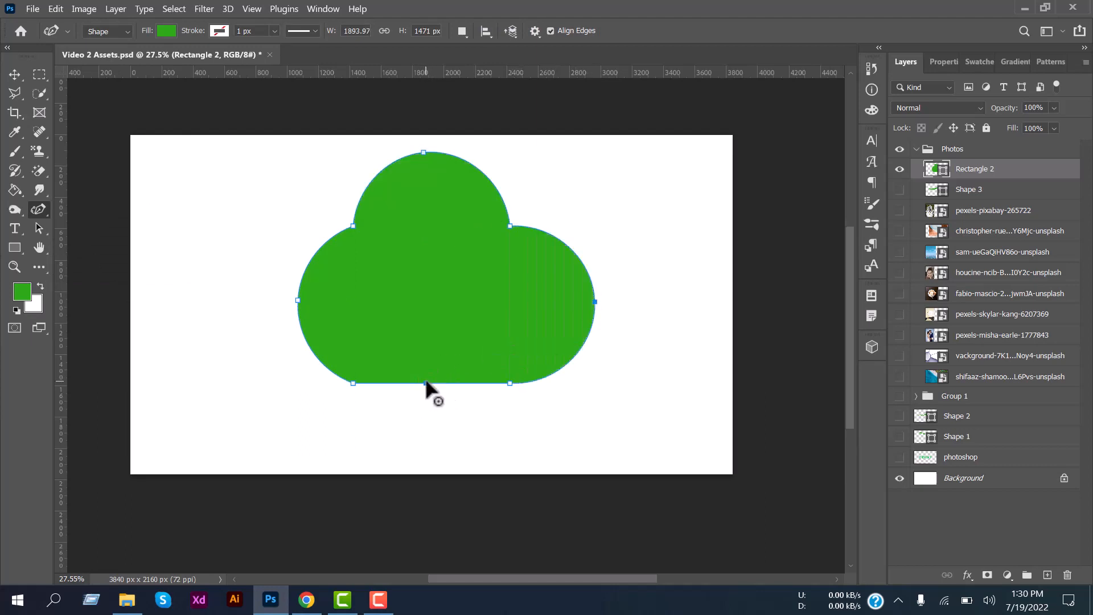
pyautogui.moveTo(427, 386); pyautogui.dragTo(430, 460)
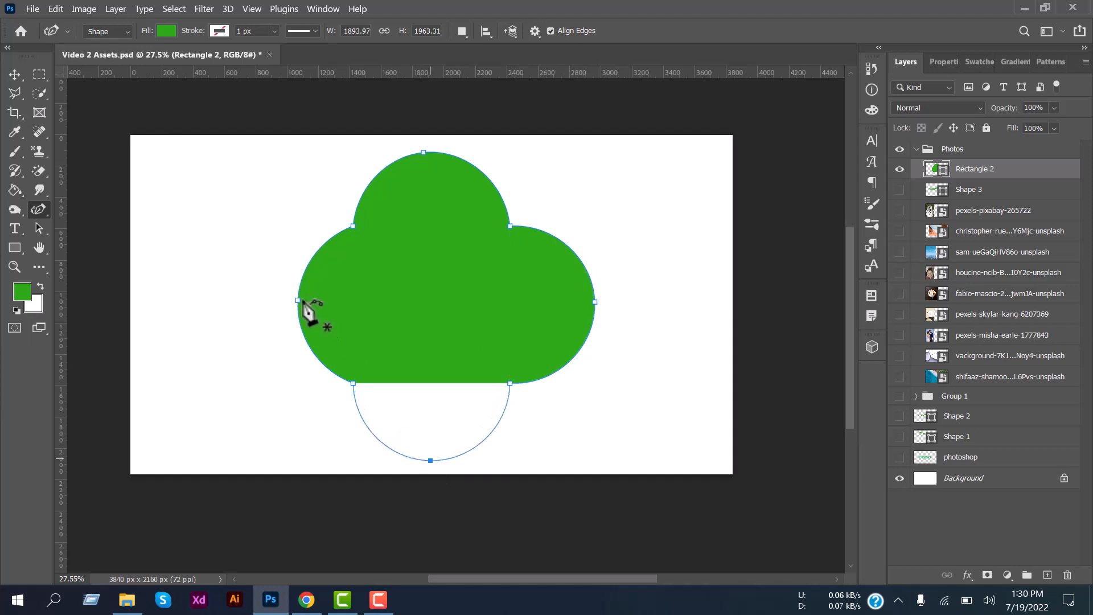
pyautogui.moveTo(298, 300); pyautogui.dragTo(278, 293)
# Turn the outermost anchor point of each of the green shape's four lobes into a sharp corner with the Convert Point tool
pyautogui.rightClick(39, 210)
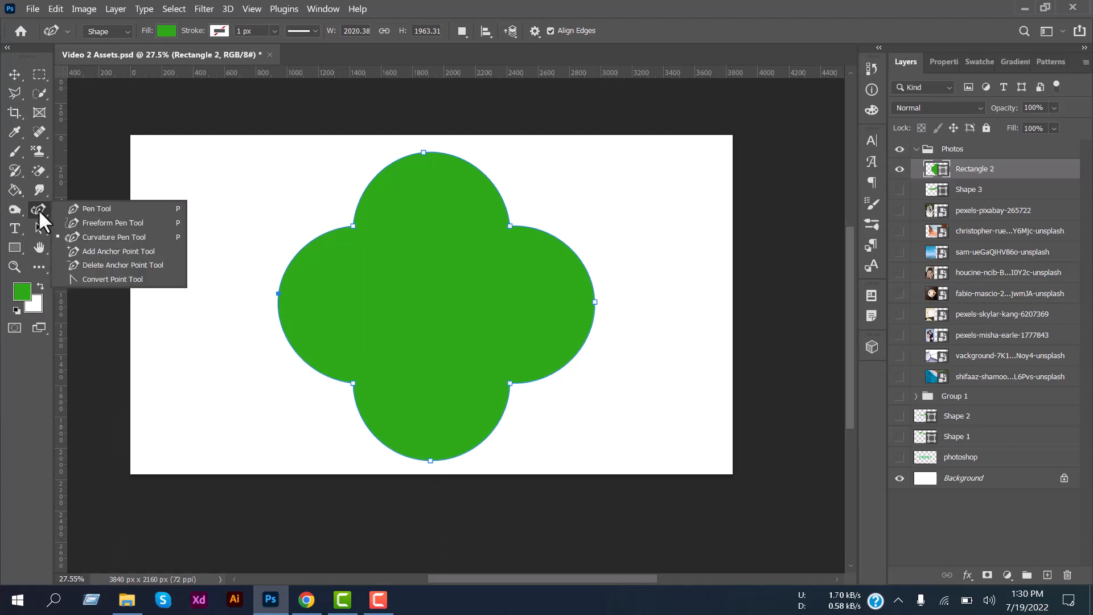
pyautogui.click(109, 279)
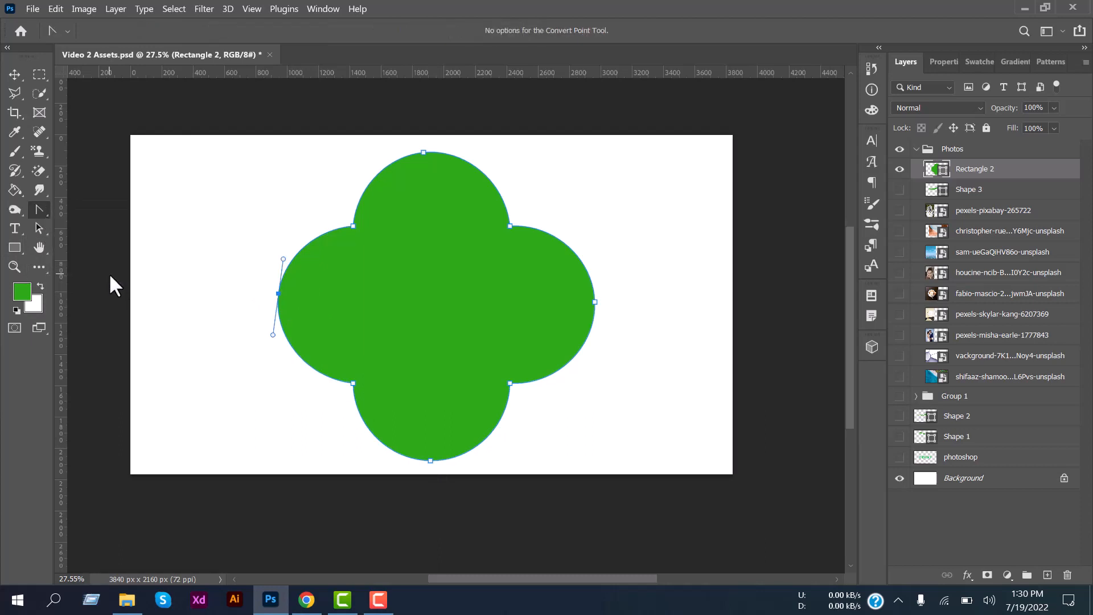
pyautogui.click(278, 294)
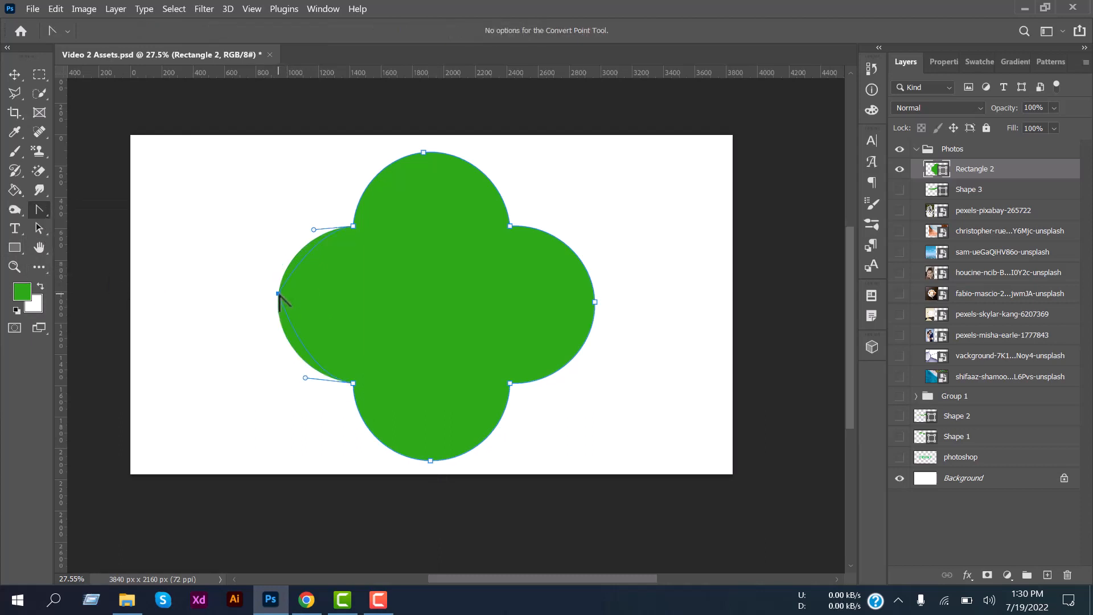
pyautogui.click(424, 153)
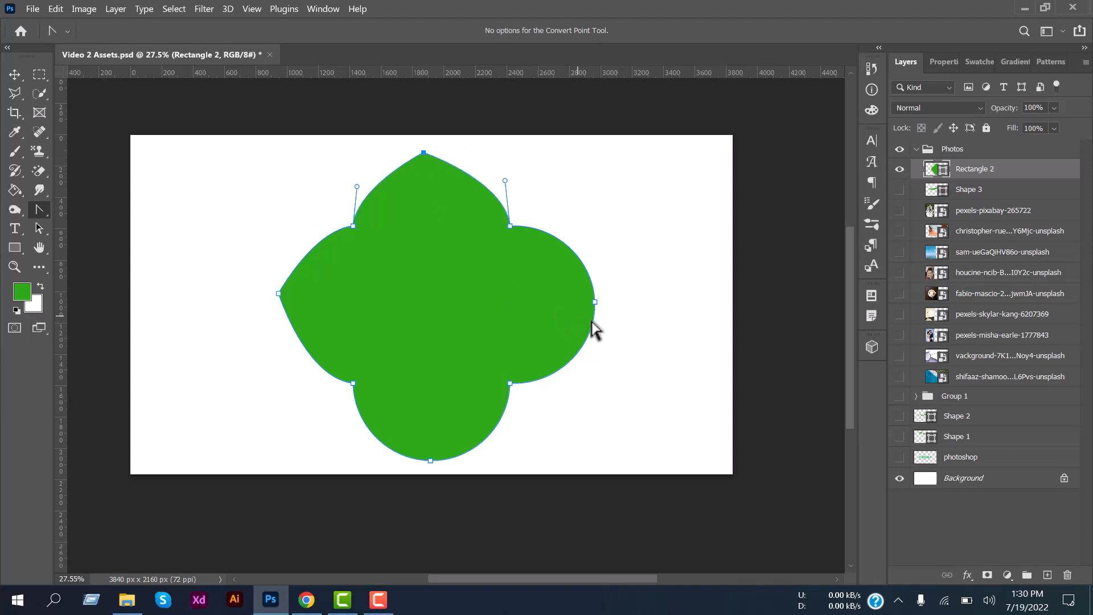
pyautogui.click(595, 301)
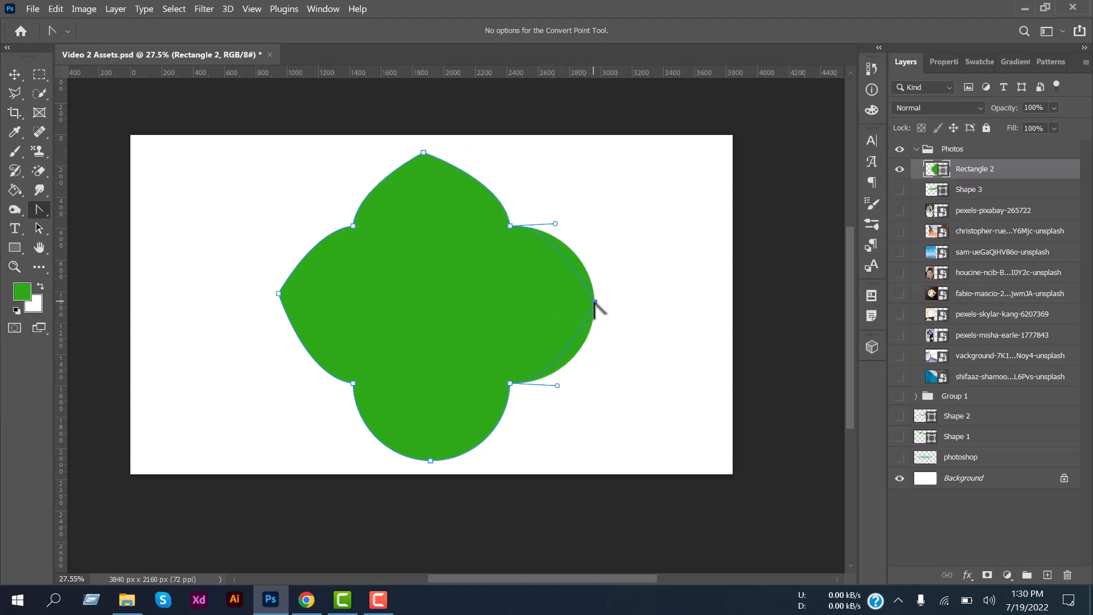
pyautogui.click(431, 461)
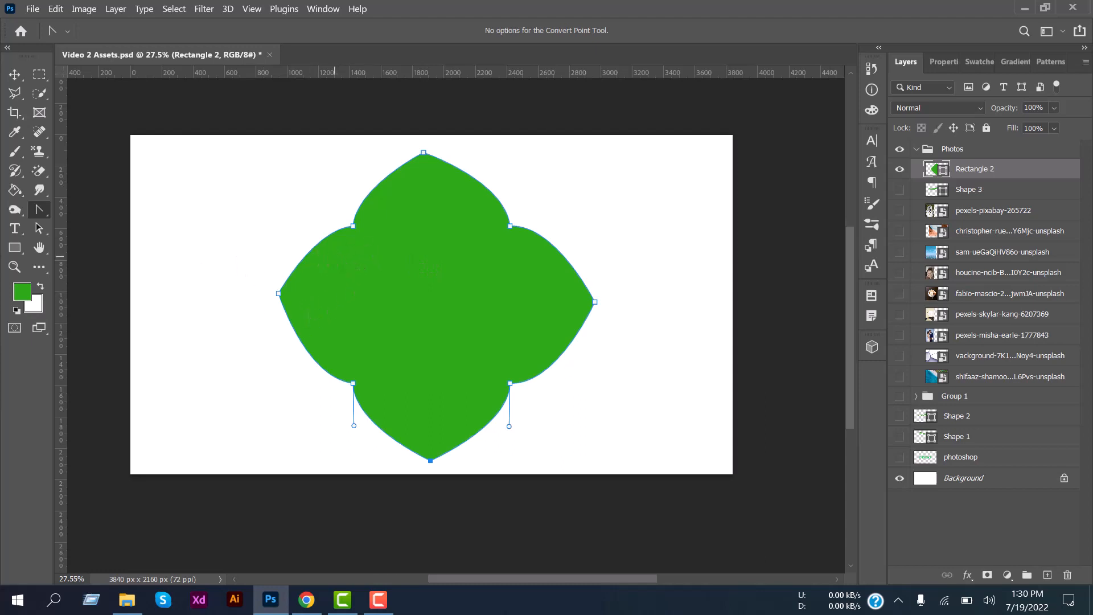
# Add the text "WELCOME!" in the upper part of the blank canvas with the Horizontal Type tool
pyautogui.rightClick(37, 212)
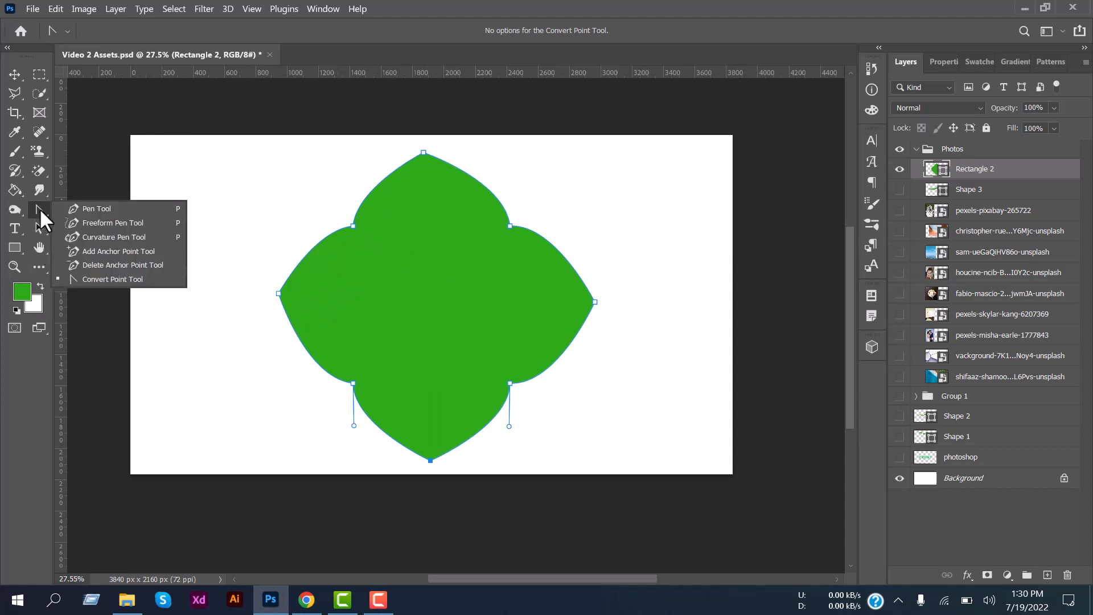
pyautogui.rightClick(20, 232)
pyautogui.click(16, 77)
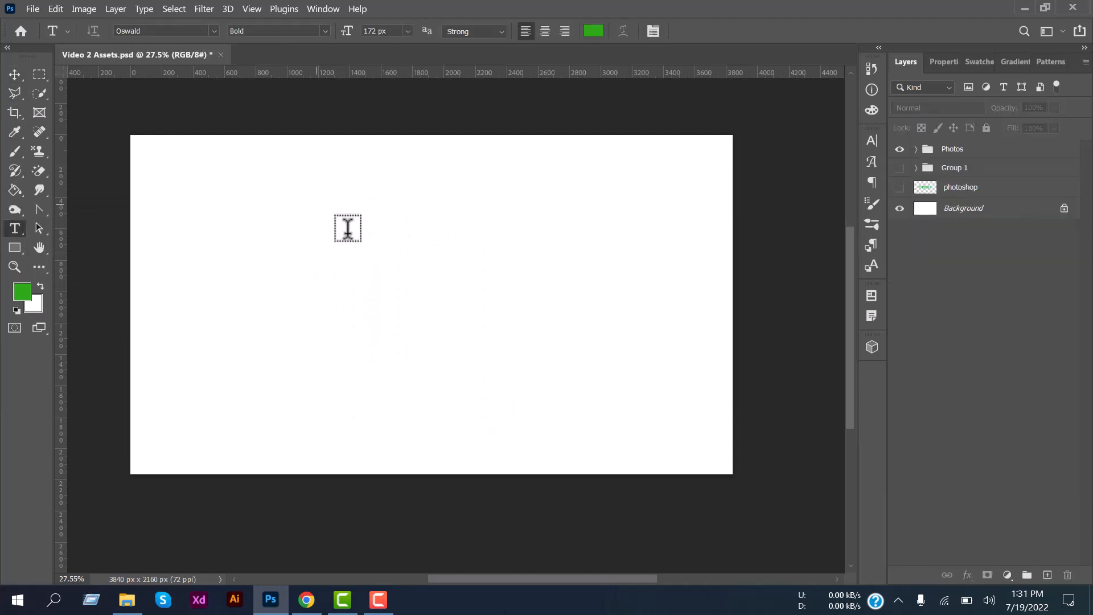
pyautogui.click(348, 228)
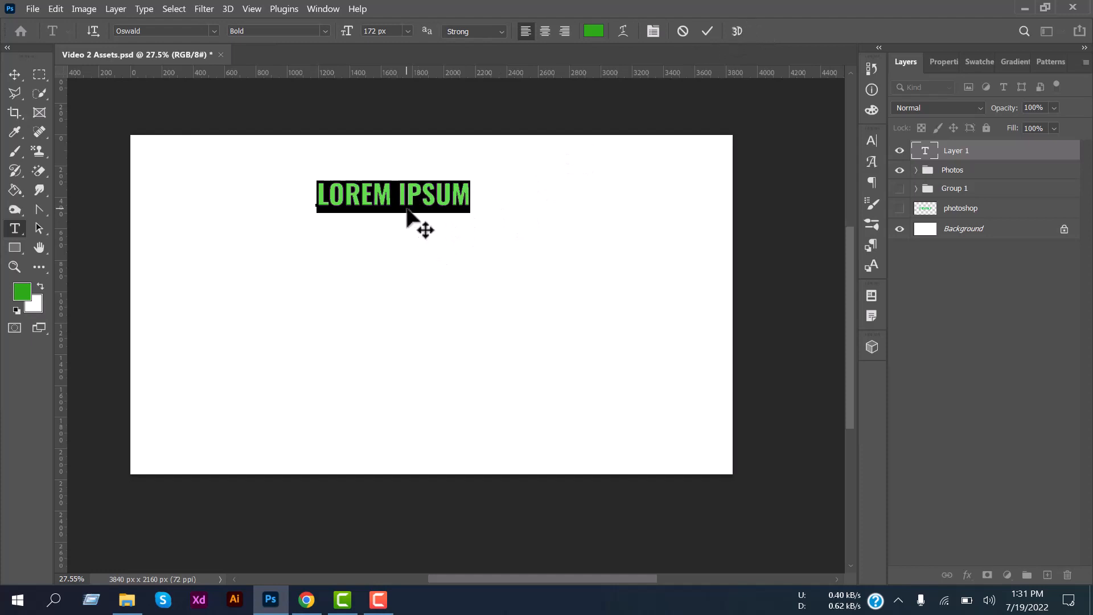
pyautogui.press('Right')
pyautogui.hotkey('ctrl', 'a')
pyautogui.write('WELCOME')
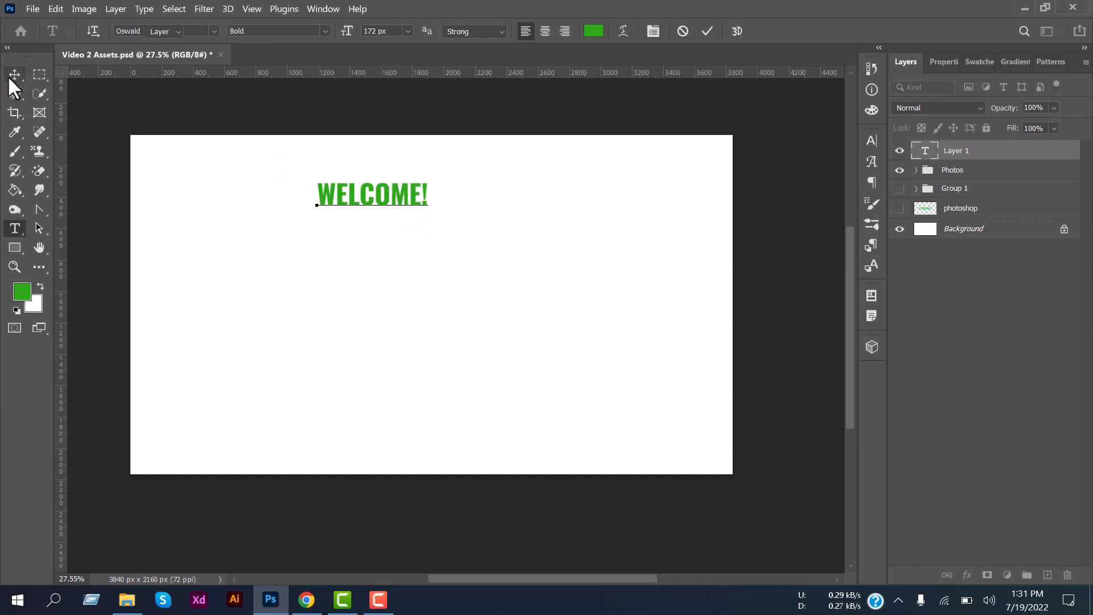
pyautogui.click(9, 77)
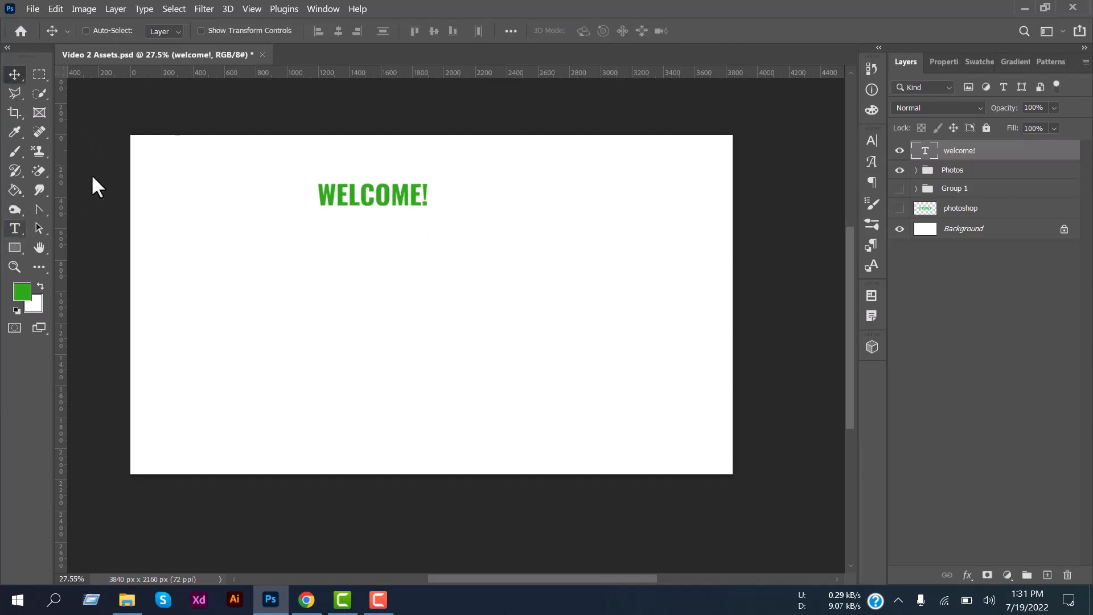
# Set the font of the WELCOME! text to Pacifico Regular and check the available font sizes
pyautogui.click(215, 32)
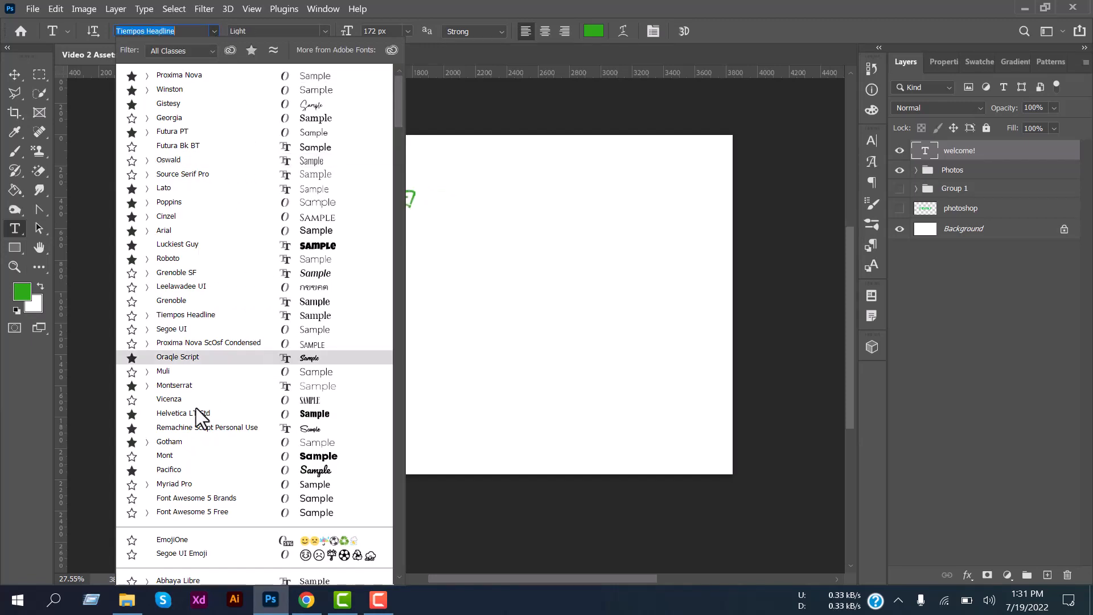
pyautogui.click(172, 473)
pyautogui.click(325, 32)
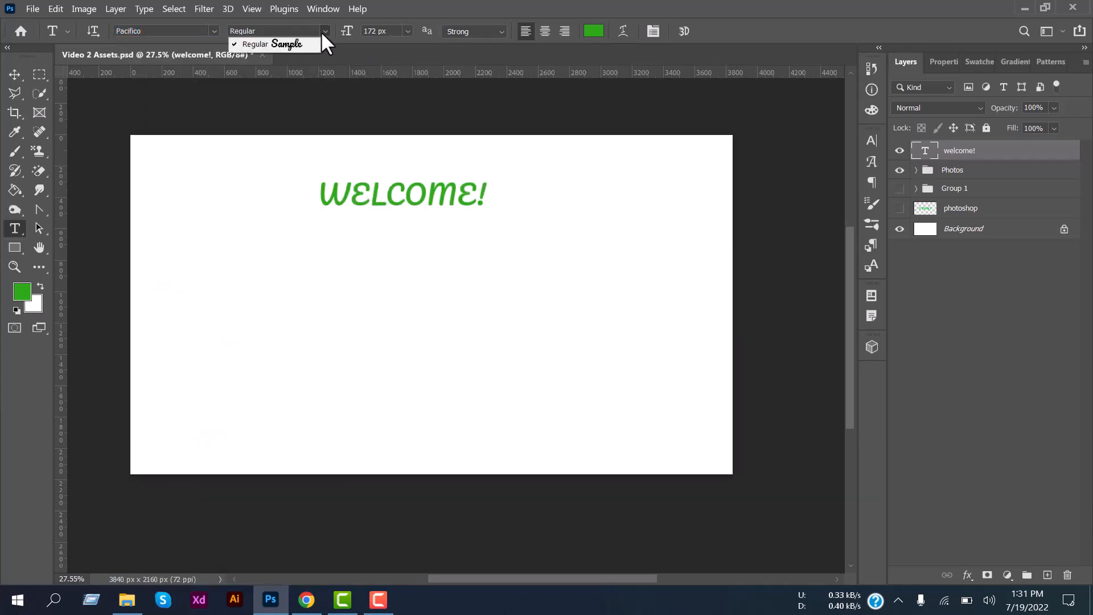
pyautogui.click(321, 32)
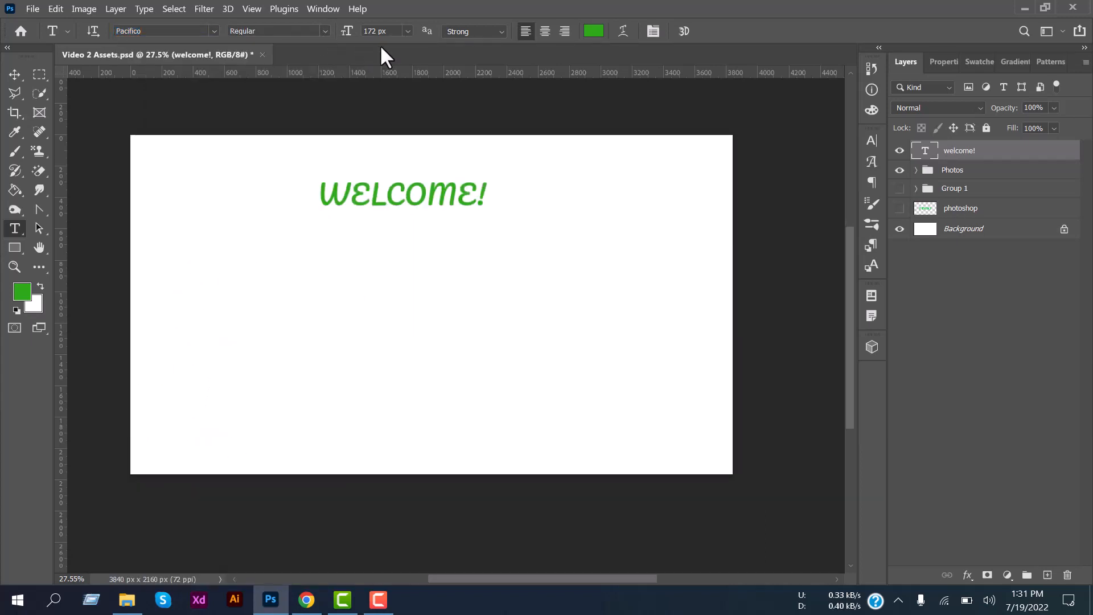
pyautogui.click(408, 32)
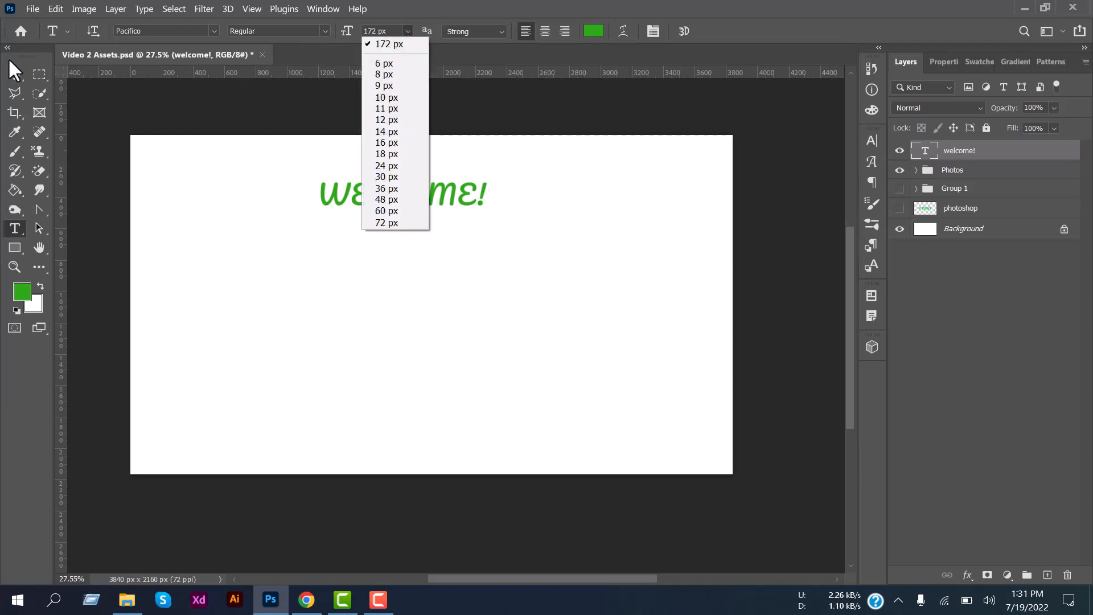
pyautogui.click(9, 74)
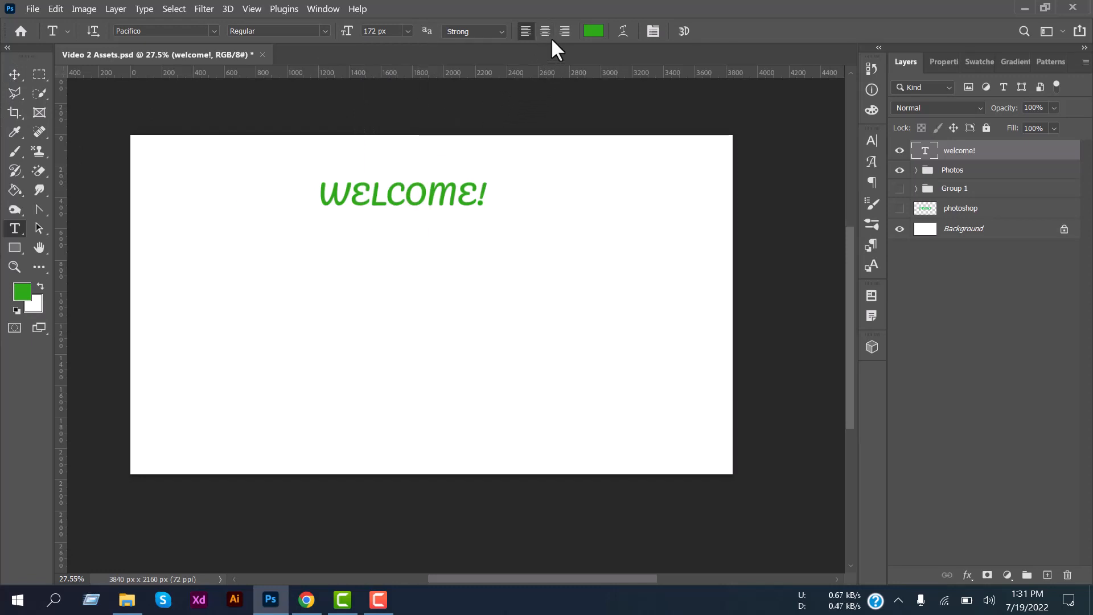
# Change the colour of the WELCOME! text to black
pyautogui.click(595, 32)
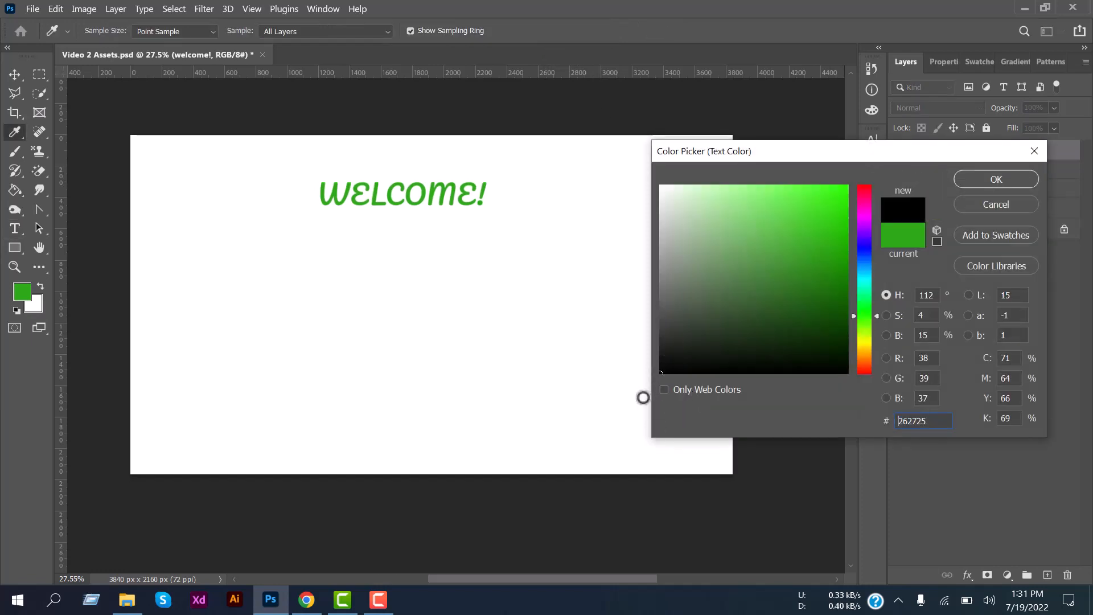
pyautogui.click(963, 185)
pyautogui.click(11, 77)
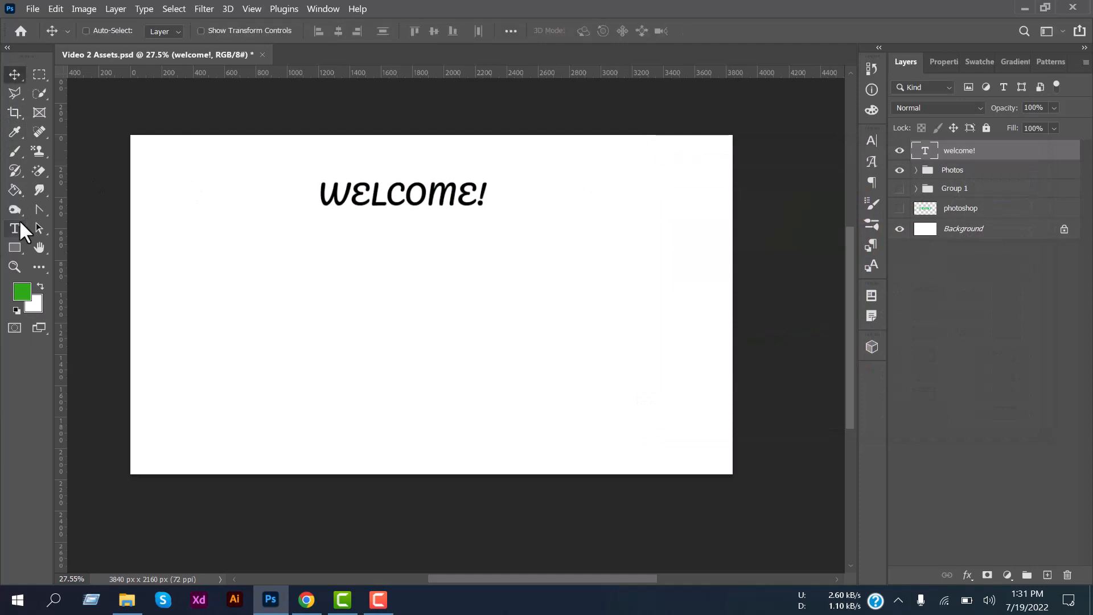
# Place vertical "Lorem Ipsum" text on the canvas with the Vertical Type tool, and delete both text layers
pyautogui.moveTo(20, 231); pyautogui.dragTo(62, 240)
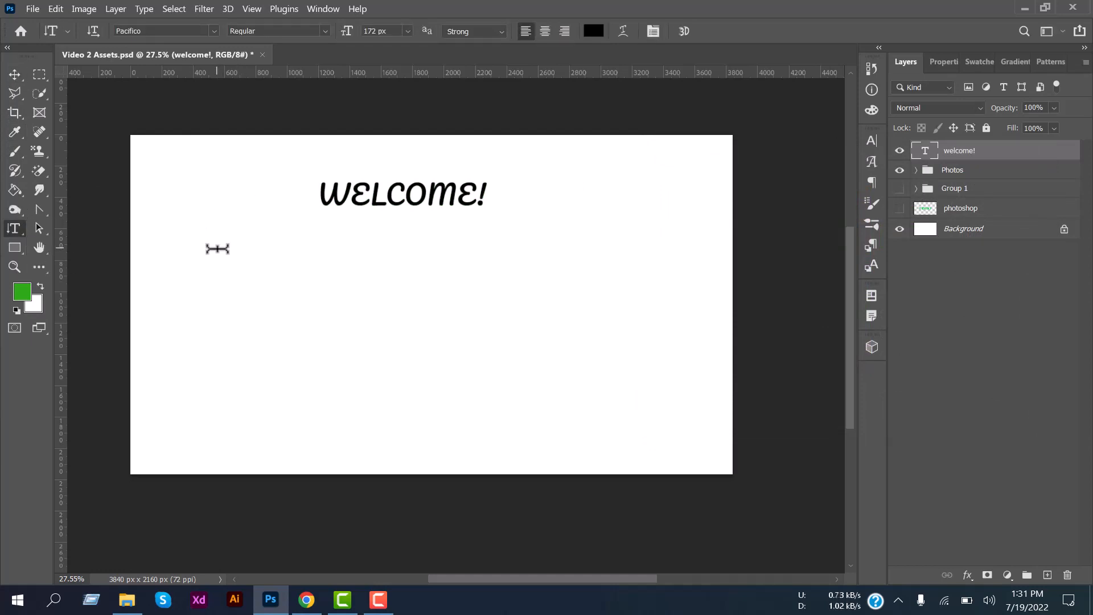
pyautogui.click(217, 249)
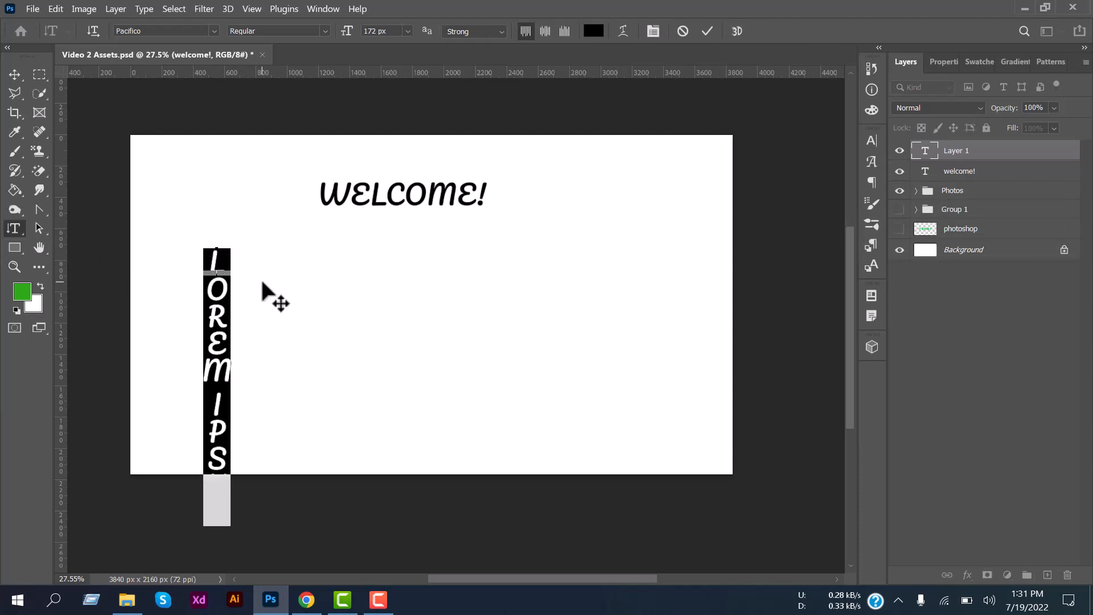
pyautogui.click(14, 74)
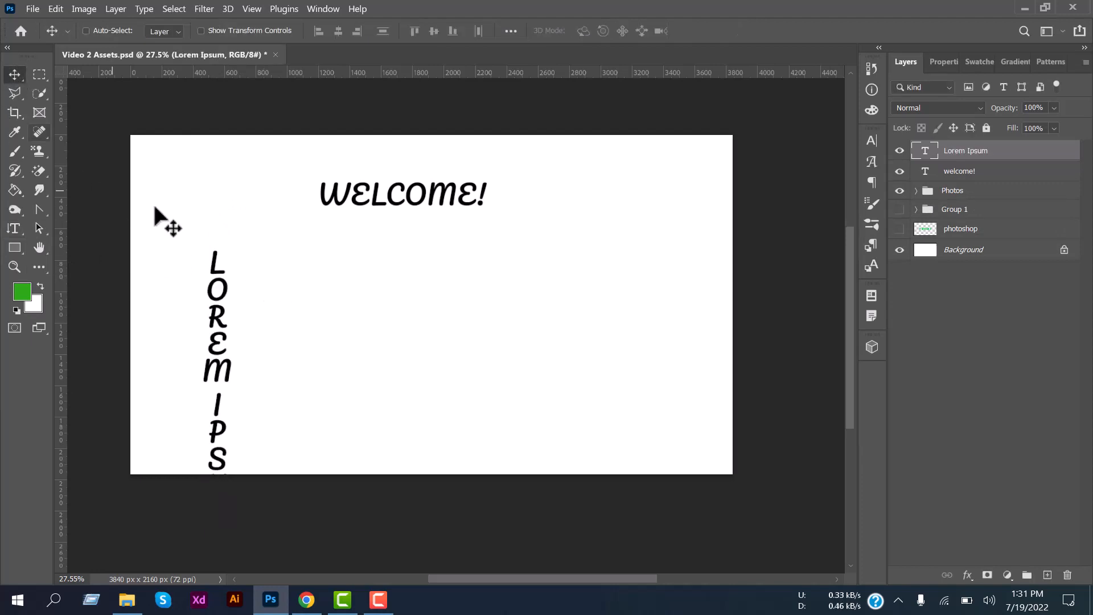
pyautogui.press('Delete')
pyautogui.press('Delete')
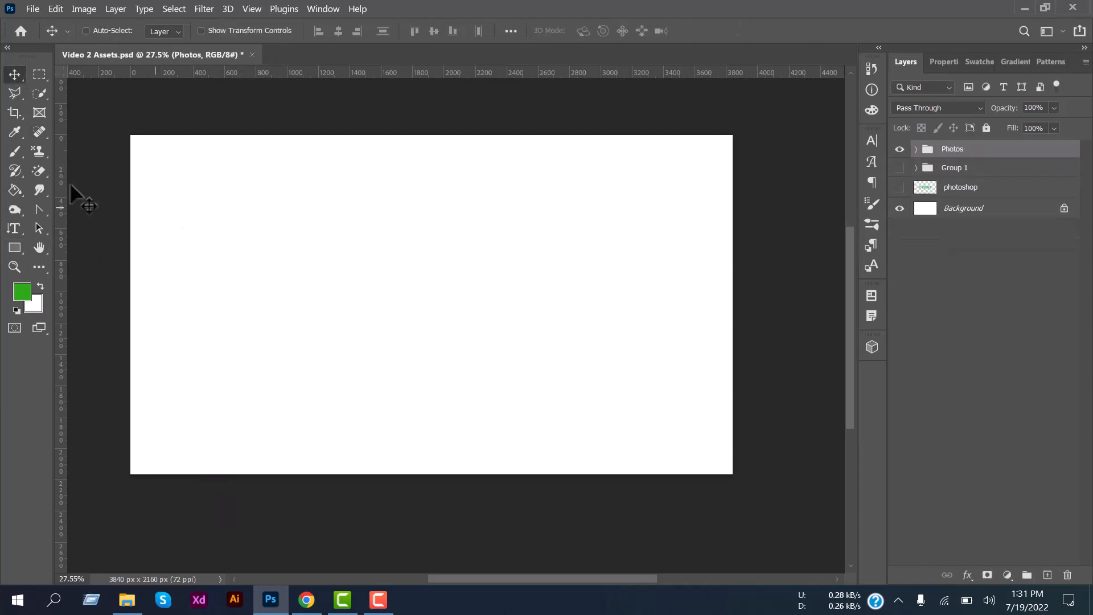
# Open the contents of the beach photo smart object, the lowest layer in the Photos group
pyautogui.click(10, 231)
pyautogui.click(77, 258)
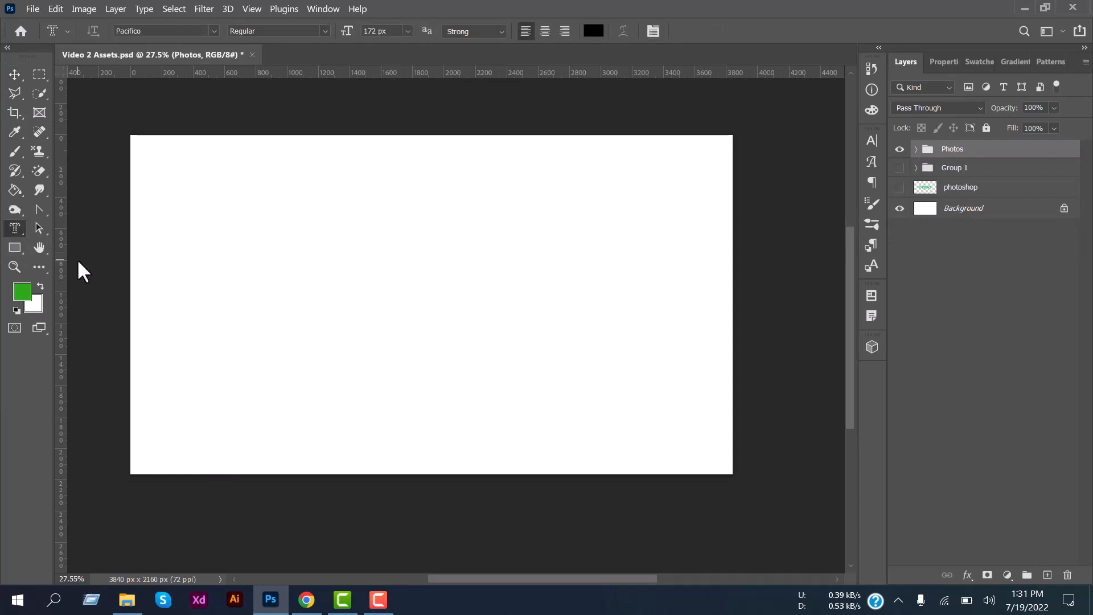
pyautogui.click(17, 75)
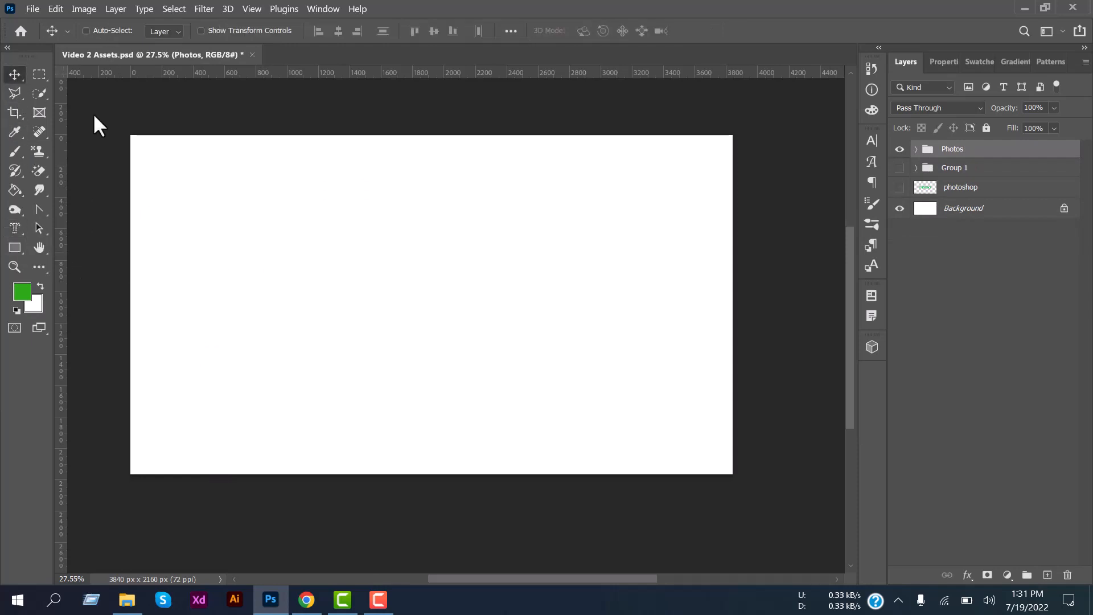
pyautogui.click(916, 149)
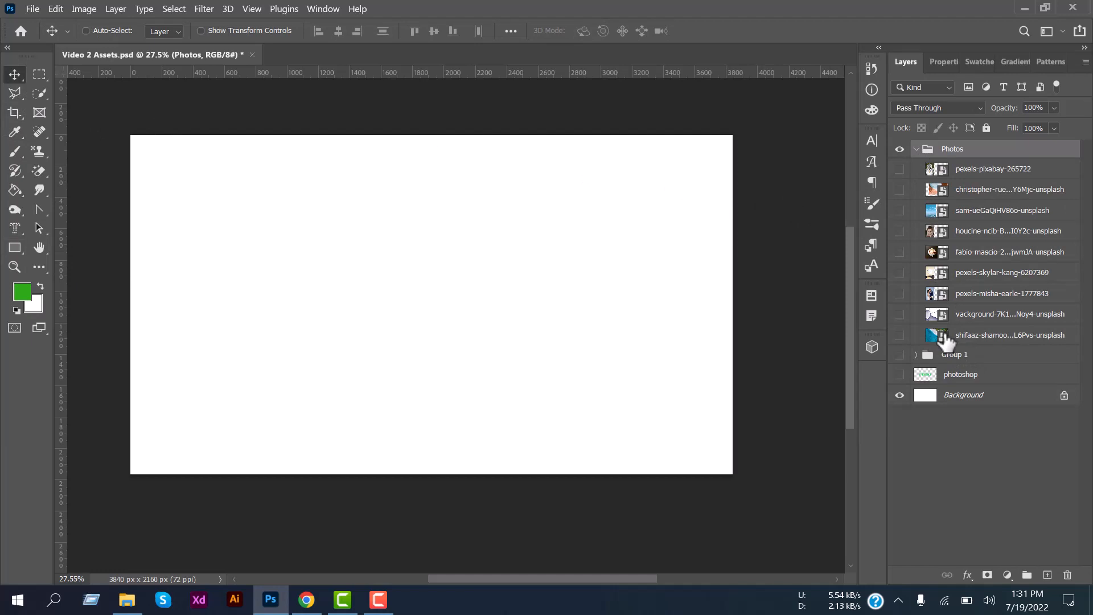
pyautogui.doubleClick(944, 336)
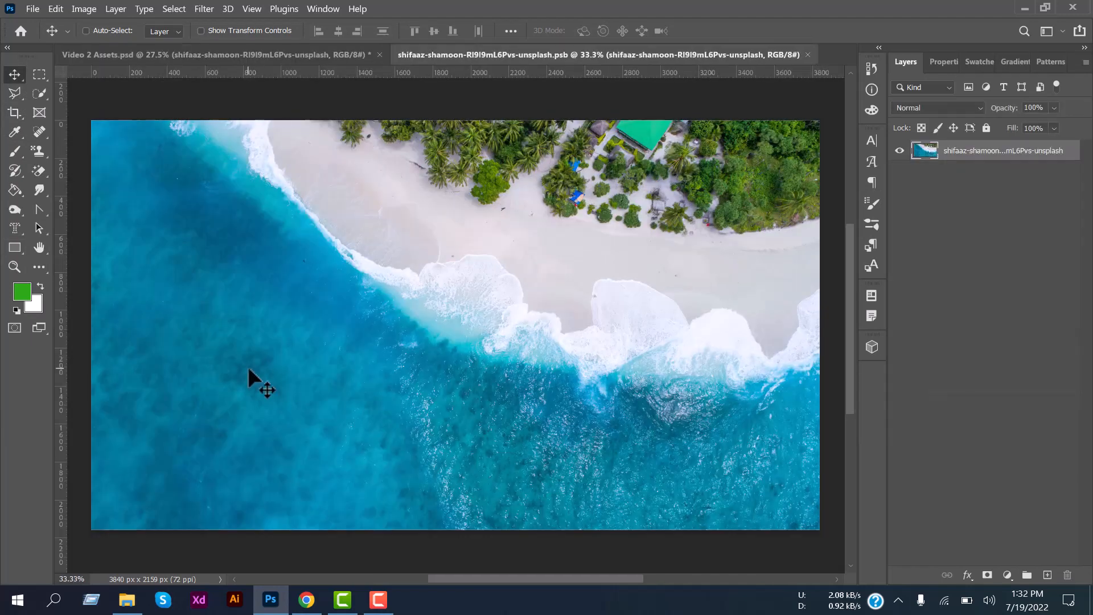
# Create a selection shaped like "Welcome to Maldives!" on two lines over the photo's open water with the Horizontal Type Mask tool
pyautogui.click(13, 229)
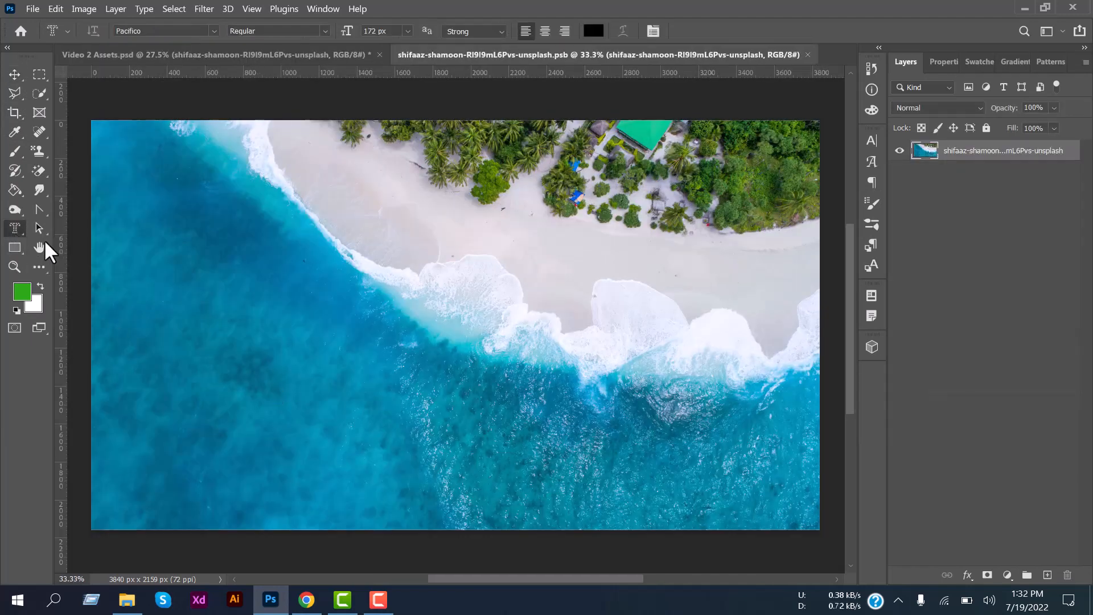
pyautogui.click(62, 268)
pyautogui.click(14, 229)
pyautogui.click(53, 256)
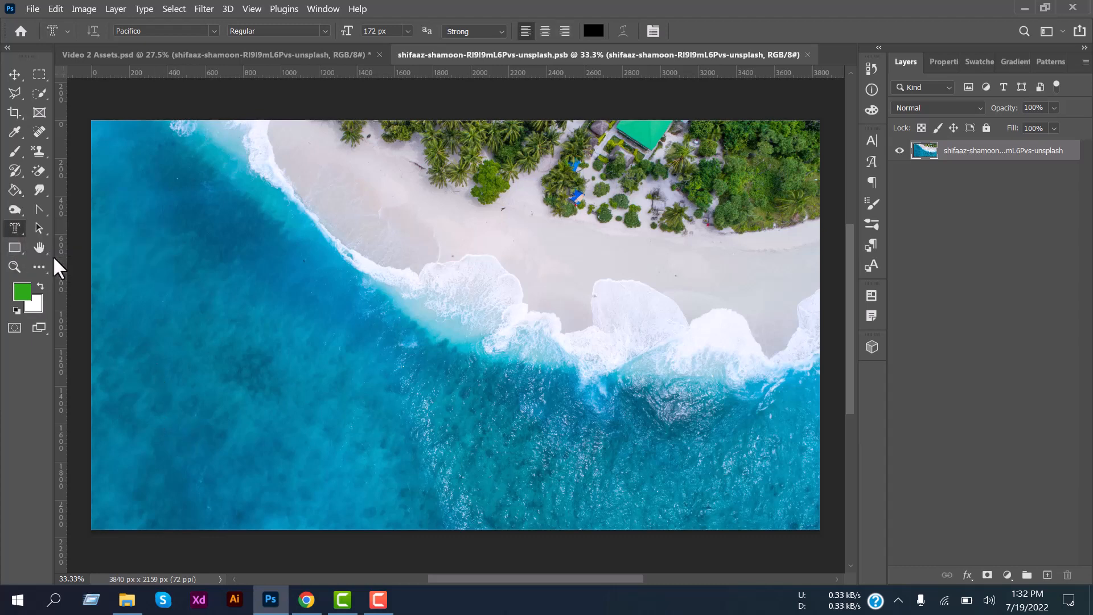
pyautogui.click(182, 417)
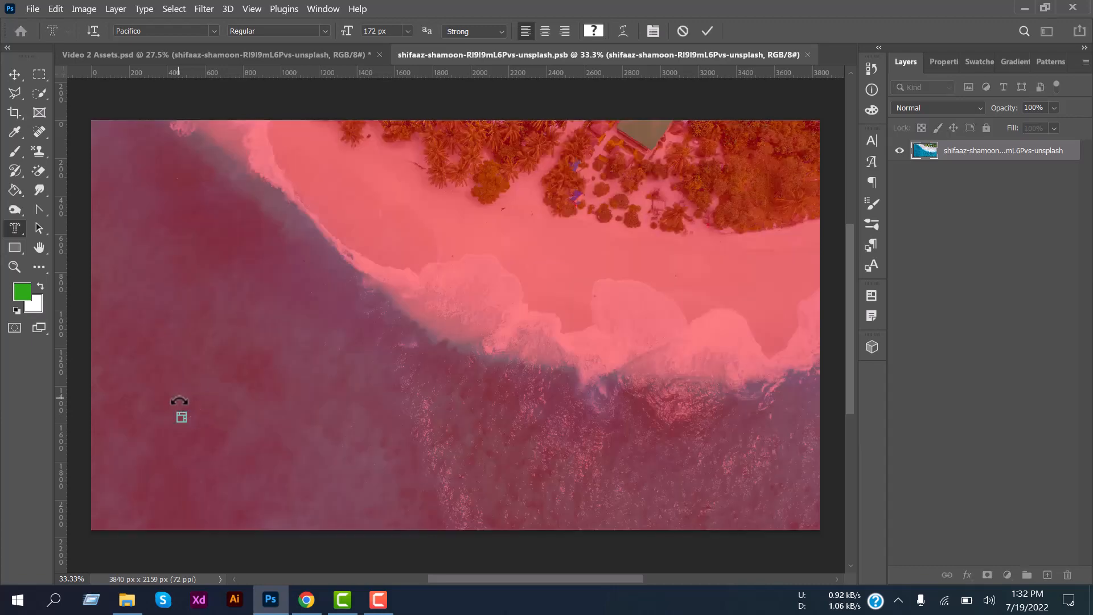
pyautogui.click(180, 392)
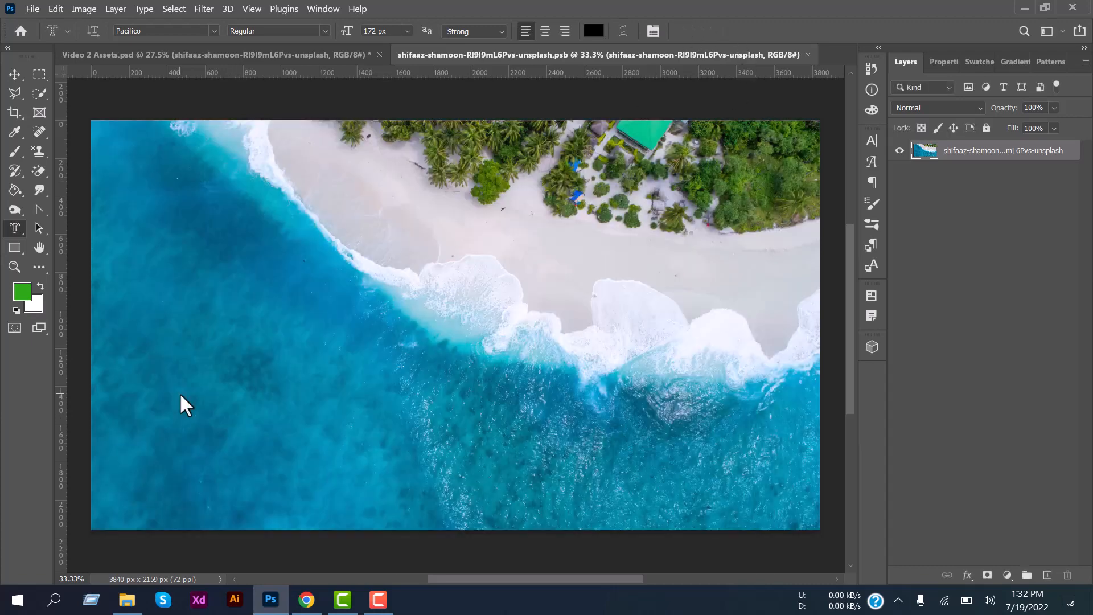
pyautogui.click(180, 395)
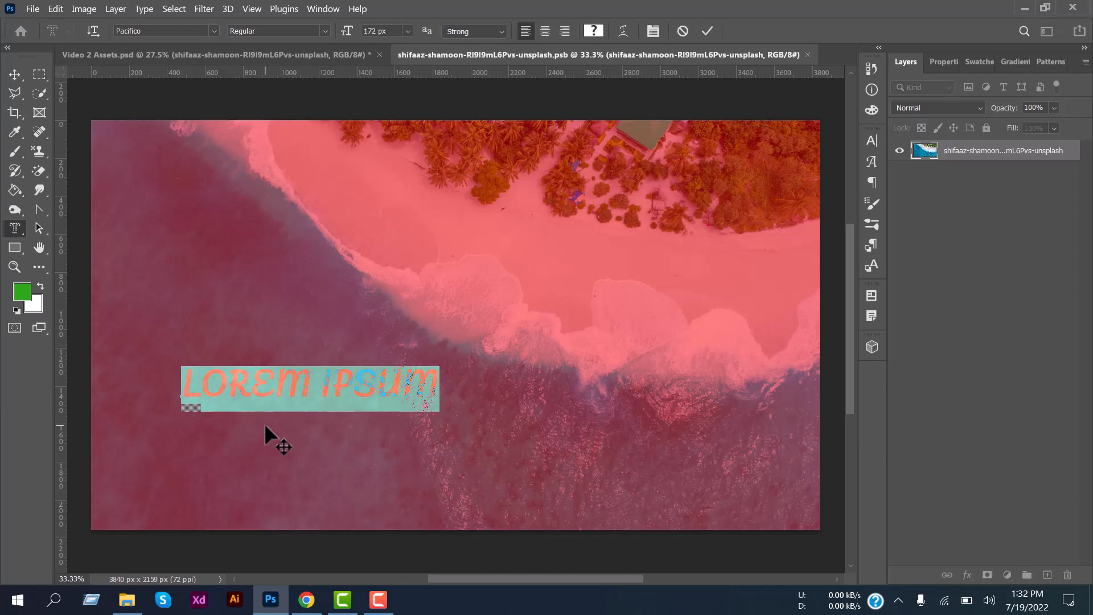
pyautogui.write('SE')
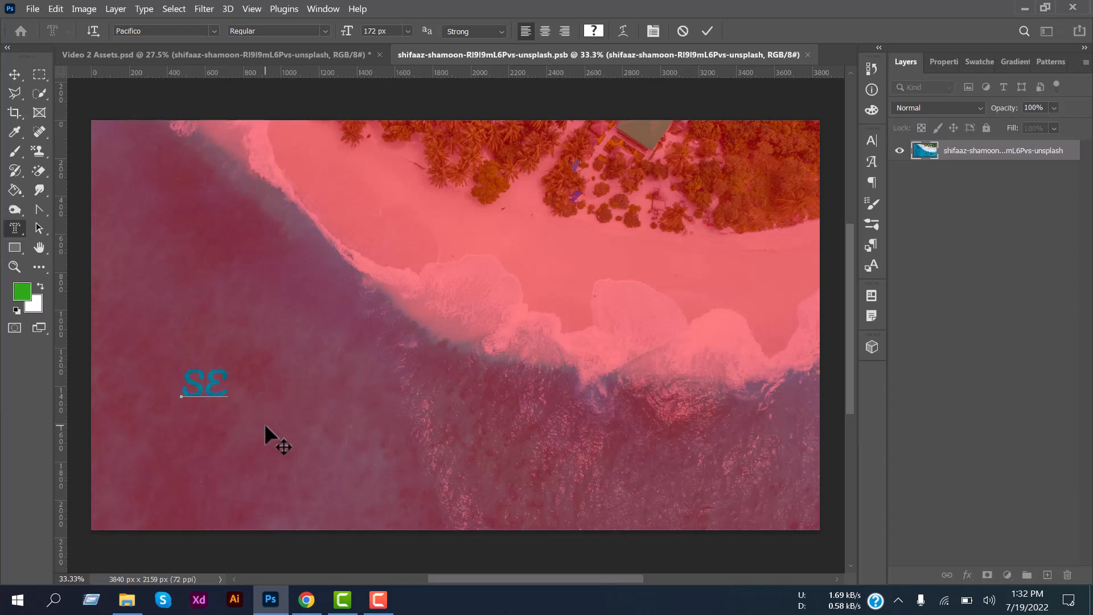
pyautogui.hotkey('ctrl', 'a')
pyautogui.write('WELCOME')
pyautogui.press('Return')
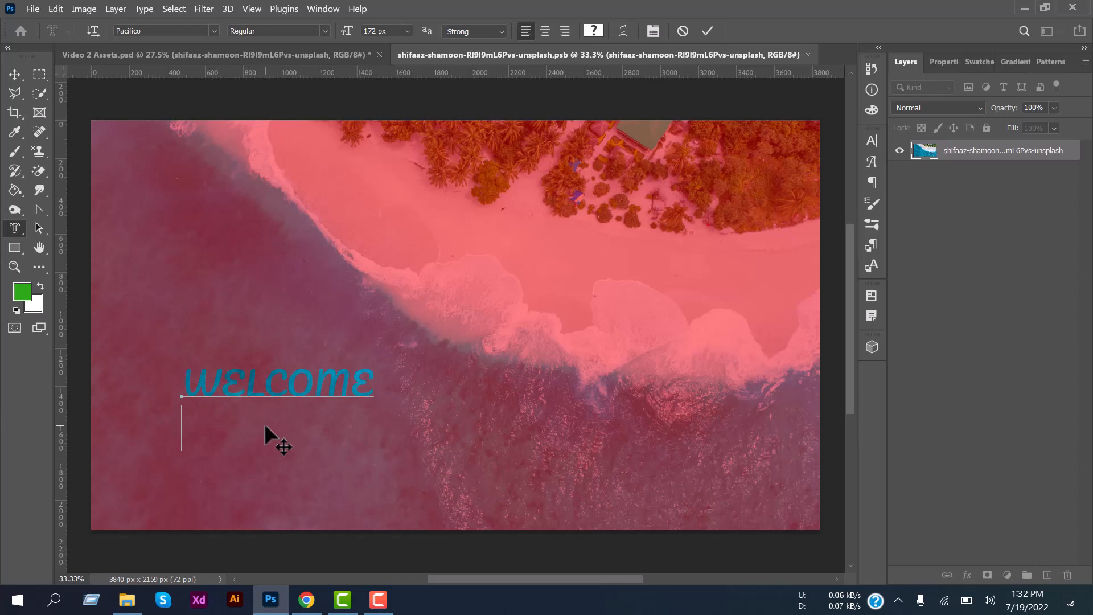
pyautogui.write('TO ')
pyautogui.write('maldives!')
pyautogui.write('M')
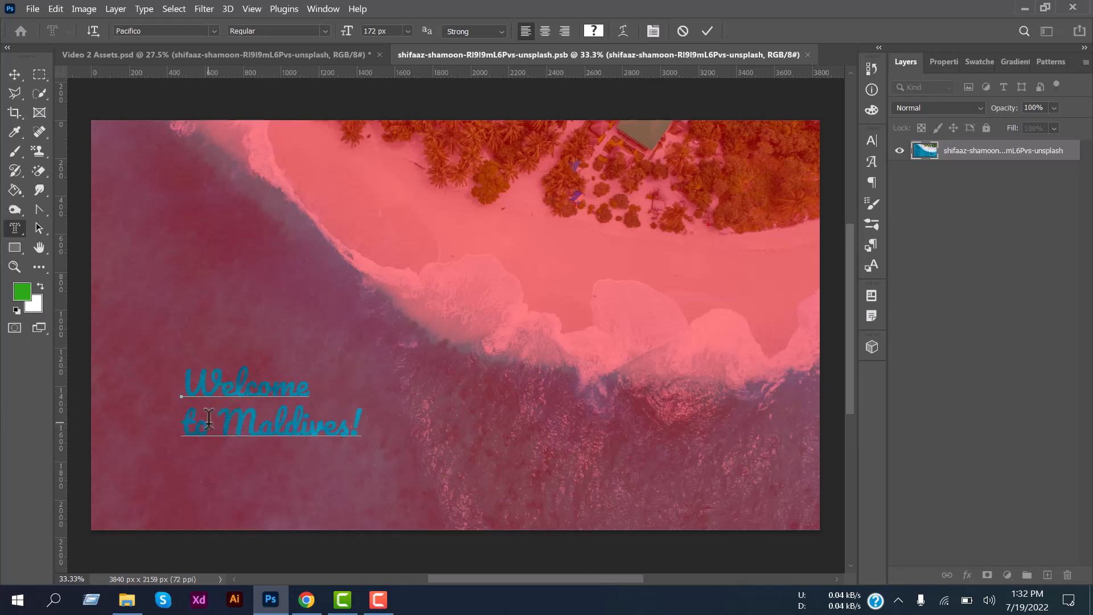
pyautogui.click(708, 29)
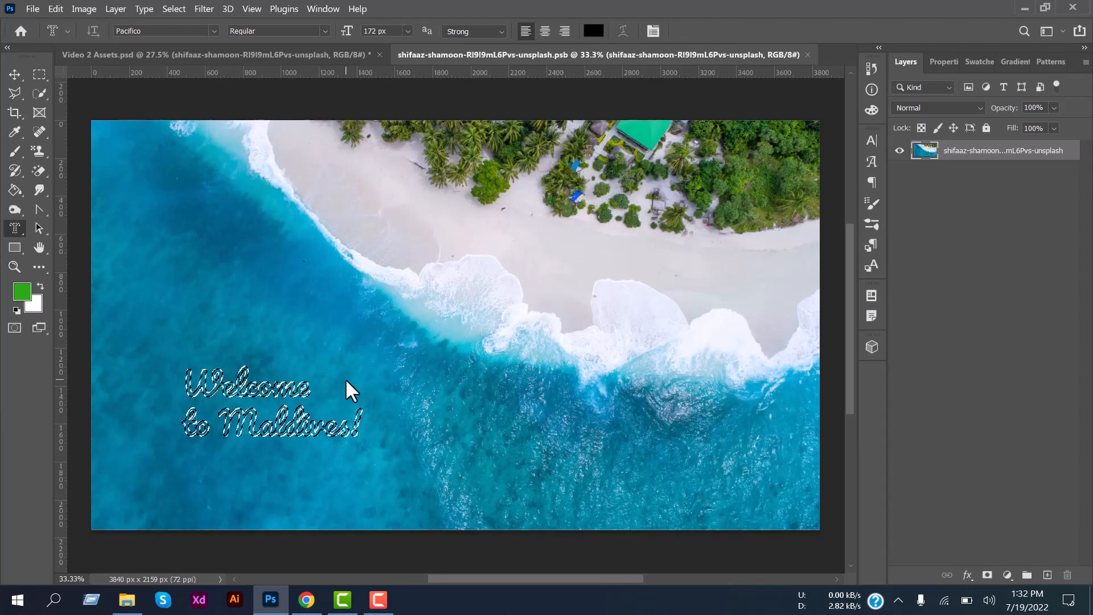
# Add a new empty layer above the beach photo, and cut the "Welcome to Maldives!" selection out of the photo layer
pyautogui.click(1048, 575)
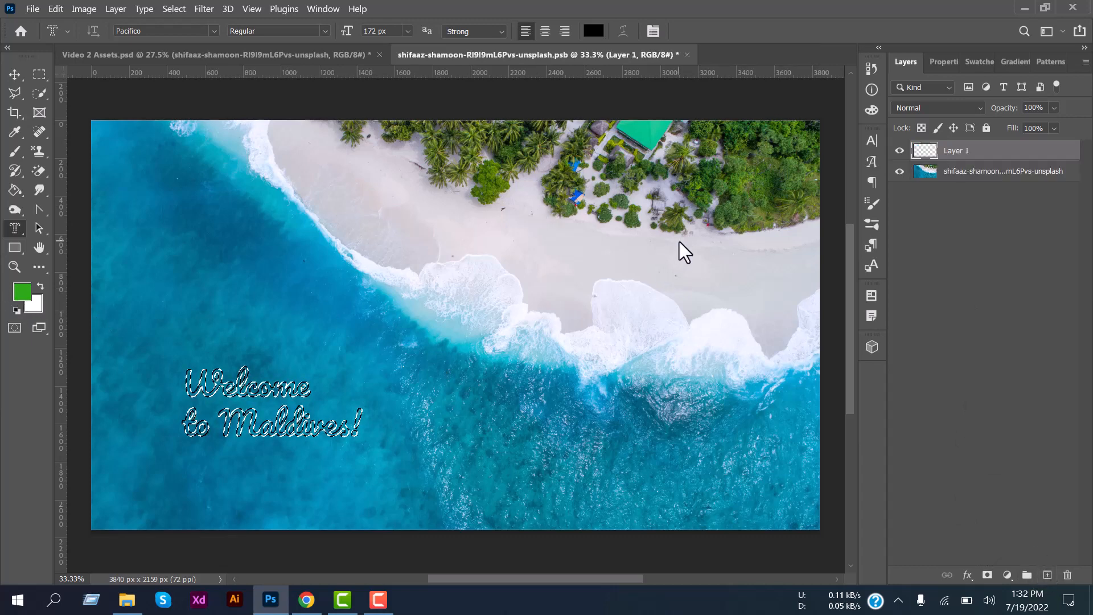
pyautogui.click(995, 174)
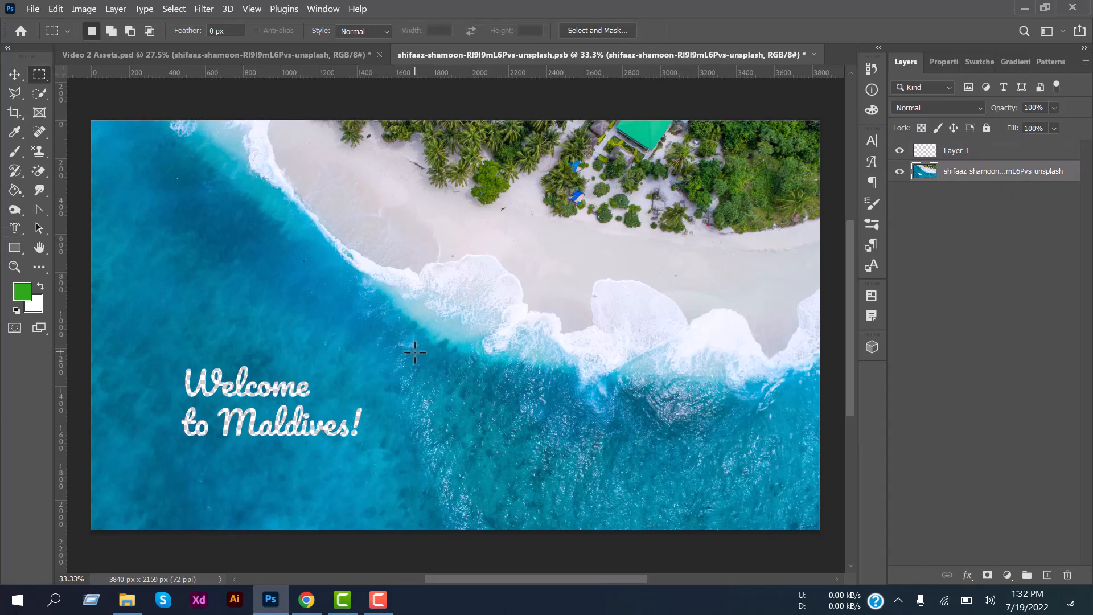
pyautogui.scroll(-5, 416, 353)
pyautogui.scroll(2, 421, 355)
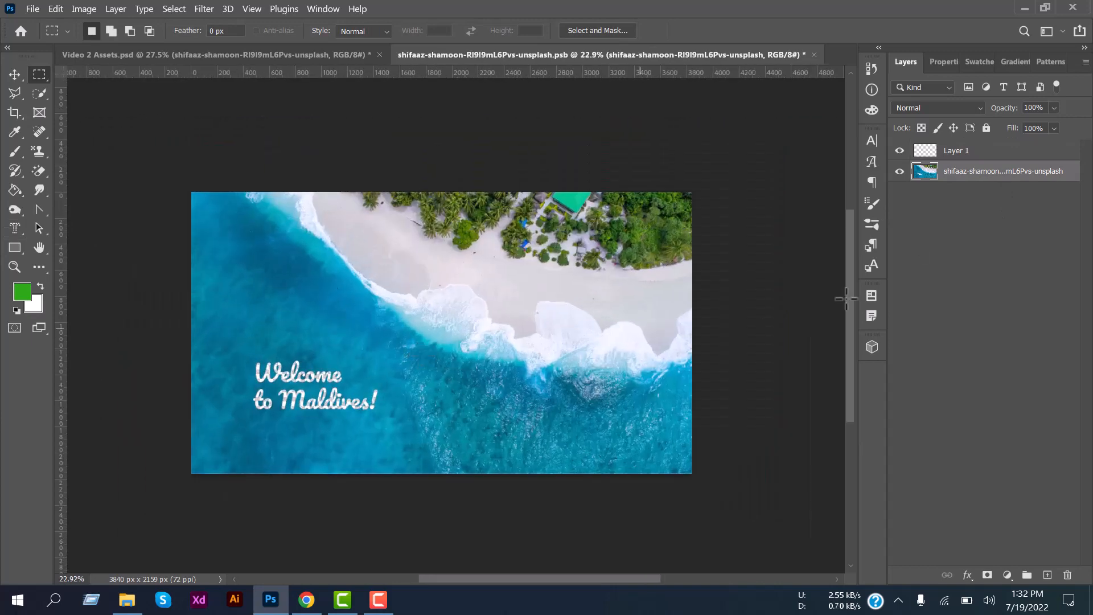
# Load the photo layer's pixels as a selection, invert it to the cut-out lettering, and fill it with the green foreground colour
pyautogui.keyDown('ctrl'); pyautogui.click(927, 178); pyautogui.keyUp('ctrl')
pyautogui.click(174, 8)
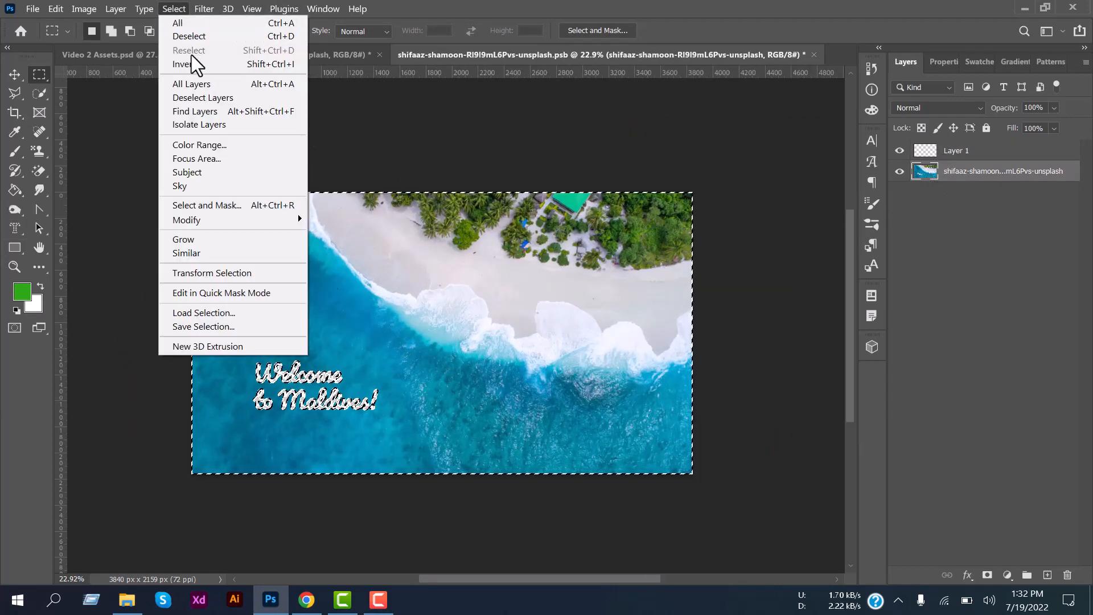
pyautogui.click(188, 53)
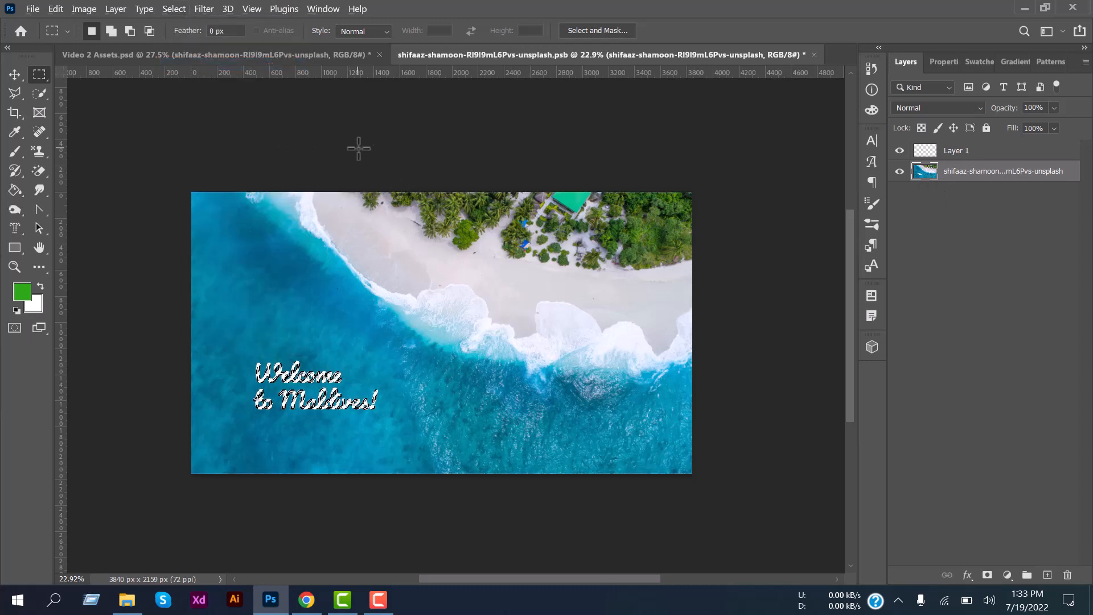
pyautogui.hotkey('alt', 'BackSpace')
pyautogui.hotkey('ctrl', 'd')
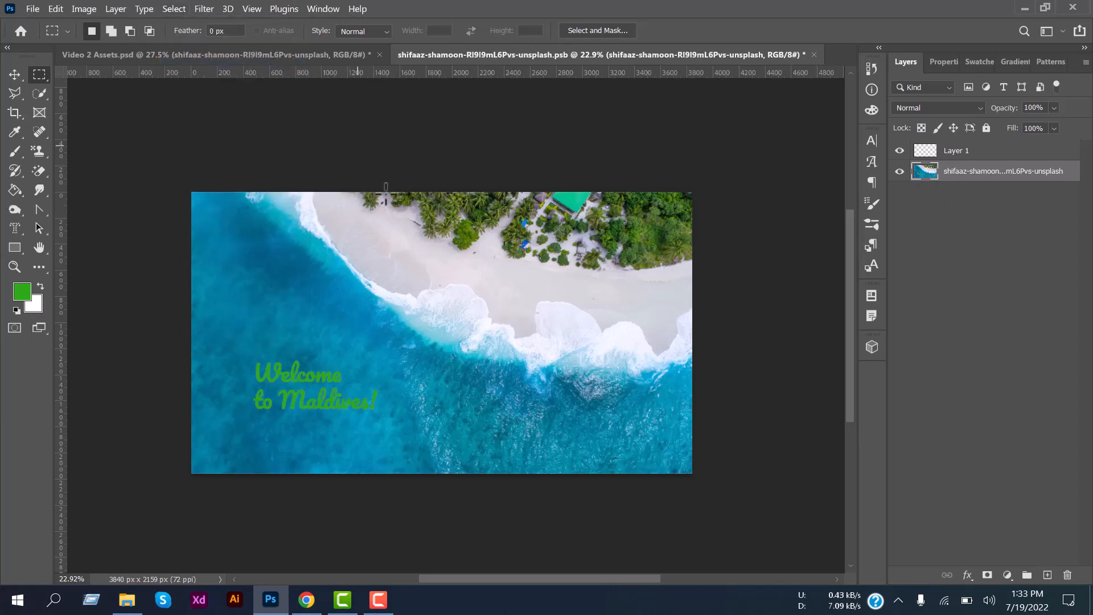
# Reselect the lettering and fill it with the white background colour, deselect it, and close the smart object's contents
pyautogui.hotkey('ctrl', 'shift', 'd')
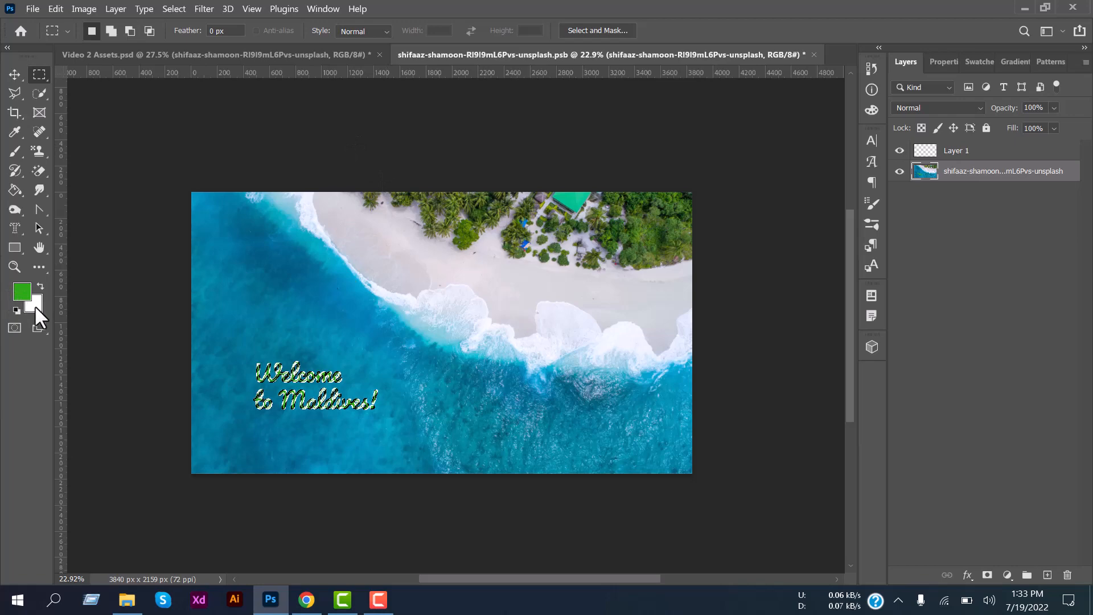
pyautogui.scroll(2, 316, 418)
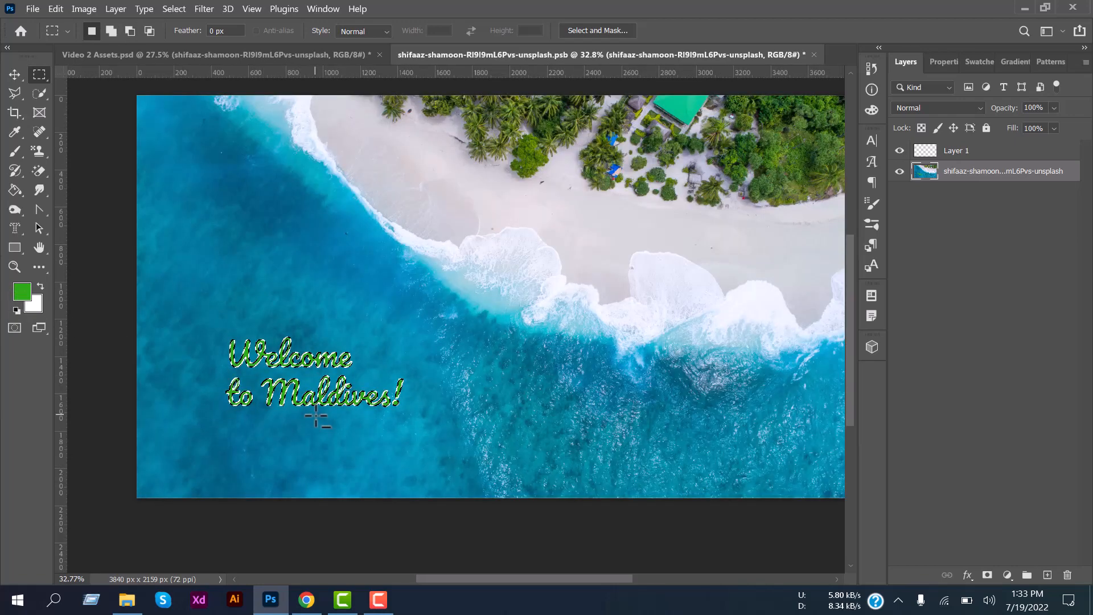
pyautogui.hotkey('ctrl', 'BackSpace')
pyautogui.hotkey('ctrl', 'd')
pyautogui.hotkey('ctrl', '0')
pyautogui.click(15, 228)
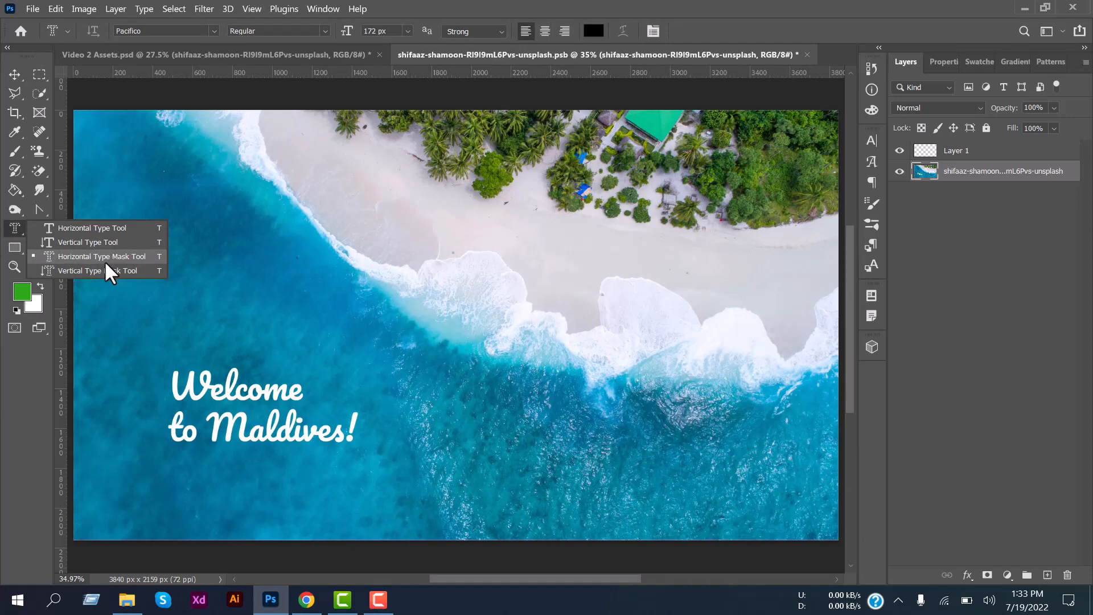
pyautogui.click(16, 79)
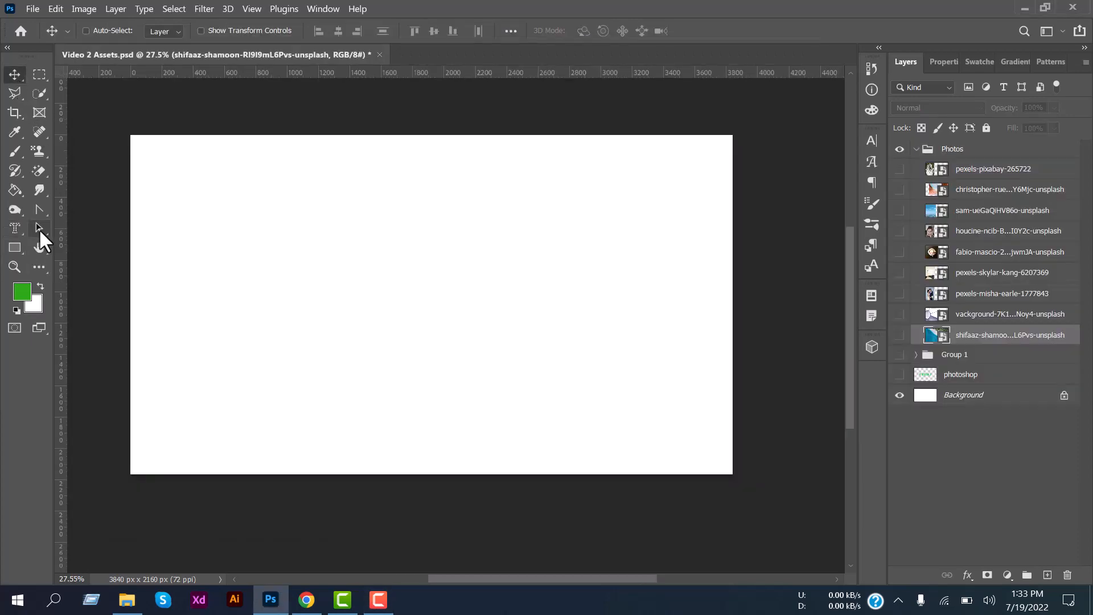
# Draw a green square about 1055 px wide with the Rectangle tool, and move it to the lower left part of the canvas
pyautogui.click(40, 233)
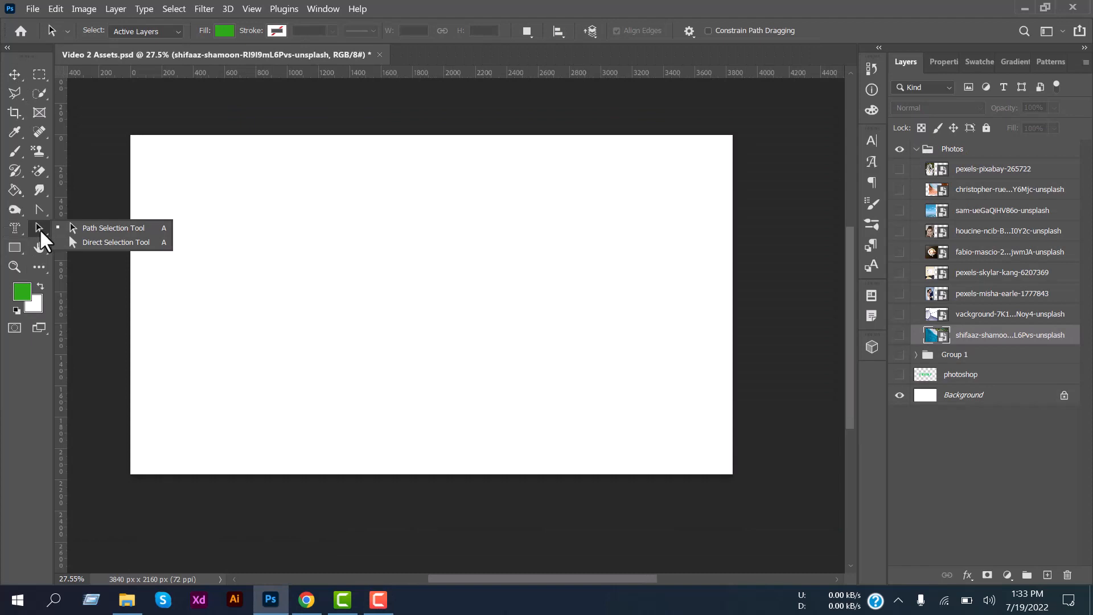
pyautogui.click(15, 248)
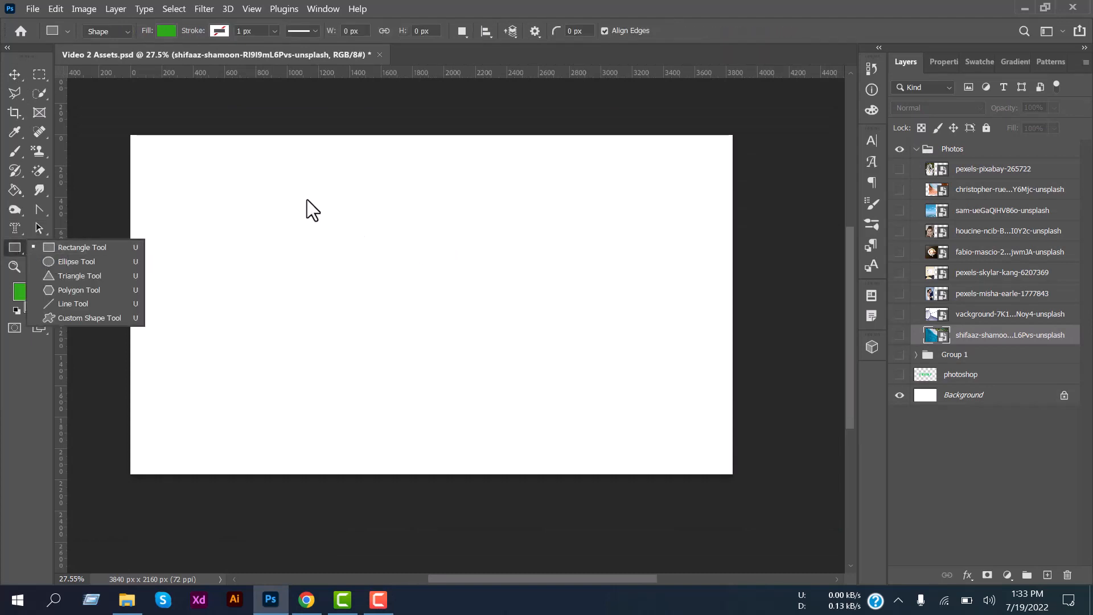
pyautogui.click(288, 190)
pyautogui.moveTo(286, 189); pyautogui.dragTo(457, 358)
pyautogui.click(15, 75)
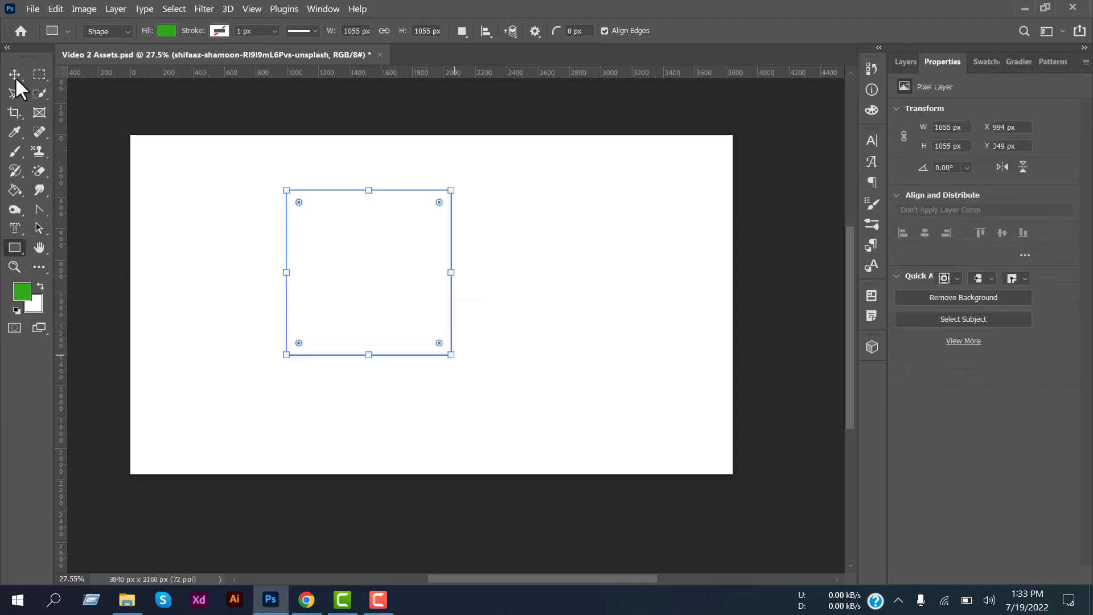
pyautogui.moveTo(385, 276); pyautogui.dragTo(346, 330)
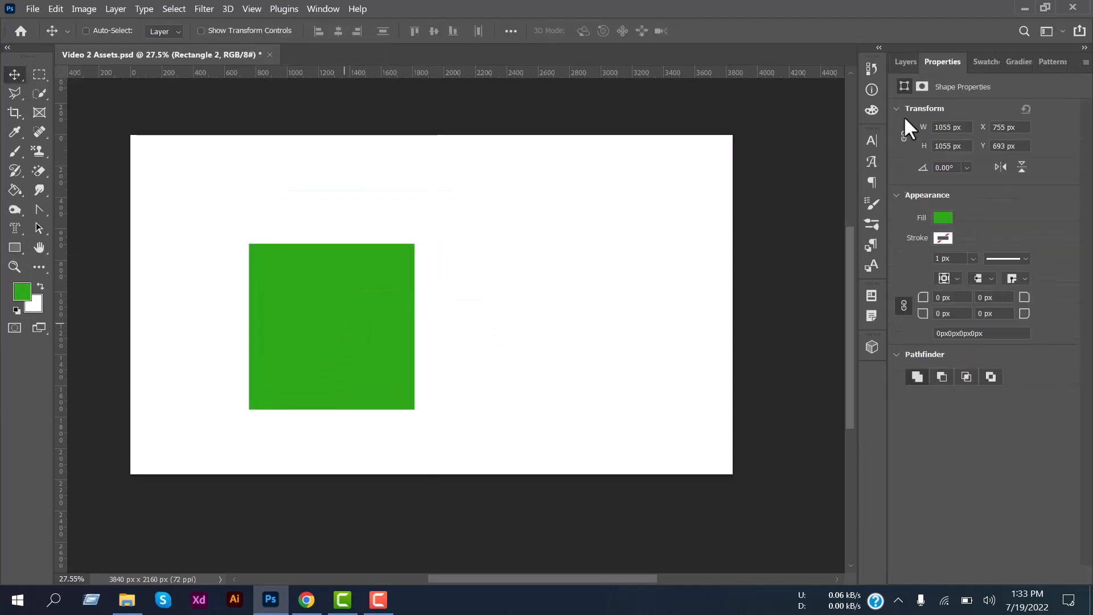
pyautogui.click(905, 62)
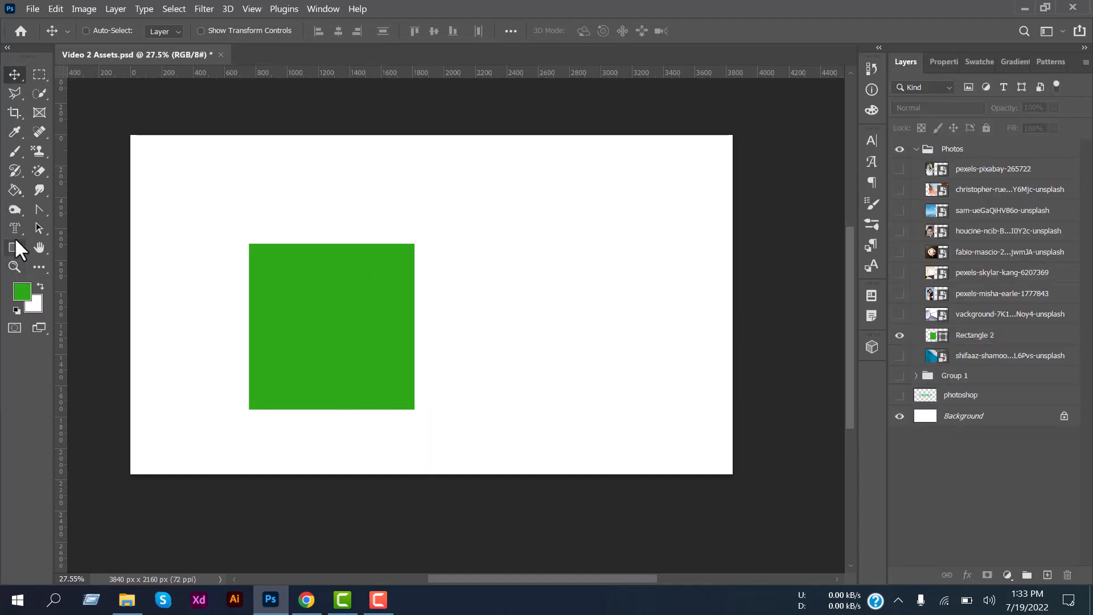
# Draw a circle about 1254 px in diameter with the Ellipse tool, above and to the right of the green square
pyautogui.rightClick(15, 237)
pyautogui.click(15, 239)
pyautogui.click(16, 247)
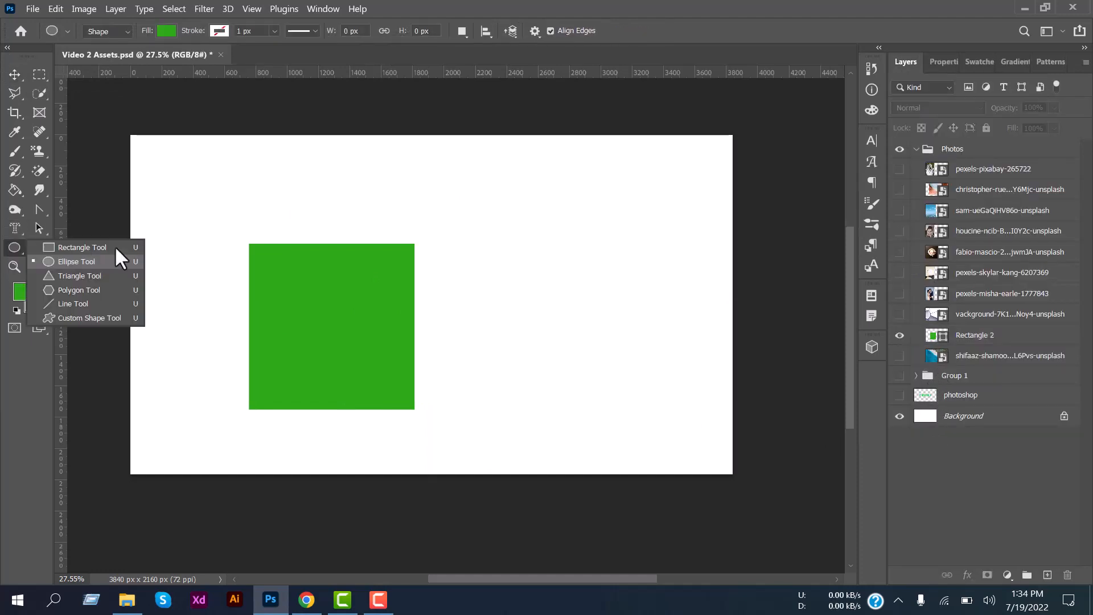
pyautogui.click(100, 261)
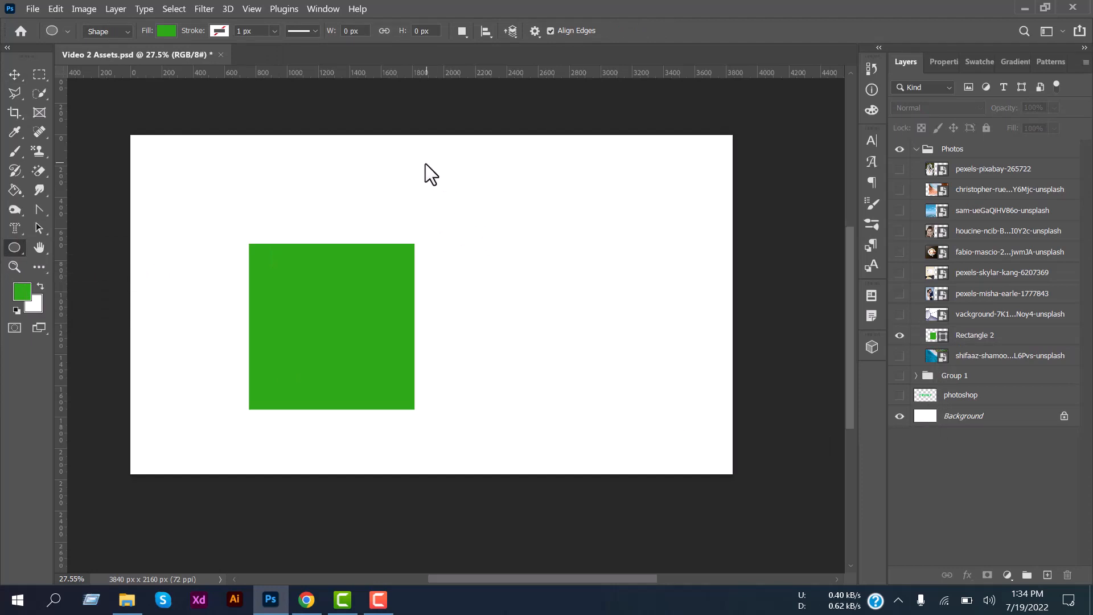
pyautogui.moveTo(425, 163); pyautogui.dragTo(658, 362)
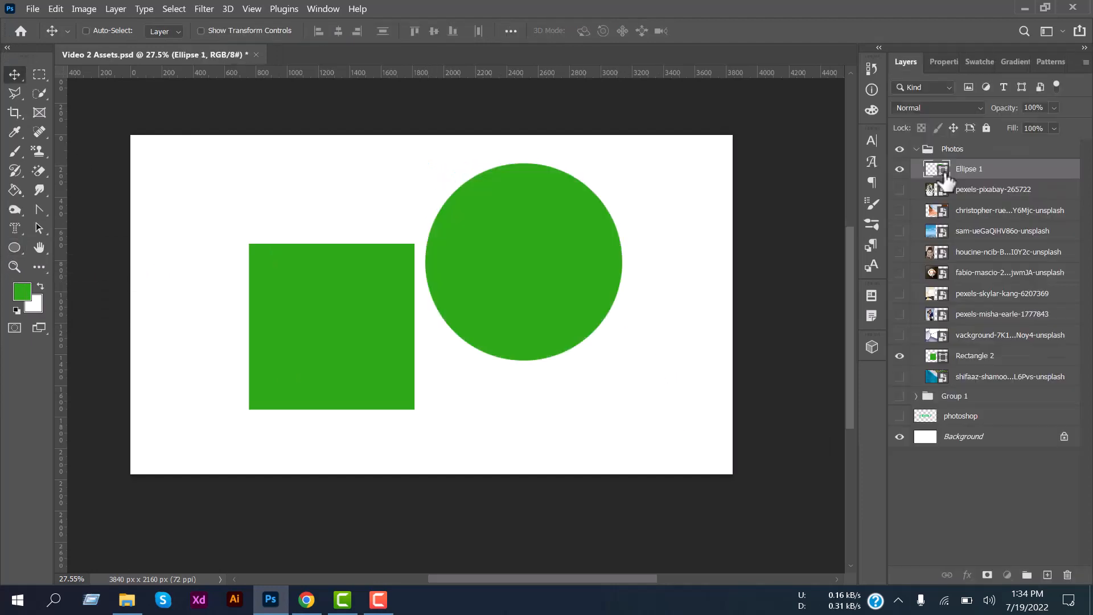
# Change the circle's fill colour to purple a81996
pyautogui.doubleClick(946, 181)
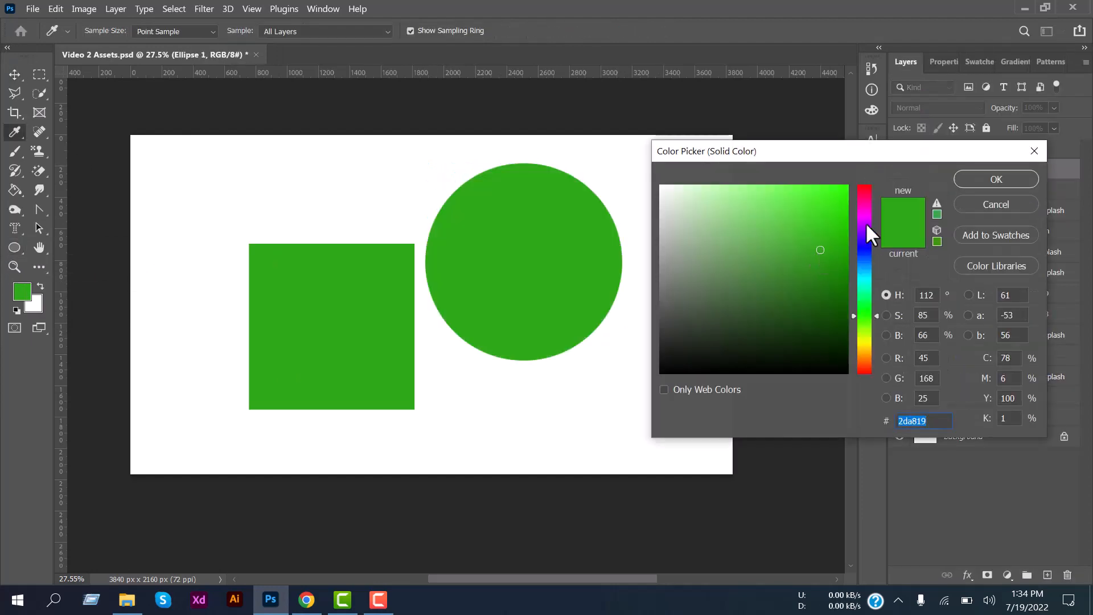
pyautogui.click(865, 213)
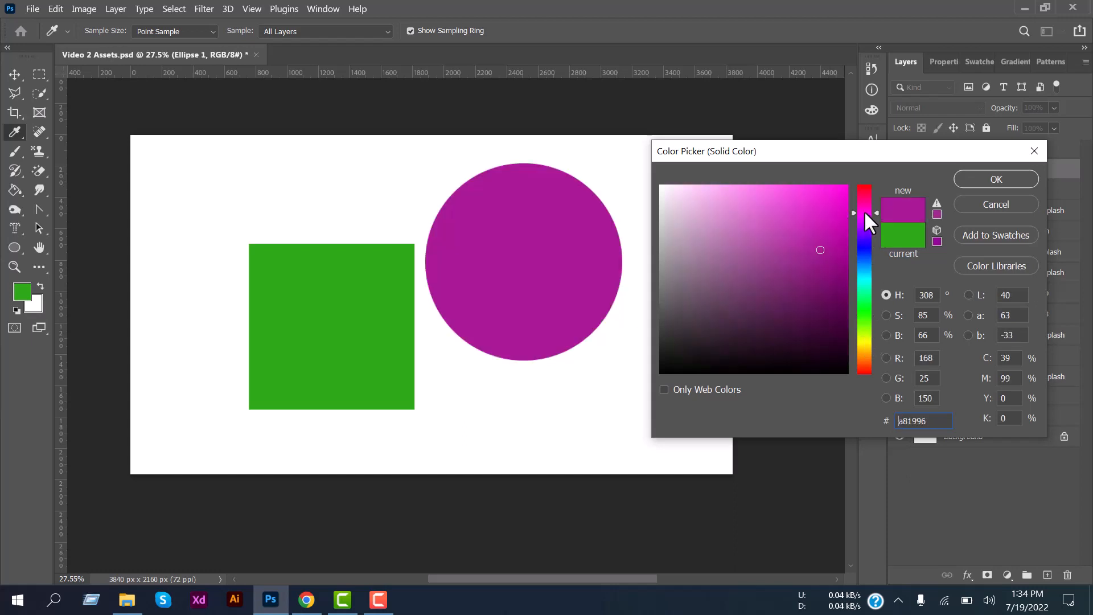
pyautogui.click(964, 178)
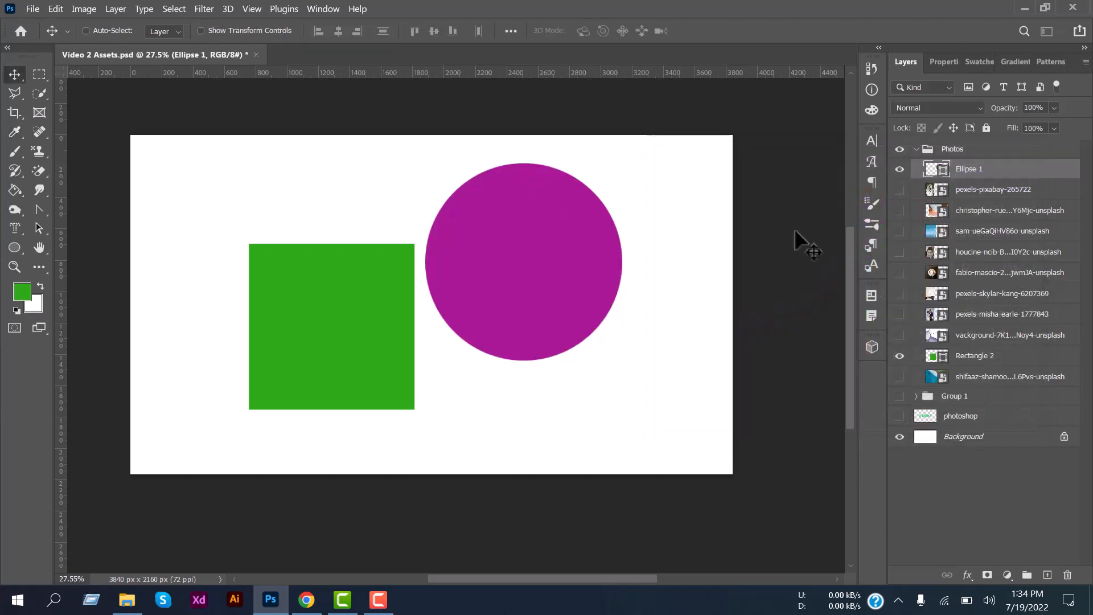
# Move the purple circle left until it overlaps the upper-right corner of the green square
pyautogui.click(36, 231)
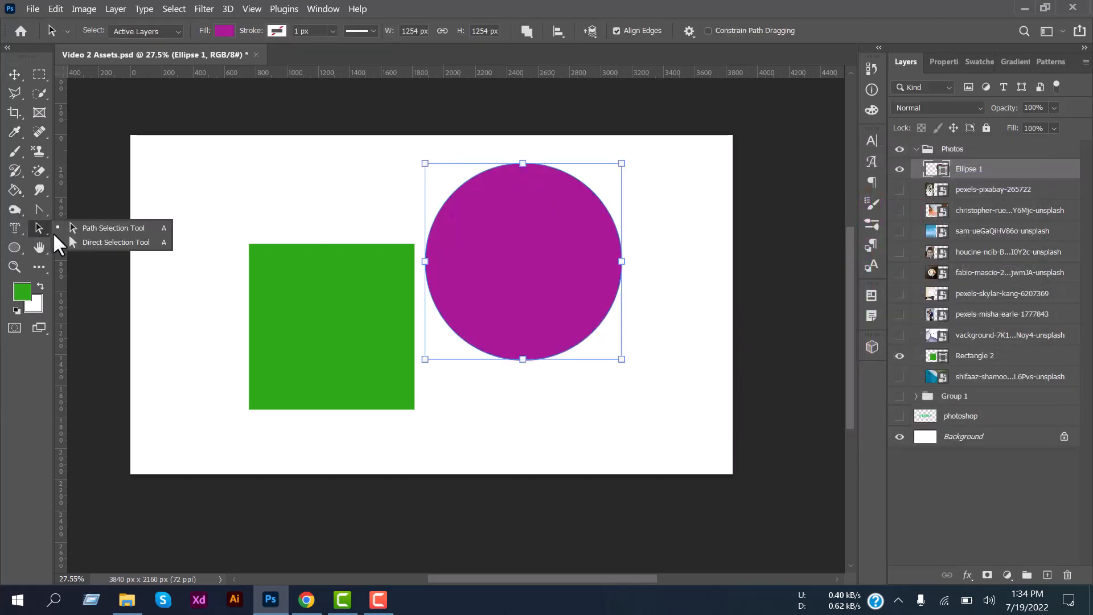
pyautogui.click(69, 227)
pyautogui.click(14, 74)
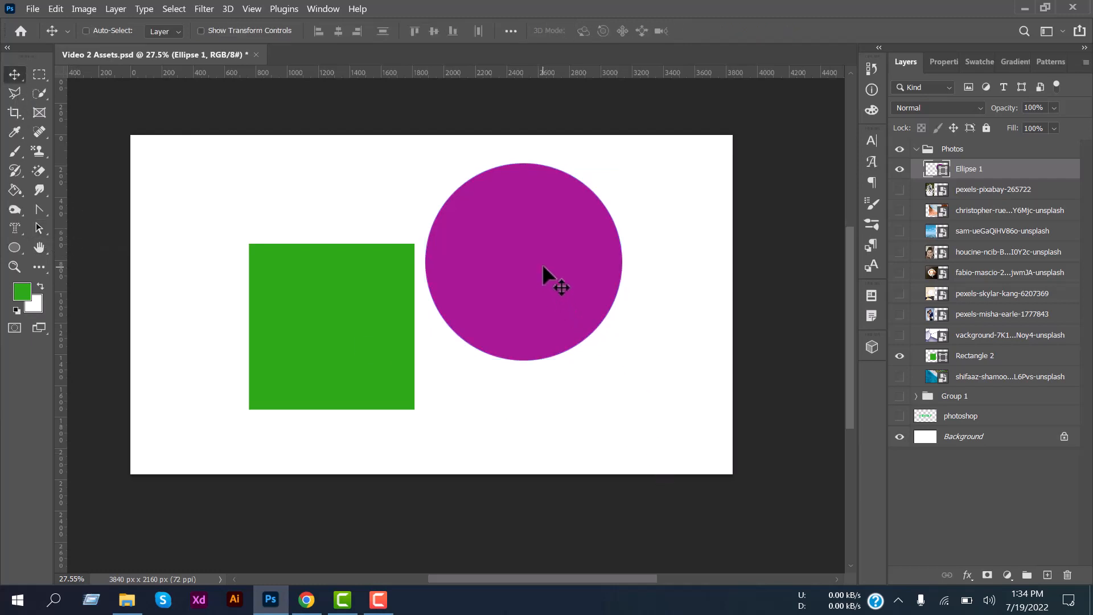
pyautogui.moveTo(542, 264); pyautogui.dragTo(484, 254)
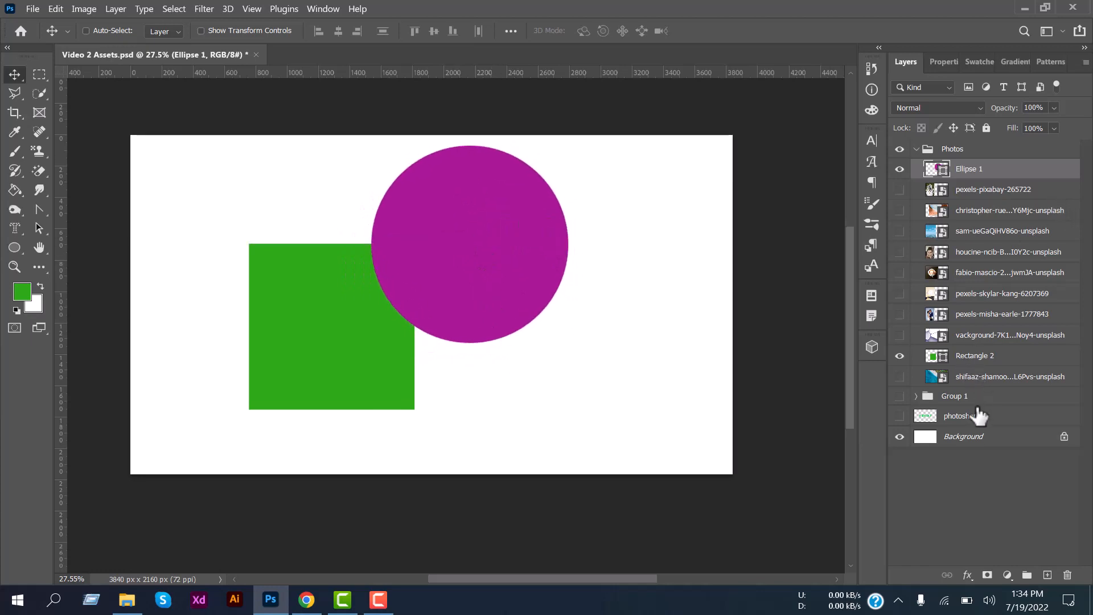
# Reshape the green square with the Direct Selection tool by moving its lower-left corner outward and its upper-left corner inward
pyautogui.click(975, 355)
pyautogui.click(39, 228)
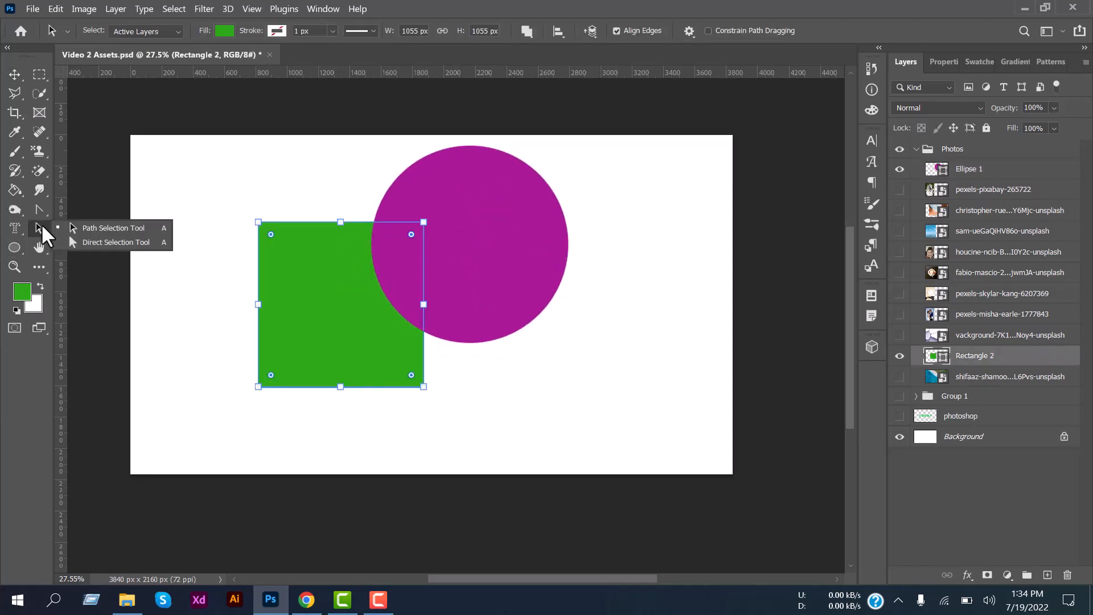
pyautogui.click(83, 244)
pyautogui.scroll(1, 337, 227)
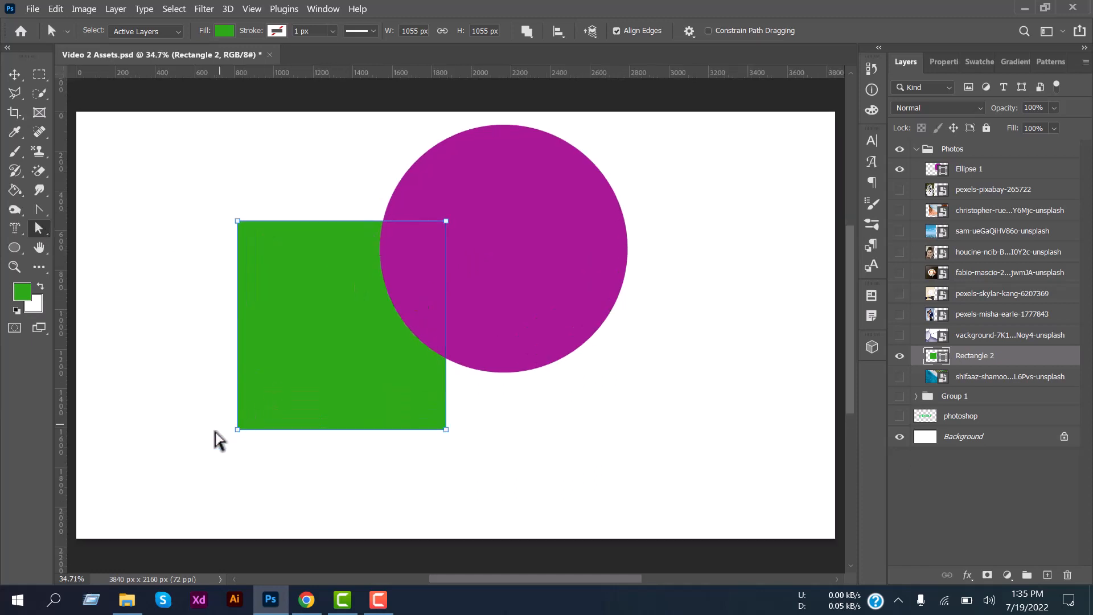
pyautogui.moveTo(237, 430); pyautogui.dragTo(187, 426)
pyautogui.click(533, 238)
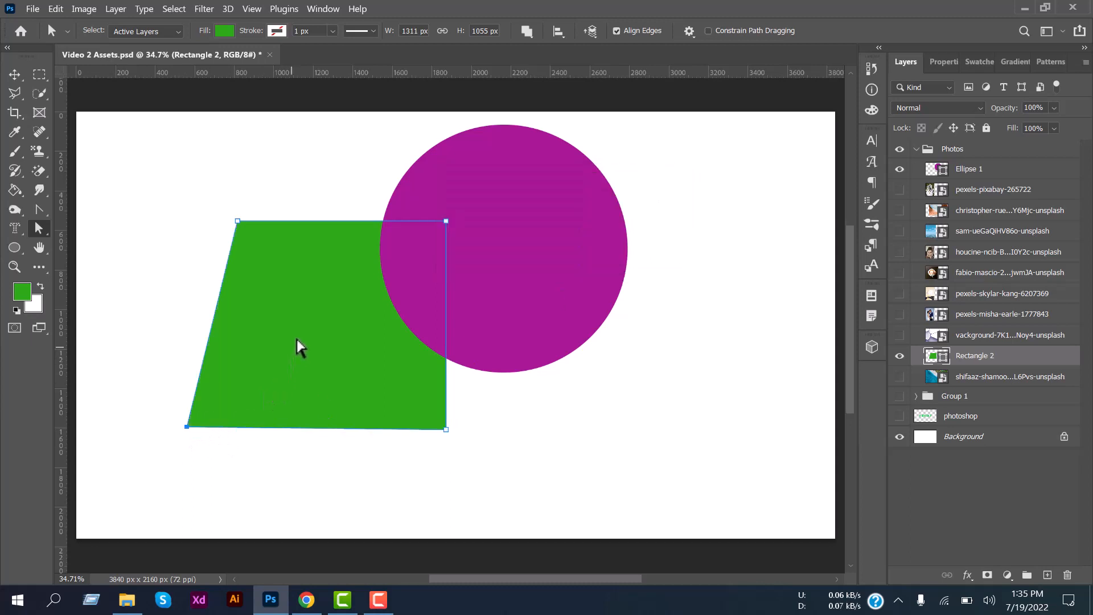
pyautogui.moveTo(239, 222); pyautogui.dragTo(296, 288)
pyautogui.click(14, 74)
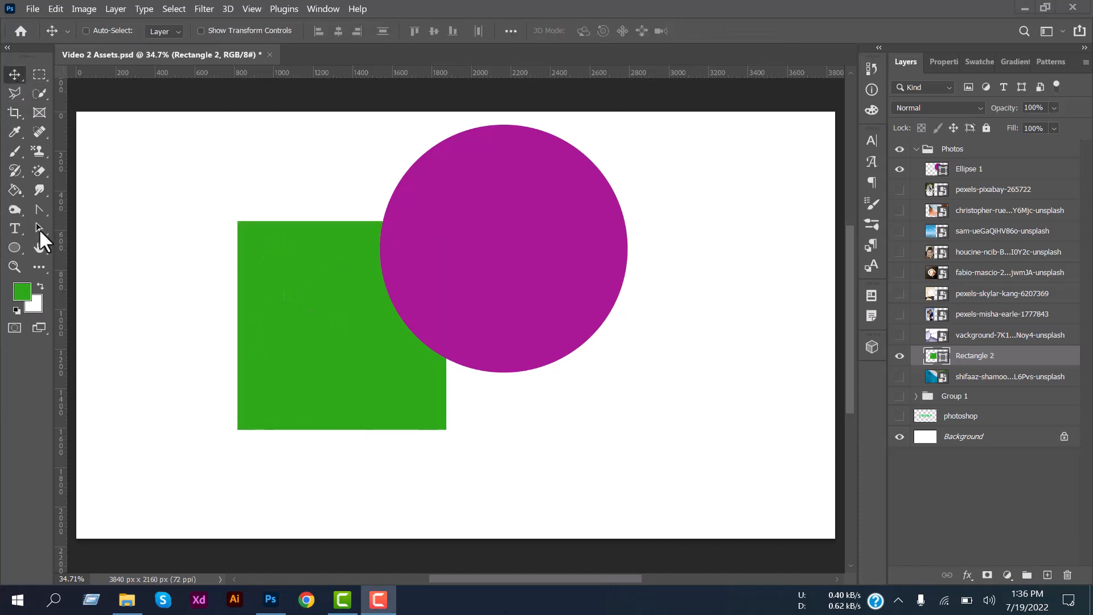
# Move the green square left, clear of the circle, with the Path Selection tool, and turn its rounded corners back to sharp ones
pyautogui.moveTo(38, 228); pyautogui.dragTo(80, 240)
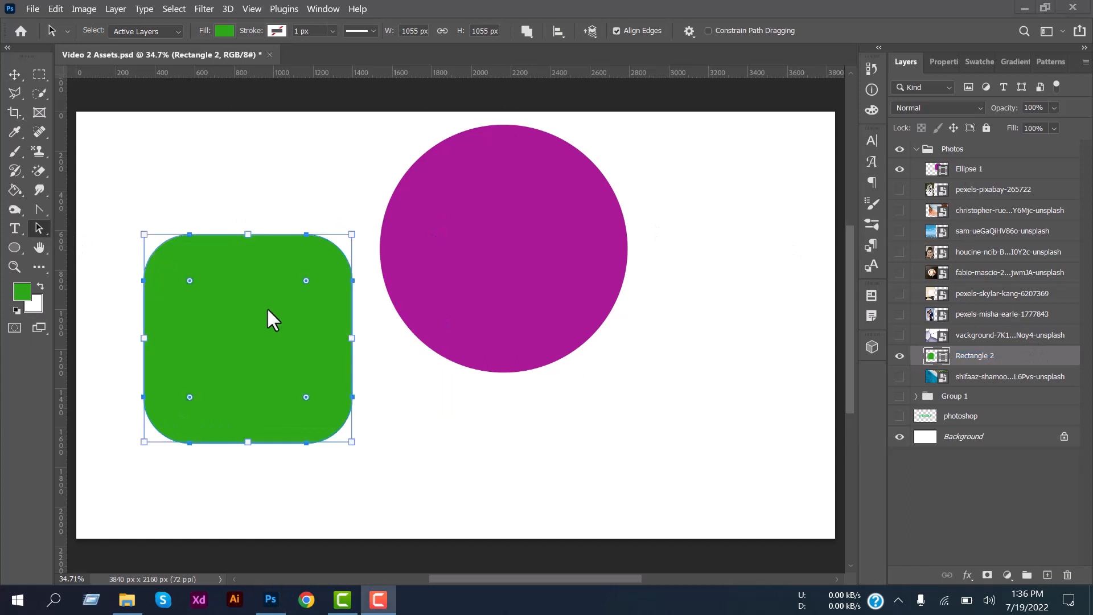
pyautogui.click(195, 283)
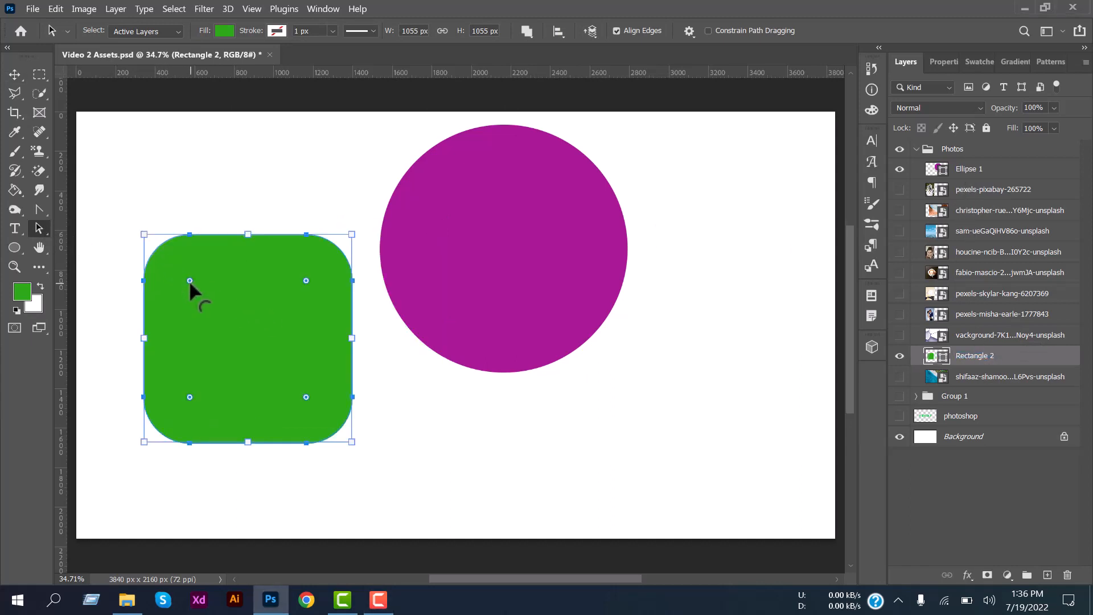
pyautogui.moveTo(189, 280); pyautogui.dragTo(144, 226)
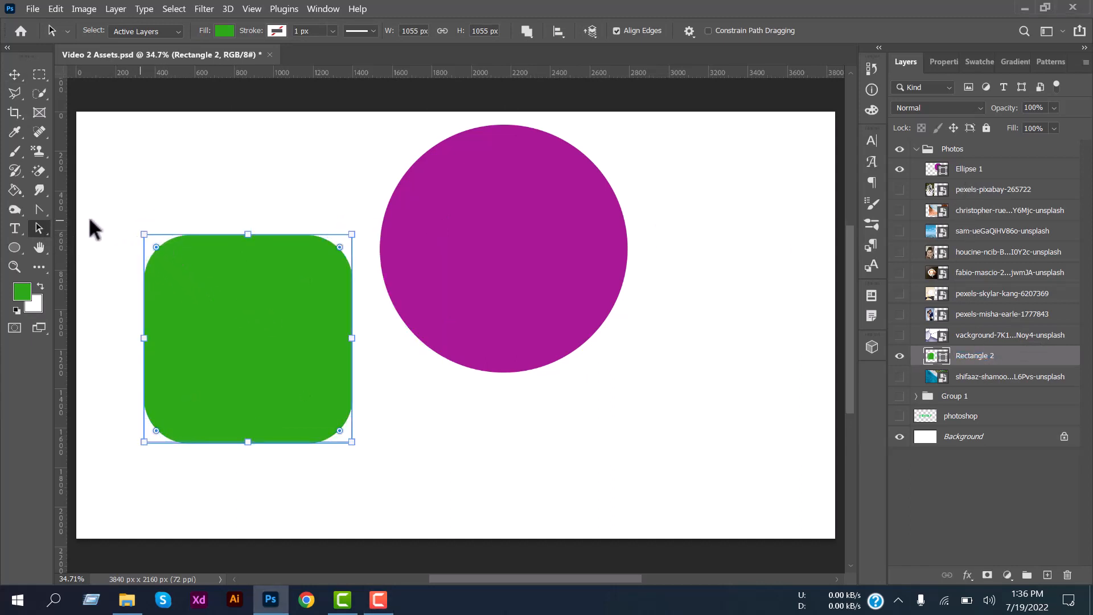
pyautogui.rightClick(39, 229)
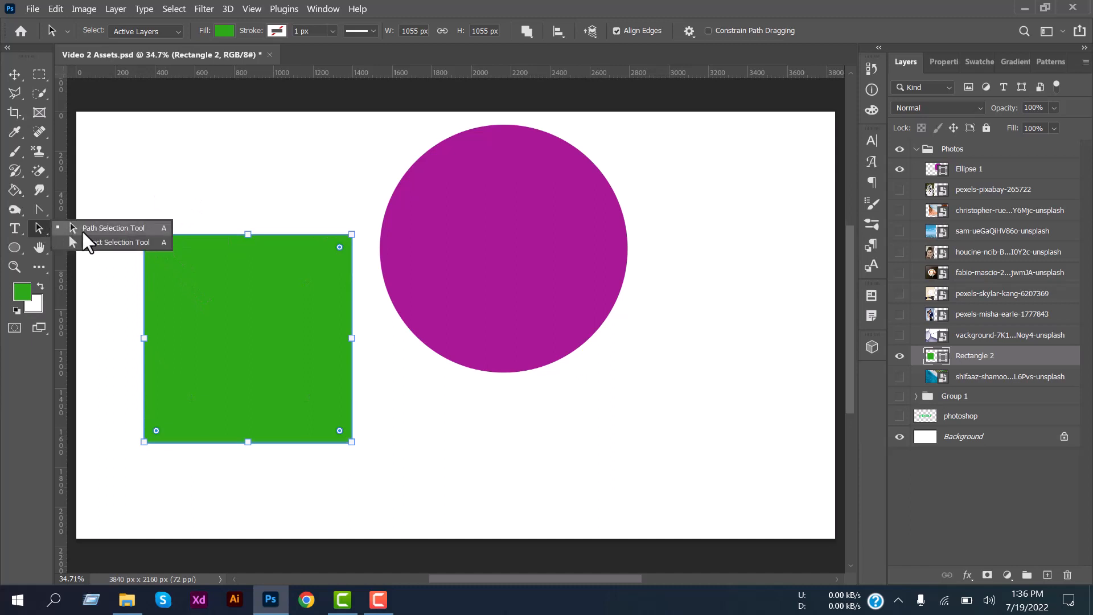
# Draw a triangle about 1404 px wide and 1216 px high on the empty canvas with the Triangle tool
pyautogui.rightClick(14, 247)
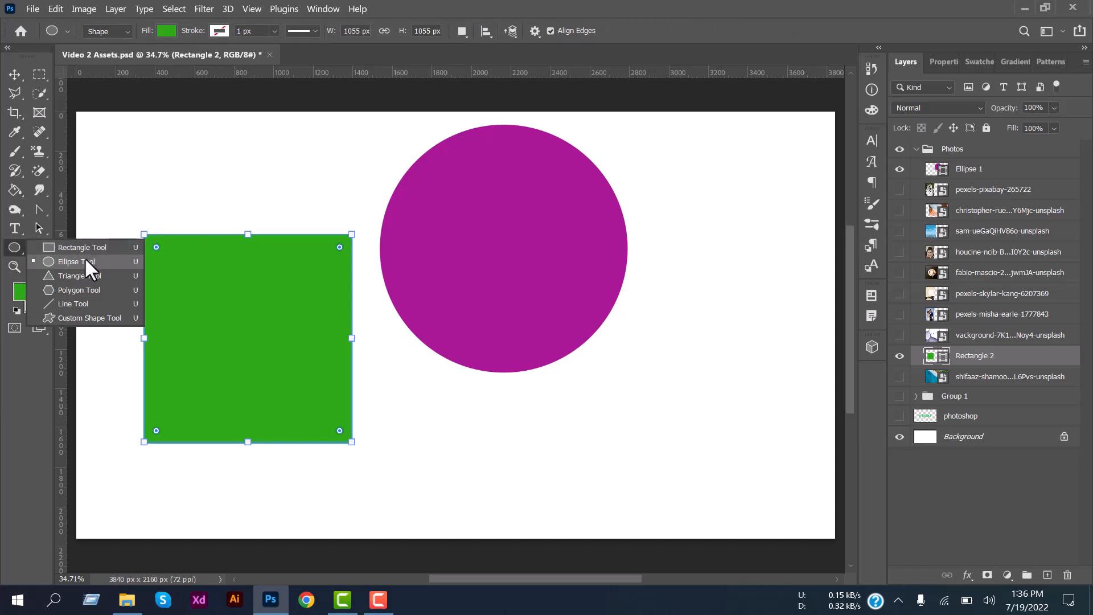
pyautogui.click(101, 278)
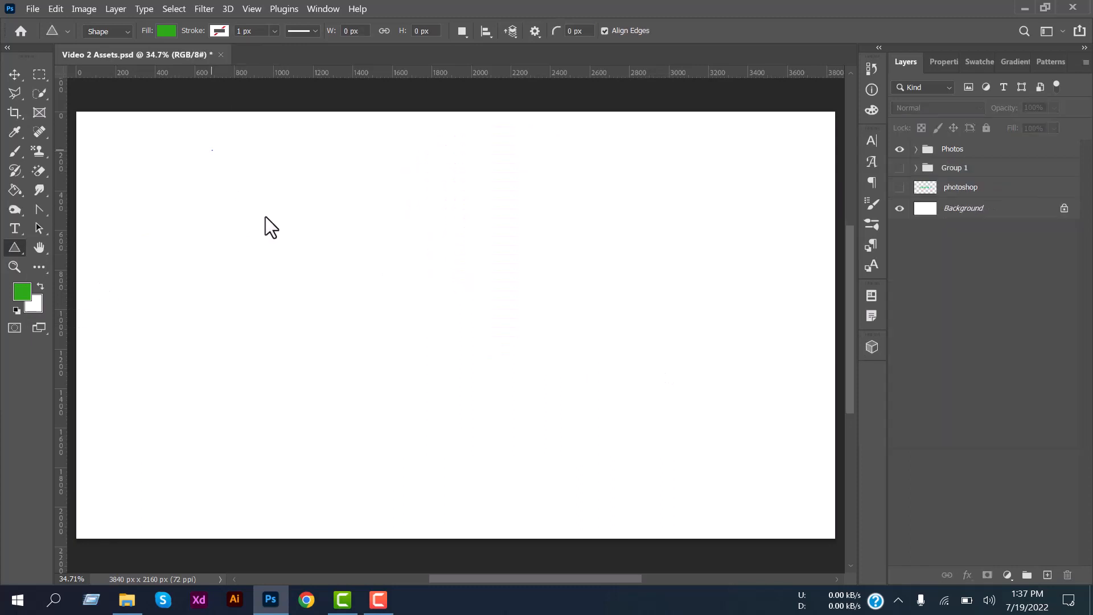
pyautogui.moveTo(233, 149); pyautogui.dragTo(548, 471)
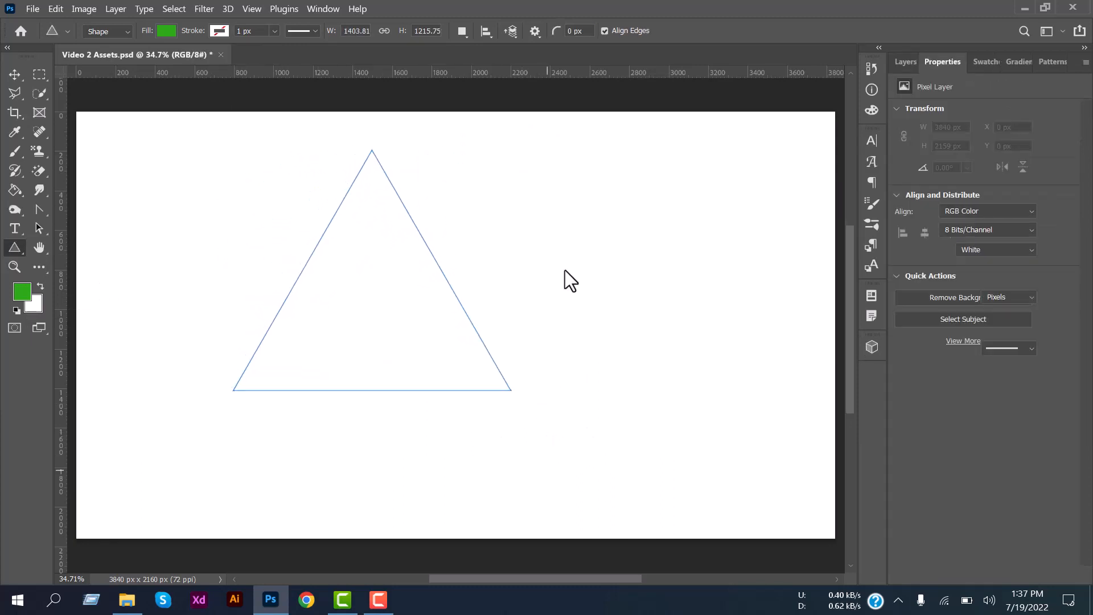
# Move the green triangle left and slightly up, close to the canvas's left edge, with the Move tool
pyautogui.click(15, 75)
pyautogui.moveTo(326, 321); pyautogui.dragTo(205, 310)
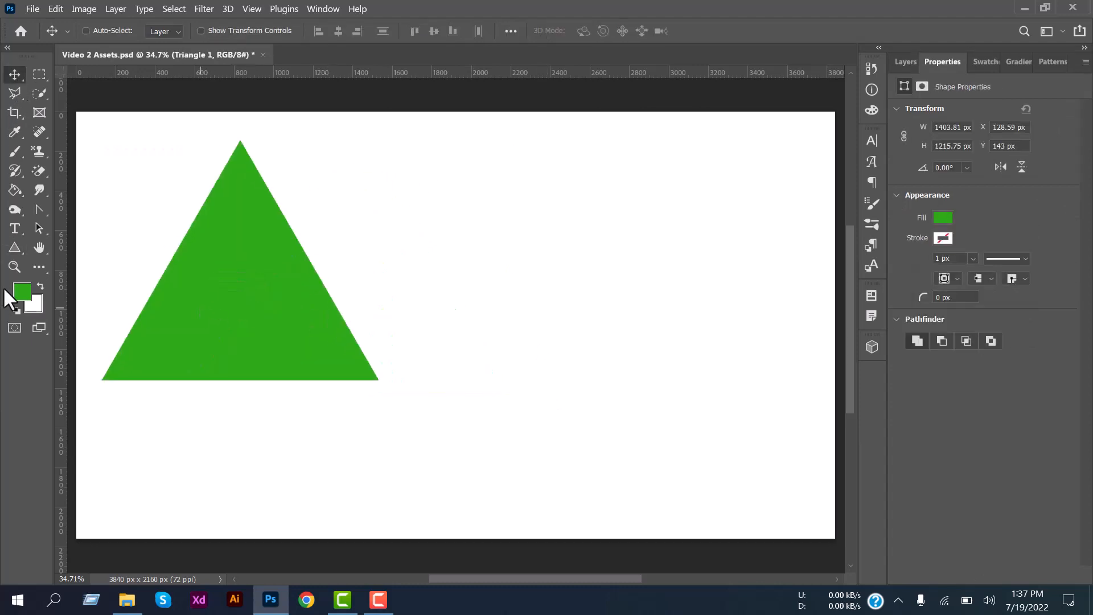
# Draw a five-sided polygon about 1096 px wide and 1135 px high on the empty canvas, and undo it
pyautogui.click(15, 249)
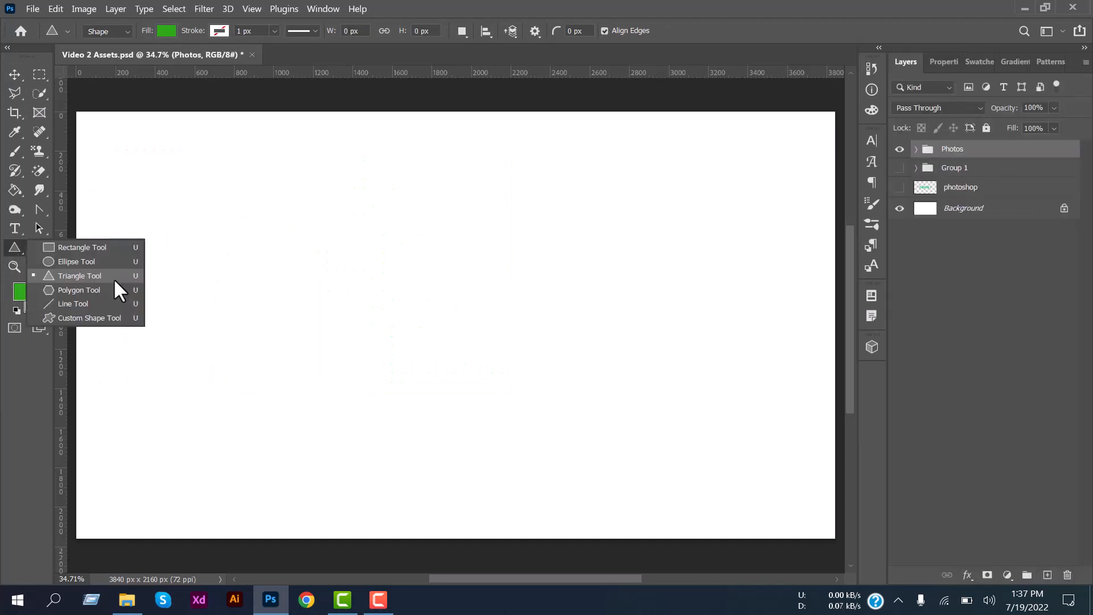
pyautogui.click(107, 290)
pyautogui.moveTo(266, 167); pyautogui.dragTo(482, 391)
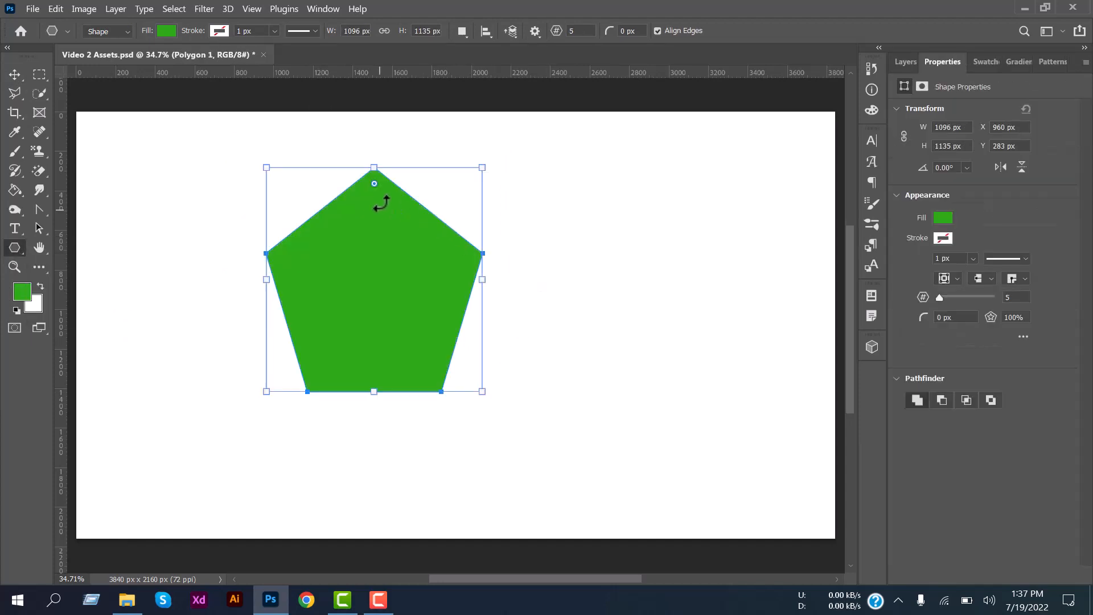
pyautogui.hotkey('ctrl', 'z')
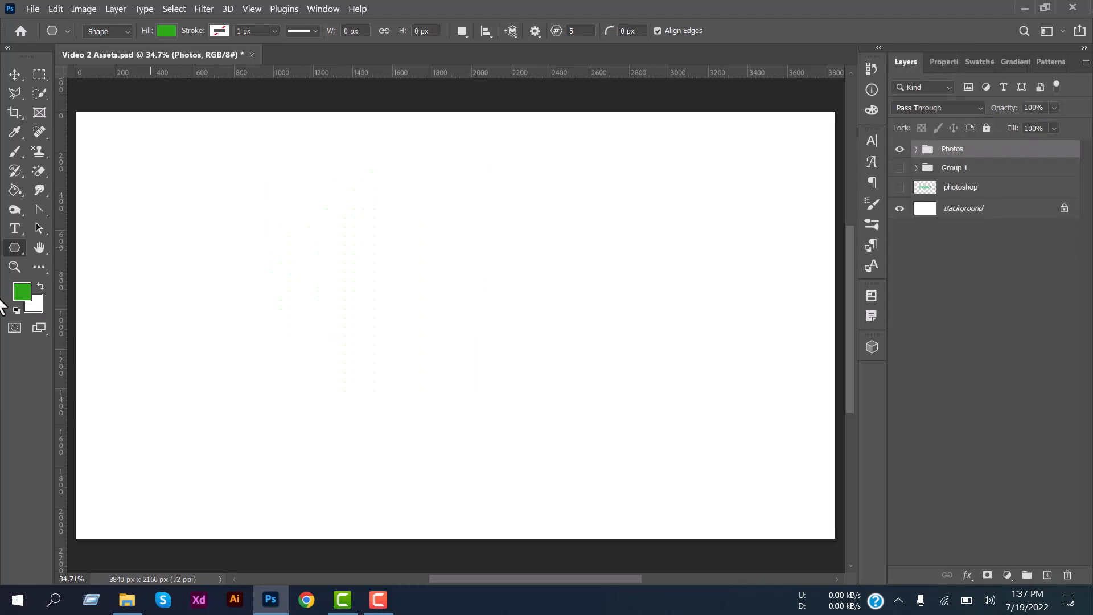
# Create an eight-sided polygon of 100 × 100 px with the Polygon tool and enlarge it to about 1264 × 1264 px
pyautogui.rightClick(19, 242)
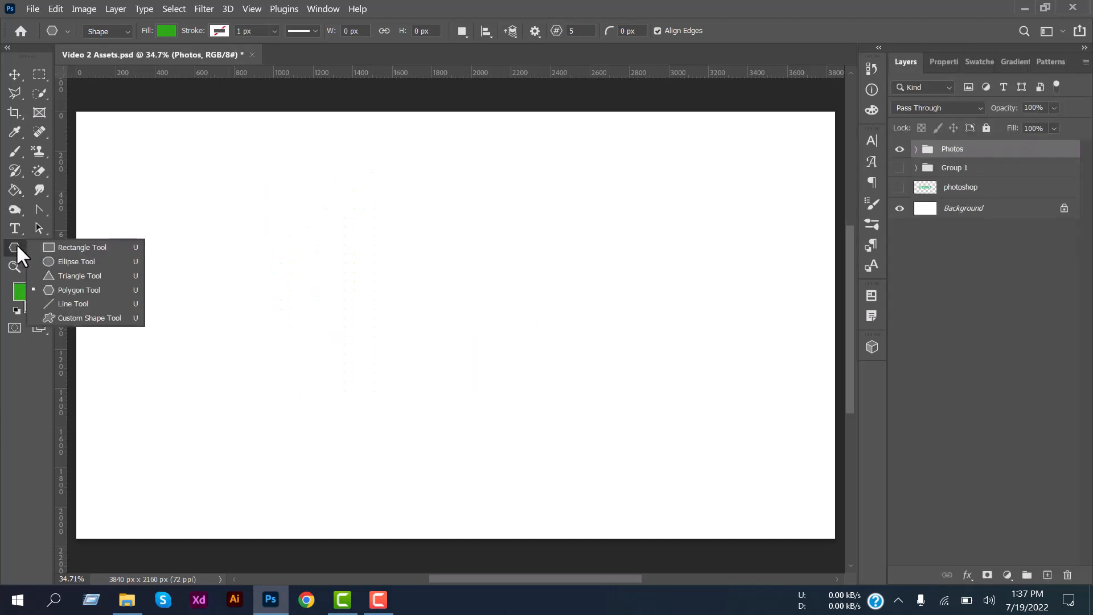
pyautogui.click(93, 290)
pyautogui.click(330, 246)
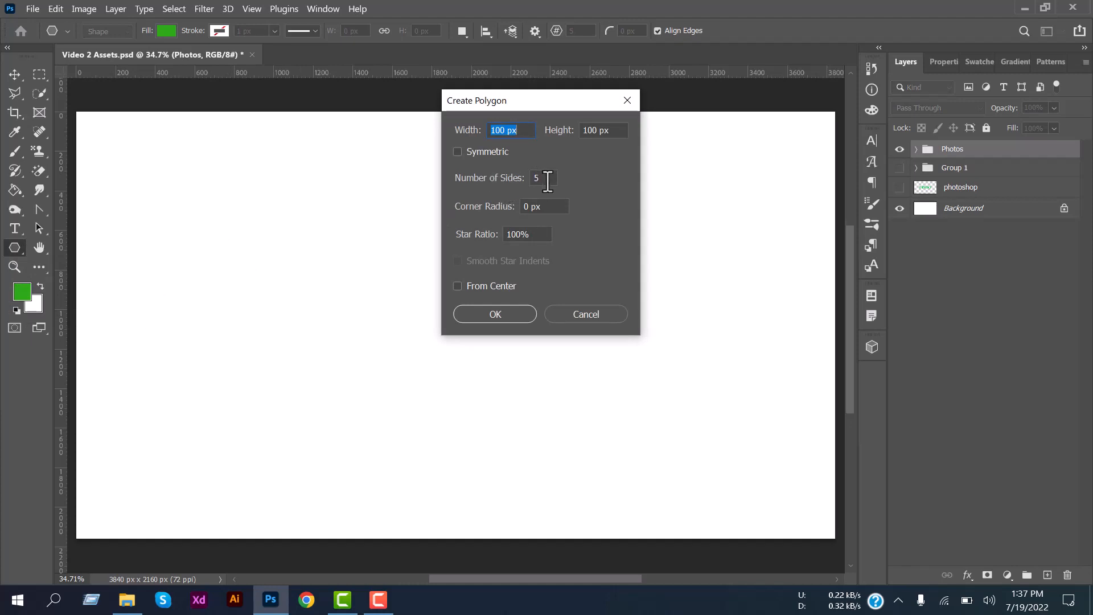
pyautogui.doubleClick(535, 179)
pyautogui.click(495, 314)
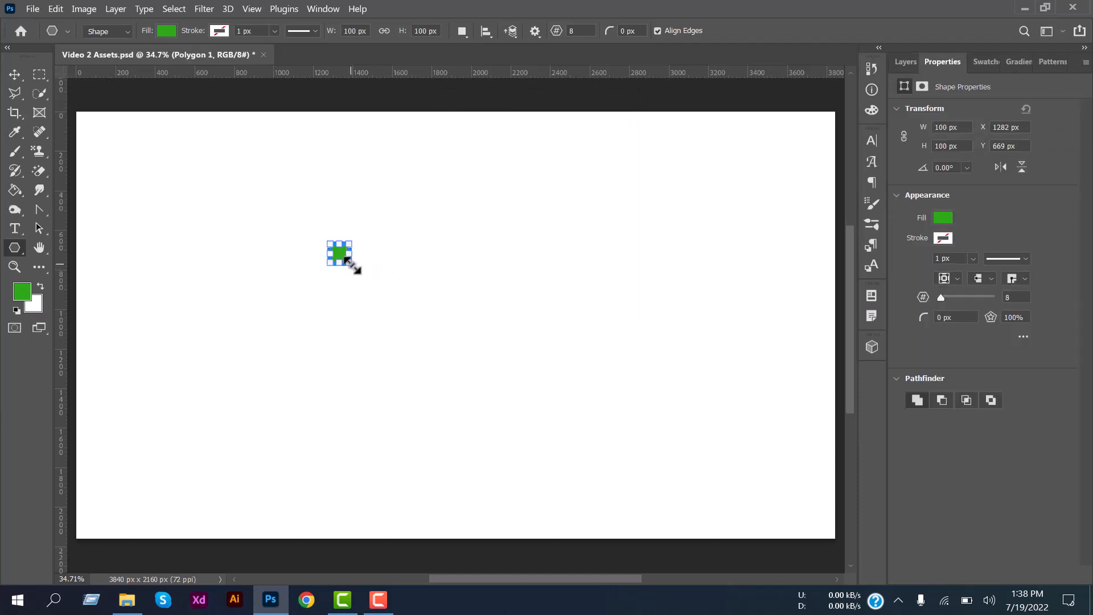
pyautogui.moveTo(353, 267); pyautogui.dragTo(610, 473)
# Move the octagon up and slightly left to the vertical centre of the canvas, and delete it
pyautogui.click(15, 74)
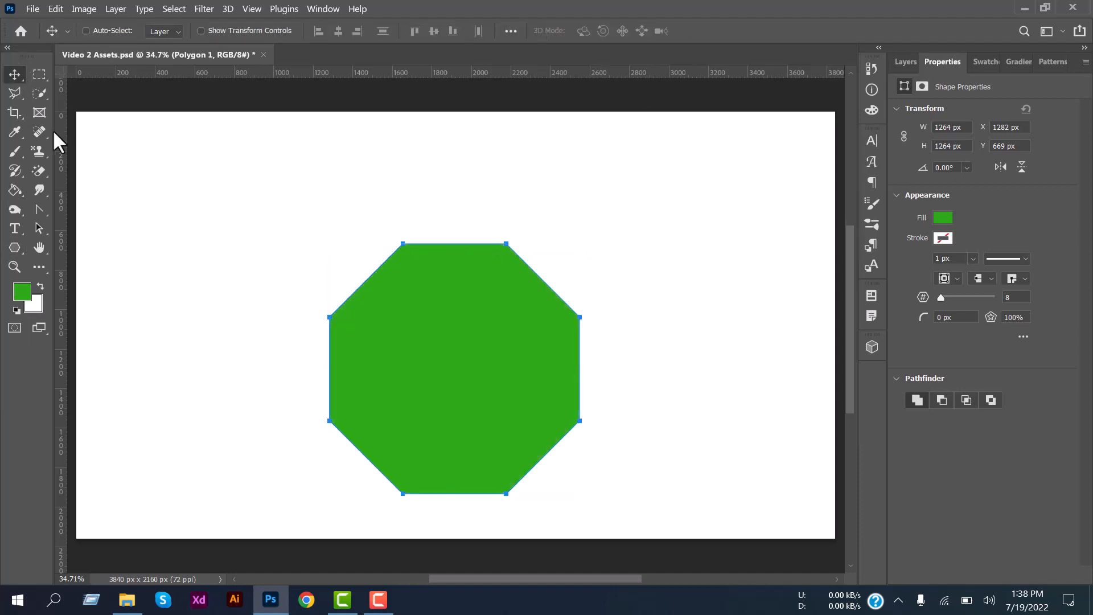
pyautogui.moveTo(434, 383); pyautogui.dragTo(435, 385)
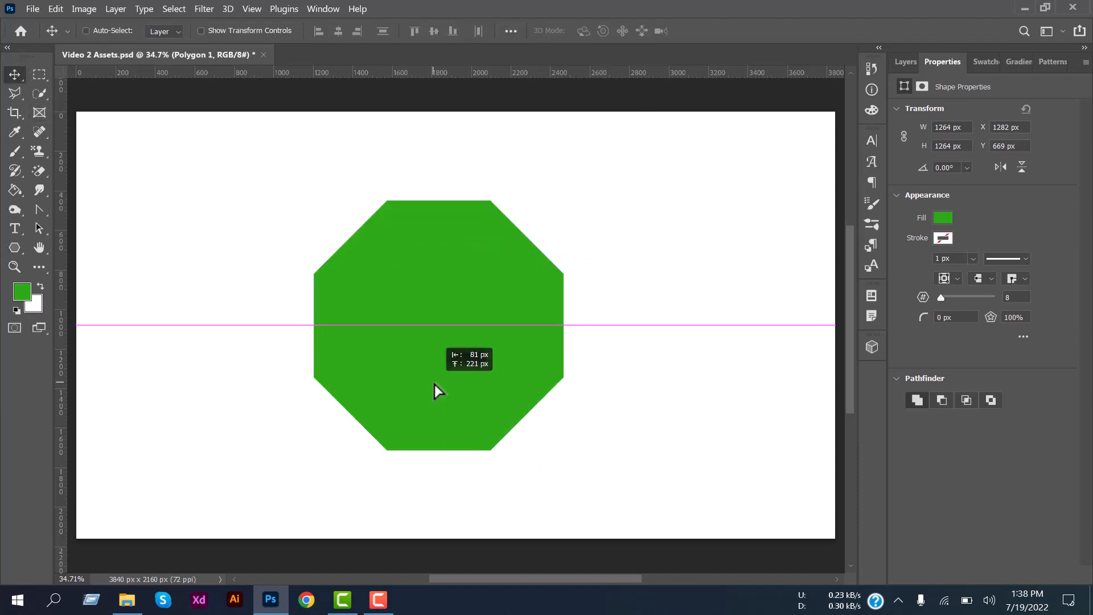
pyautogui.click(906, 62)
pyautogui.press('Delete')
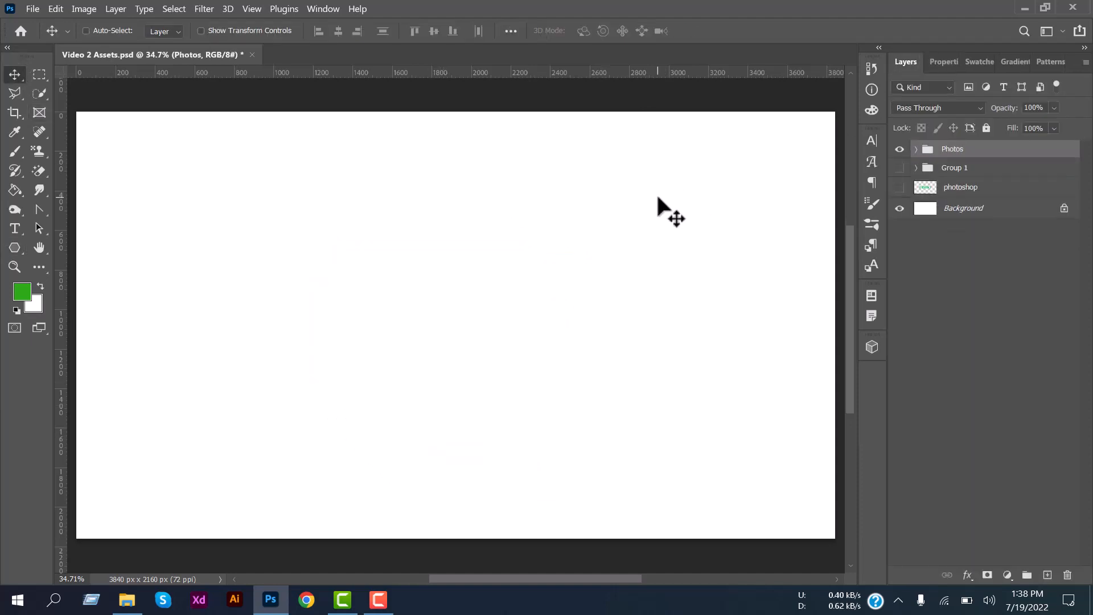
# Draw a horizontal line about 2921 px long with a 1 px weight across the upper part of the canvas
pyautogui.click(12, 245)
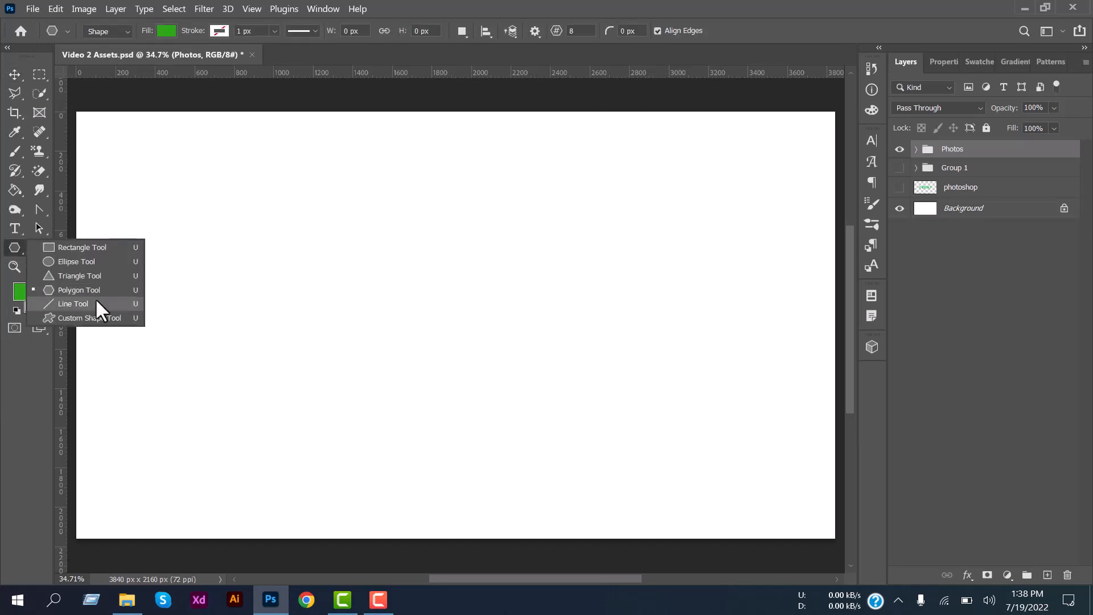
pyautogui.click(91, 302)
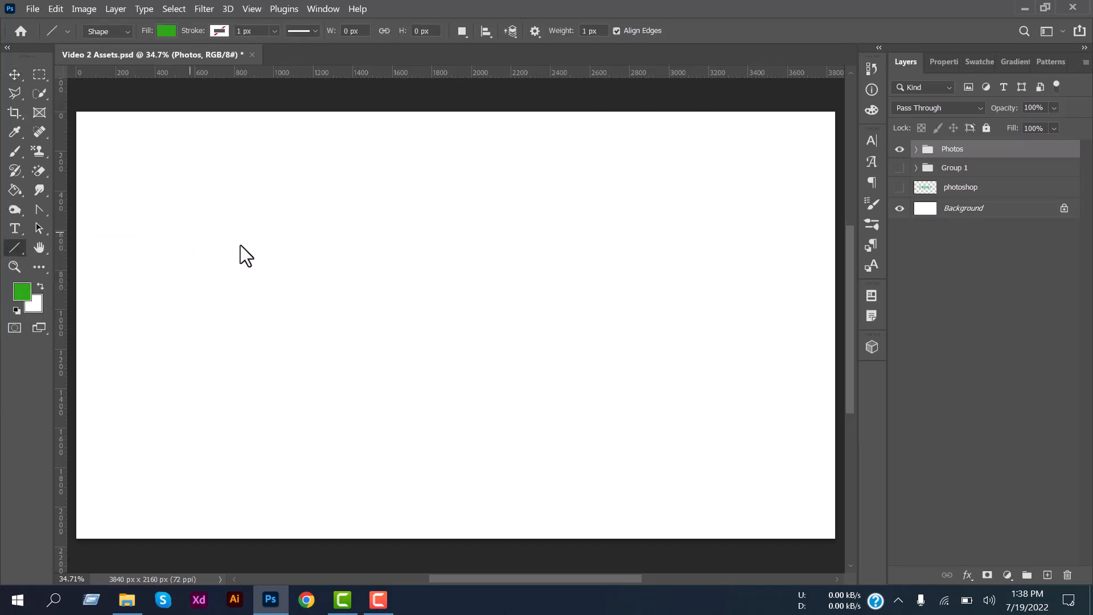
pyautogui.moveTo(191, 232); pyautogui.dragTo(769, 240)
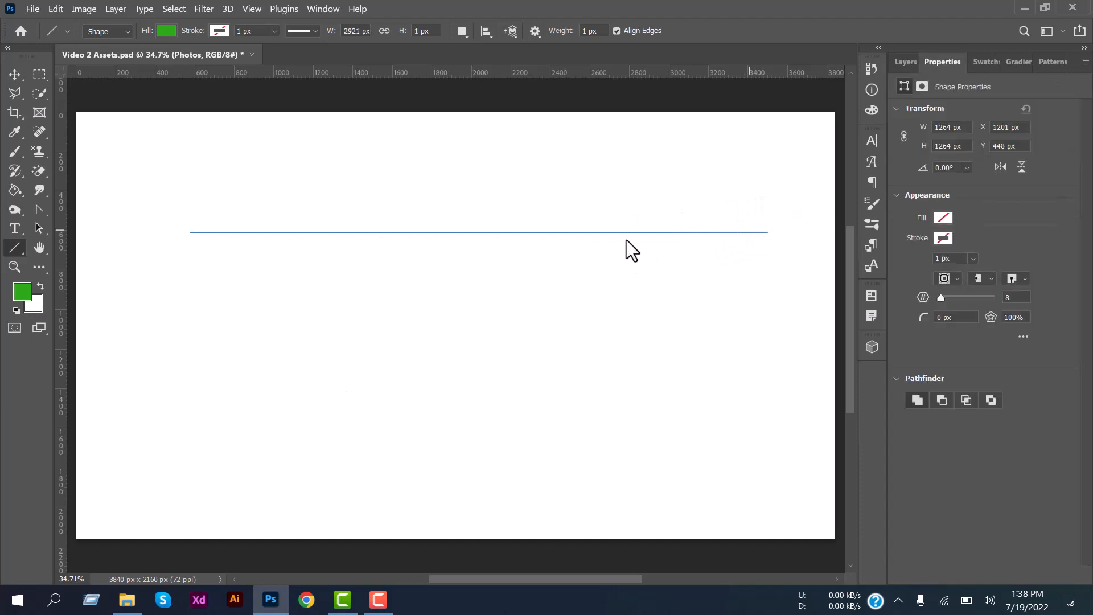
pyautogui.click(904, 62)
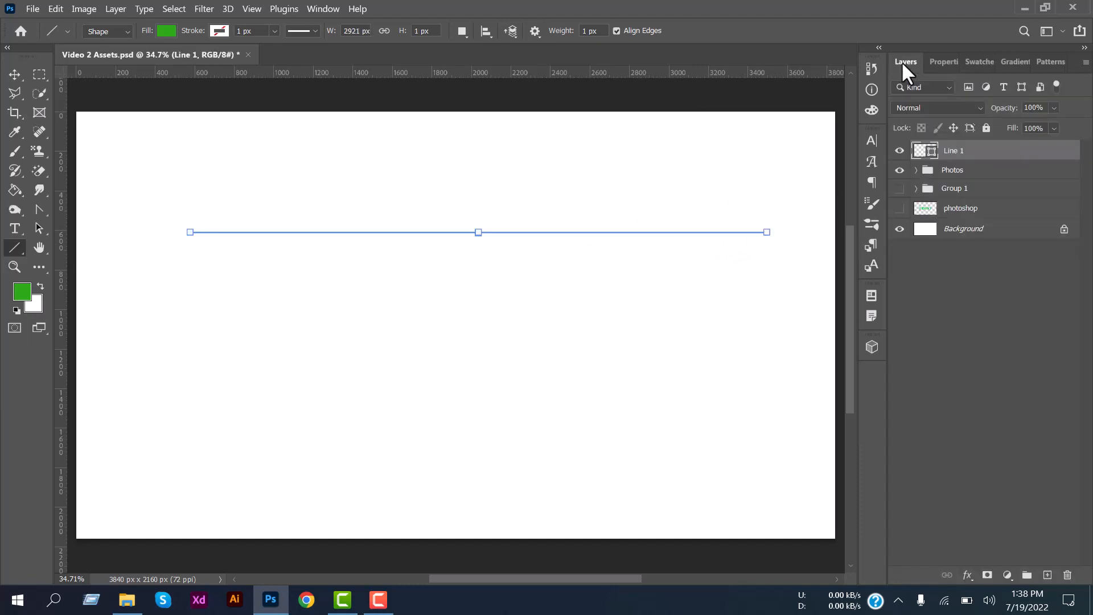
pyautogui.click(15, 74)
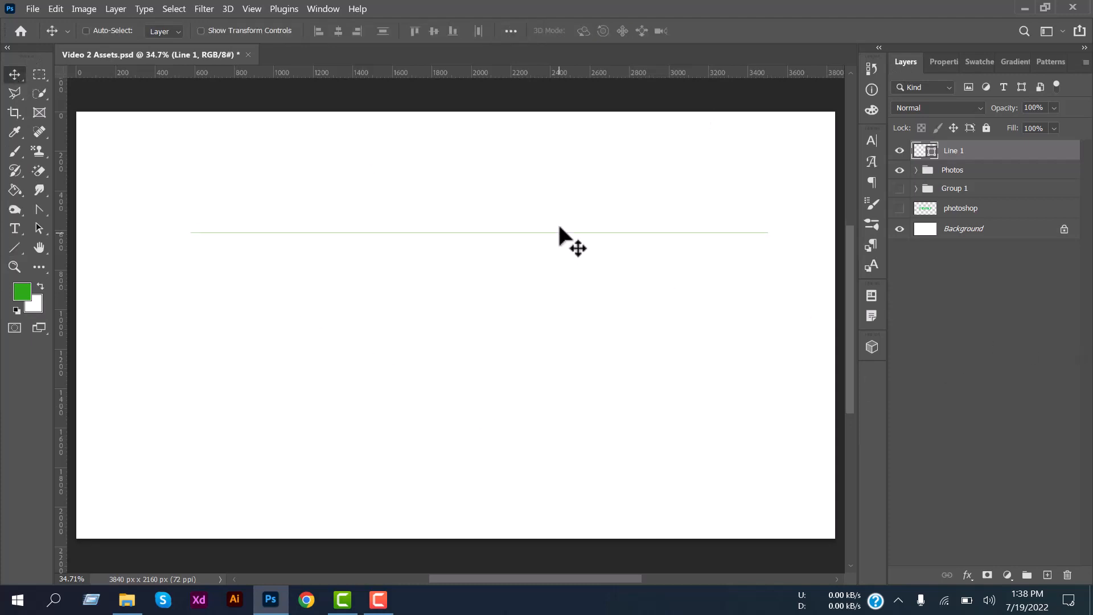
# Inspect the line's thickness up close, and delete the line
pyautogui.scroll(1, 557, 227)
pyautogui.scroll(8, 557, 228)
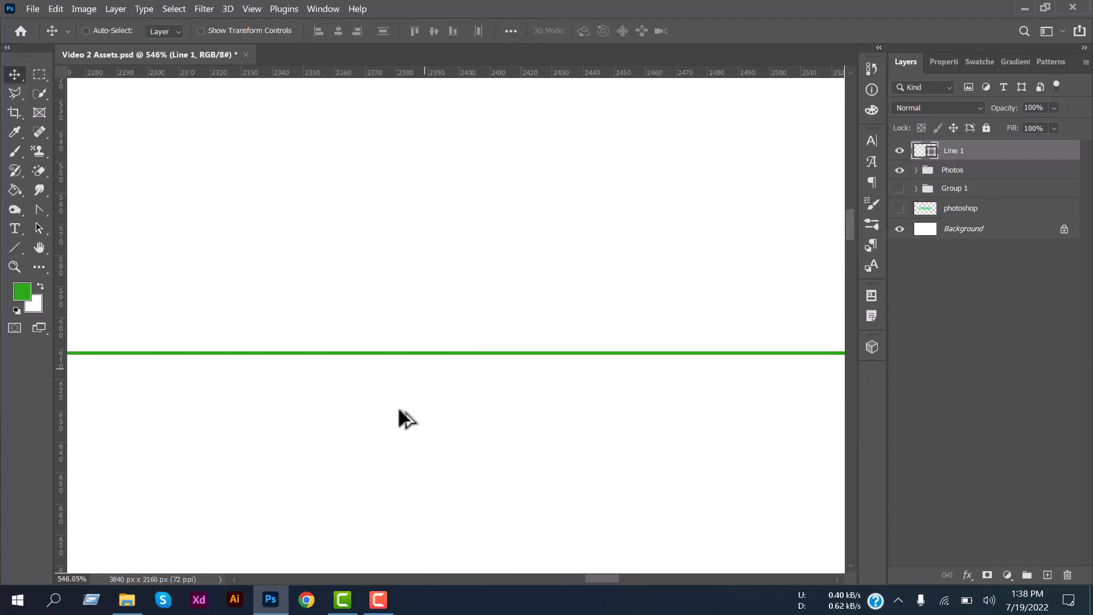
pyautogui.scroll(2, 407, 419)
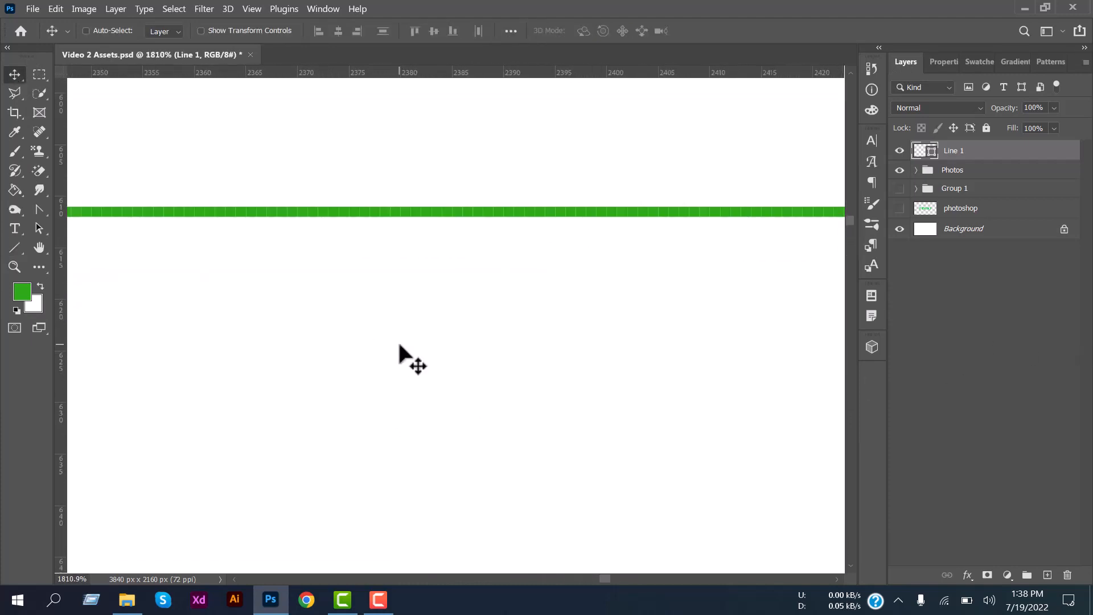
pyautogui.scroll(-2, 399, 345)
pyautogui.press('Delete')
pyautogui.hotkey('ctrl', '0')
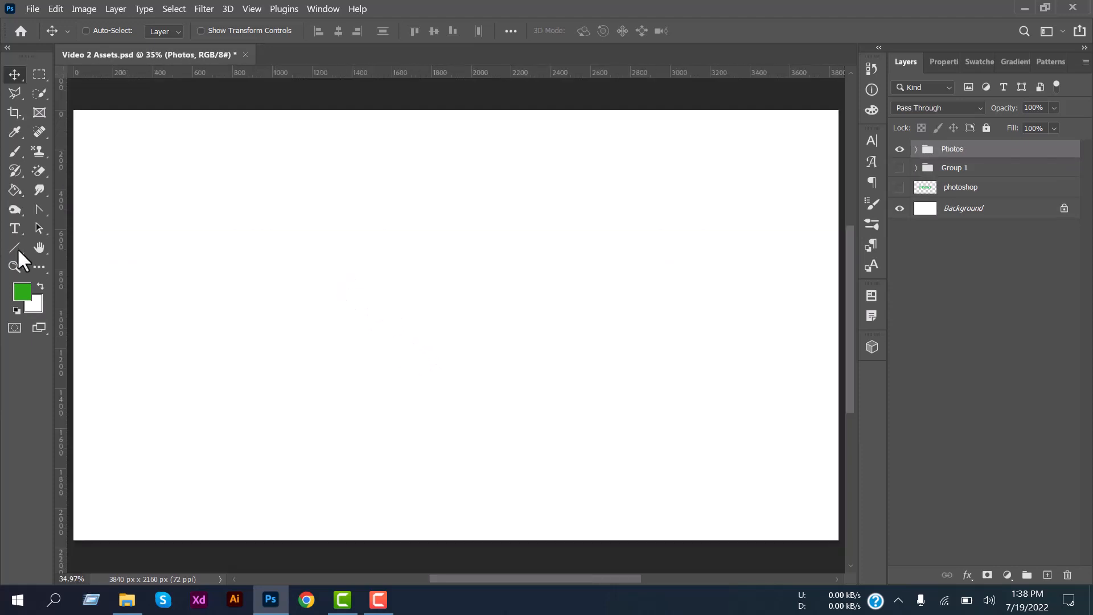
# Switch to the Custom Shape tool and set the foreground color to dark brown, 4e3436
pyautogui.rightClick(18, 249)
pyautogui.click(60, 289)
pyautogui.rightClick(9, 239)
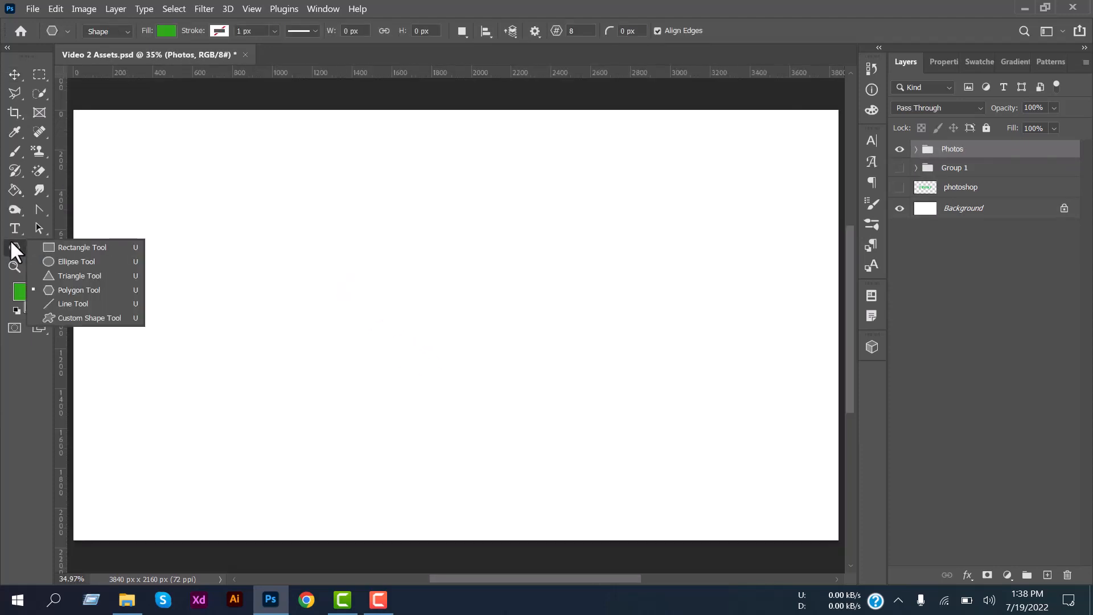
pyautogui.click(32, 289)
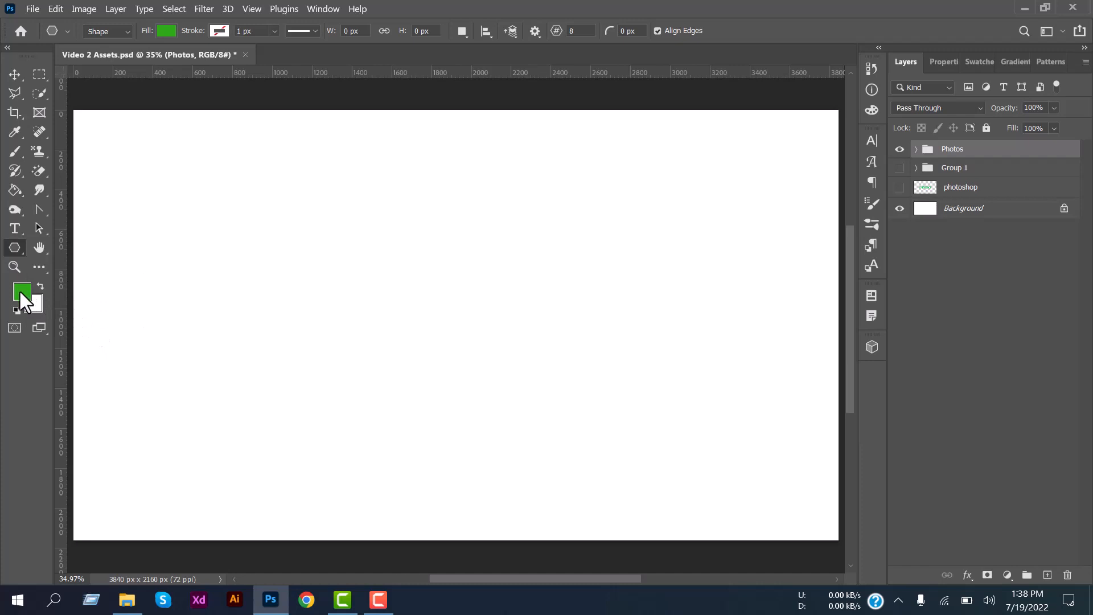
pyautogui.click(22, 300)
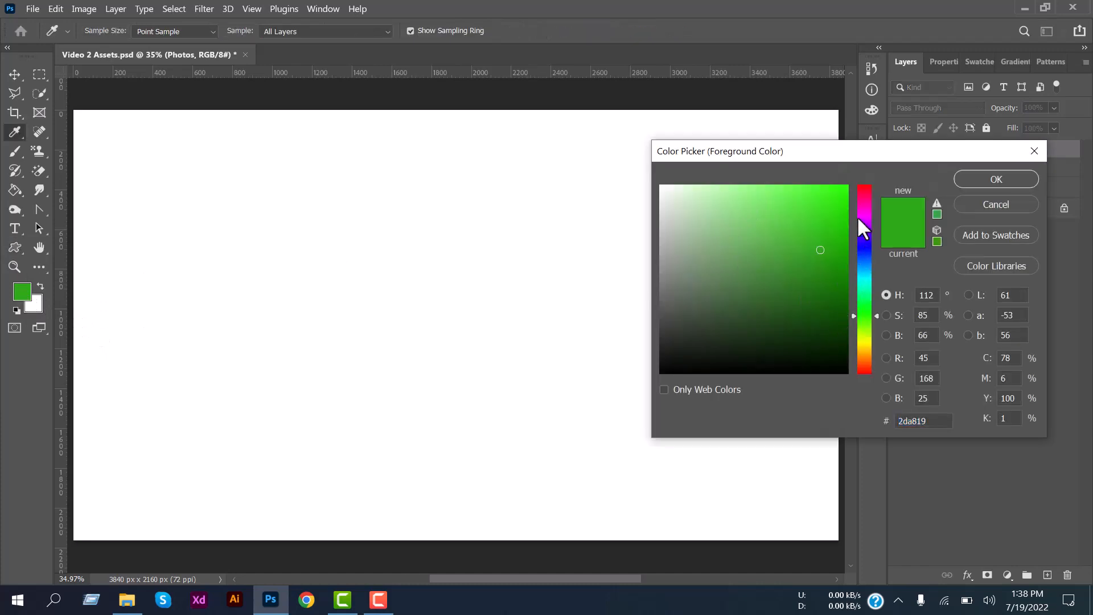
pyautogui.moveTo(860, 219); pyautogui.dragTo(866, 189)
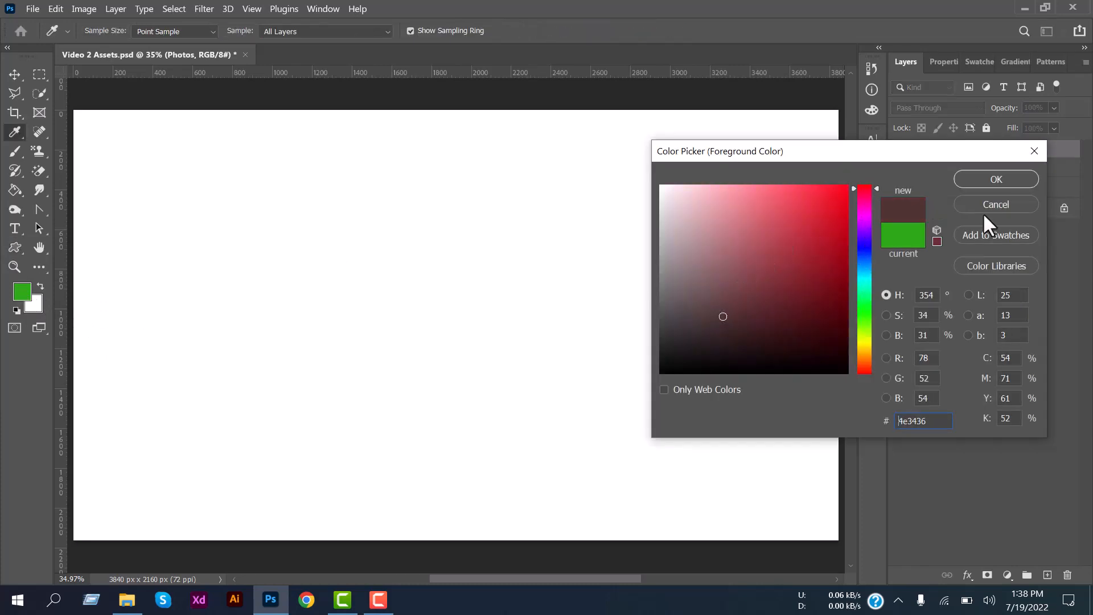
pyautogui.click(966, 179)
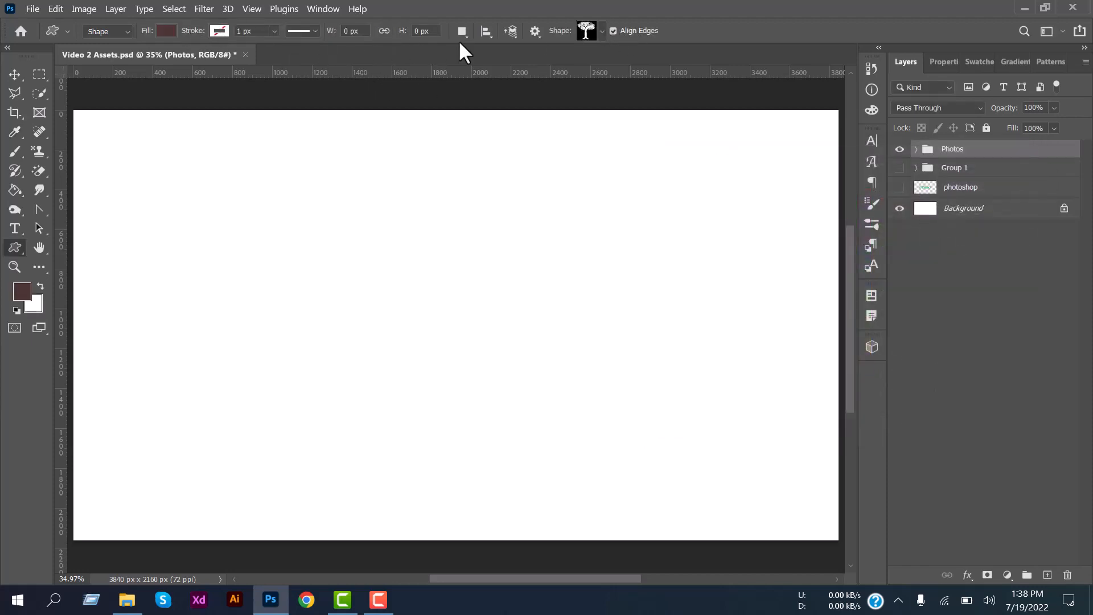
# Draw the Bristle Brush Tree custom shape from the Leaf Trees group, about 1346 px wide and 1546 px high
pyautogui.click(588, 35)
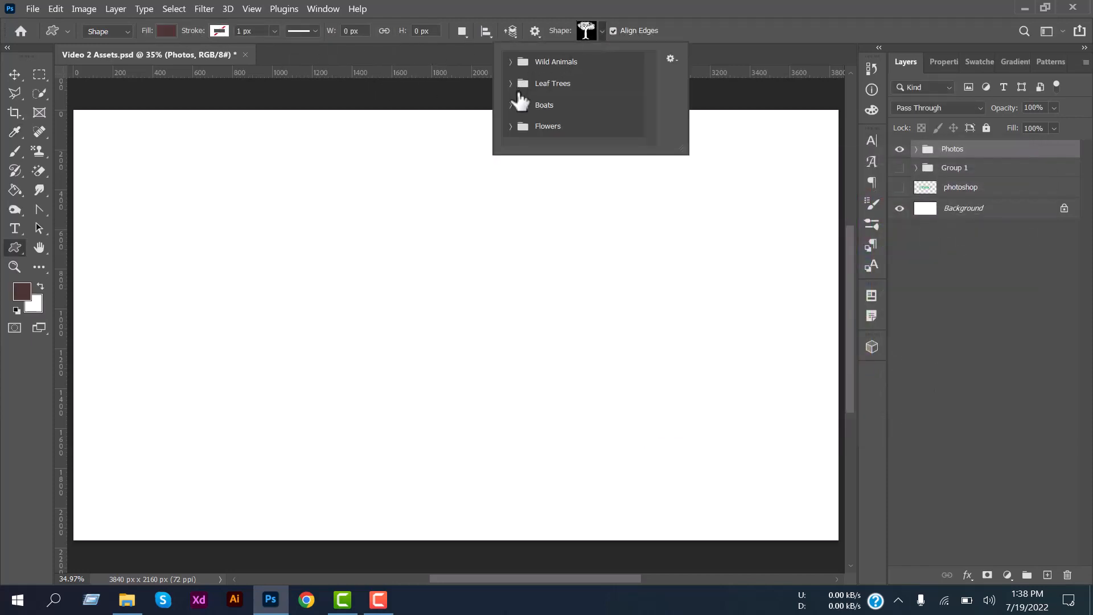
pyautogui.scroll(-5, 518, 110)
pyautogui.scroll(9, 535, 114)
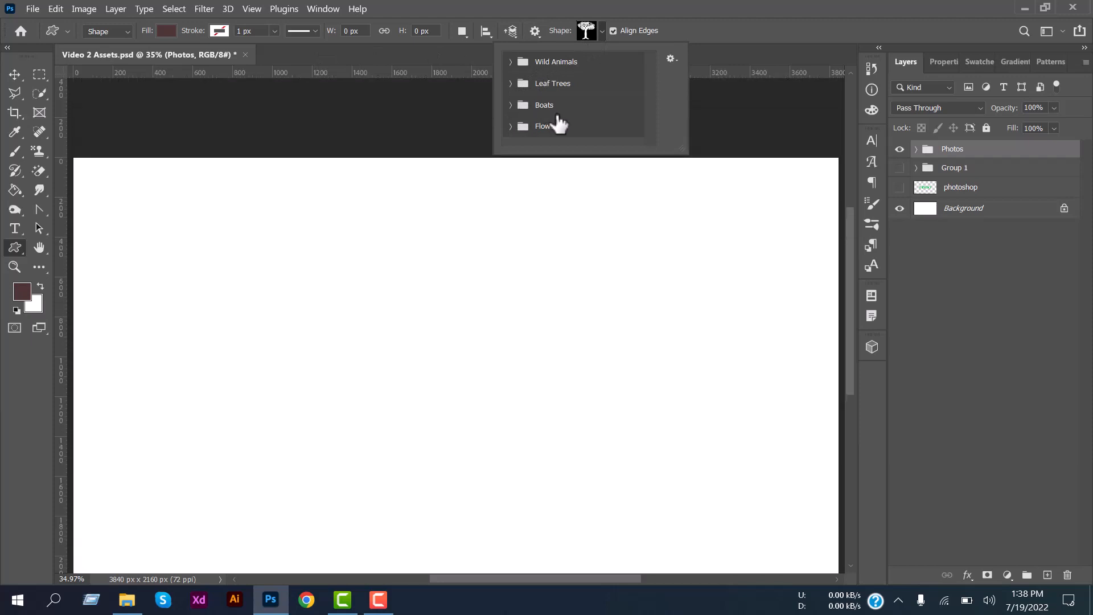
pyautogui.click(516, 105)
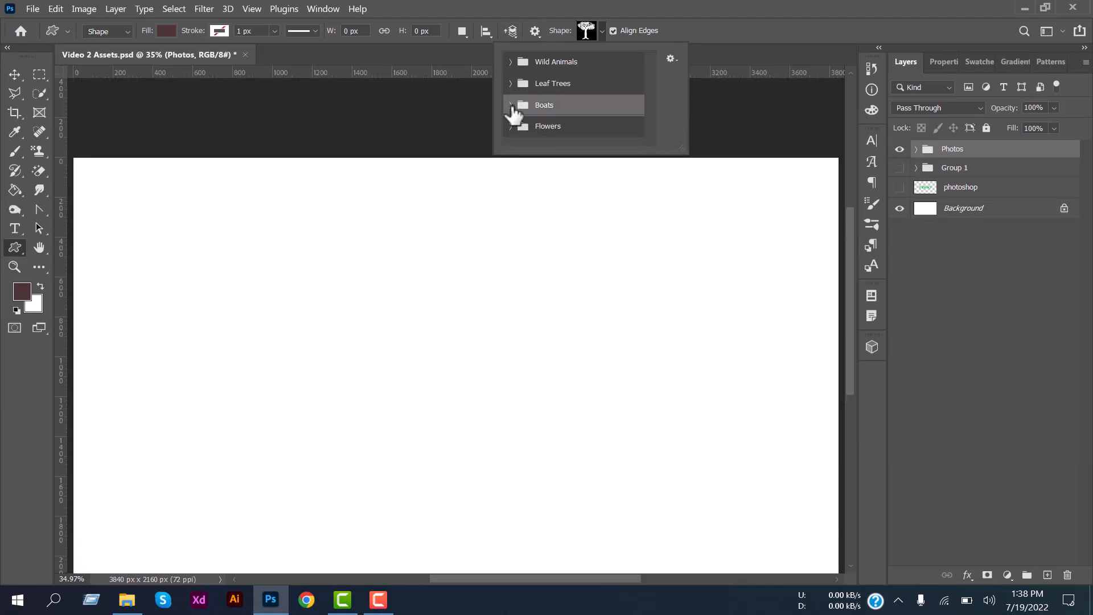
pyautogui.click(511, 106)
pyautogui.click(511, 106)
pyautogui.click(510, 83)
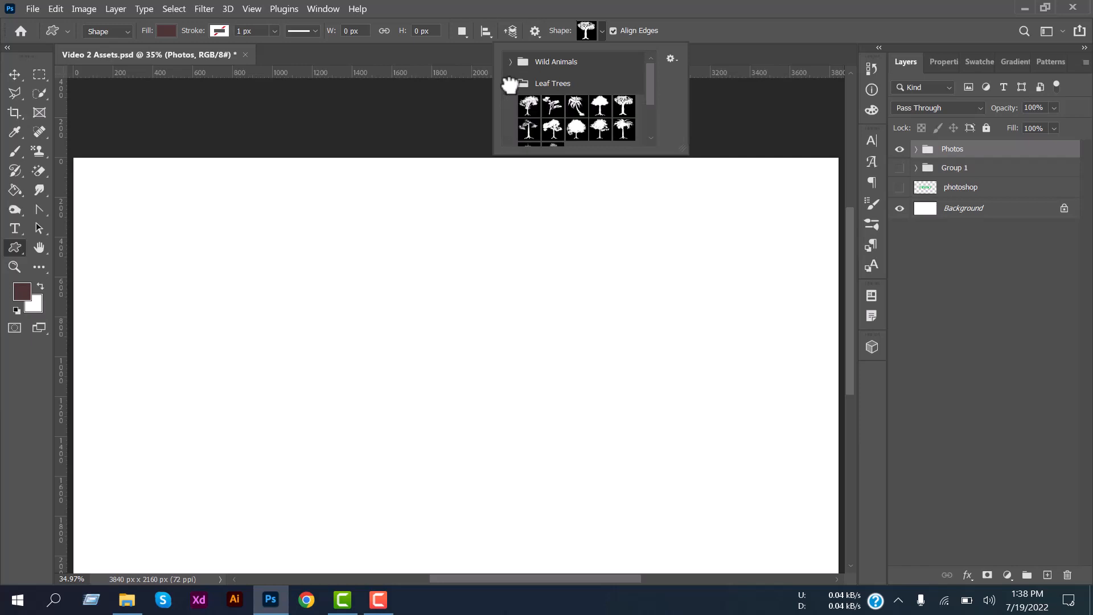
pyautogui.click(529, 129)
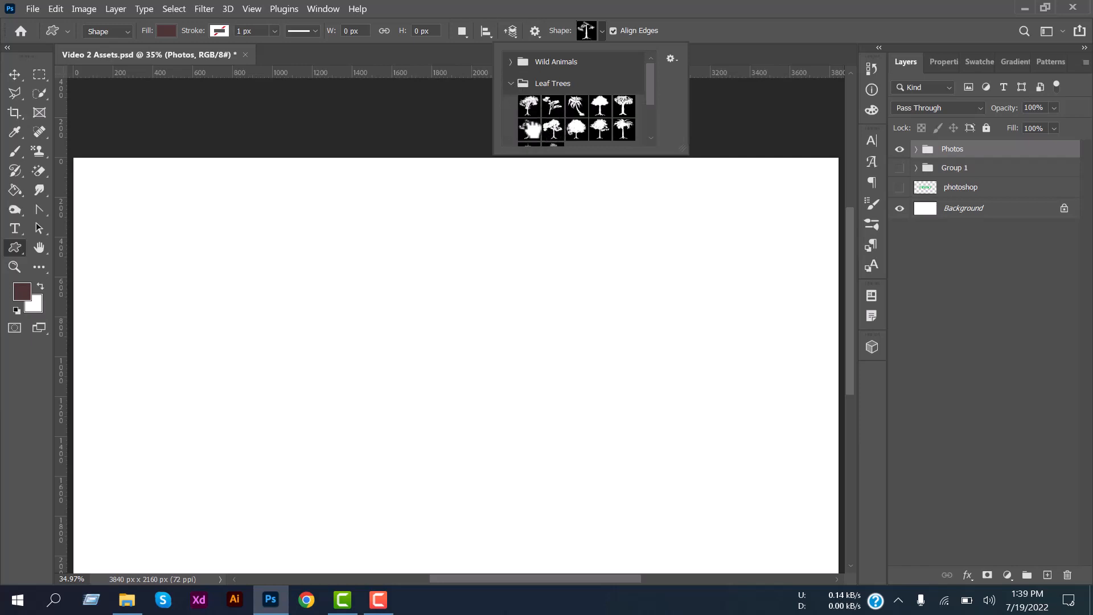
pyautogui.click(586, 34)
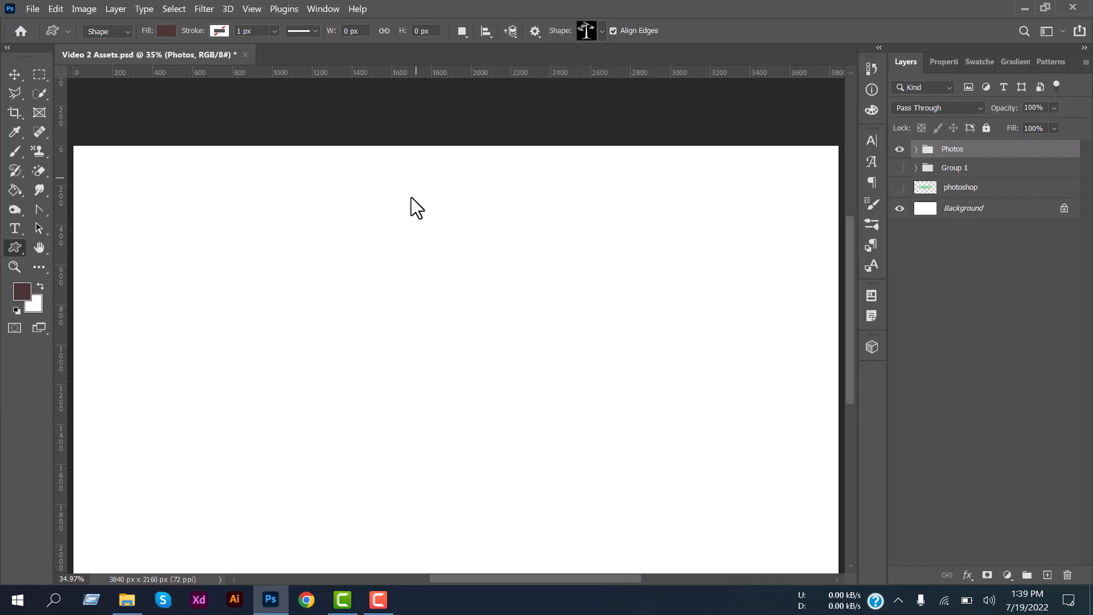
pyautogui.scroll(-2, 398, 261)
pyautogui.moveTo(269, 183); pyautogui.dragTo(539, 493)
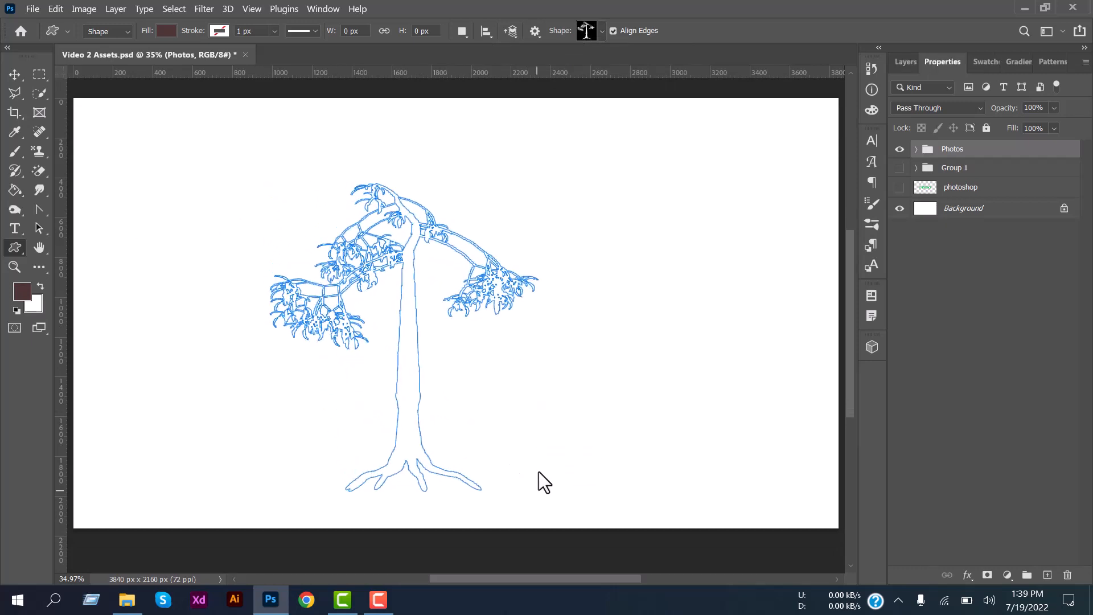
# Move the tree up and to the right with the Move tool, and delete it
pyautogui.click(14, 75)
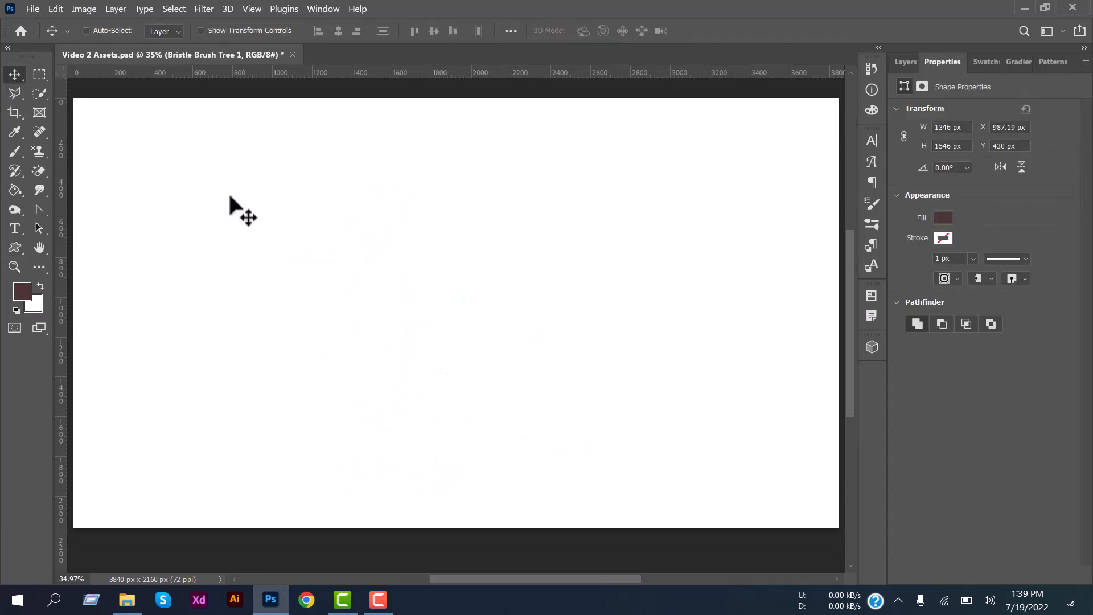
pyautogui.moveTo(498, 288); pyautogui.dragTo(542, 247)
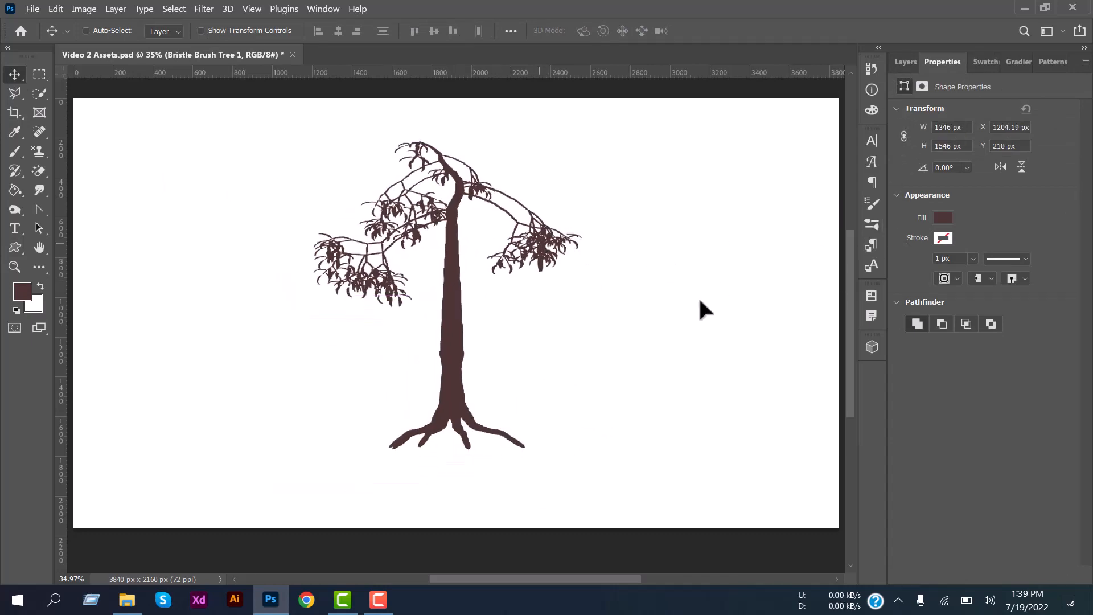
pyautogui.click(905, 62)
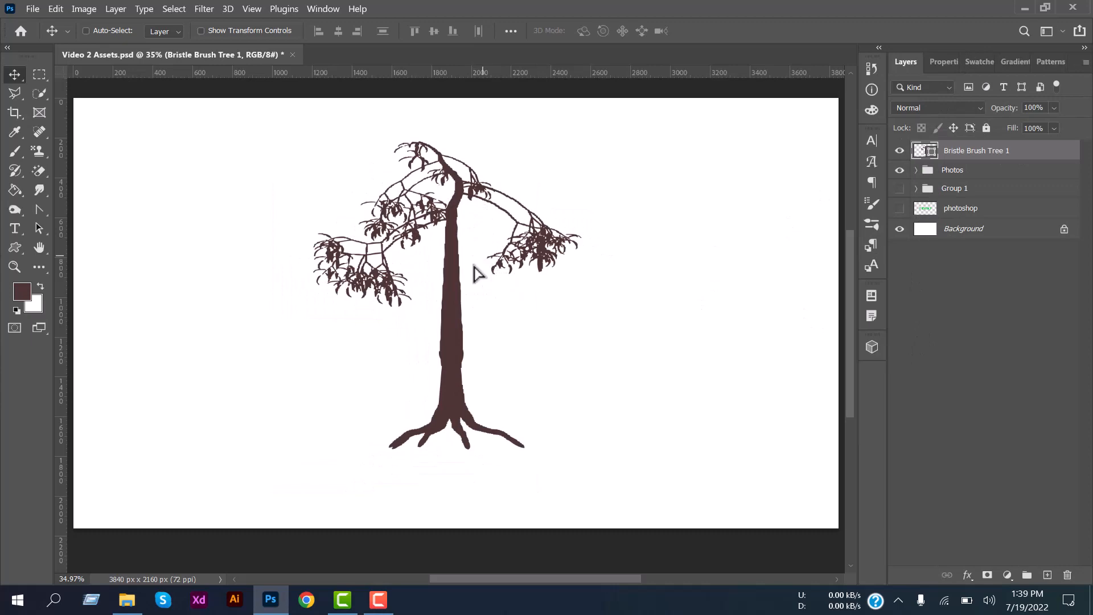
pyautogui.press('Delete')
# Switch to the Hand tool and show the beach photo from the Photos group on the canvas
pyautogui.click(39, 247)
pyautogui.click(78, 249)
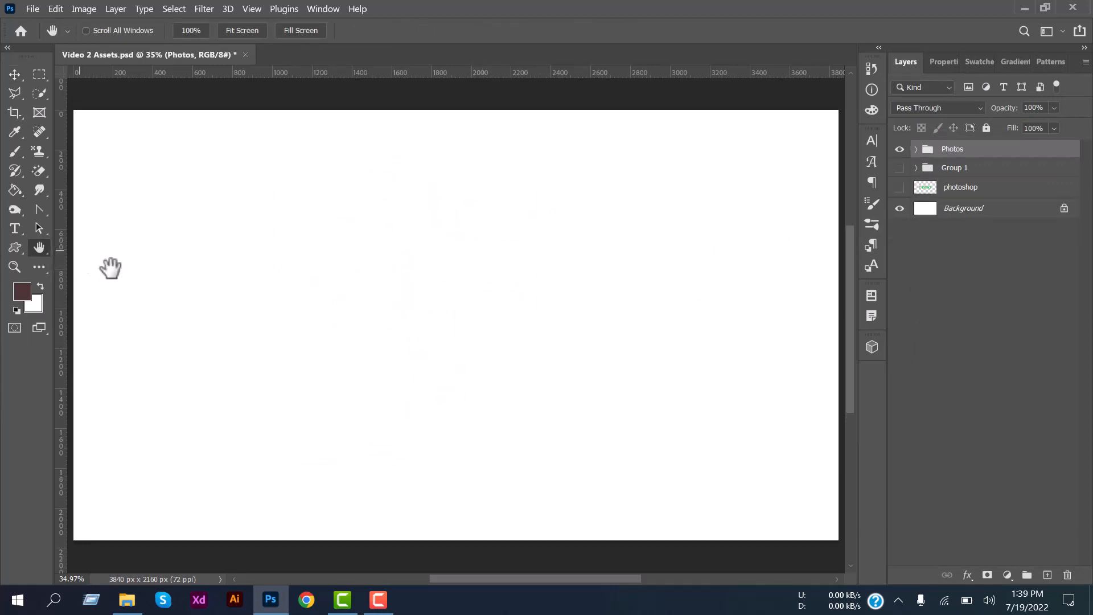
pyautogui.click(916, 150)
pyautogui.click(916, 149)
pyautogui.scroll(-2, 323, 298)
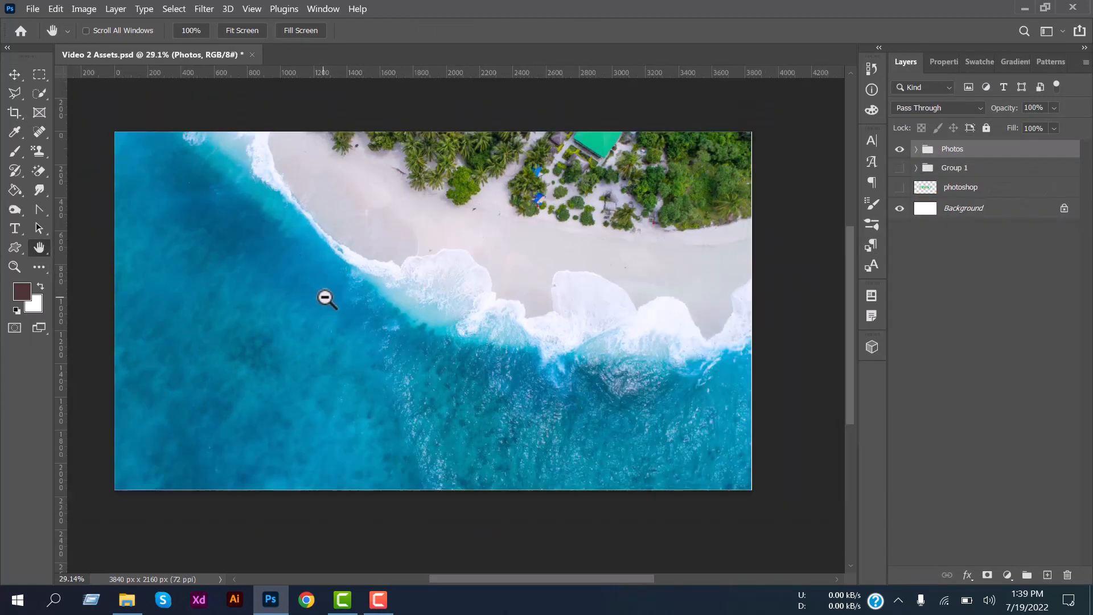
# Pan the beach photo with the Hand tool and try turning the canvas with the Rotate View tool
pyautogui.moveTo(400, 262); pyautogui.dragTo(415, 308)
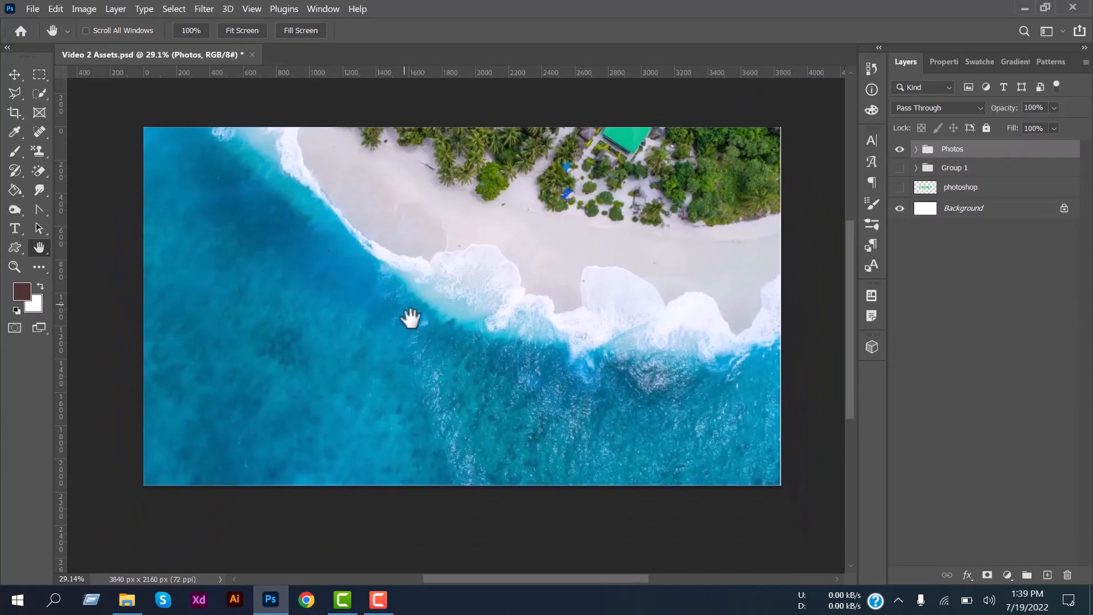
pyautogui.rightClick(39, 247)
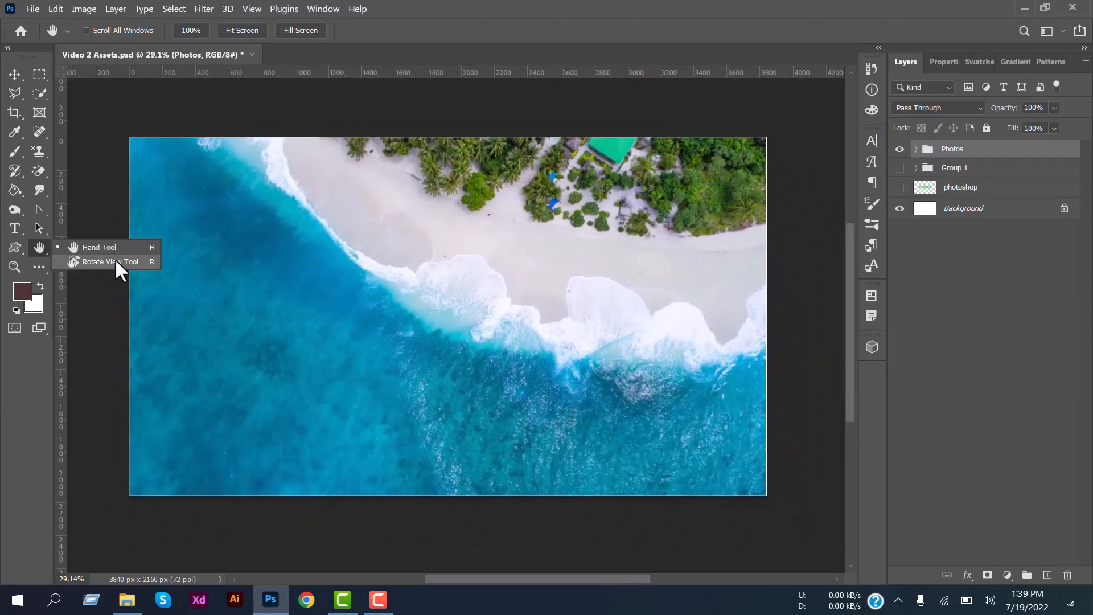
pyautogui.click(114, 261)
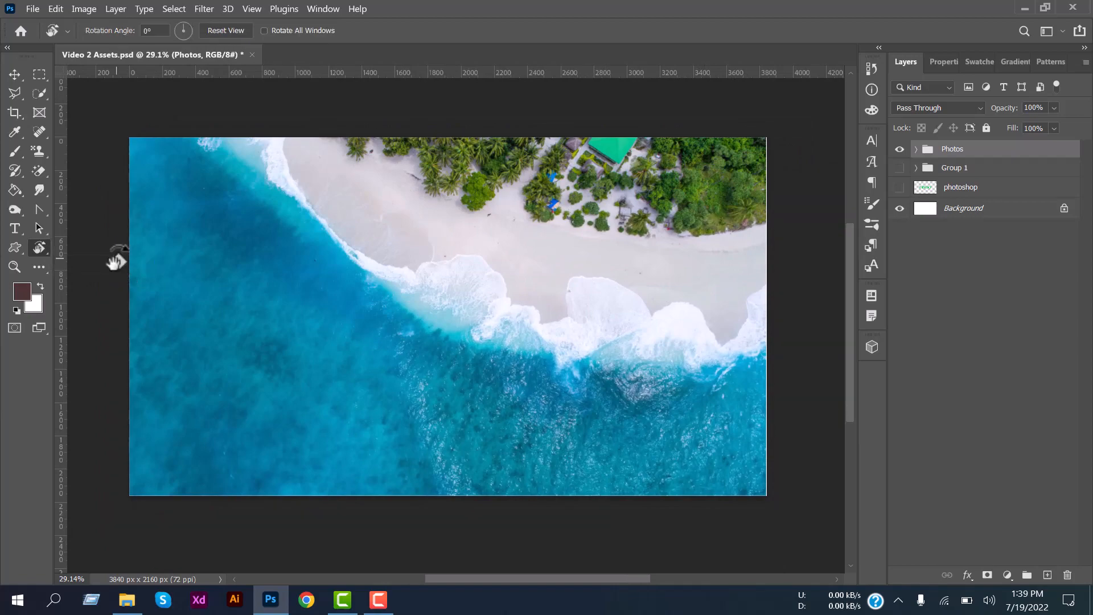
pyautogui.moveTo(477, 345); pyautogui.dragTo(547, 408)
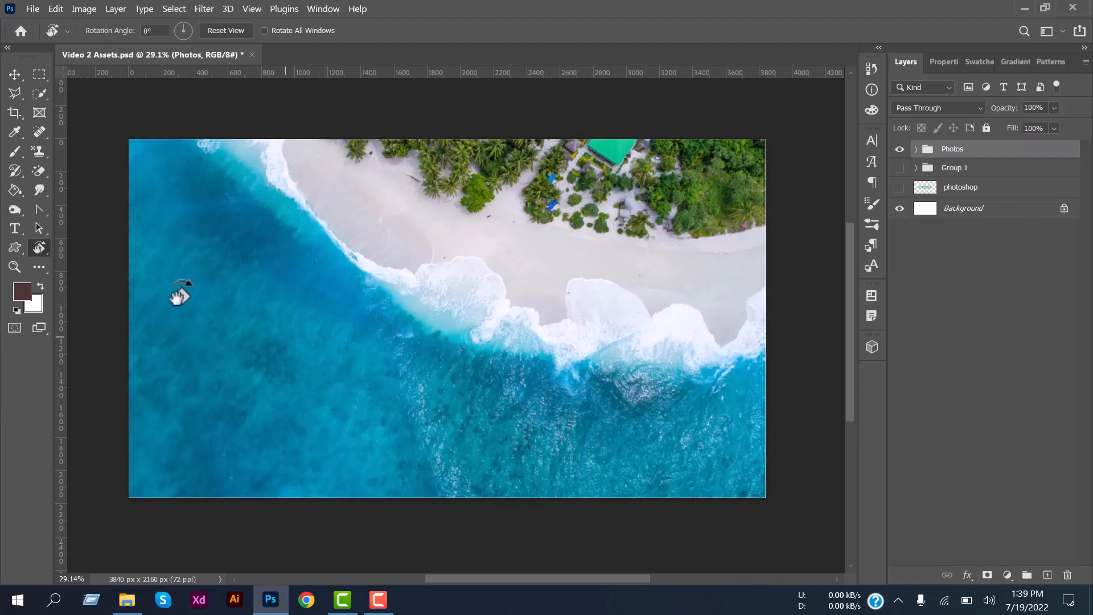
# Magnify the blue-roofed hut among the palm trees to 300% with the Zoom tool
pyautogui.click(14, 266)
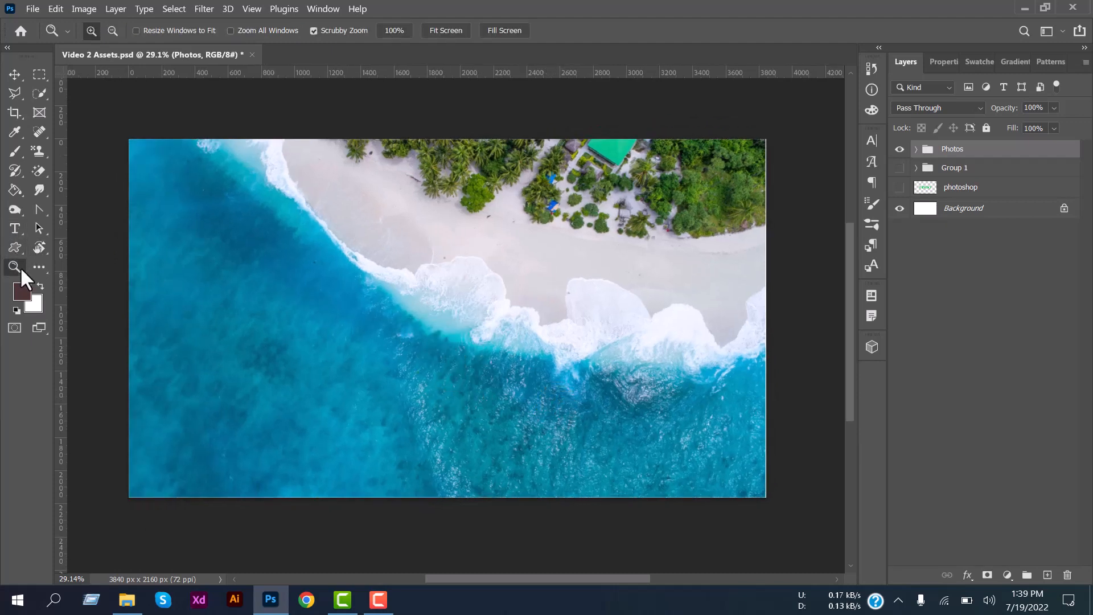
pyautogui.click(265, 288)
pyautogui.click(635, 151)
pyautogui.click(636, 151)
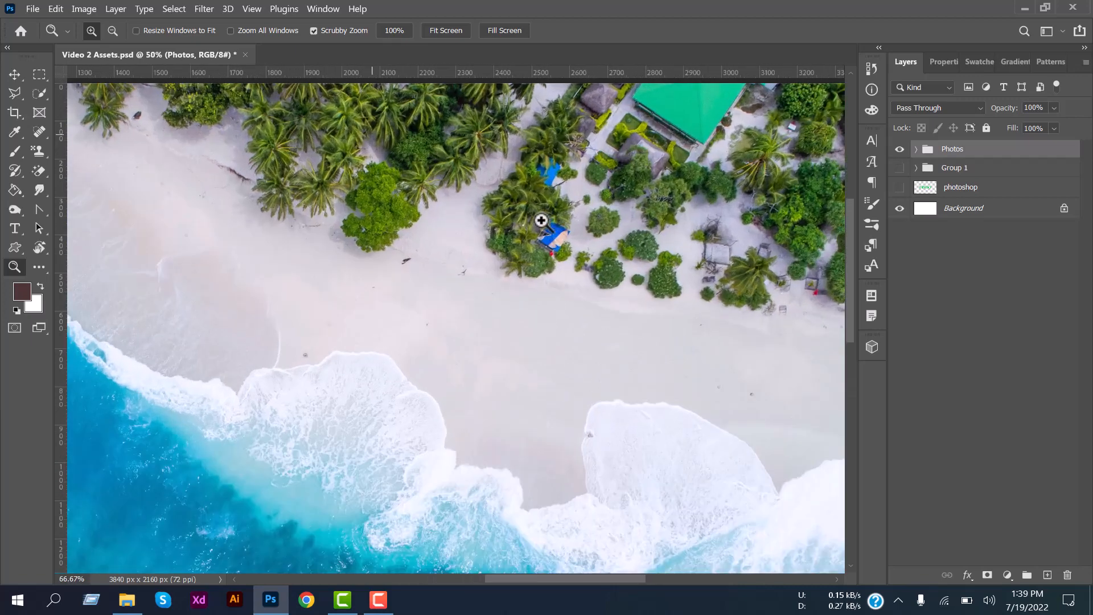
pyautogui.click(541, 220)
pyautogui.click(541, 220)
pyautogui.click(540, 220)
pyautogui.click(483, 298)
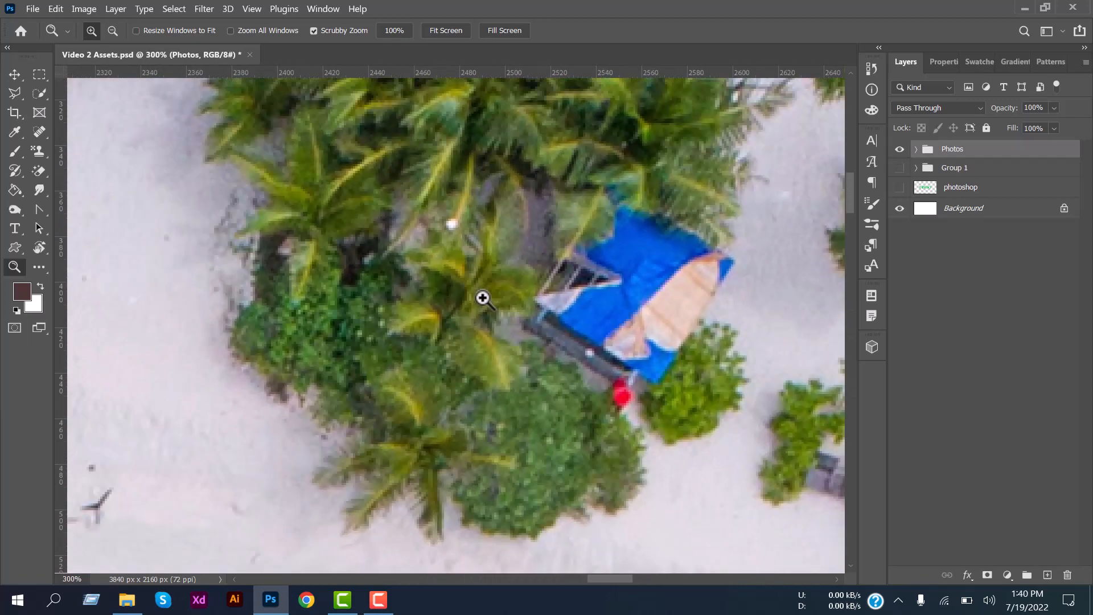
# Zoom back out from the hut until the whole beach photo fits in view at about 35%
pyautogui.press('alt')
pyautogui.keyDown('alt'); pyautogui.click(488, 304); pyautogui.keyUp('alt')
pyautogui.keyDown('alt'); pyautogui.click(488, 305); pyautogui.keyUp('alt')
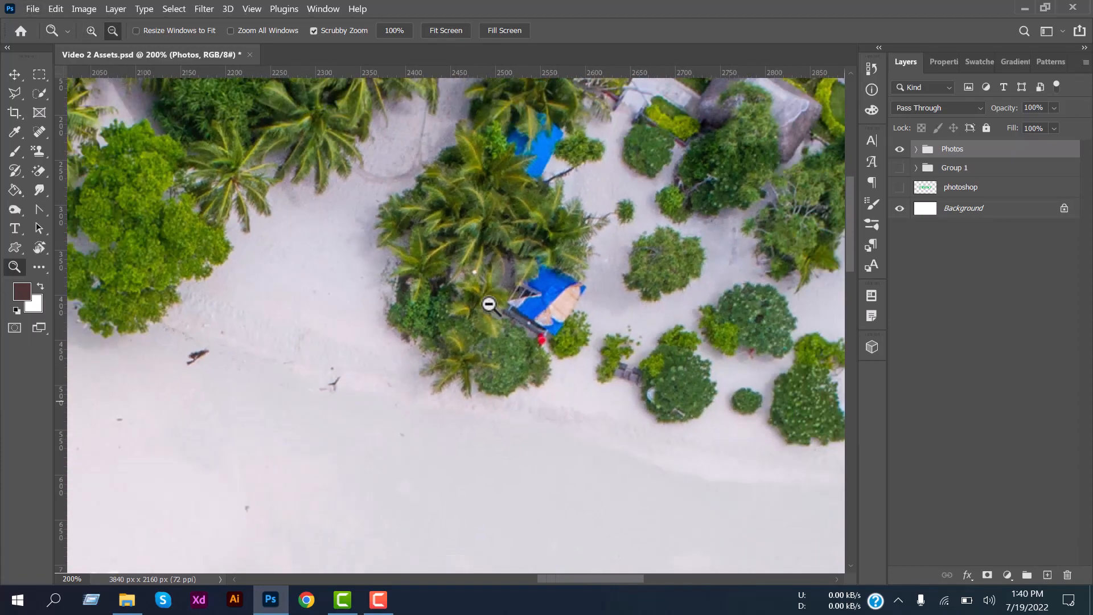
pyautogui.keyDown('alt'); pyautogui.click(489, 305); pyautogui.keyUp('alt')
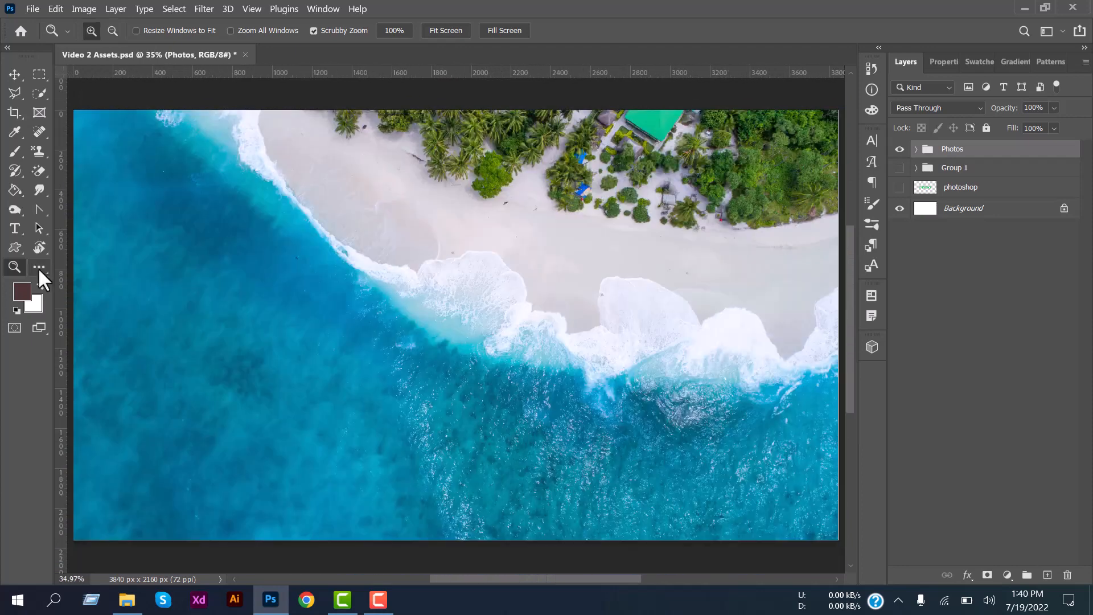
# Examine the tool groups and their shortcut letters in the Customize Toolbar dialog, and close it without changing the toolbar
pyautogui.click(39, 268)
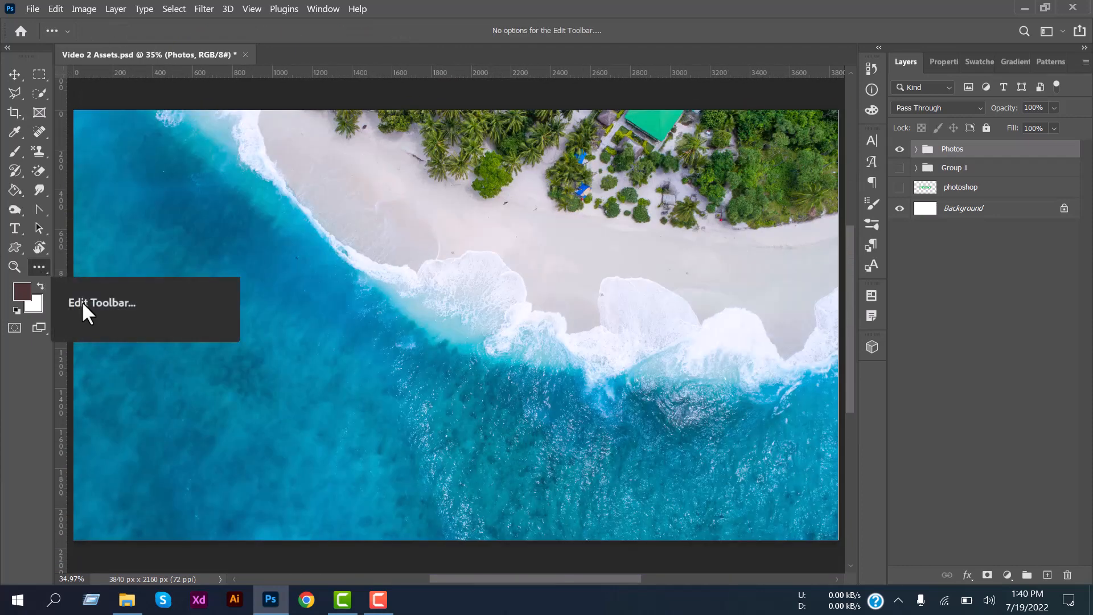
pyautogui.click(40, 264)
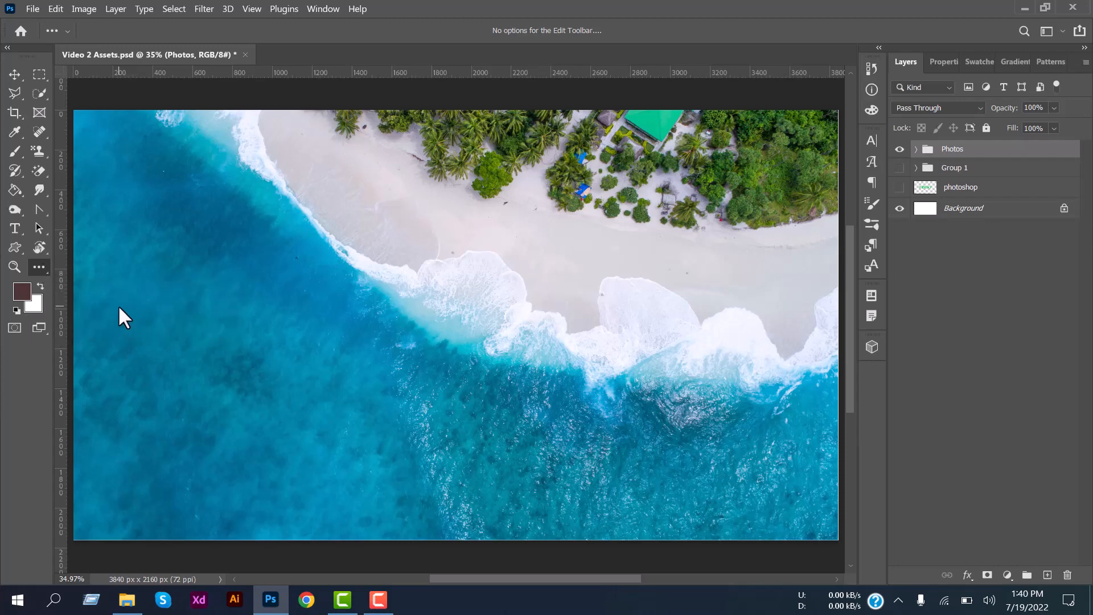
pyautogui.click(43, 265)
pyautogui.click(87, 264)
pyautogui.scroll(-5, 391, 239)
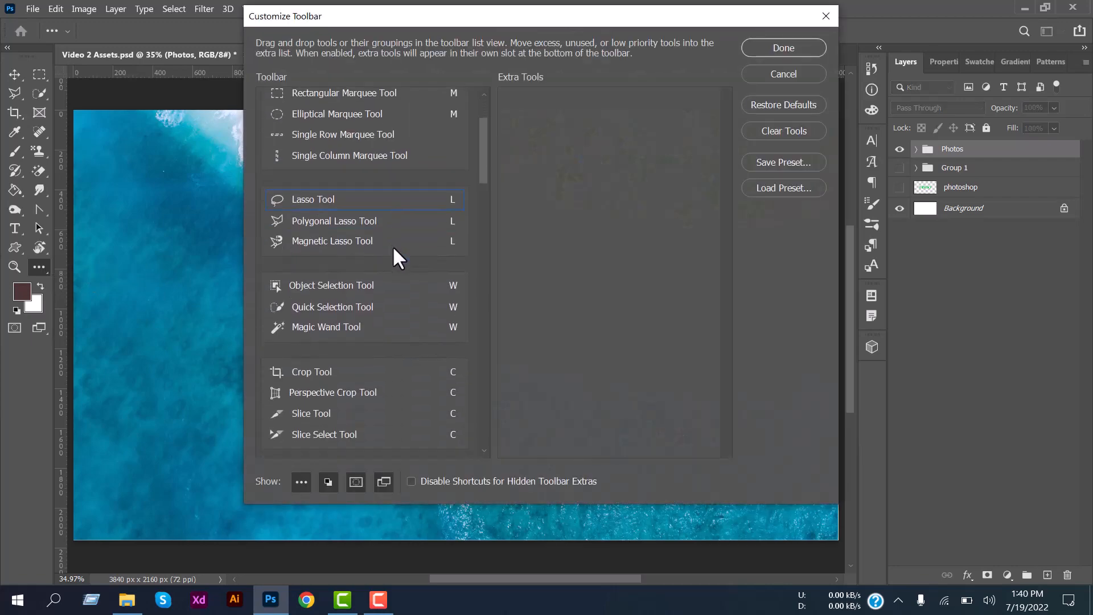
pyautogui.scroll(-10, 396, 268)
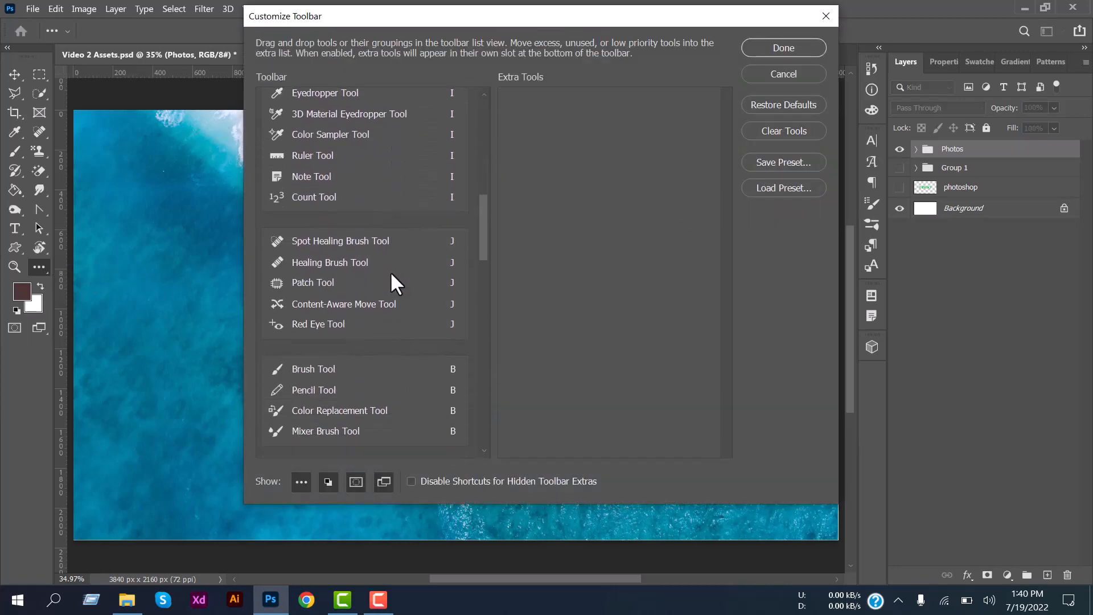
pyautogui.scroll(-10, 378, 293)
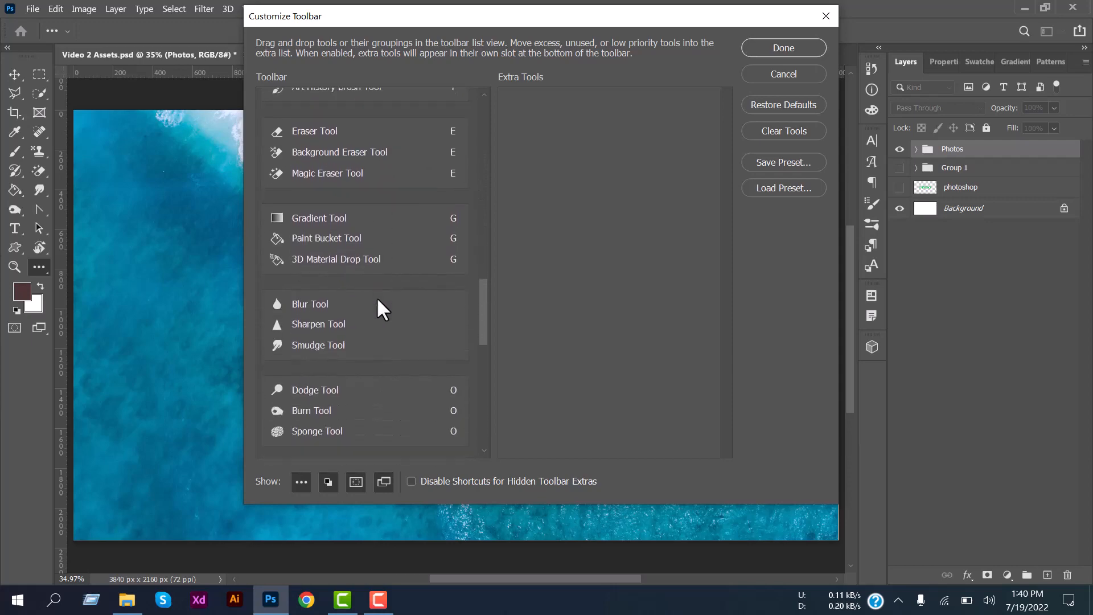
pyautogui.scroll(-4, 380, 301)
pyautogui.scroll(7, 381, 305)
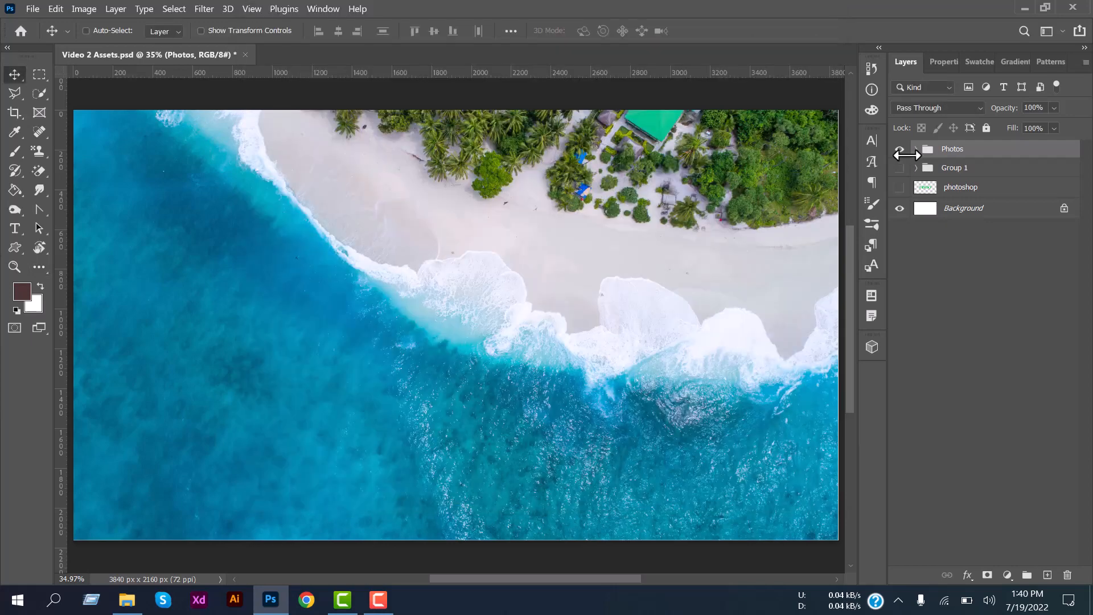
# Hide the Photos group and make Group 1 visible
pyautogui.click(899, 149)
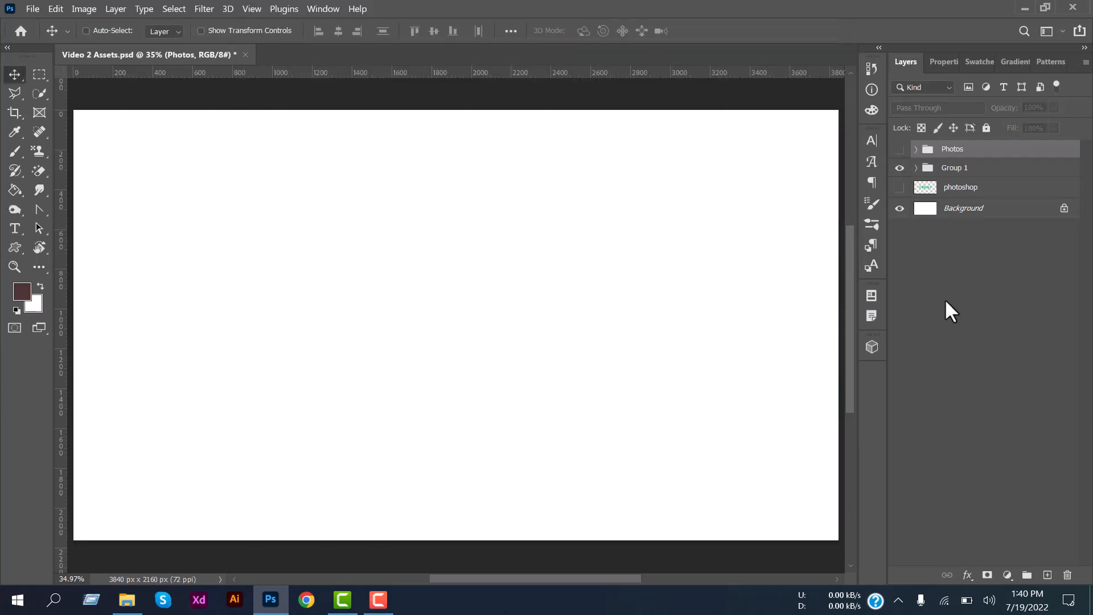